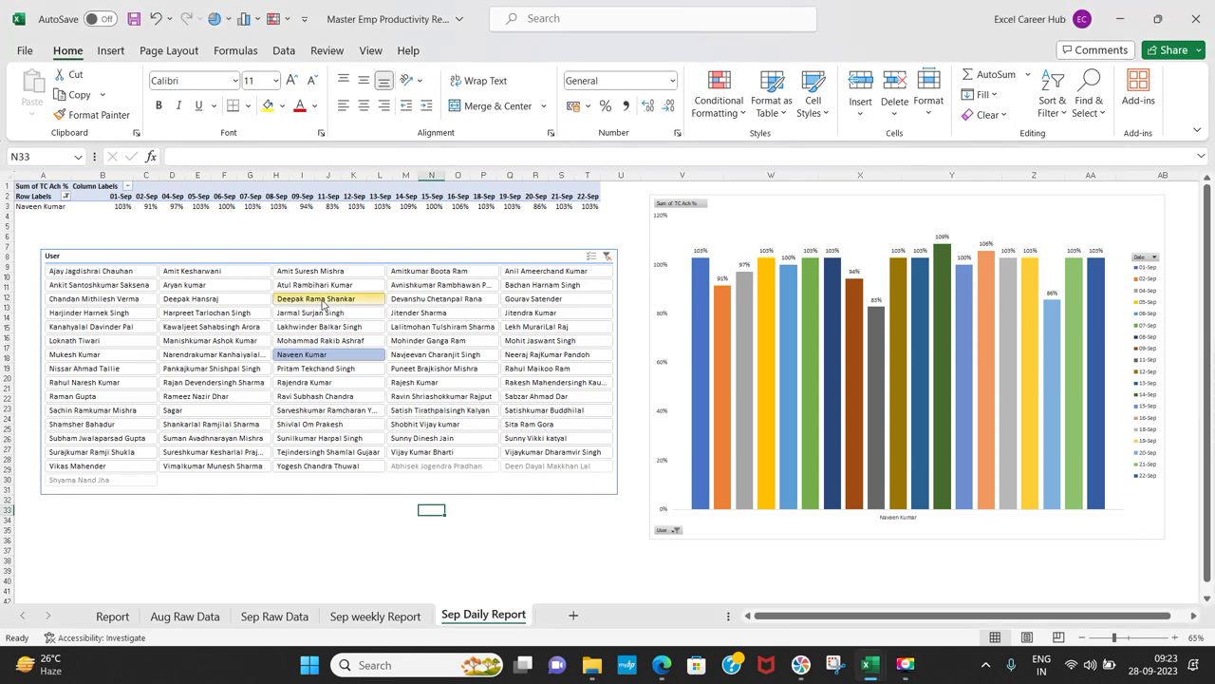
Filter the Sep Daily Report by seven employees in turn, then switch to the Sep Raw Data sheet
left_click(323, 300)
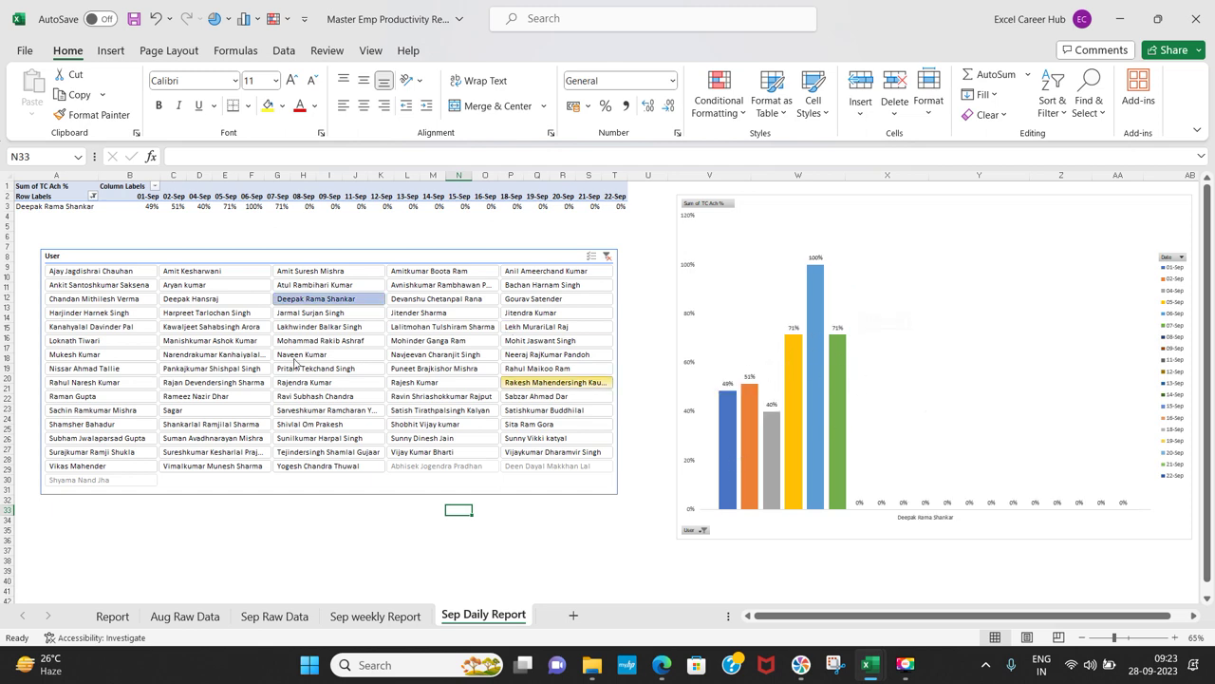
left_click(89, 313)
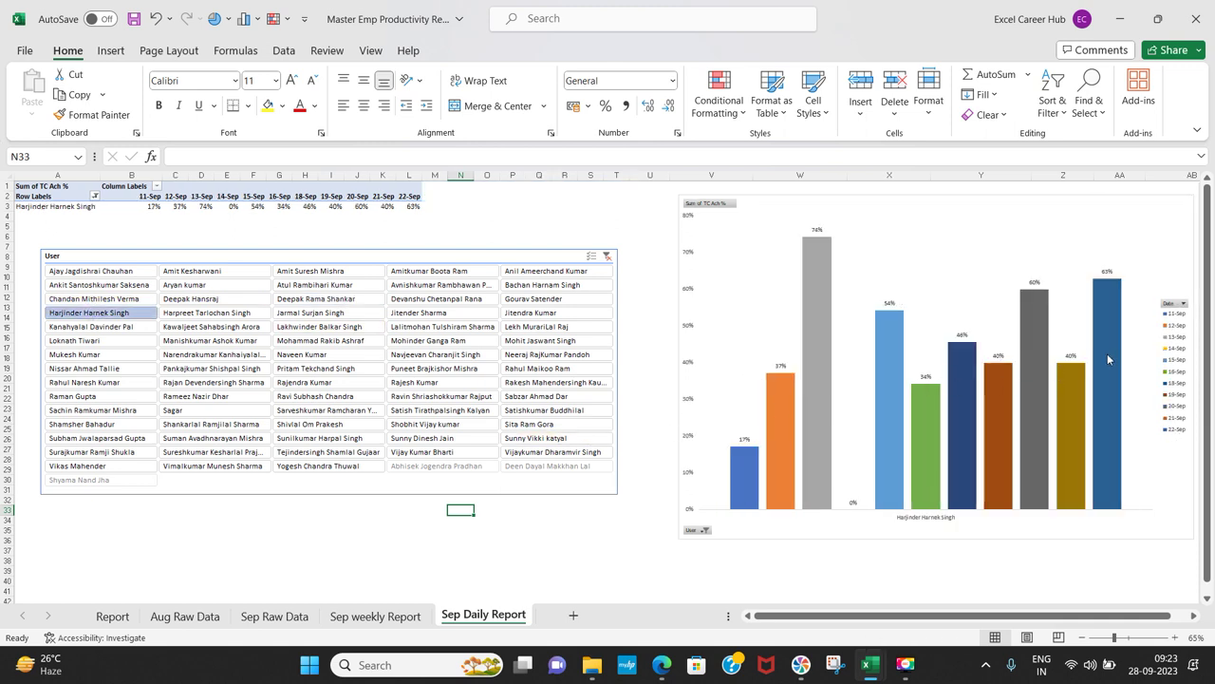
left_click(413, 327)
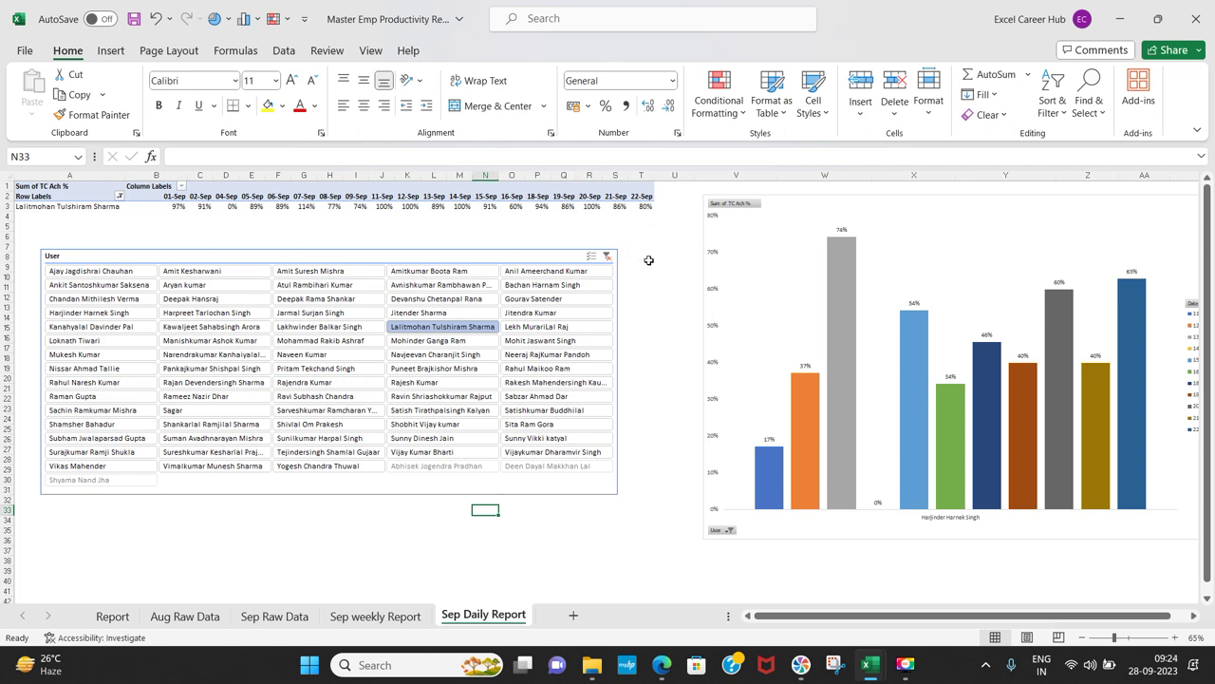
left_click(198, 299)
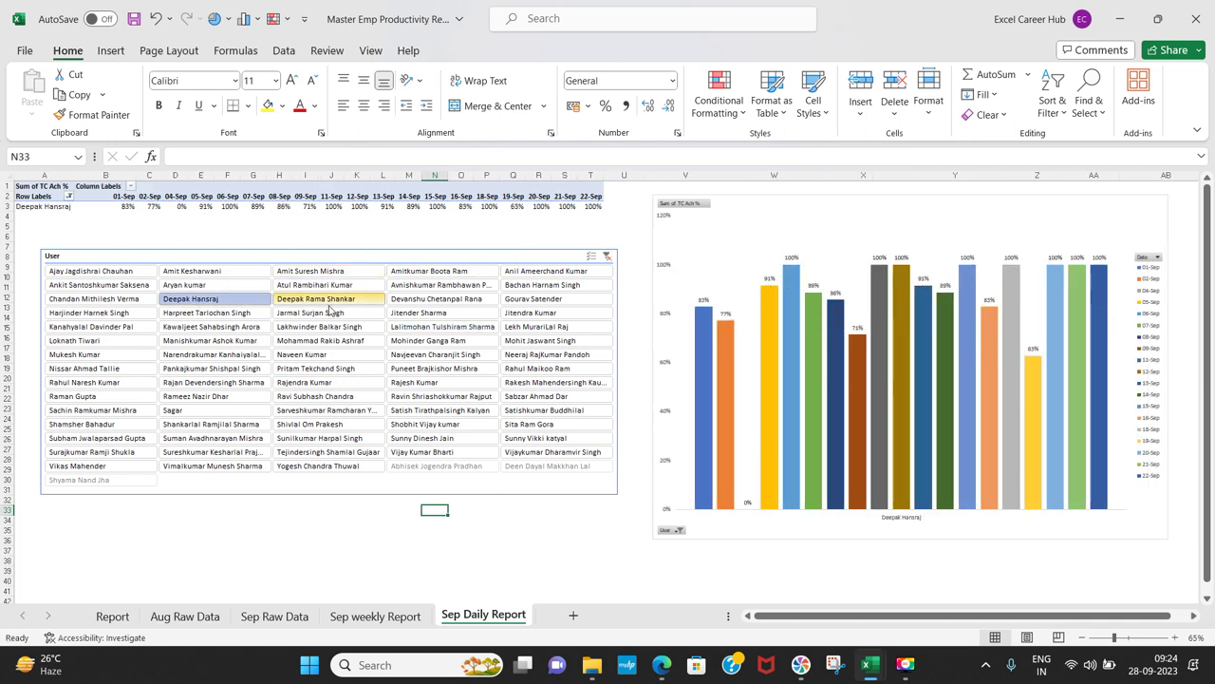
left_click(325, 300)
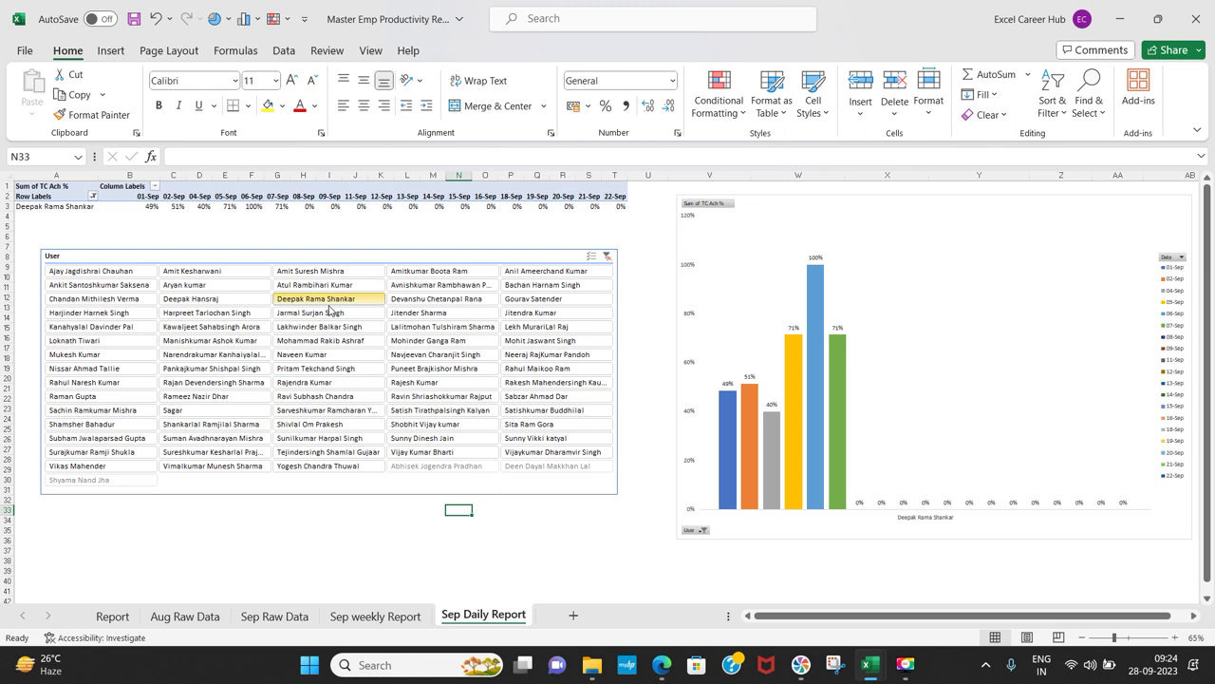
left_click(408, 345)
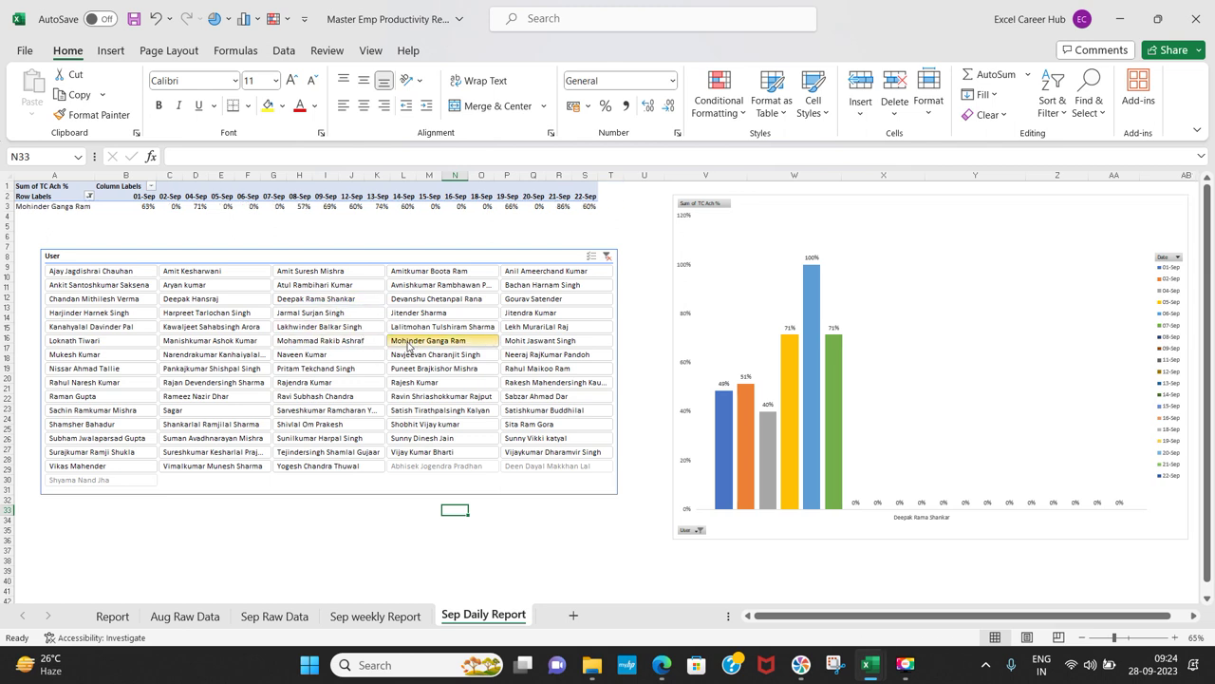
left_click(521, 345)
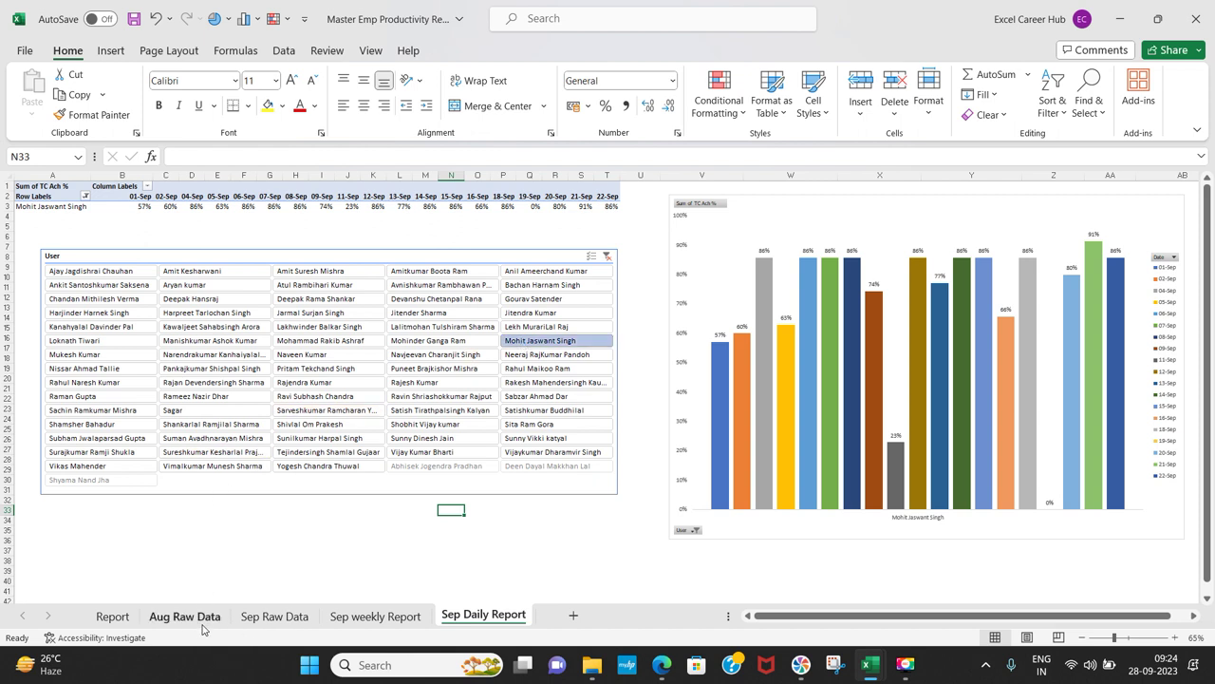
left_click(264, 621)
Return to Sep Raw Data and jump to the table's first cell, Sr No
left_click(199, 617)
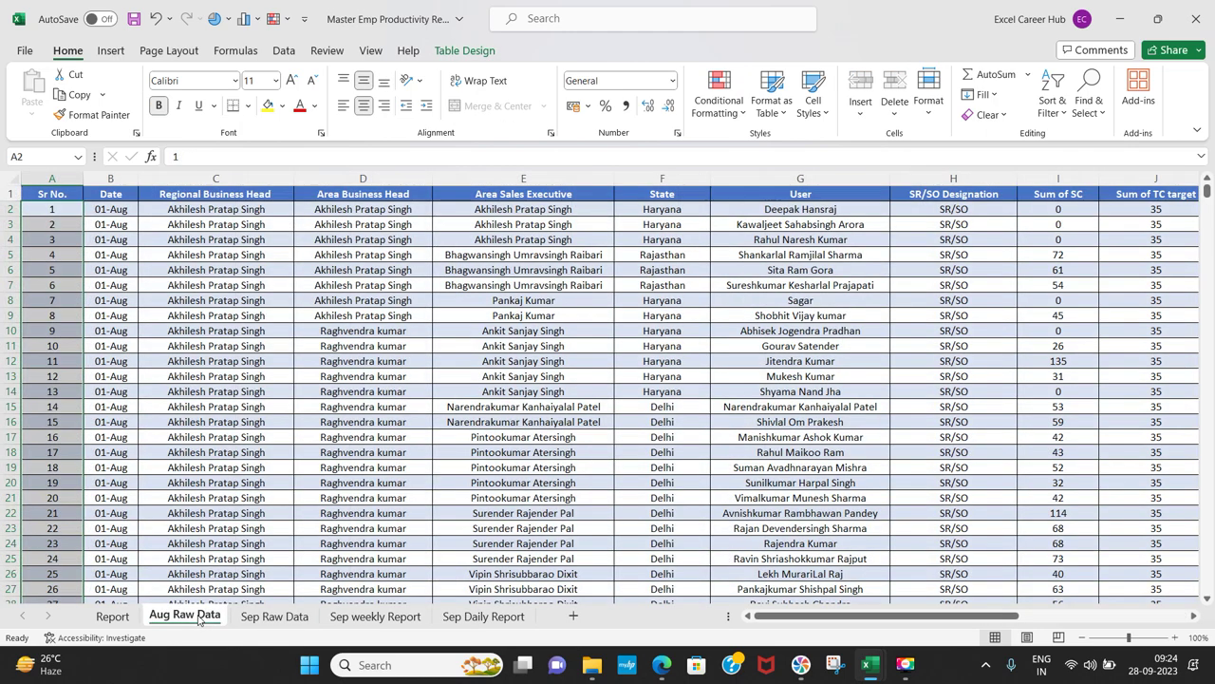
left_click(258, 618)
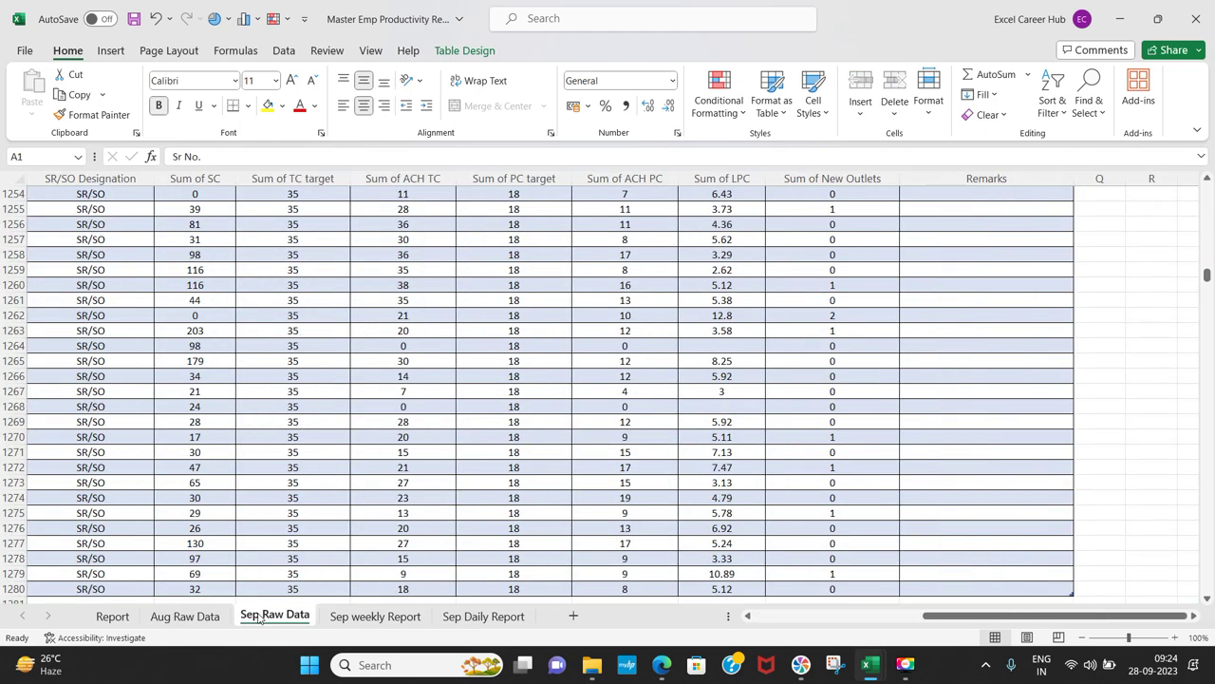
left_click(222, 390)
key("ctrl+Up")
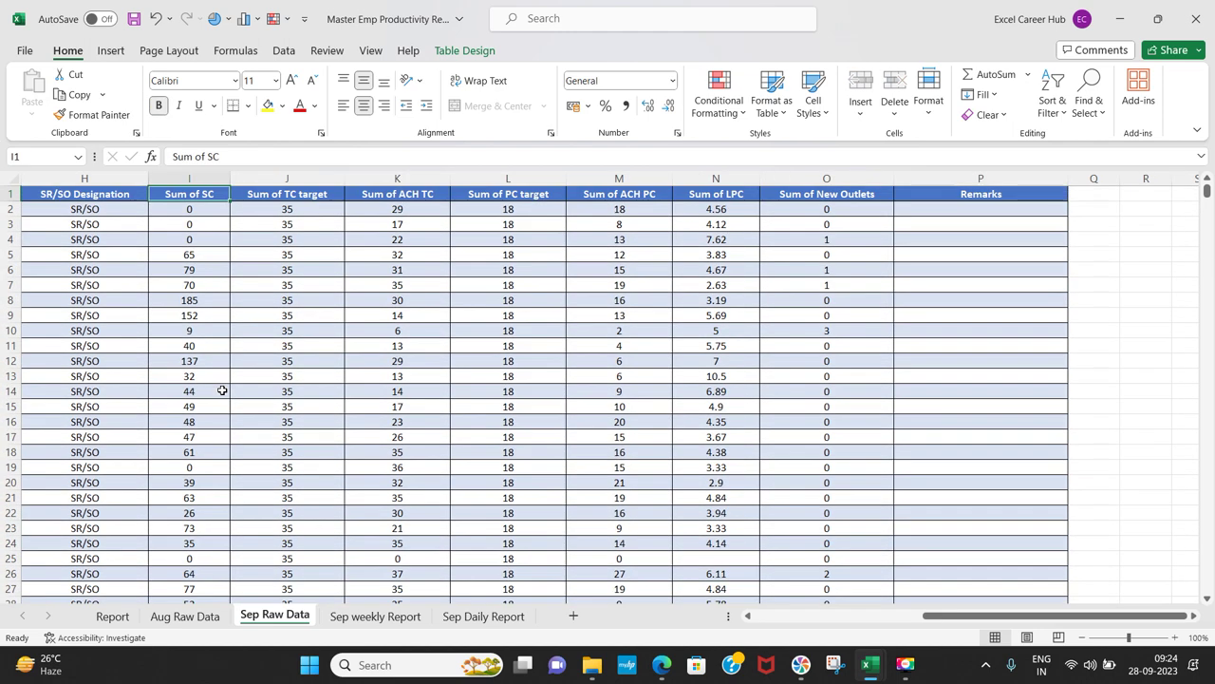
key("ctrl+Left")
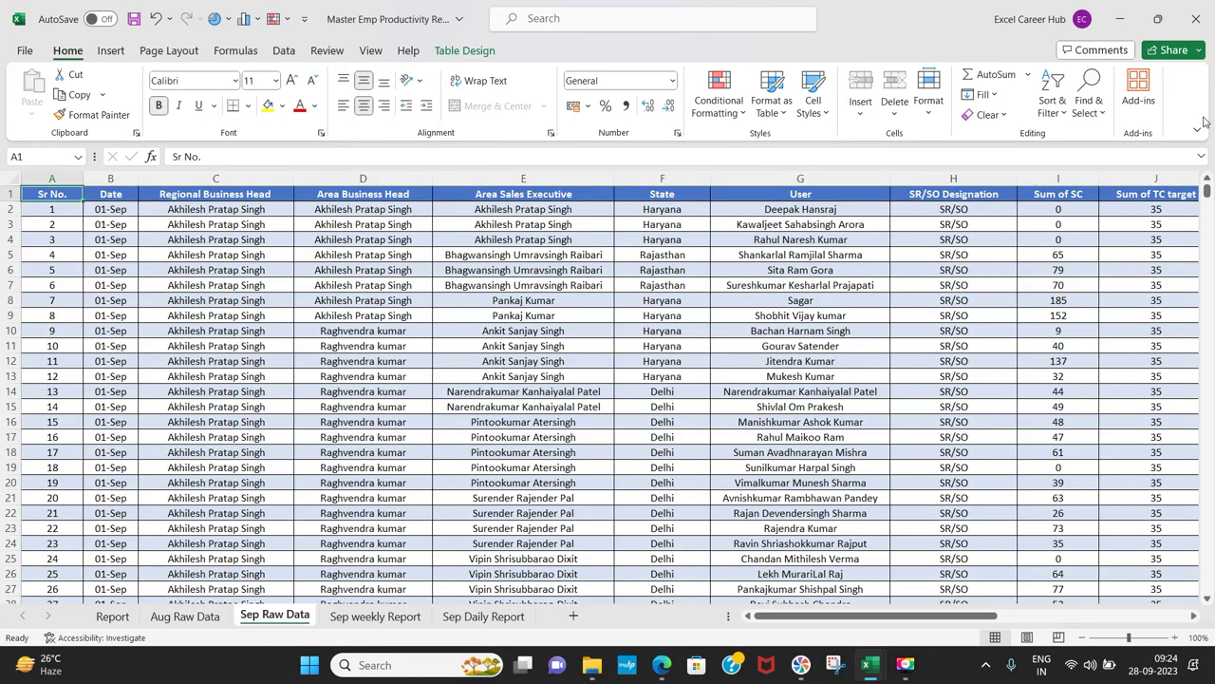
Scroll to the table's end, select A1281 below row 1280, and switch to the File Explorer folder
mouse_move(1208, 192)
left_mouse_down()
mouse_move(1209, 325)
mouse_move(1209, 264)
mouse_move(1208, 278)
left_mouse_up()
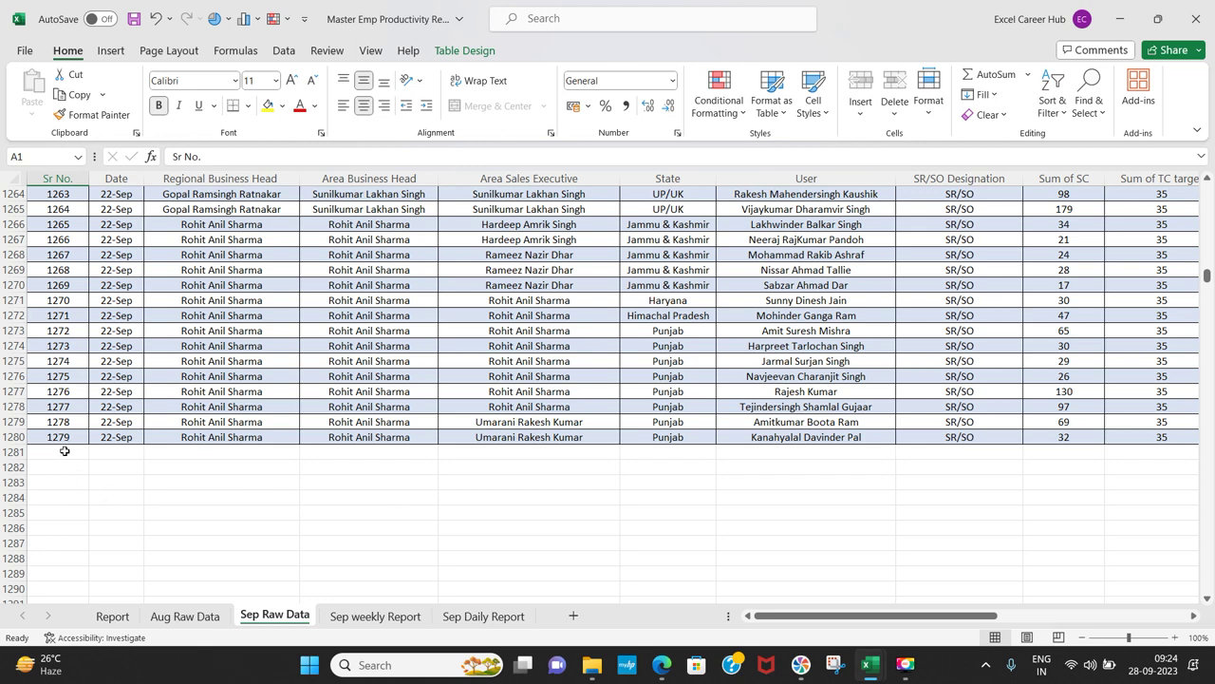
left_click(64, 451)
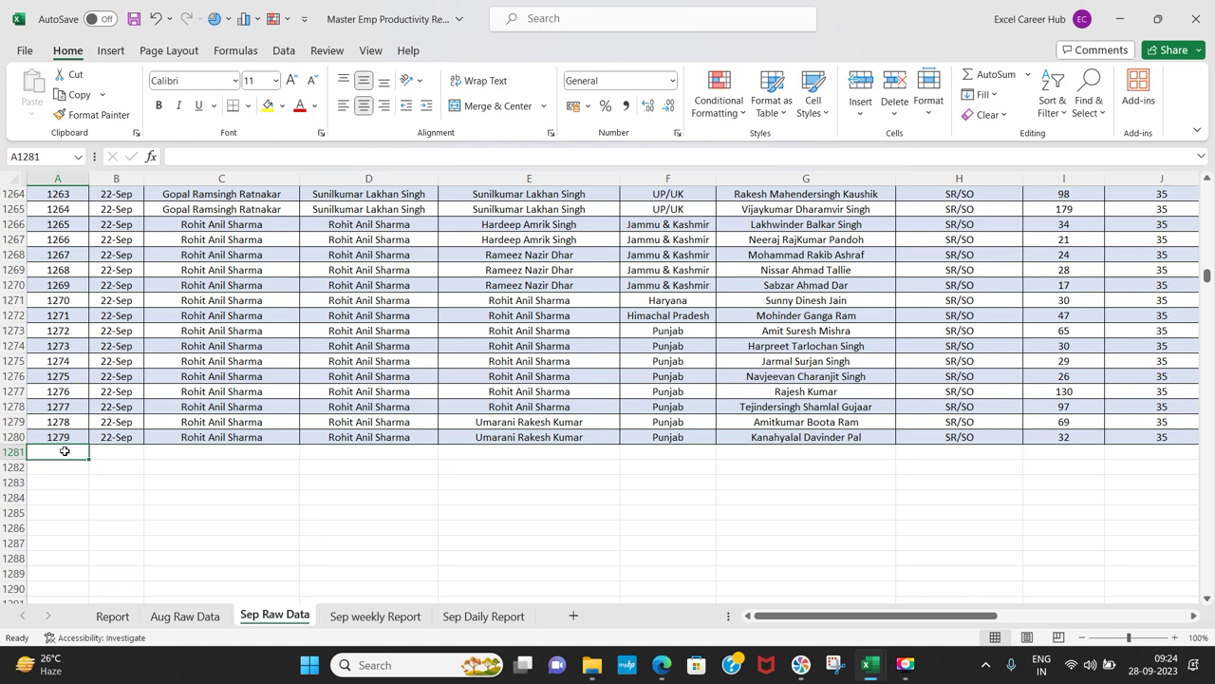
key("alt+Tab")
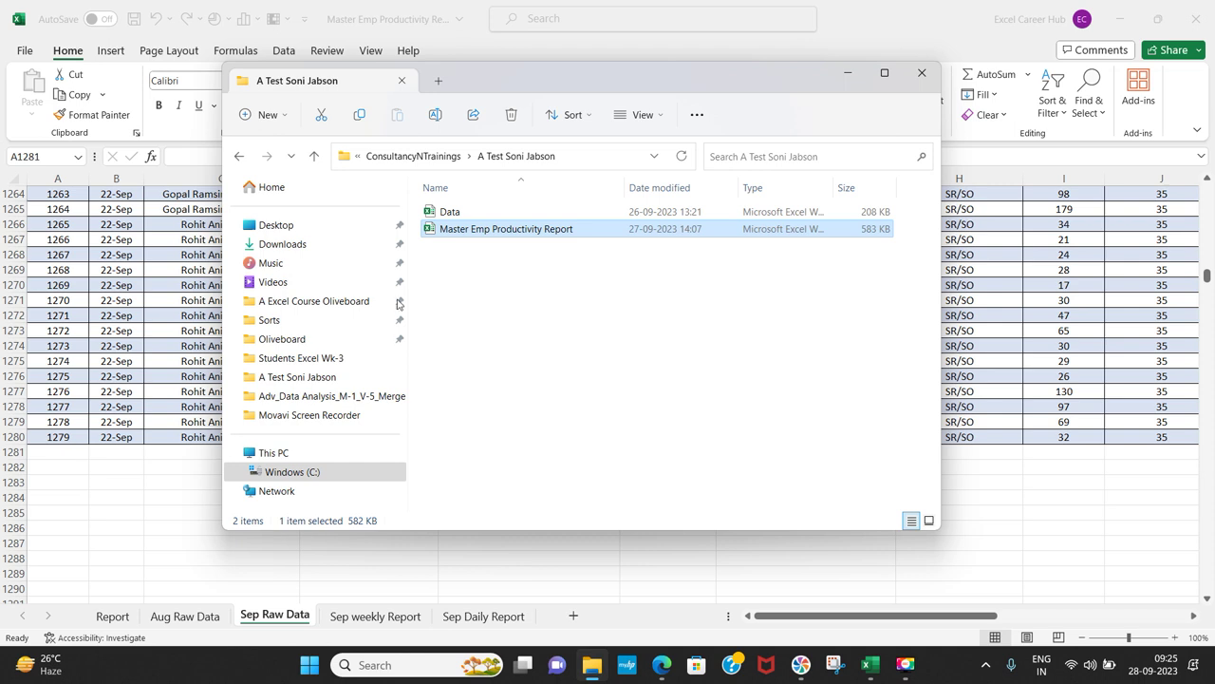
Select the Sep Raw Data table (Table5) and insert a PivotTable from it on a new worksheet
left_click(848, 74)
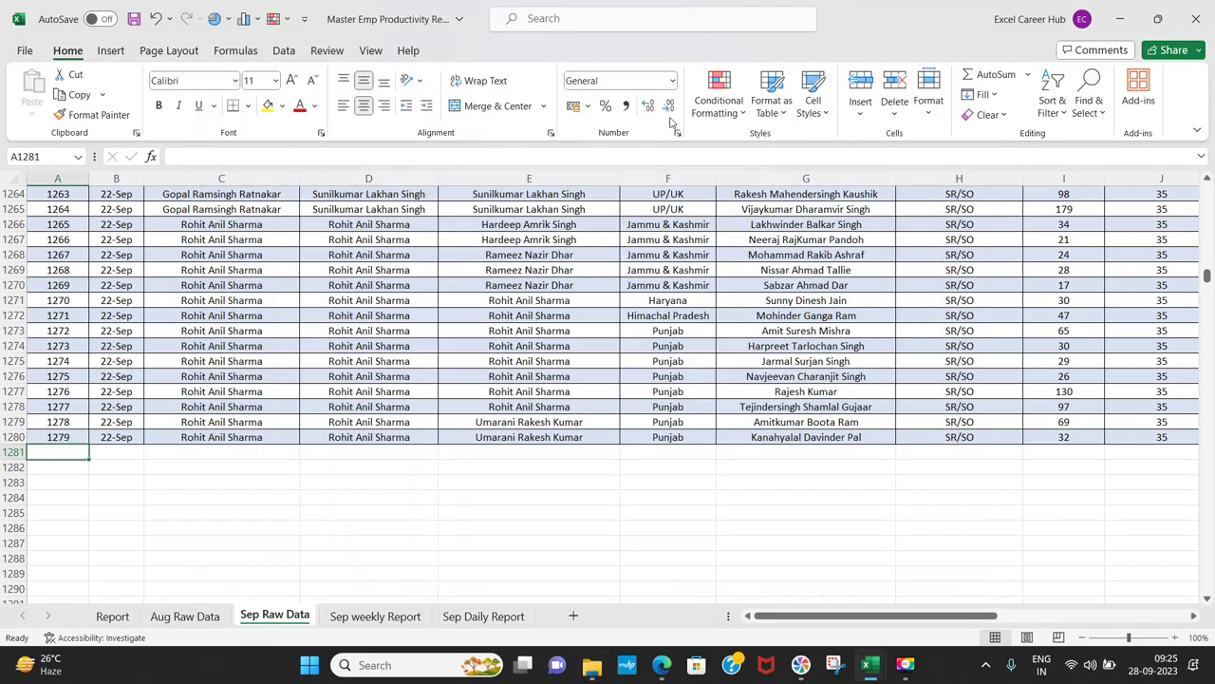
left_click(59, 437)
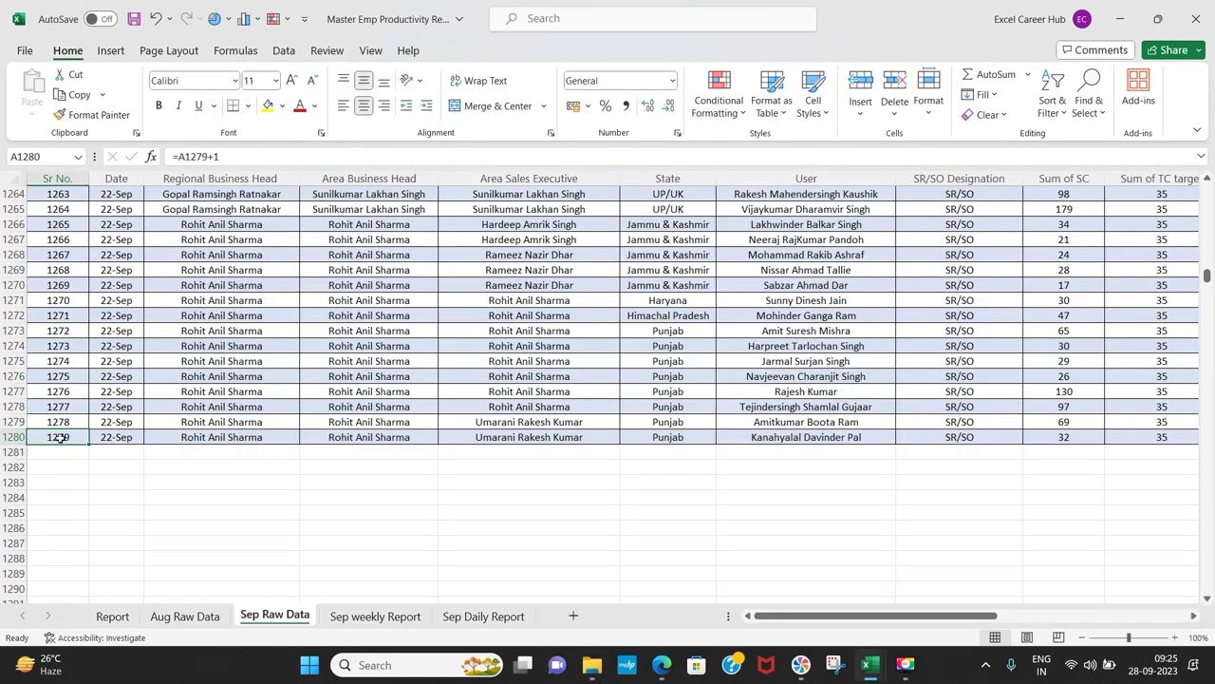
key("ctrl+Up")
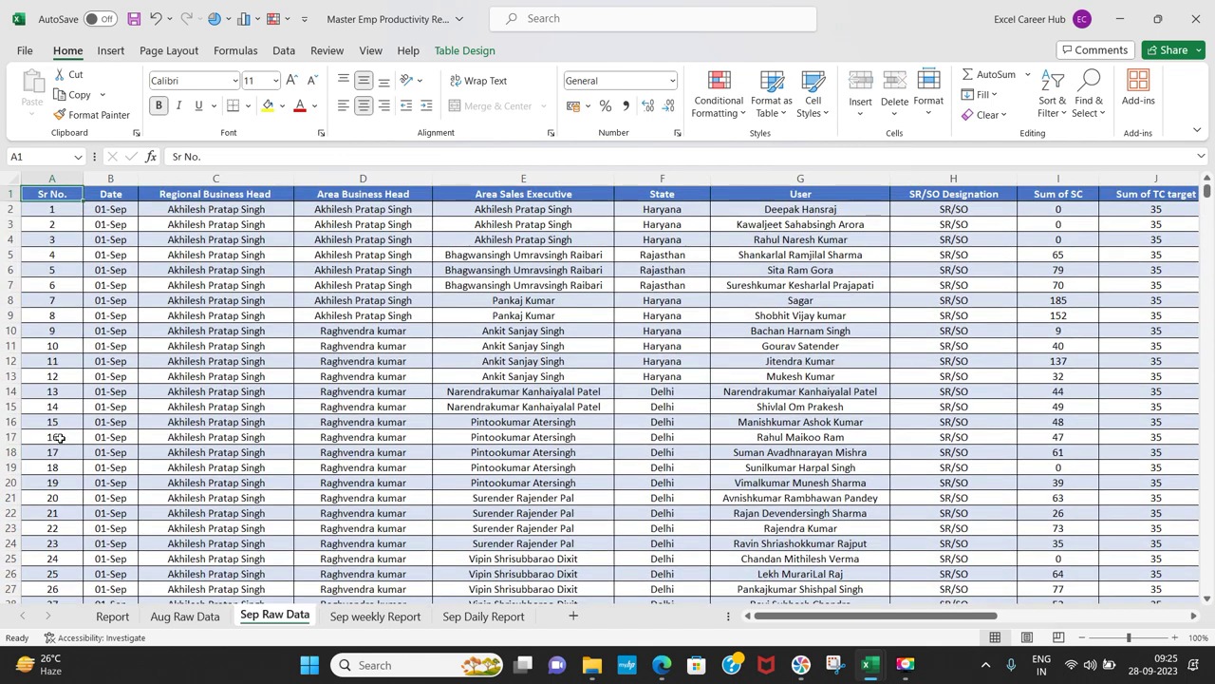
left_click(113, 57)
left_click(38, 107)
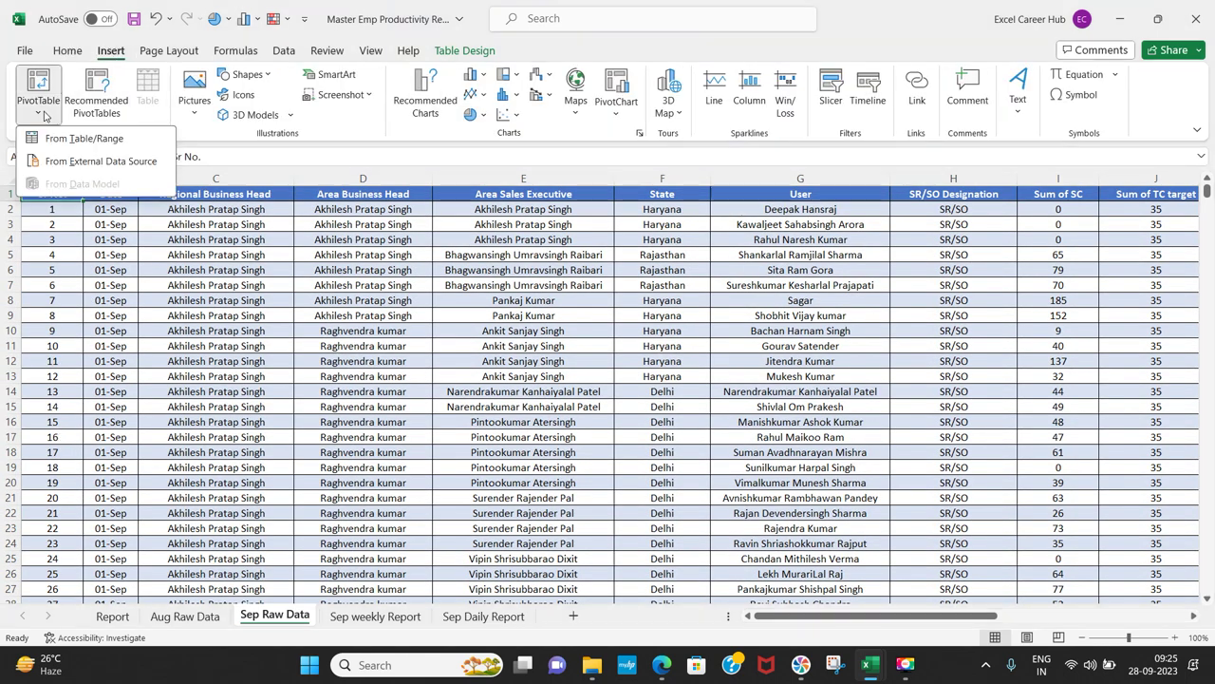
left_click(87, 140)
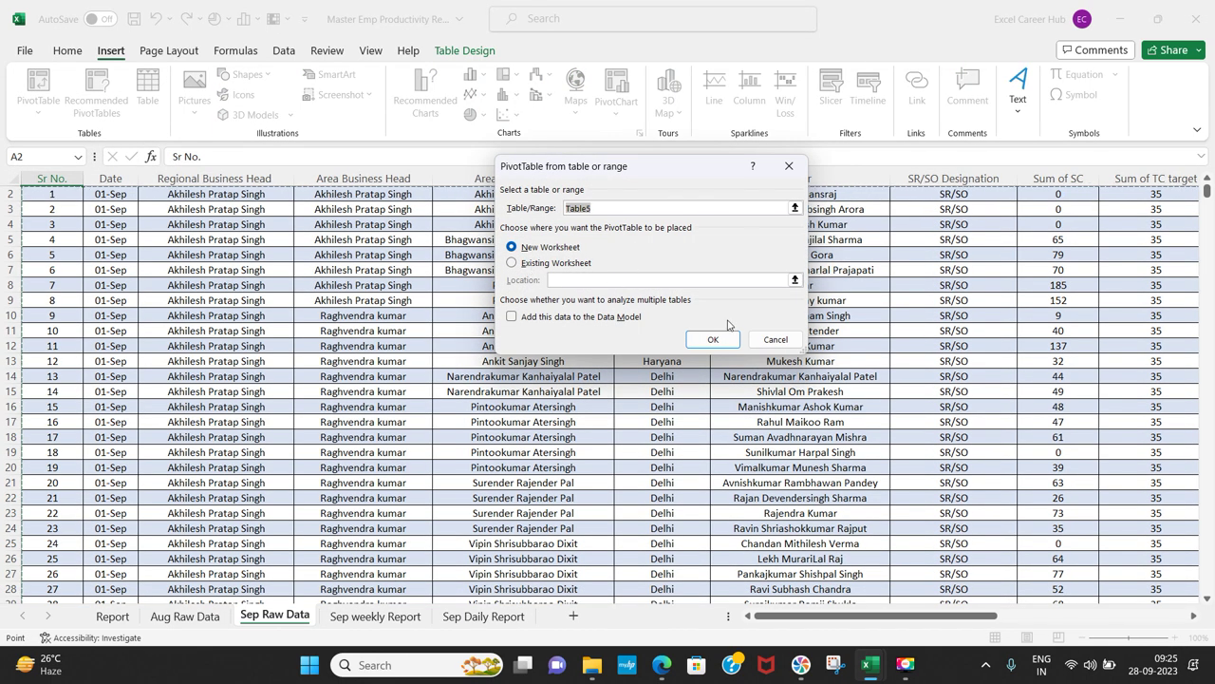
left_click(718, 342)
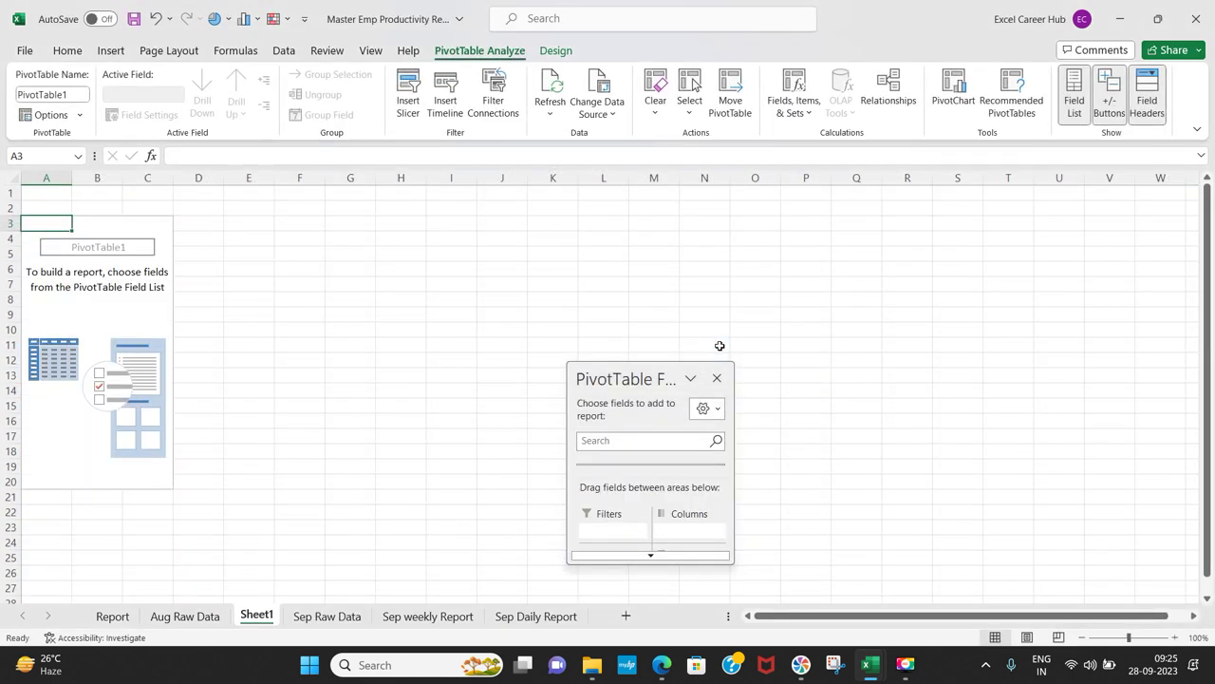
Enlarge the fields pane and place Date in Columns, removing the Months and Days groupings
mouse_move(630, 380)
left_mouse_down()
mouse_move(615, 54)
mouse_move(617, 66)
left_mouse_up()
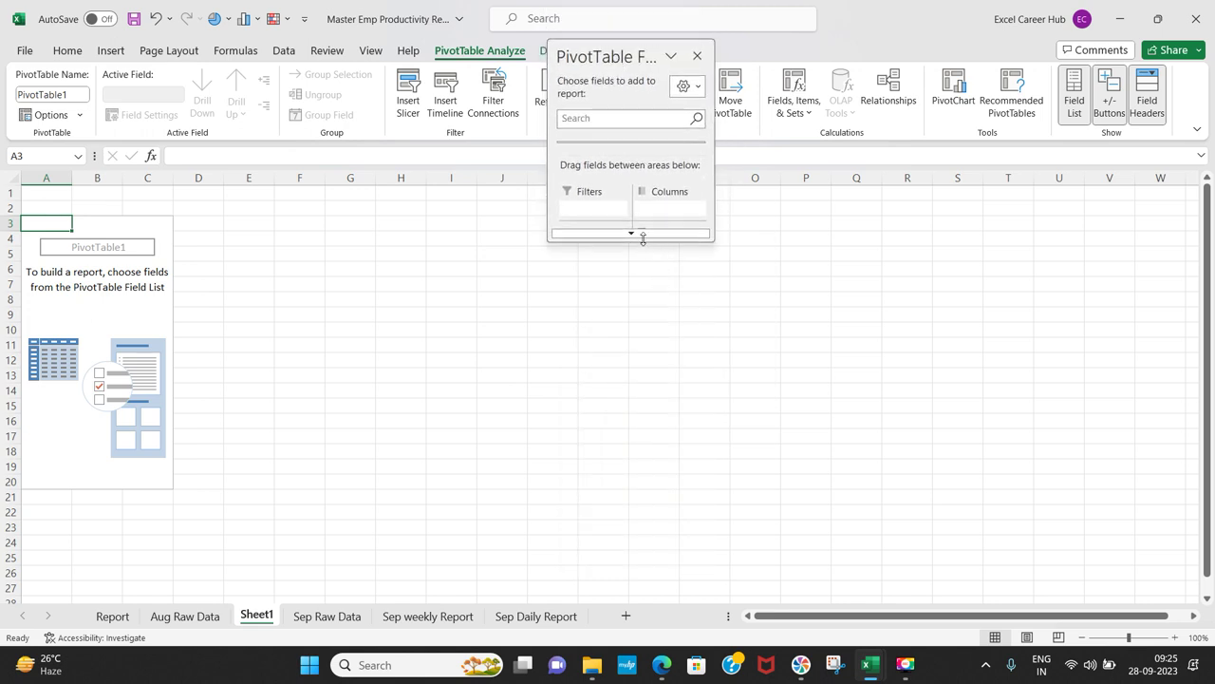
left_click_drag(643, 240, 622, 519)
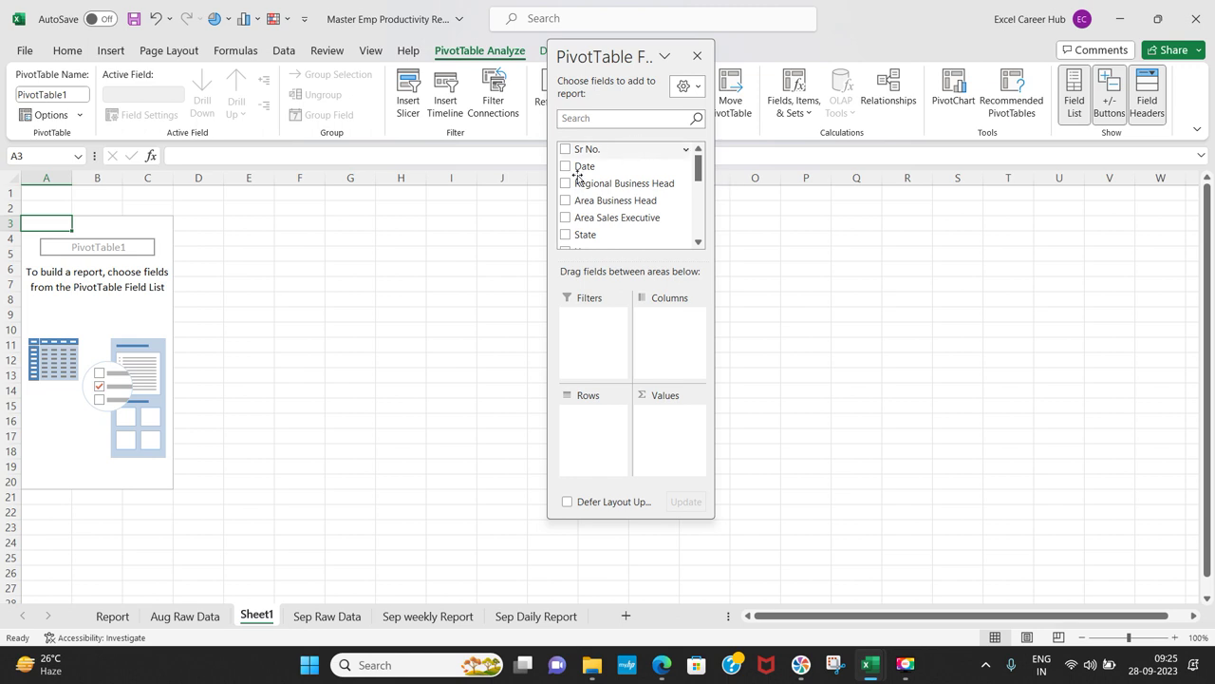
left_click_drag(583, 168, 609, 418)
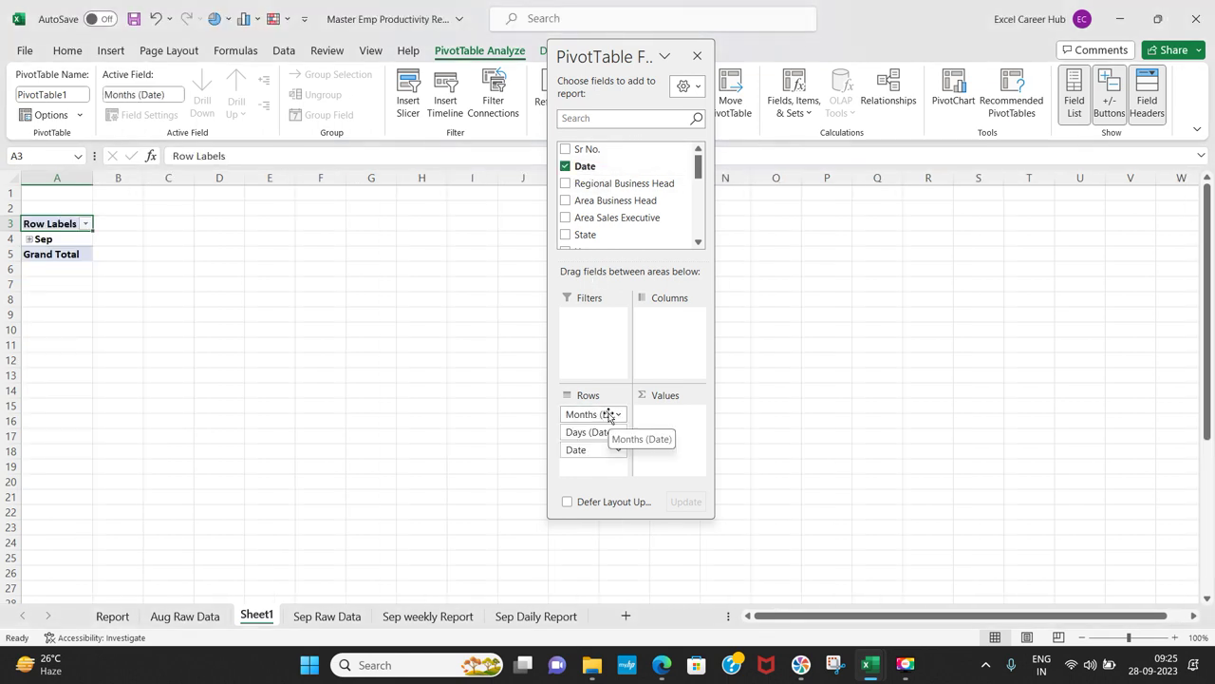
left_click(28, 239)
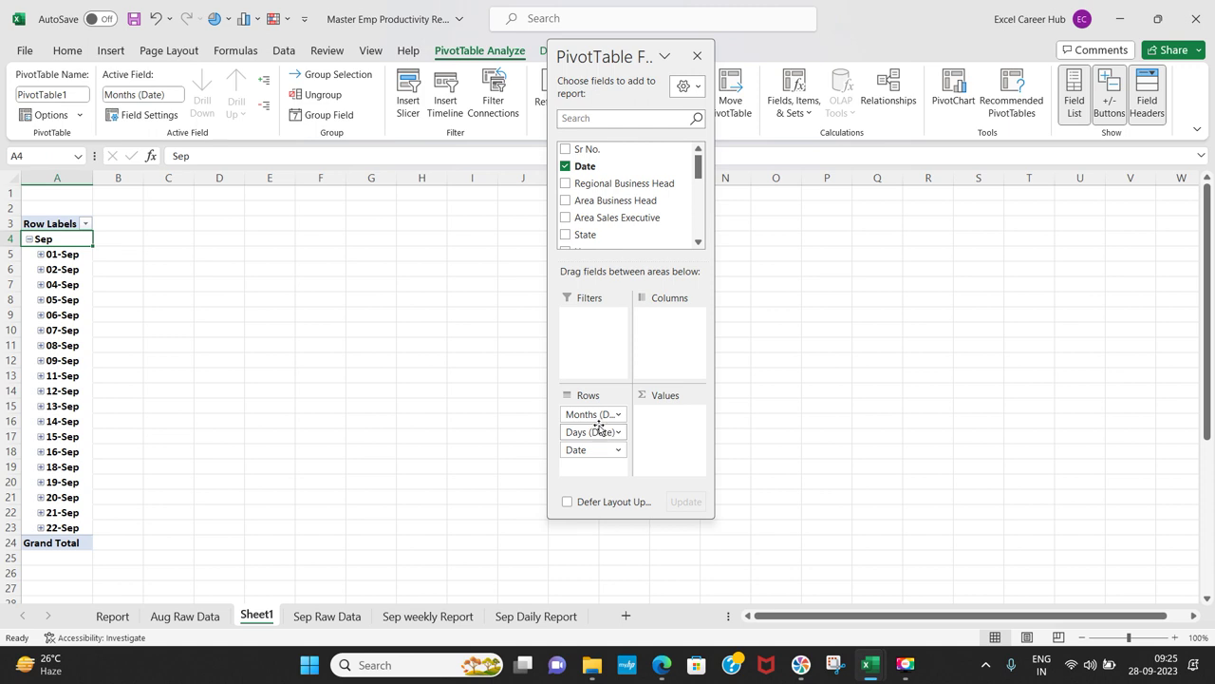
left_click_drag(592, 419, 653, 244)
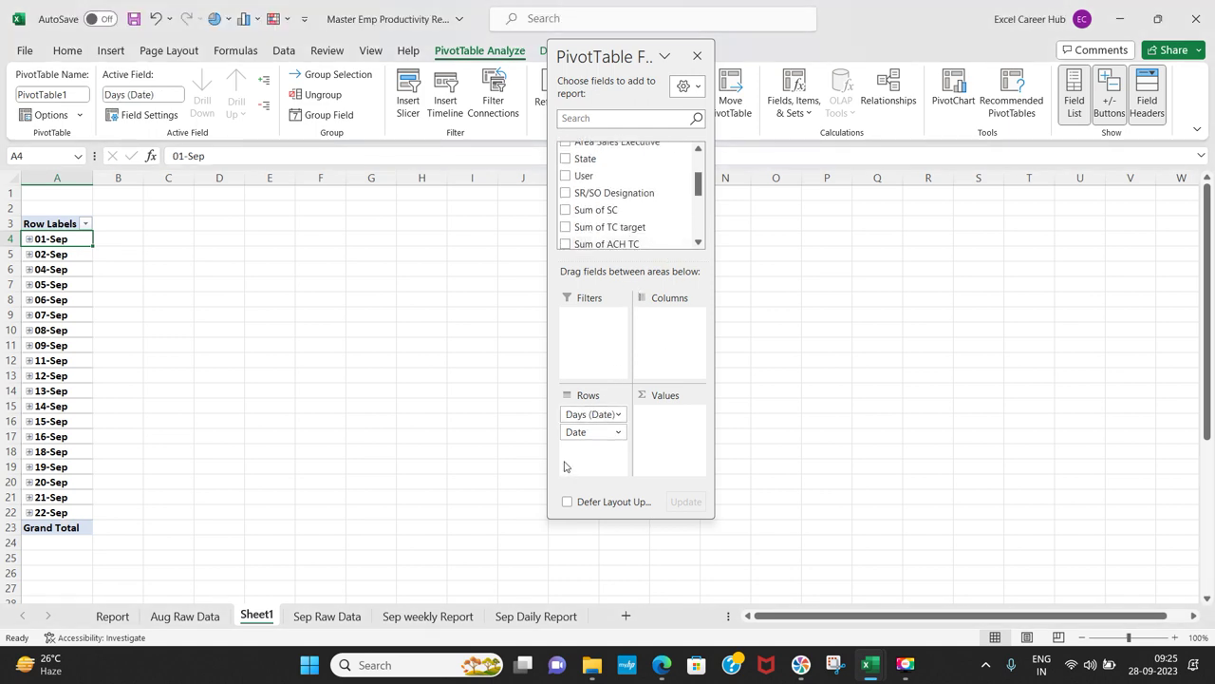
left_click_drag(585, 418, 632, 238)
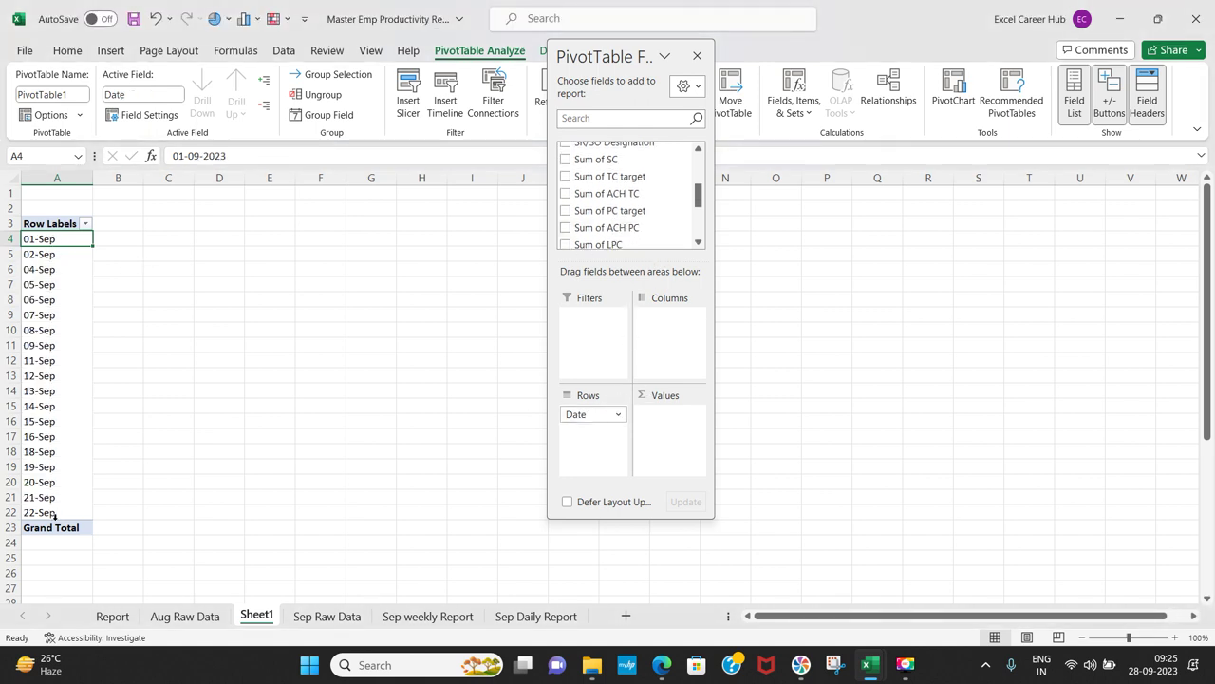
mouse_move(576, 415)
left_mouse_down()
mouse_move(700, 349)
mouse_move(681, 336)
left_mouse_up()
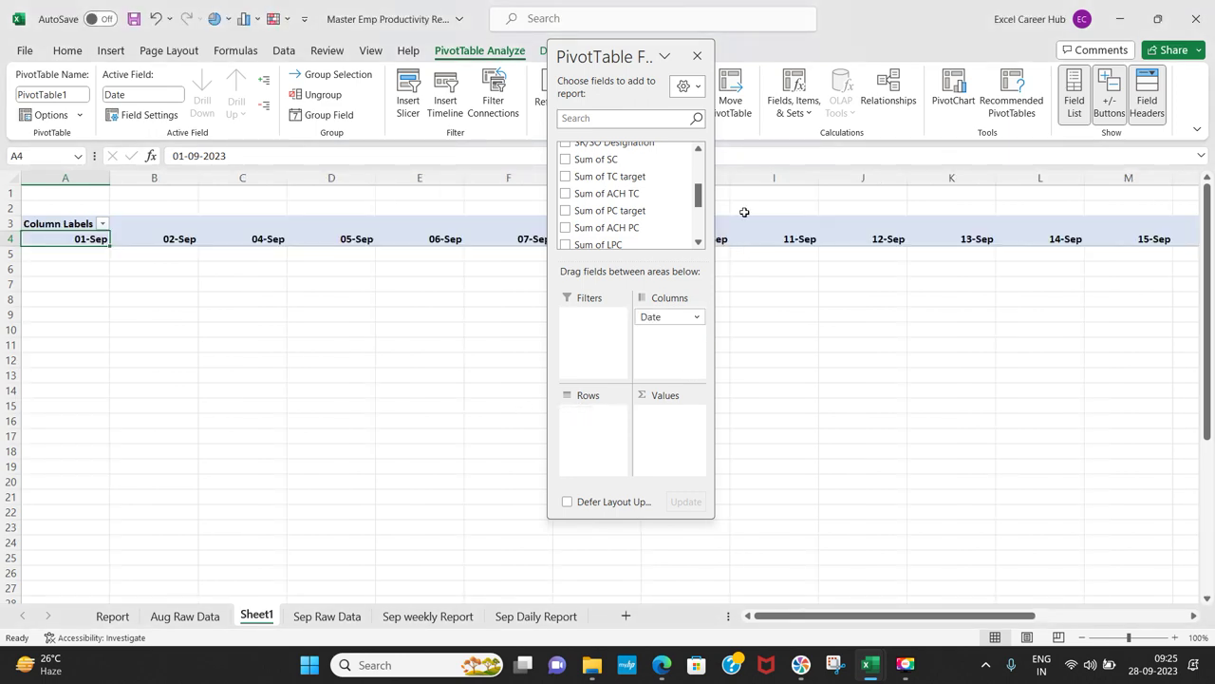
Add TC Ach % as the summed value and User as the row field
left_click_drag(700, 197, 699, 242)
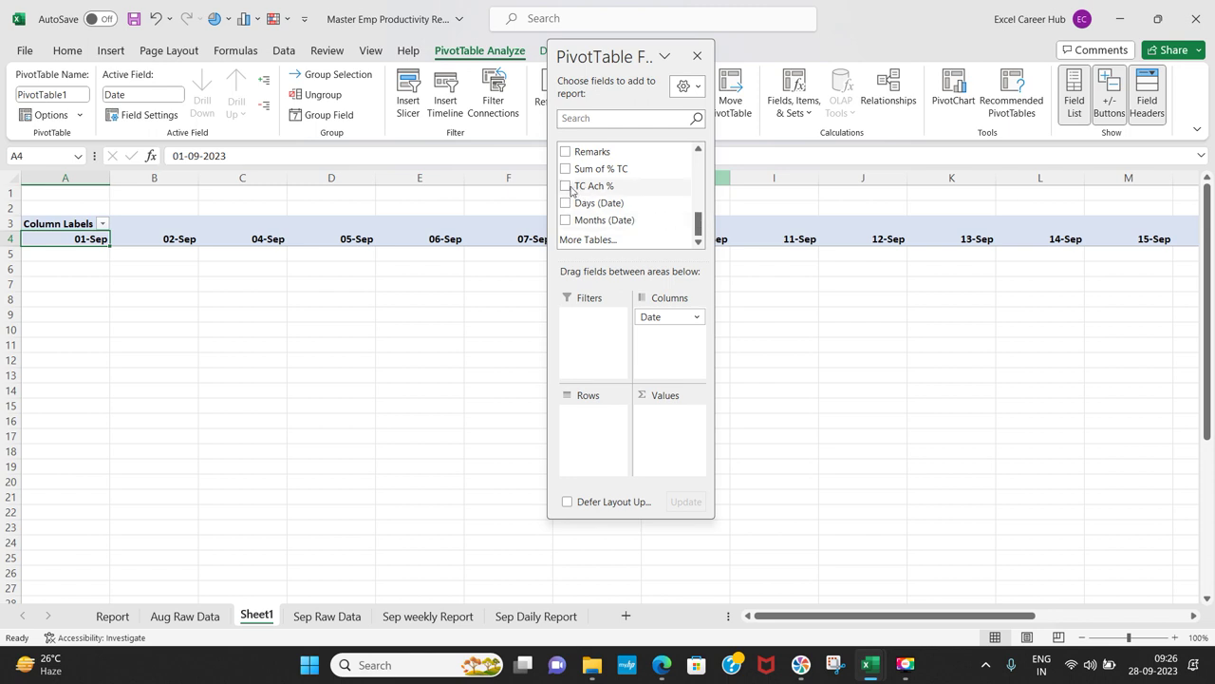
left_click_drag(583, 187, 665, 437)
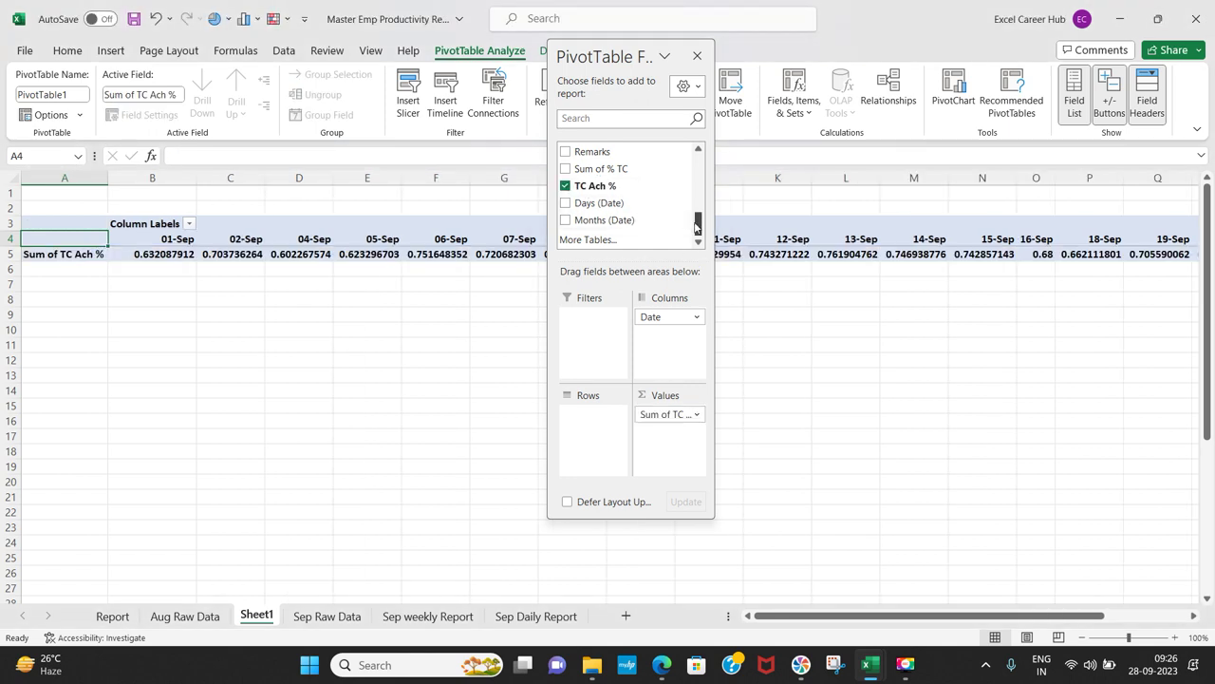
left_click_drag(701, 228, 703, 191)
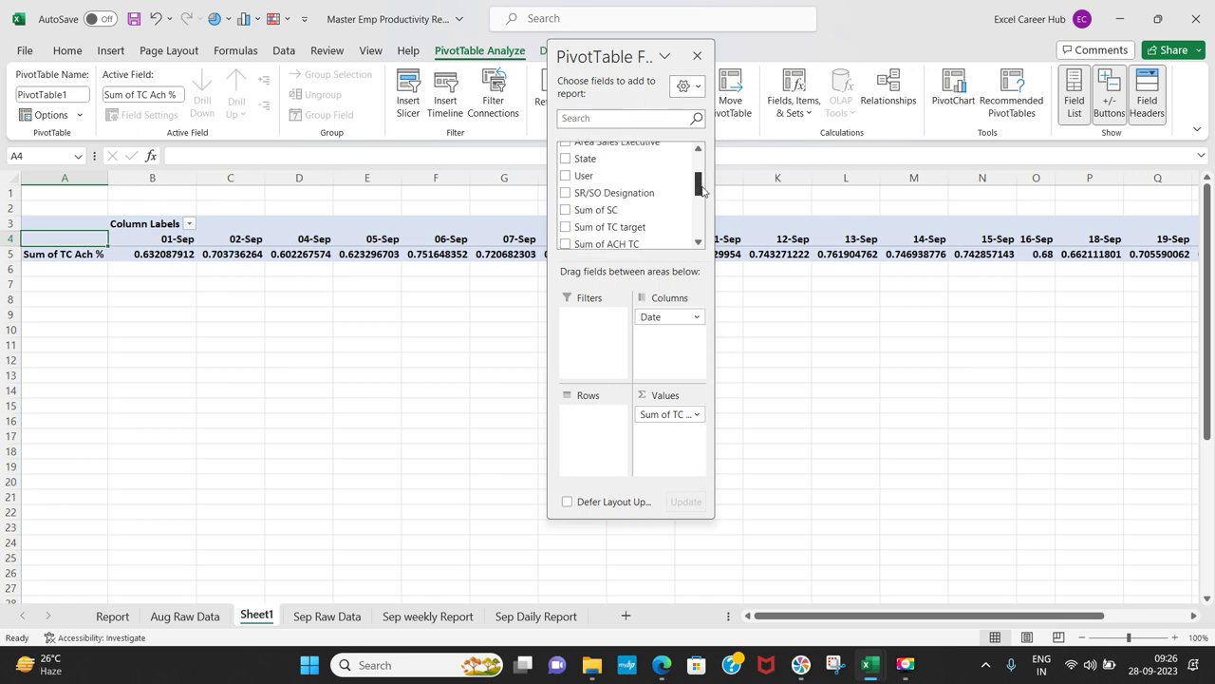
mouse_move(583, 179)
left_mouse_down()
mouse_move(612, 393)
mouse_move(598, 428)
left_mouse_up()
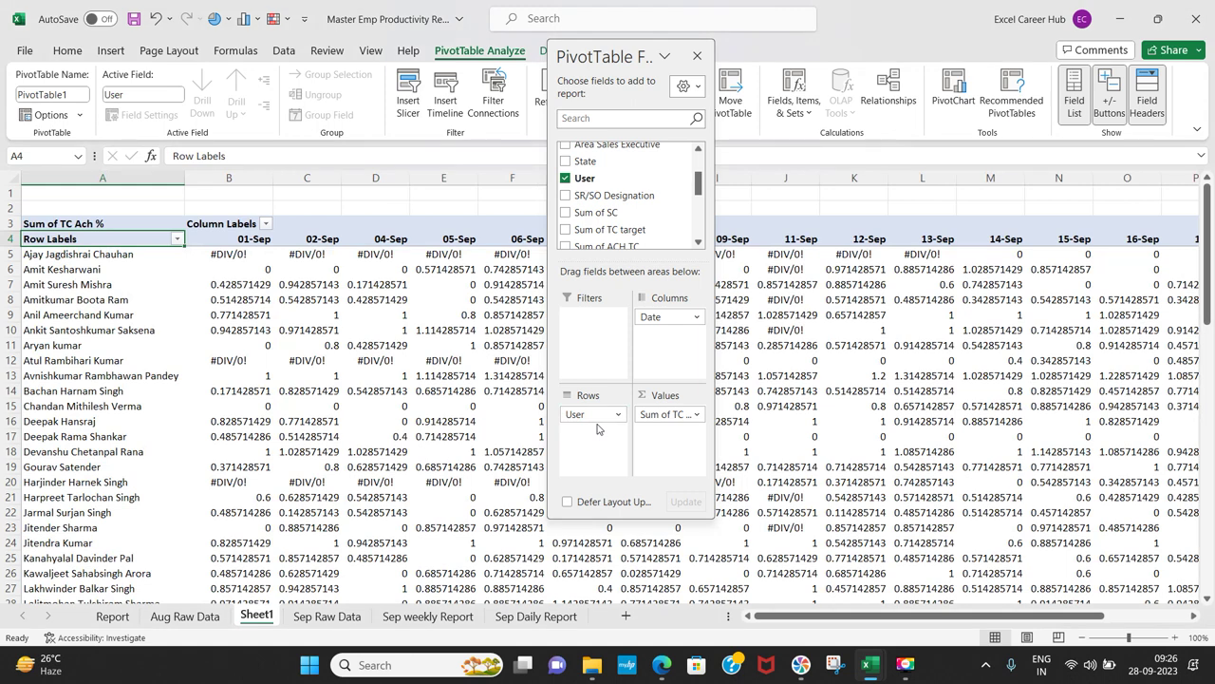
Format the Sum of TC Ach % values as Percentage with 0 decimal places
left_click(698, 59)
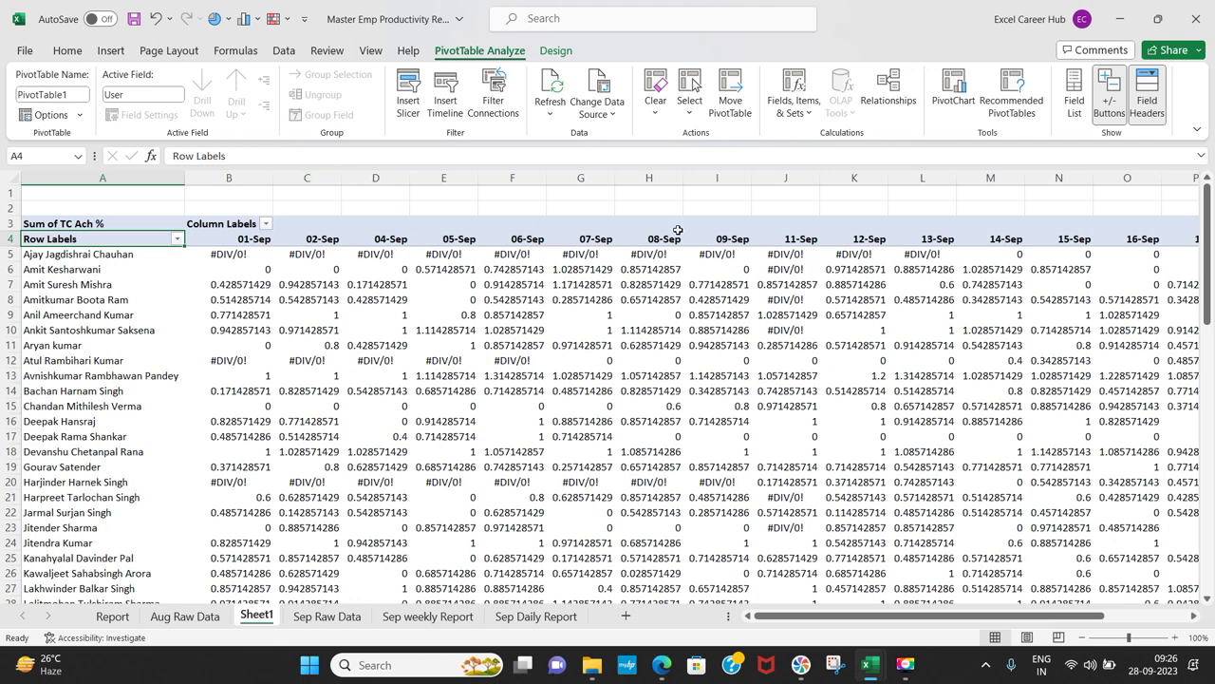
left_click(246, 256)
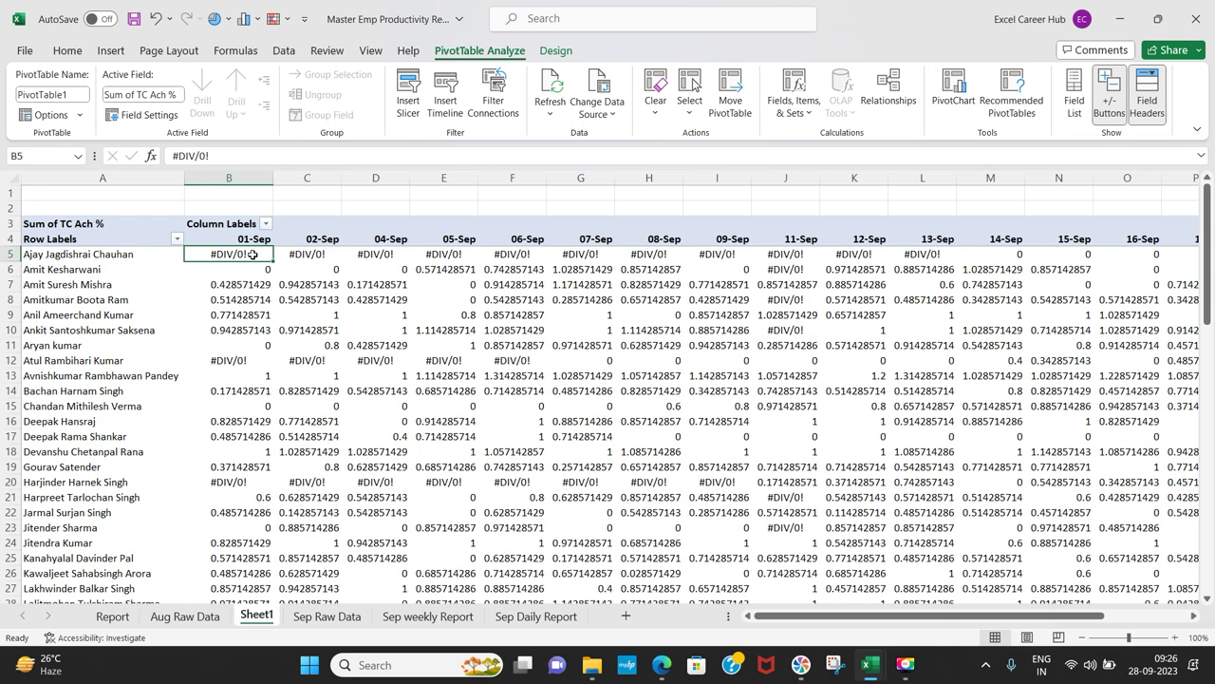
right_click(253, 254)
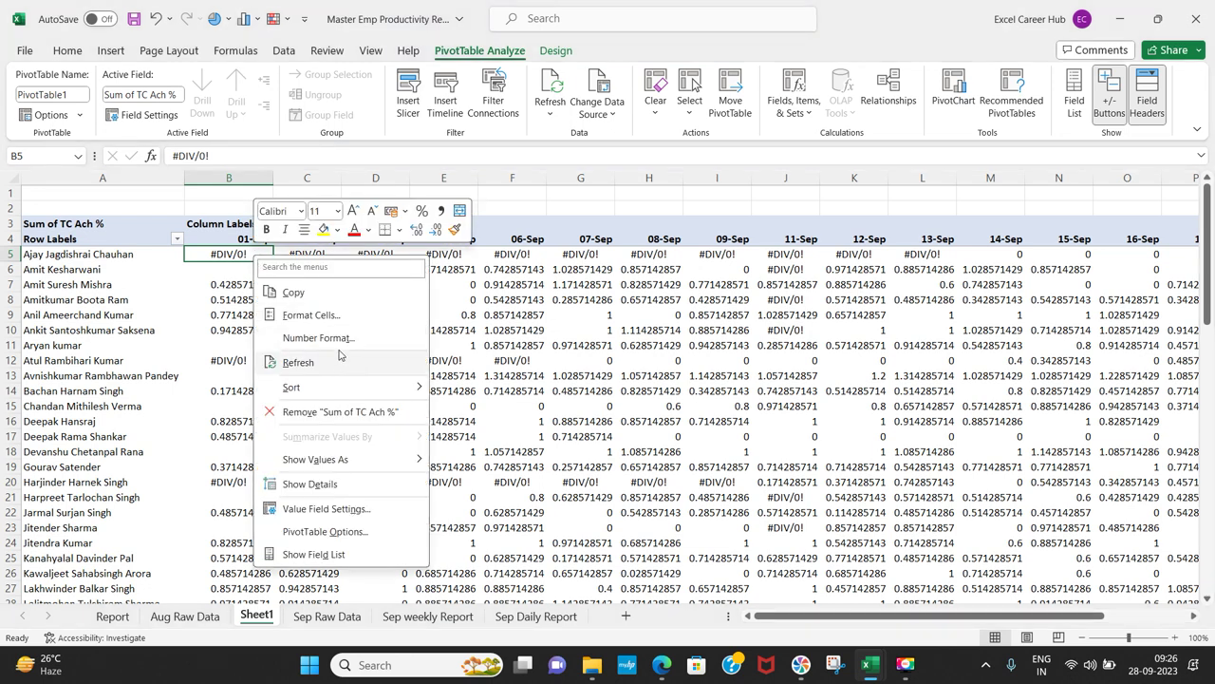
left_click(323, 340)
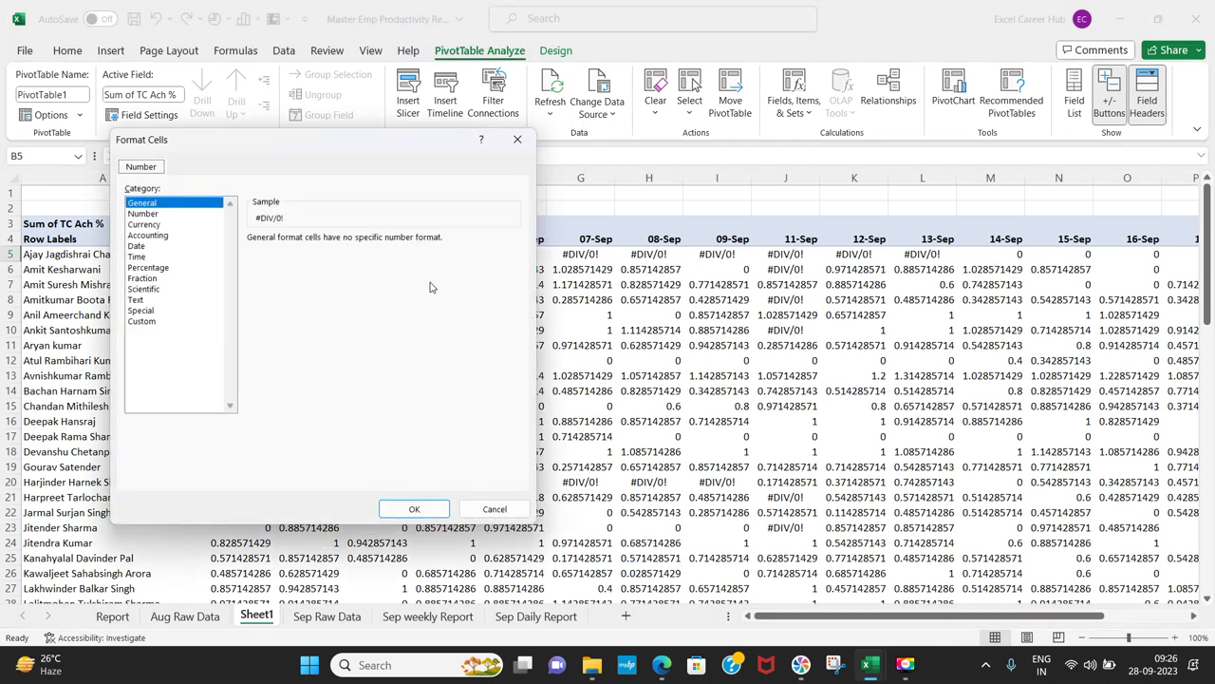
left_click(148, 267)
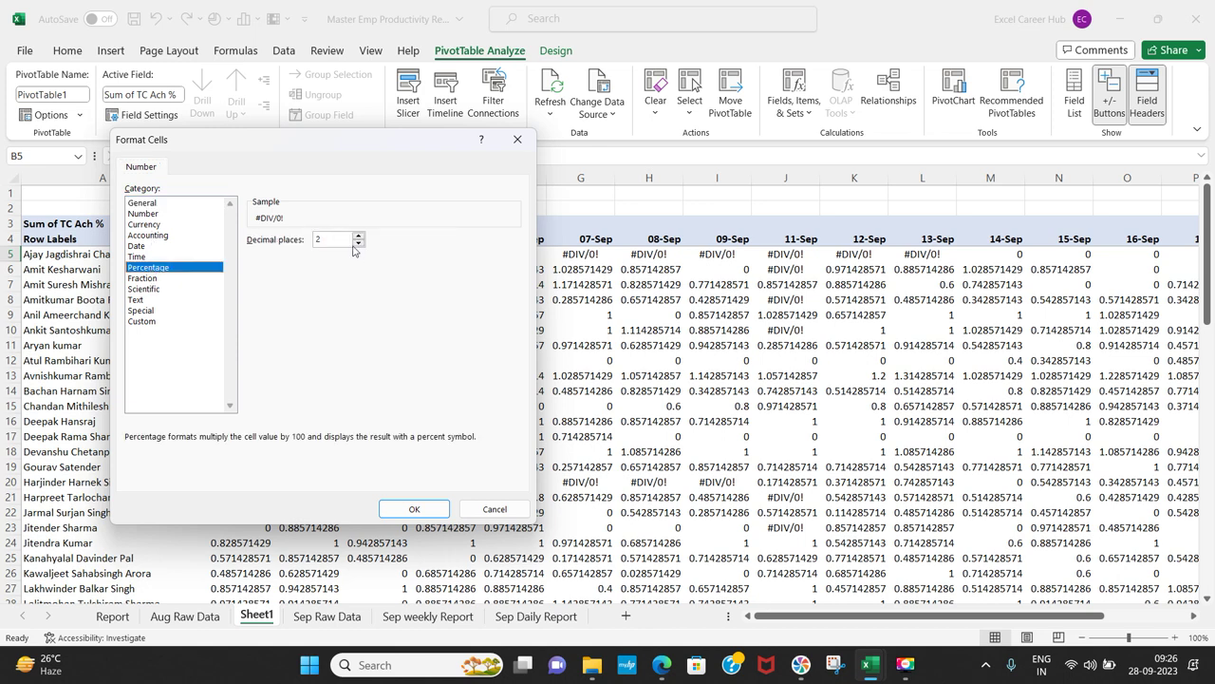
left_click(356, 245)
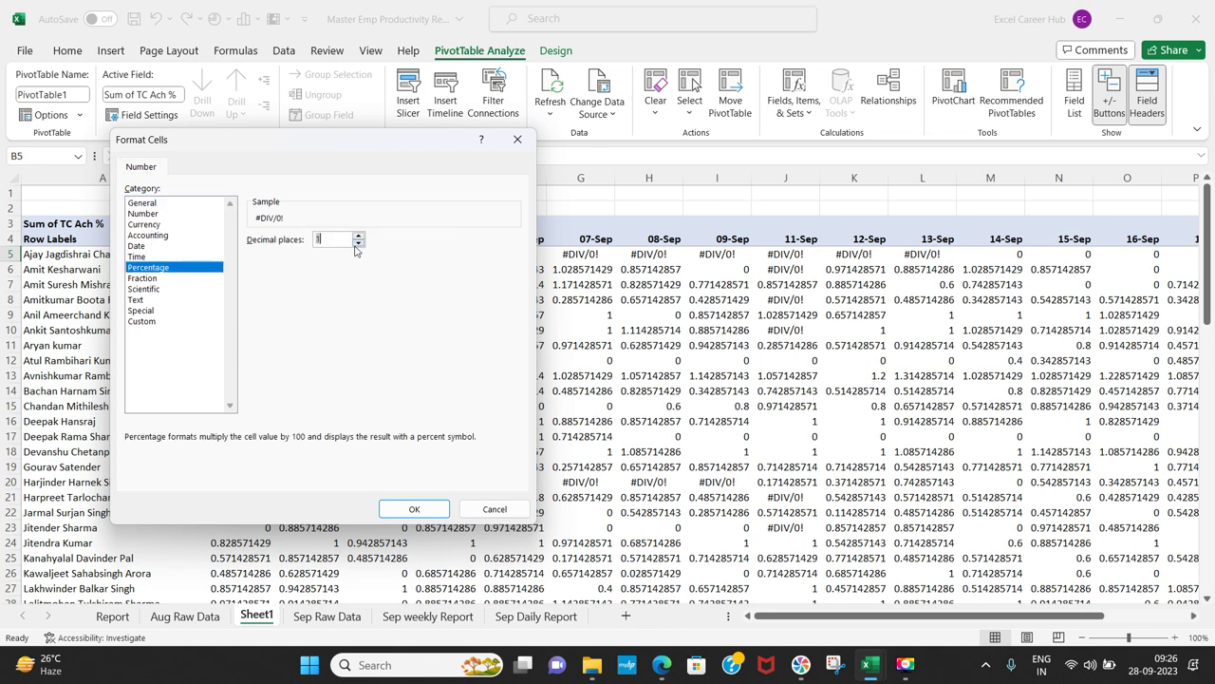
left_click(422, 512)
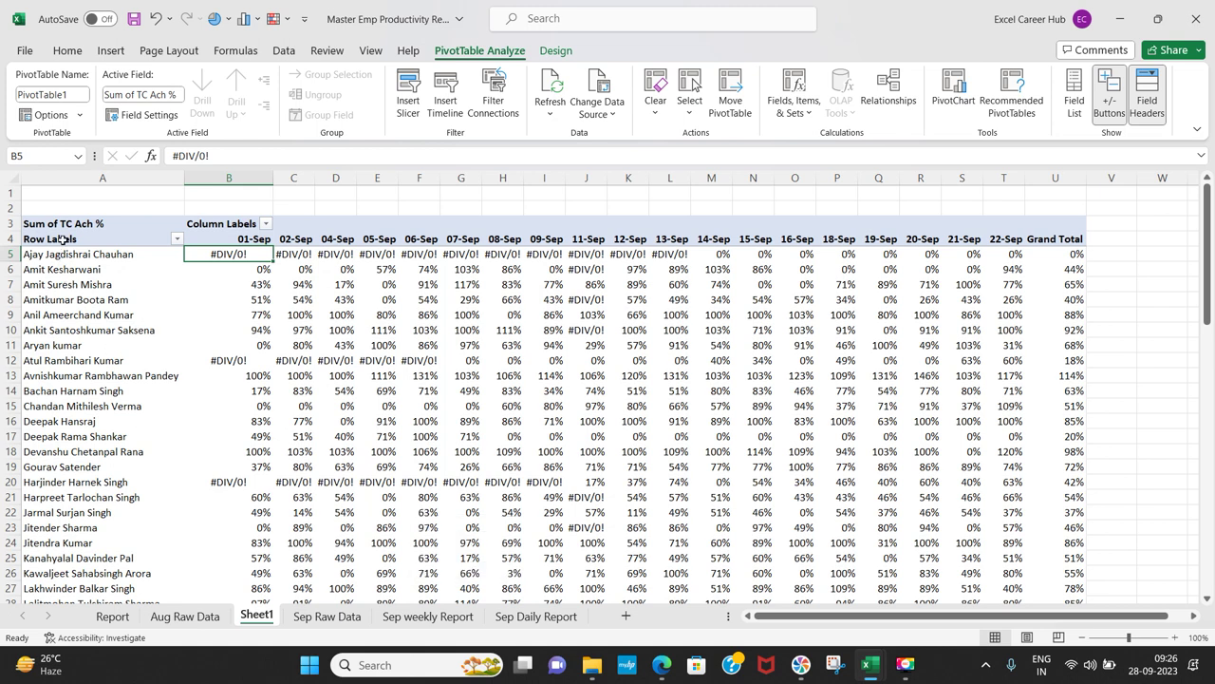
Insert a User slicer for the pivot table and filter it to one user
left_click(409, 106)
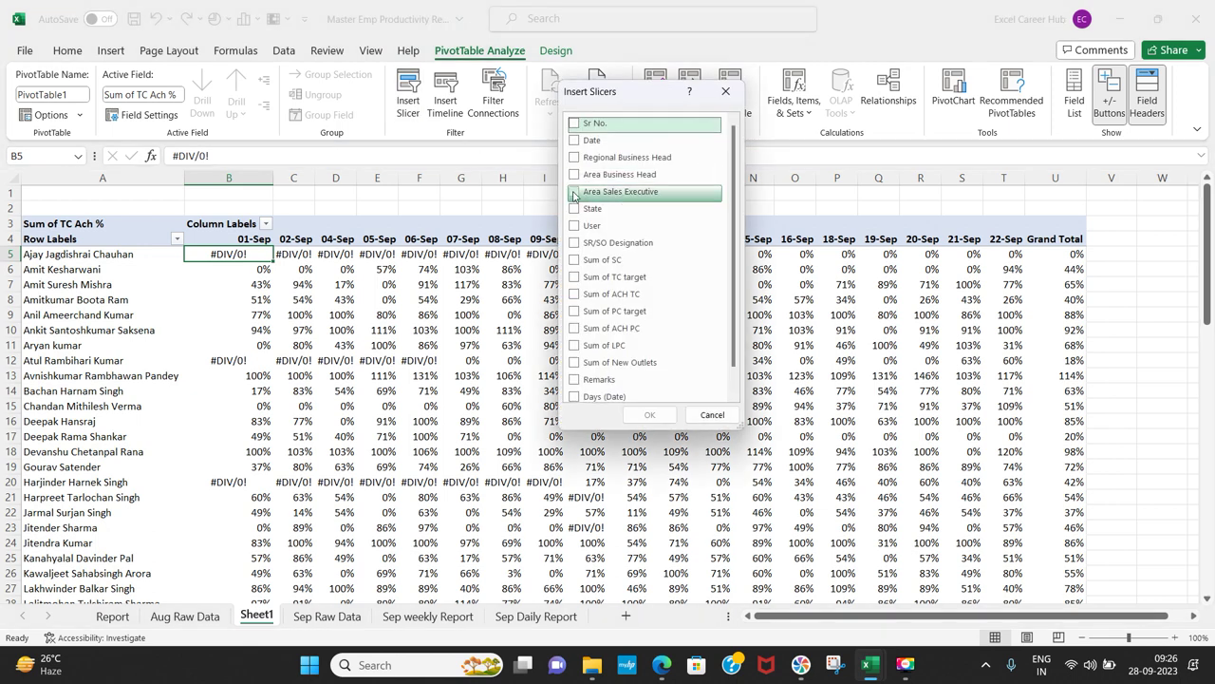
left_click(575, 226)
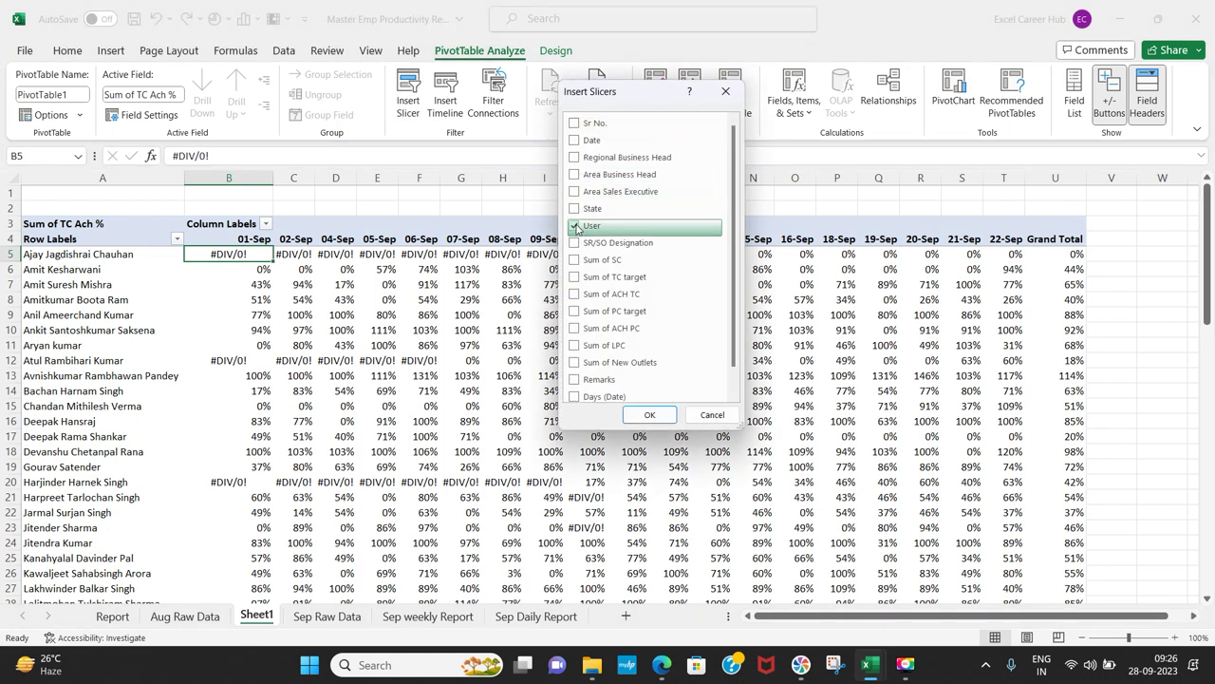
left_click(650, 415)
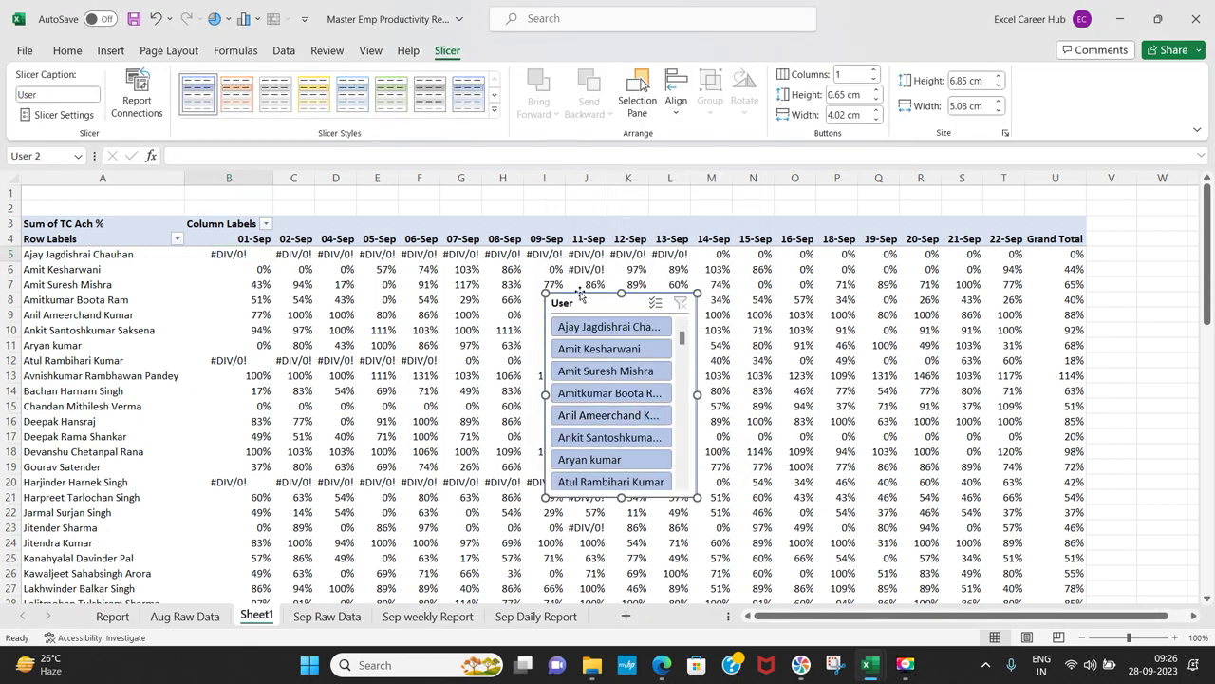
left_click_drag(594, 302, 820, 289)
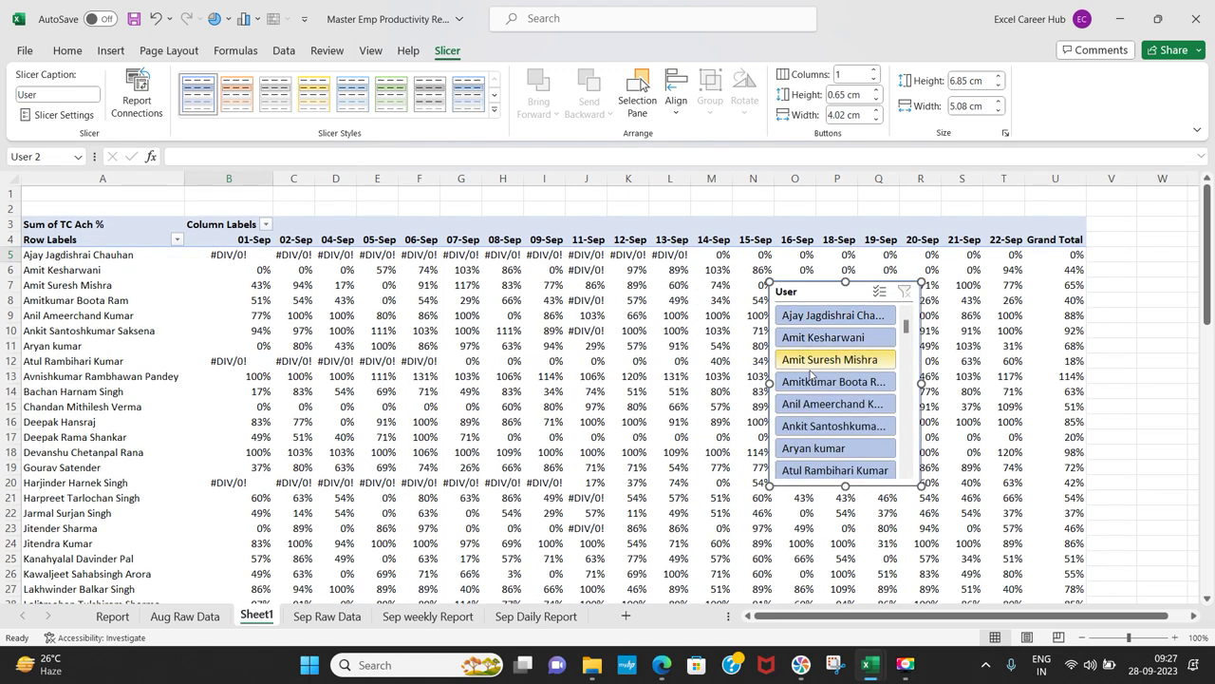
left_click(812, 426)
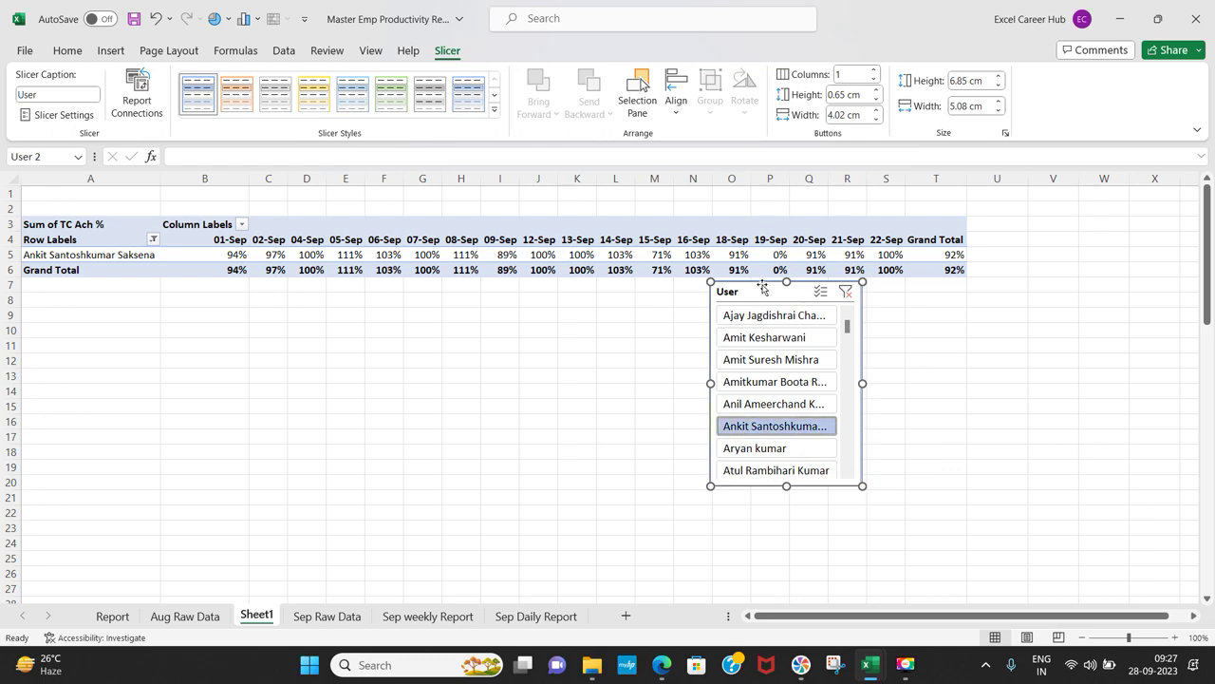
Move the slicer under the table, widen it, set 5 columns and make it taller
mouse_move(739, 285)
left_mouse_down()
mouse_move(50, 321)
mouse_move(88, 325)
left_mouse_up()
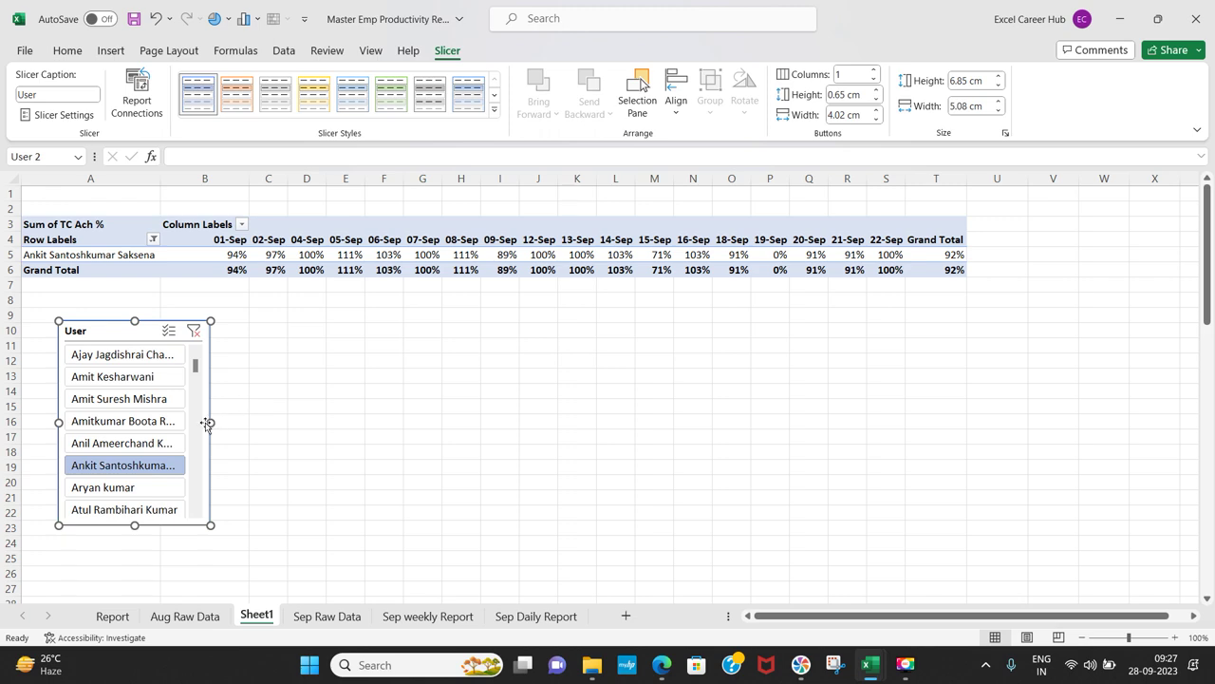
left_click_drag(210, 422, 768, 432)
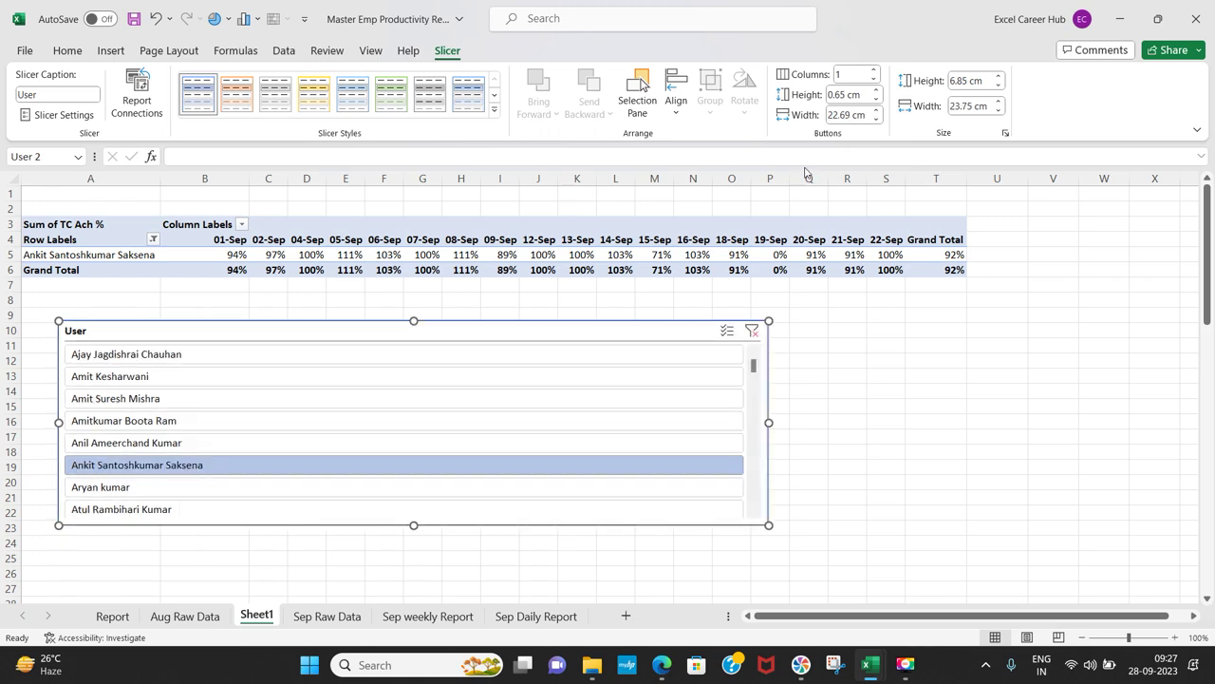
left_click(872, 73)
left_click(872, 73)
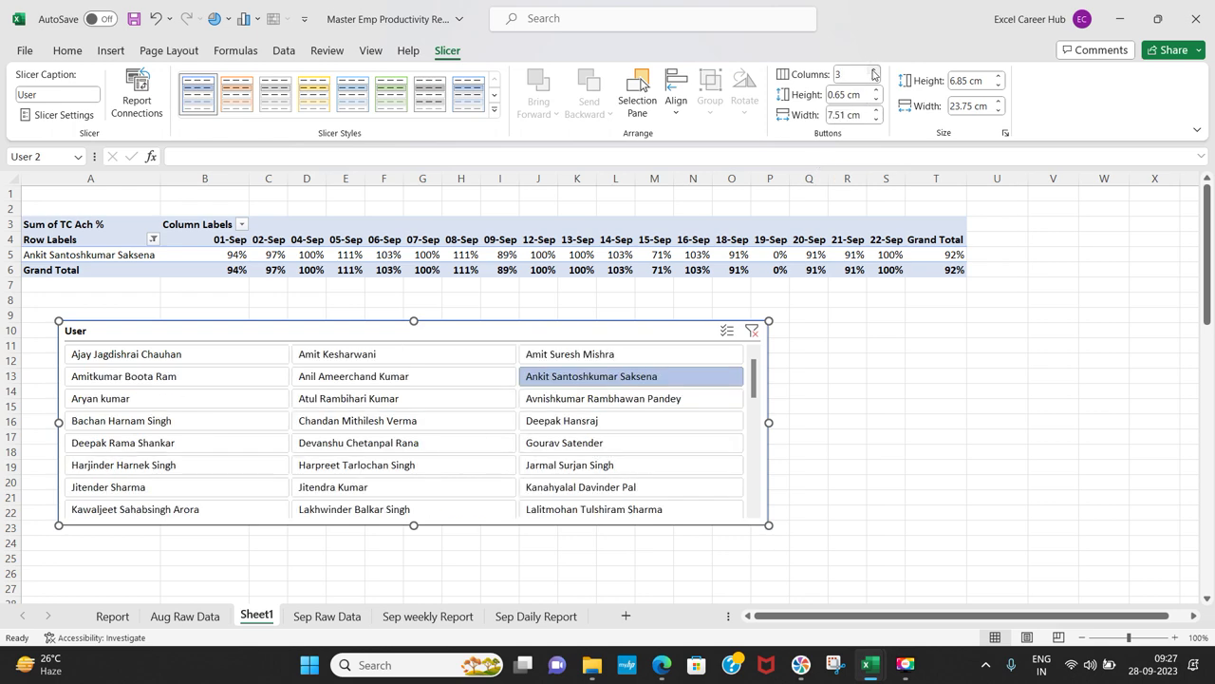
left_click(873, 73)
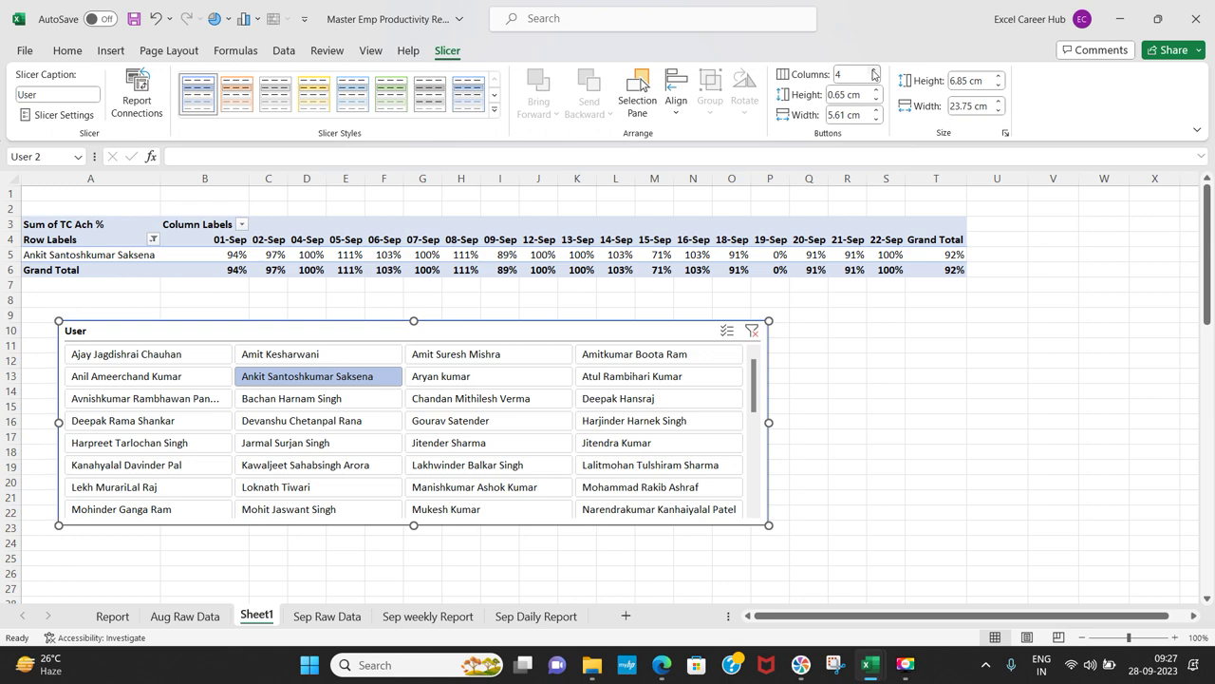
left_click(872, 73)
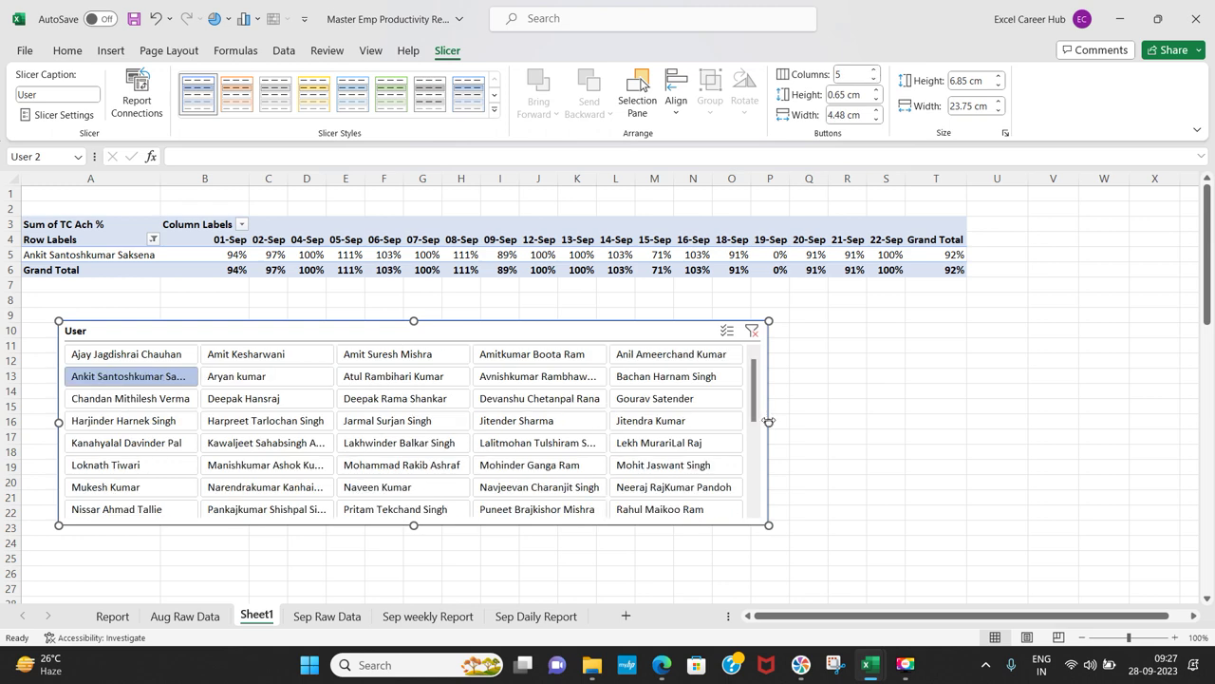
left_click_drag(769, 421, 846, 422)
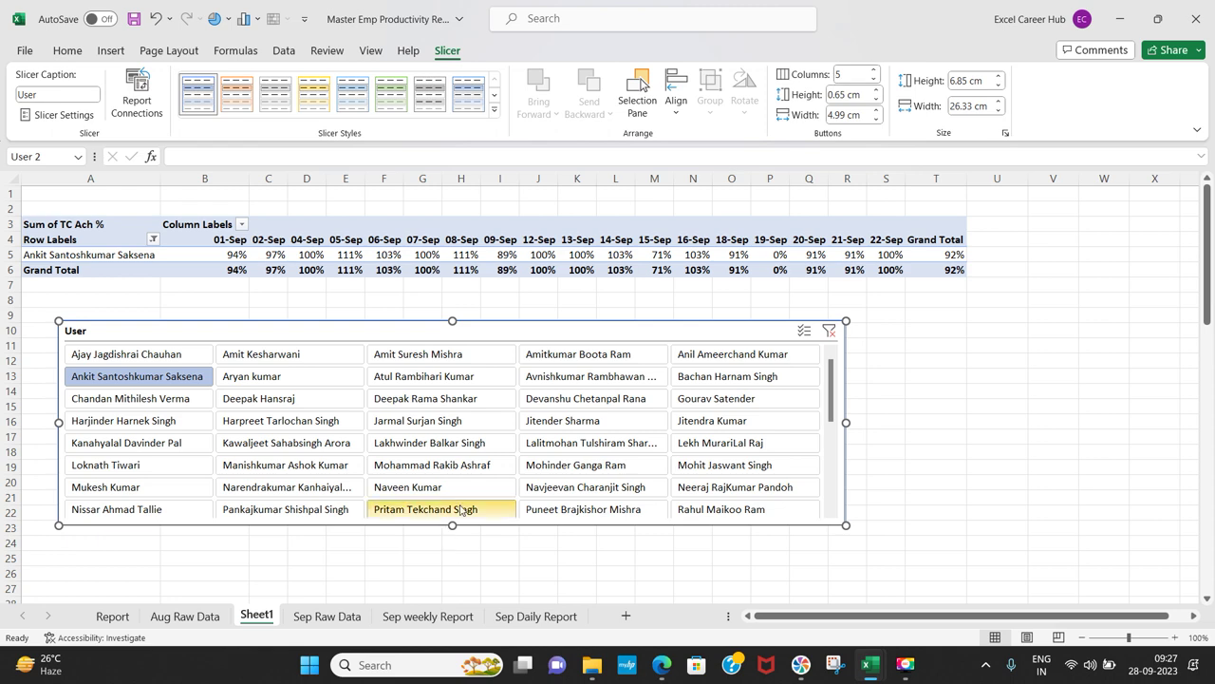
left_click_drag(452, 525, 452, 586)
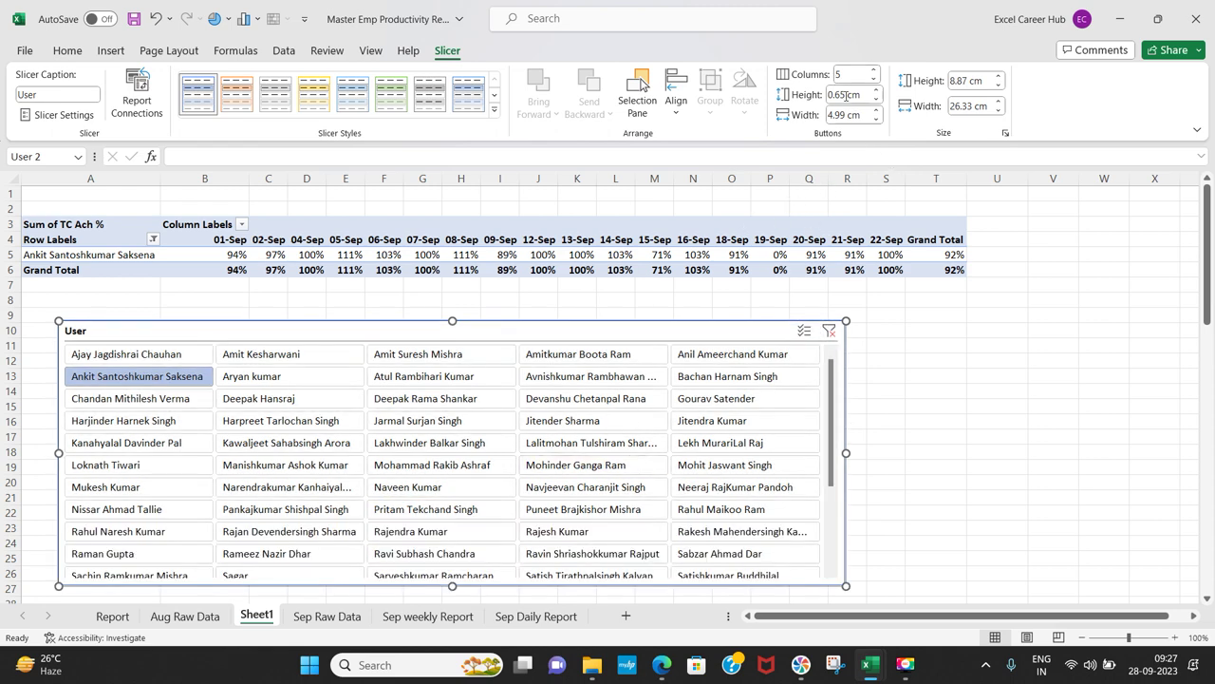
Filter to the first user, set slicer button height to 0.4 cm, and fit the slicer below the table
left_click(197, 361)
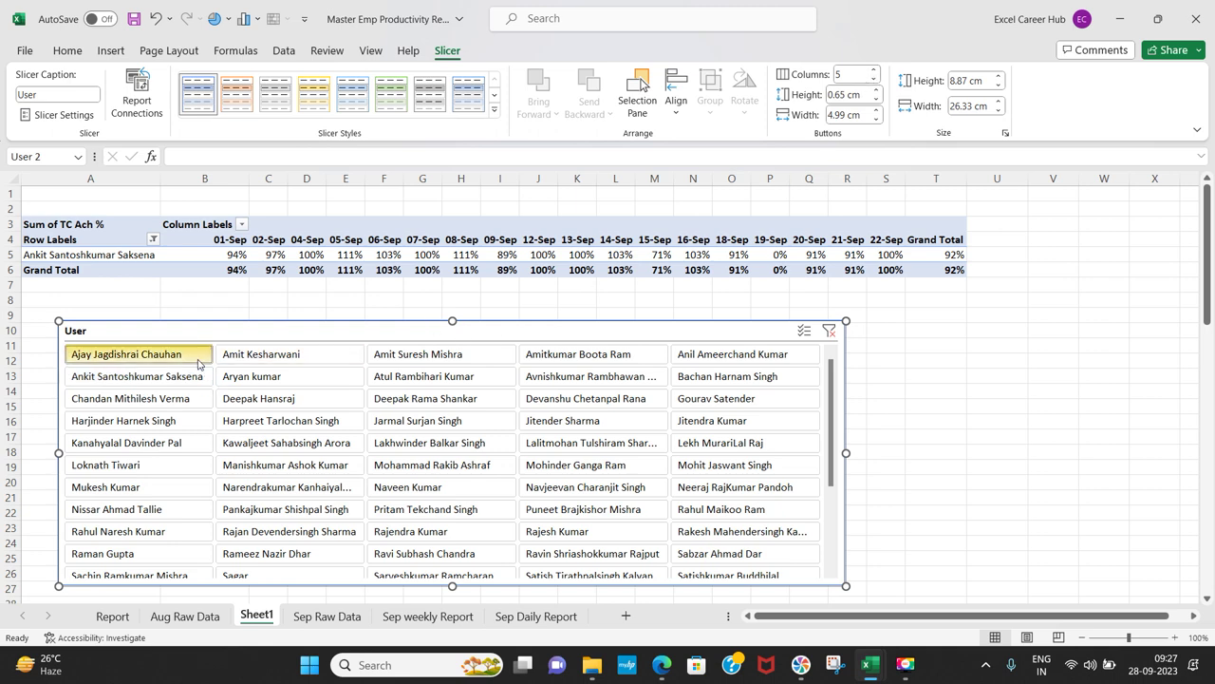
left_click(876, 101)
left_click(876, 100)
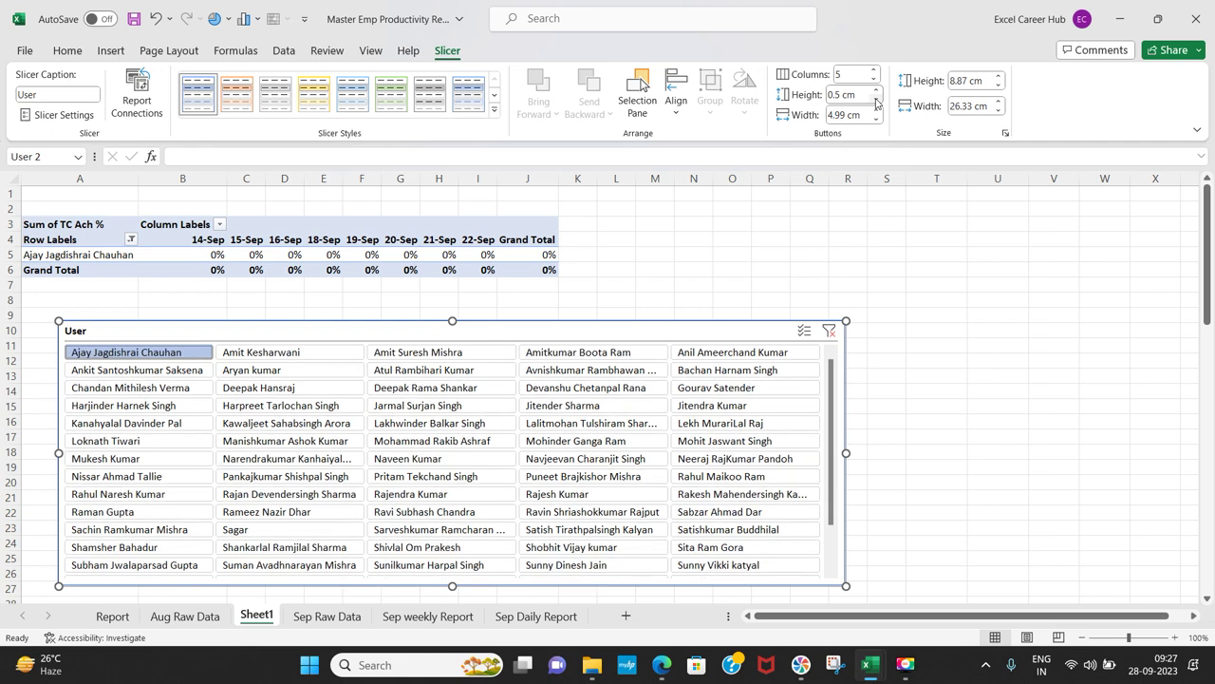
left_click(877, 101)
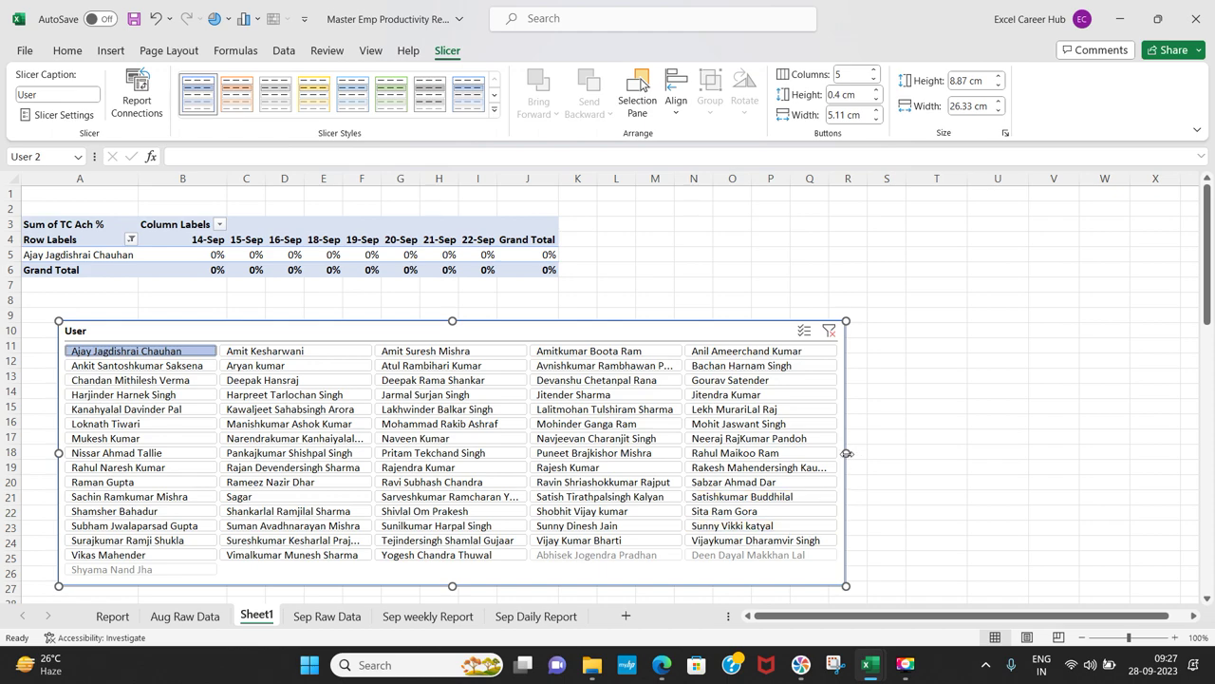
left_click_drag(847, 453, 775, 453)
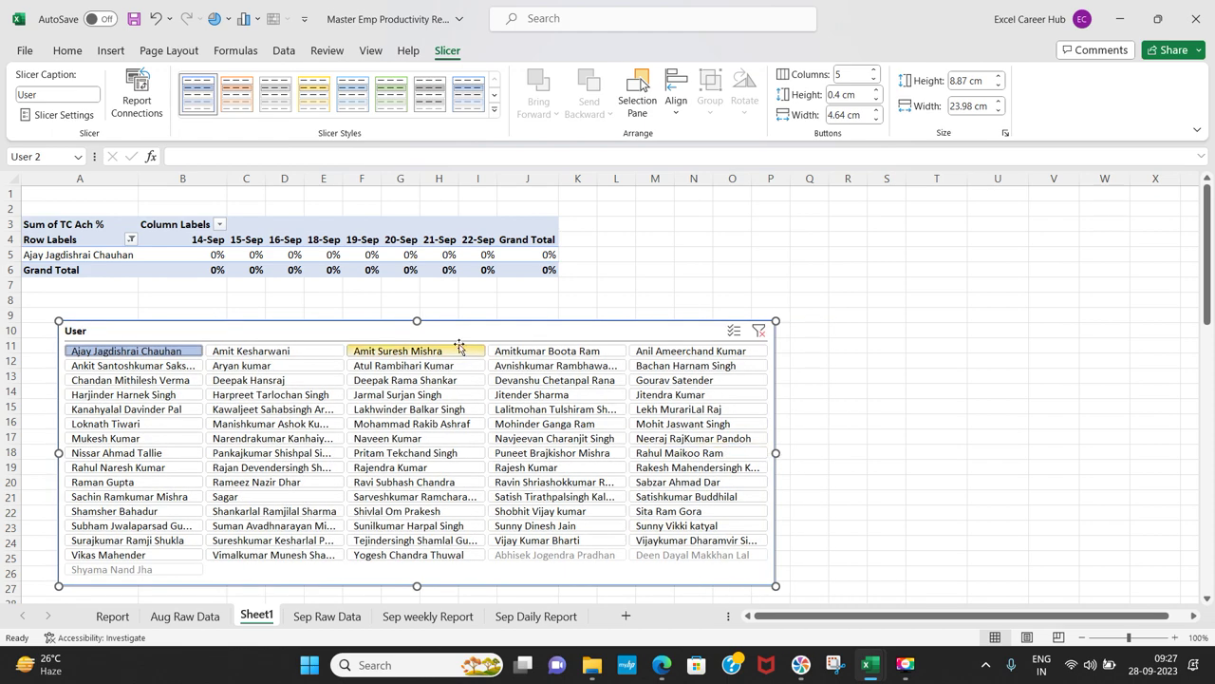
left_click_drag(448, 330, 416, 307)
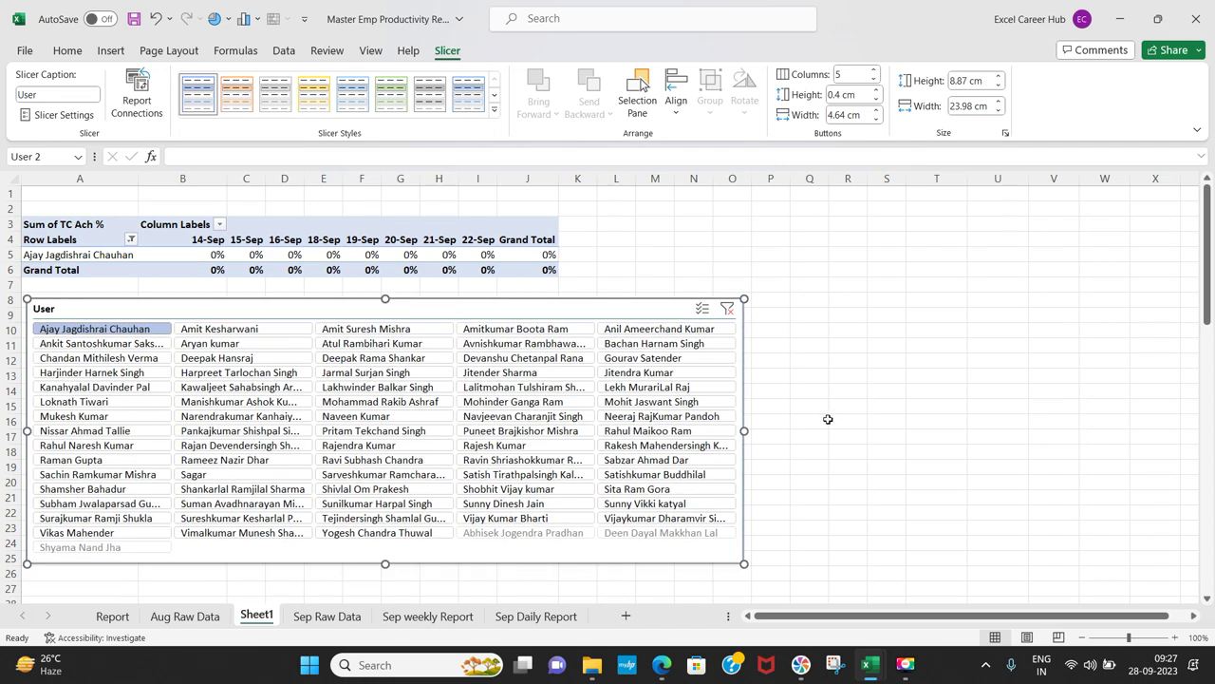
left_click_drag(737, 430, 714, 431)
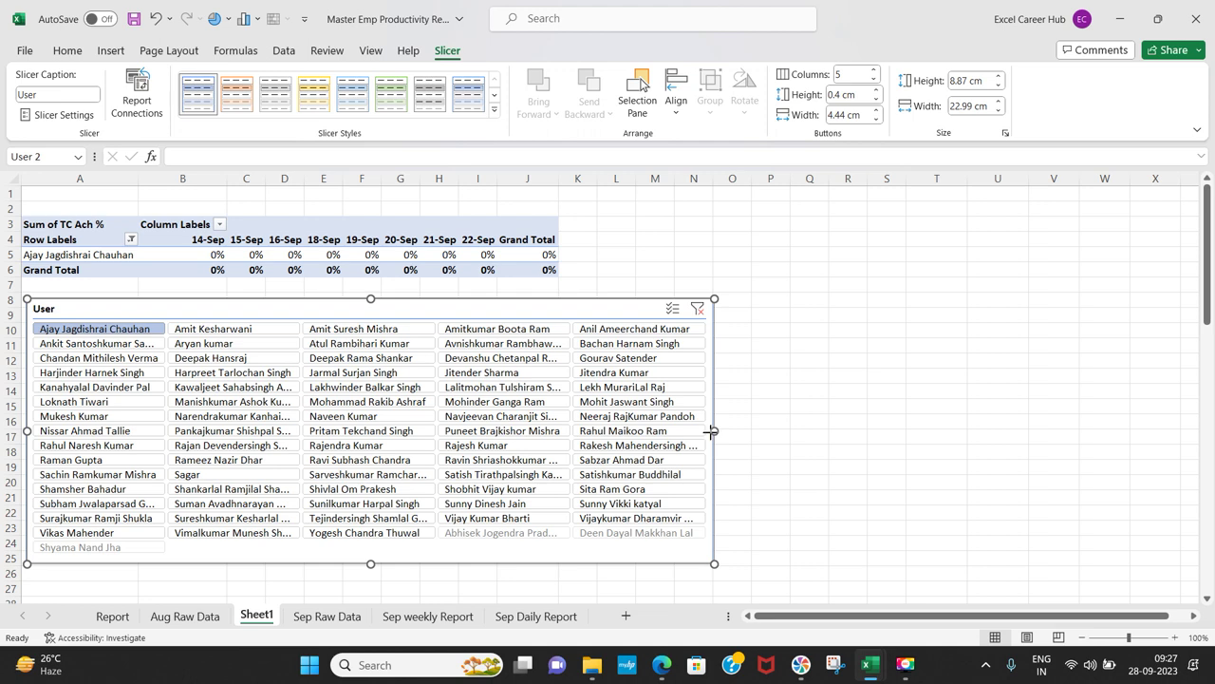
left_click_drag(710, 431, 690, 431)
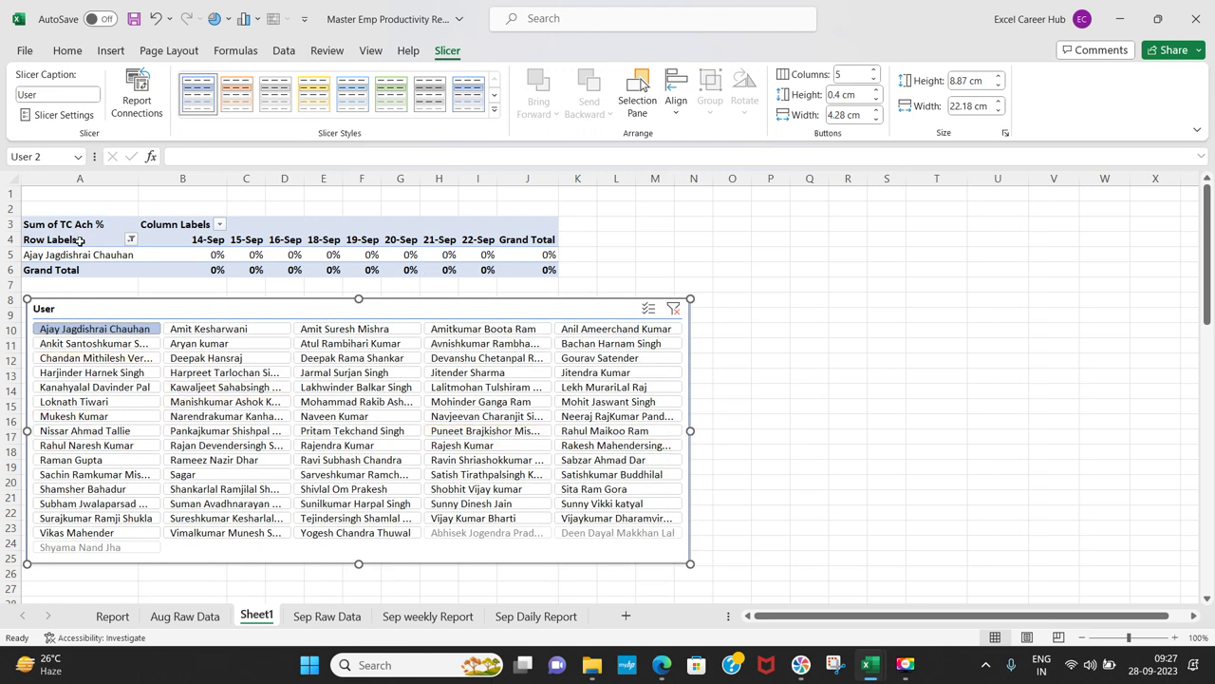
left_click_drag(80, 240, 459, 260)
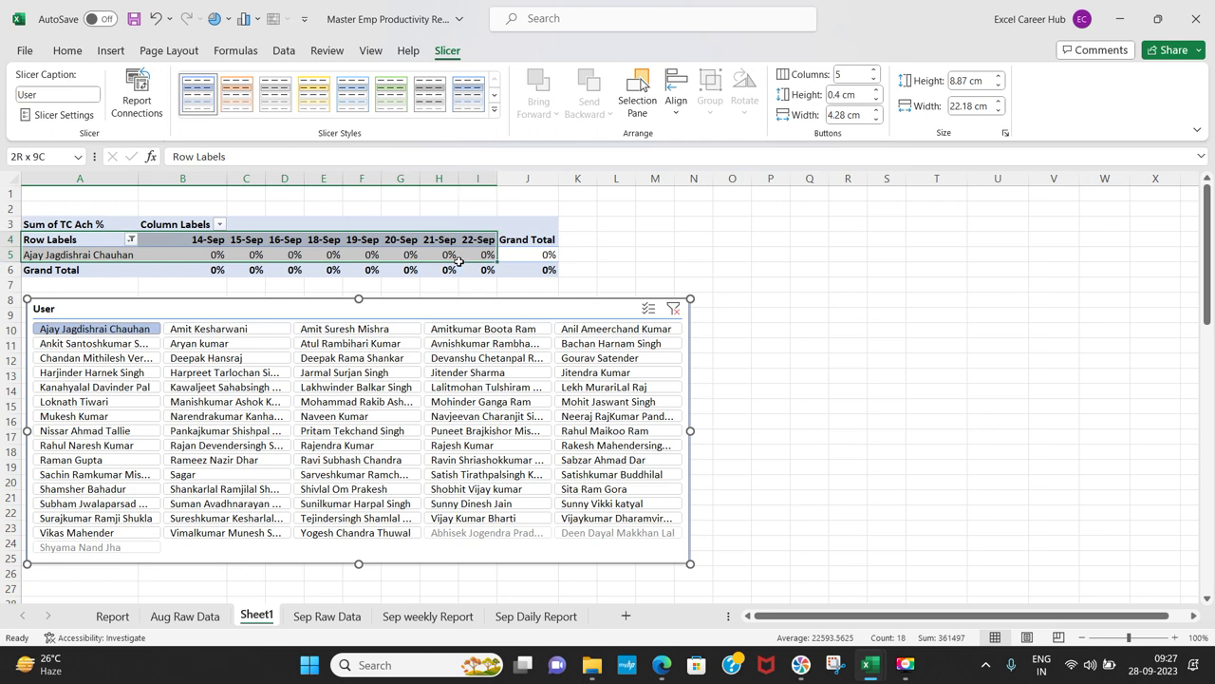
Turn off grand totals for rows and columns in the pivot table
left_click(55, 241)
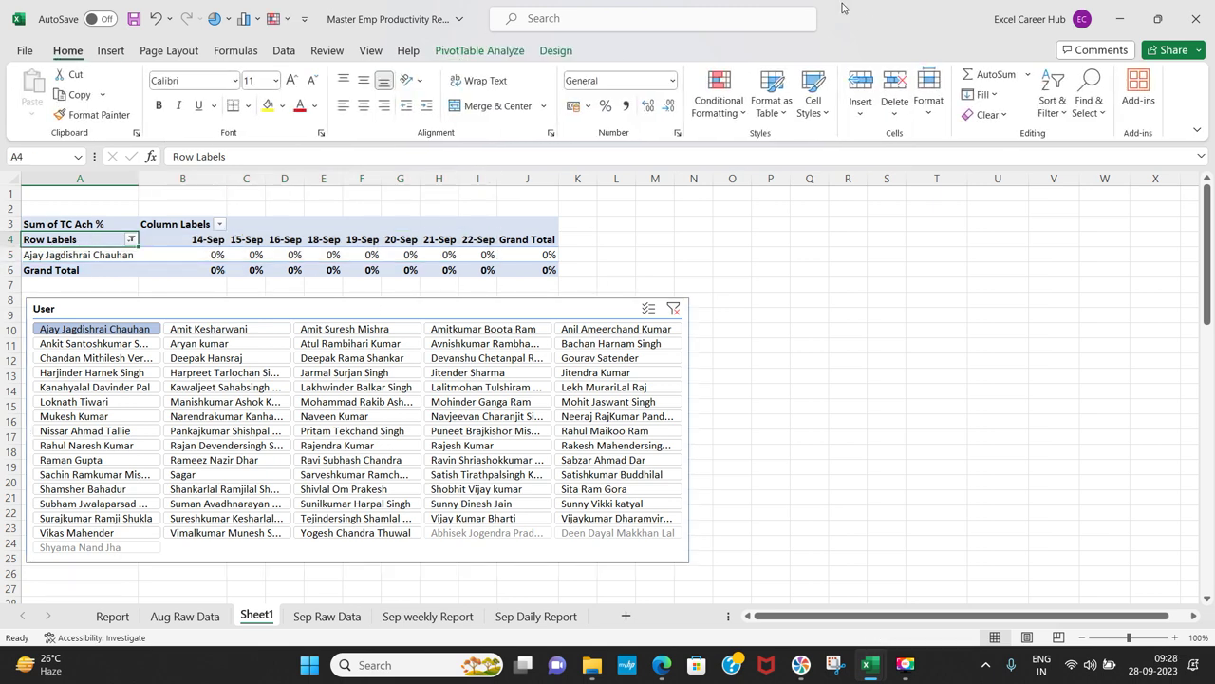
left_click(480, 52)
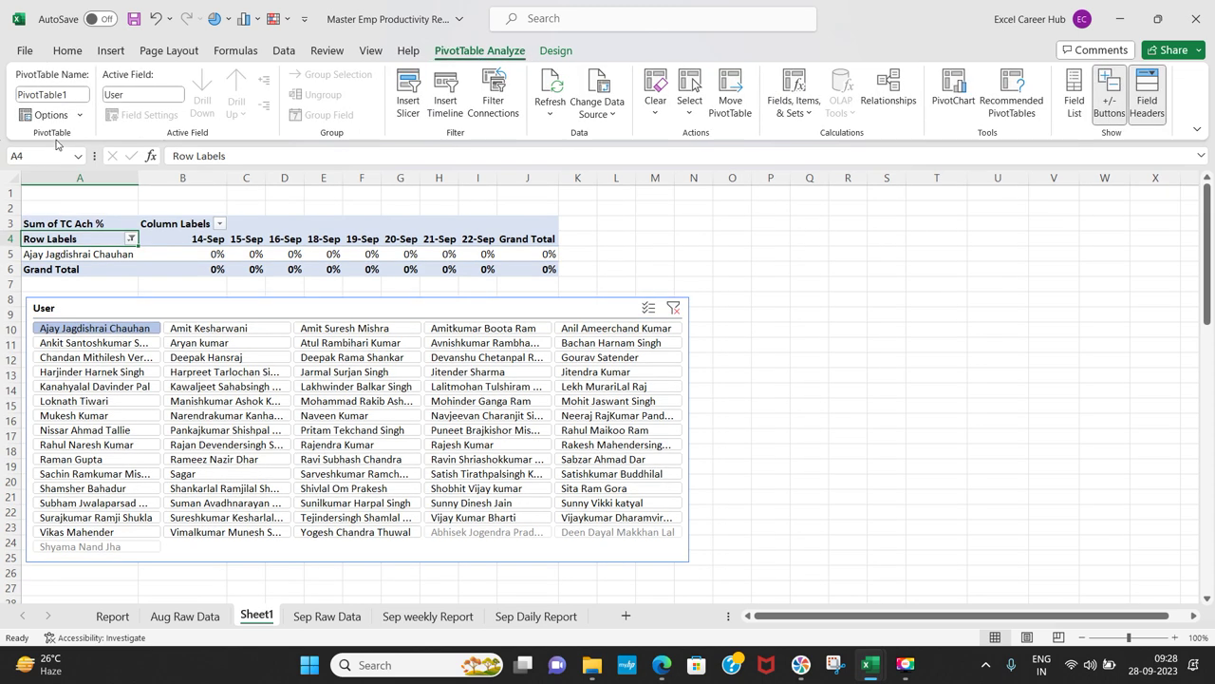
left_click(557, 51)
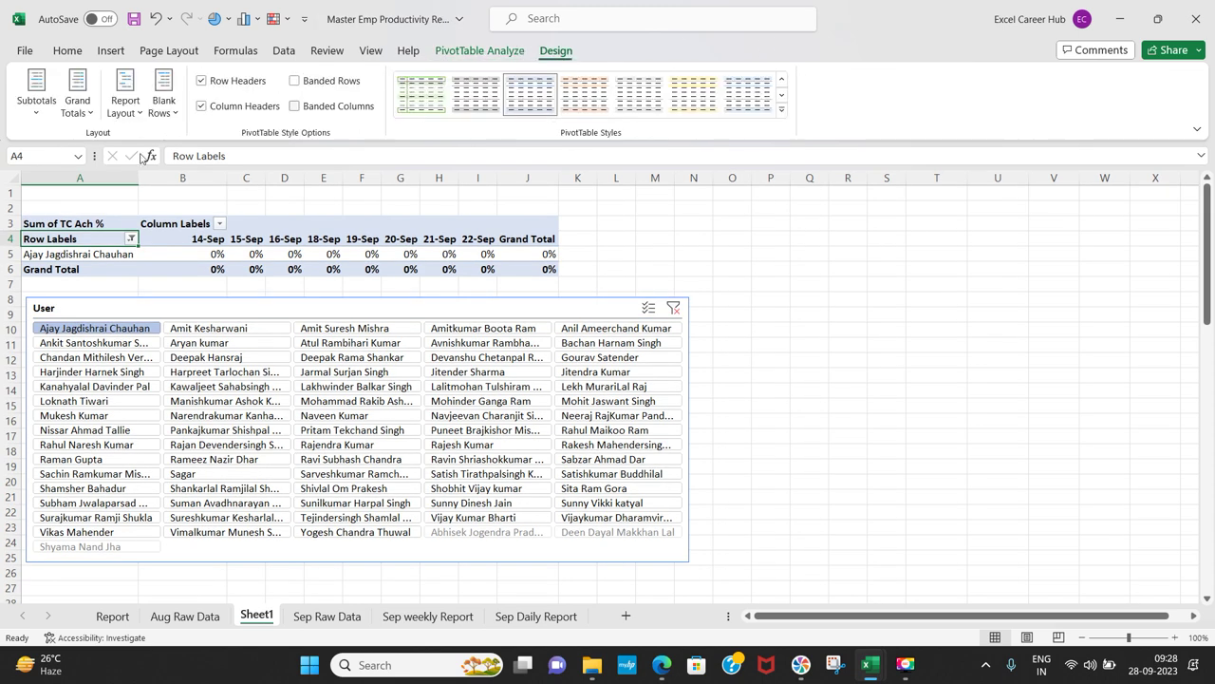
left_click(79, 110)
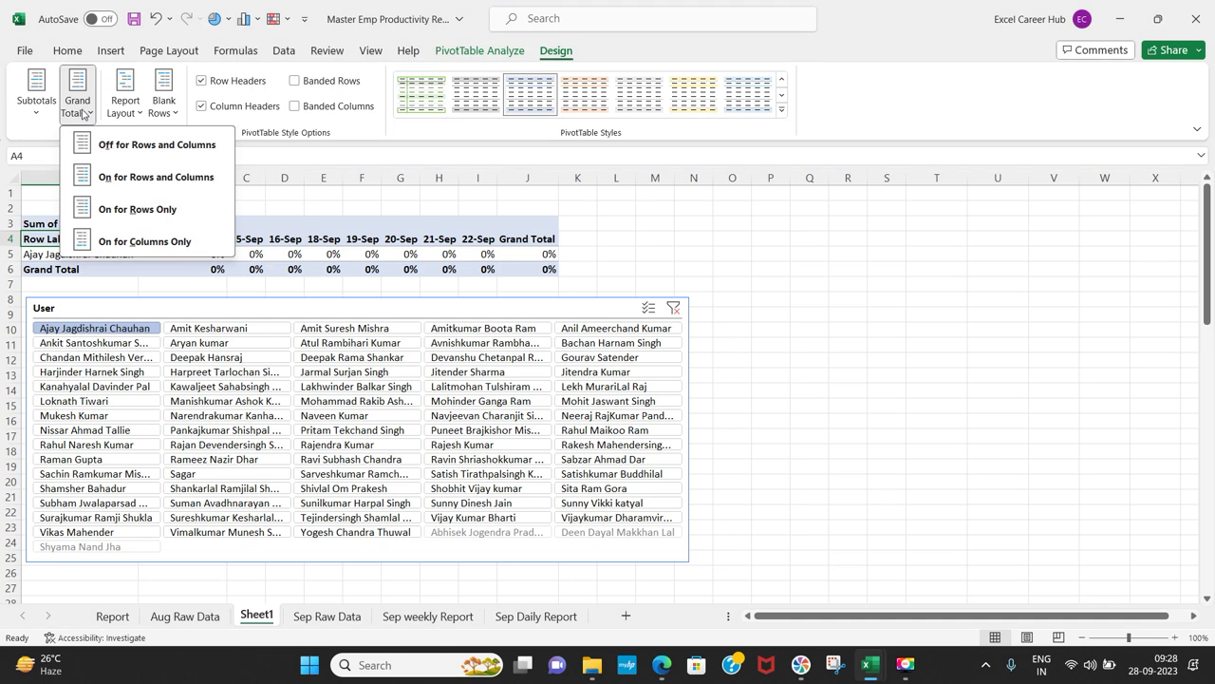
left_click(157, 145)
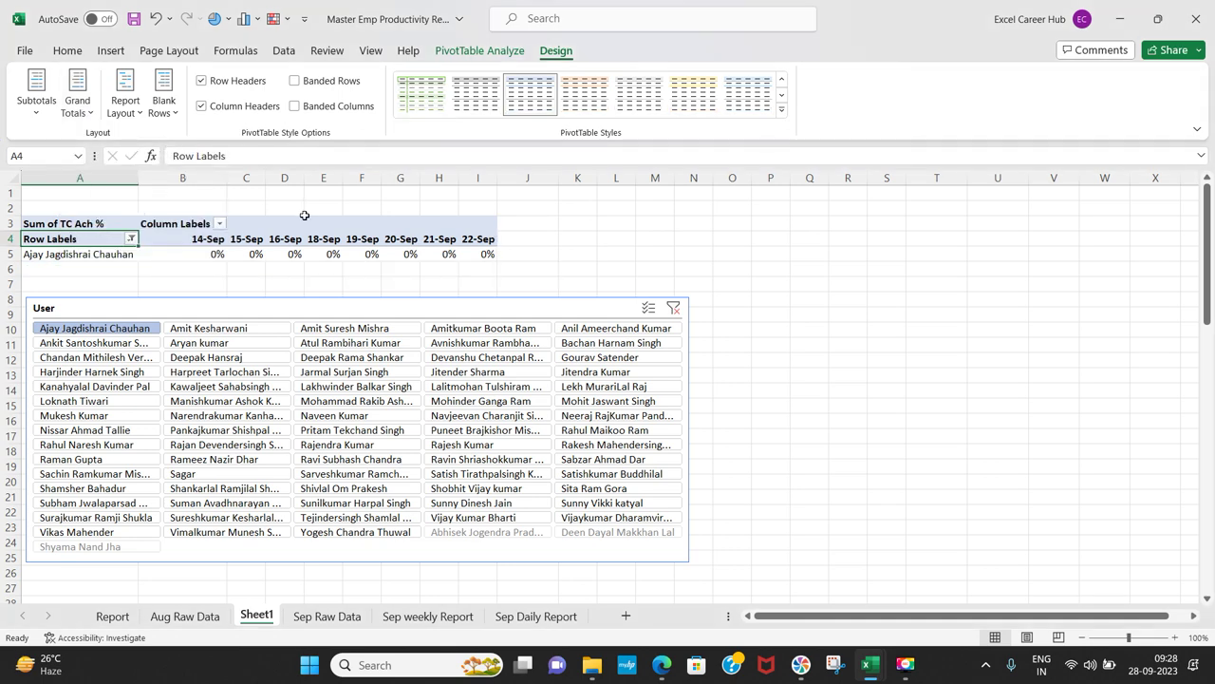
Filter the pivot to another employee and select the range A4:T5
left_click(370, 420)
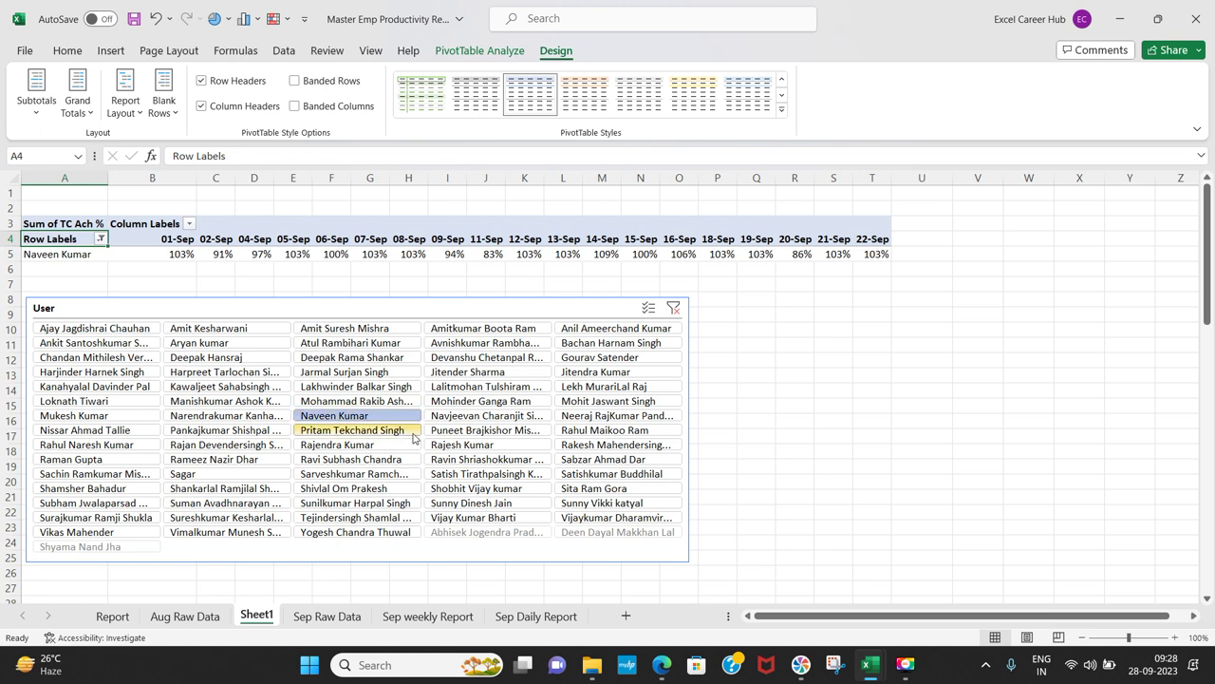
left_click(396, 445)
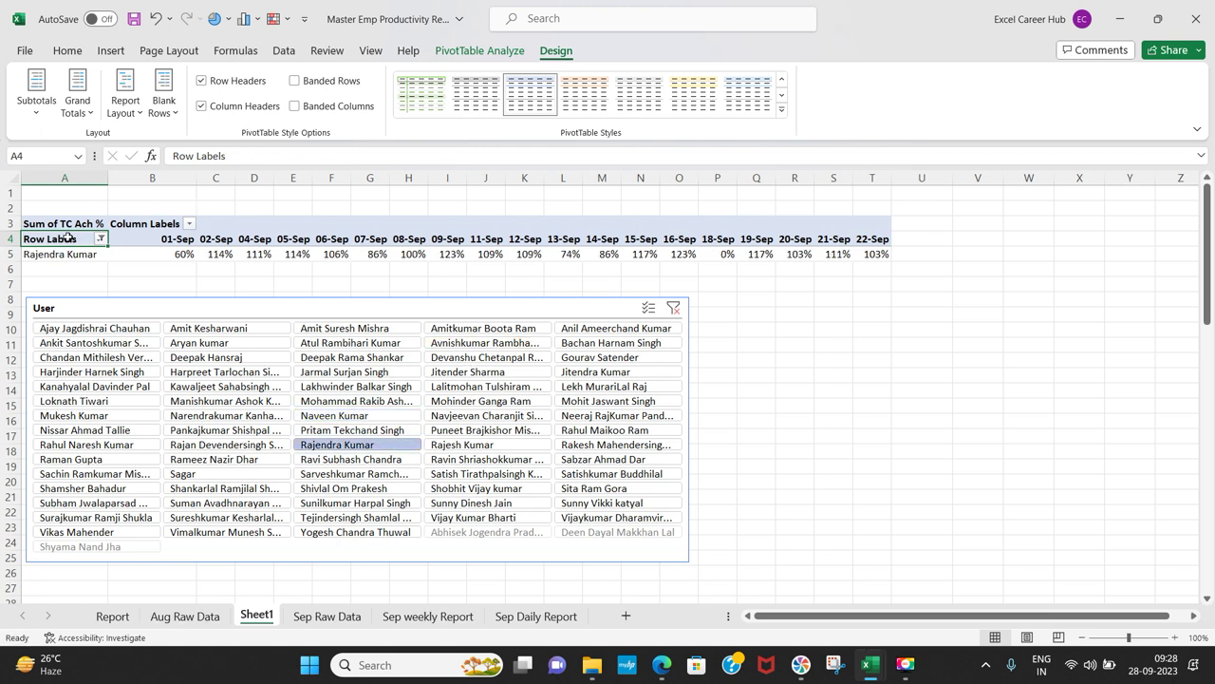
left_click_drag(67, 238, 857, 258)
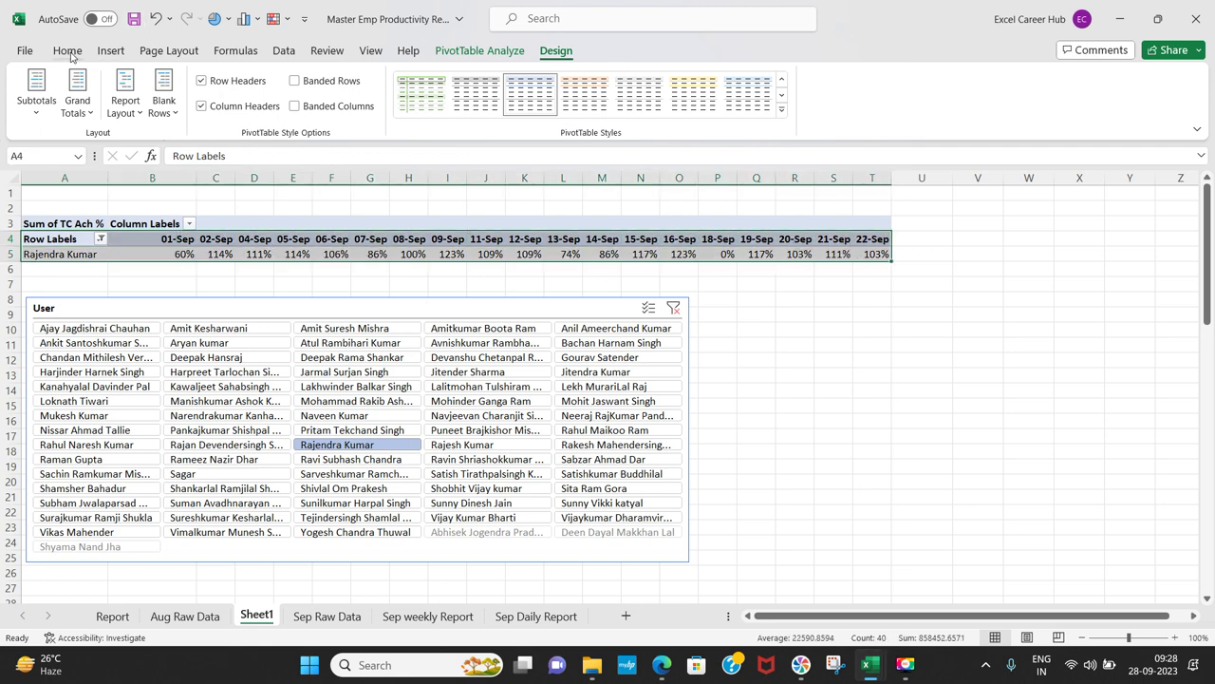
Insert a clustered column PivotChart, widen it, remove gridlines and add data labels
left_click(111, 50)
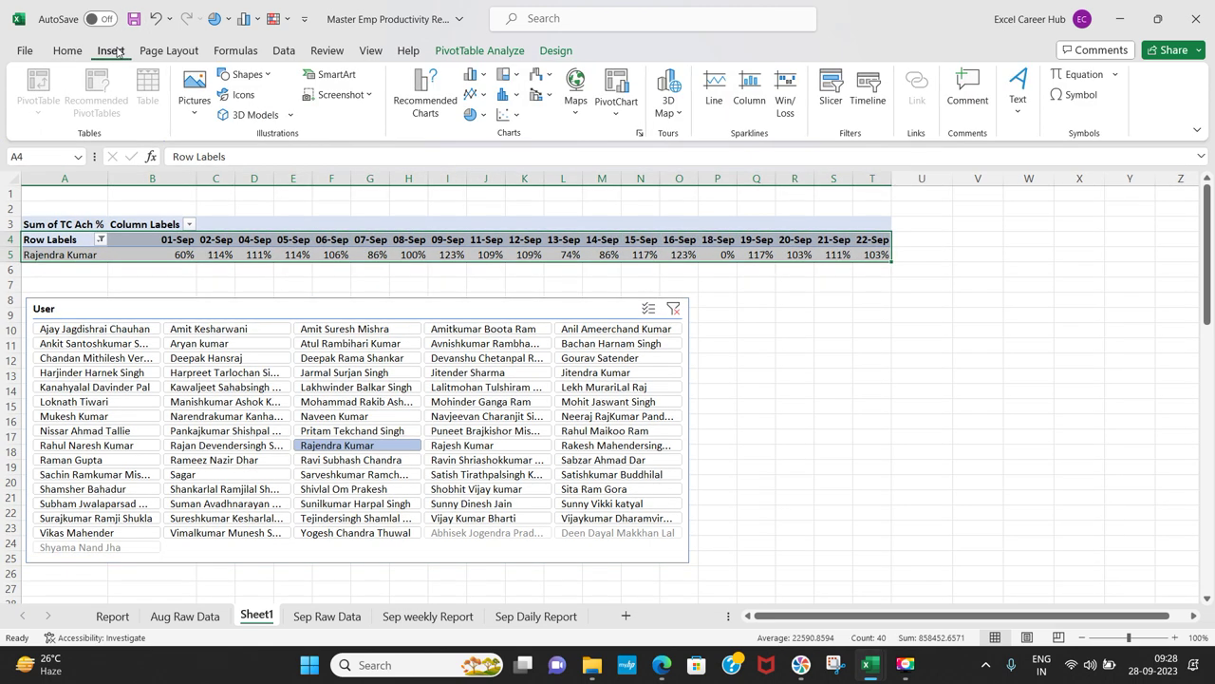
left_click(482, 76)
left_click(477, 127)
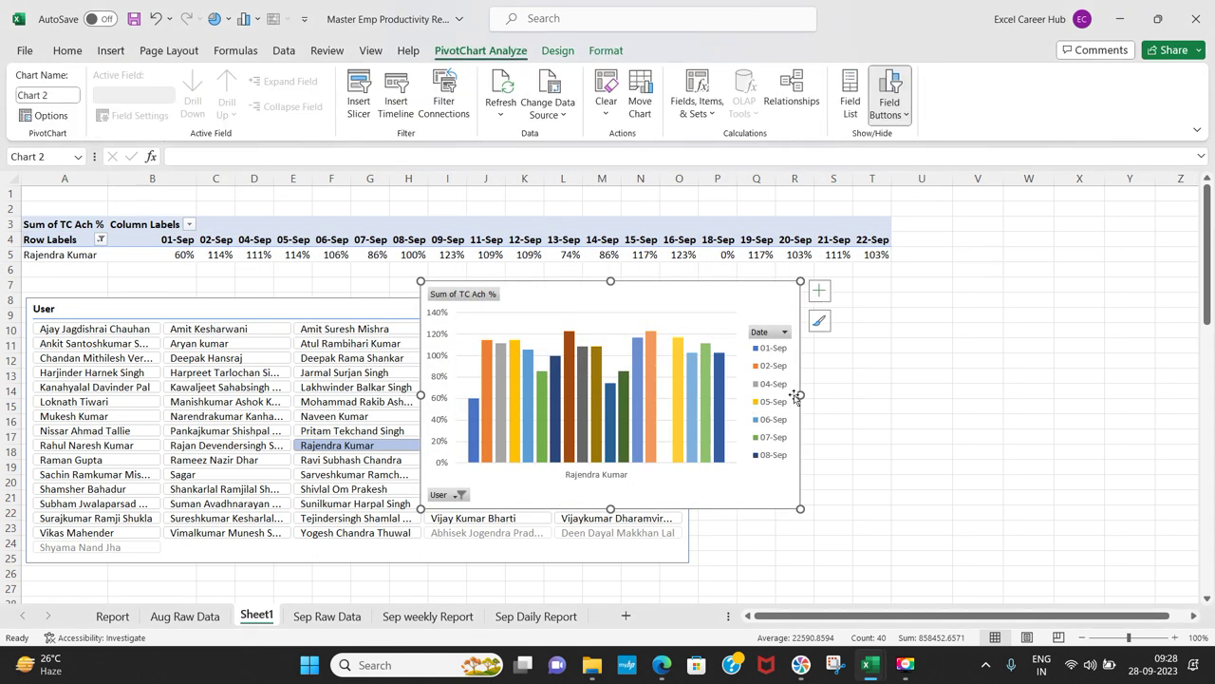
left_click_drag(800, 395, 1079, 397)
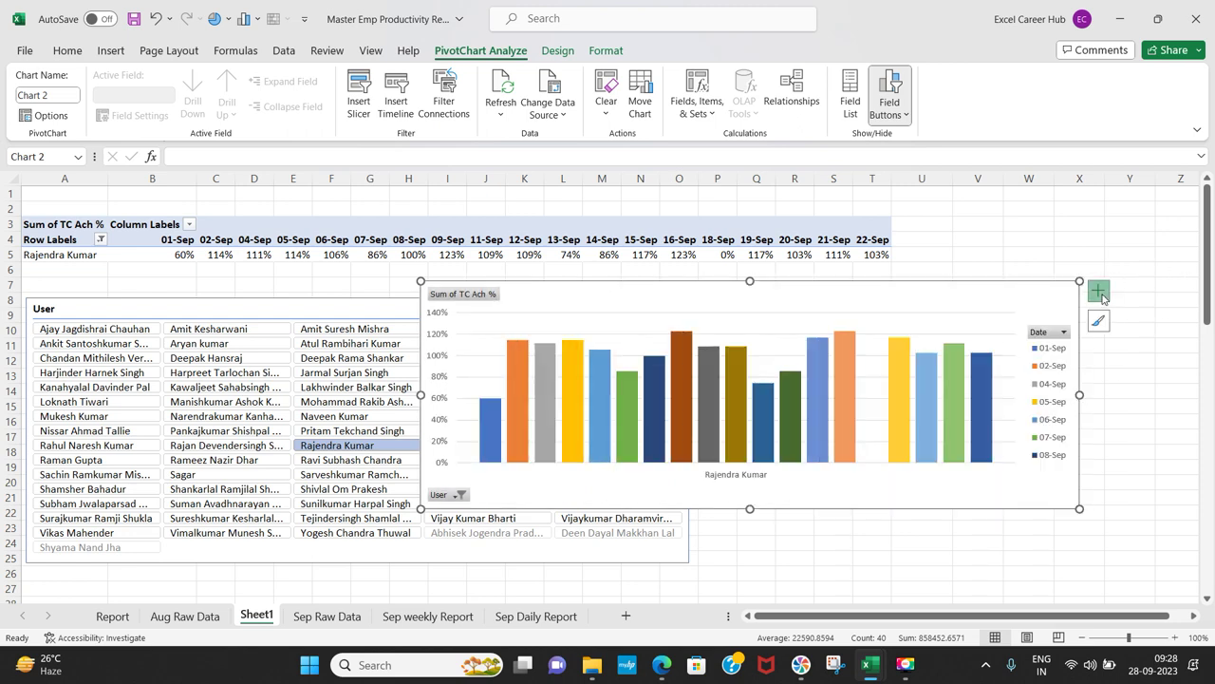
left_click(1099, 291)
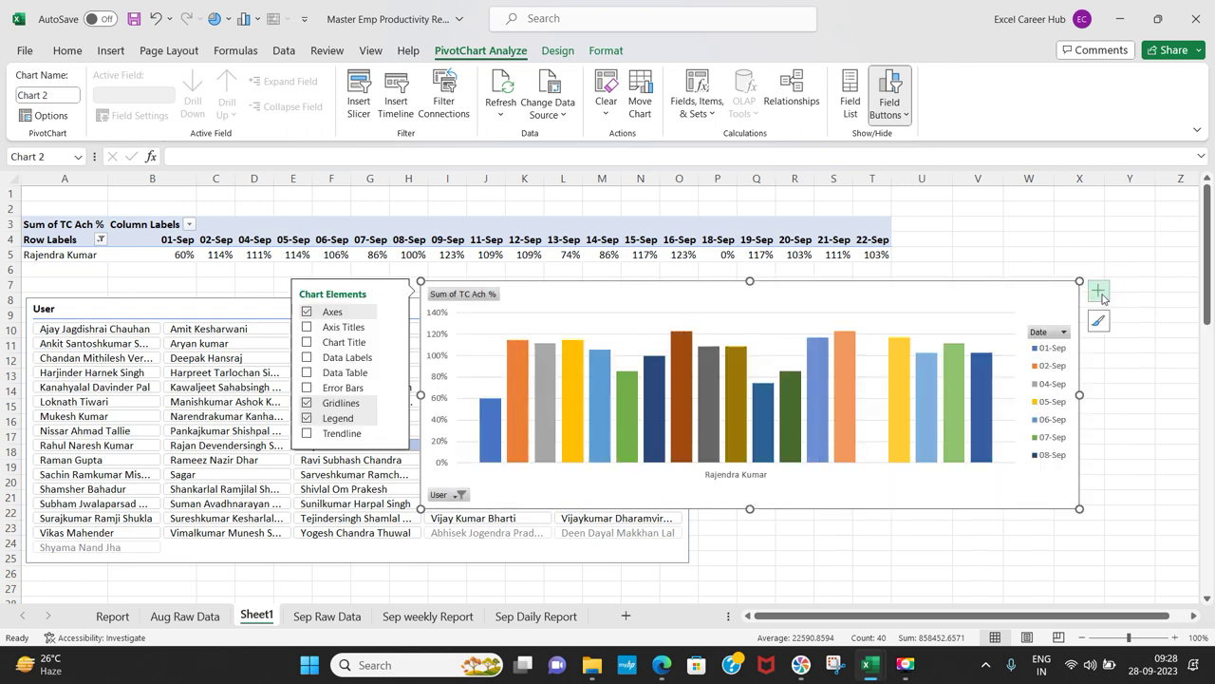
left_click(305, 403)
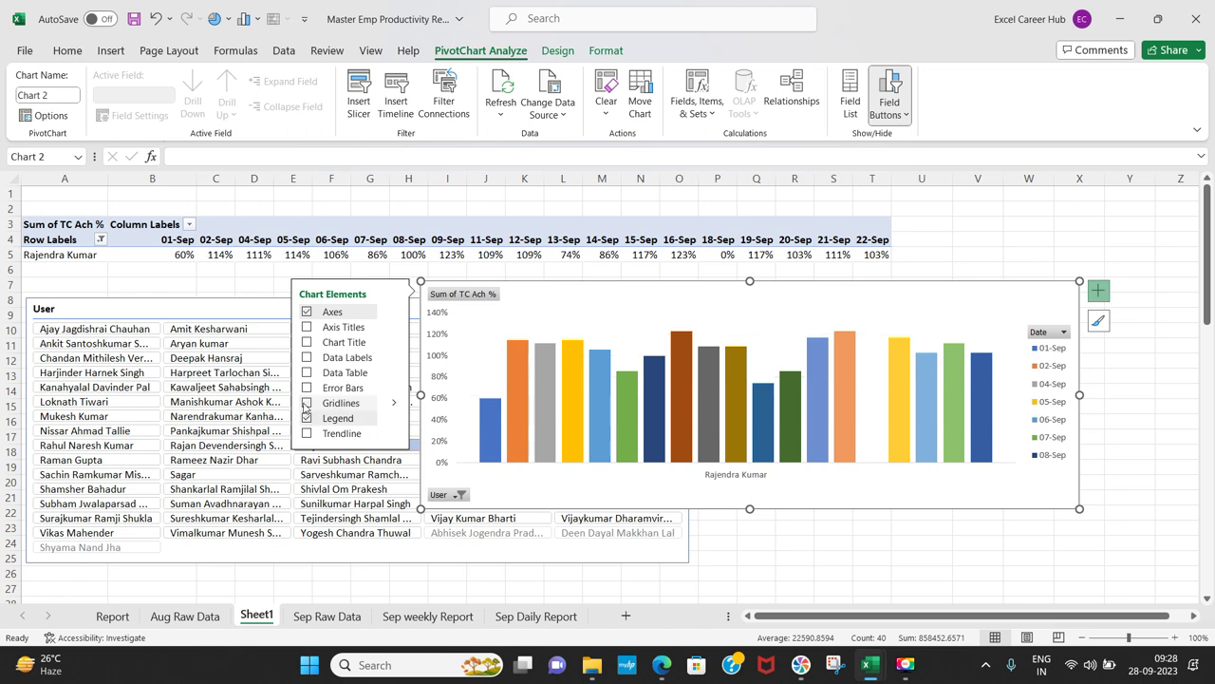
left_click(306, 358)
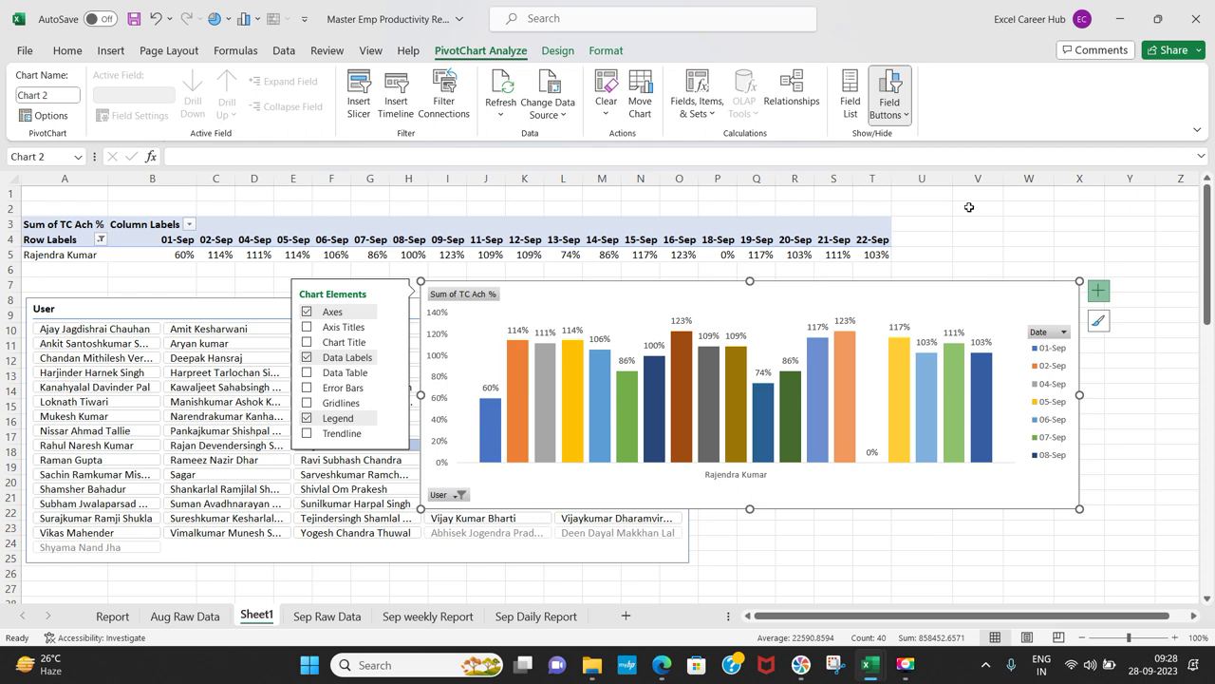
left_click(1026, 195)
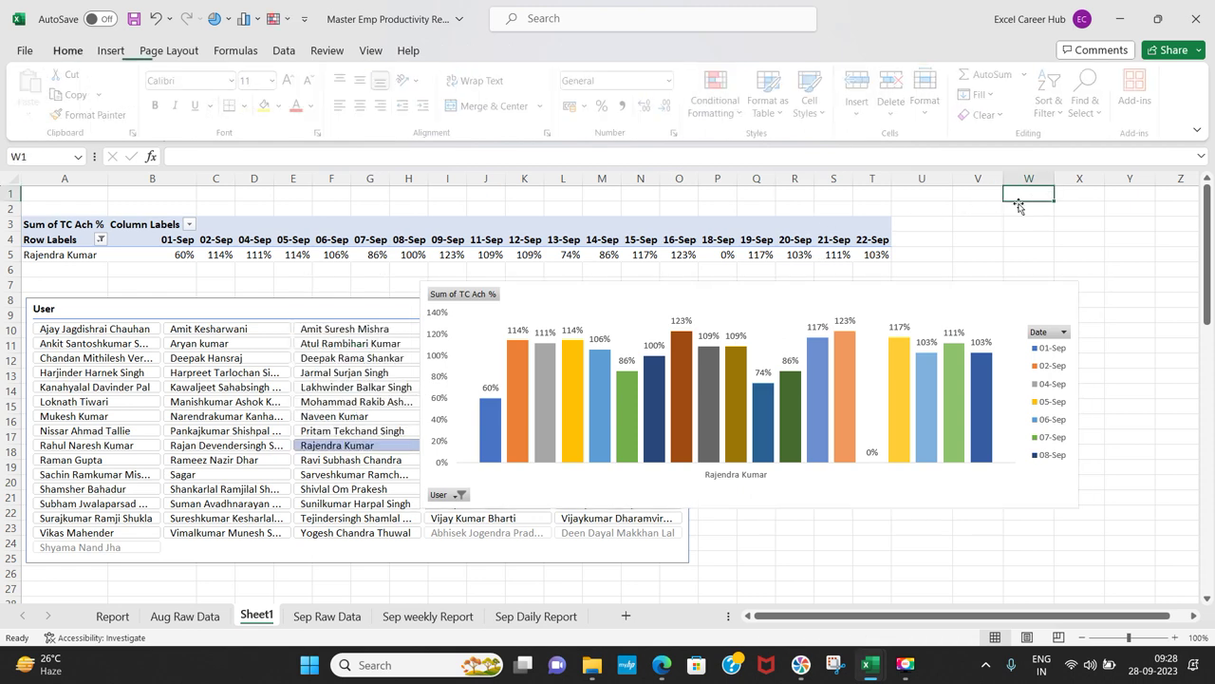
Hide all field buttons on the chart and move it right to uncover the user slicer
left_click(931, 289)
left_click(902, 113)
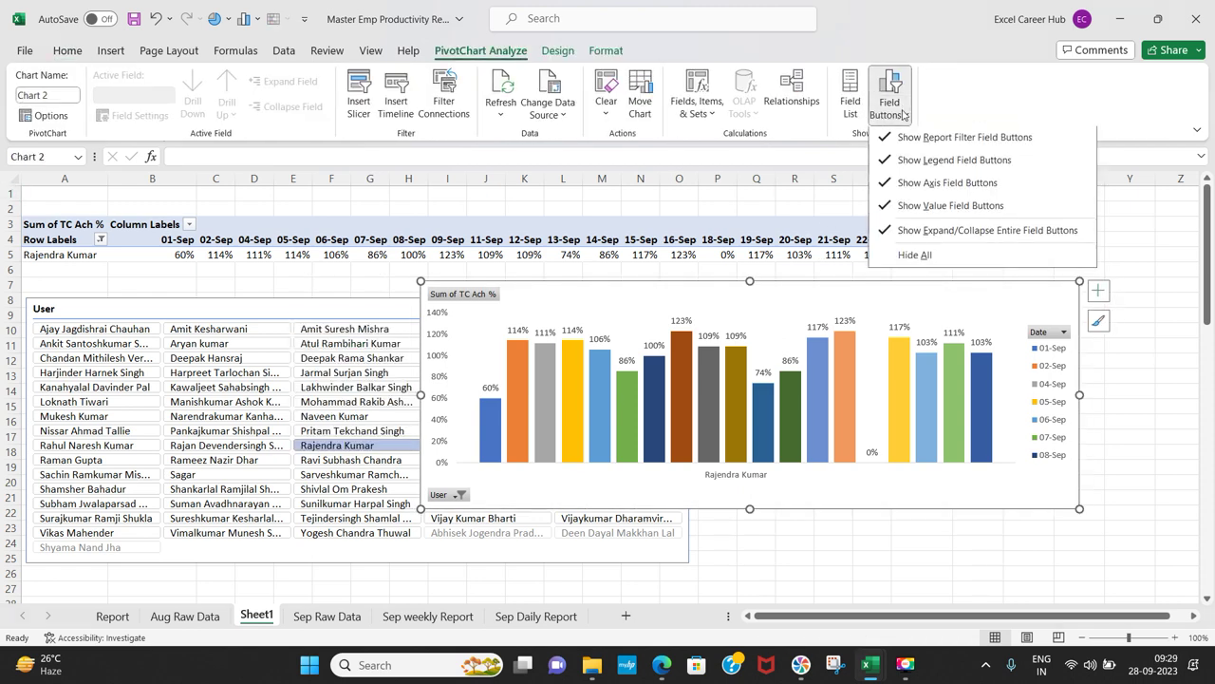
left_click(914, 254)
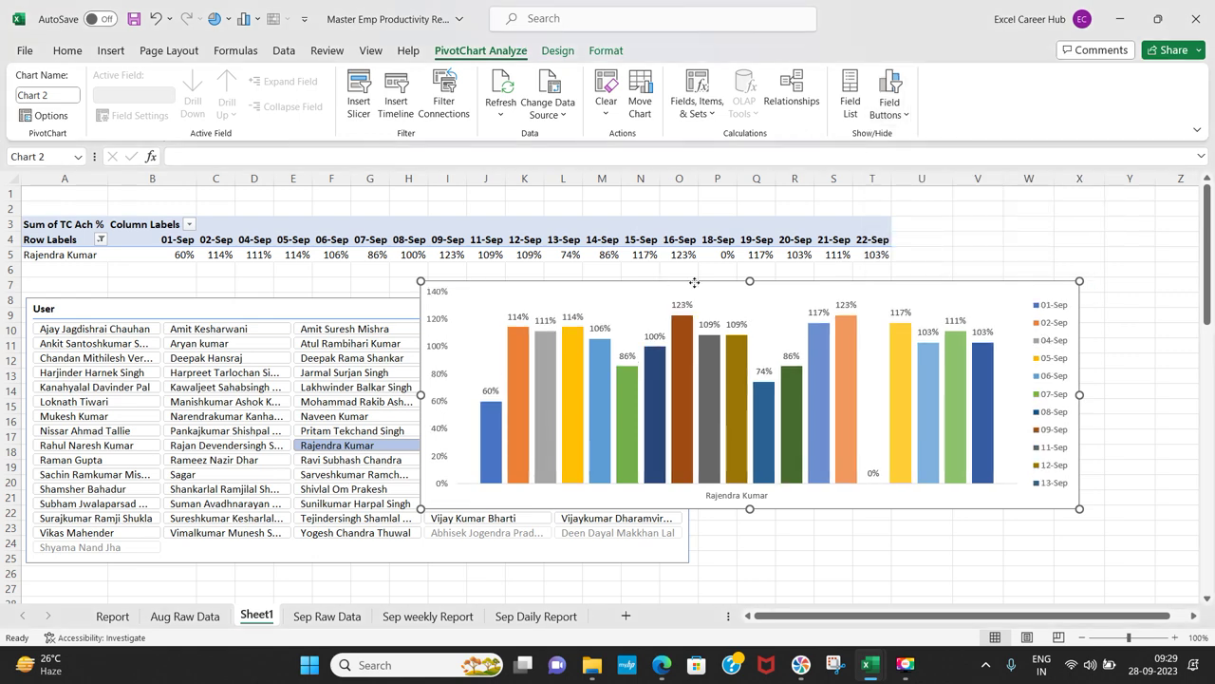
left_click_drag(694, 282, 937, 275)
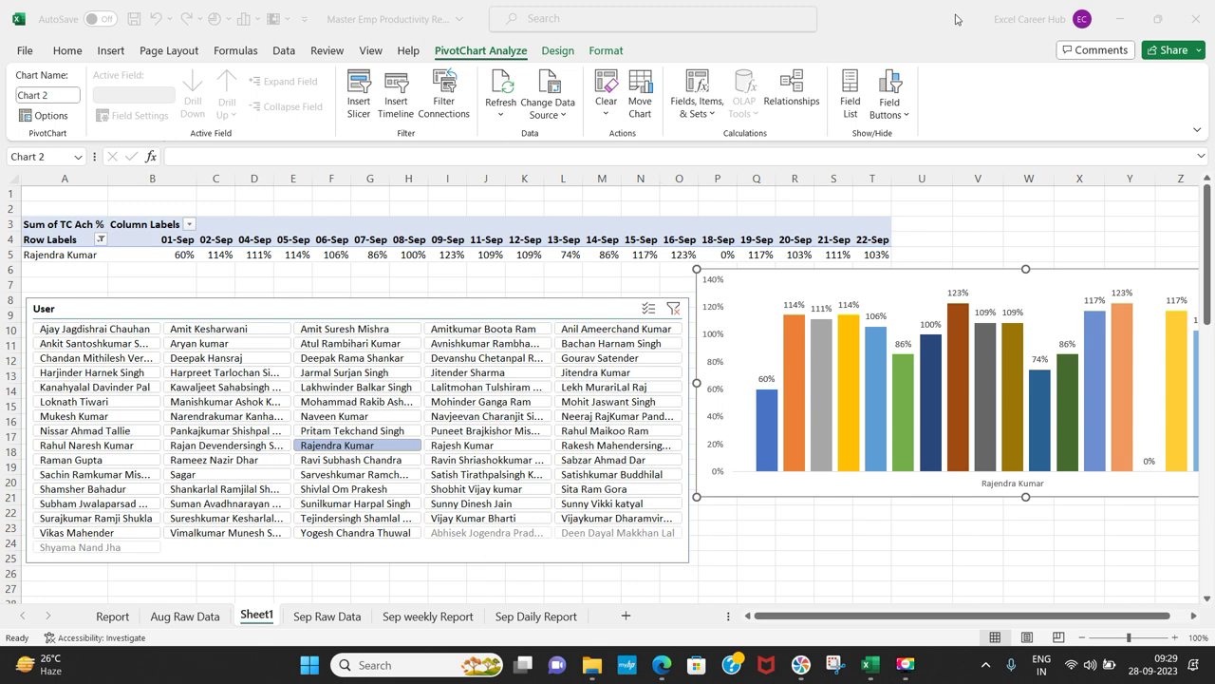
Restore the Excel window, zoom the sheet out, then maximize the window again
double_click(881, 11)
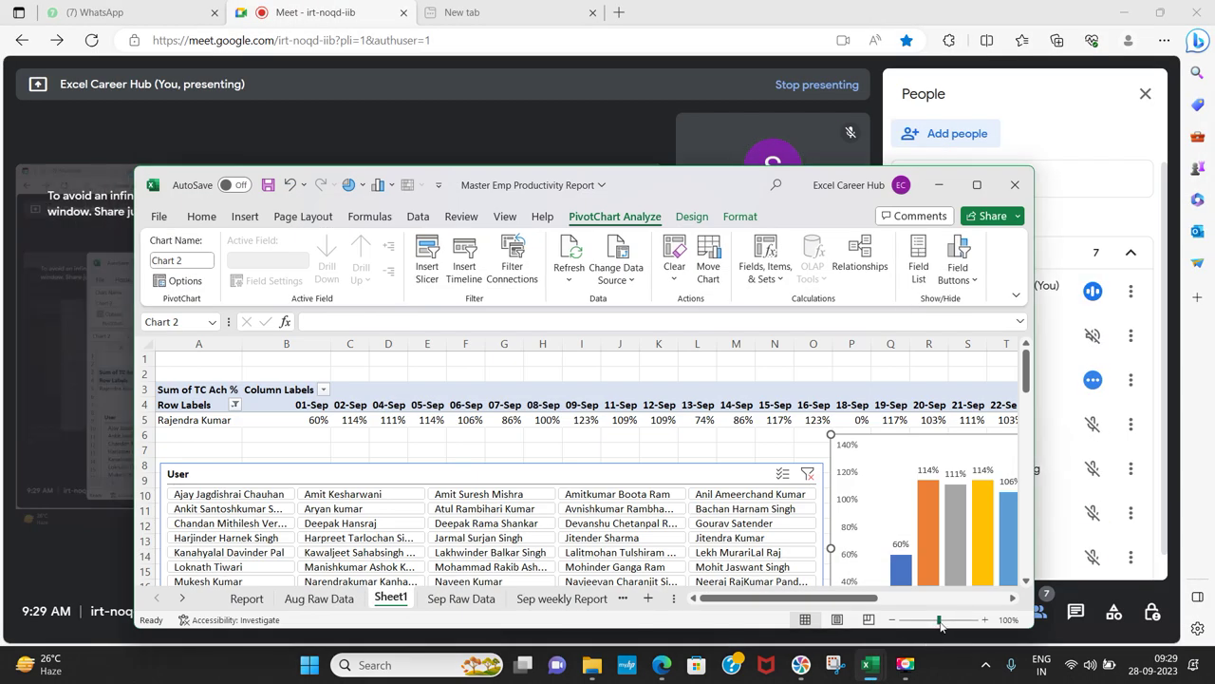
left_click_drag(940, 623, 930, 626)
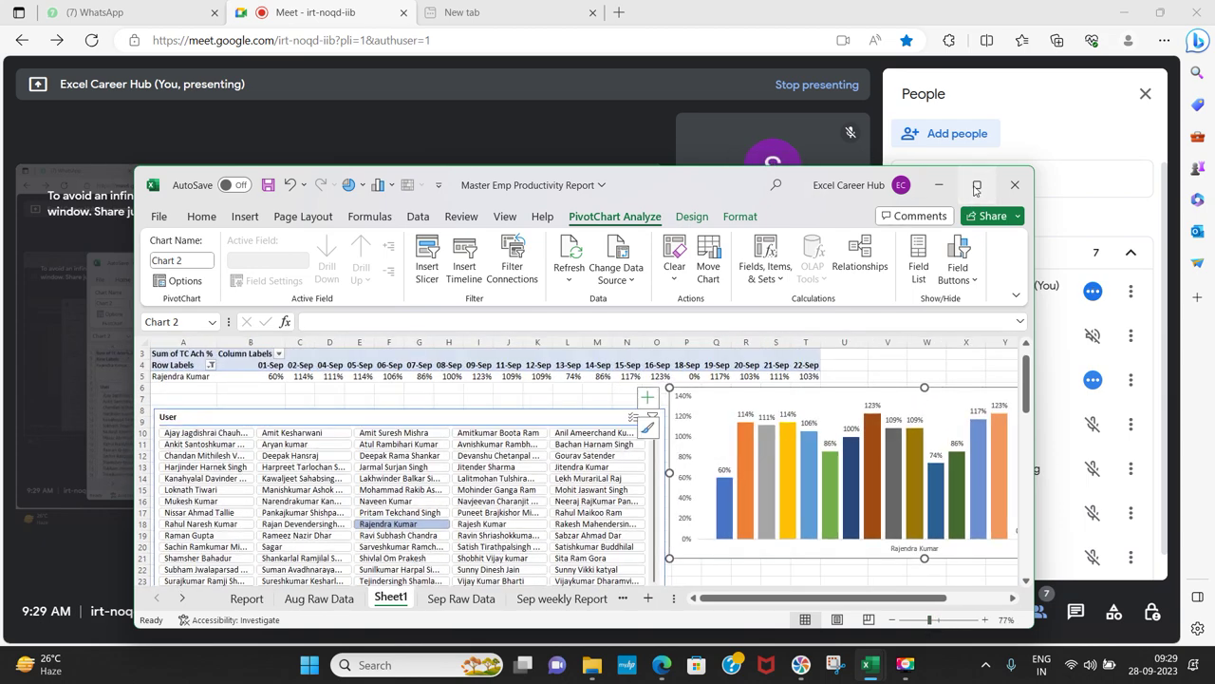
left_click(975, 185)
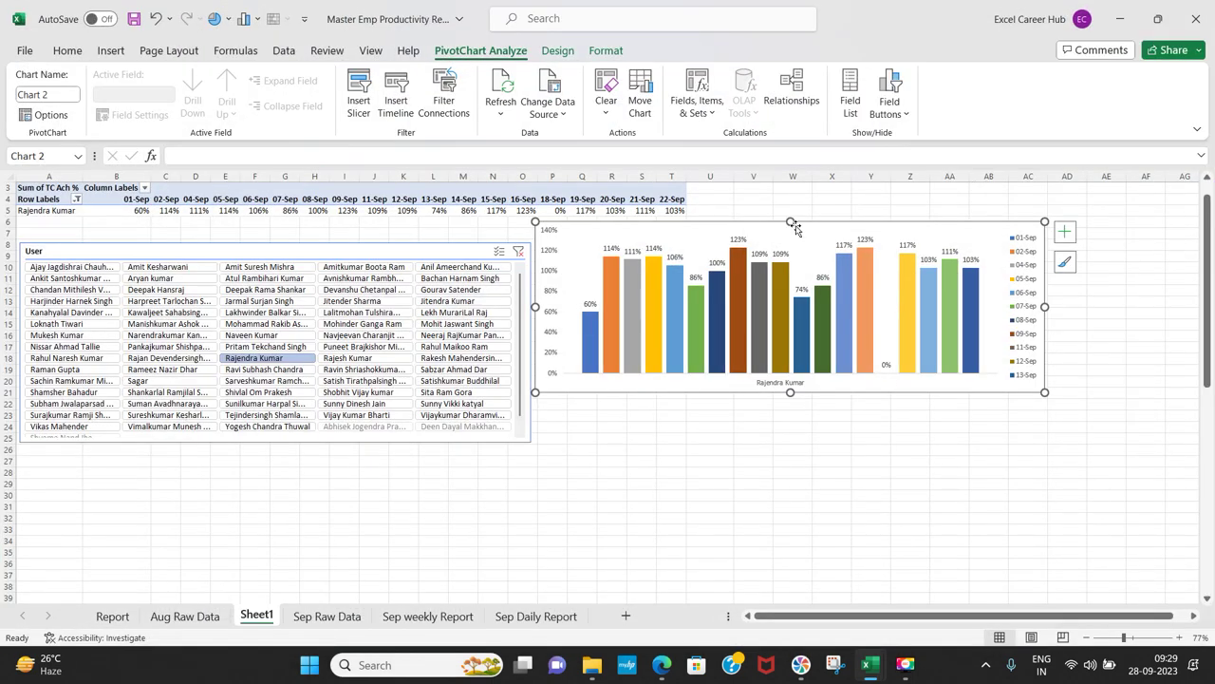
Widen the chart slightly, then filter by six employees in turn to update pivot and chart
left_click_drag(822, 237, 822, 268)
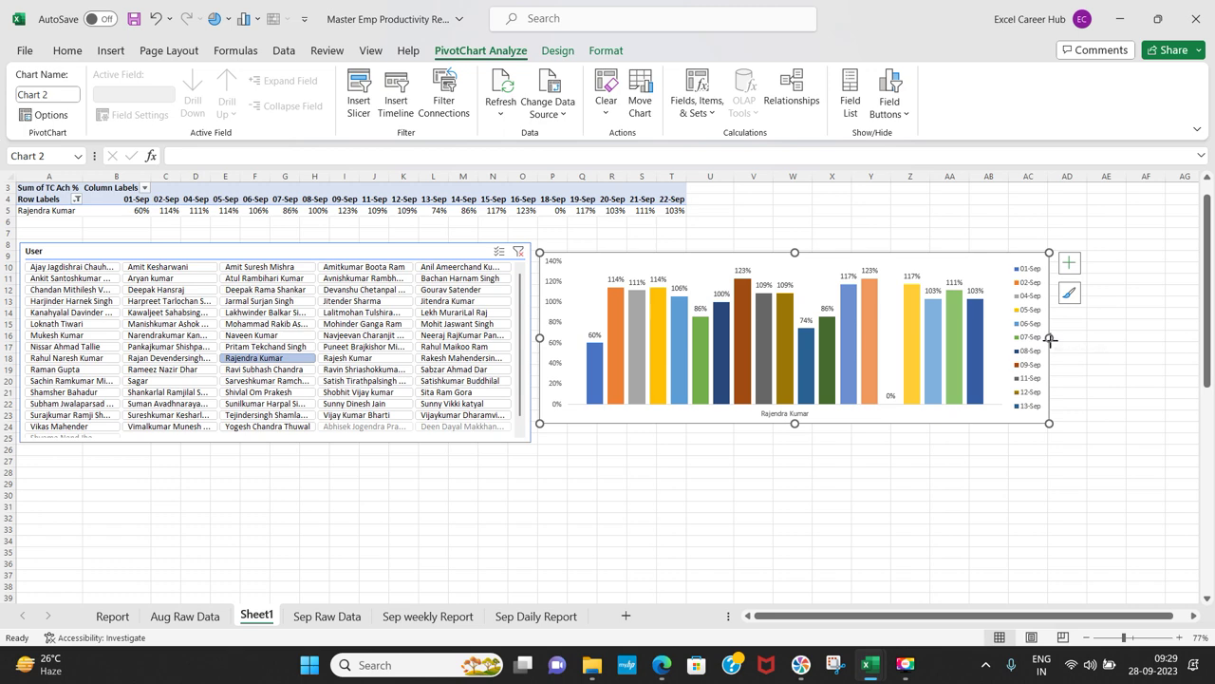
left_click_drag(1050, 339, 1125, 339)
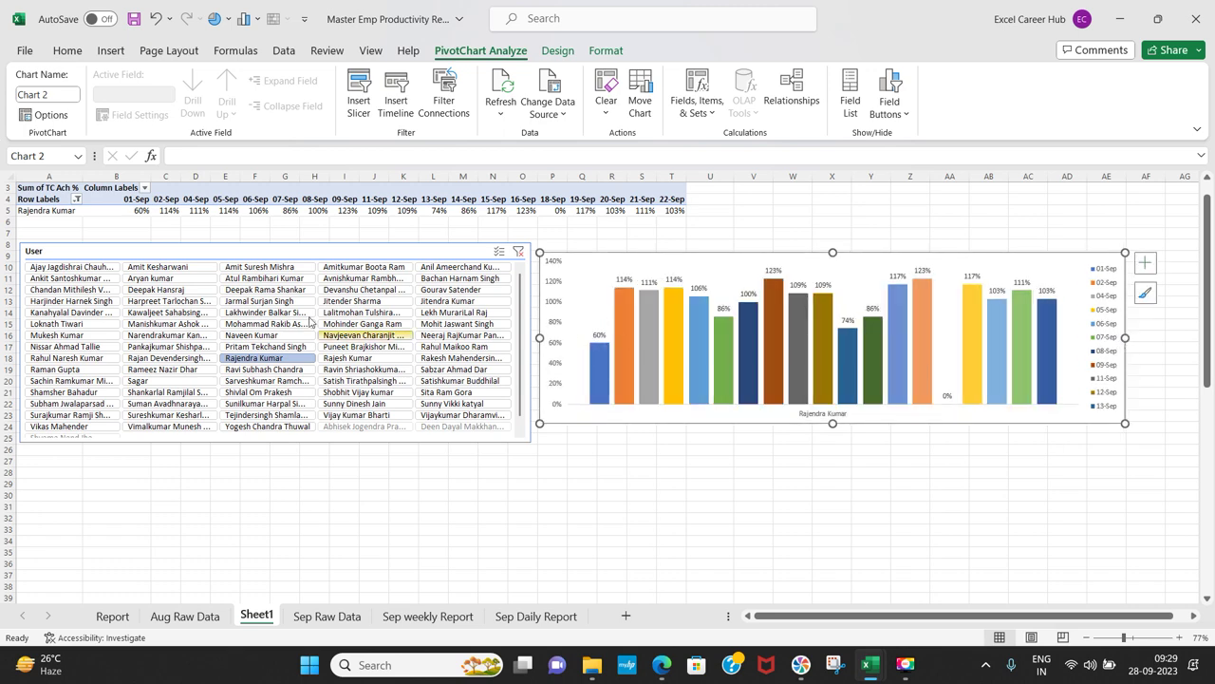
left_click(254, 325)
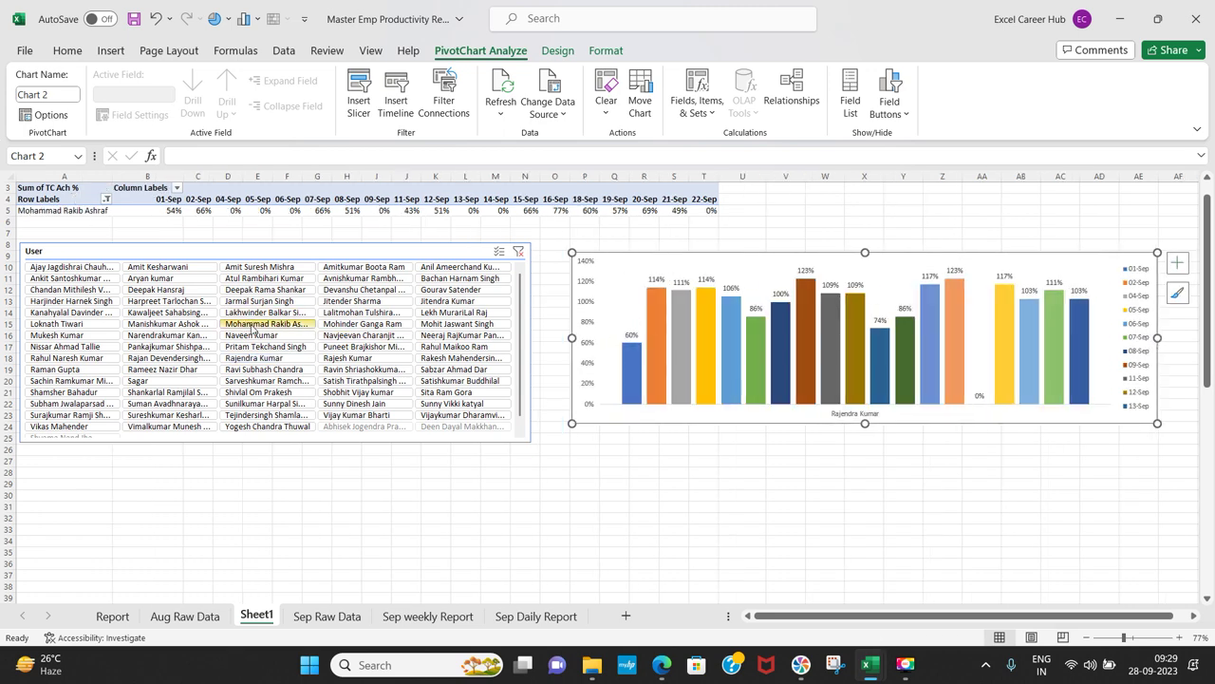
left_click(171, 312)
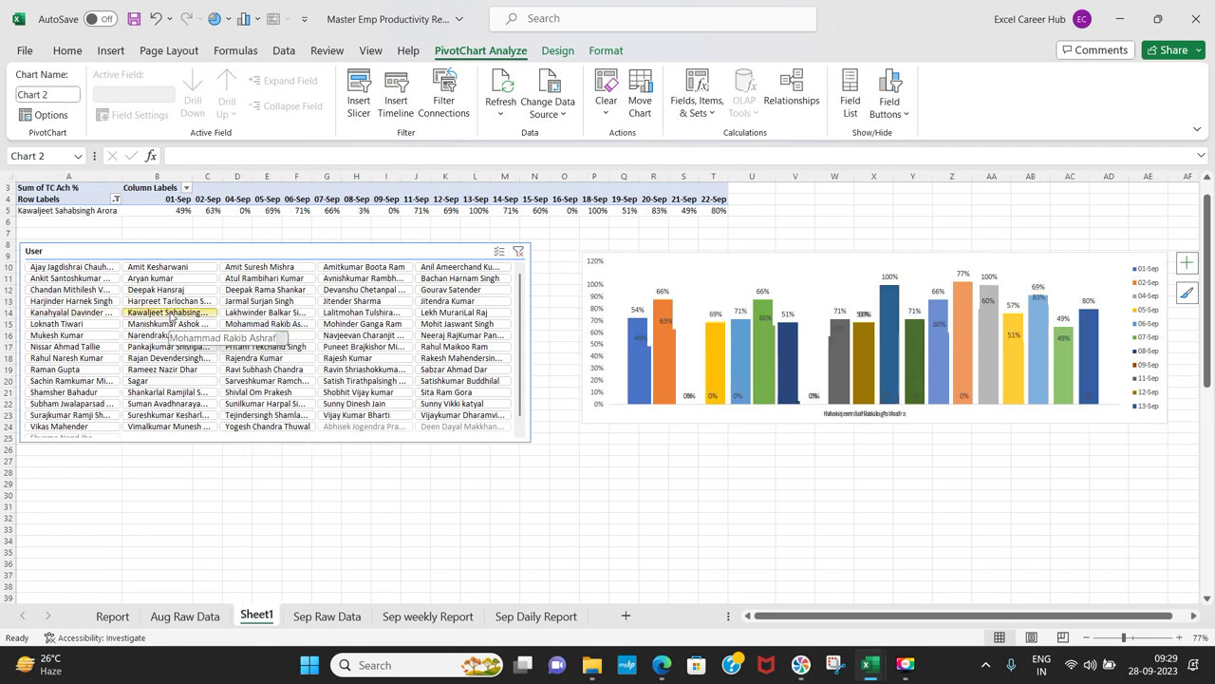
left_click(360, 302)
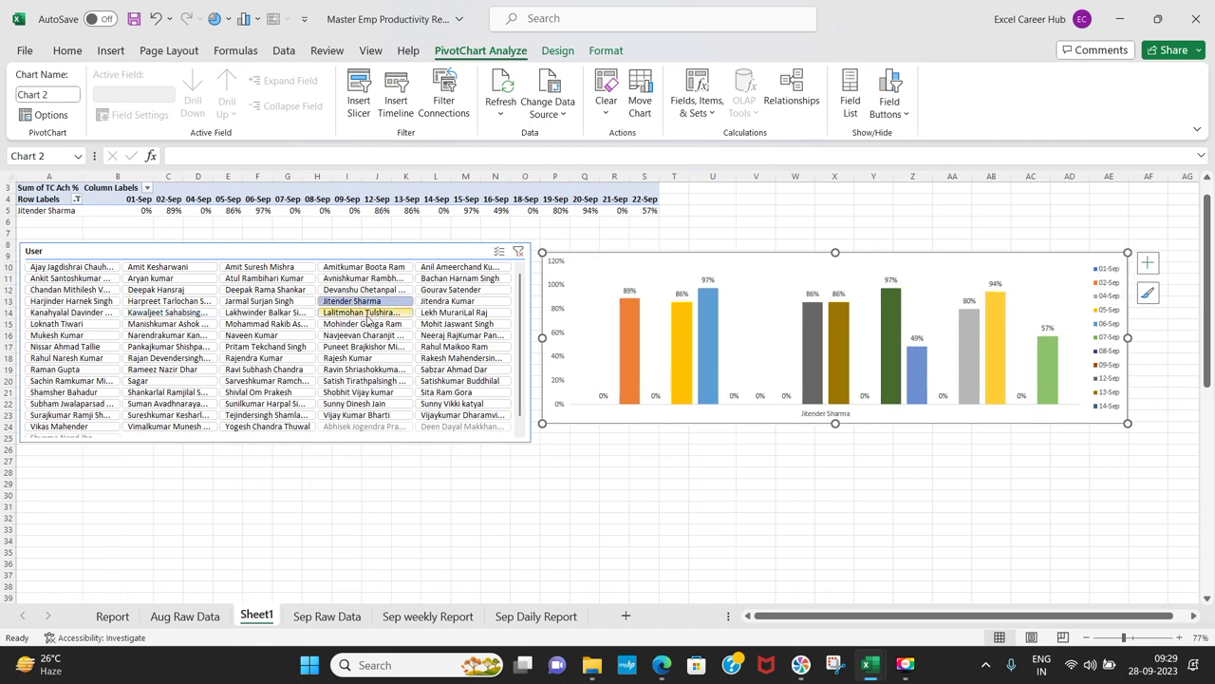
left_click(361, 324)
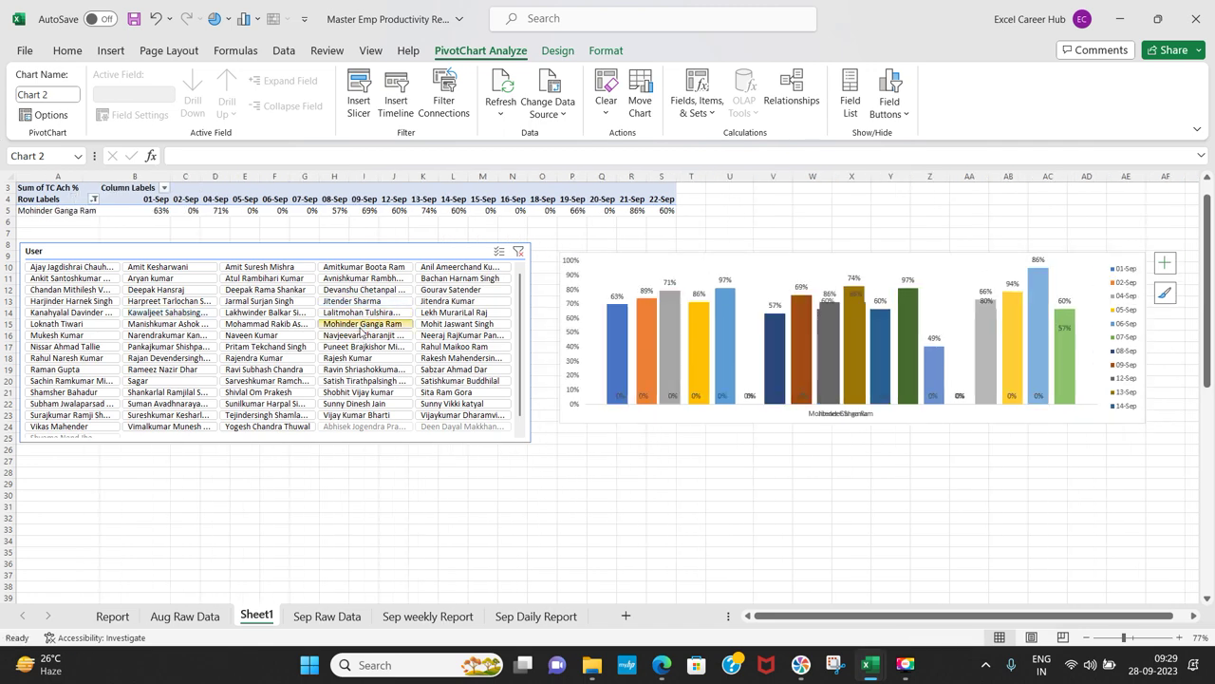
left_click(462, 327)
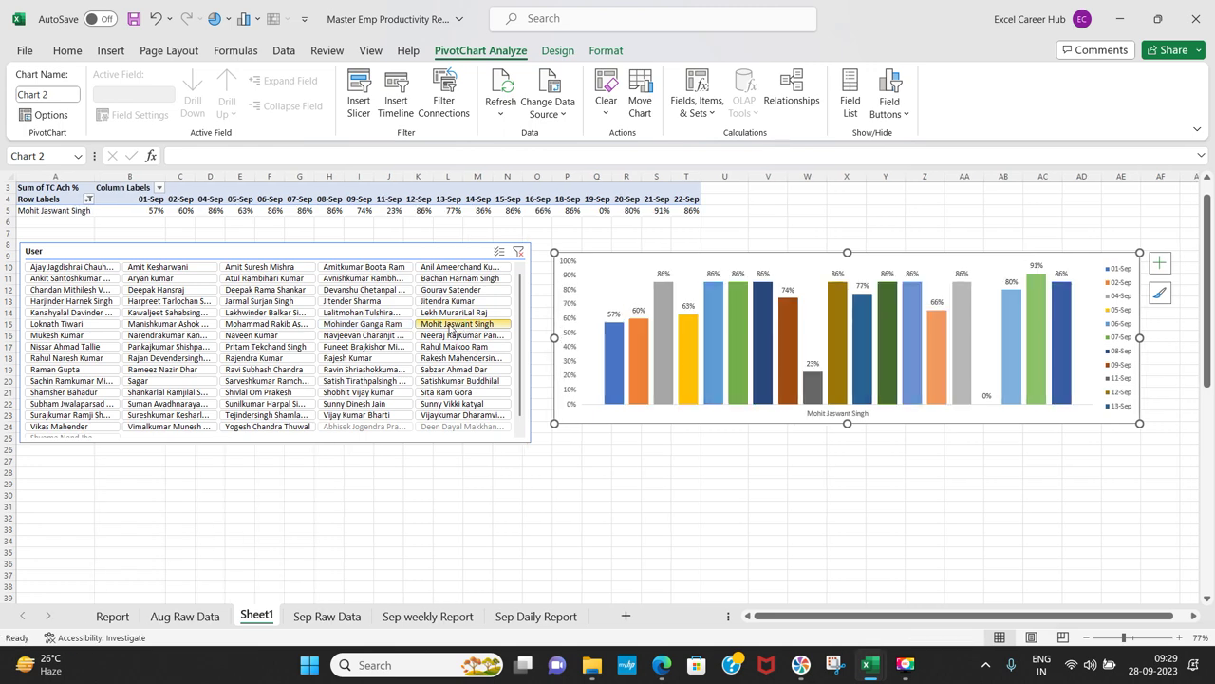
left_click(353, 338)
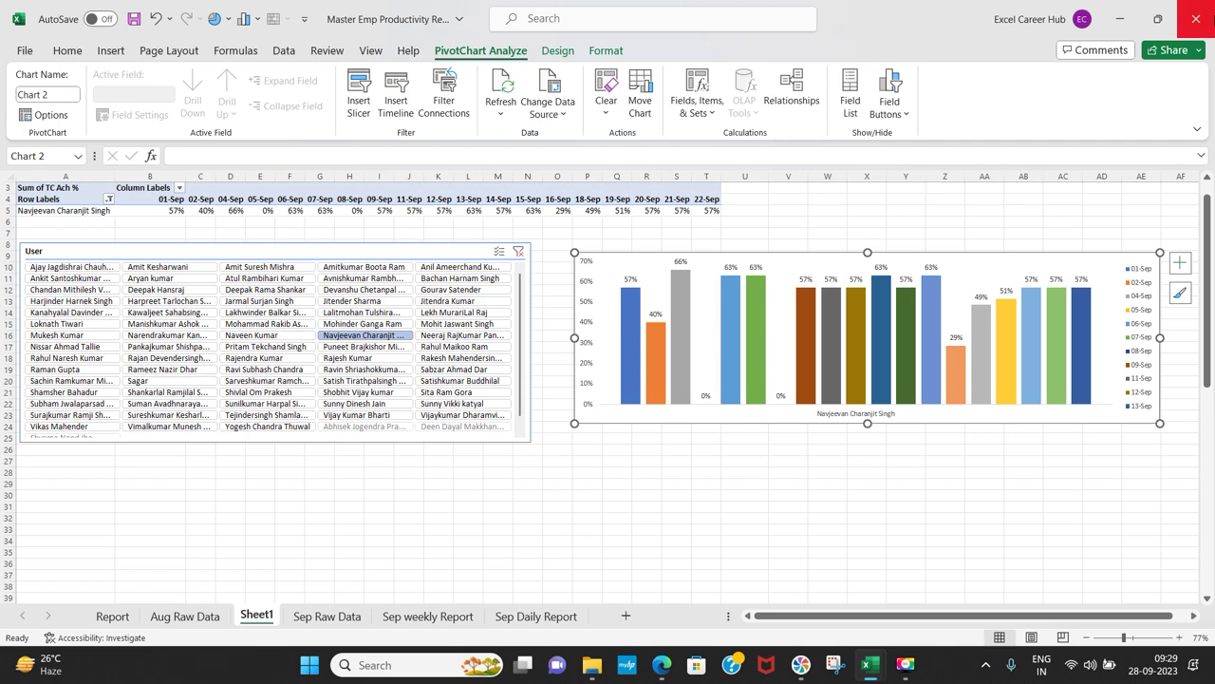
left_click(1121, 19)
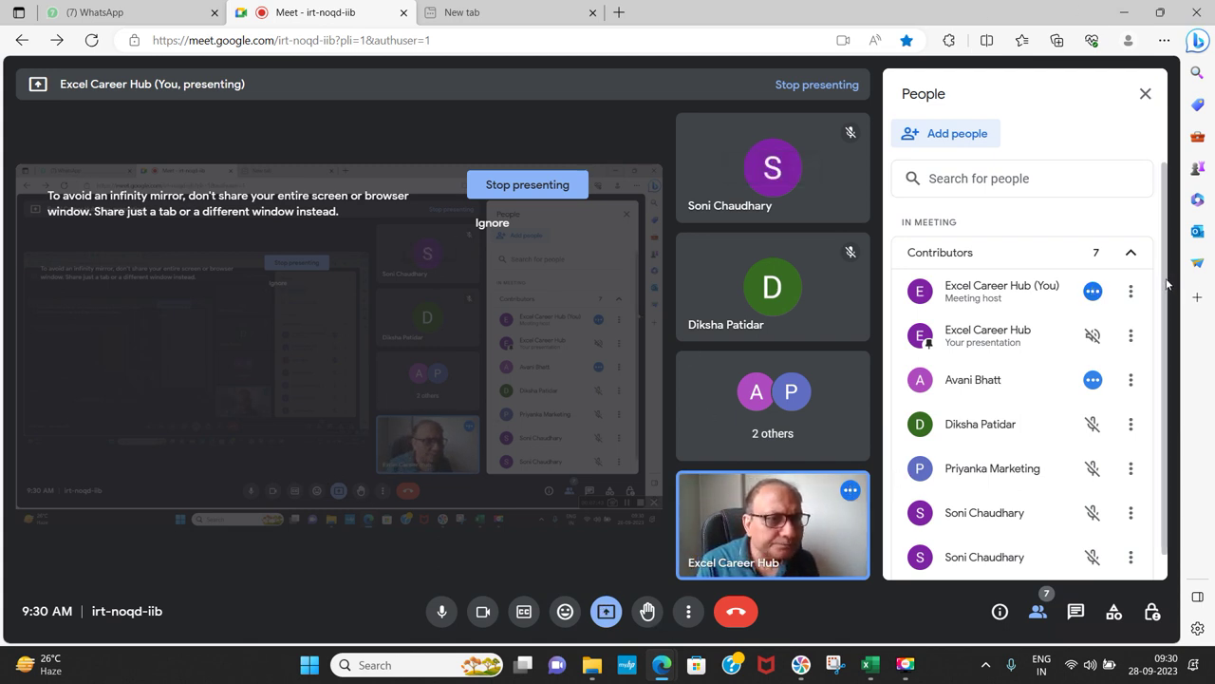
scroll(1160, 419, "down", 1)
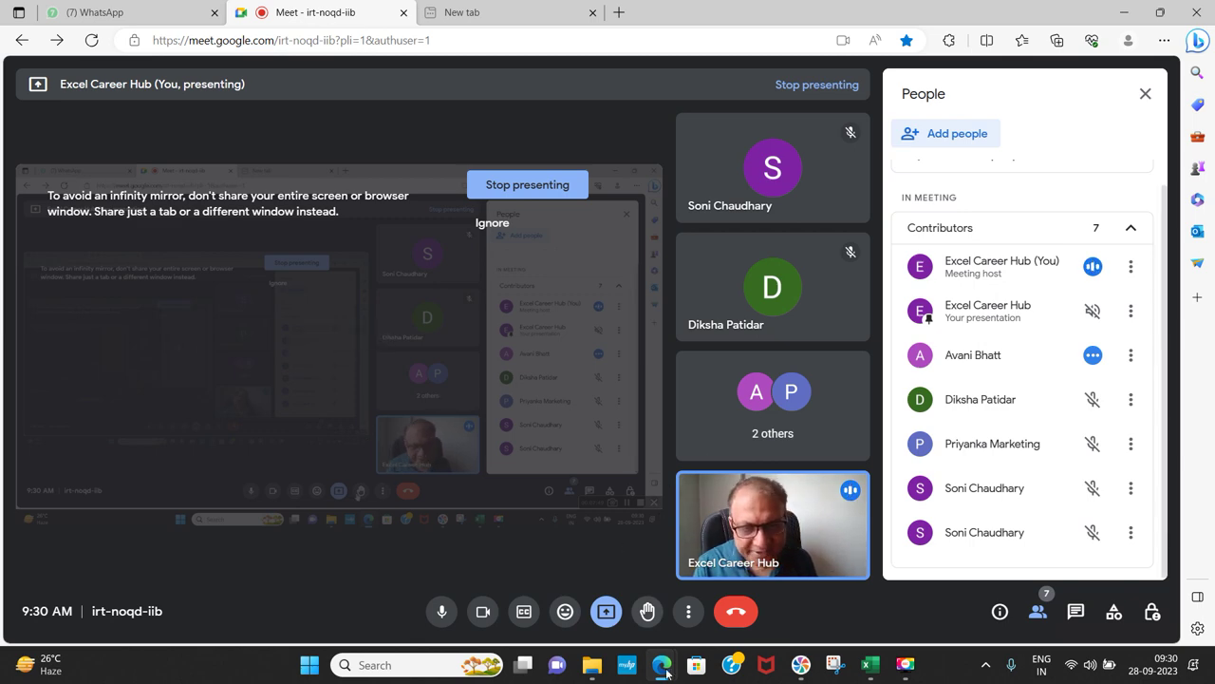
mouse_move(664, 672)
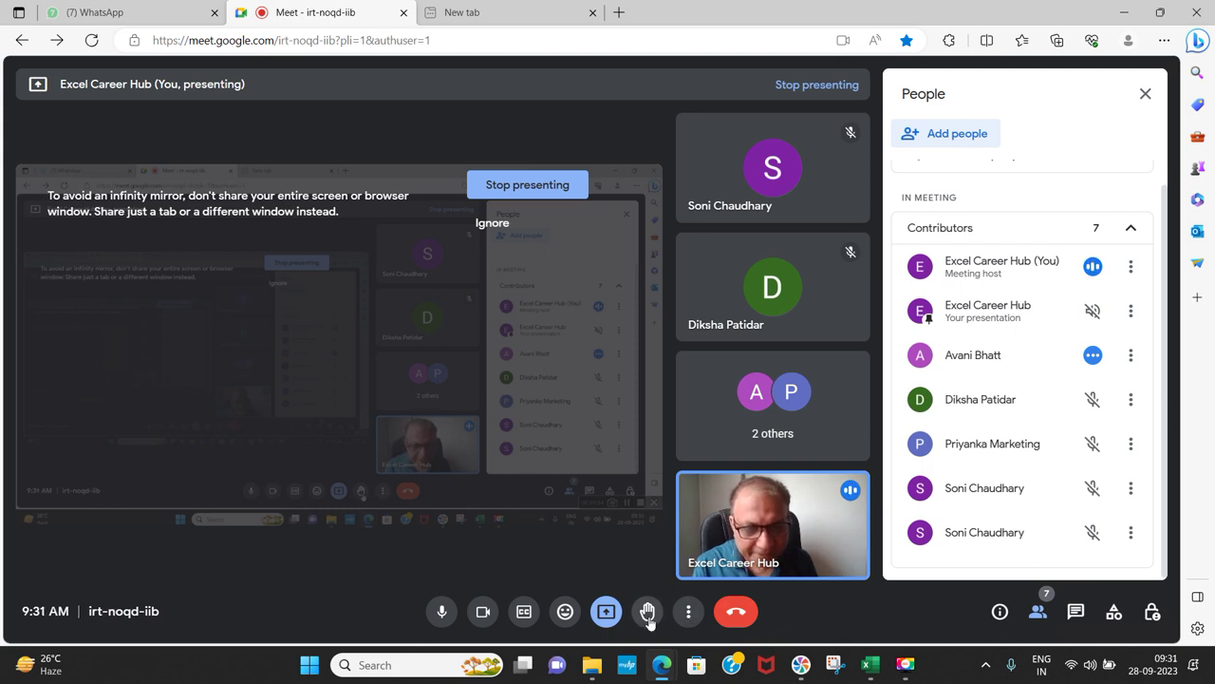
left_click(607, 612)
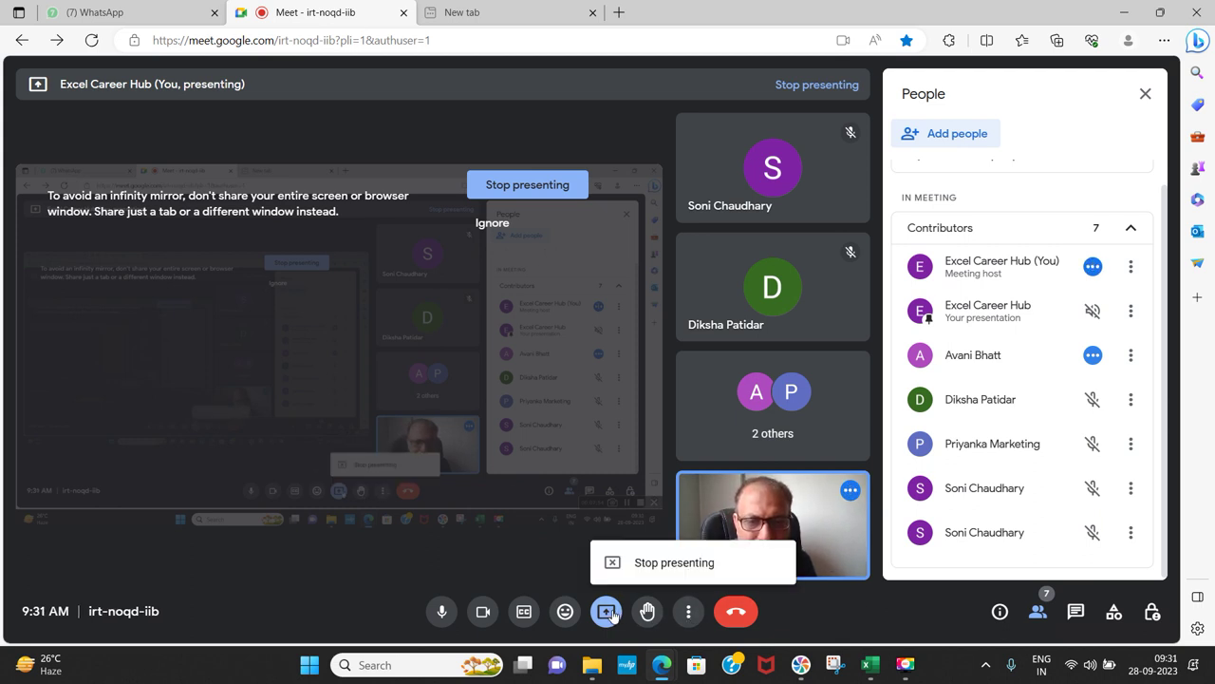
left_click(857, 623)
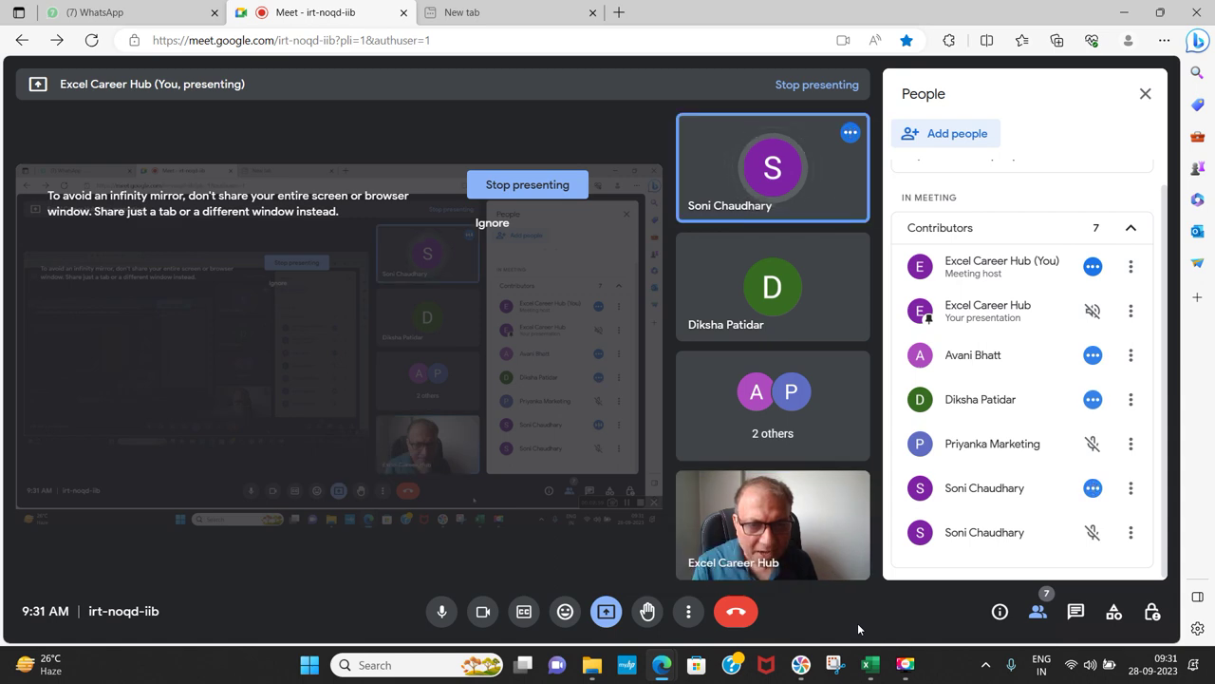
In File Explorer, browse up through Class_Basic and Advance, Urban Pro and ConsultancyNTrainings into the Jabsons folder
mouse_move(878, 666)
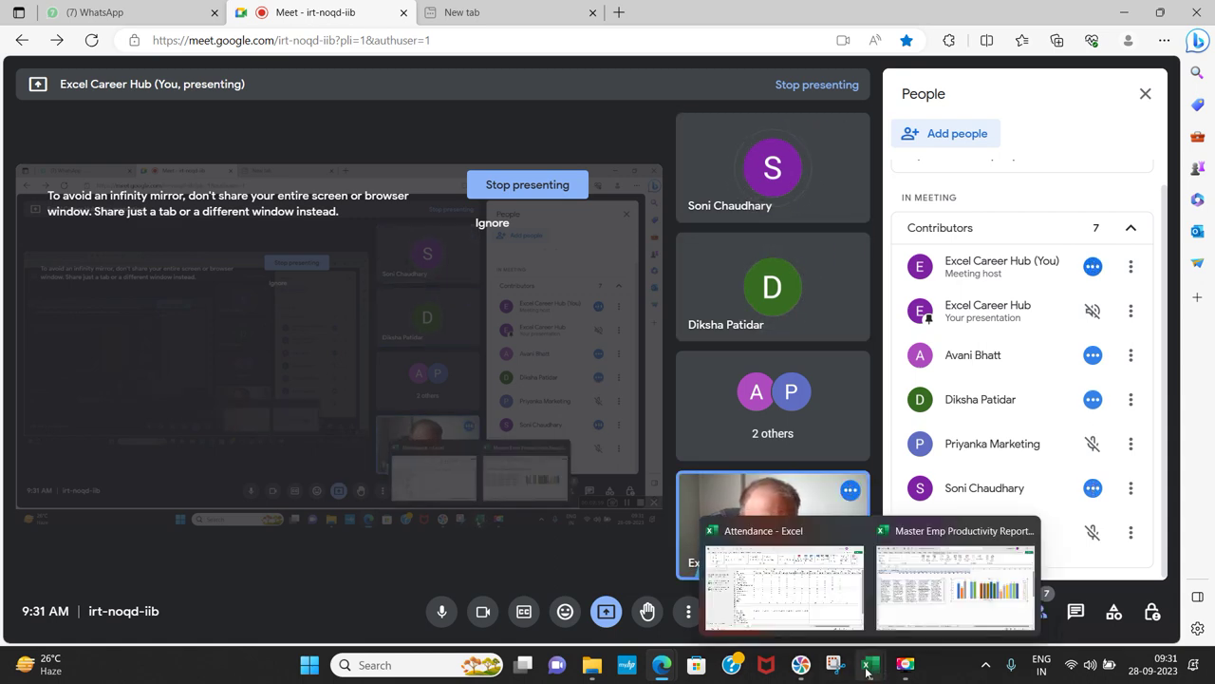
left_click(598, 669)
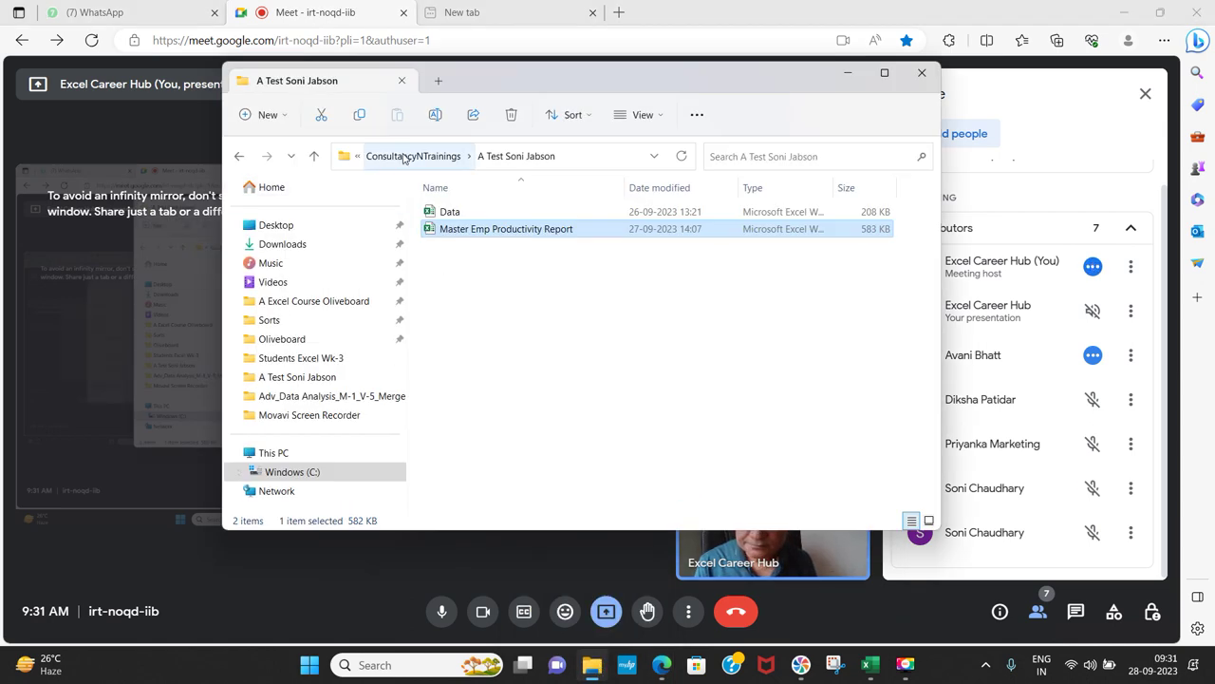
left_click(302, 359)
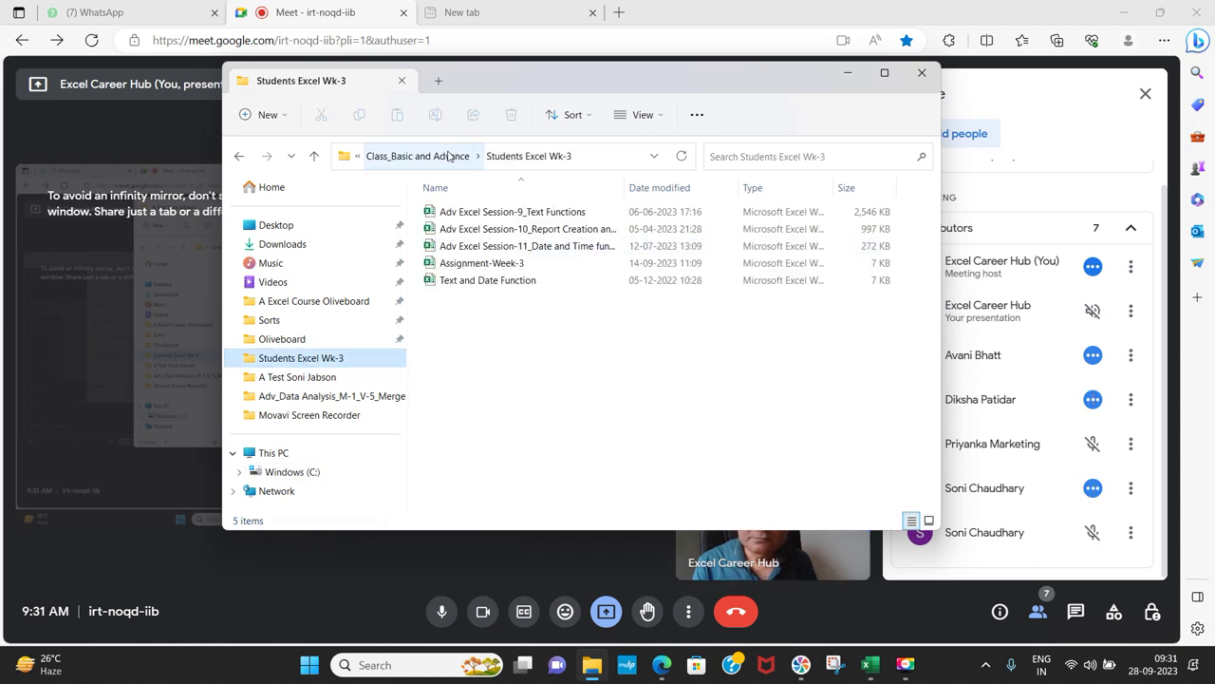
left_click(448, 156)
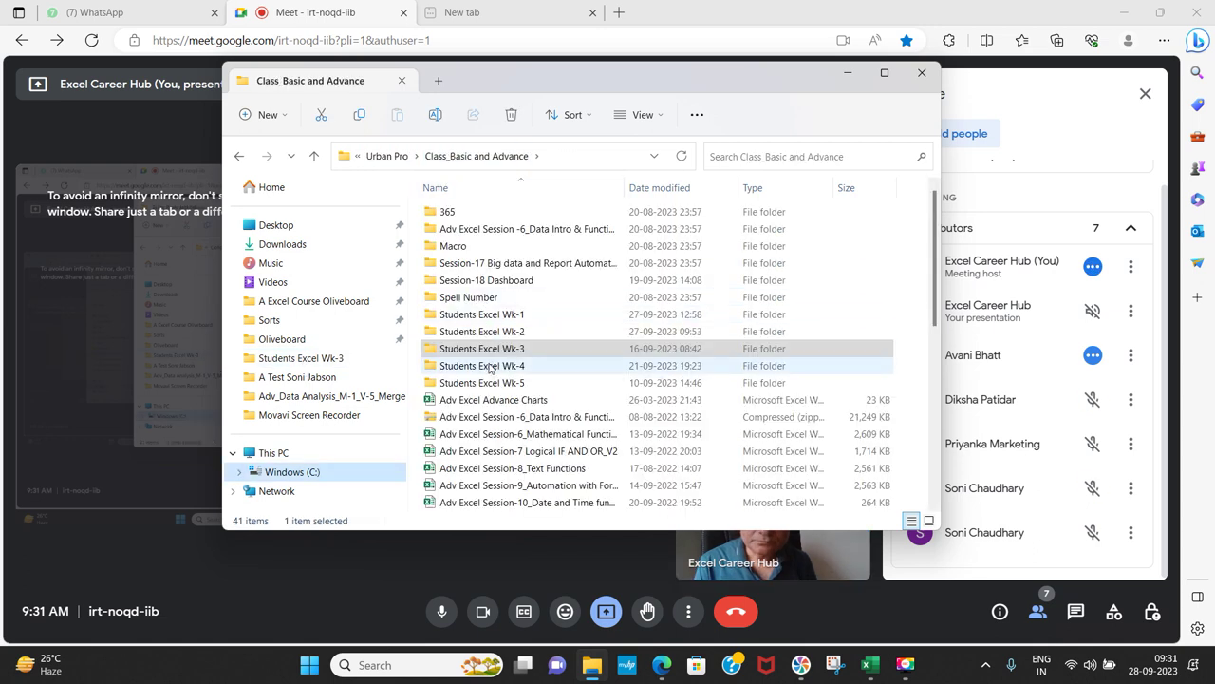
left_click(391, 156)
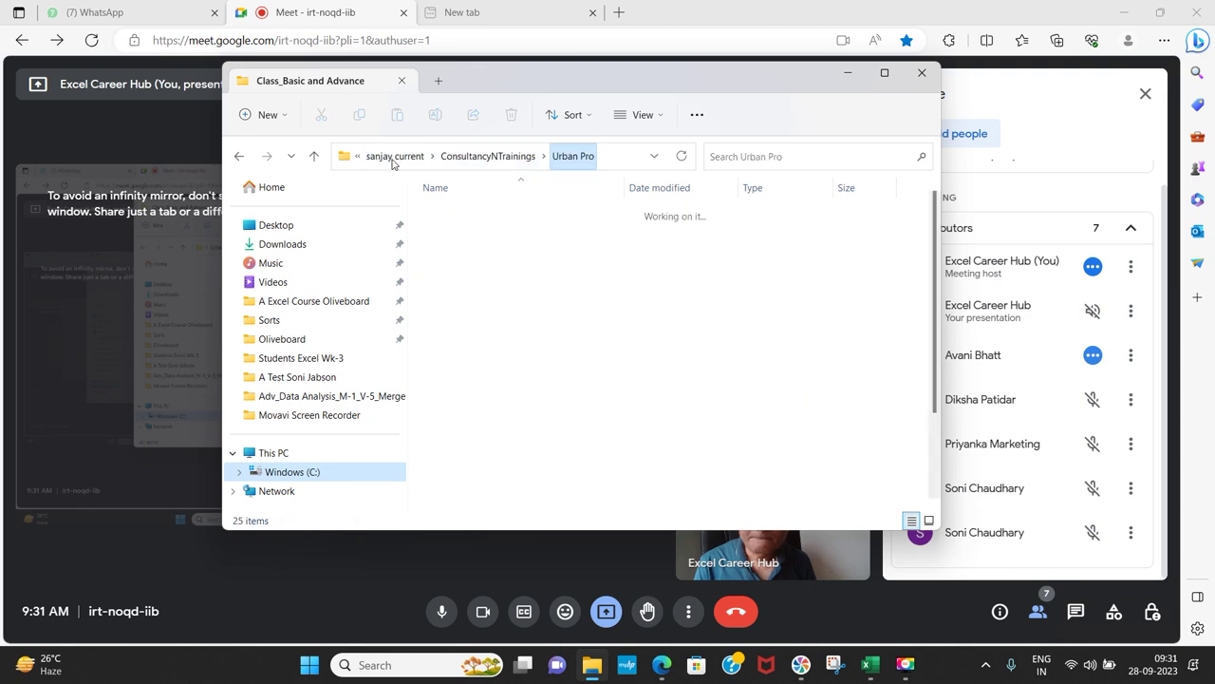
left_click(487, 156)
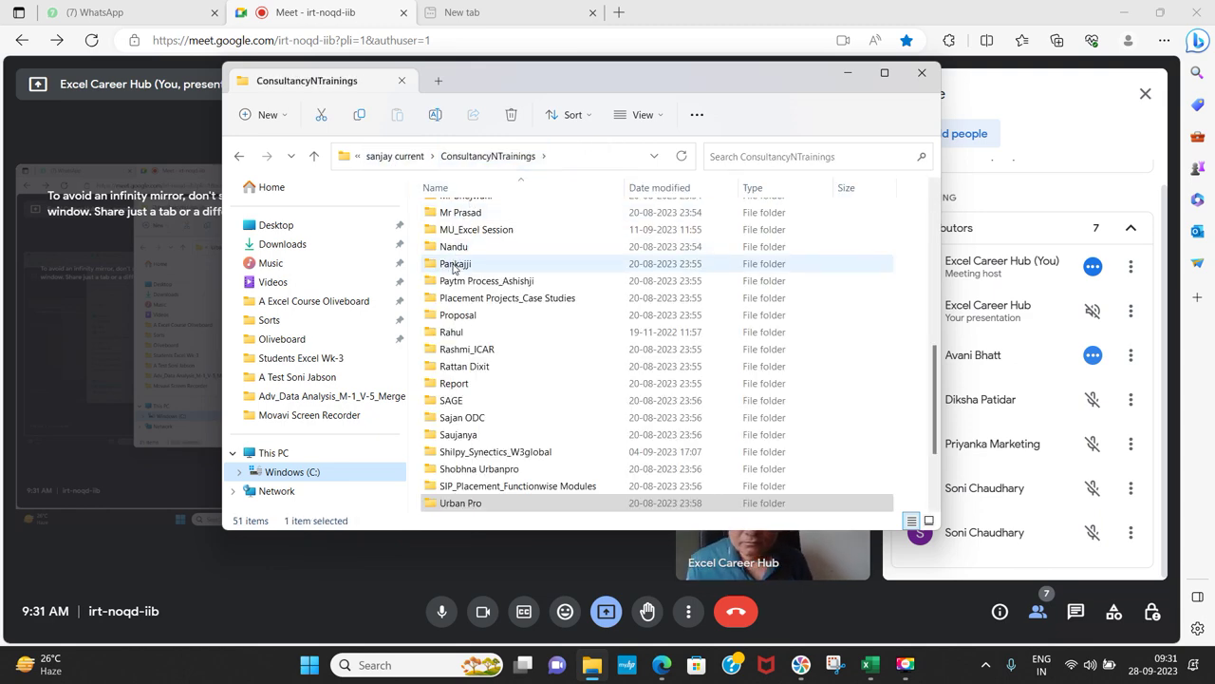
left_click(454, 263)
key("j")
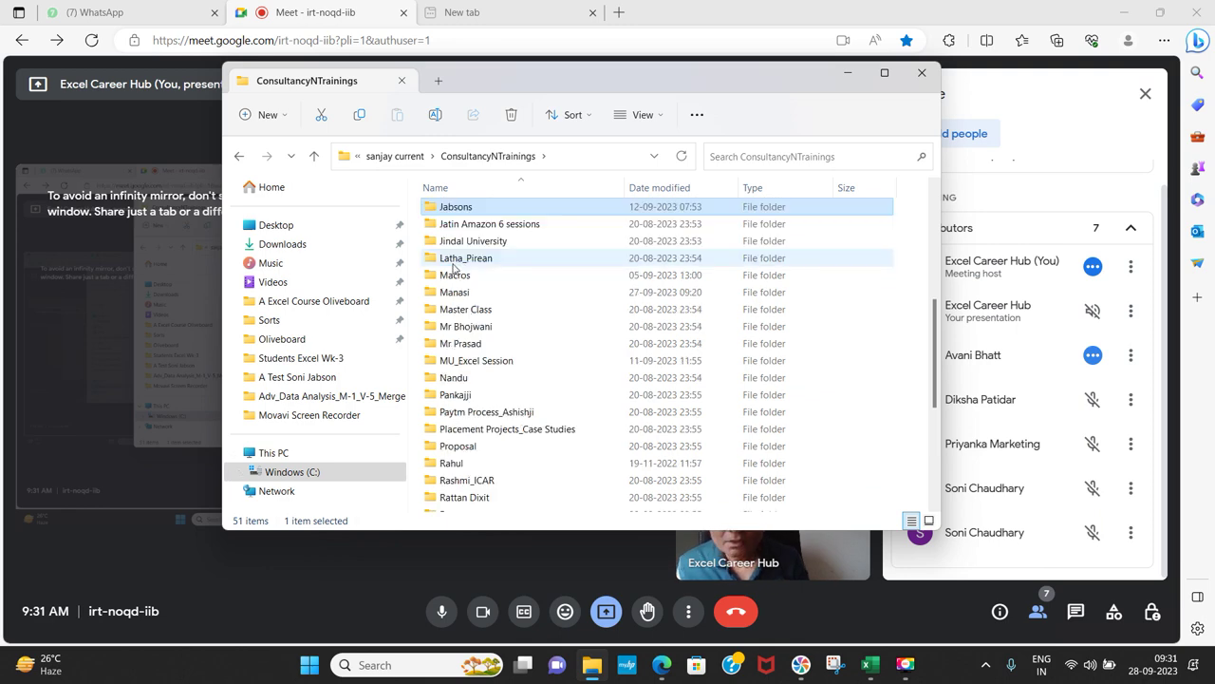
double_click(471, 211)
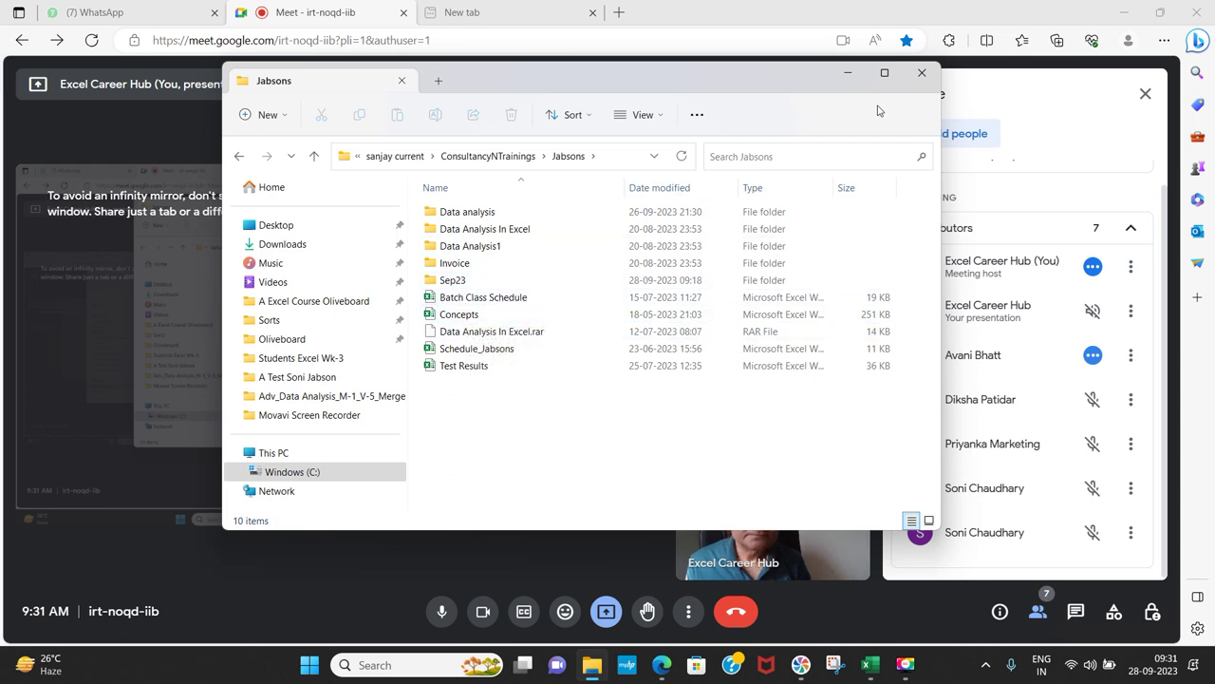
Return to Students Excel Wk-3 and open the Session-9 Text Functions workbook
left_click(325, 361)
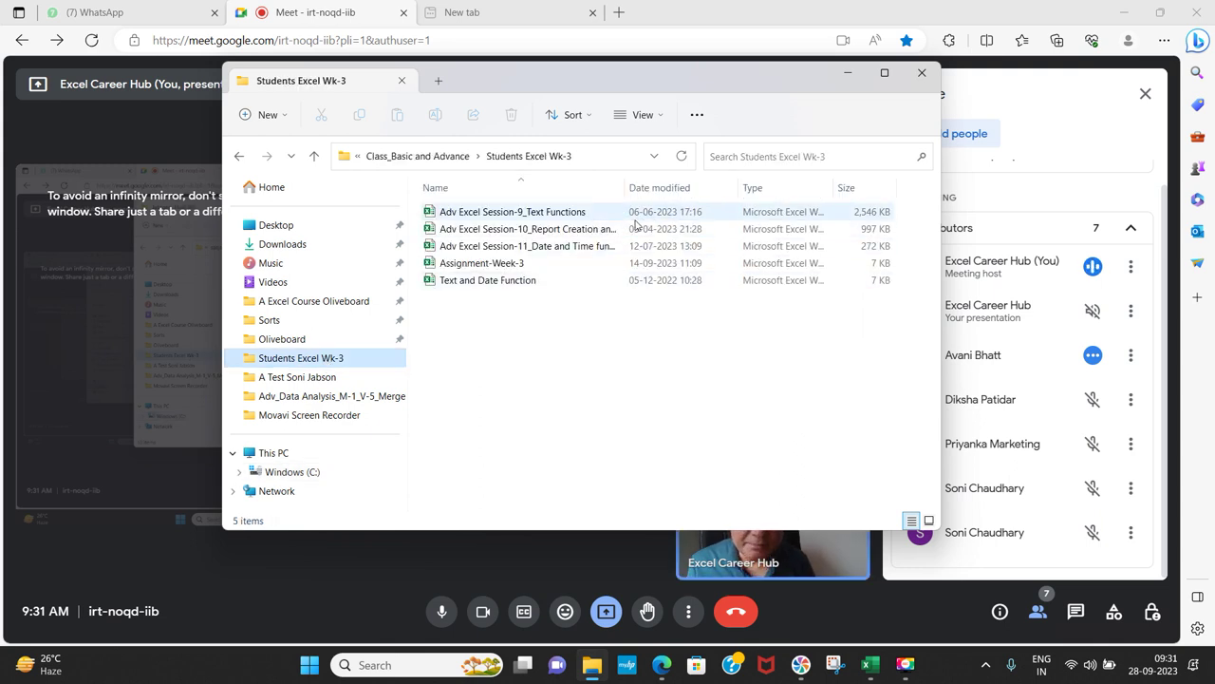
mouse_move(571, 217)
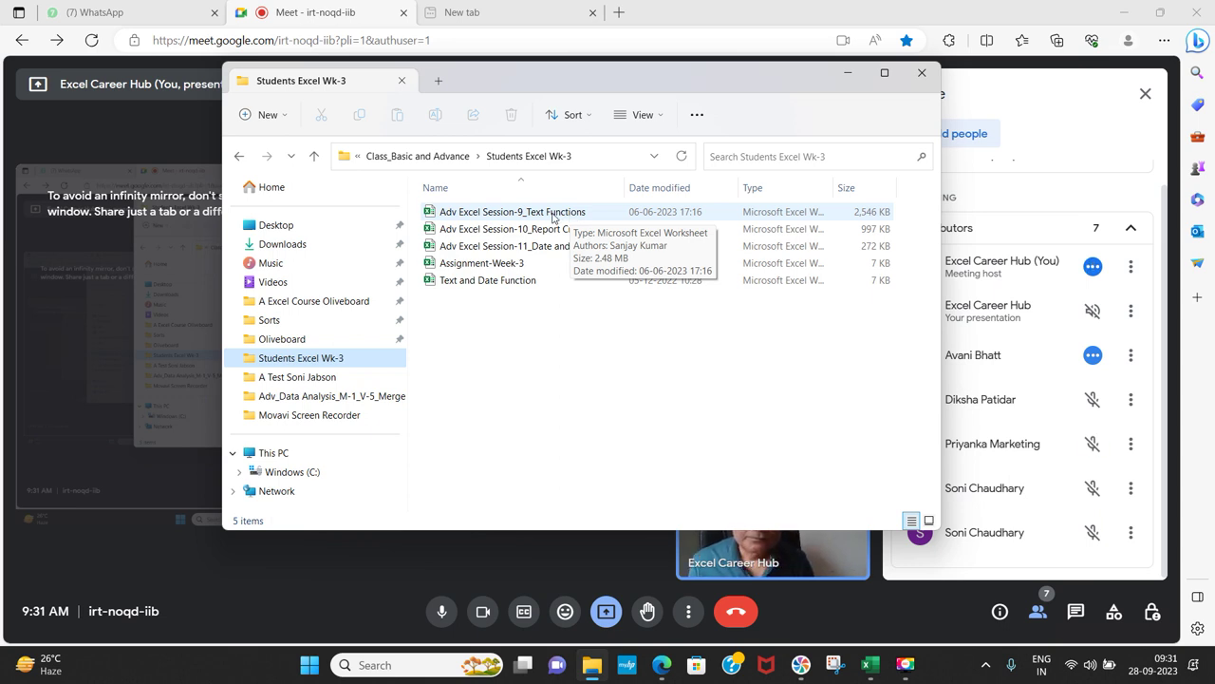
double_click(552, 217)
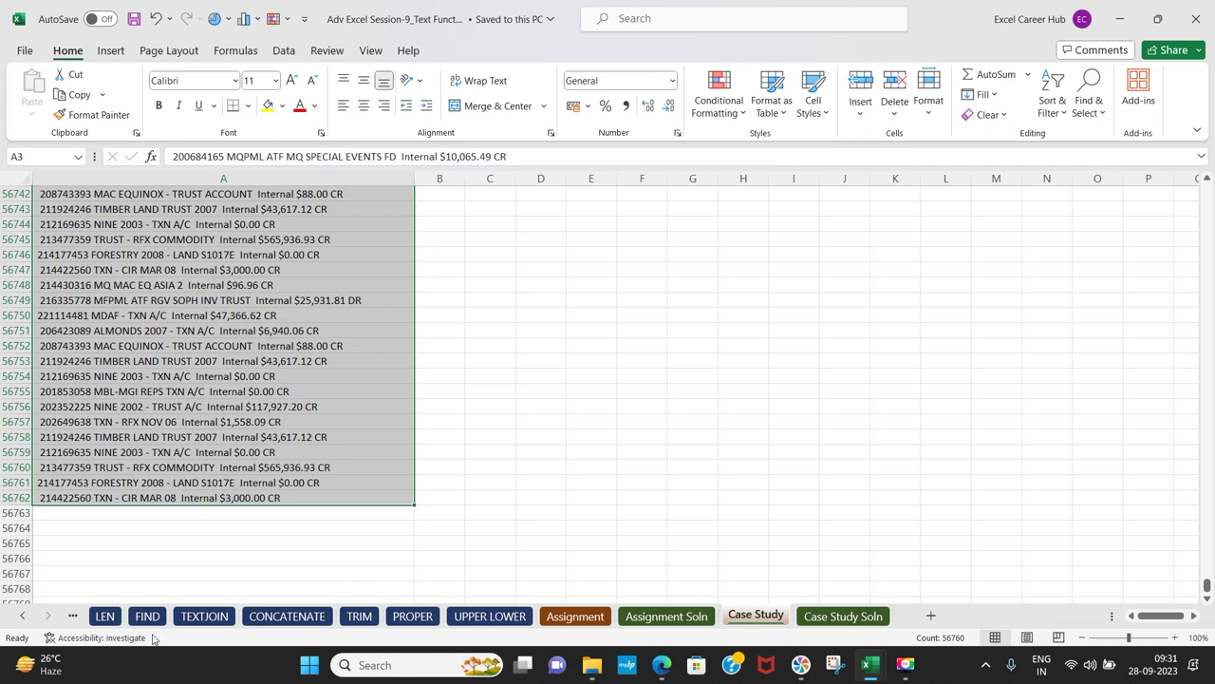
Scroll the sheet tabs back to the first sheets and switch to the LEFT sheet
left_click(26, 618)
left_click(26, 618)
left_click(26, 618)
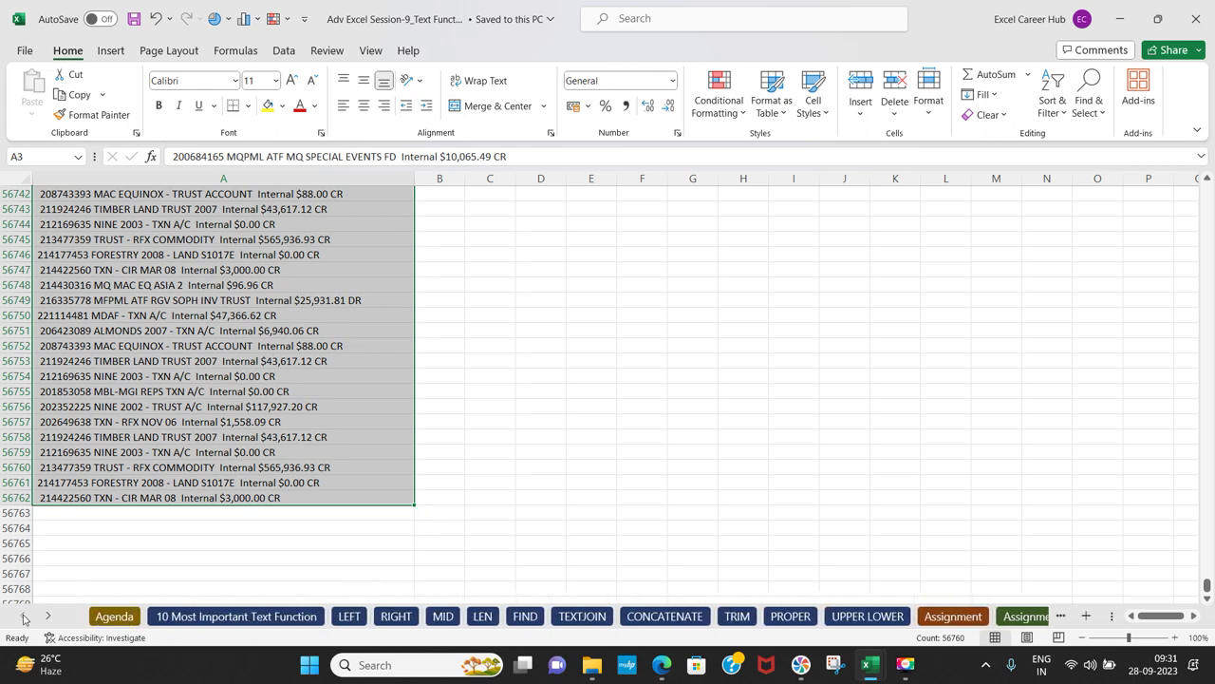
left_click(349, 616)
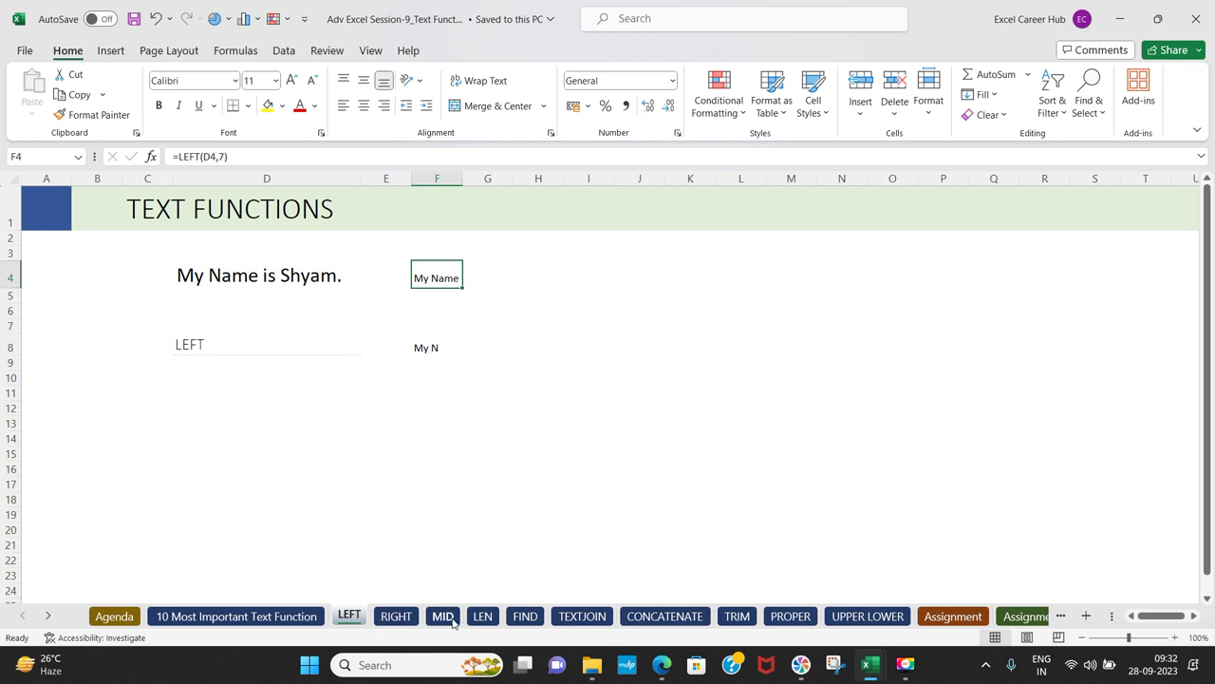
Enter the sample text 1234dfrt78654 in cell D5 below the sentence
left_click(211, 276)
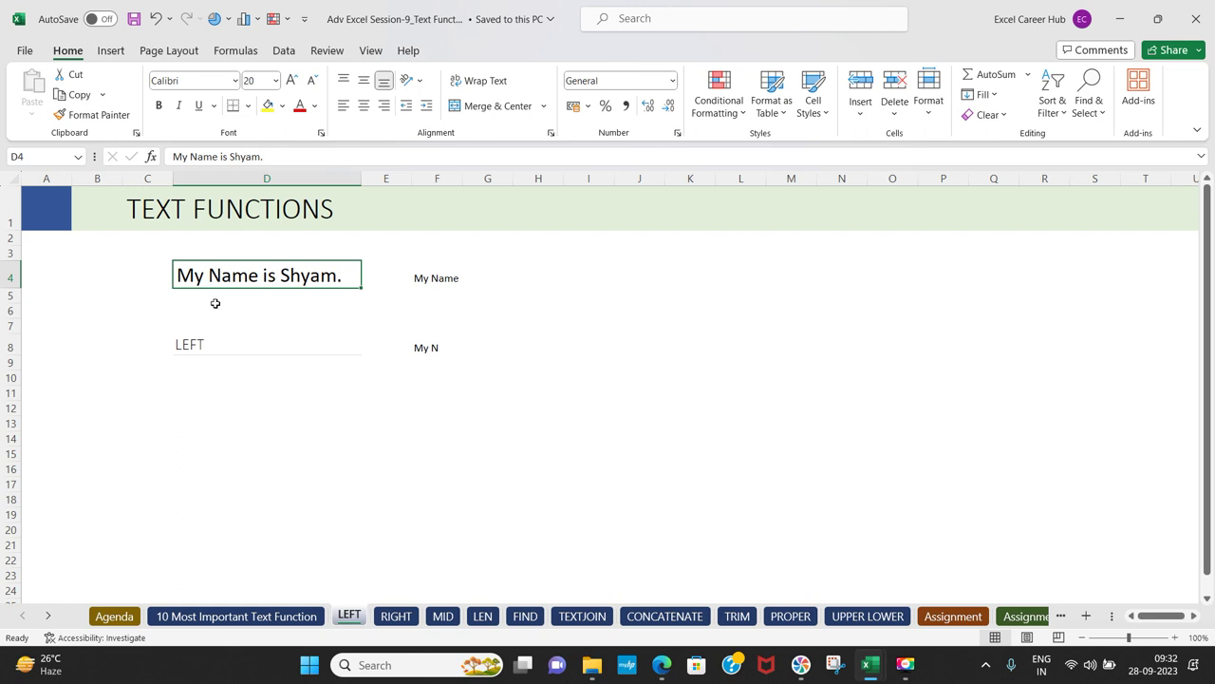
left_click(216, 305)
left_click(230, 296)
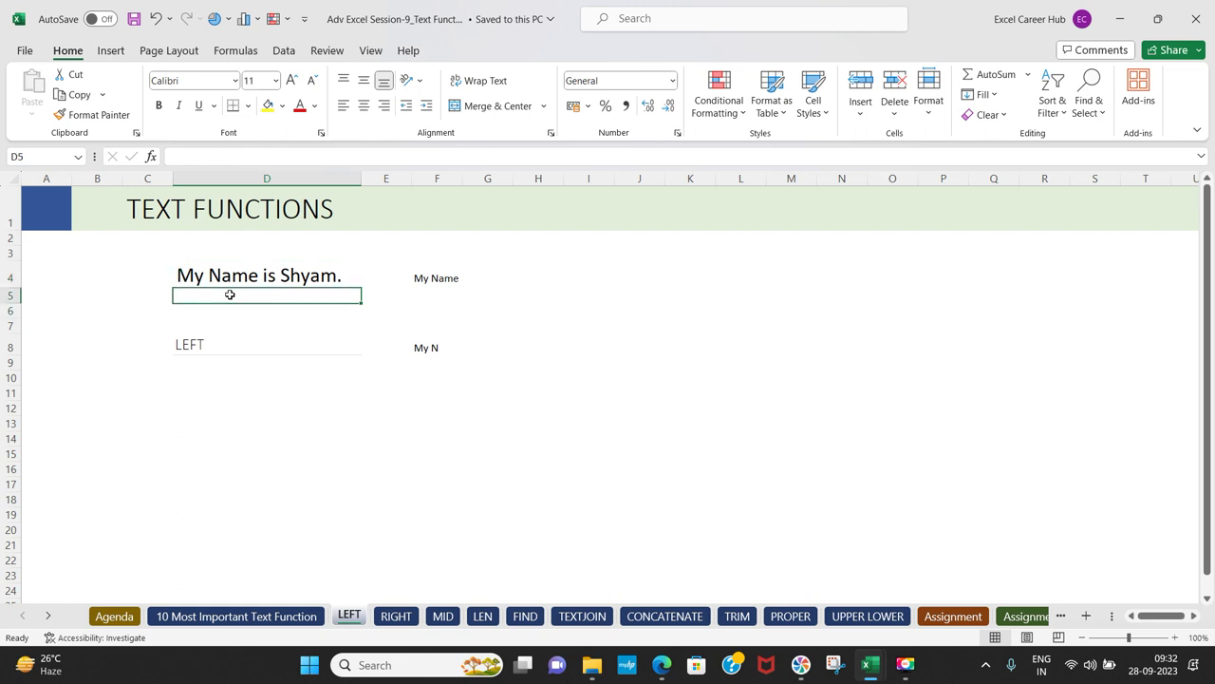
type("1234dfrt78654")
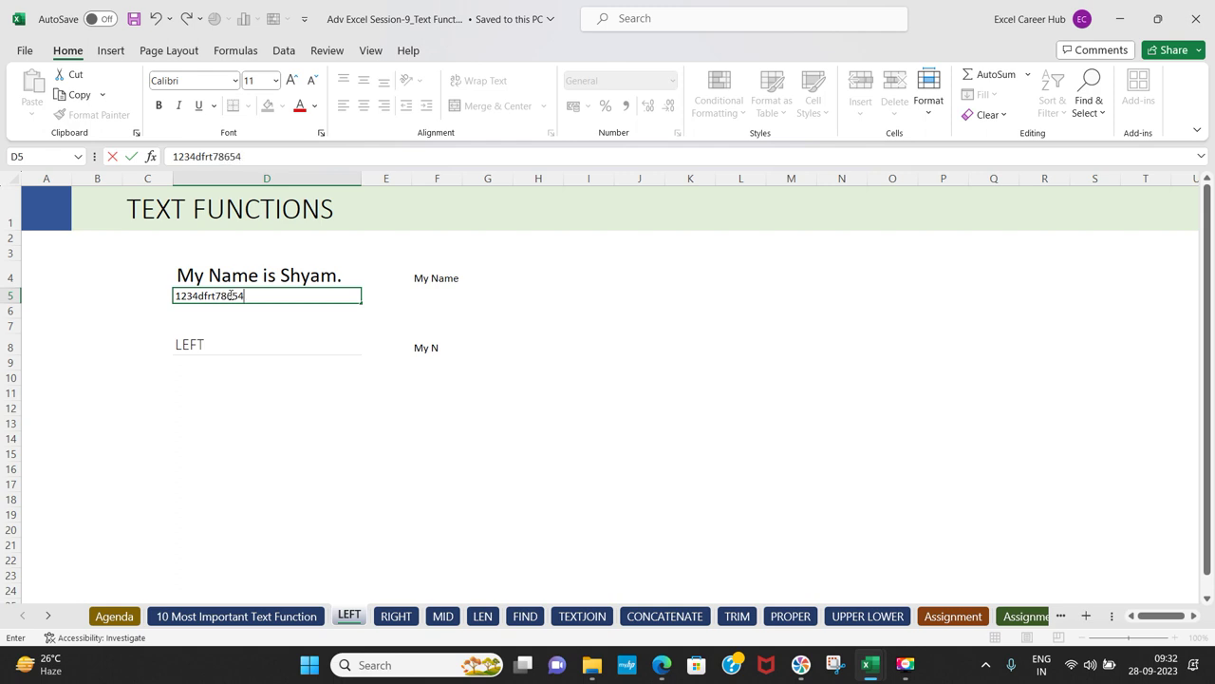
left_click(331, 335)
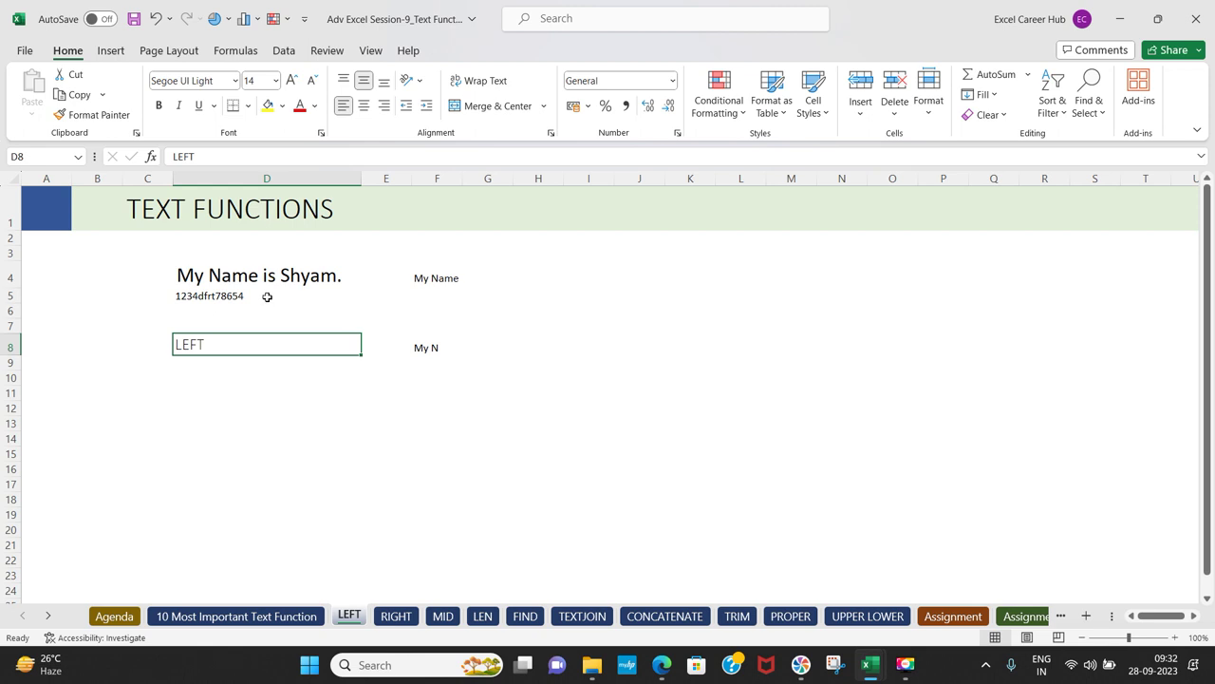
Enlarge the D5 sample text to font size 18
left_click(267, 297)
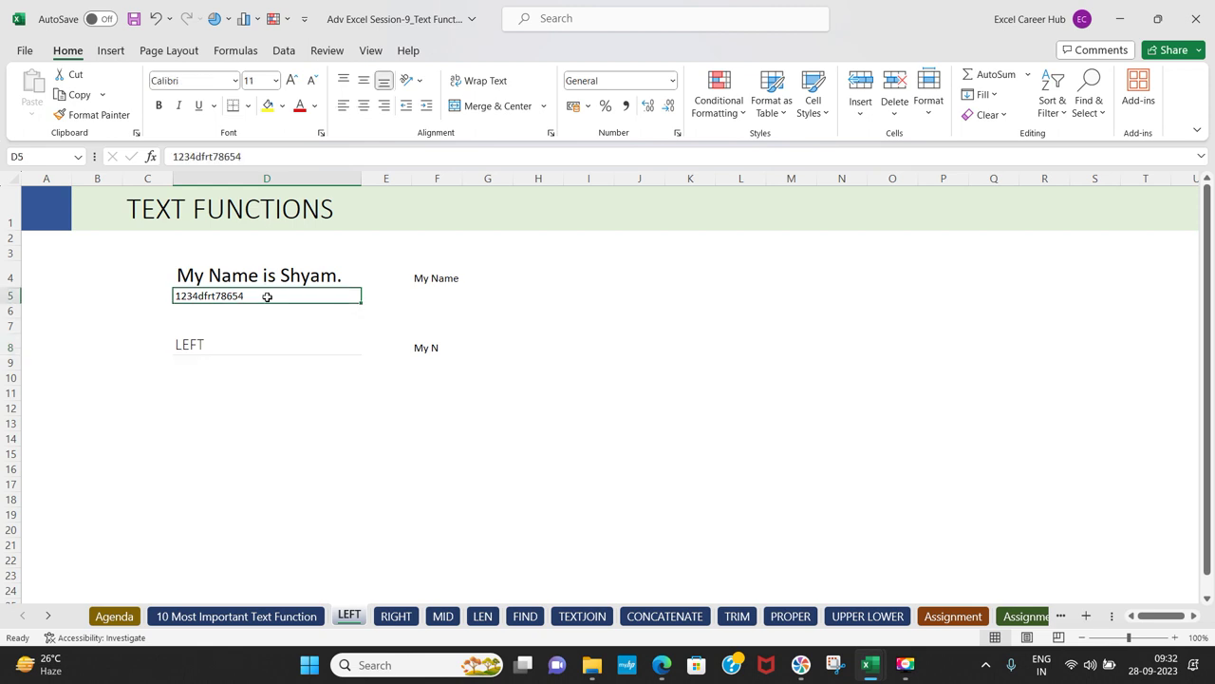
left_click(293, 83)
left_click(293, 84)
left_click(293, 84)
left_click(293, 84)
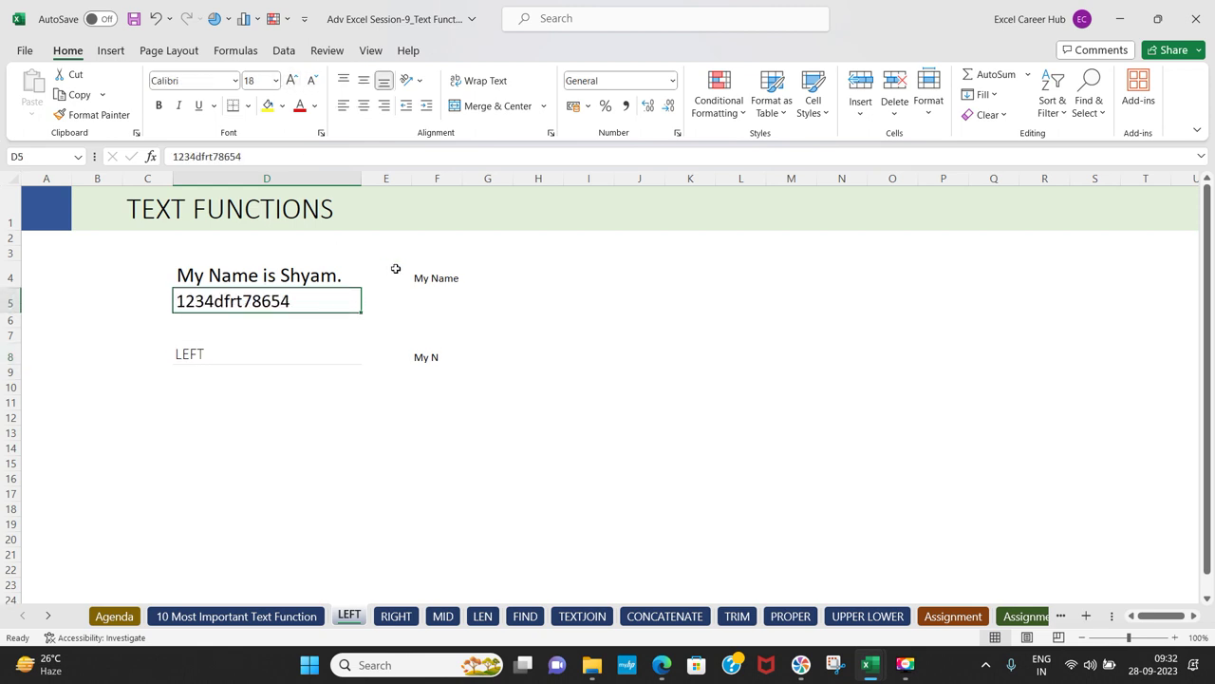
left_click(452, 295)
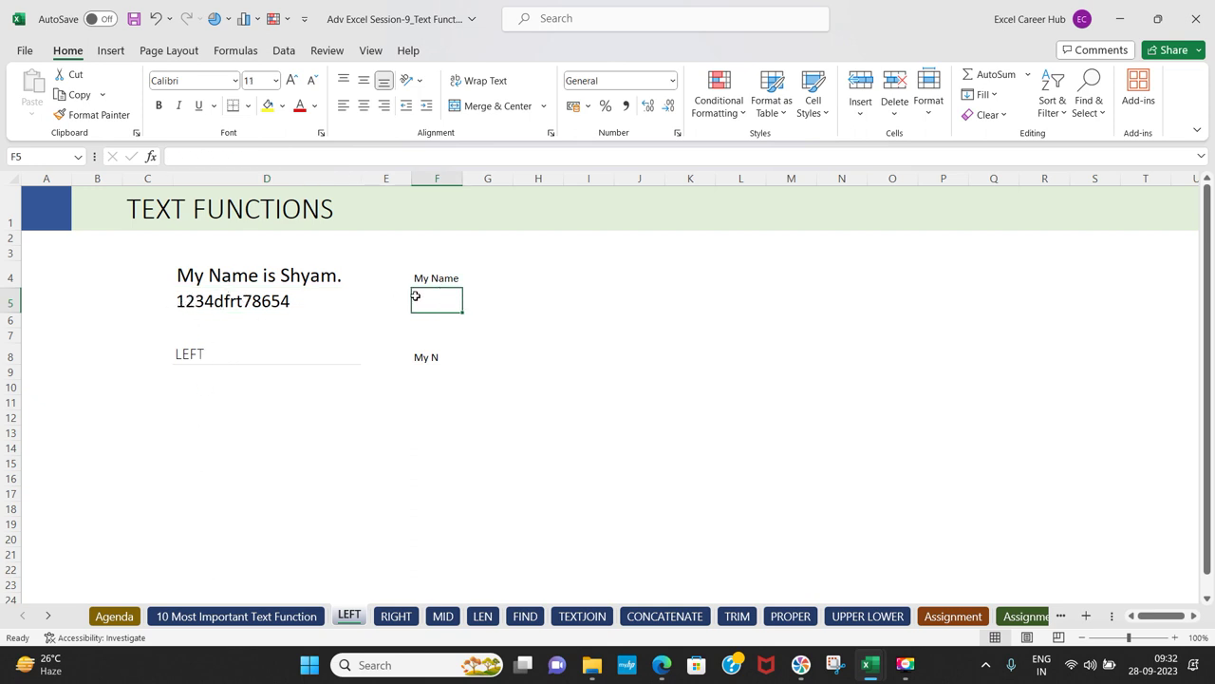
Enter =LEFT(D5,4) in F5 so it returns 1234
type("=l")
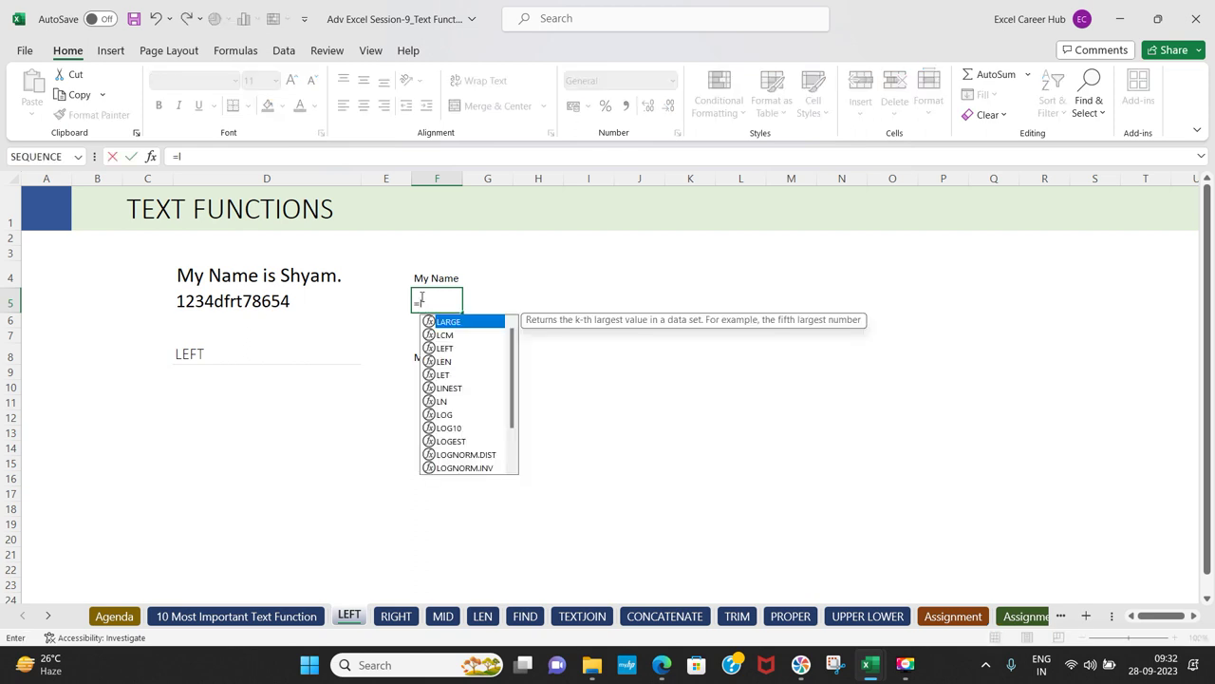
type("eft")
key("Tab")
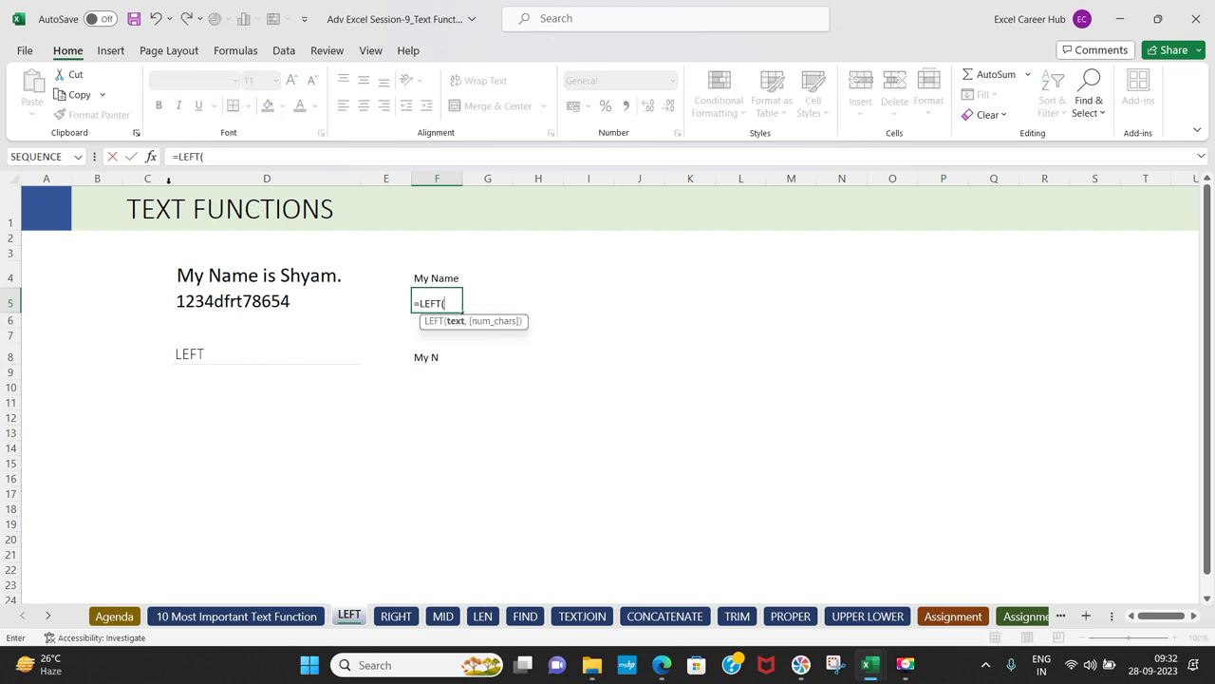
left_click(153, 157)
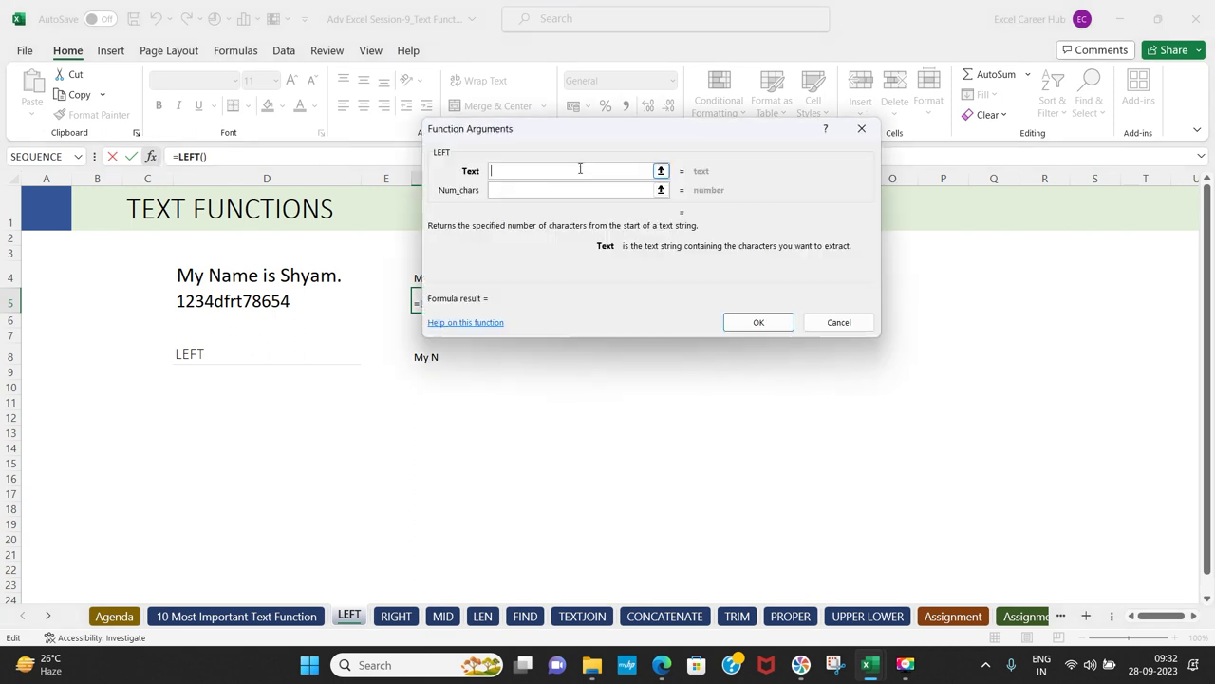
left_click(232, 302)
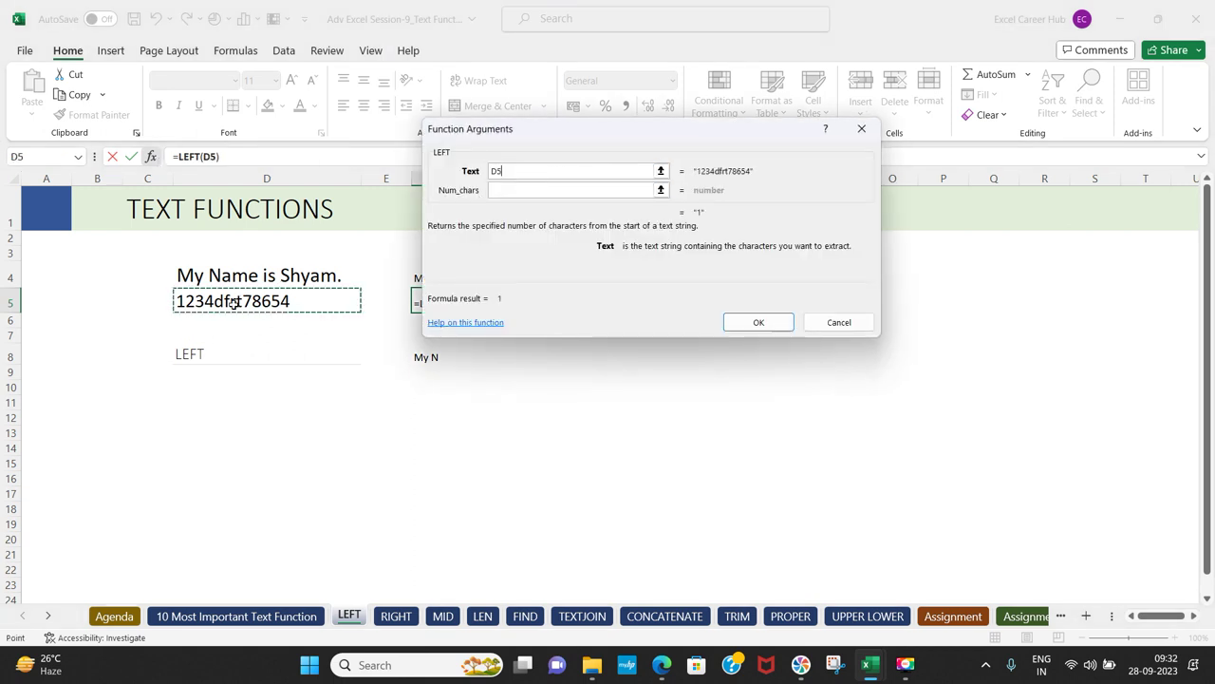
left_click(501, 190)
type("4")
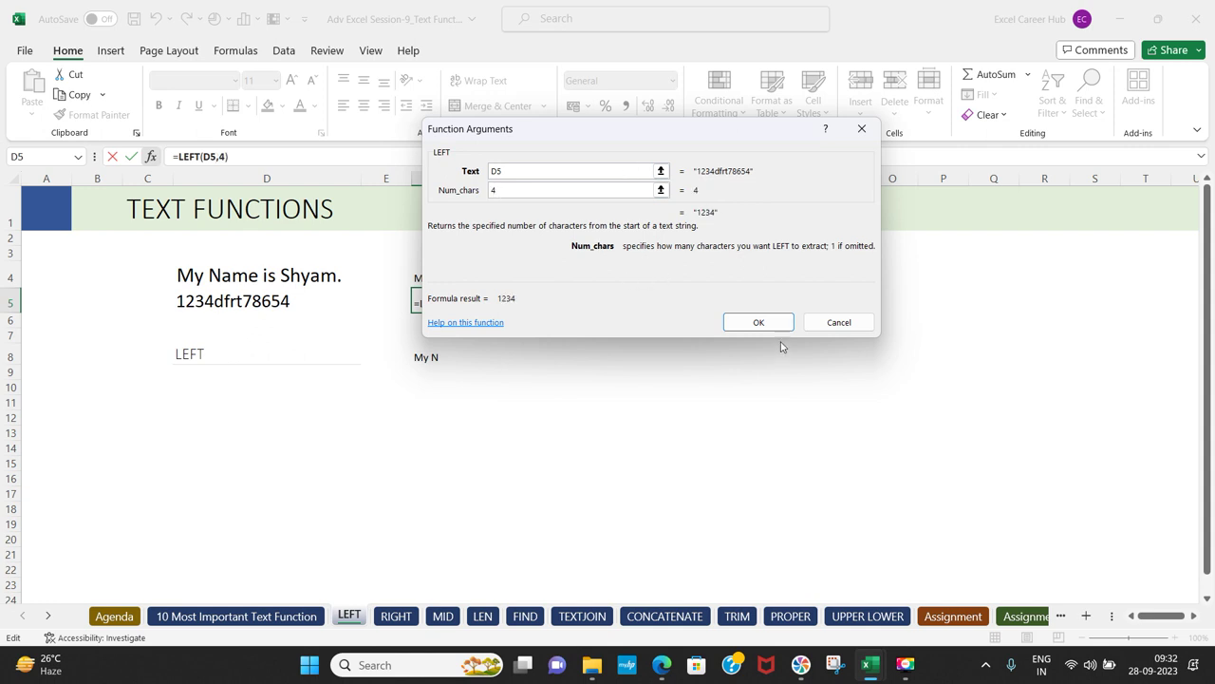
left_click(764, 323)
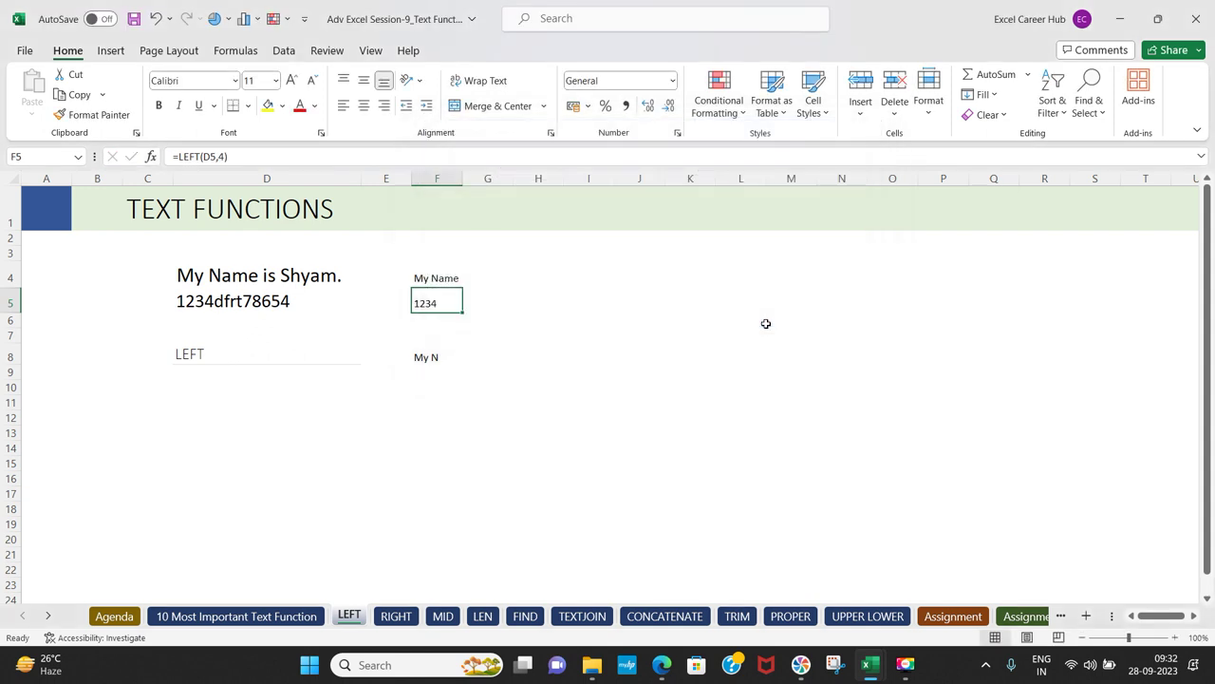
Rebuild F4 as =LEFT(D4,7) so it returns My Name
left_click(442, 279)
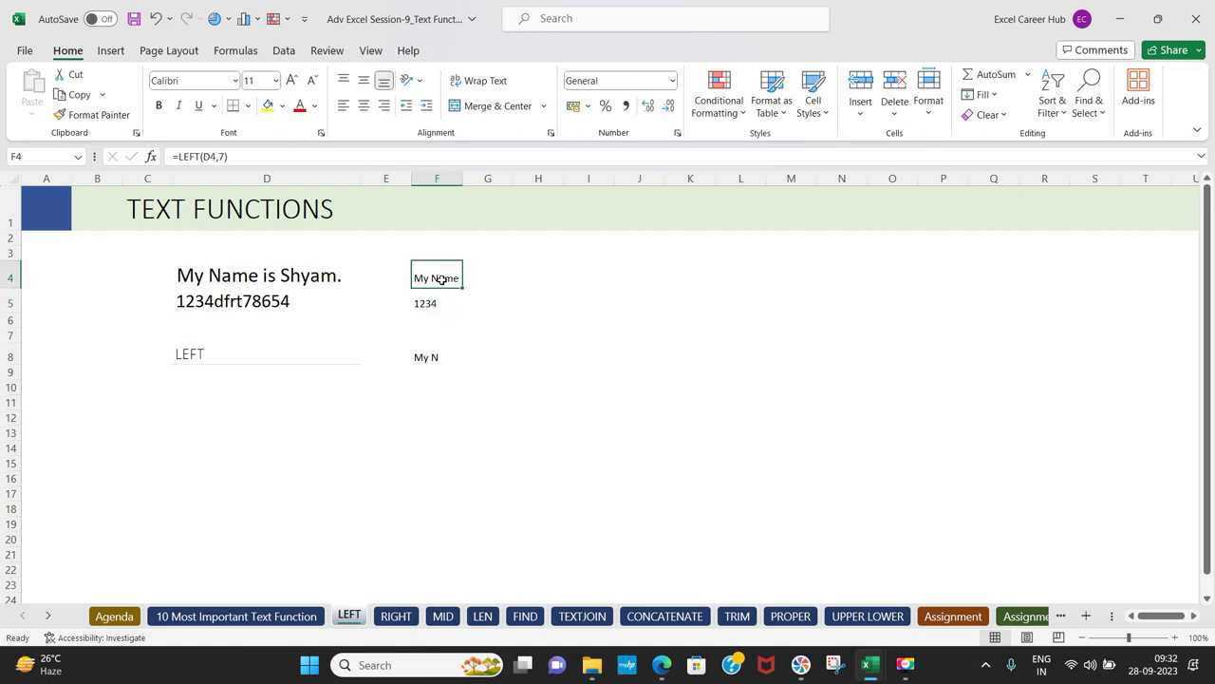
key("Delete")
type("=le")
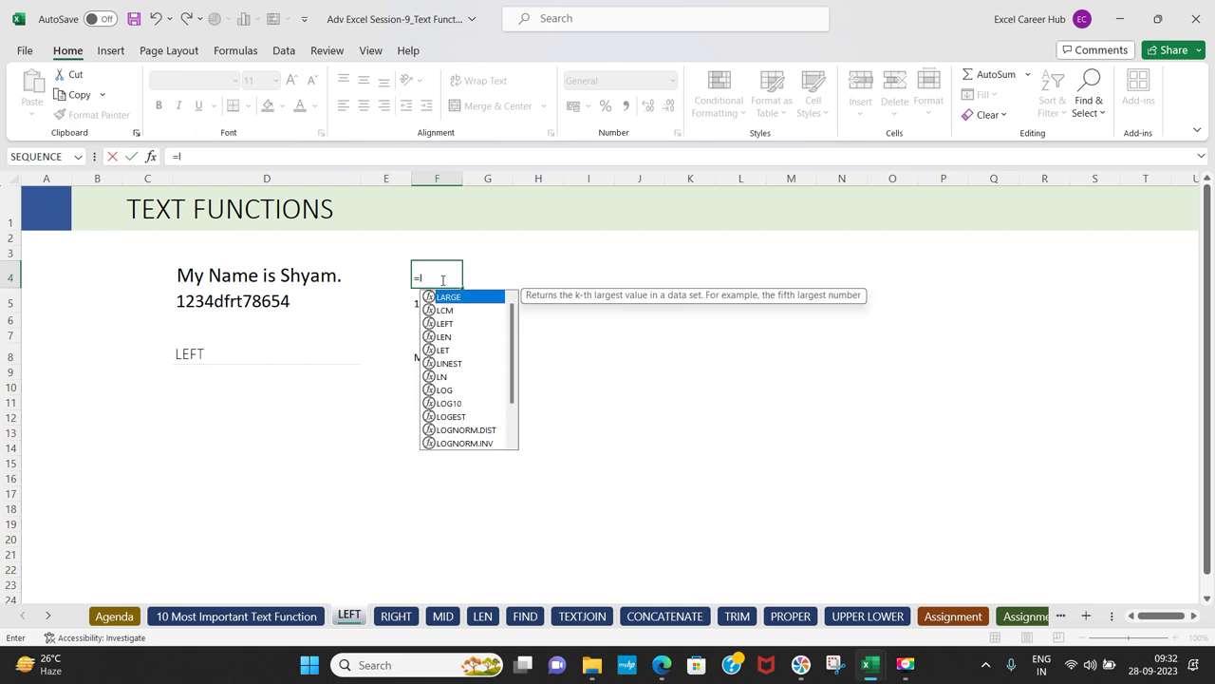
type("ft")
key("Tab")
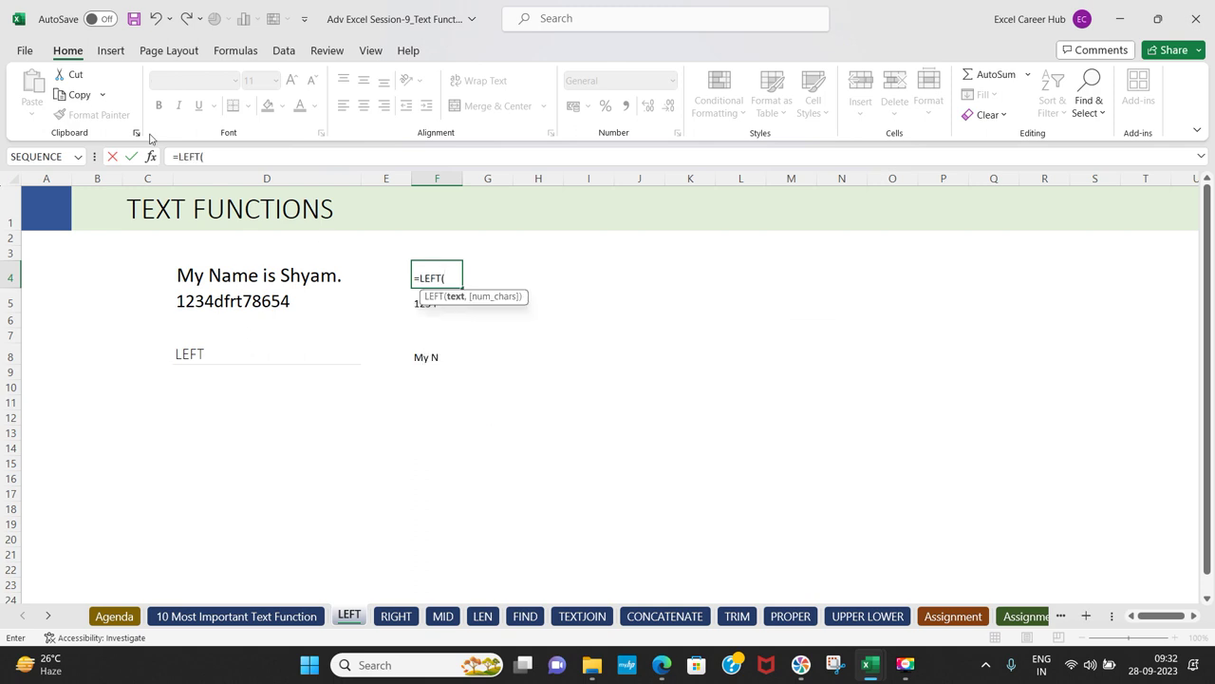
left_click(151, 157)
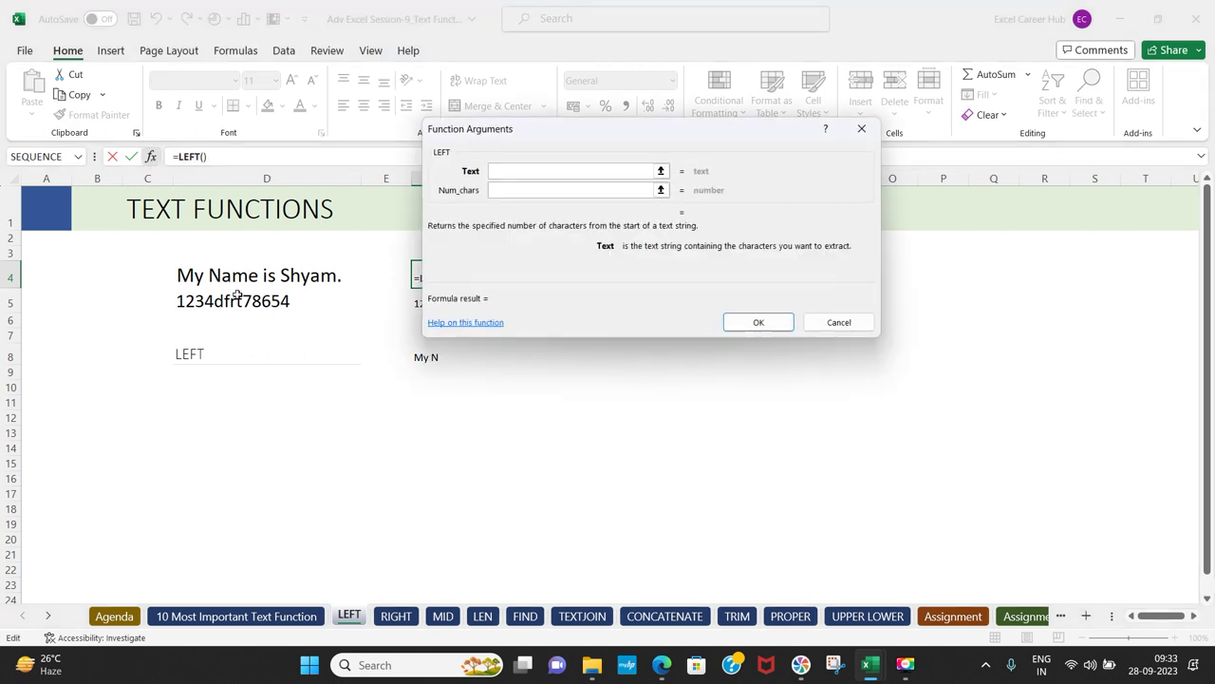
left_click(269, 275)
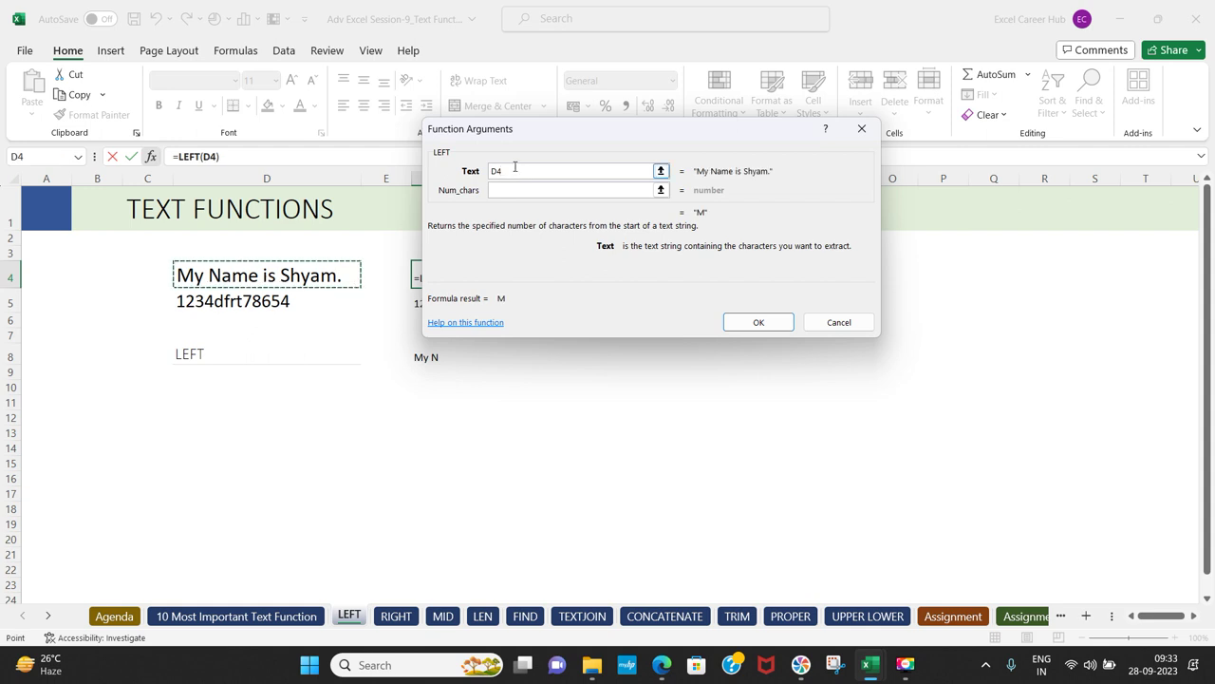
left_click(504, 193)
left_click(510, 194)
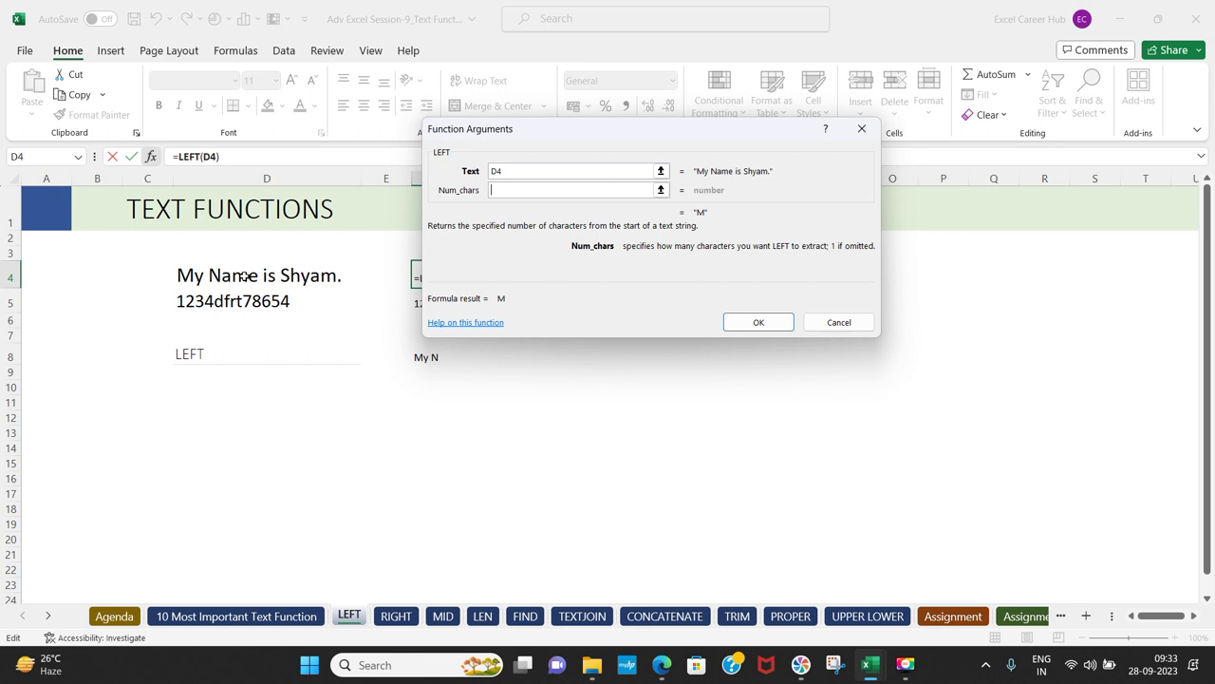
type("7")
key("BackSpace")
type("6")
key("BackSpace")
type("7")
left_click(784, 322)
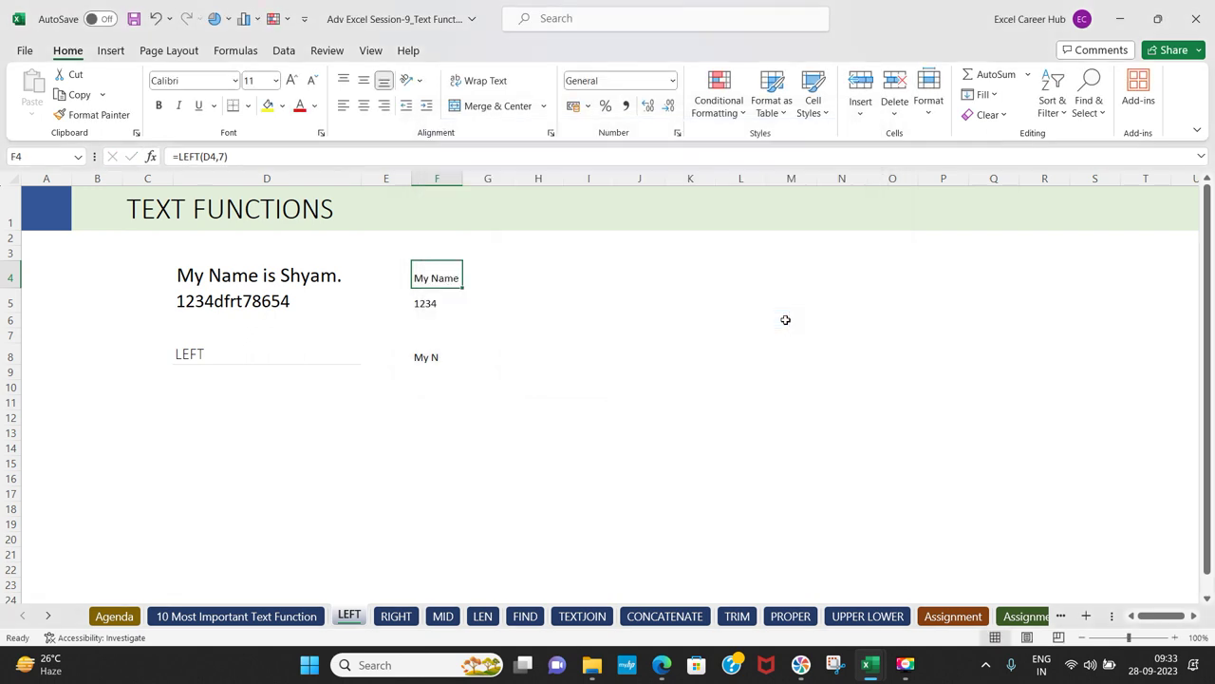
left_click(565, 337)
left_click(436, 277)
Clear I4 on the RIGHT sheet, paste 1234dfrt78654 from LEFT into D5, and autofit column D
left_click(391, 617)
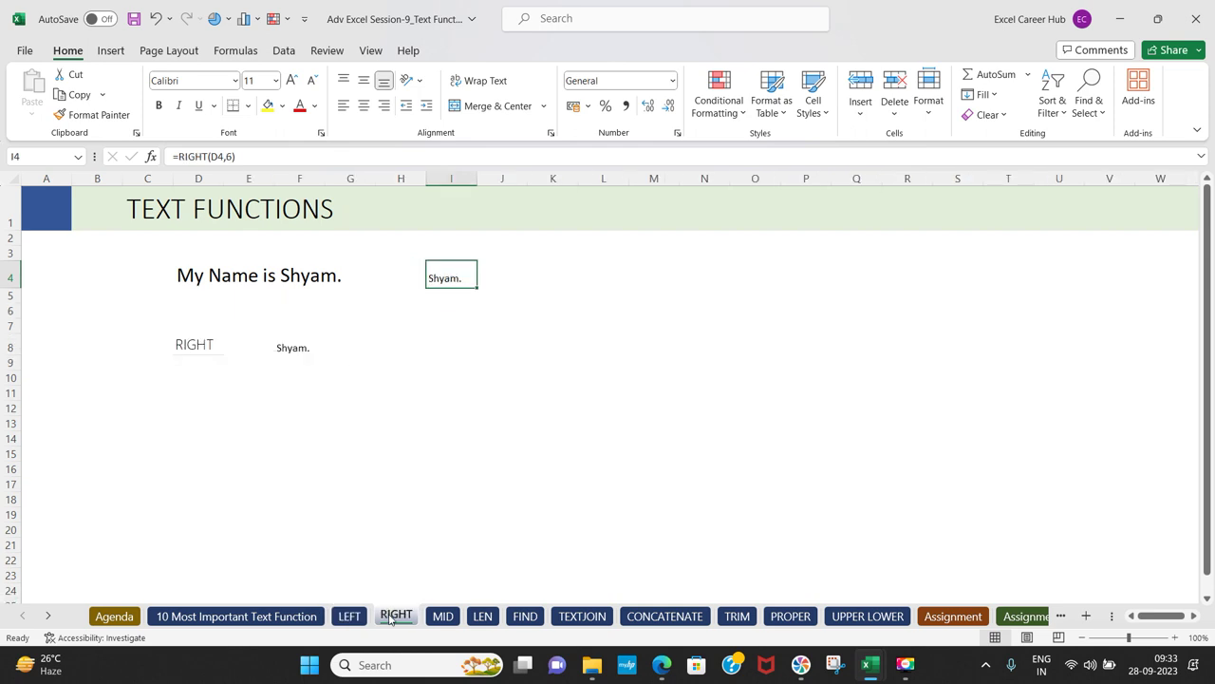
key("Delete")
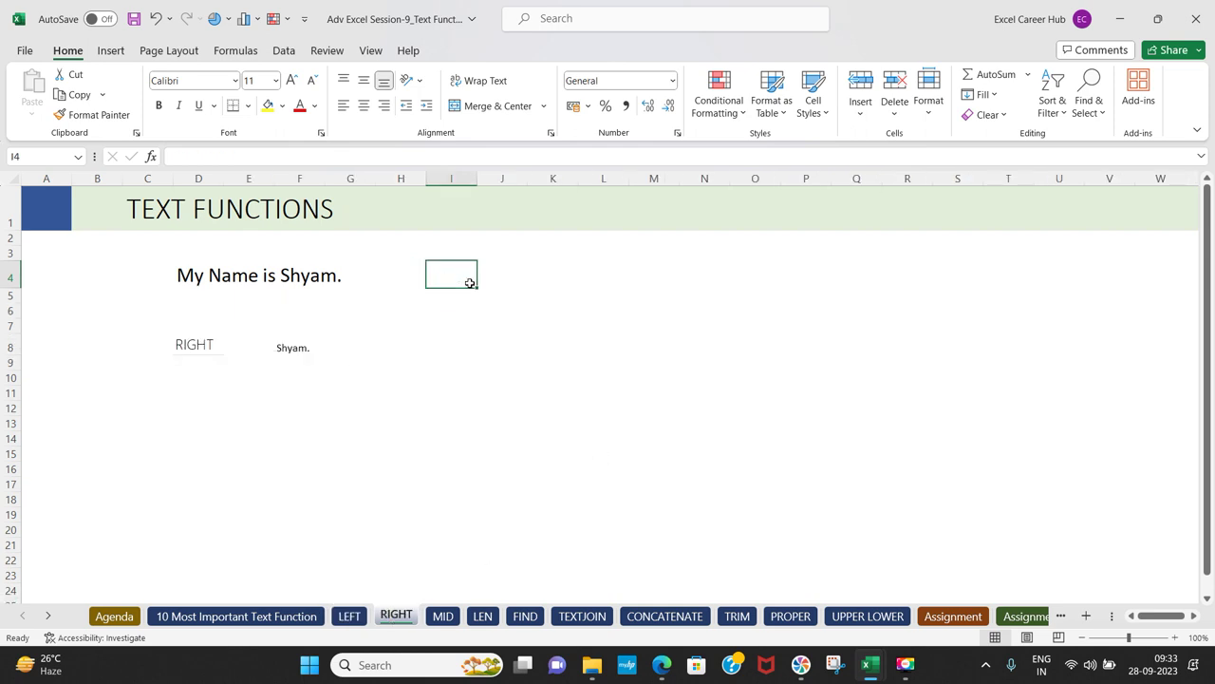
left_click(350, 616)
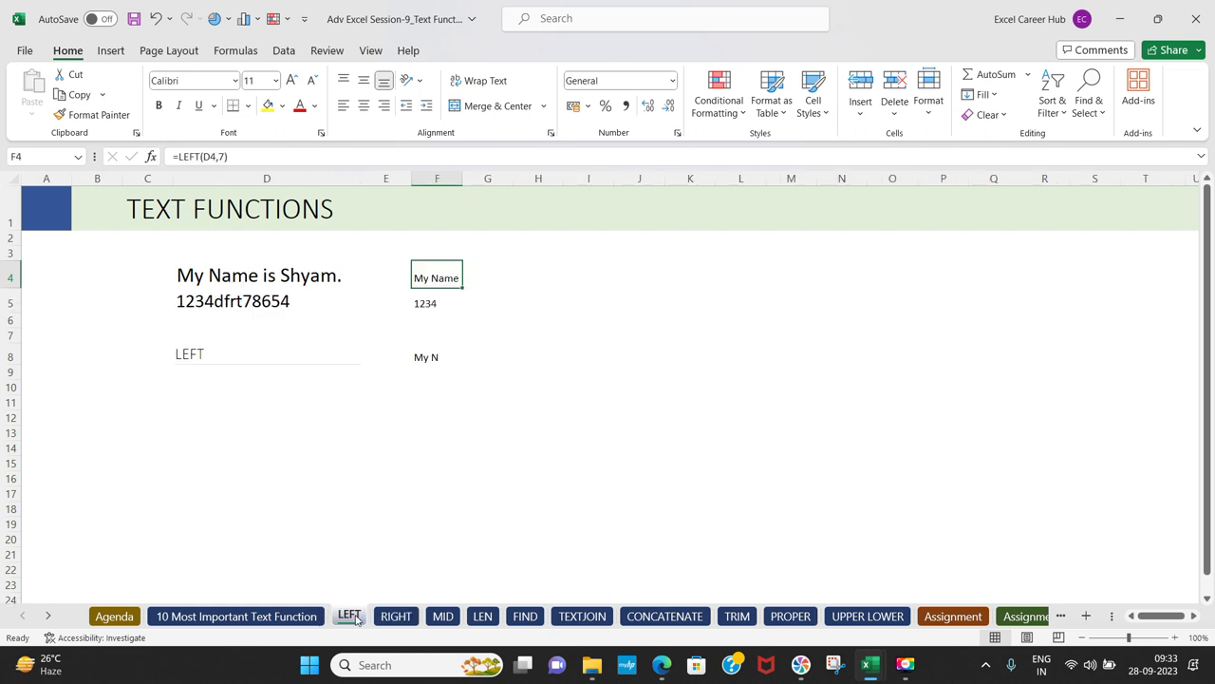
left_click(272, 302)
key("ctrl+c")
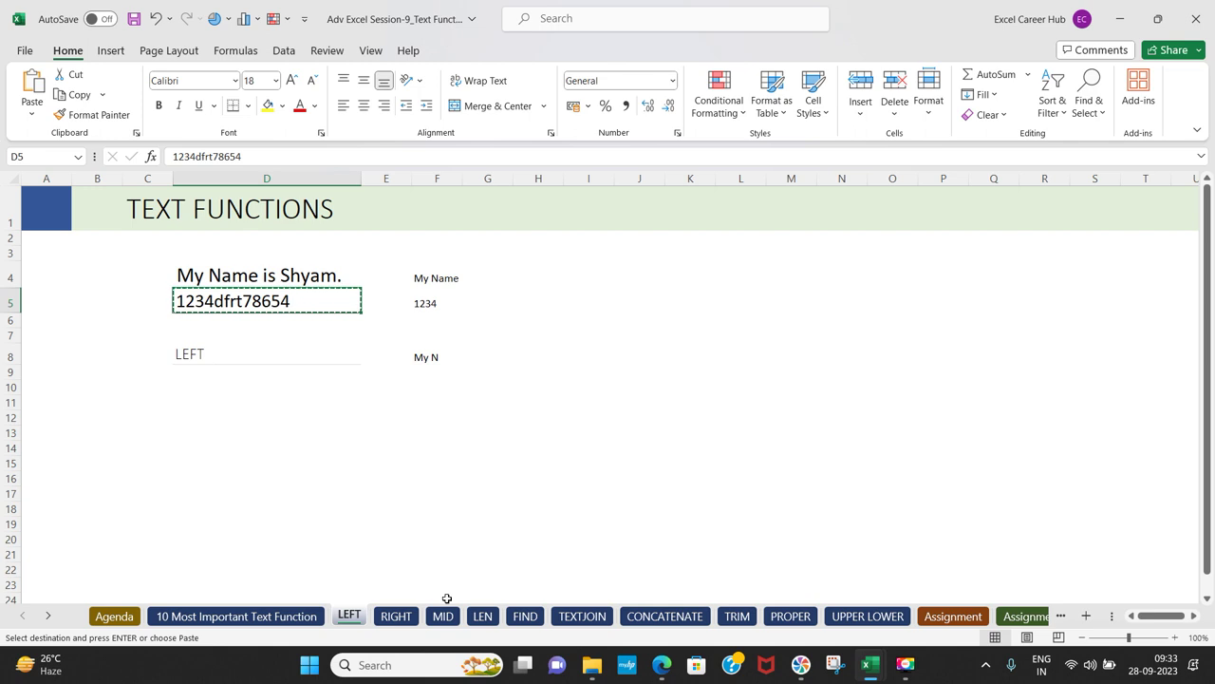
left_click(396, 615)
left_click(298, 296)
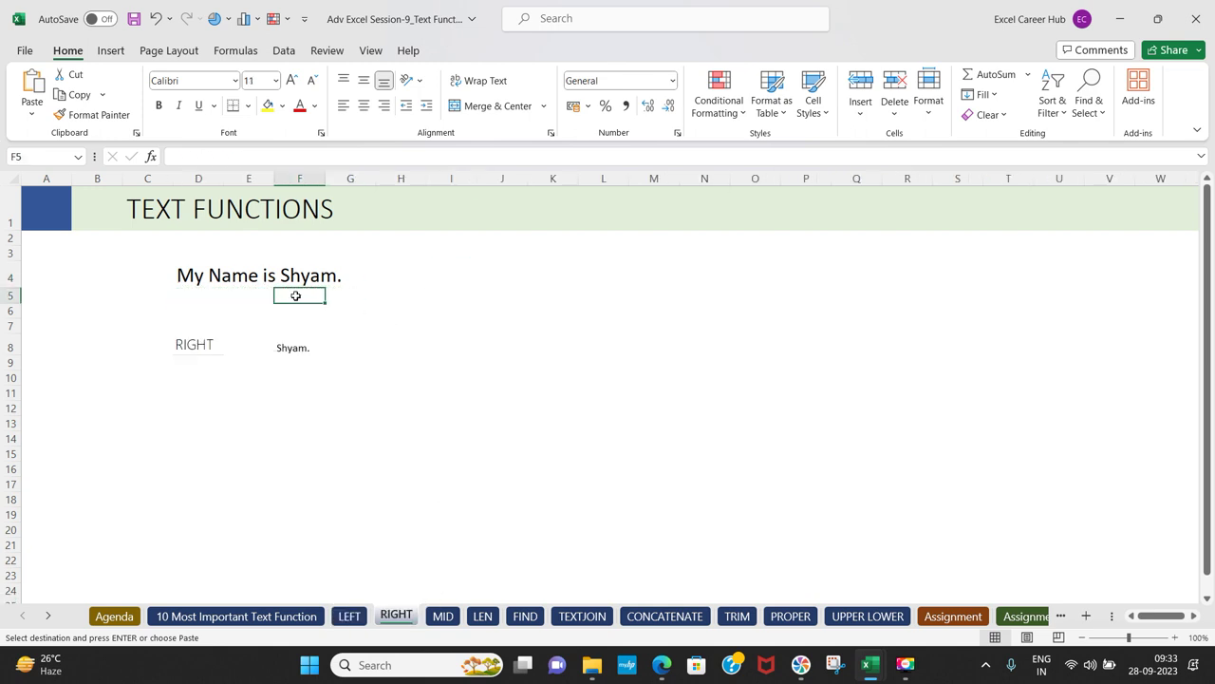
left_click(215, 294)
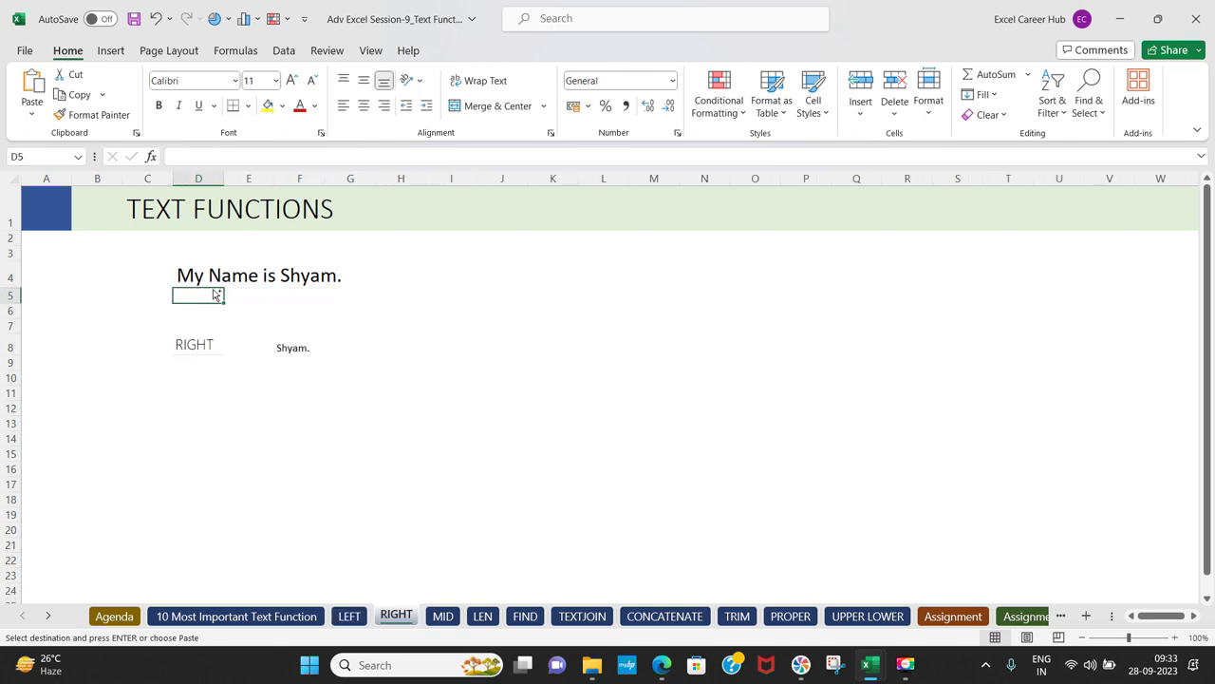
key("ctrl+v")
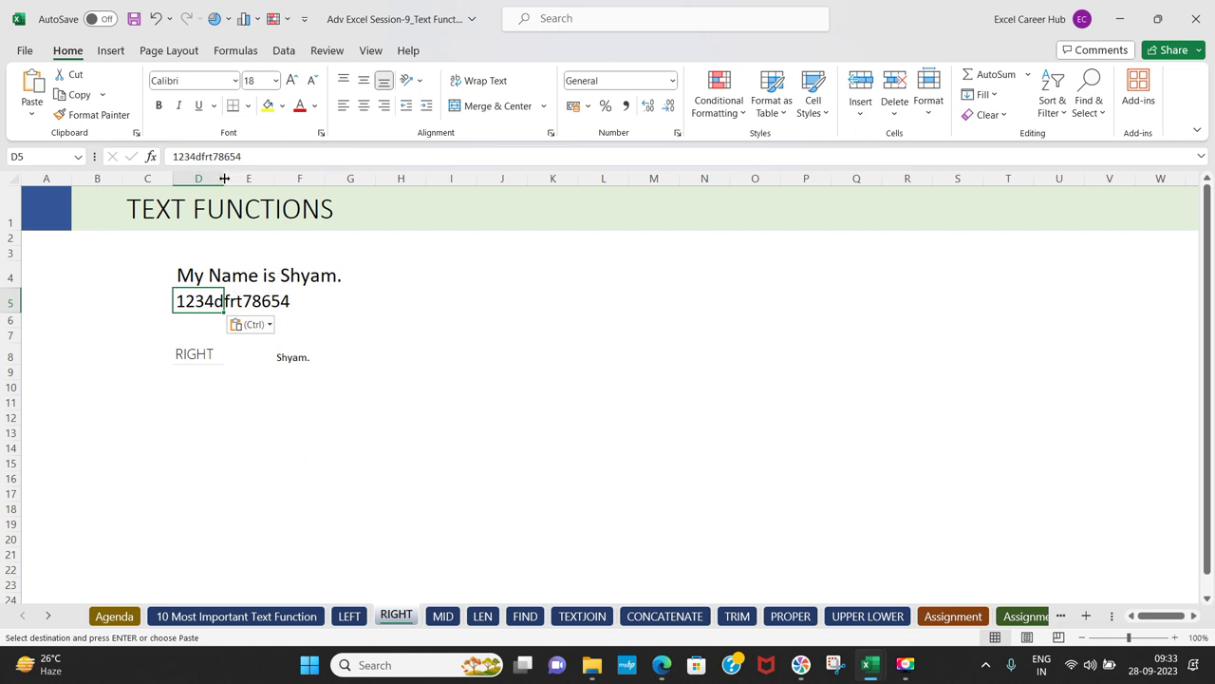
double_click(224, 179)
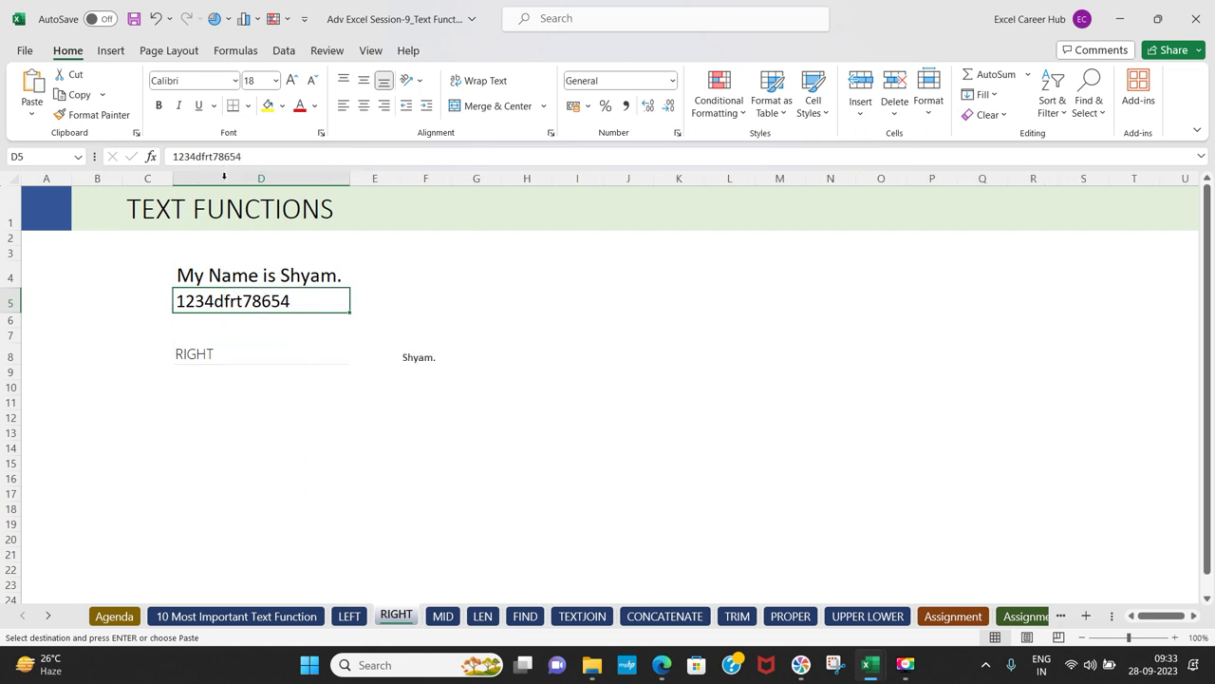
Enter =RIGHT(D5,5) in F5 so it returns 78654
left_click(421, 275)
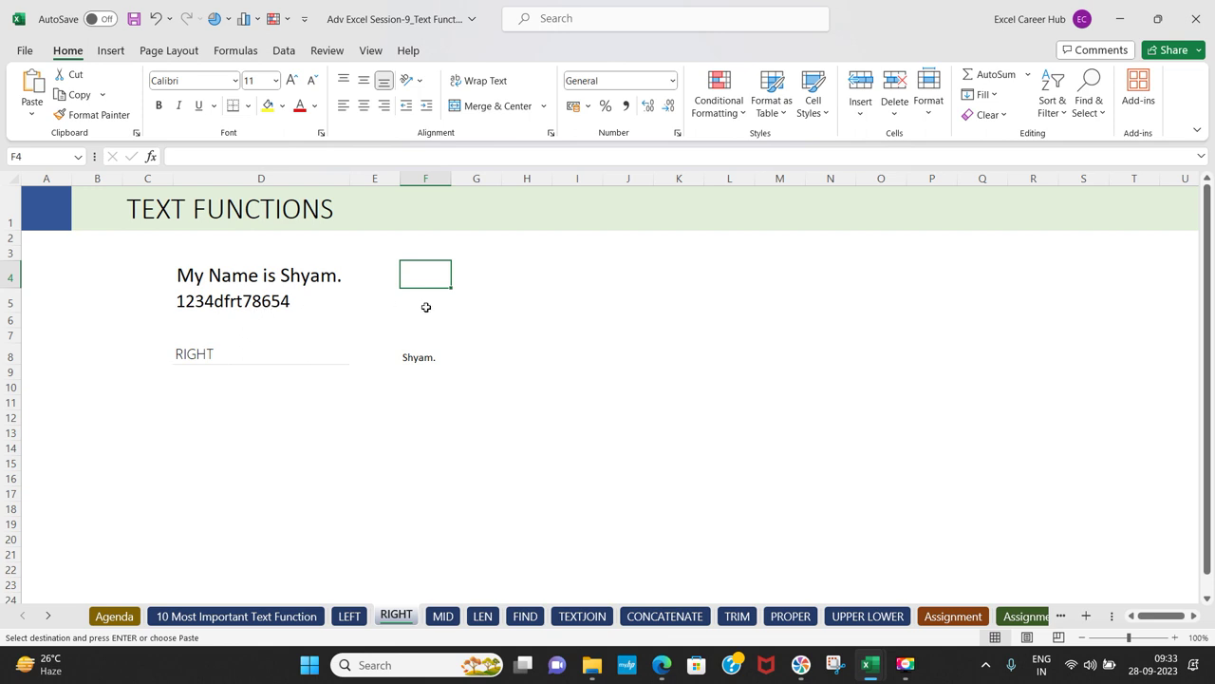
left_click(437, 301)
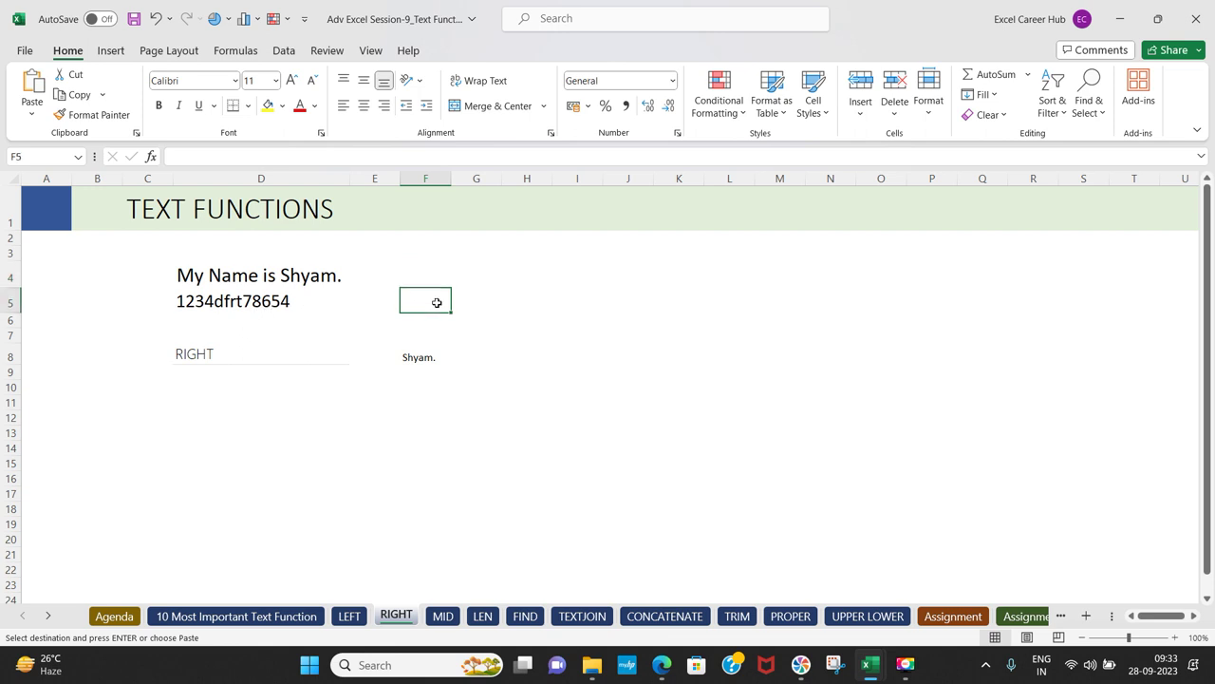
type("=l")
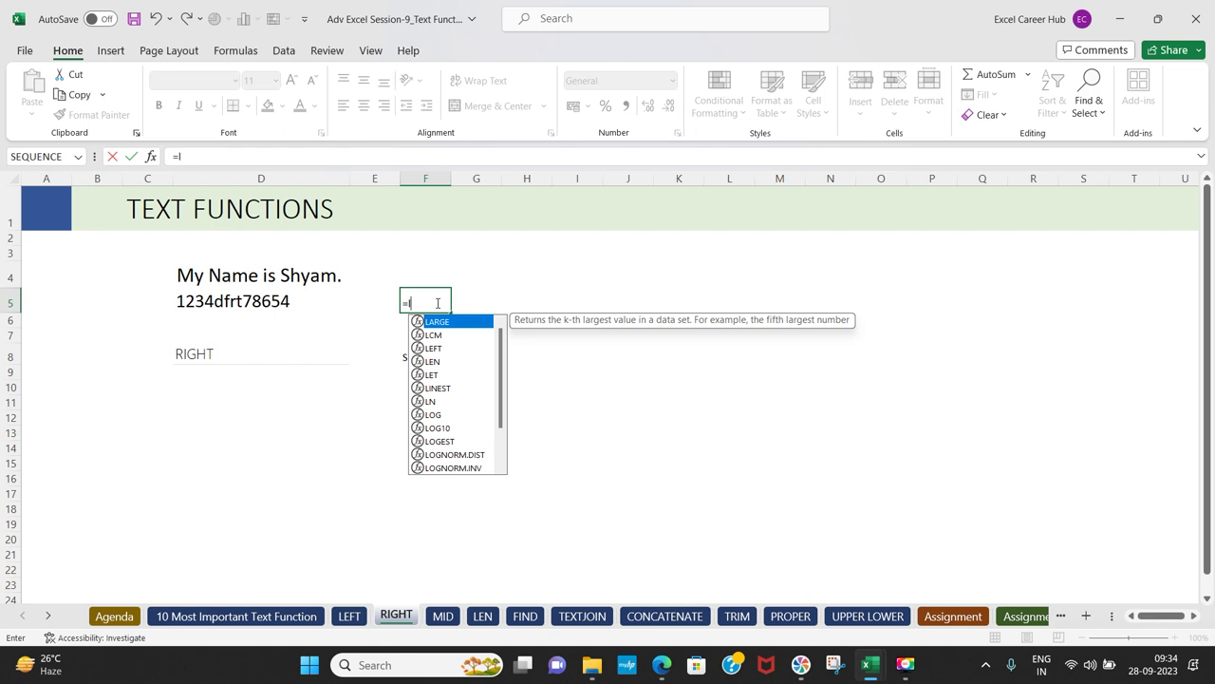
key("BackSpace")
type("ri")
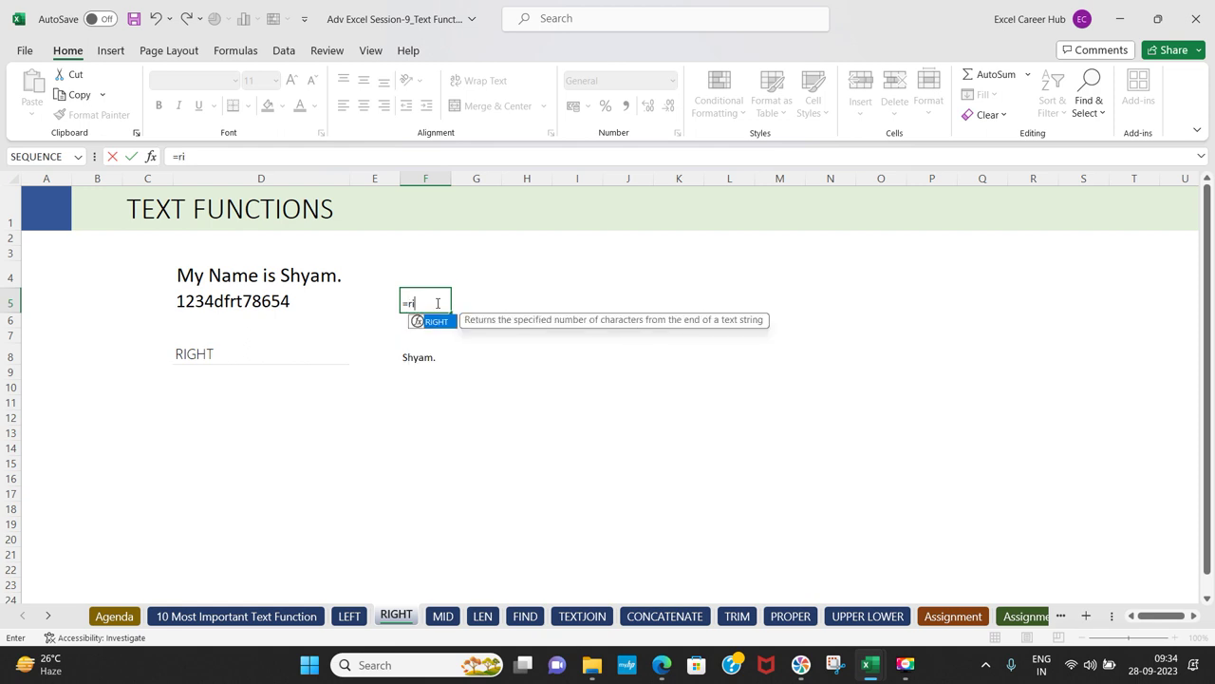
type("gh")
key("Tab")
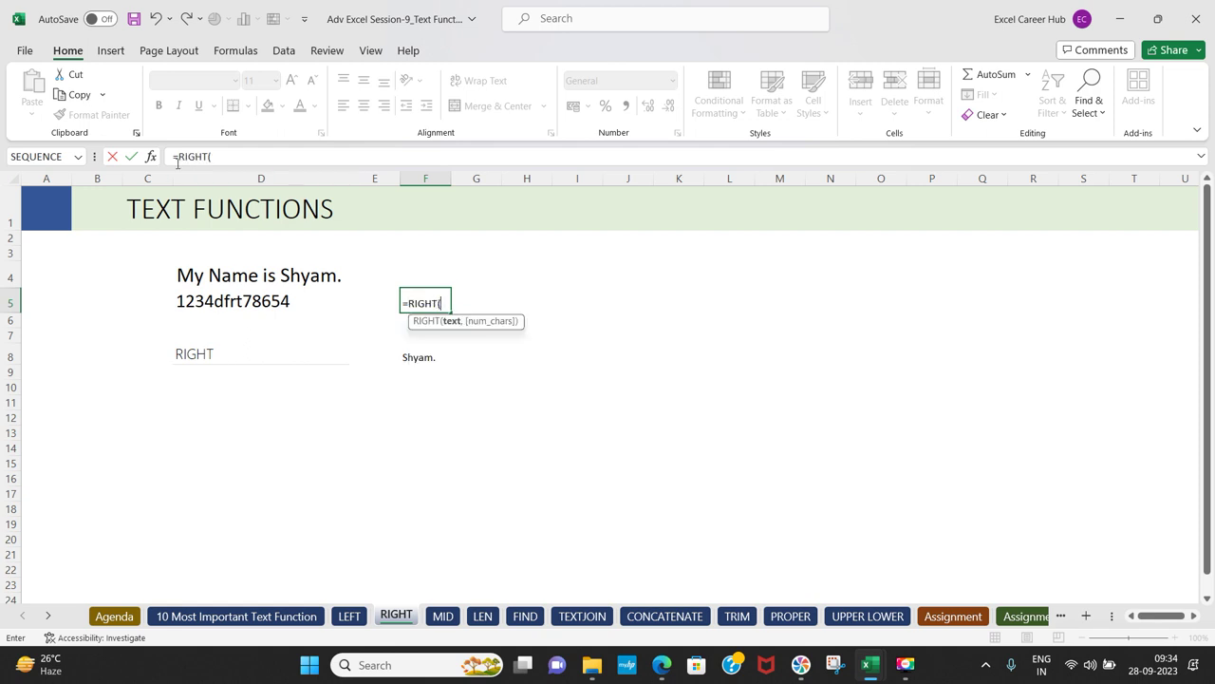
left_click(151, 158)
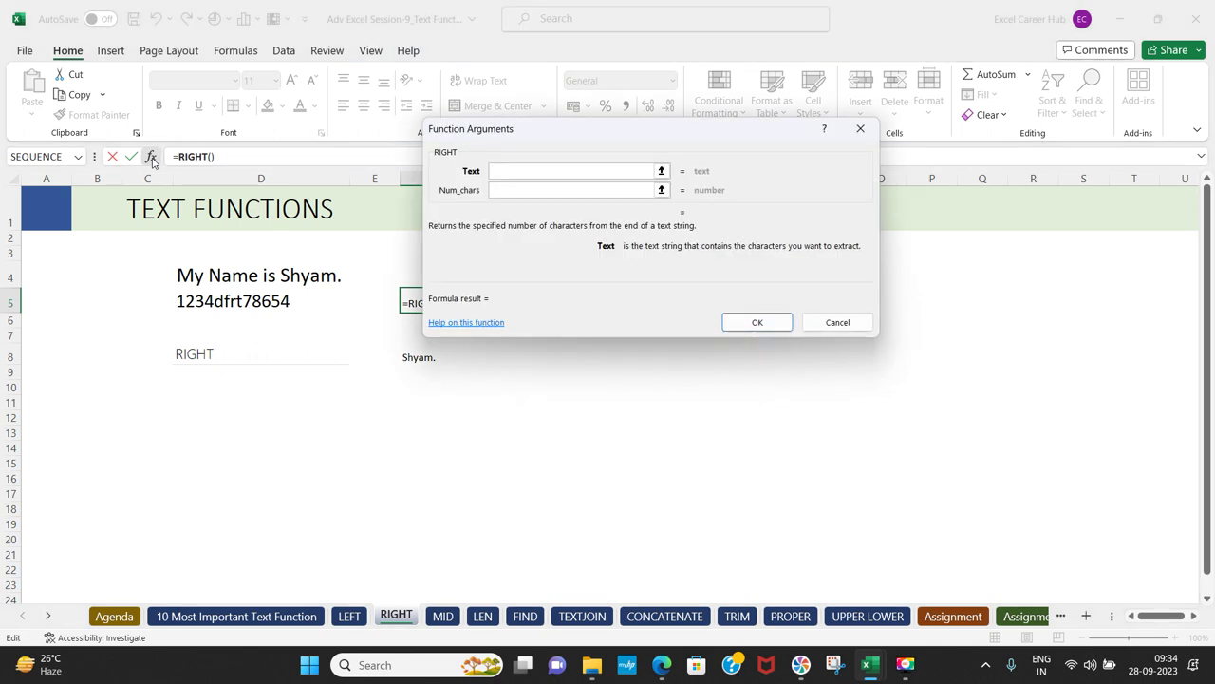
left_click(257, 304)
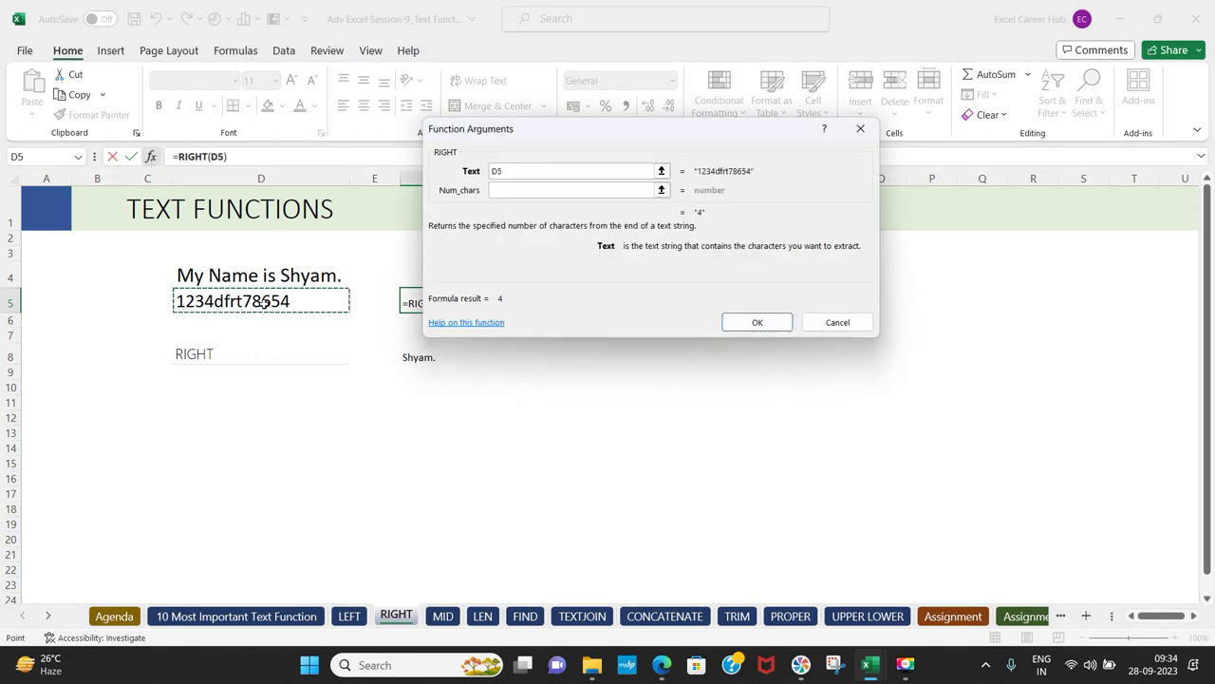
left_click(501, 192)
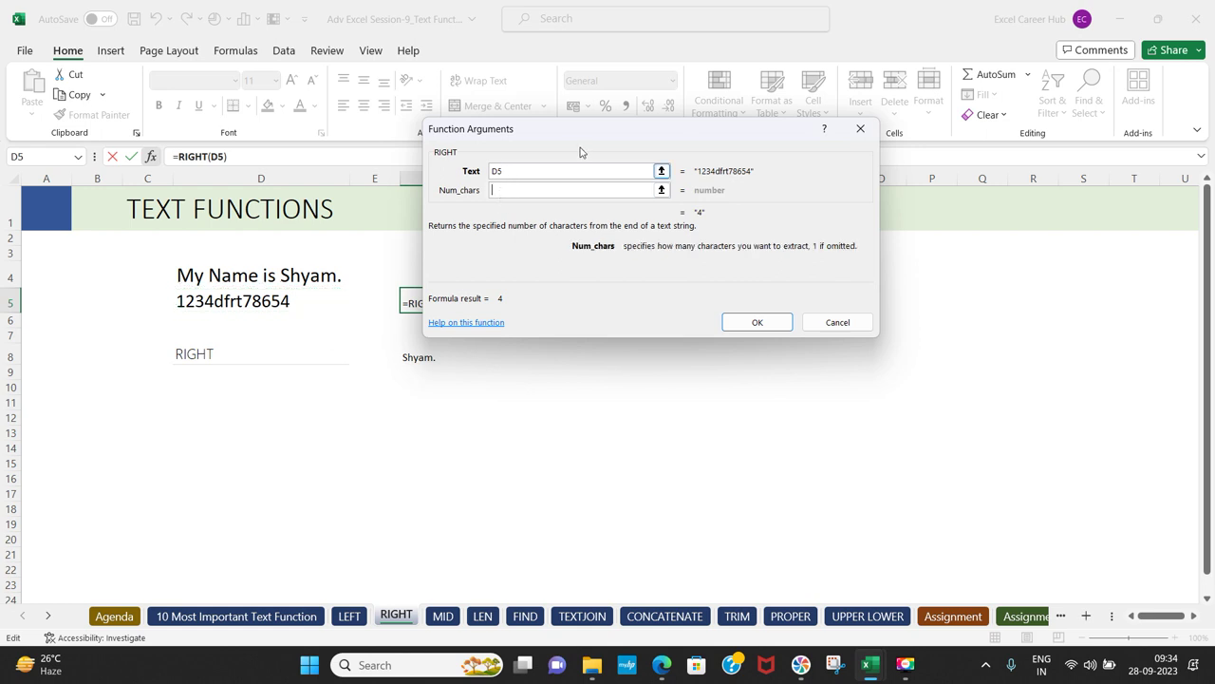
left_click_drag(545, 141, 824, 99)
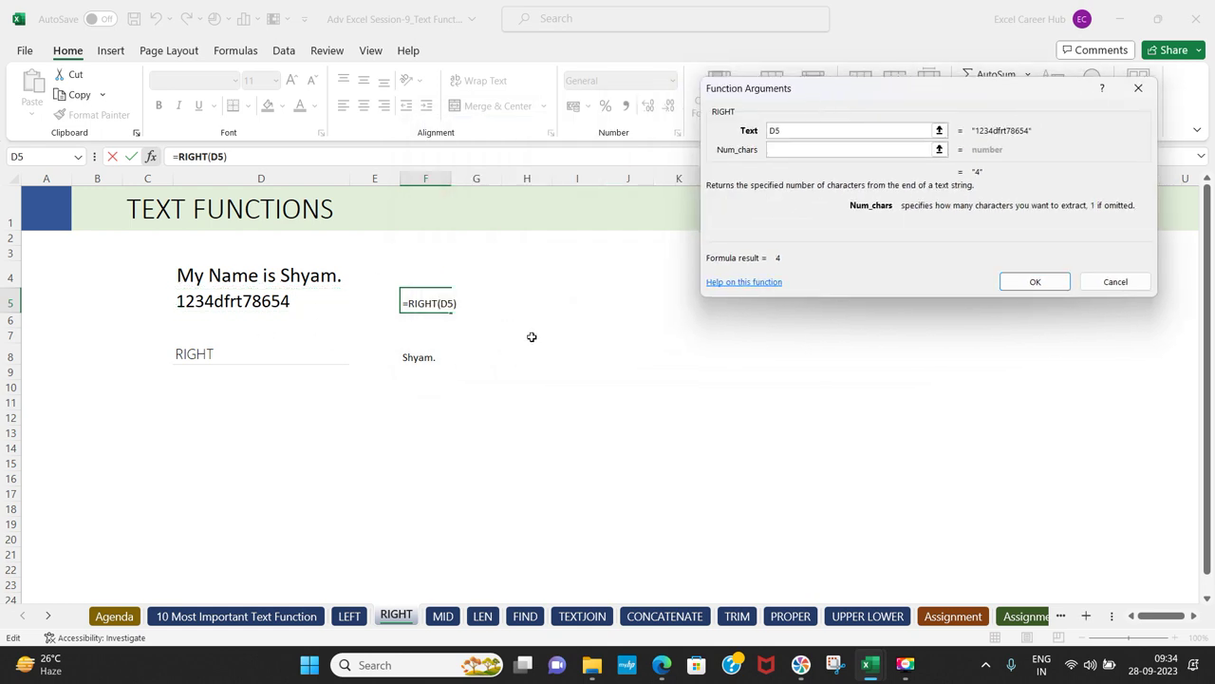
type("5")
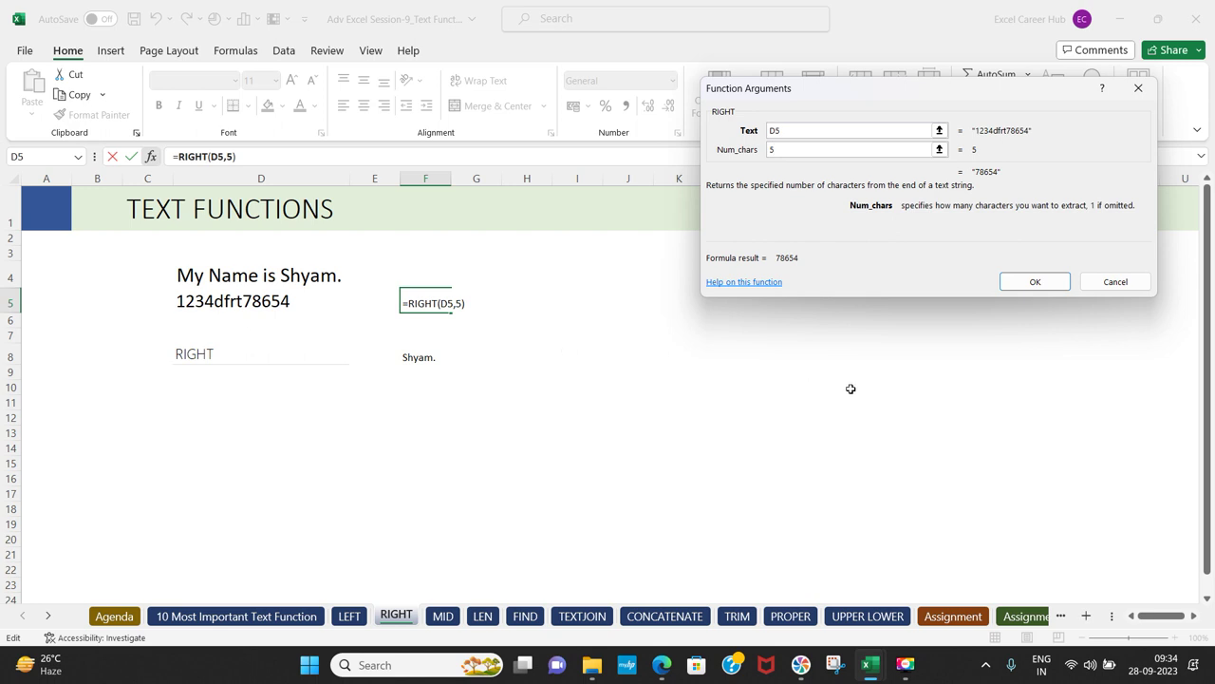
left_click(1032, 283)
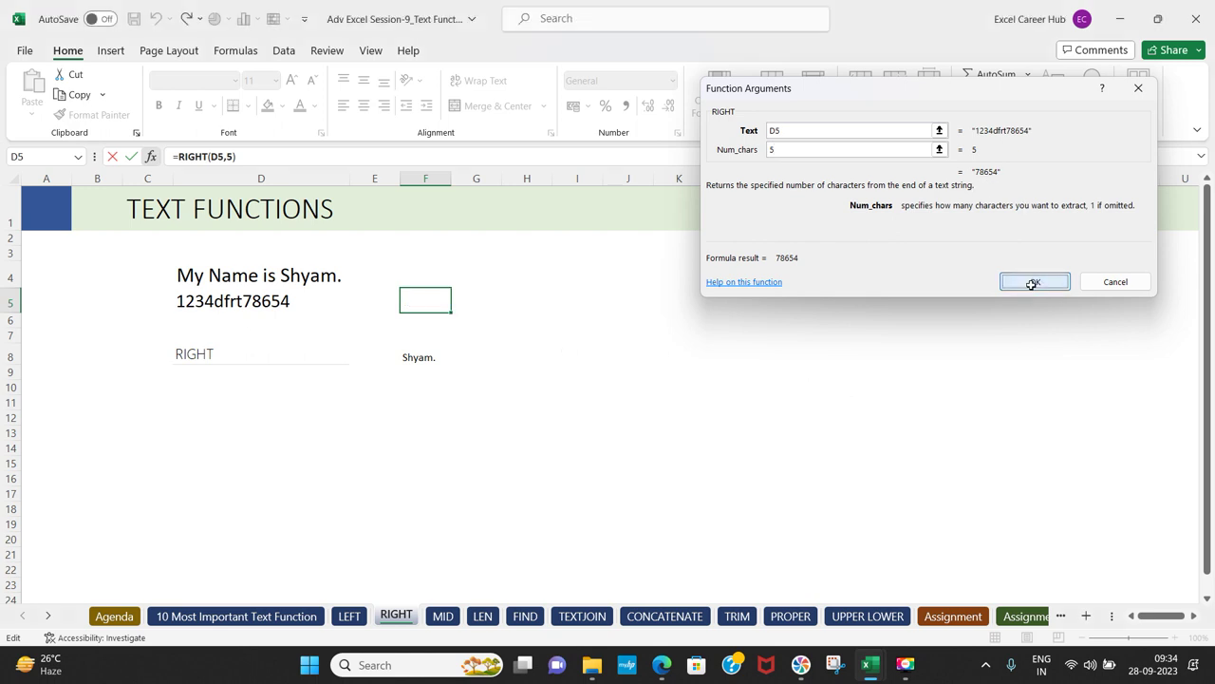
Enlarge column F to font size 18 and clear the old result in F8
left_click(424, 178)
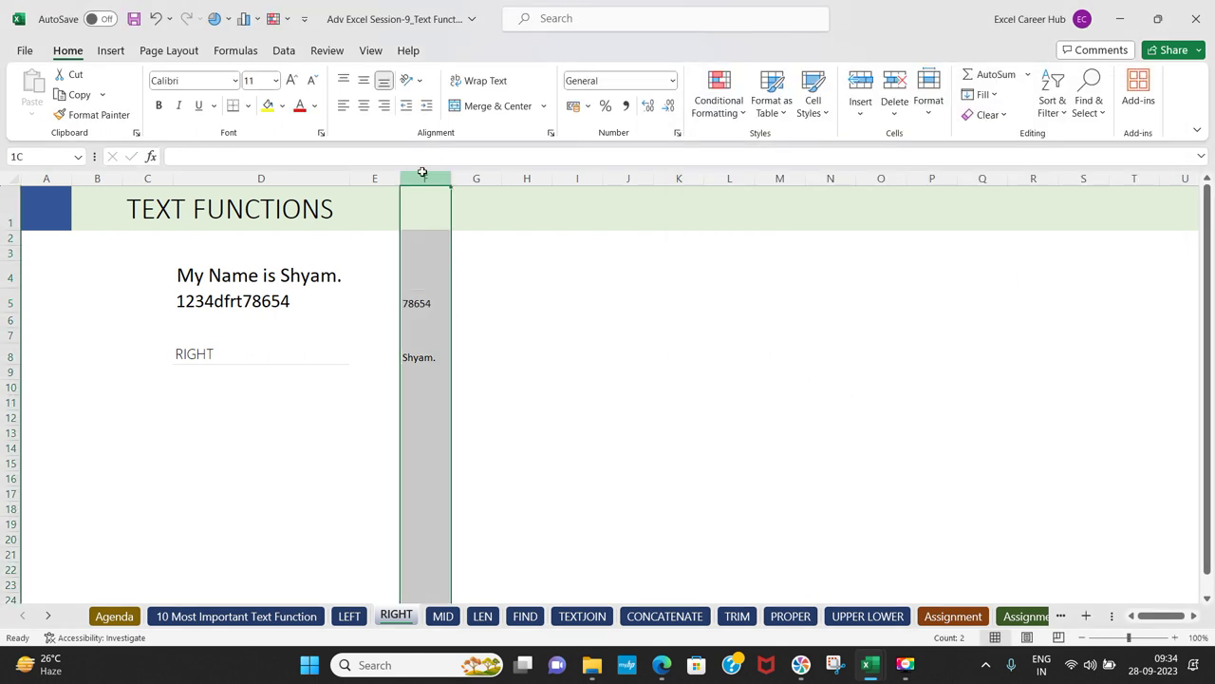
left_click(291, 80)
left_click(291, 79)
left_click(291, 80)
left_click(291, 80)
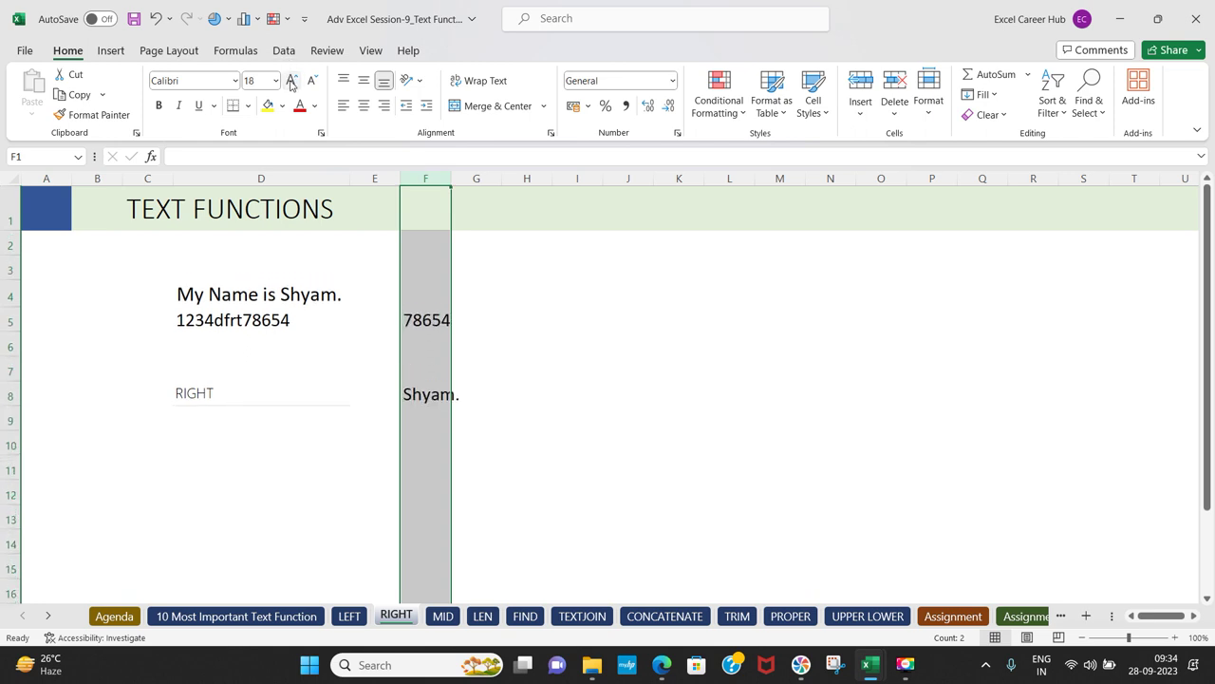
left_click(421, 299)
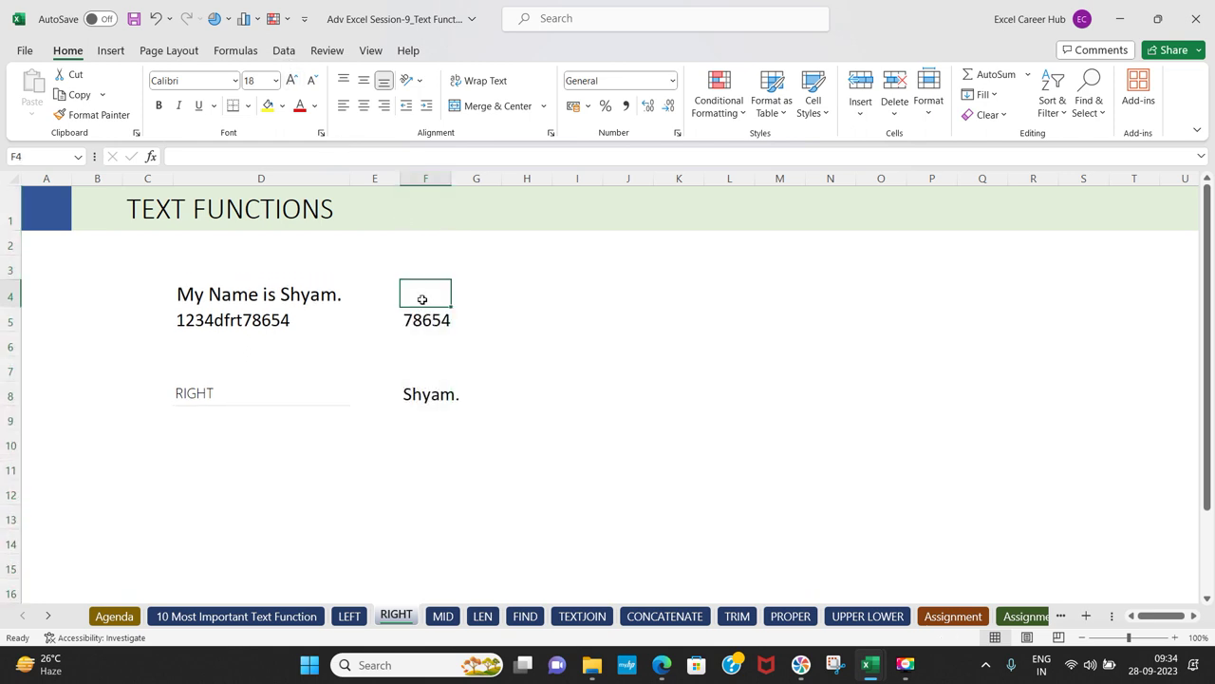
left_click(422, 392)
key("Delete")
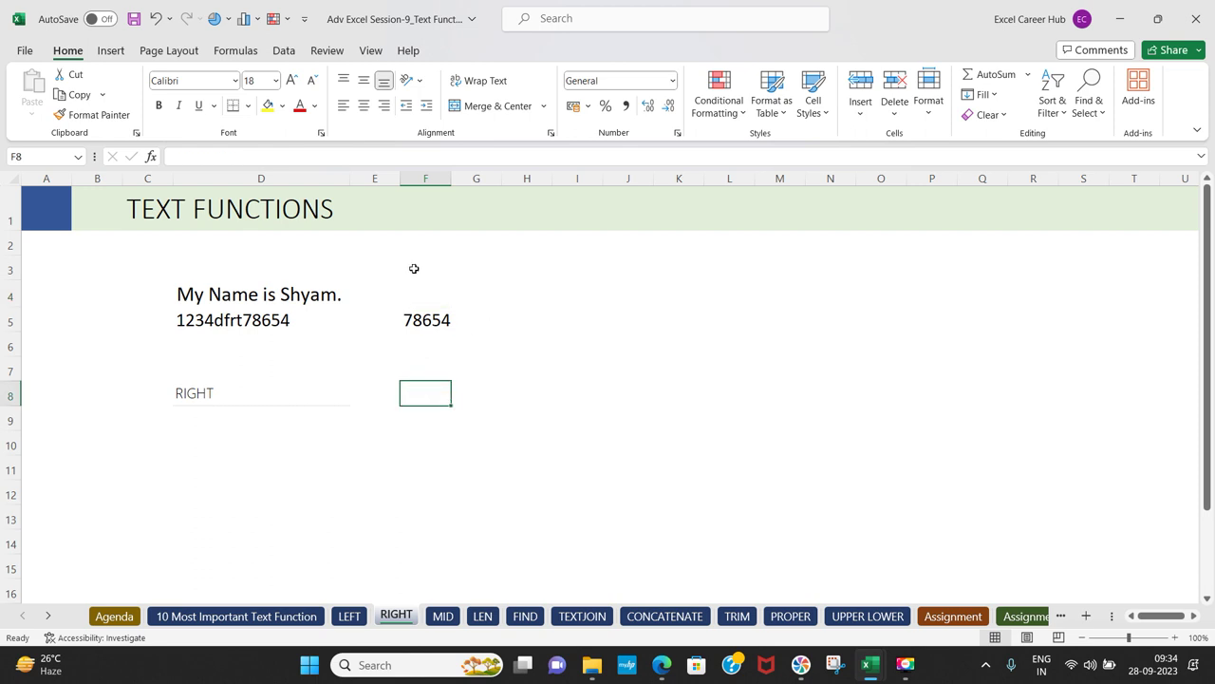
Enter =RIGHT(D4,6) in F4 to return Shyam. and autofit column F
left_click(435, 302)
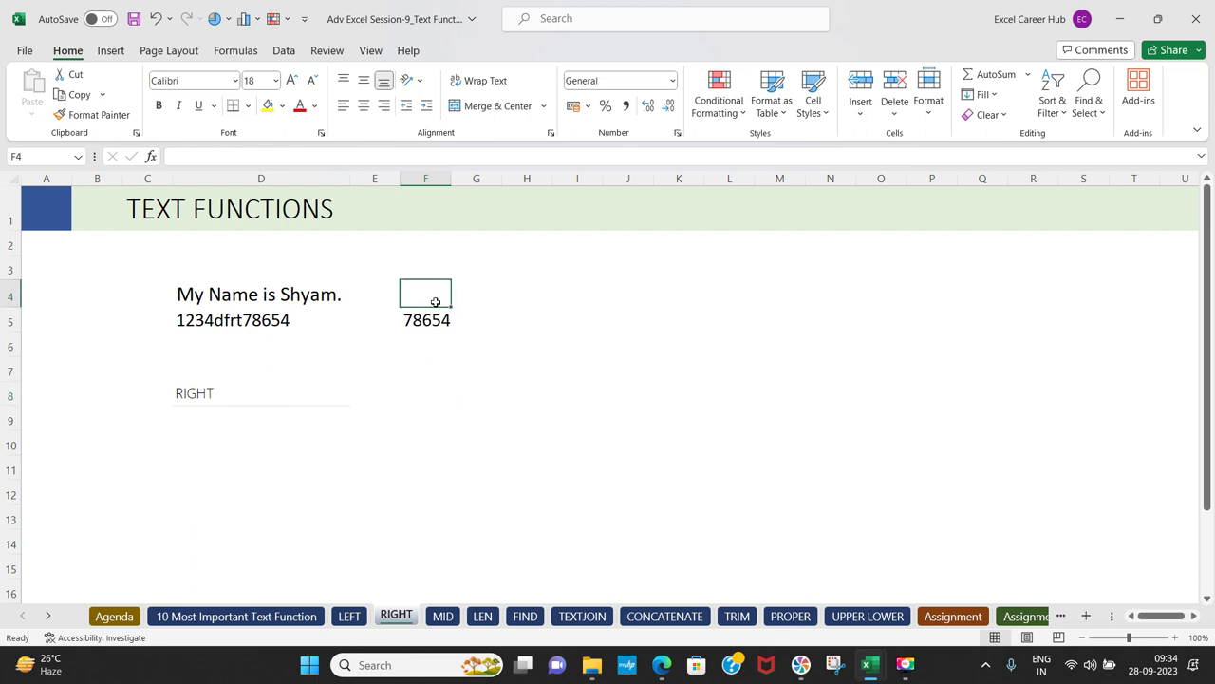
type("=rig")
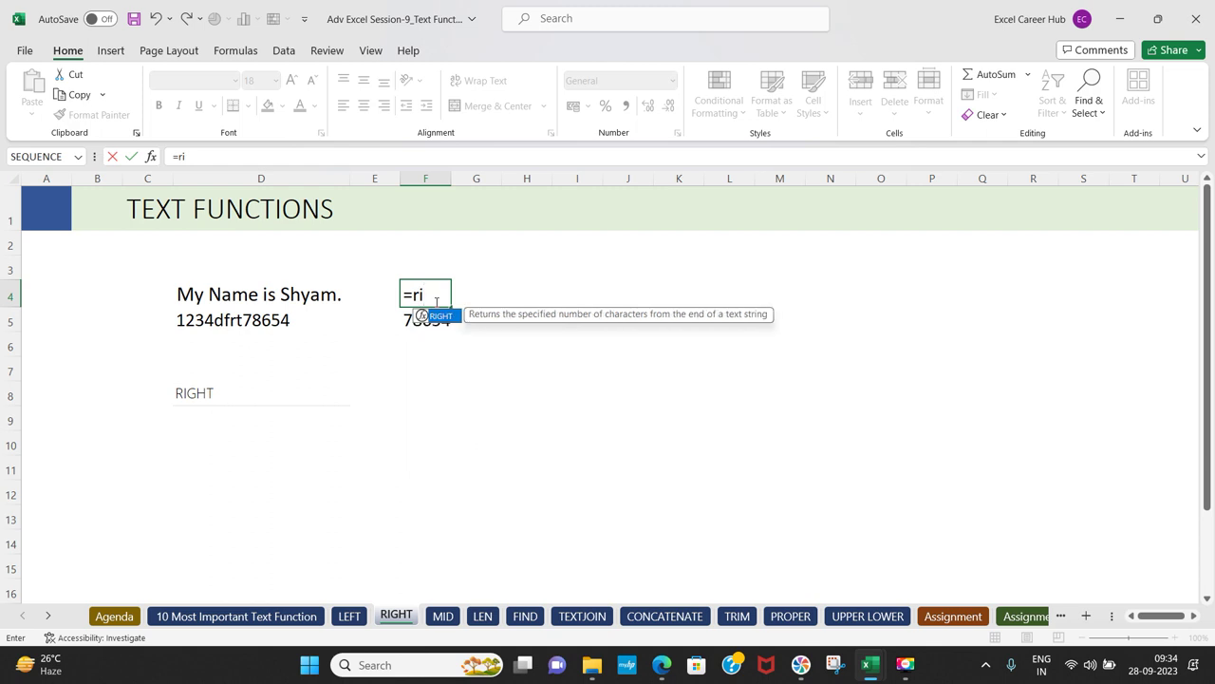
type("ht")
key("Tab")
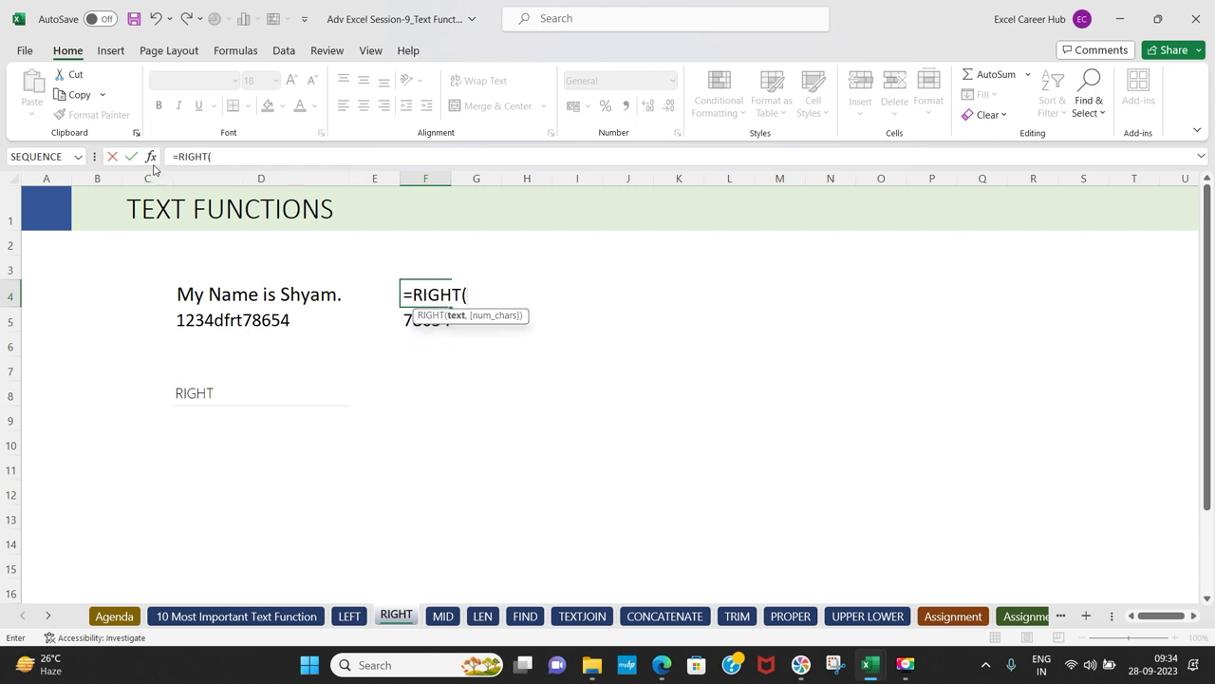
left_click(150, 156)
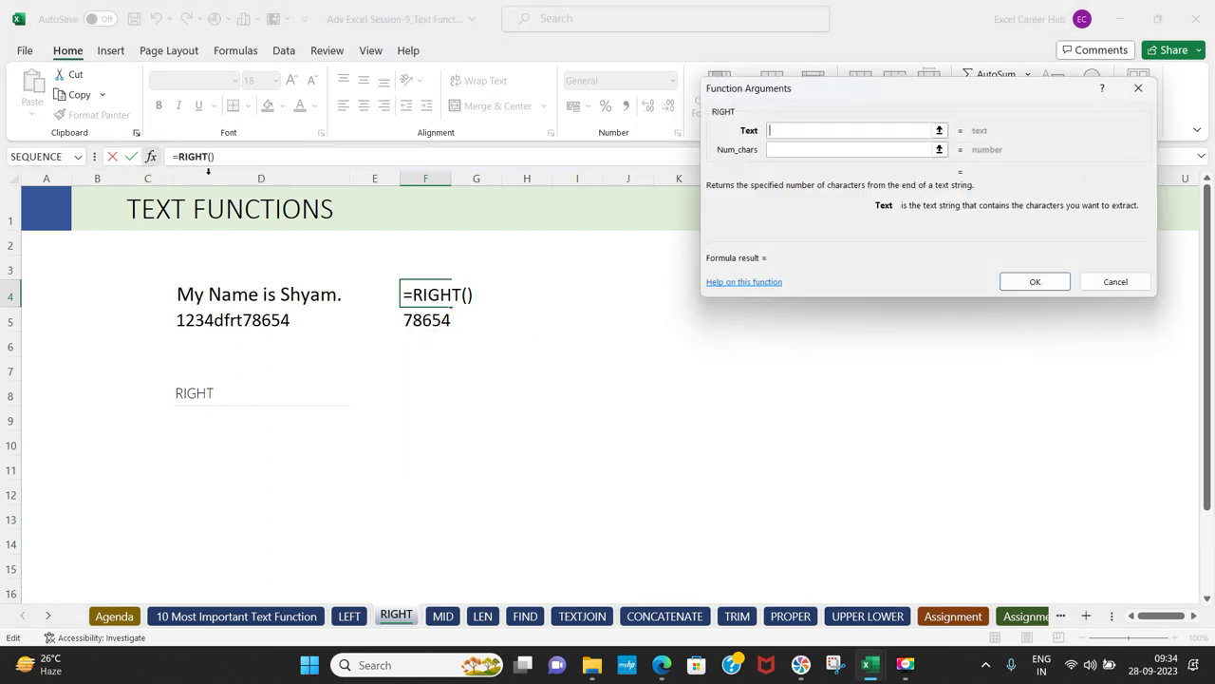
left_click(230, 300)
left_click(808, 149)
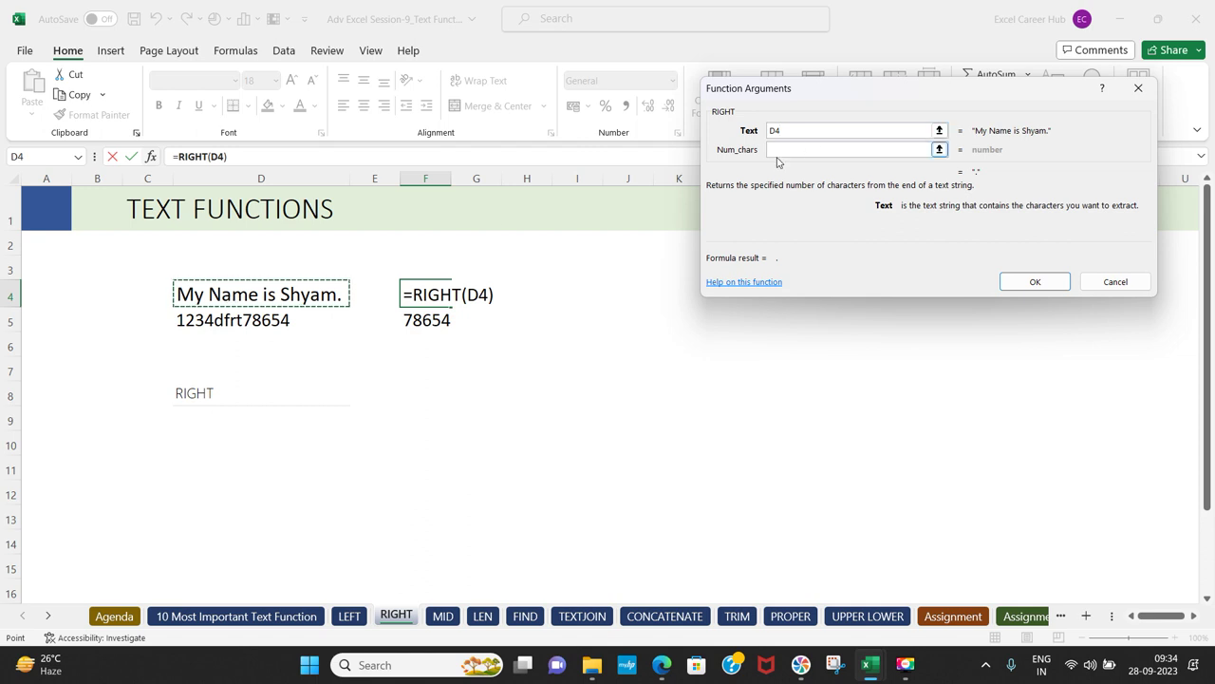
left_click(780, 149)
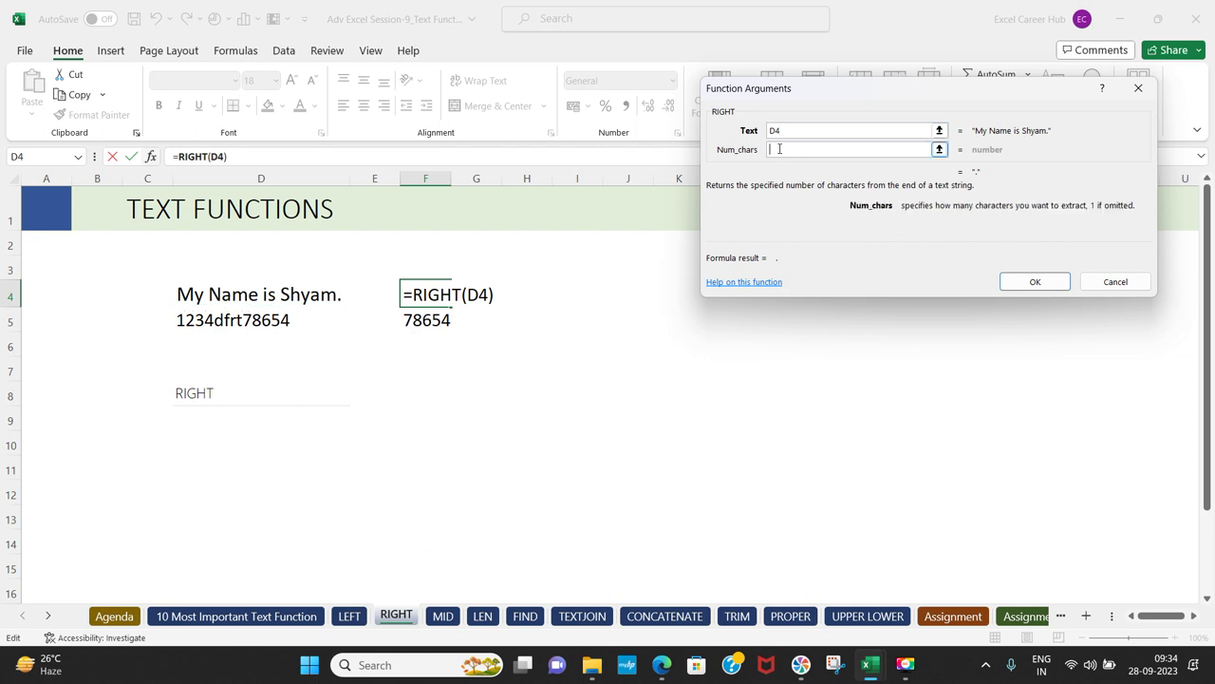
type("6")
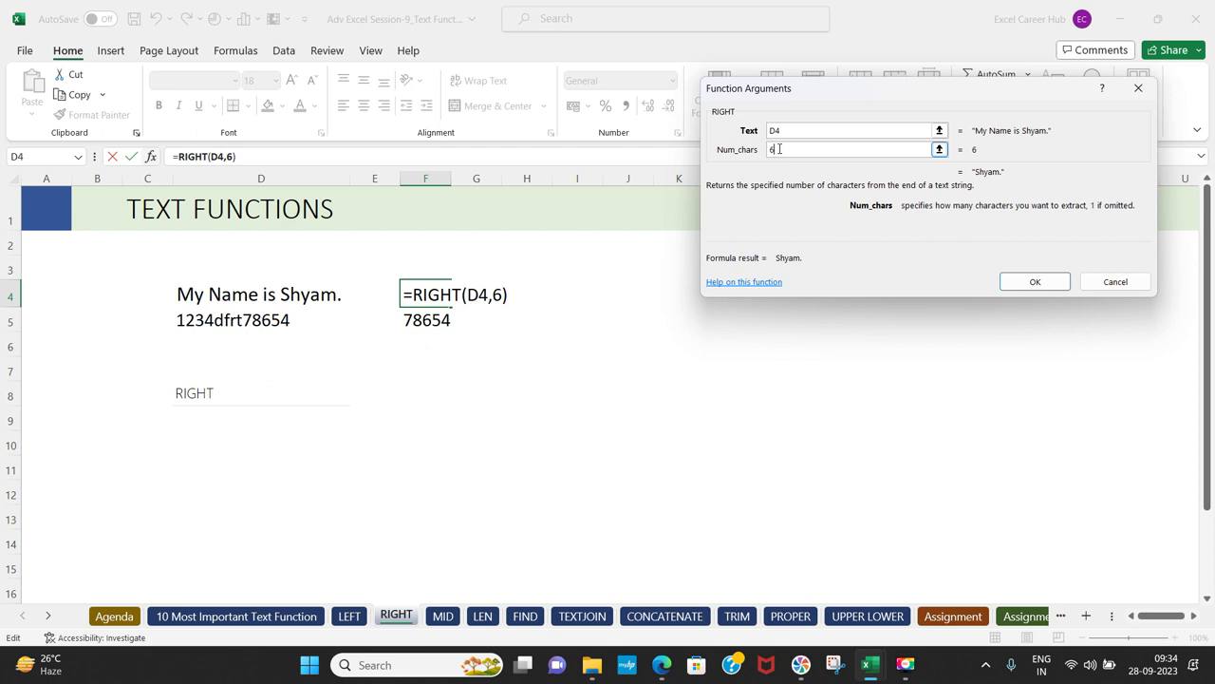
left_click(1016, 283)
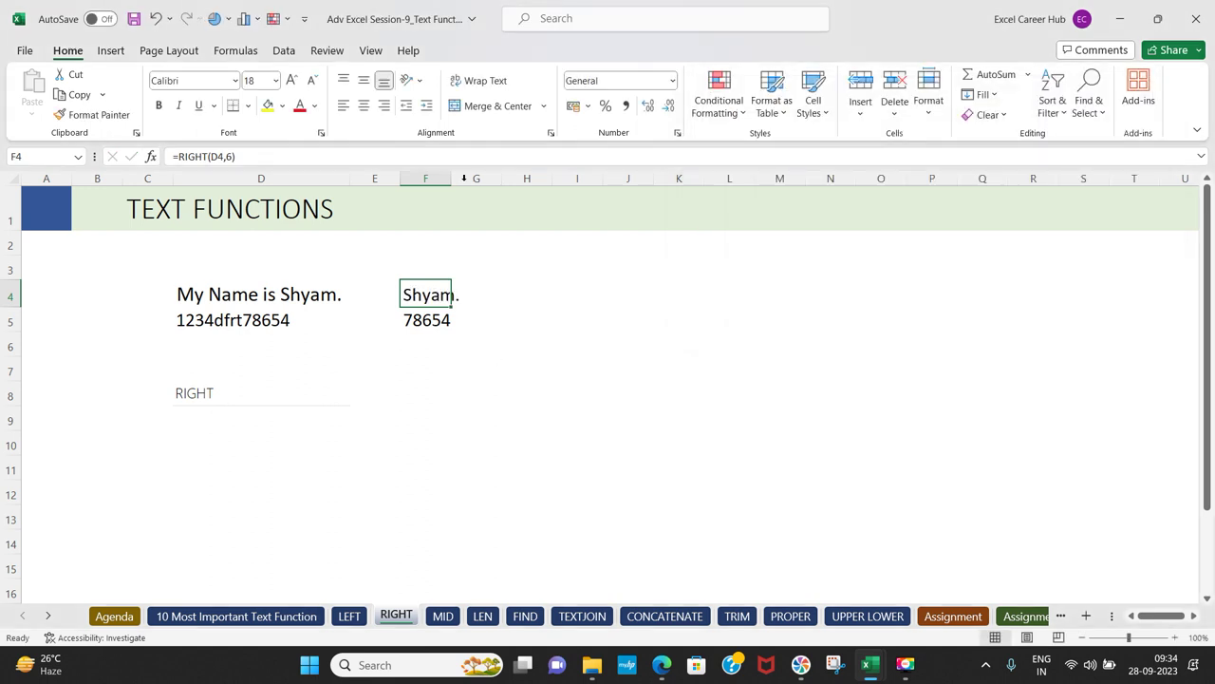
double_click(450, 172)
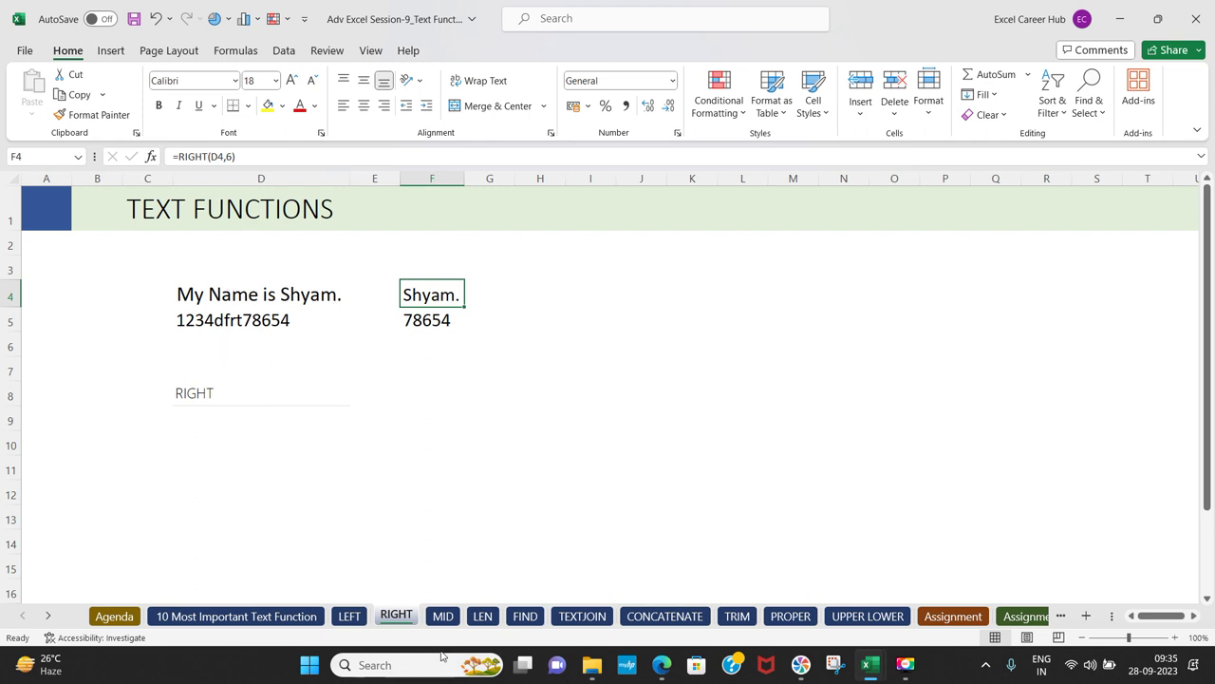
Copy 1234dfrt78654 from D5 on the RIGHT sheet into D5 on the MID sheet
left_click(453, 622)
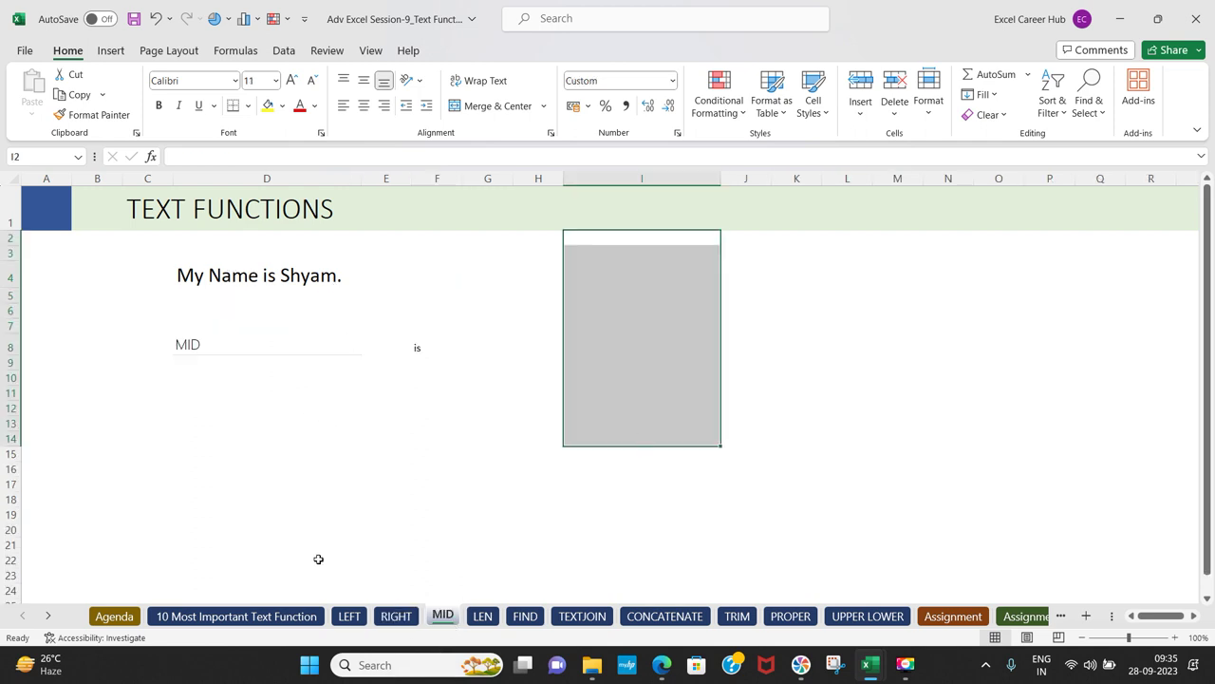
left_click(394, 615)
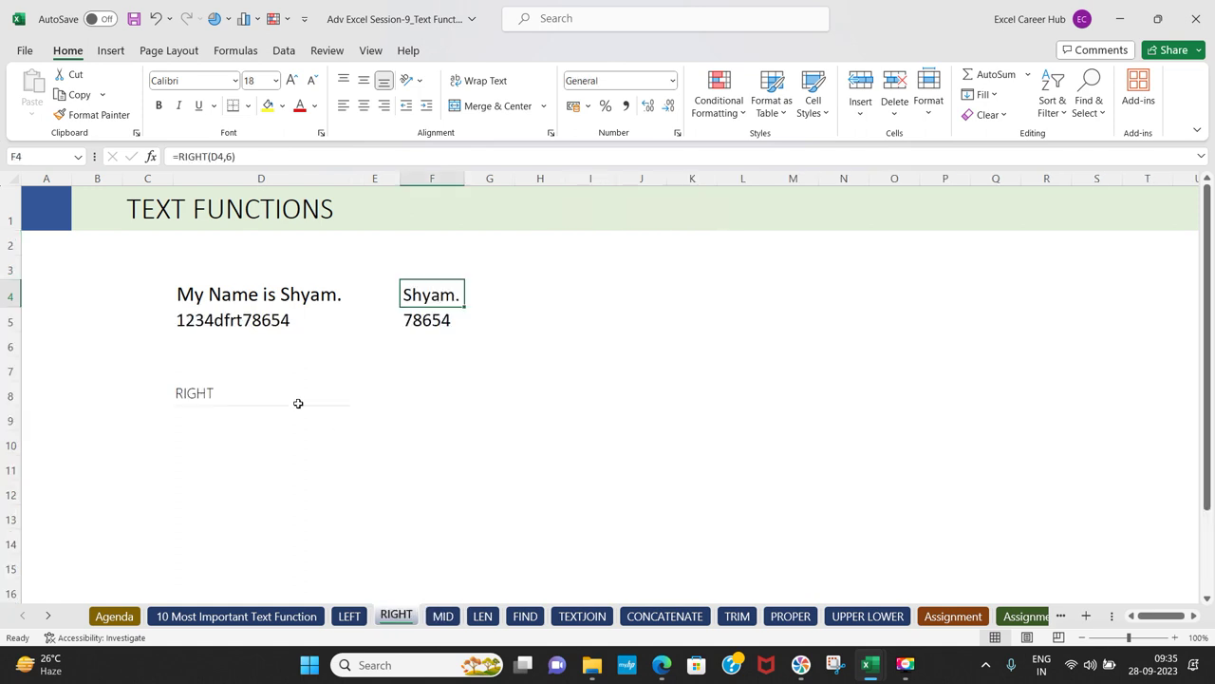
left_click(225, 321)
key("ctrl+c")
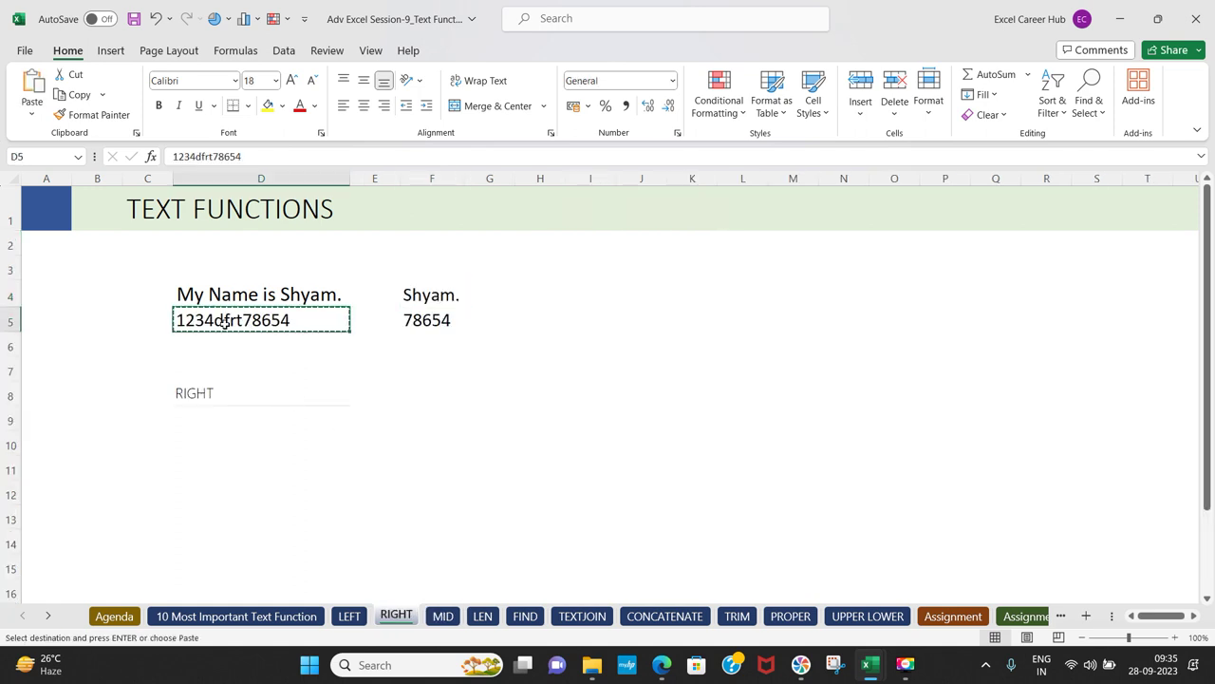
left_click(442, 615)
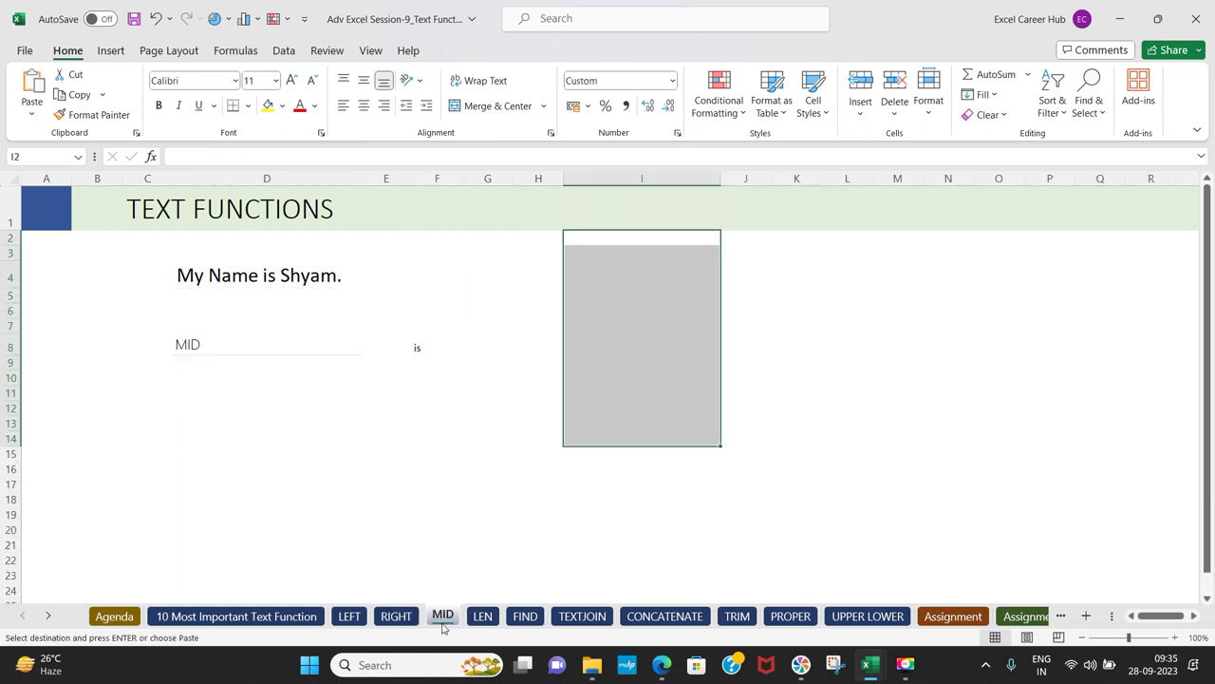
left_click(281, 304)
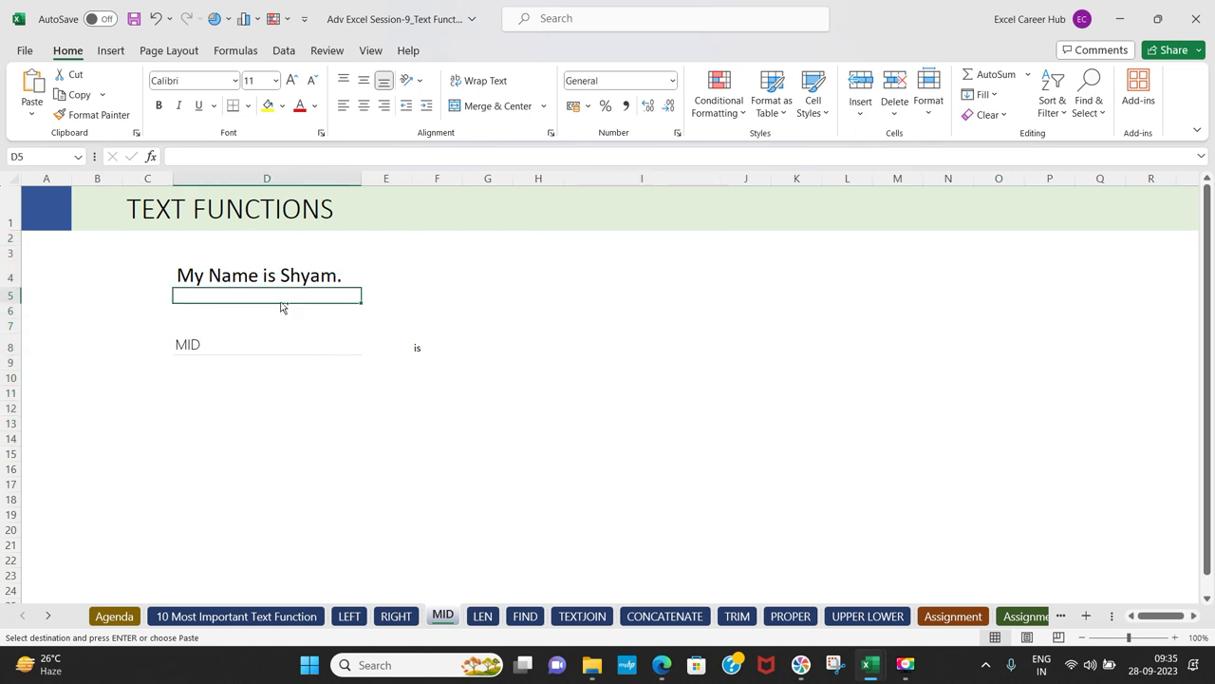
key("ctrl+v")
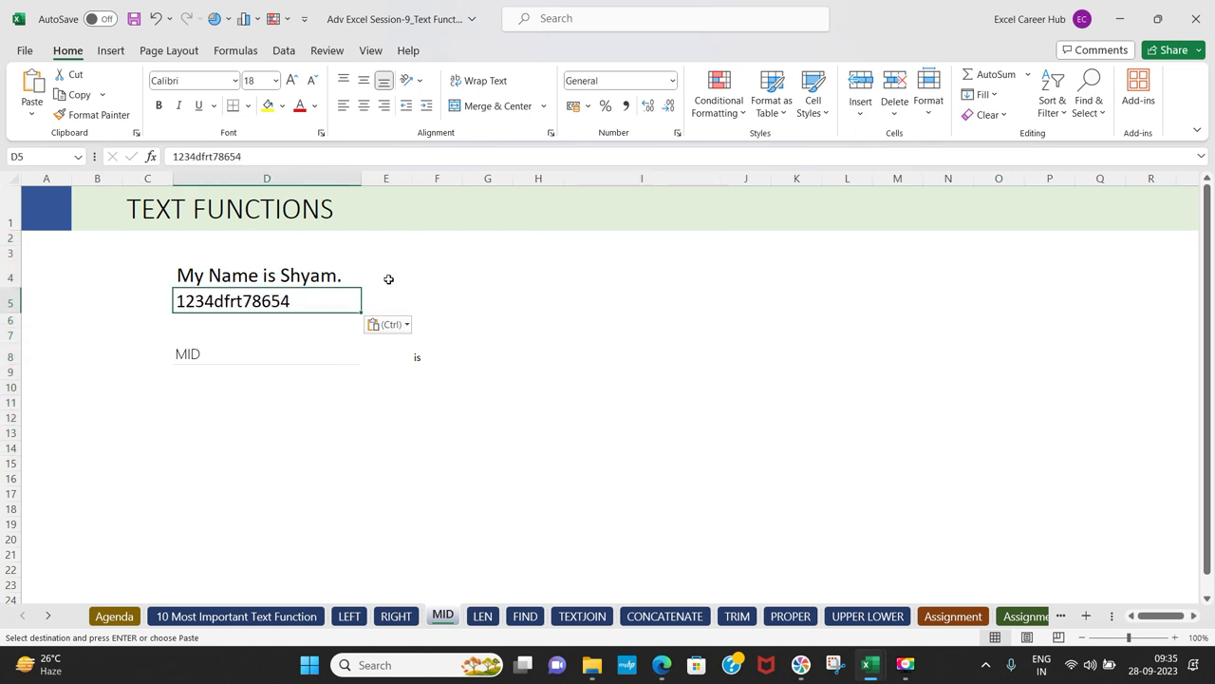
Enlarge column F on the MID sheet to font size 16
left_click(427, 276)
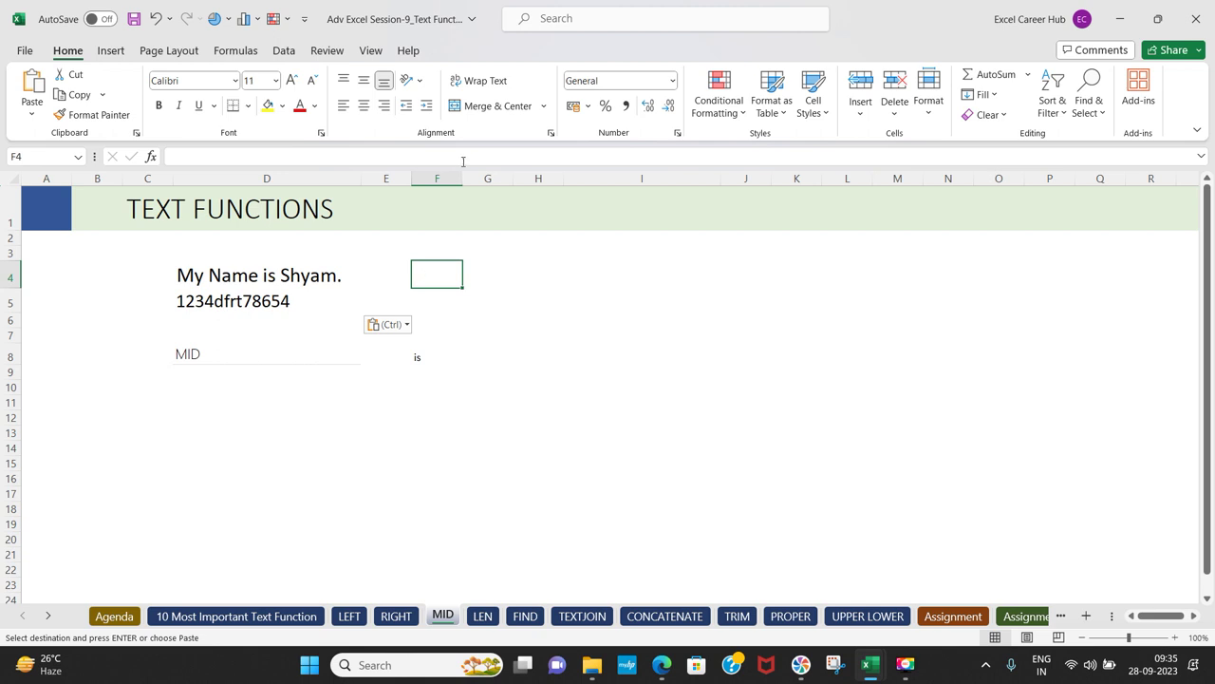
left_click(436, 178)
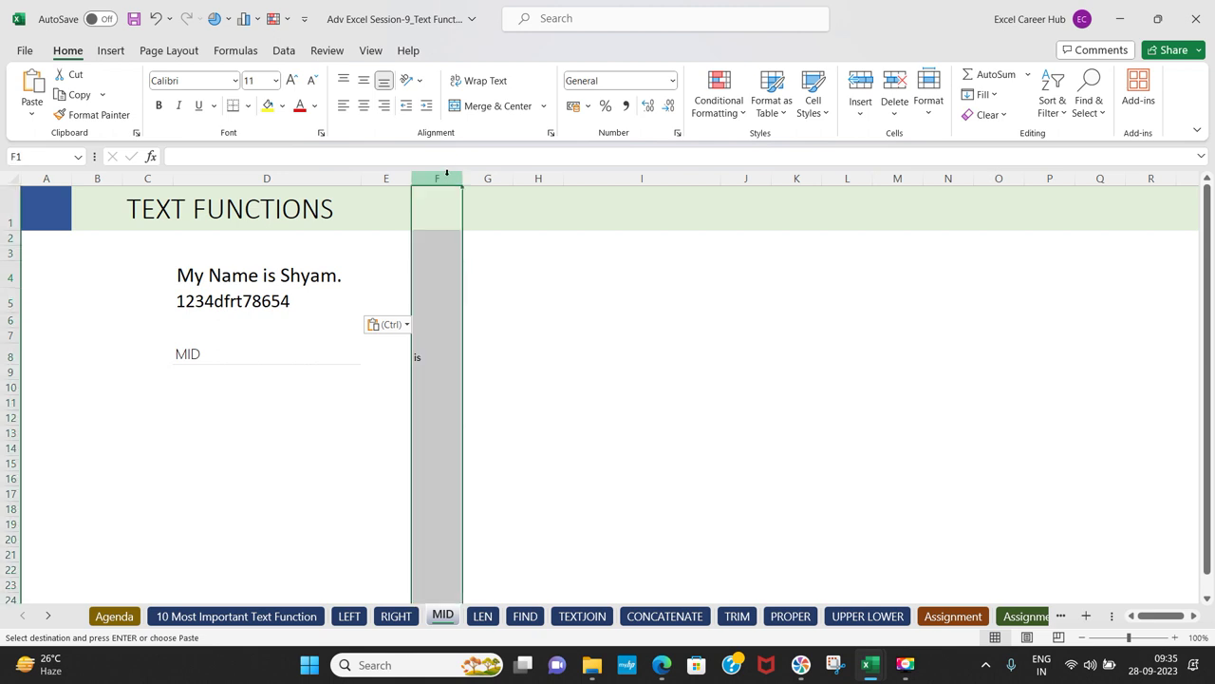
left_click(292, 80)
left_click(293, 80)
left_click(293, 80)
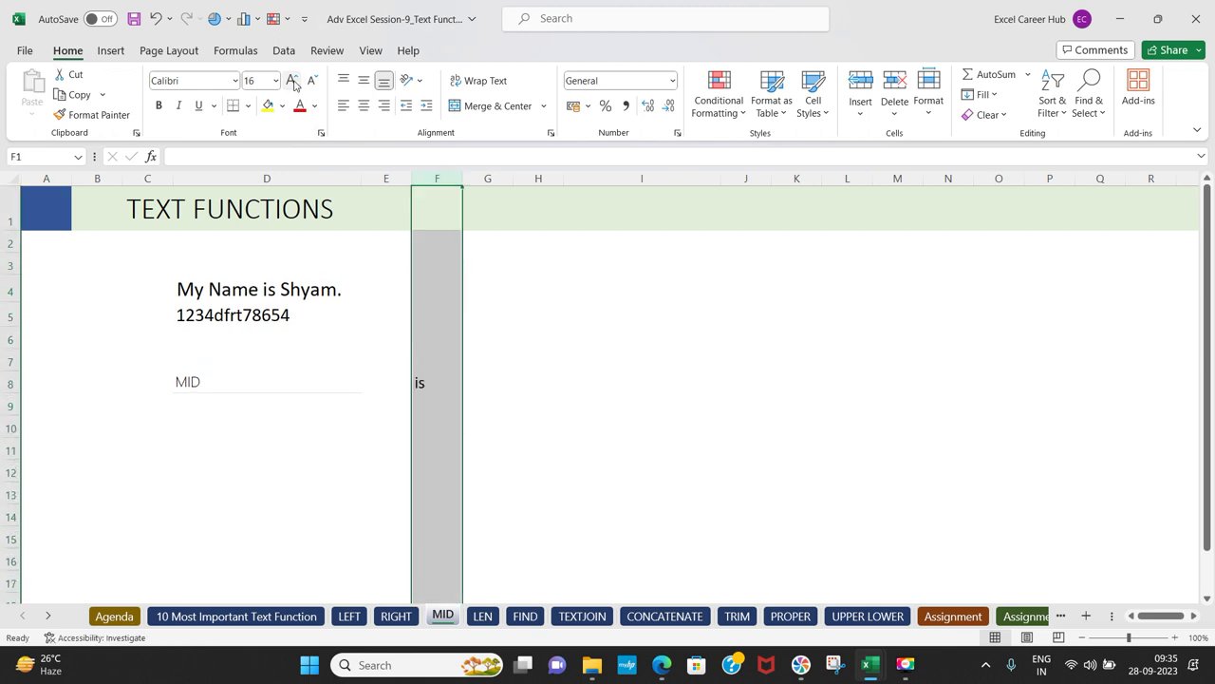
left_click(431, 289)
Start a MID formula in F4 using D4 as the text and 5 characters
type("=")
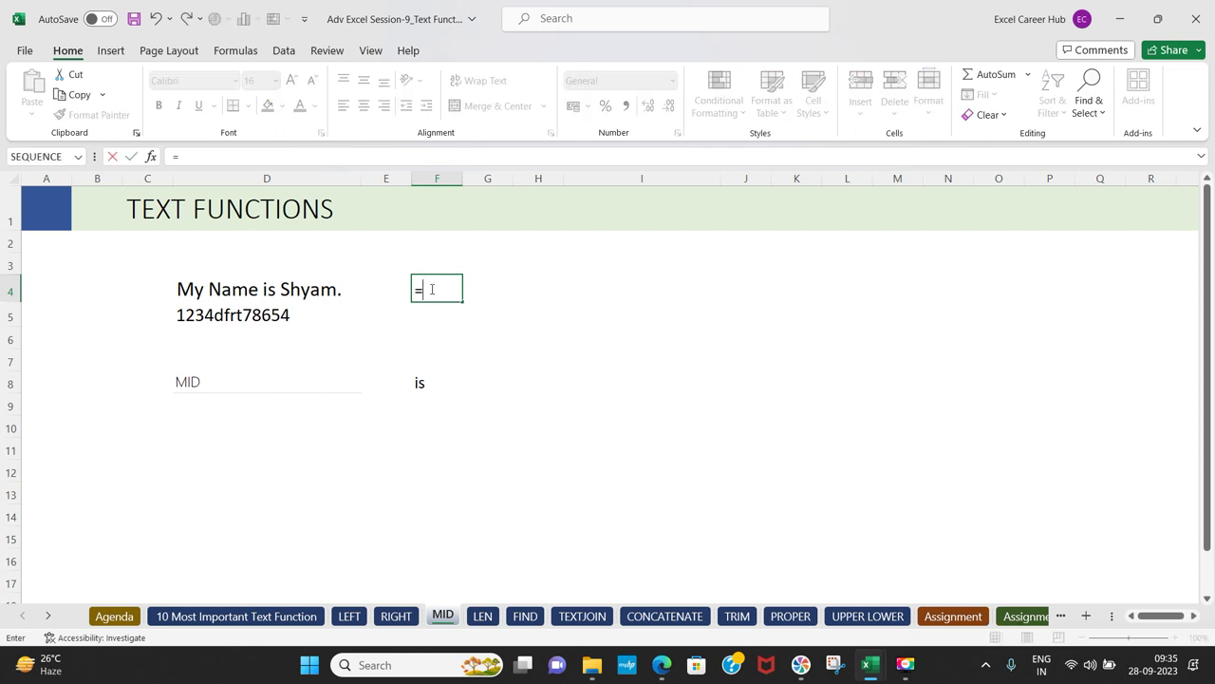
type("mid")
key("Tab")
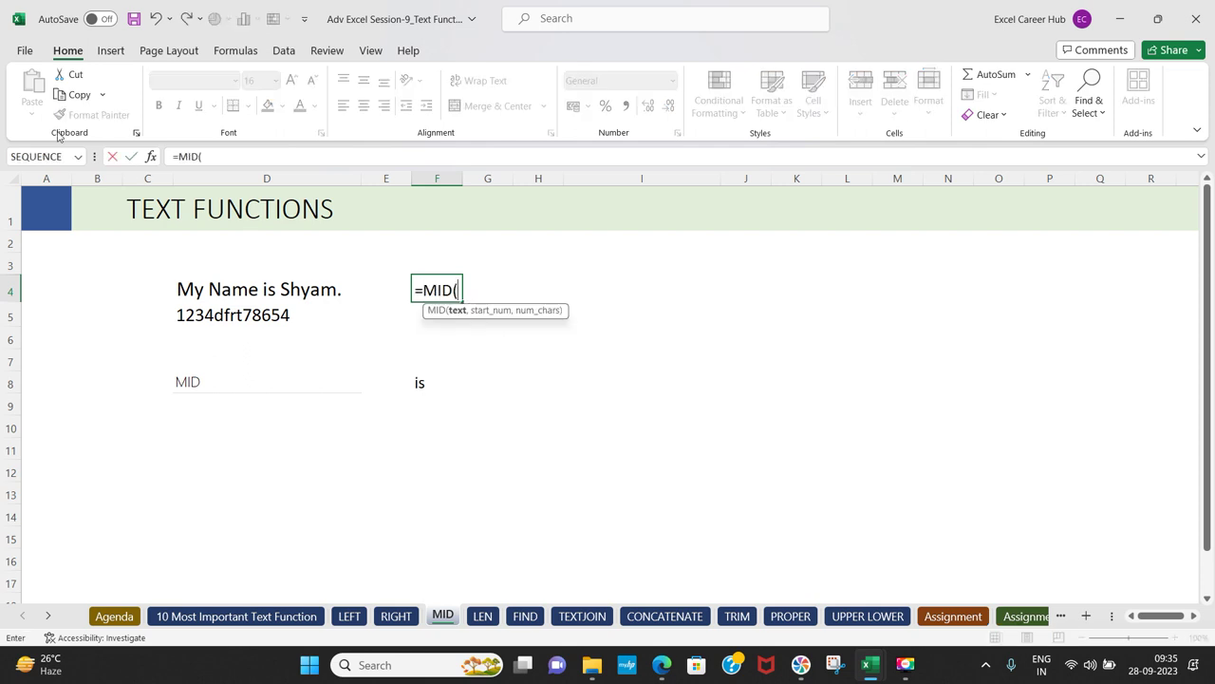
left_click(152, 158)
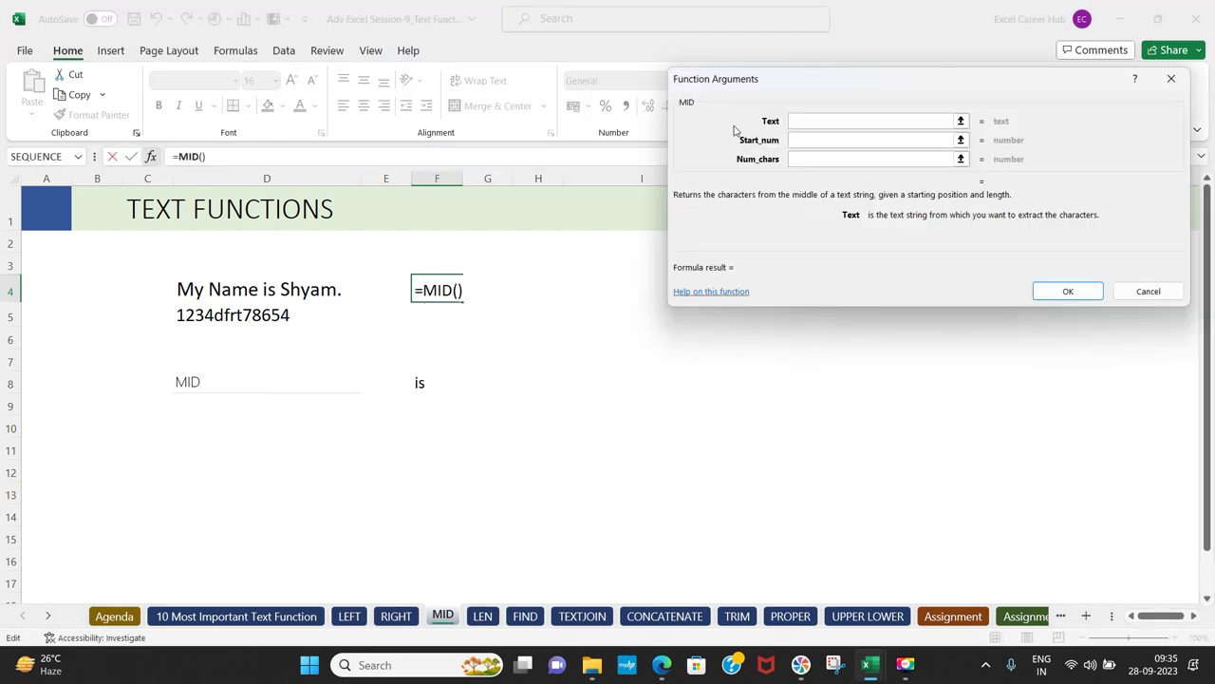
left_click(212, 289)
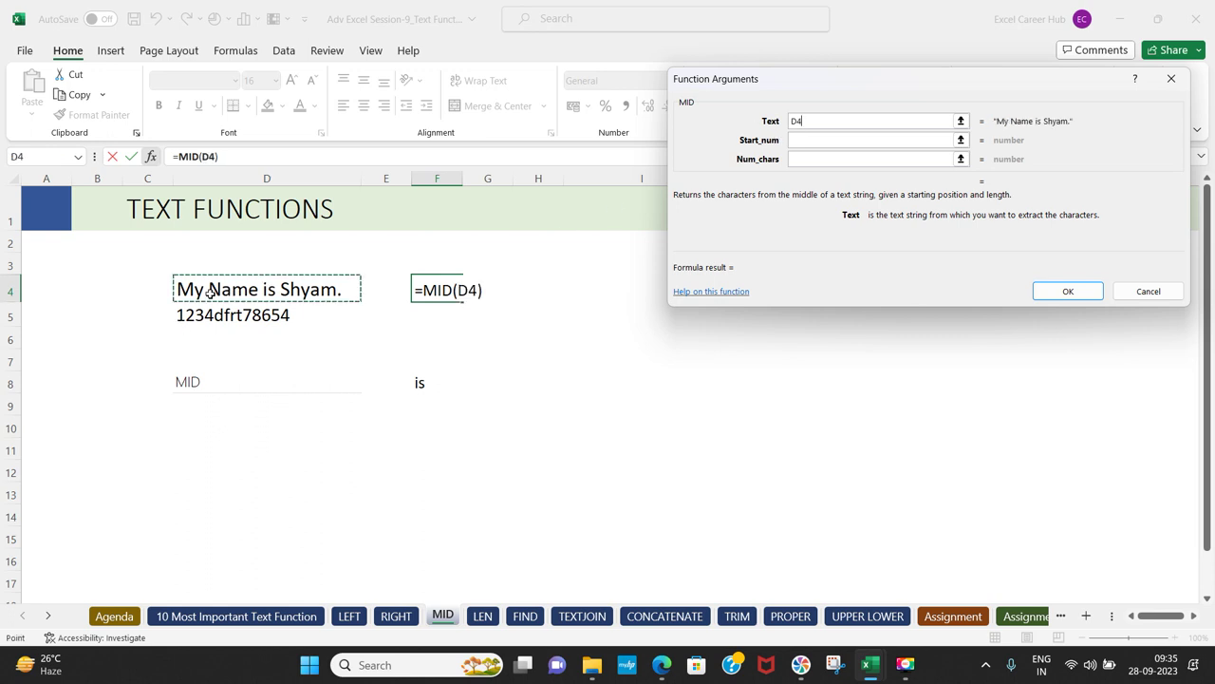
left_click(853, 138)
left_click(792, 159)
left_click(791, 159)
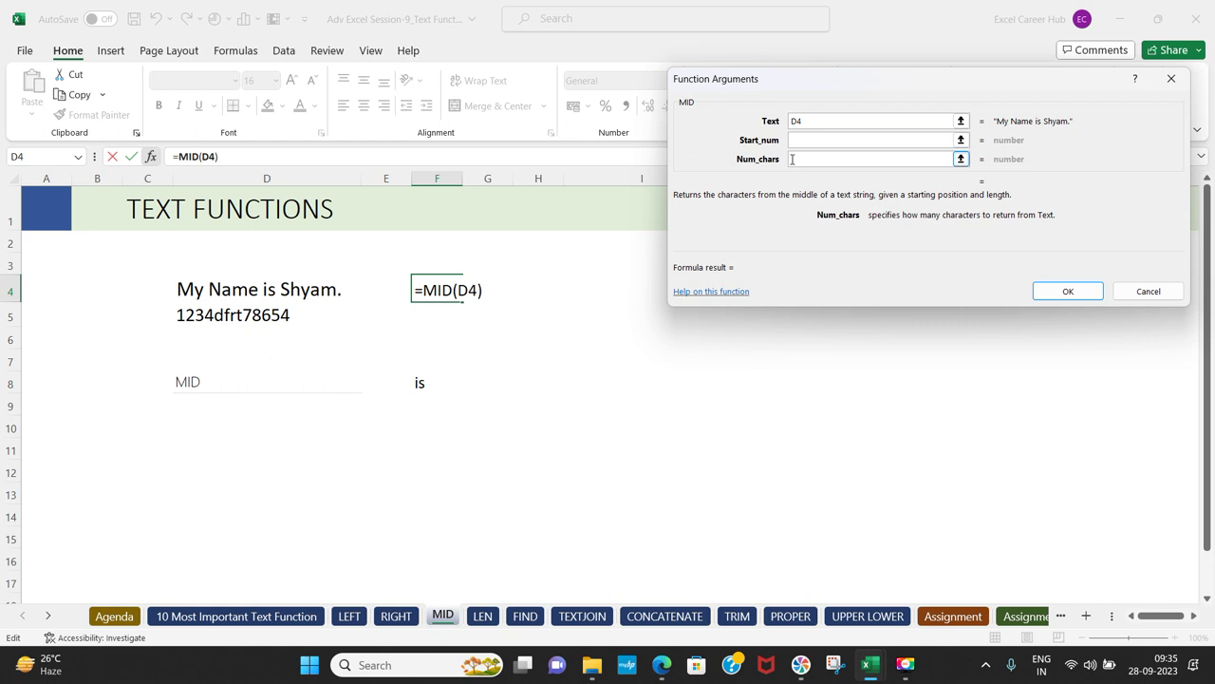
type("5")
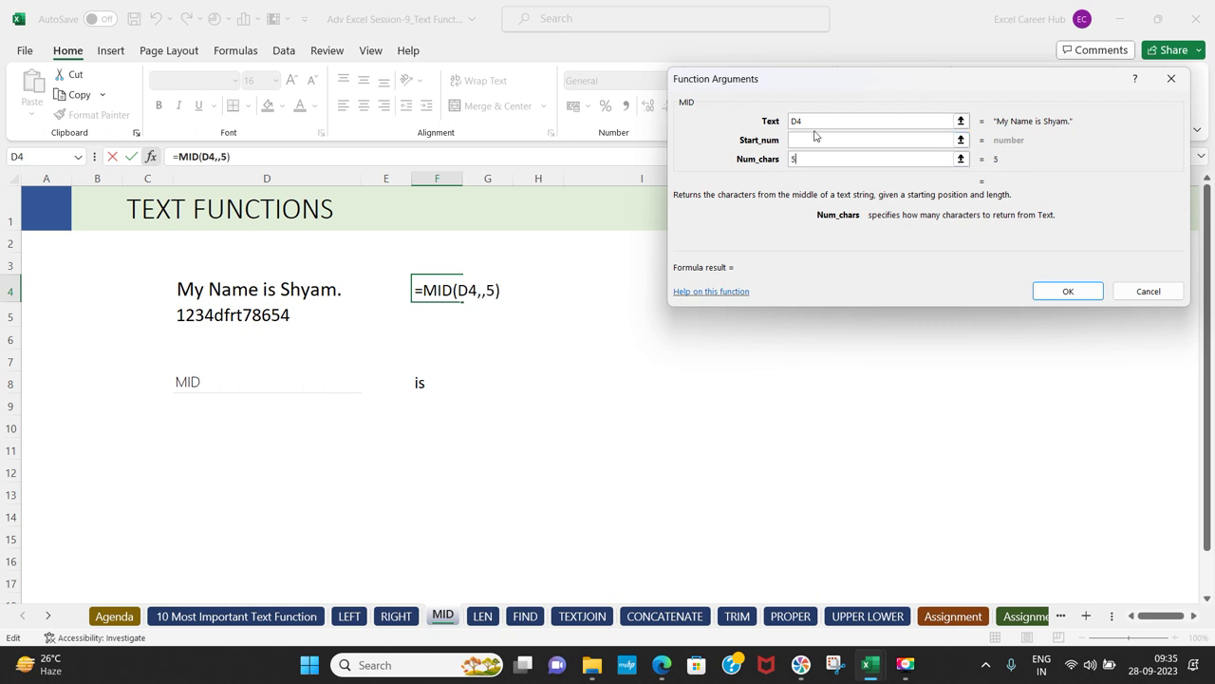
Set the start position to 12 with 5 characters so F4 shows Shyam
left_click(808, 140)
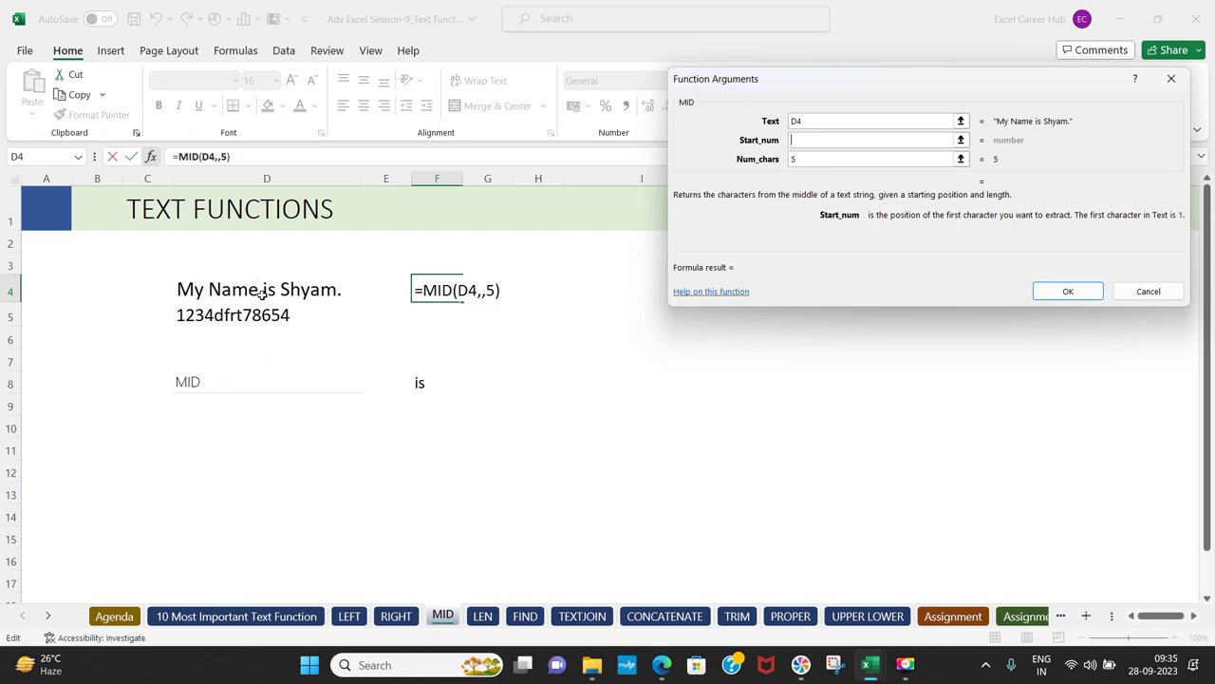
type("12")
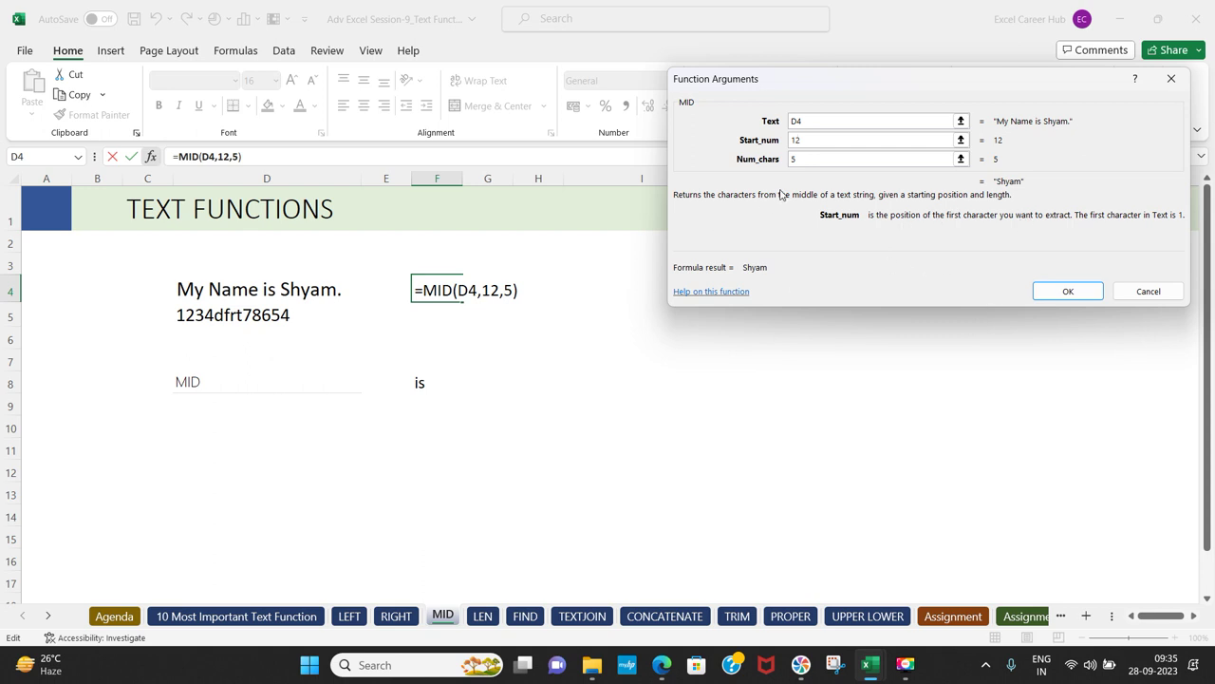
left_click(804, 159)
key("BackSpace")
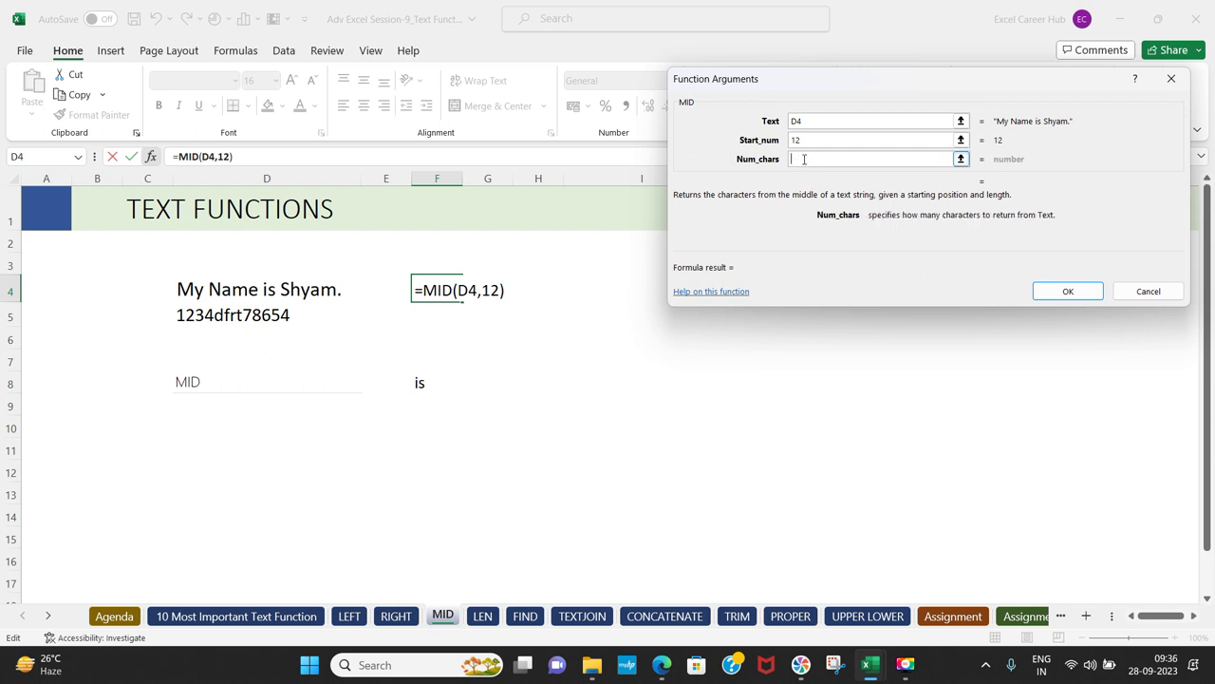
type("6")
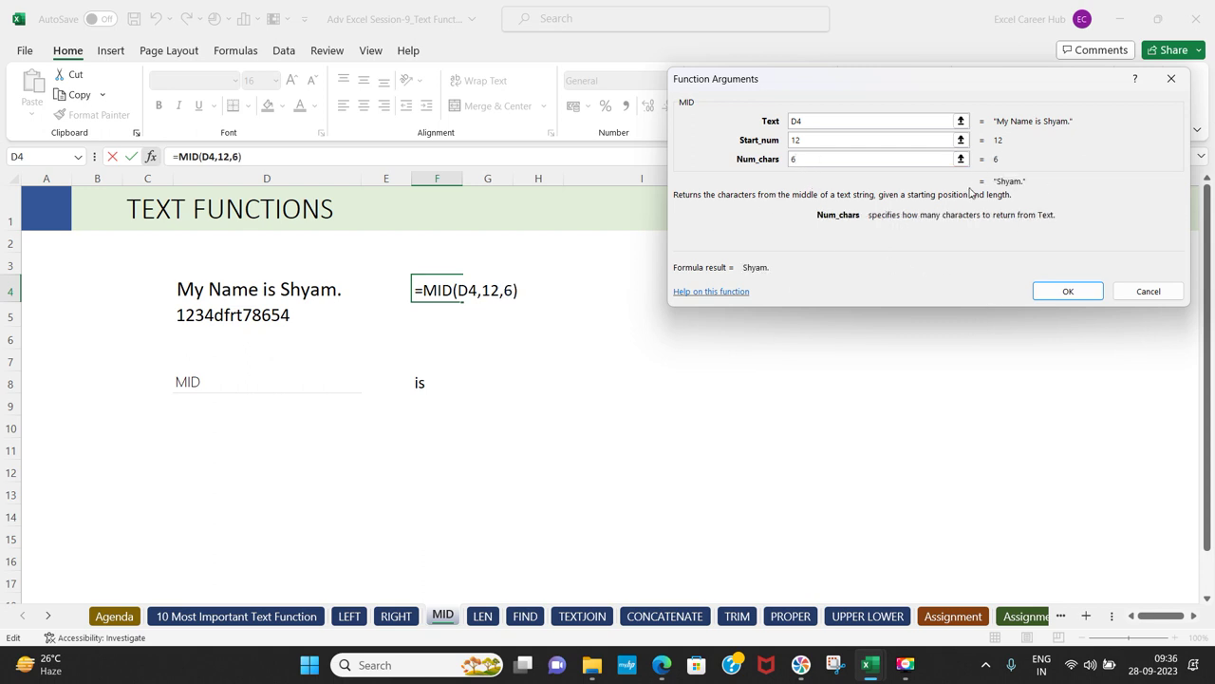
key("BackSpace")
type("5")
left_click(1065, 292)
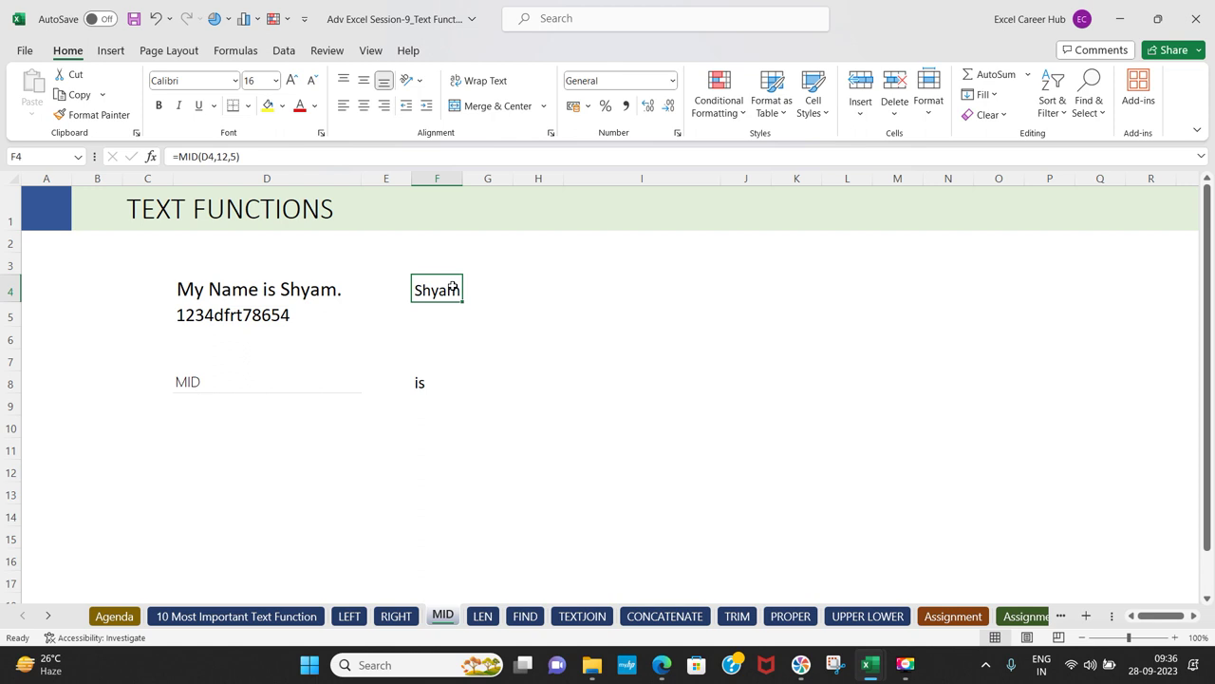
left_click(440, 317)
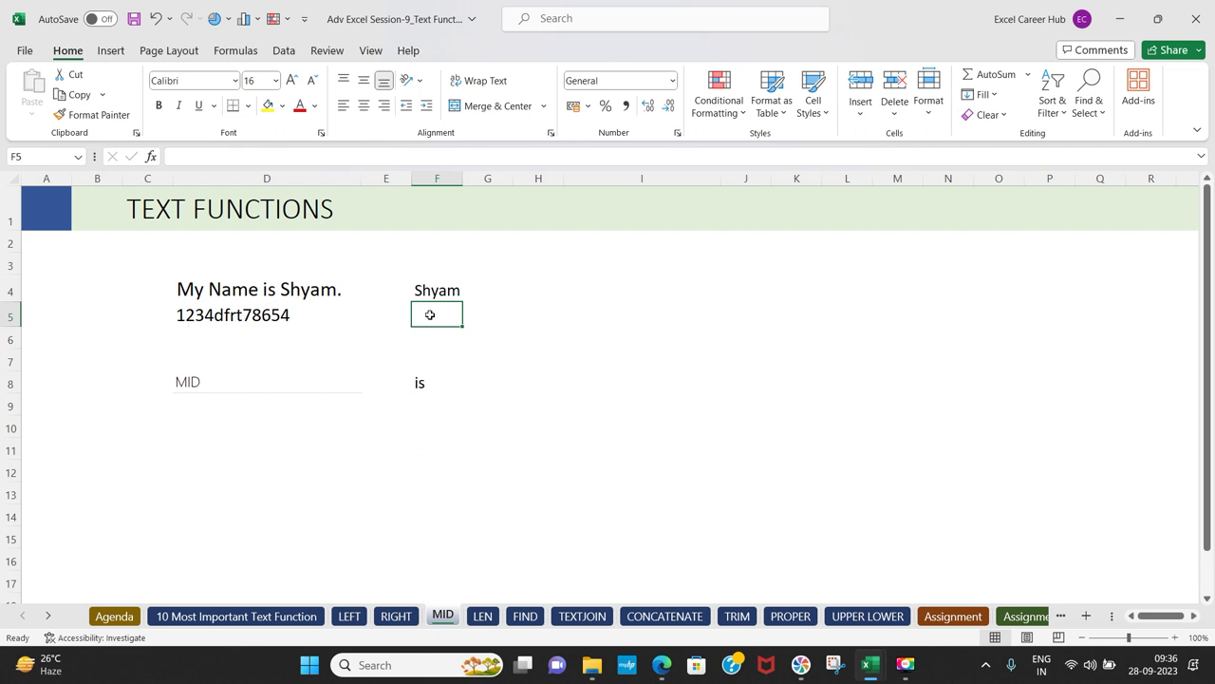
Enter =MID(D5,5,4) in F5 so it returns dfrt
type("=mi")
key("Tab")
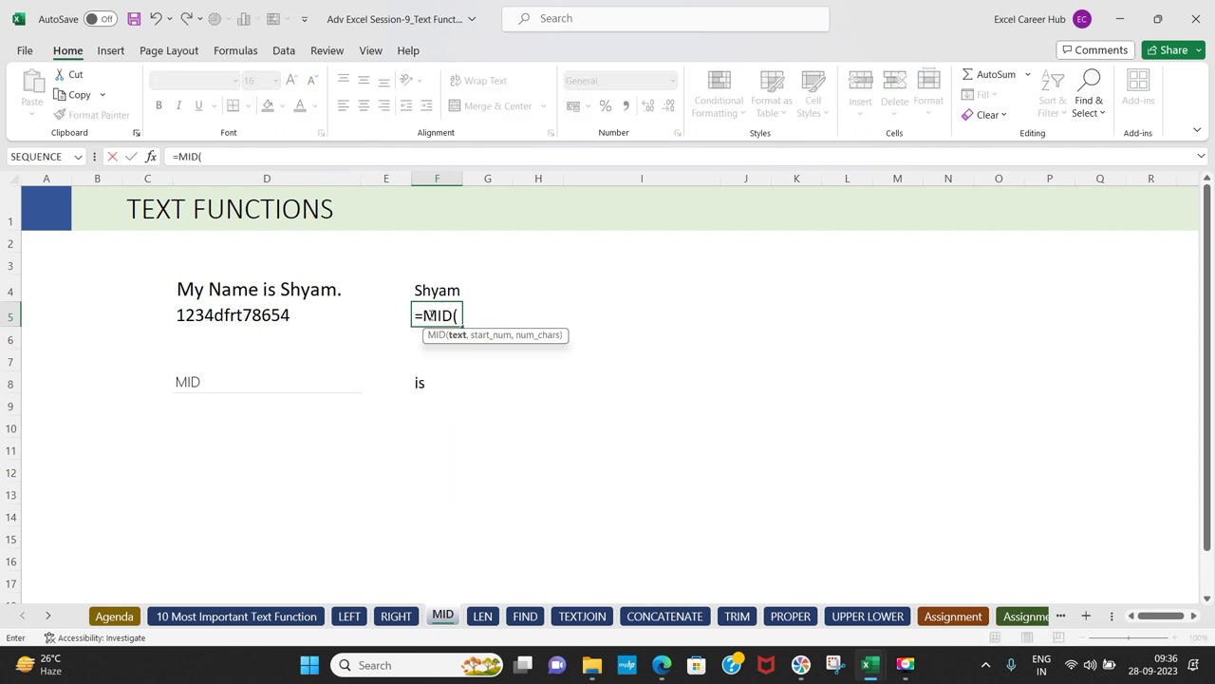
left_click(152, 158)
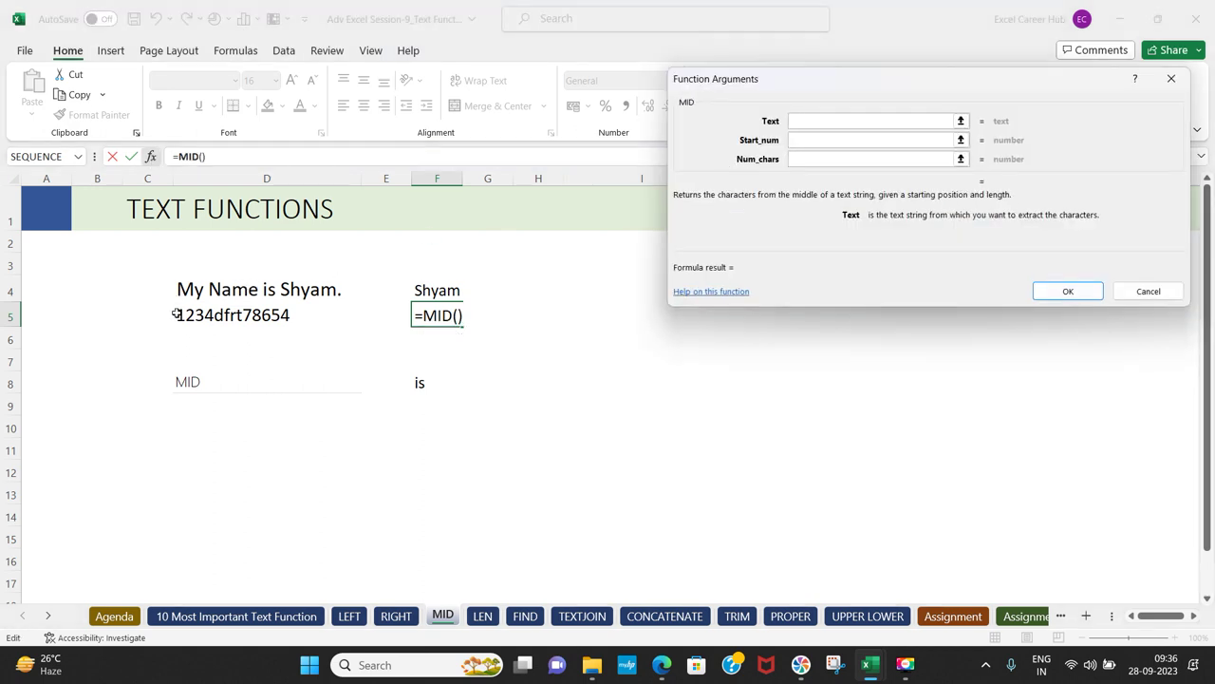
left_click(209, 311)
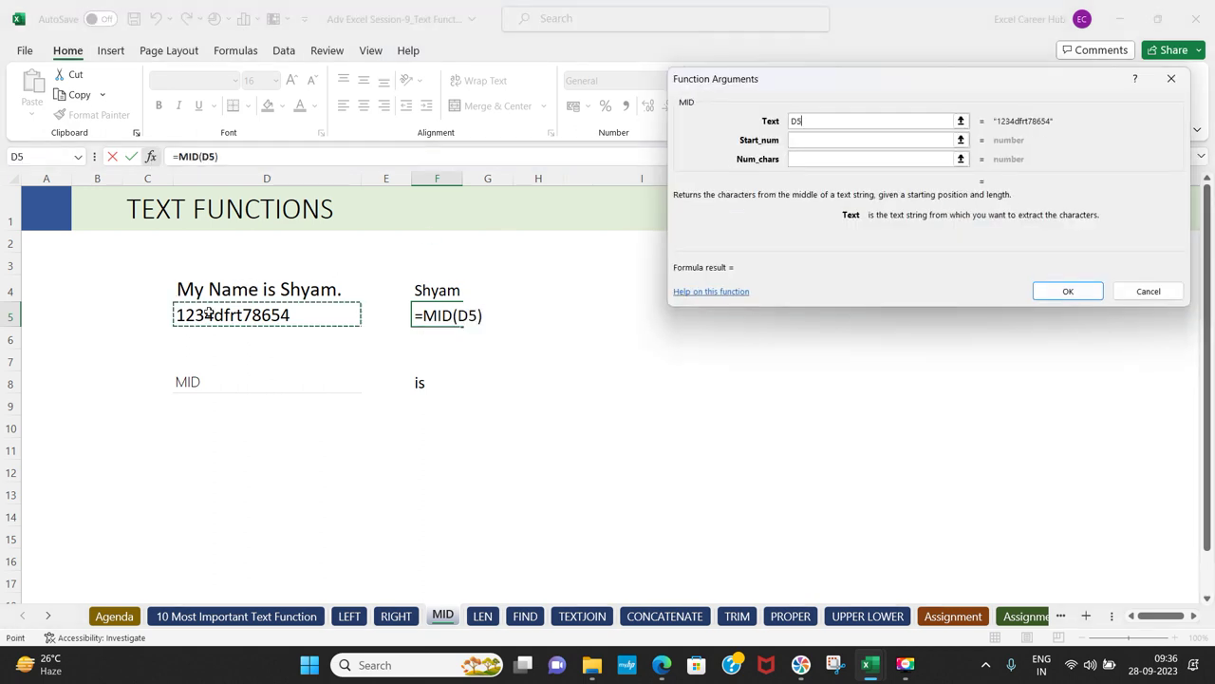
left_click(797, 141)
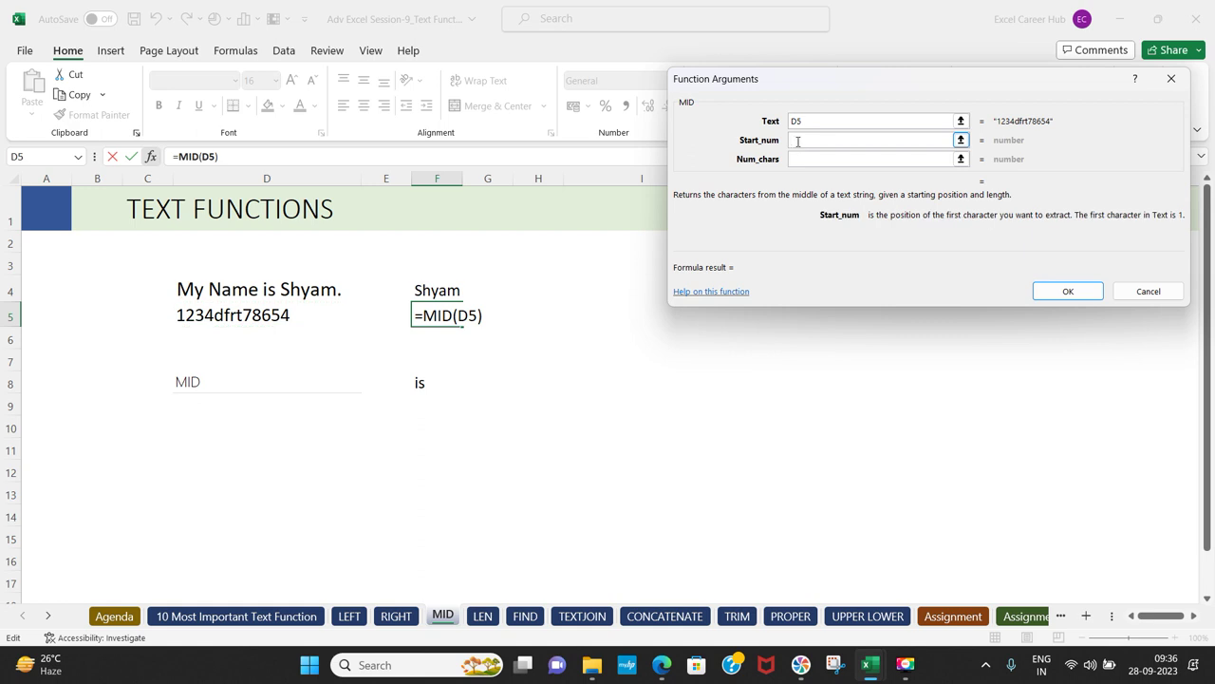
type("5")
left_click(808, 158)
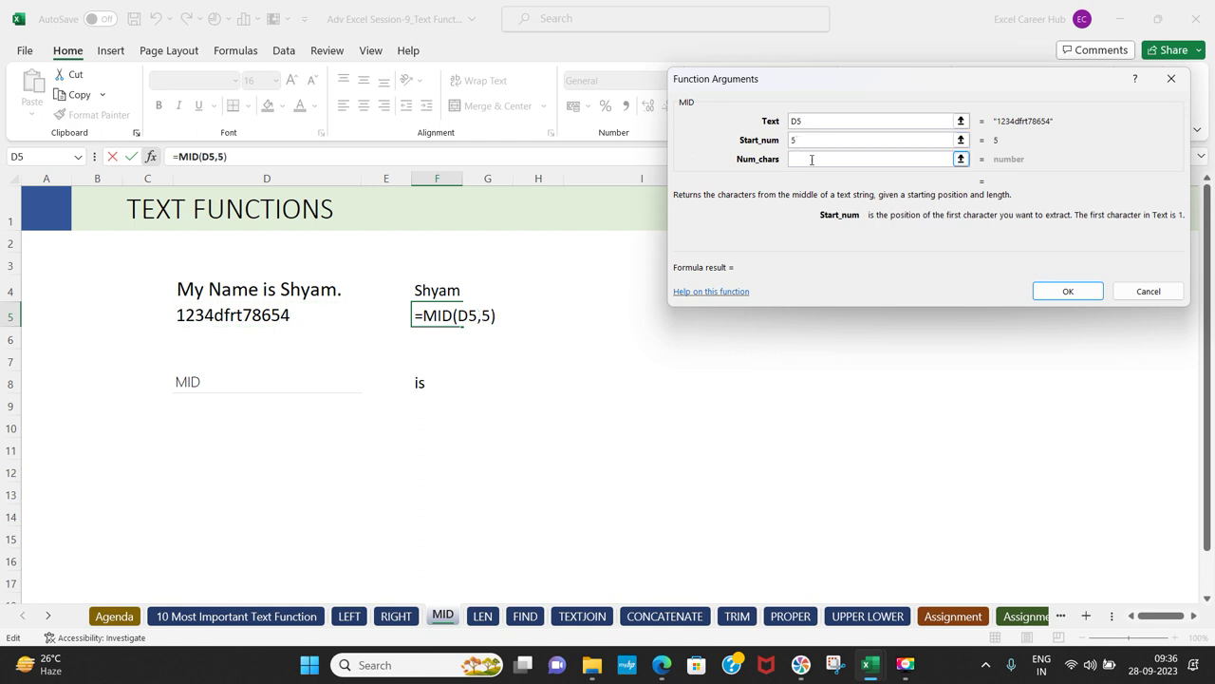
type("4")
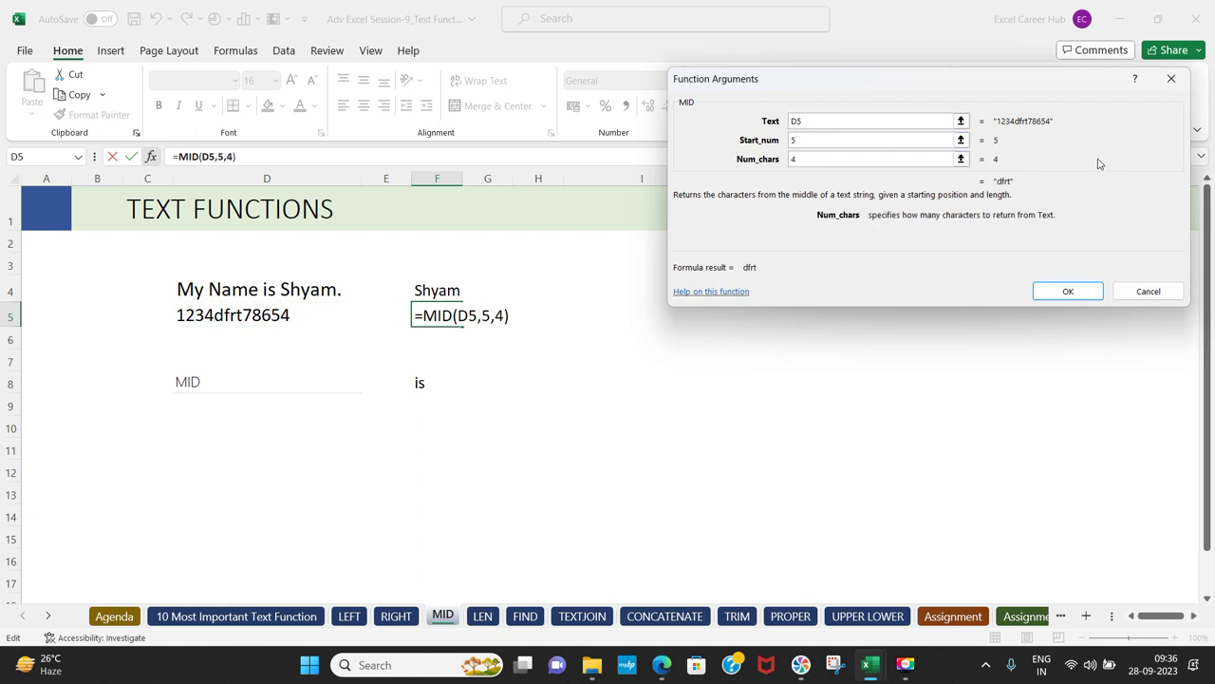
left_click(1082, 290)
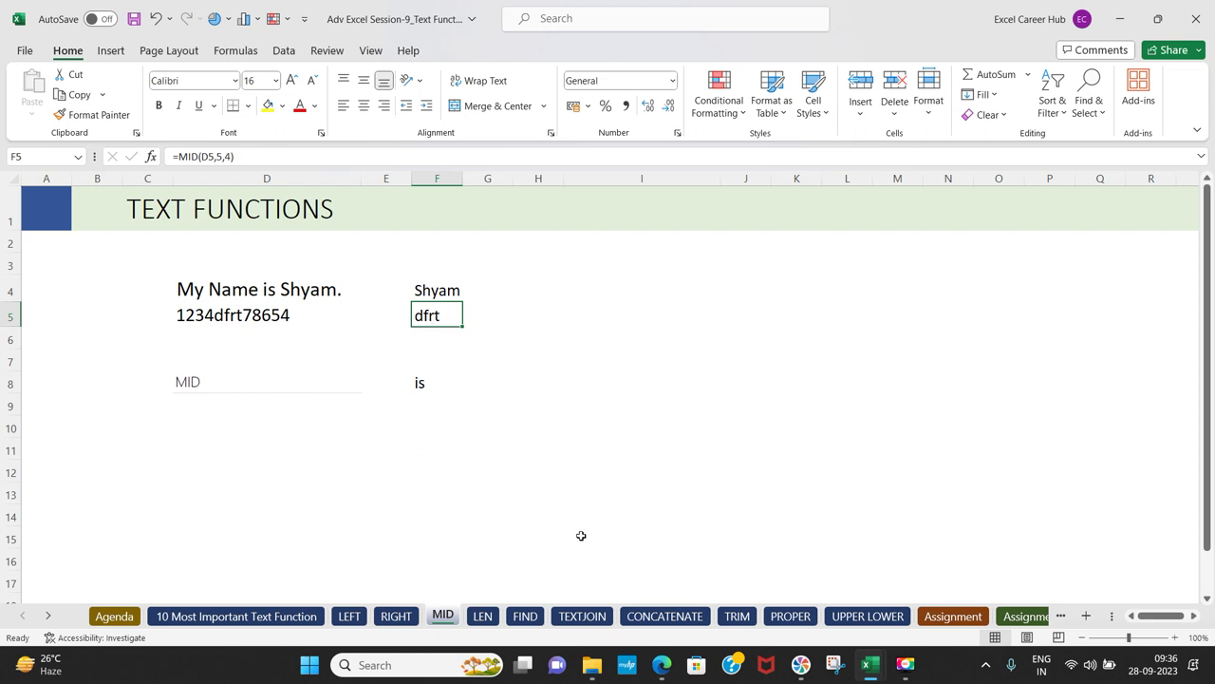
Copy 1234dfrt78654 from D5 on the MID sheet and paste it into D5 on LEN
left_click(484, 617)
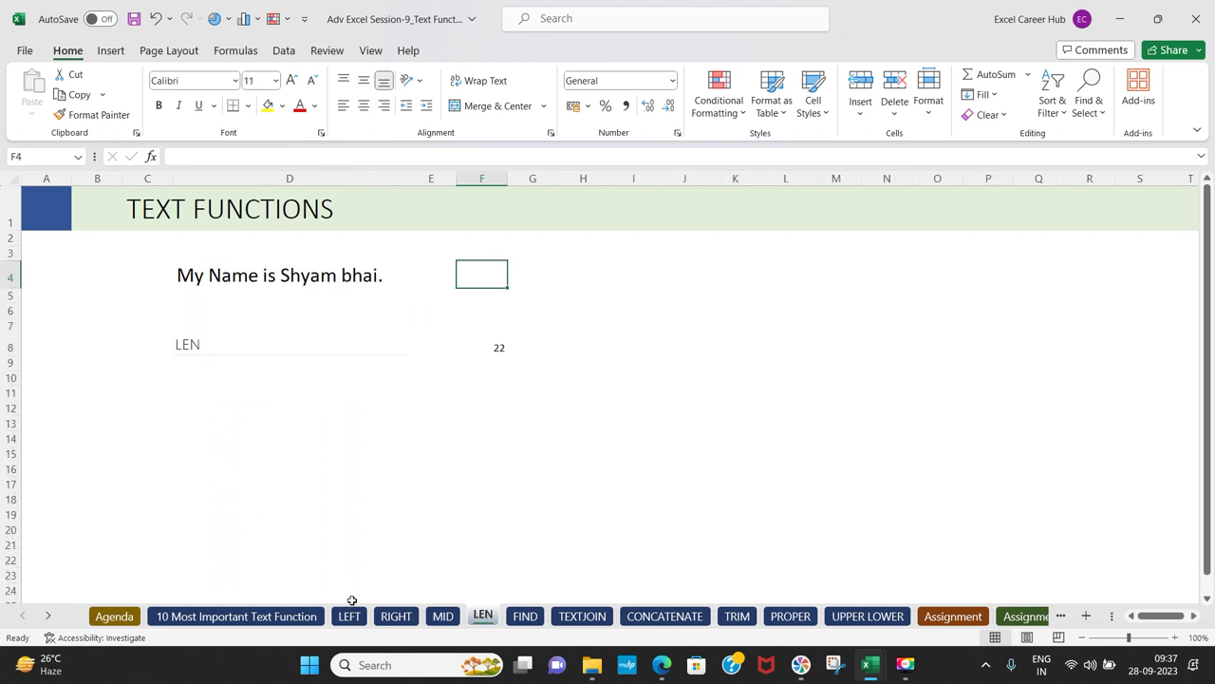
left_click(443, 617)
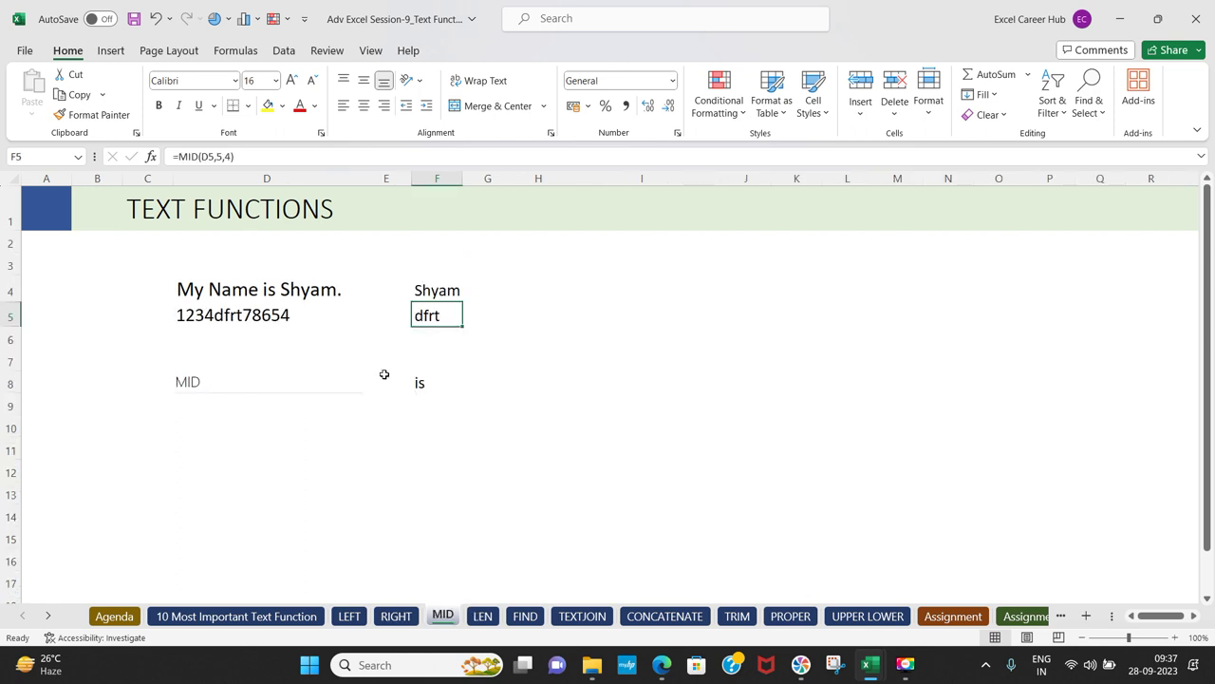
left_click(263, 318)
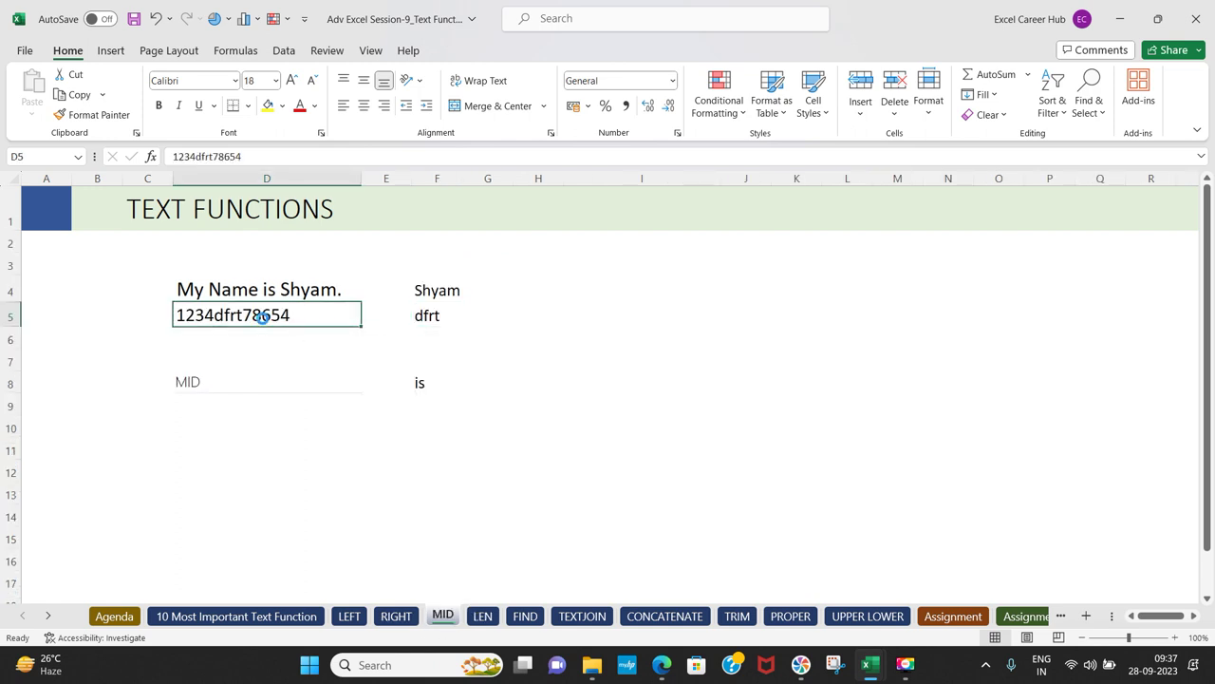
key("ctrl+c")
left_click(491, 617)
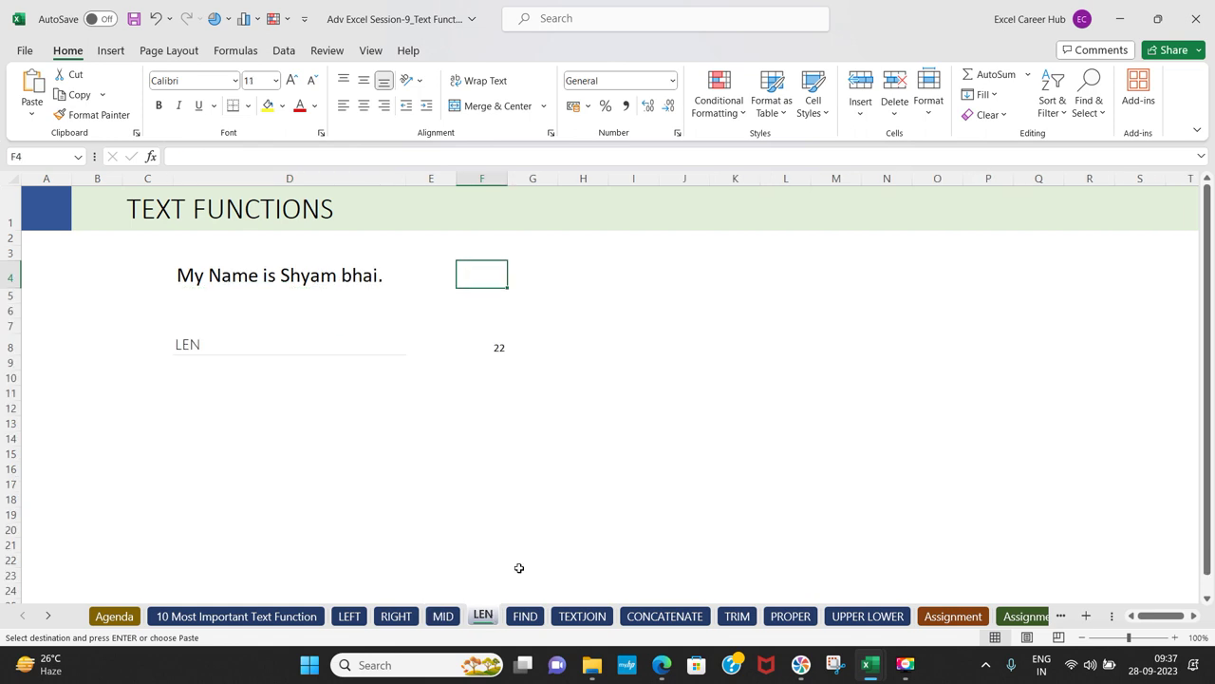
left_click(318, 292)
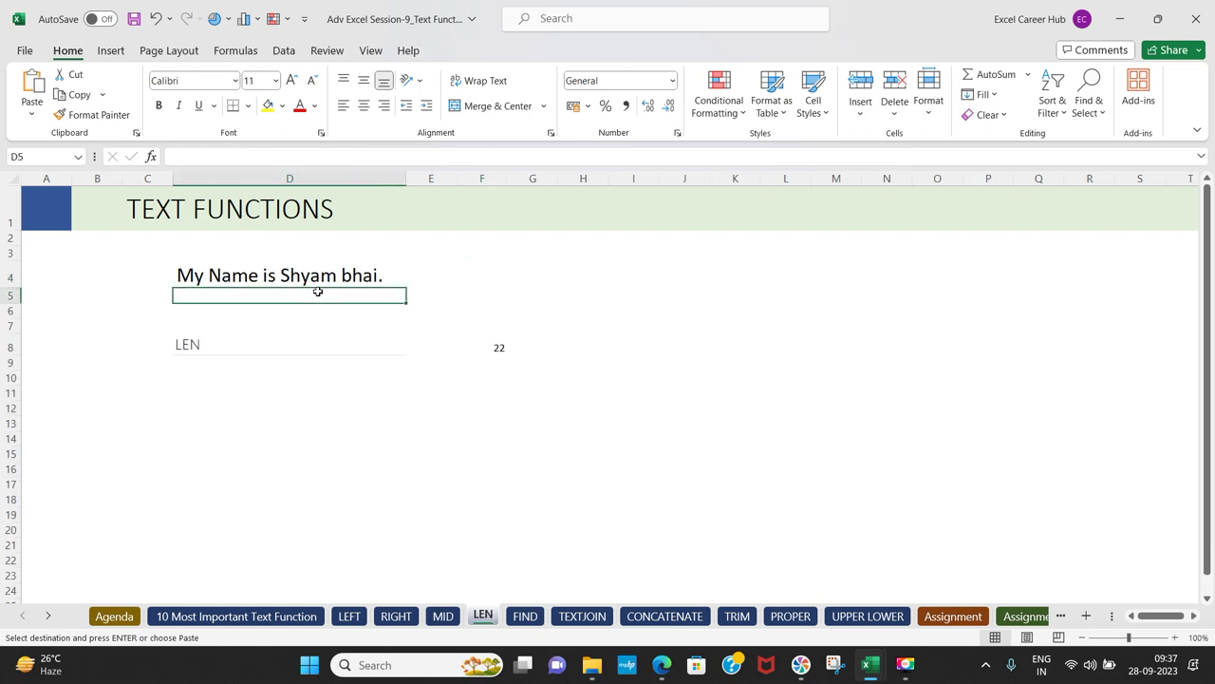
key("ctrl+v")
left_click(450, 275)
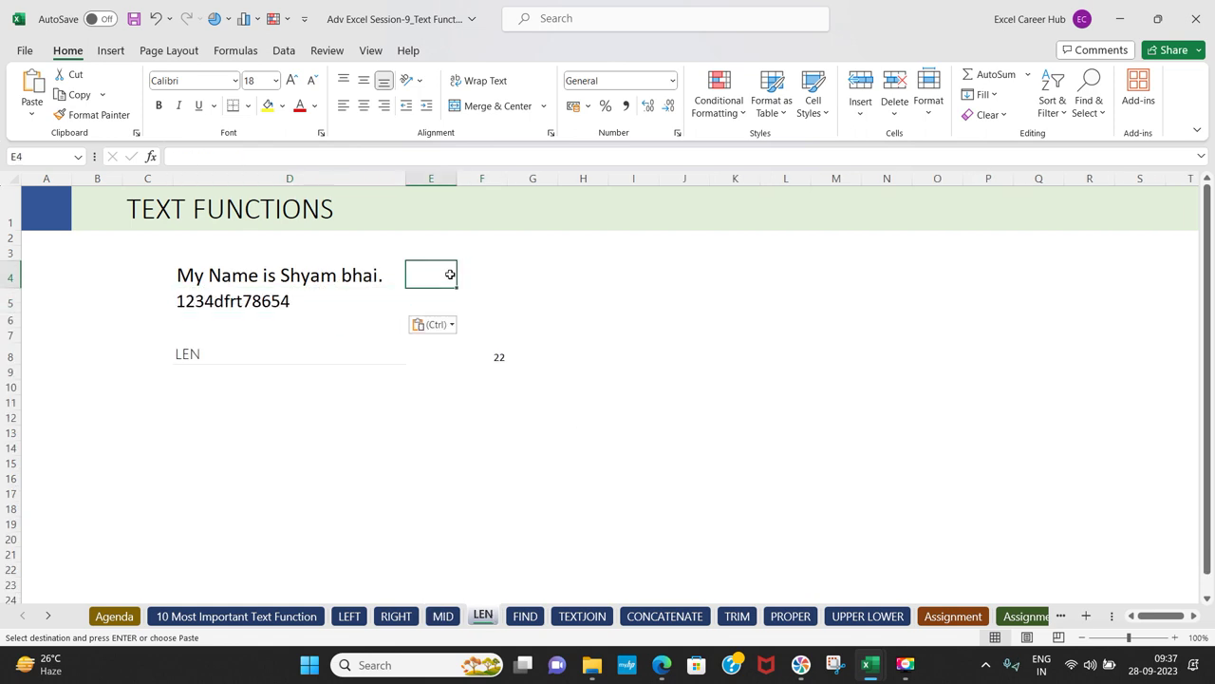
left_click(483, 275)
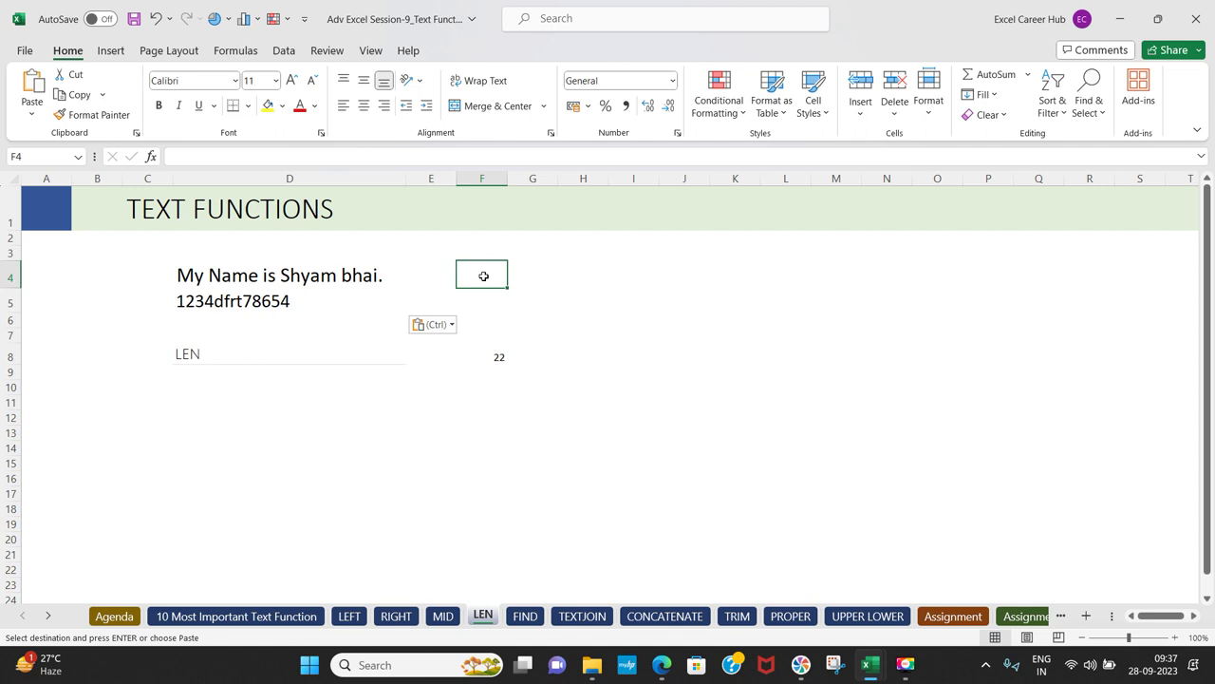
Enter =LEN(D4) in F4 and fill it down to F5, giving 22 and 13
type("=len")
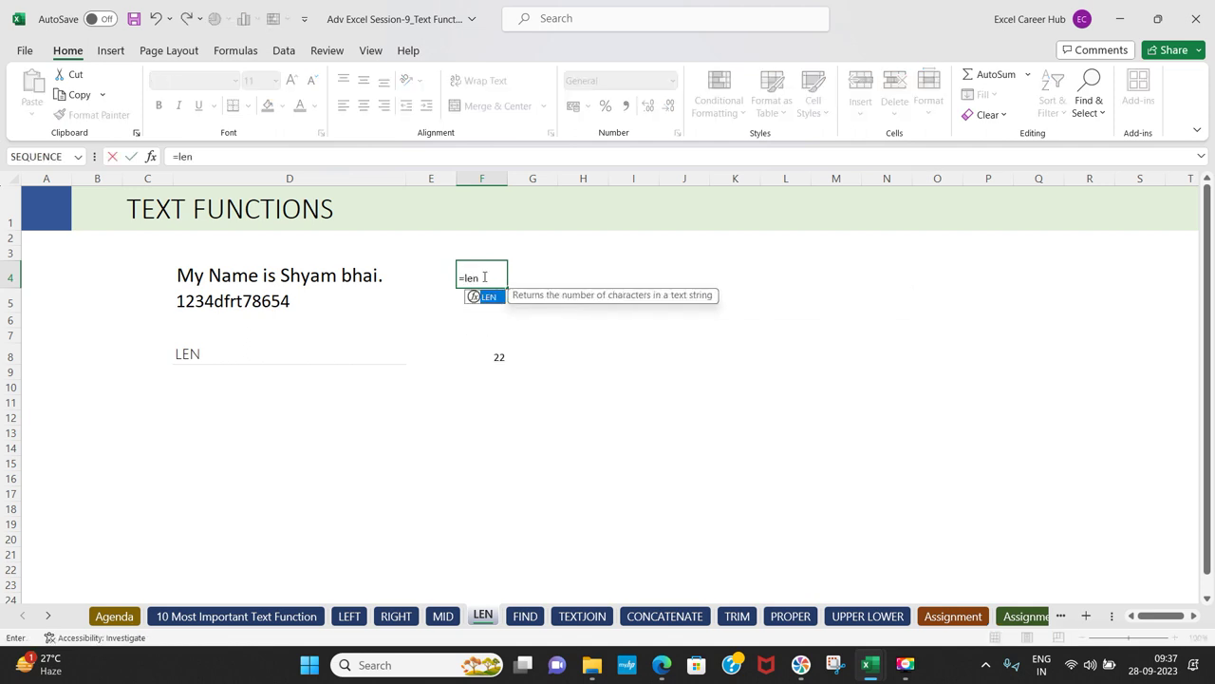
key("Tab")
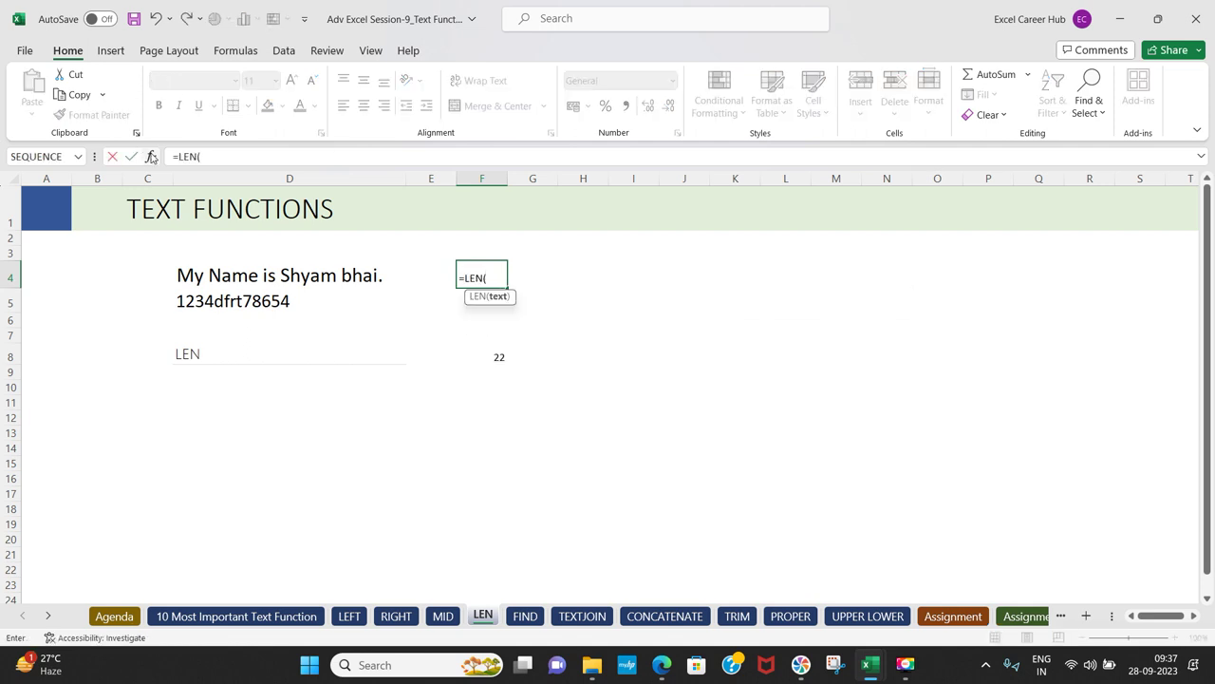
left_click(151, 157)
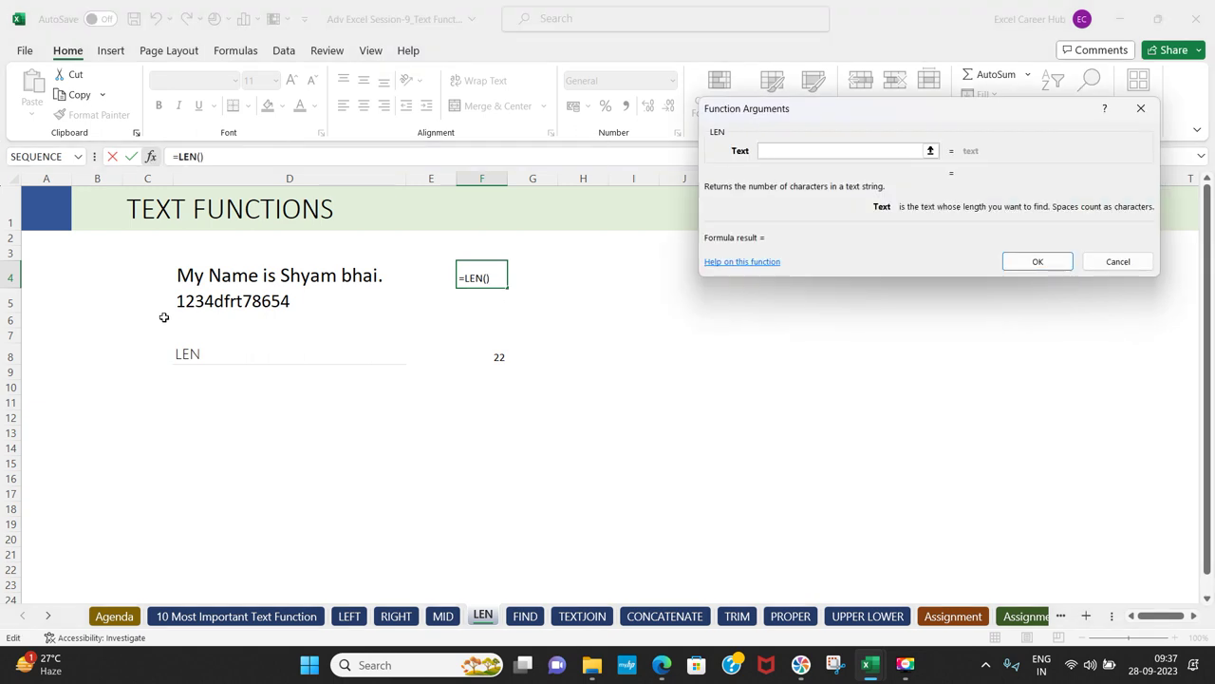
left_click(231, 276)
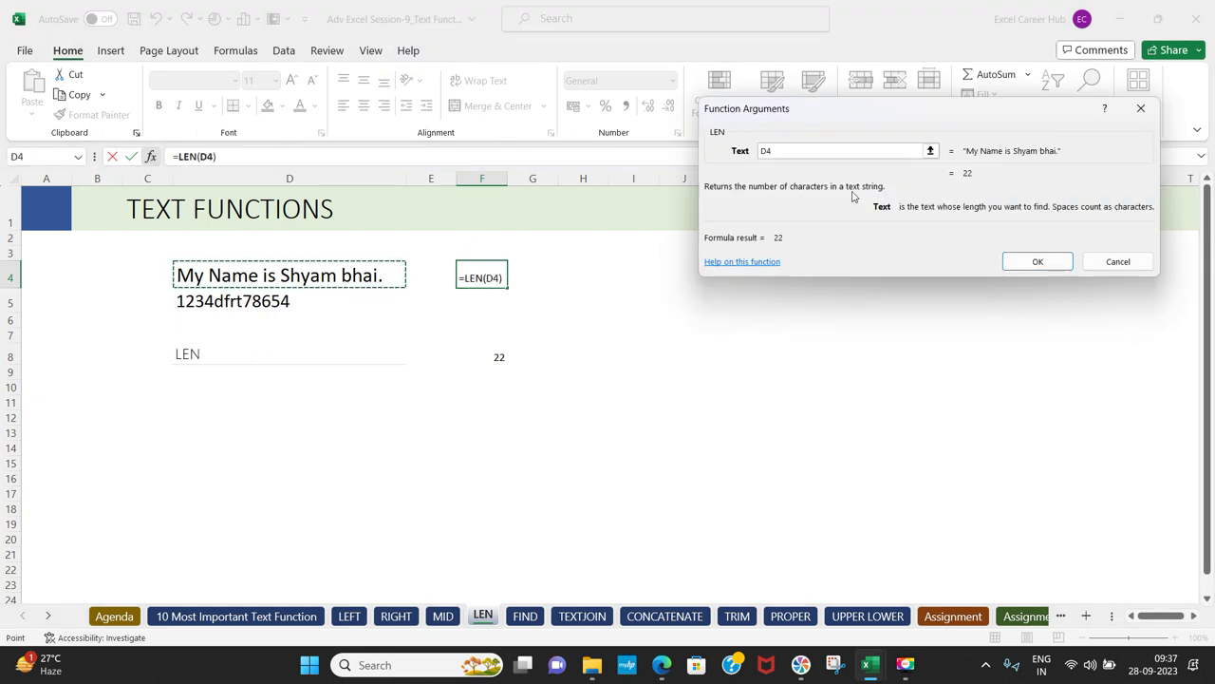
key("Return")
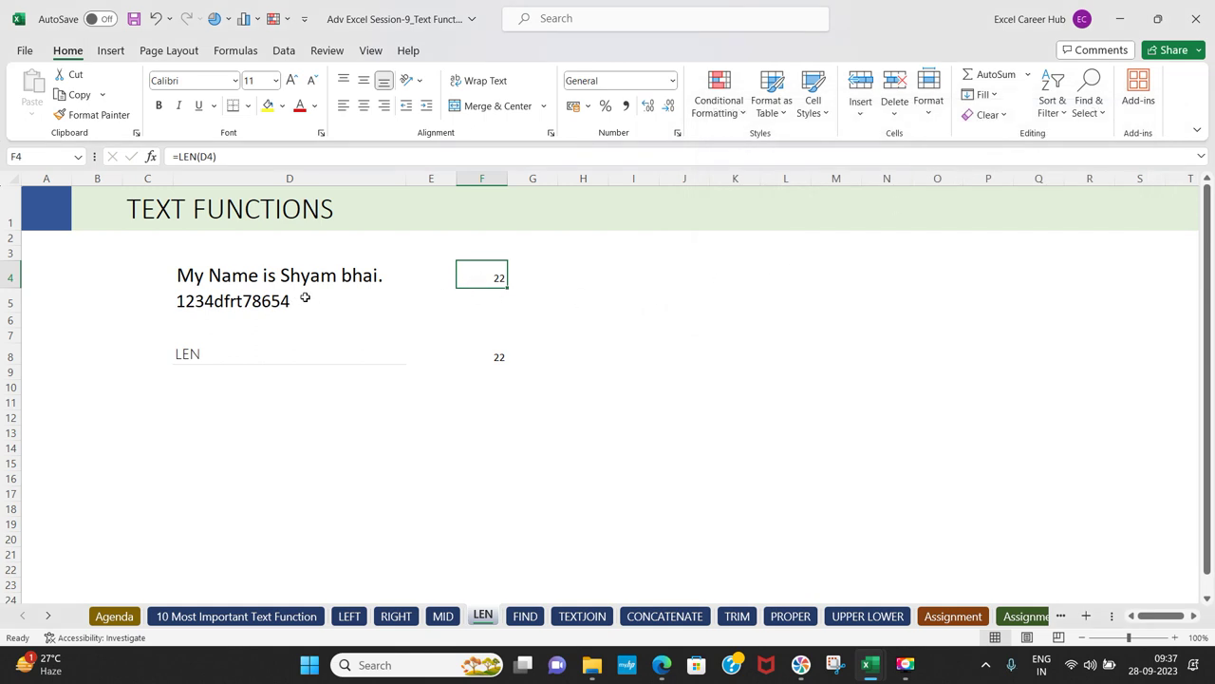
left_click_drag(509, 287, 511, 309)
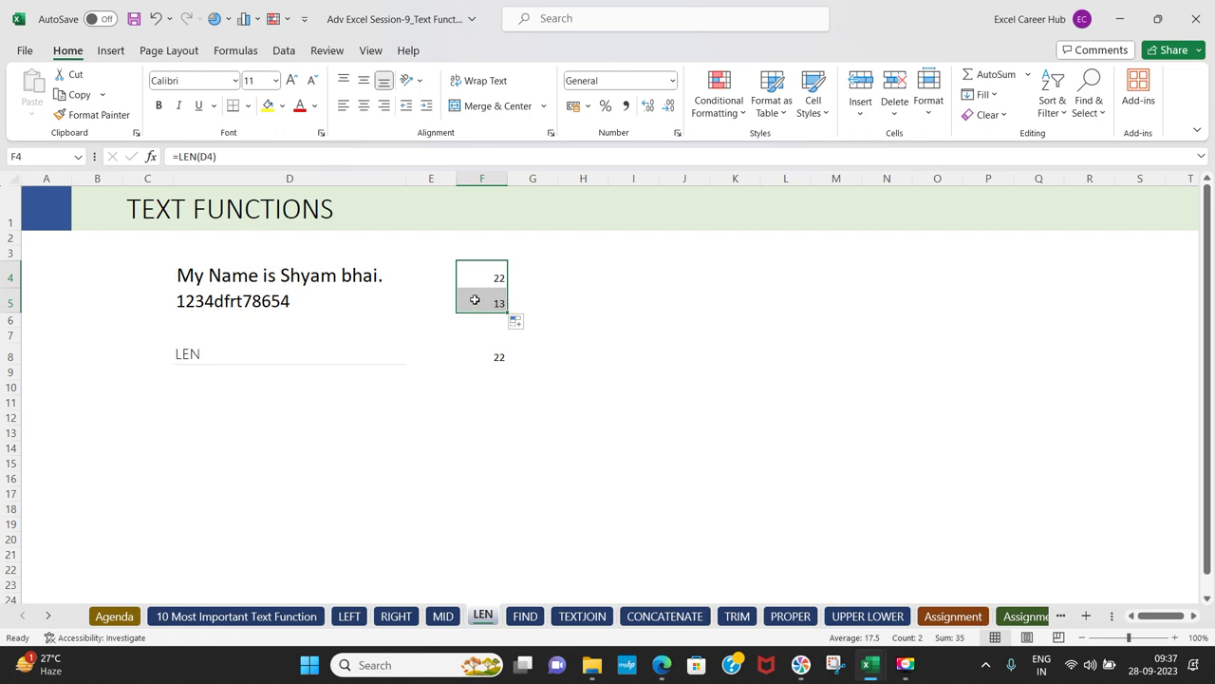
left_click(474, 301)
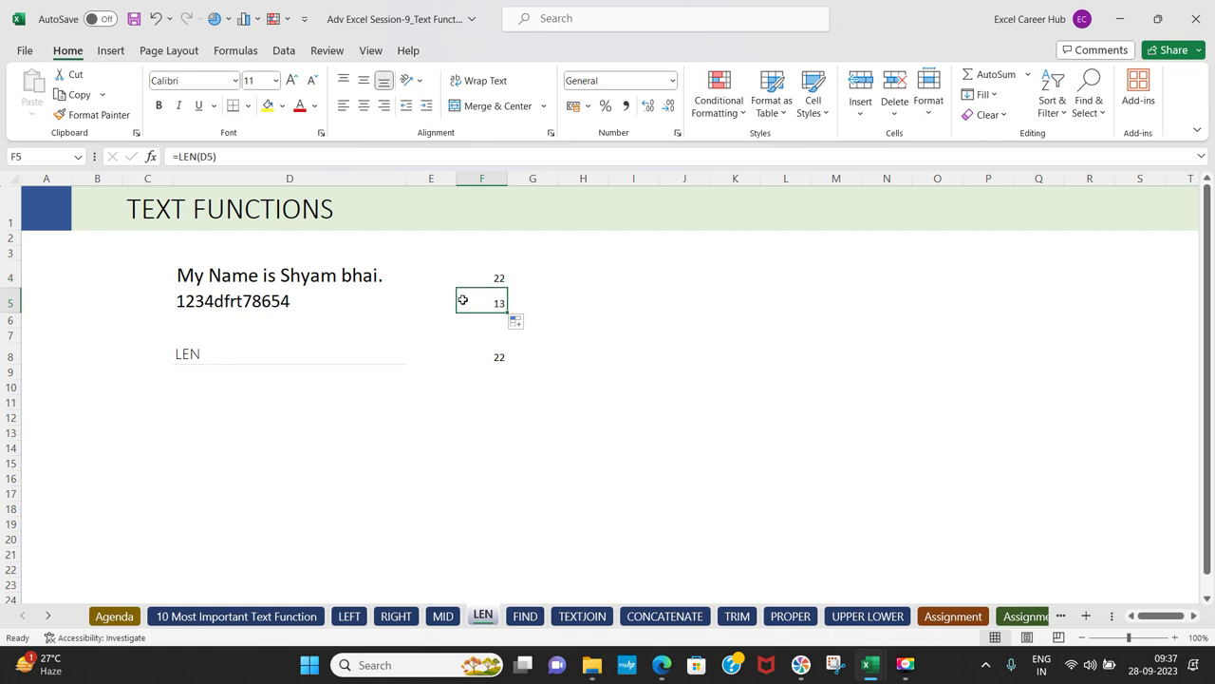
Enlarge column F's text to 16 point
left_click(476, 186)
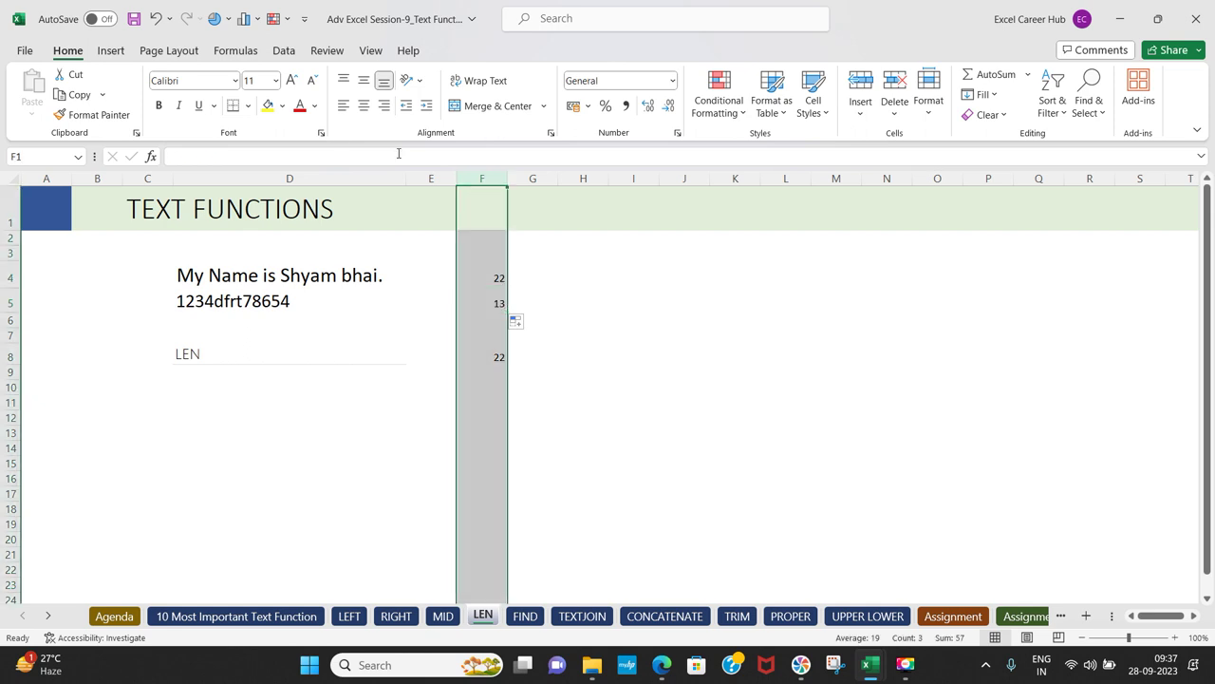
left_click(292, 80)
left_click(292, 80)
left_click(292, 80)
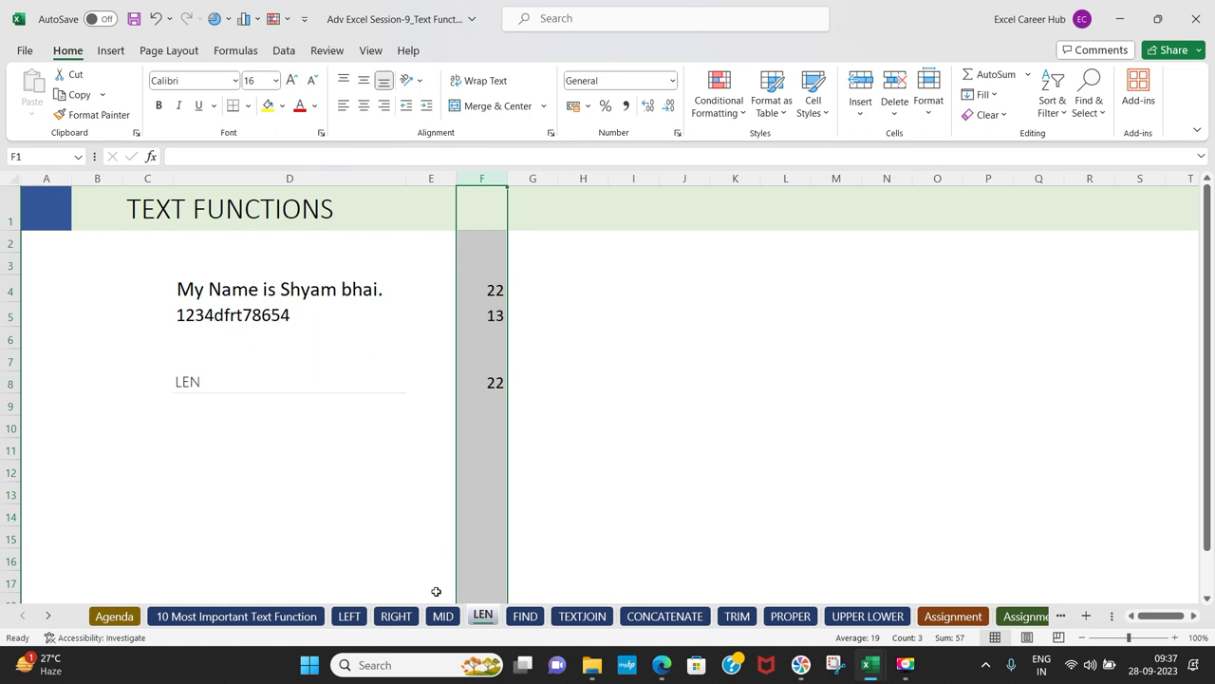
Move the TRIM sheet so it sits right after the LEN sheet
left_click(533, 619)
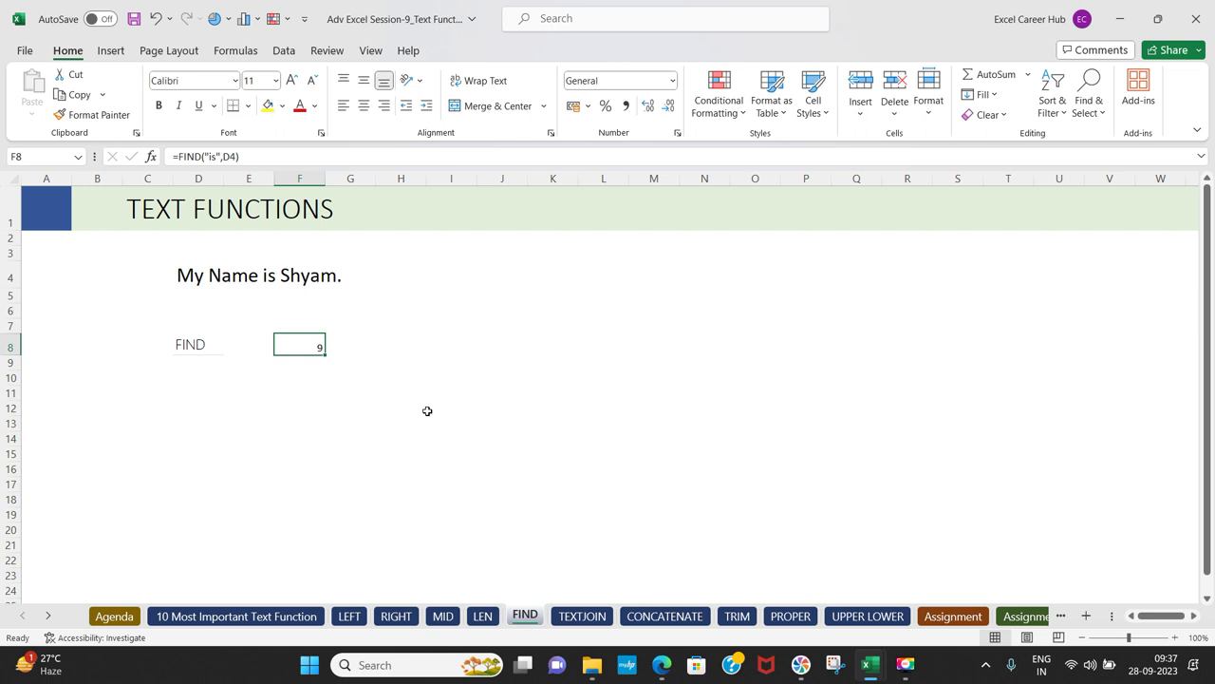
left_click(734, 618)
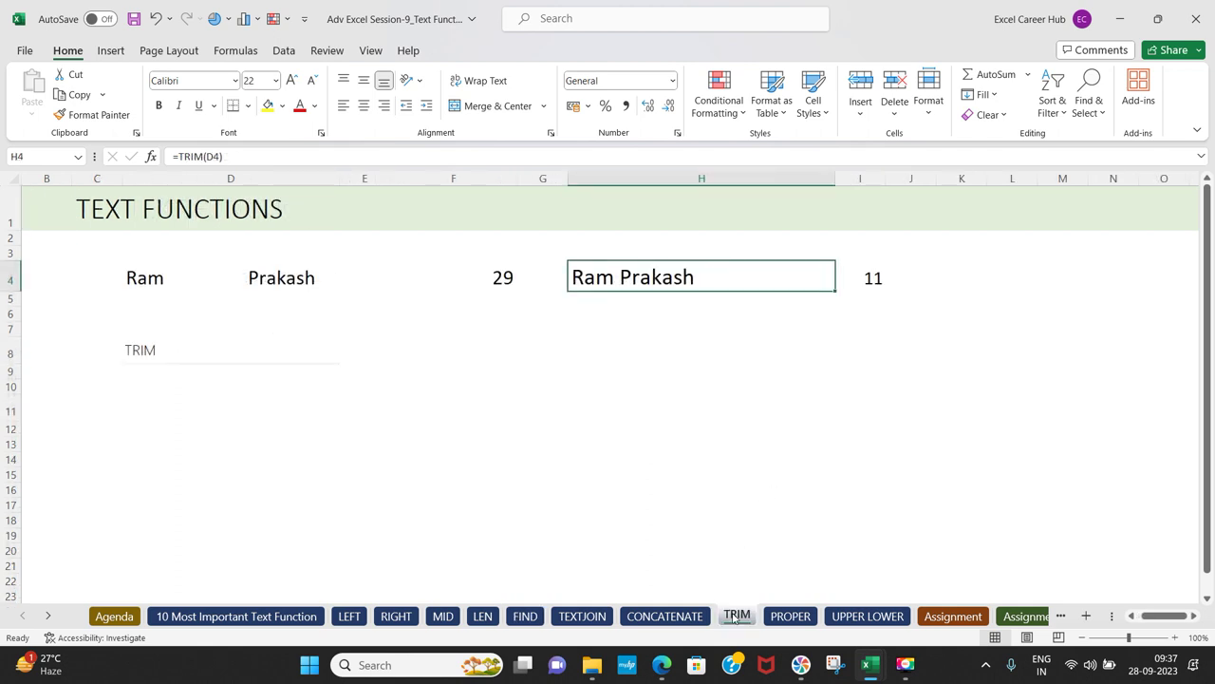
left_click_drag(734, 618, 520, 619)
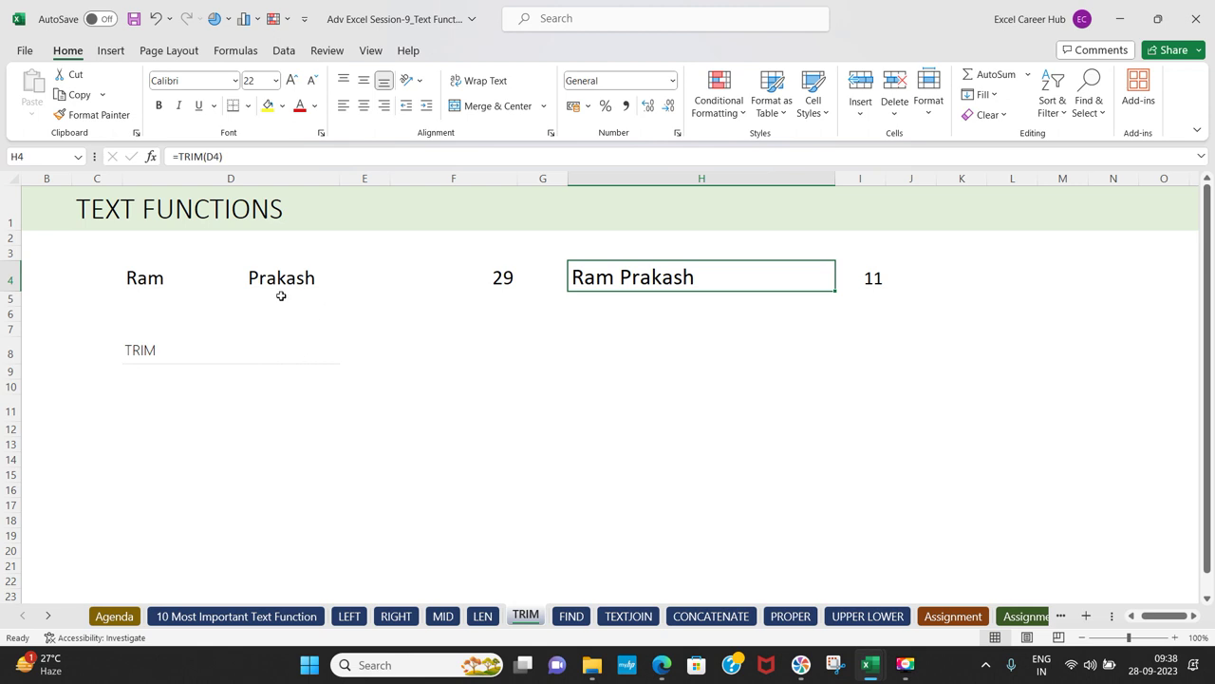
Check that F4's =LEN(D4) counts 29 characters in the untrimmed D4 text
left_click(220, 277)
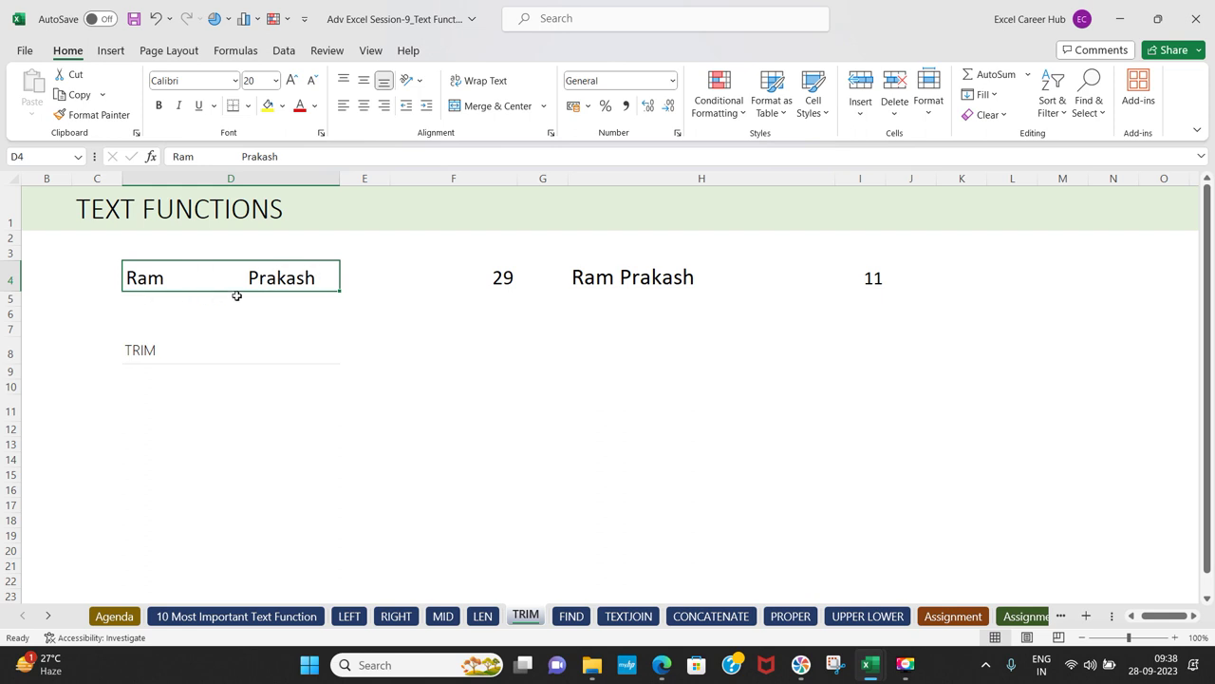
left_click(506, 279)
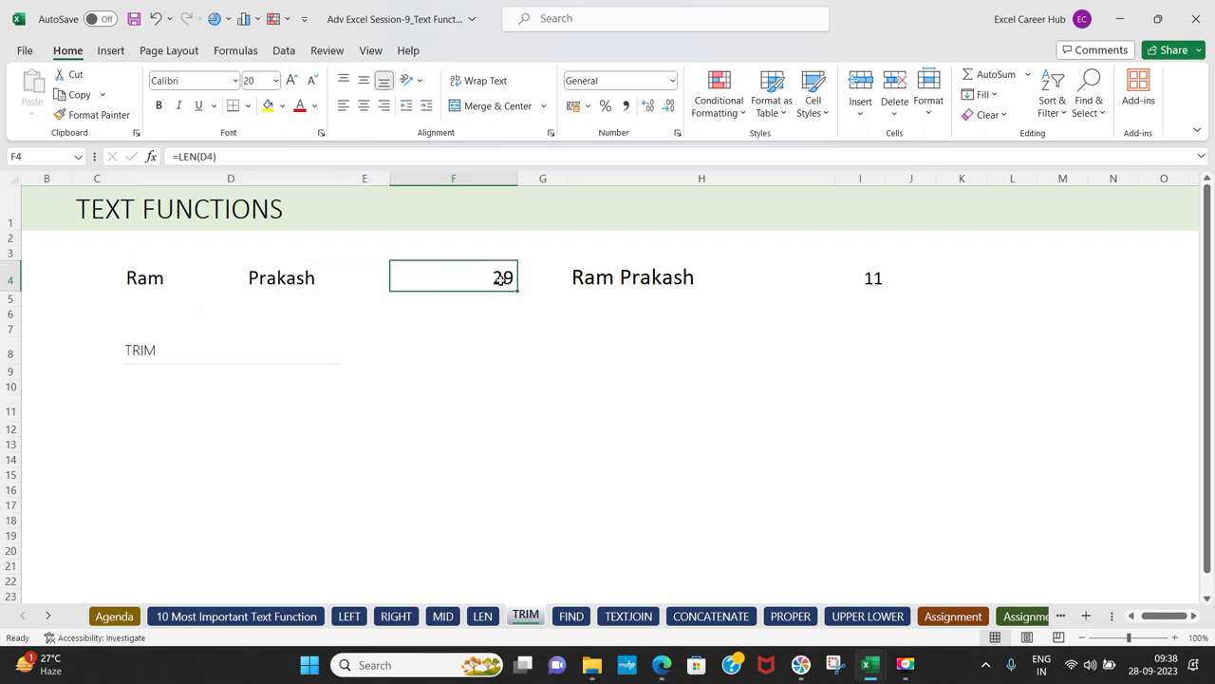
double_click(500, 277)
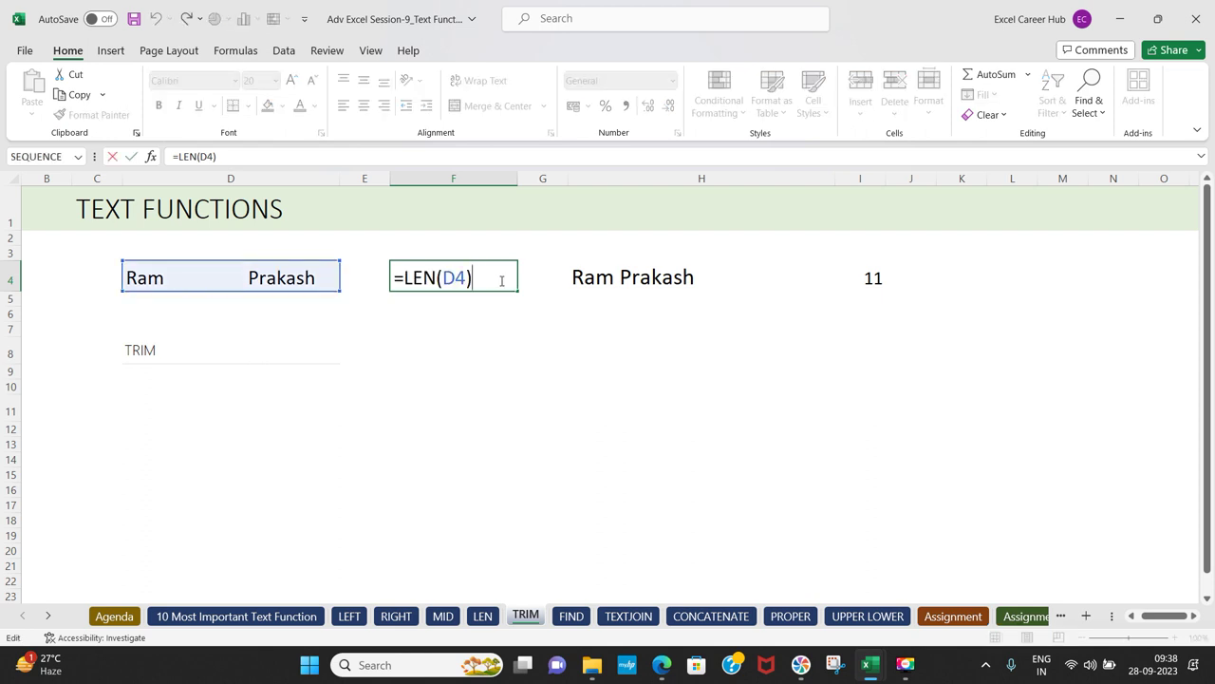
key("Return")
left_click(509, 277)
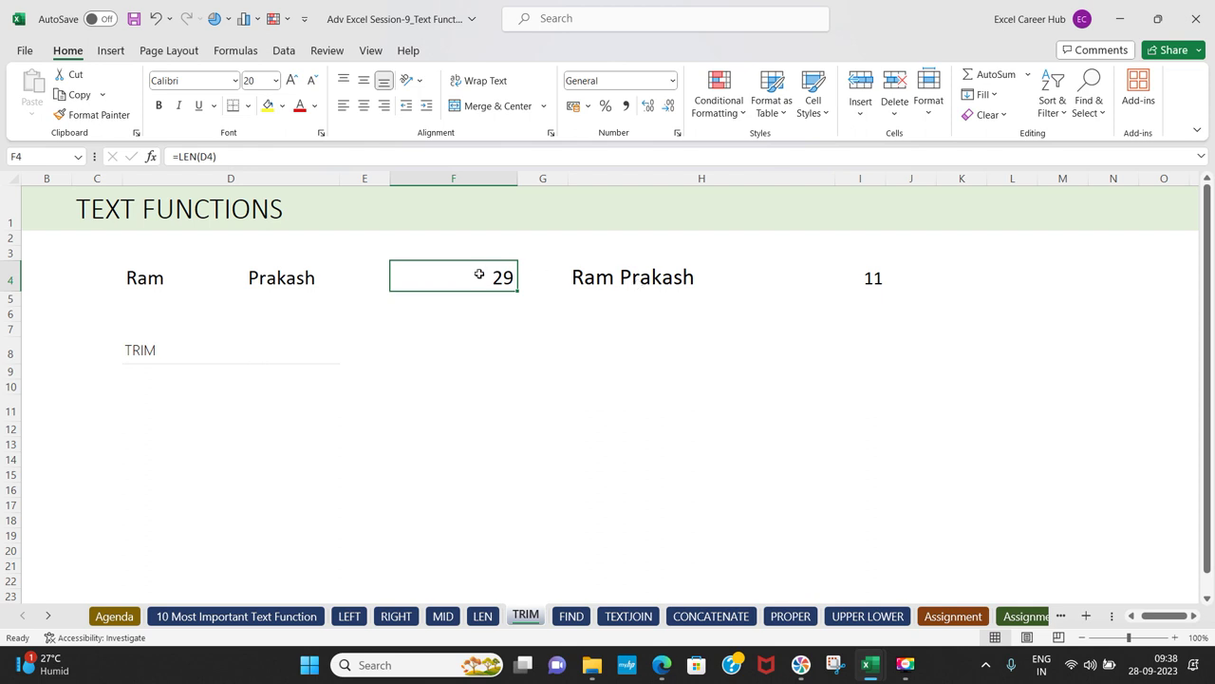
Replace H4 with =TRIM(D4), giving the 11-character single-spaced name, then go to the FIND sheet
left_click(600, 273)
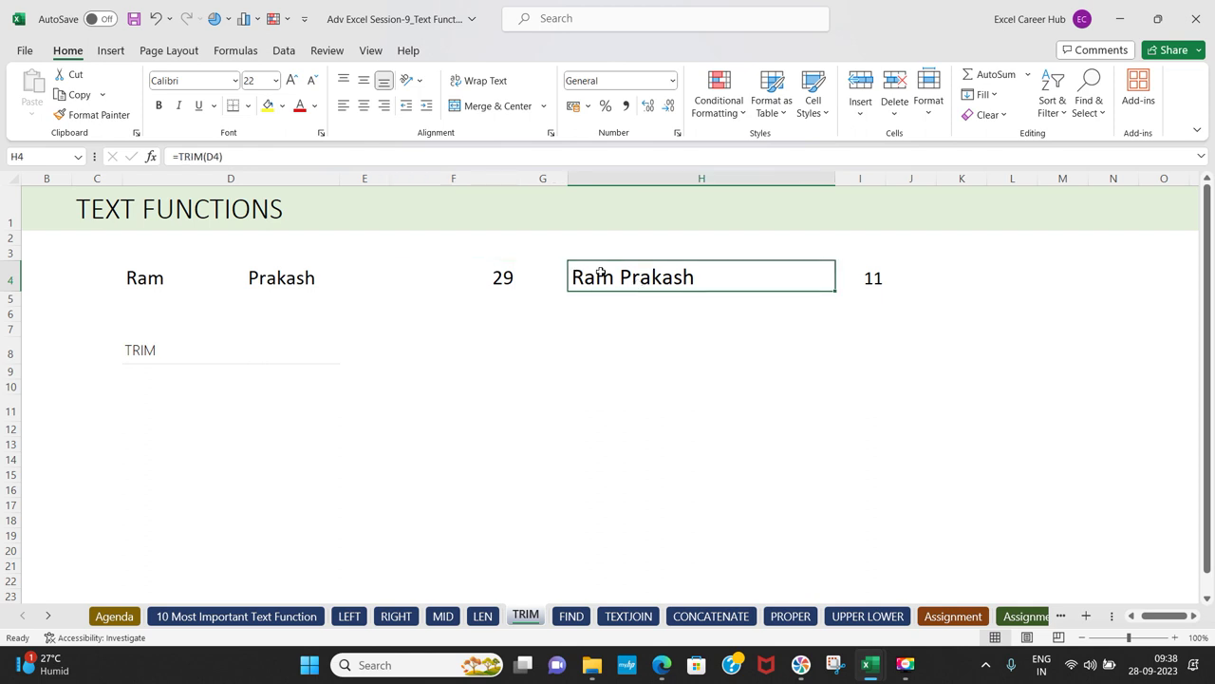
key("Delete")
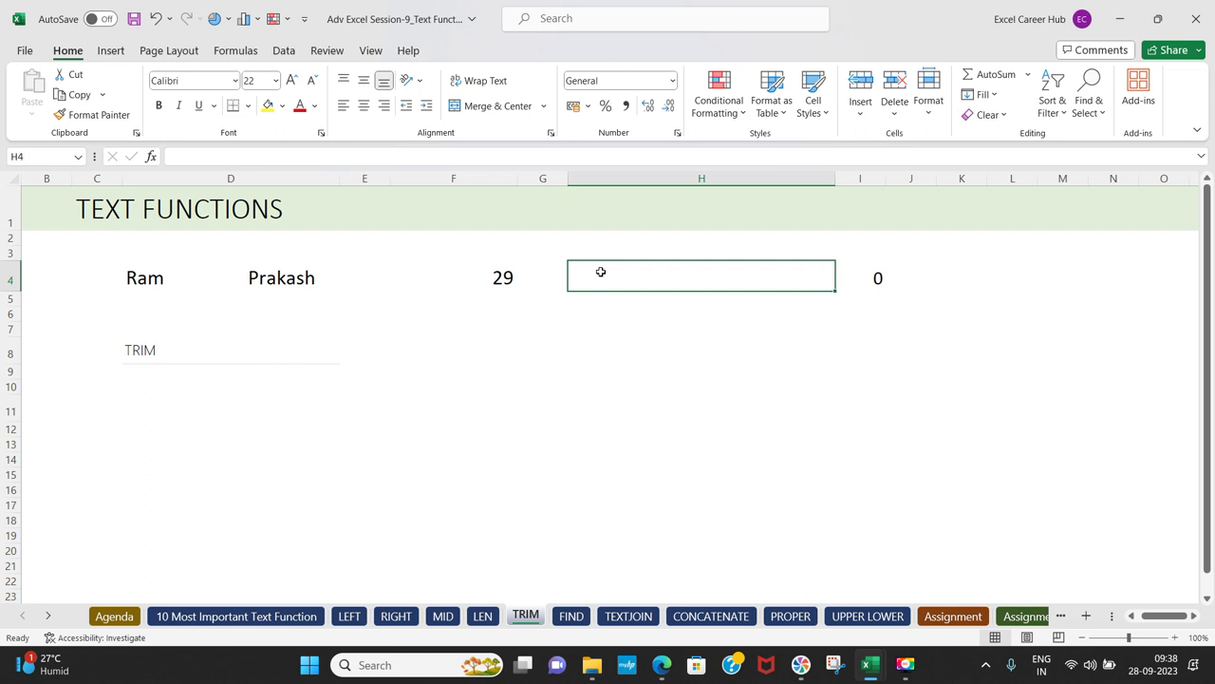
type("=tr")
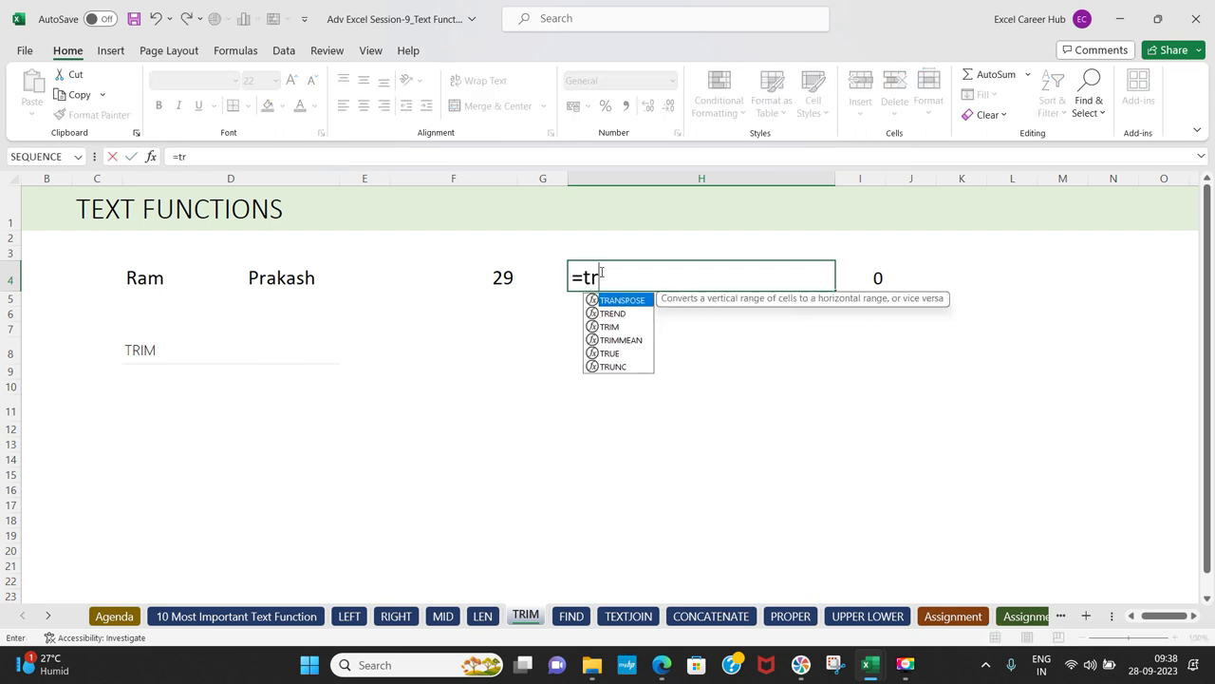
type("im")
key("Tab")
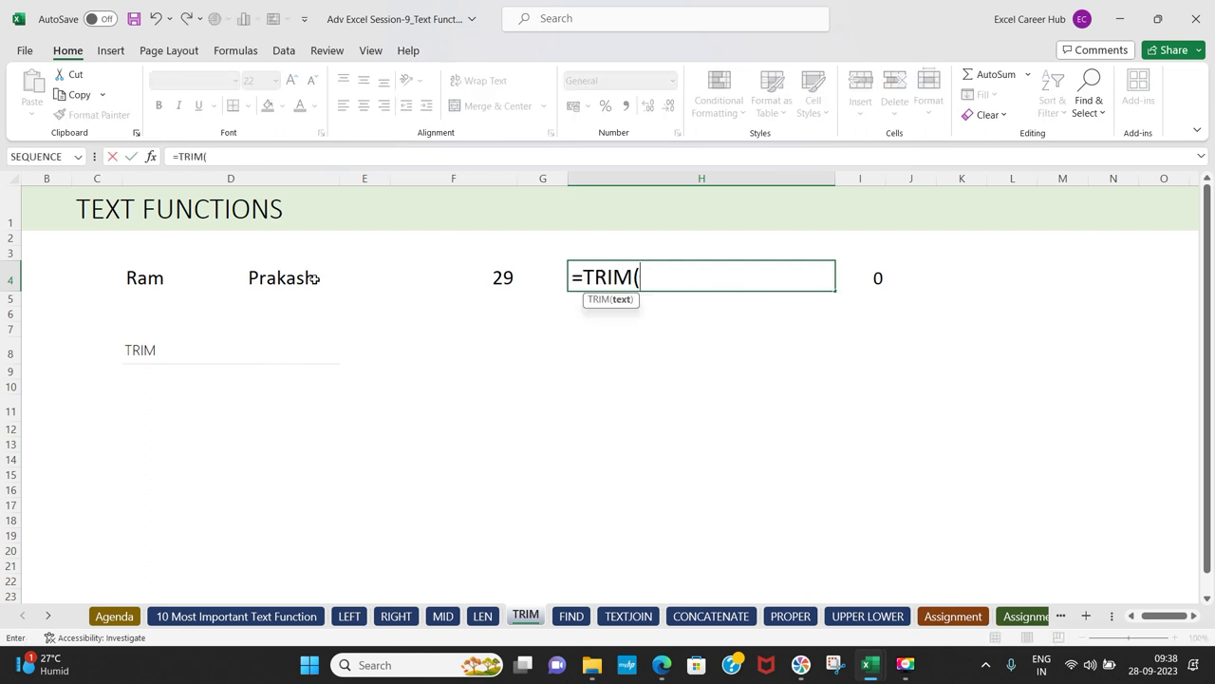
left_click(240, 277)
key("Return")
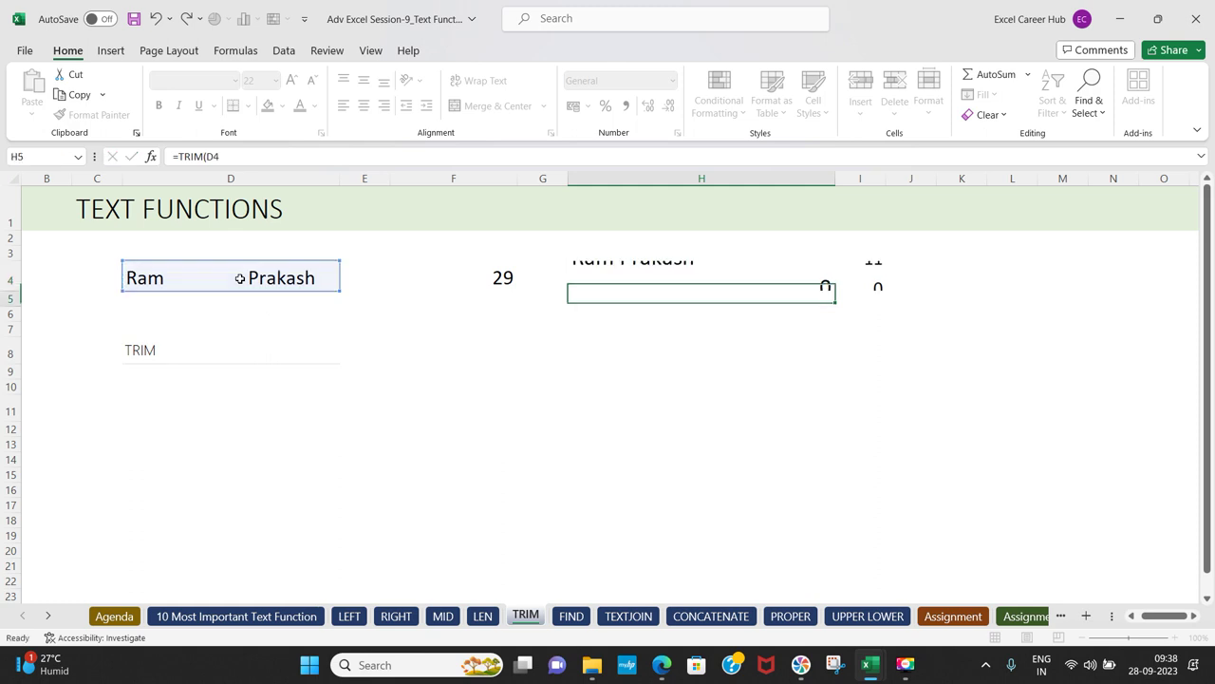
left_click(624, 274)
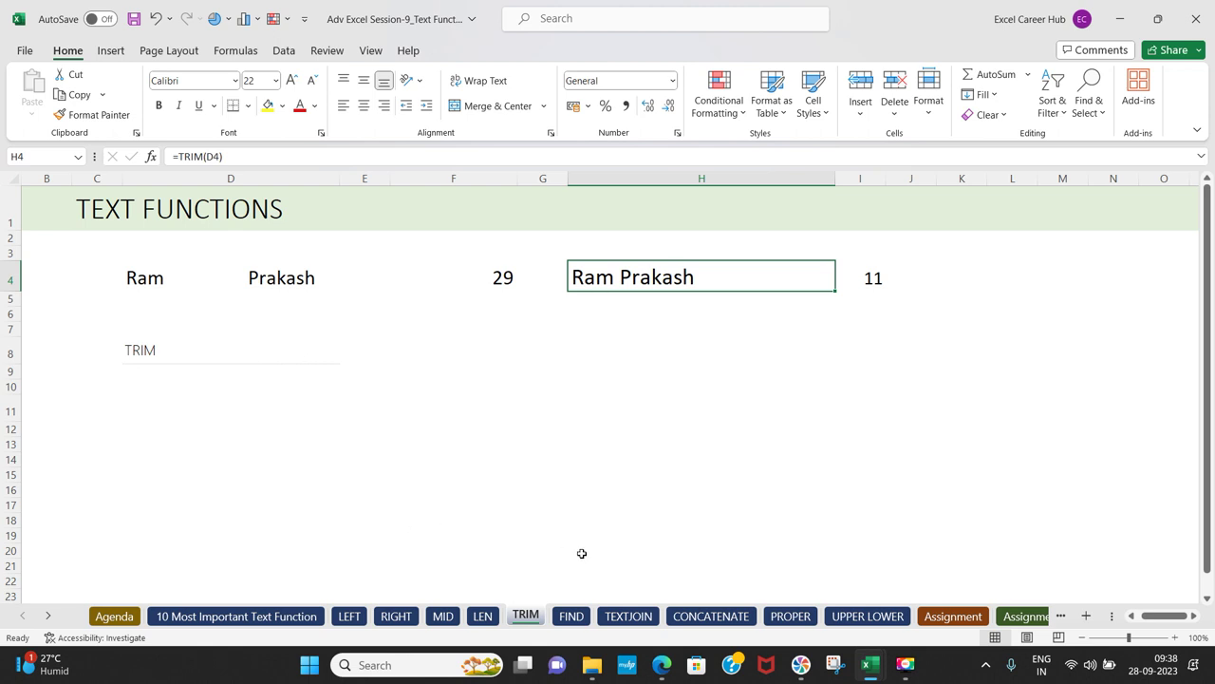
left_click(572, 616)
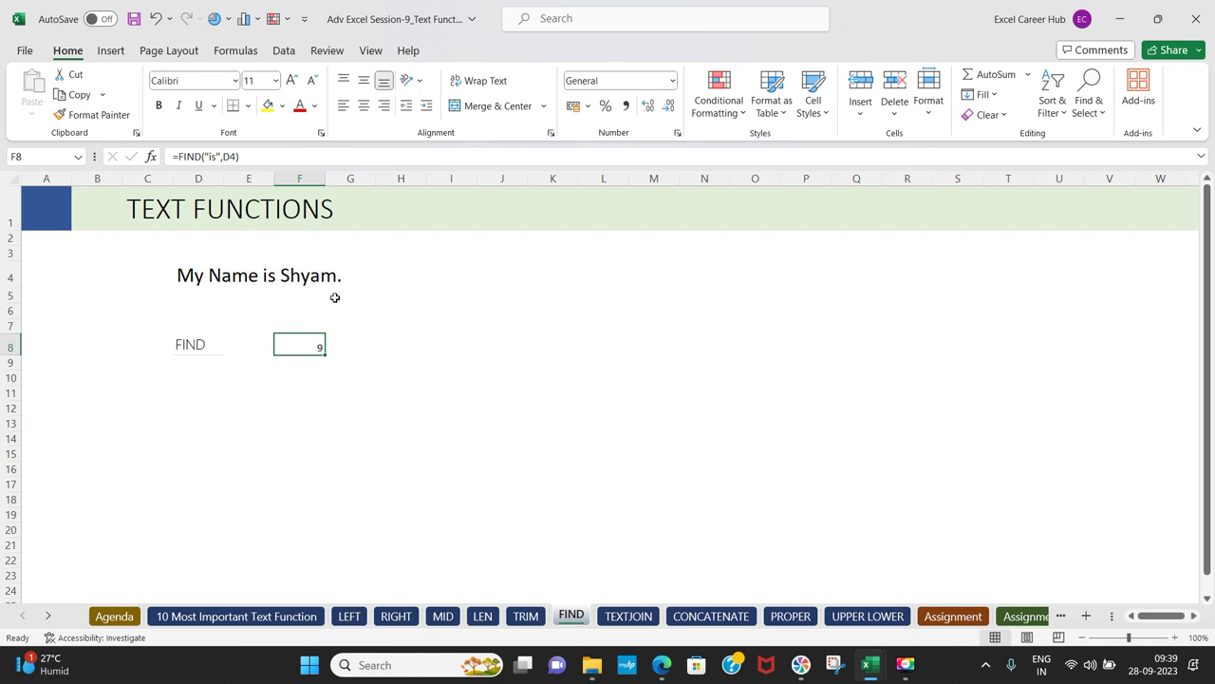
Enter a FIND formula in J4 locating the name within D4's sentence, returning 12
left_click(443, 617)
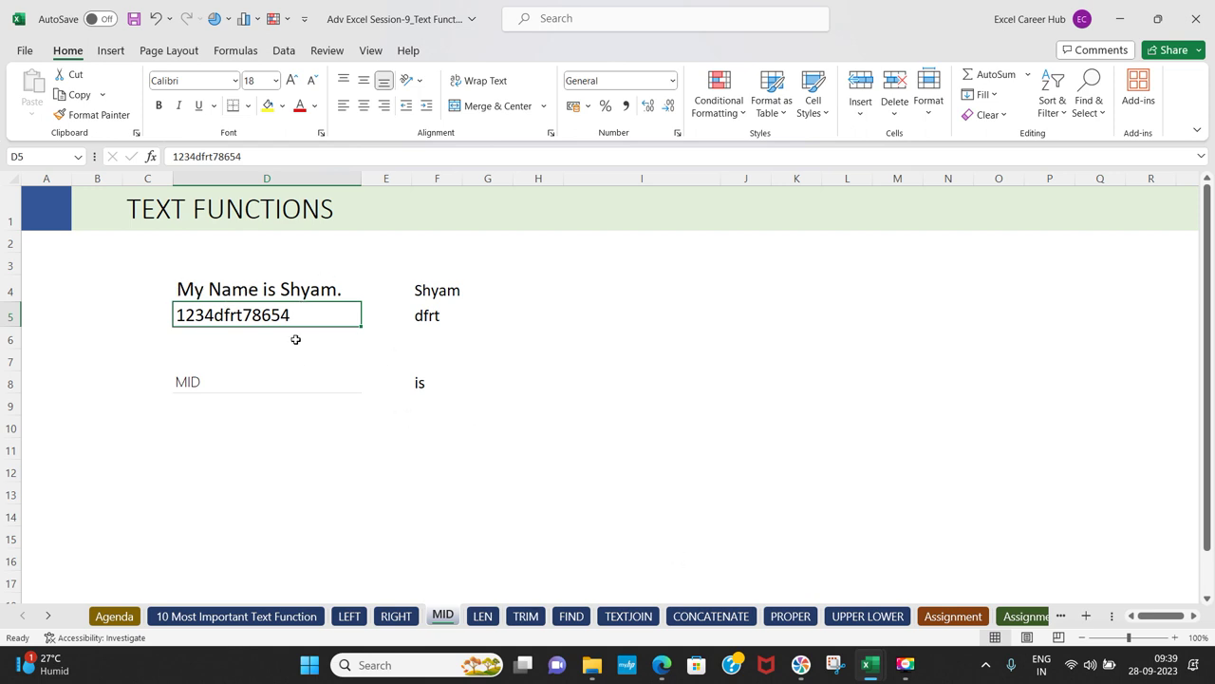
left_click(584, 617)
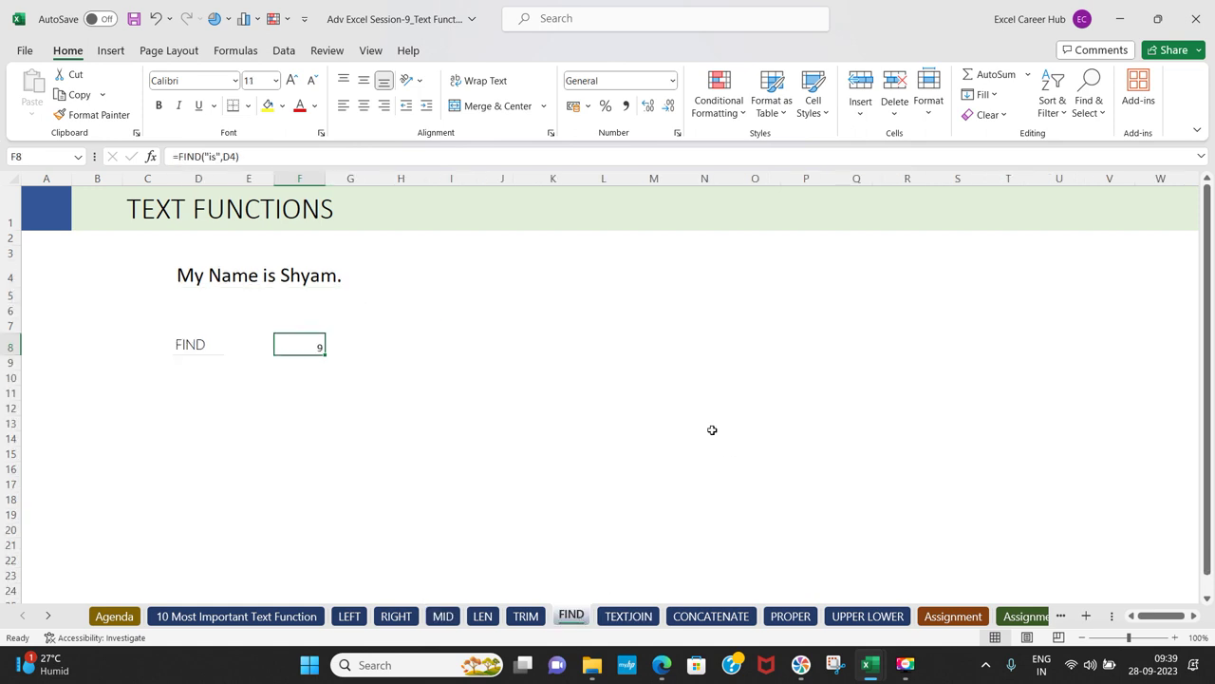
left_click(492, 280)
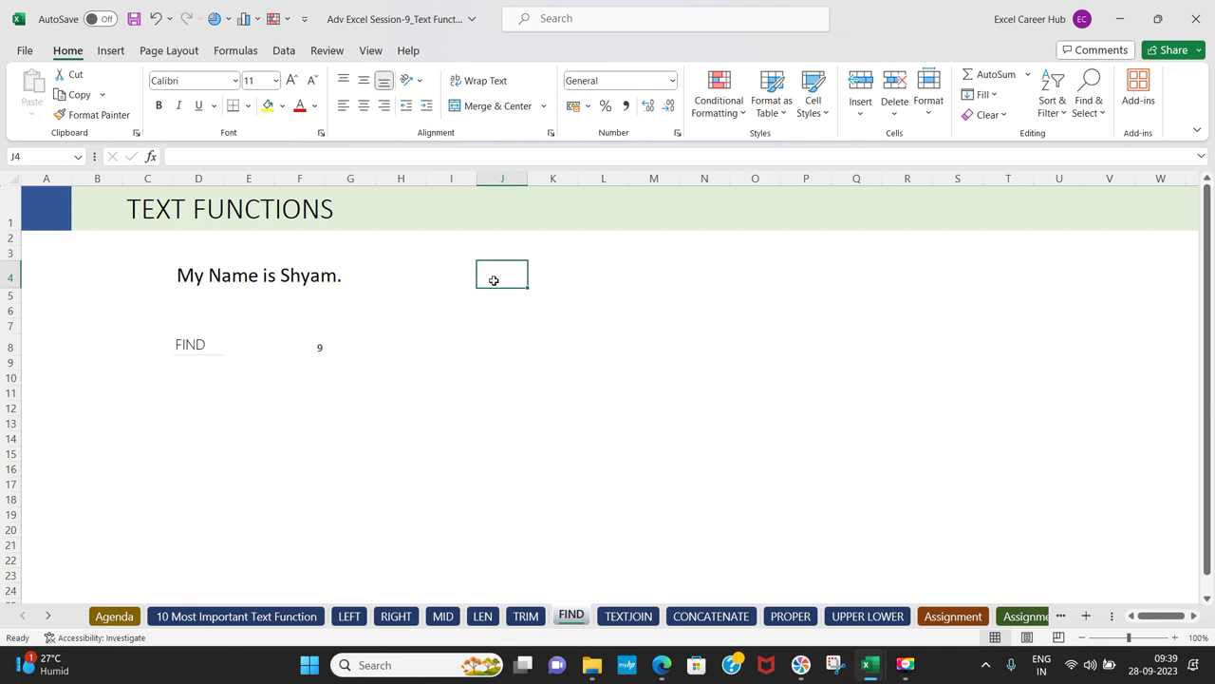
type("=fin")
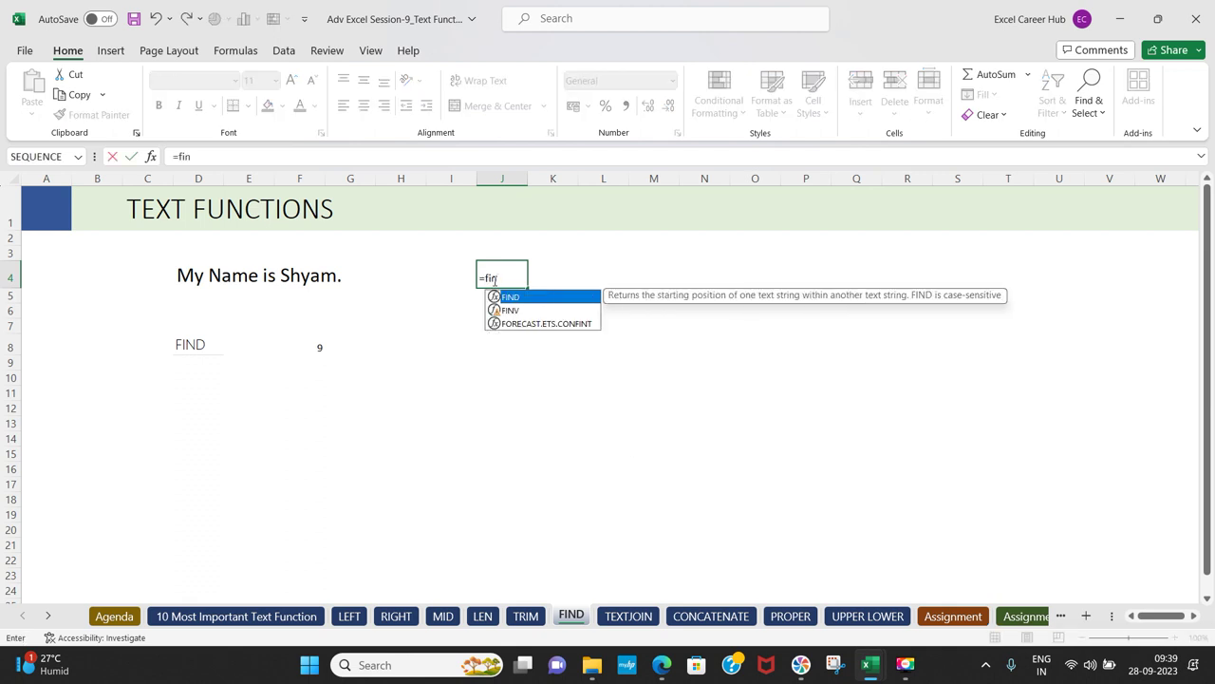
key("Tab")
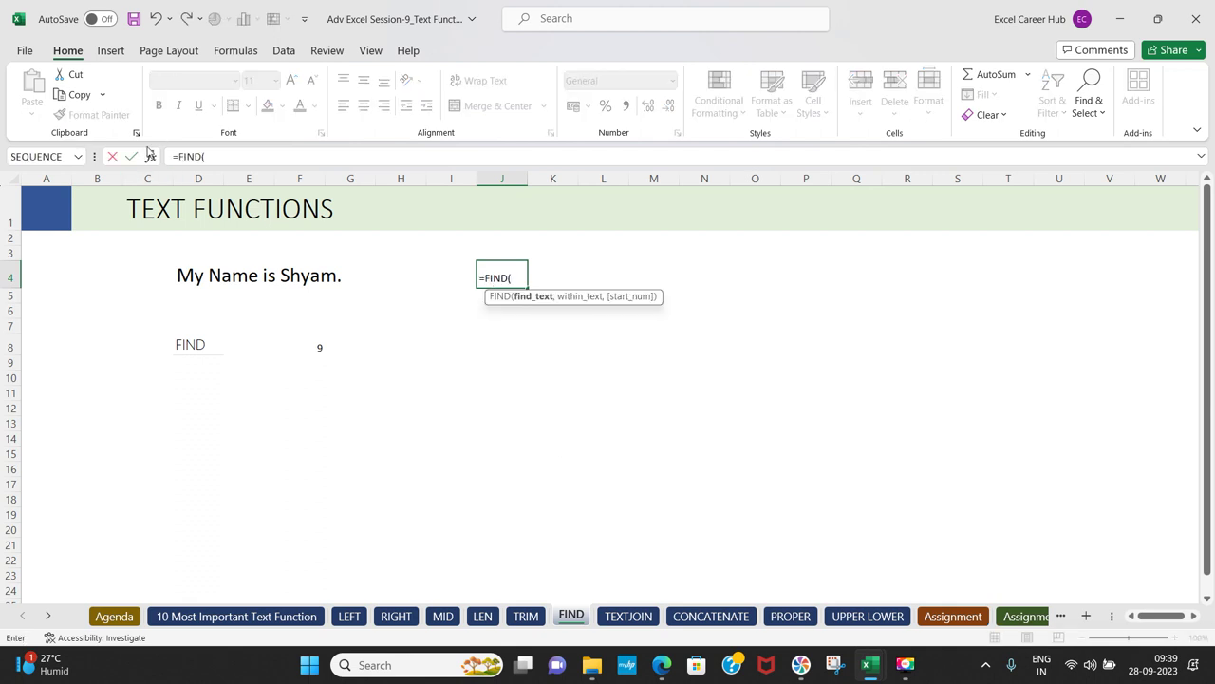
left_click(150, 156)
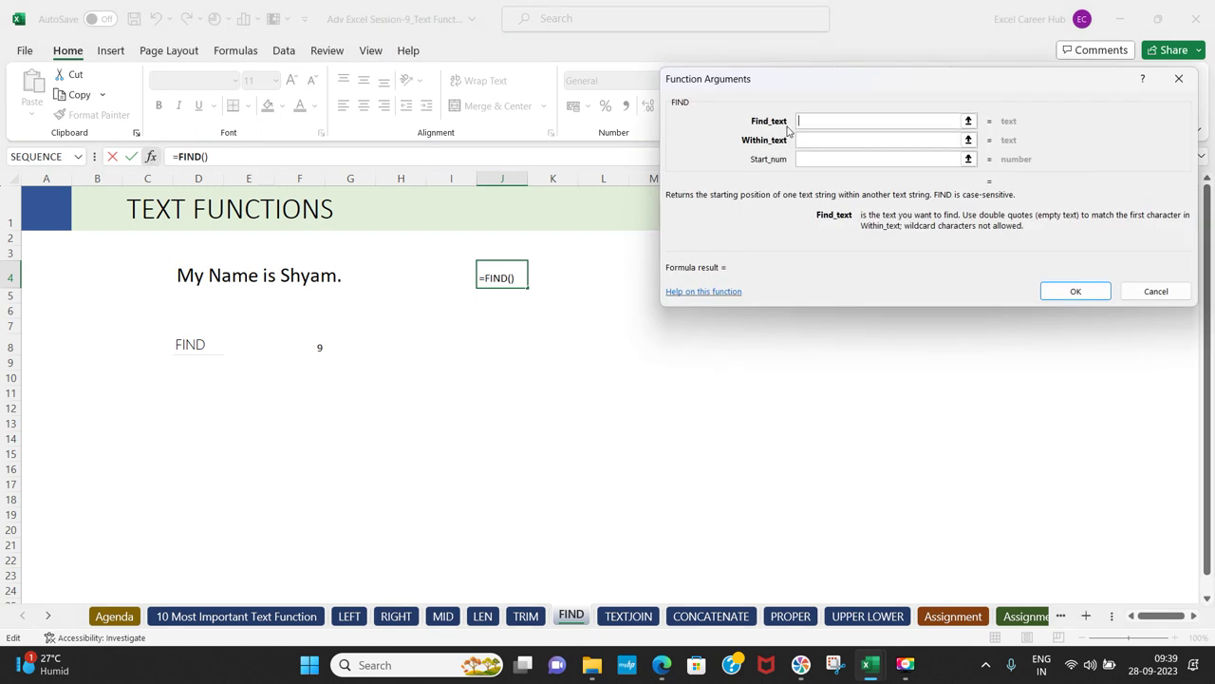
type("Shyam")
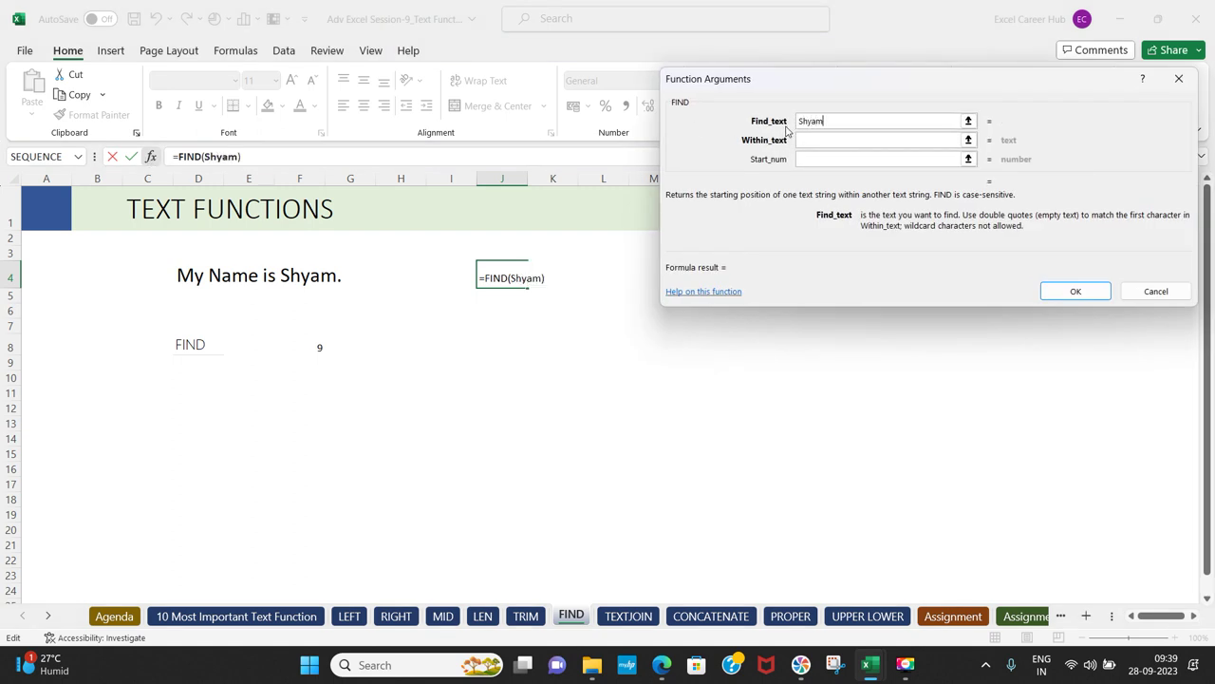
left_click(827, 138)
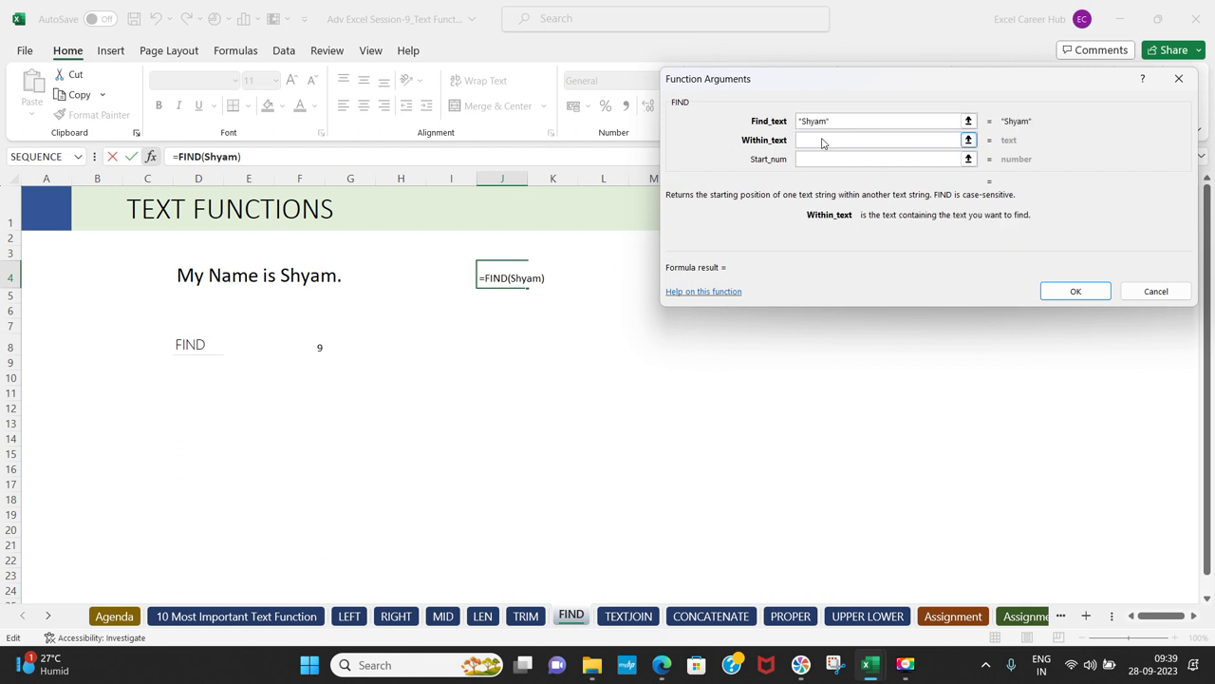
left_click(200, 275)
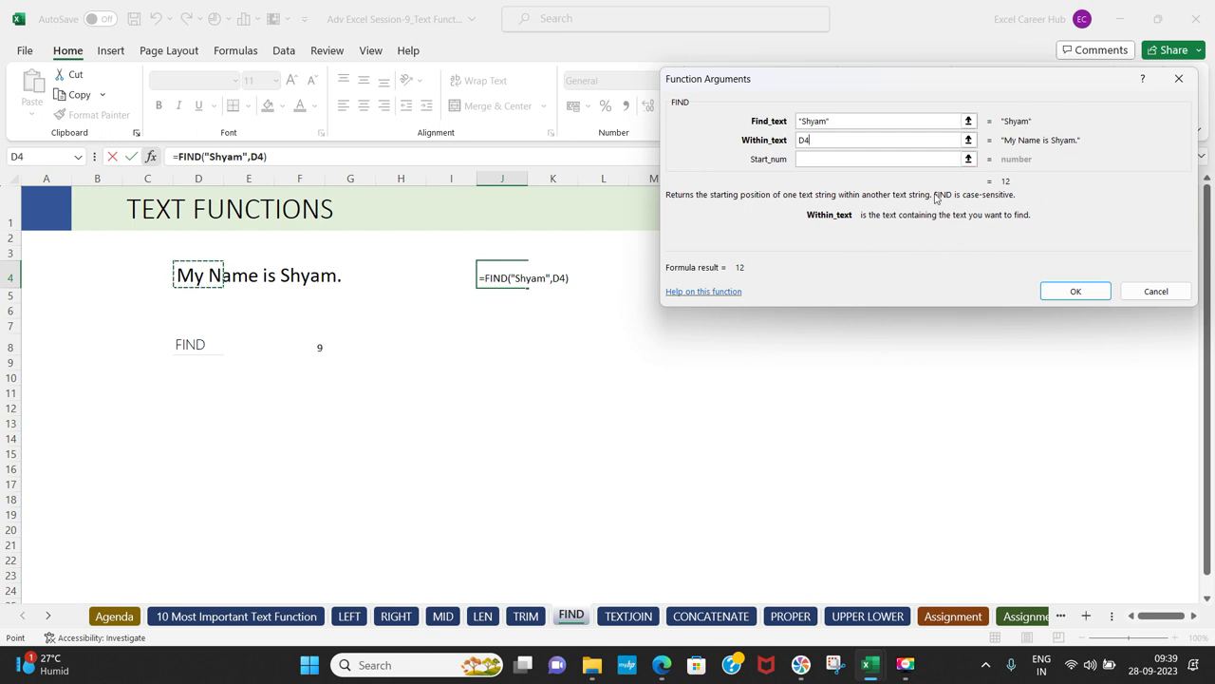
left_click(1075, 289)
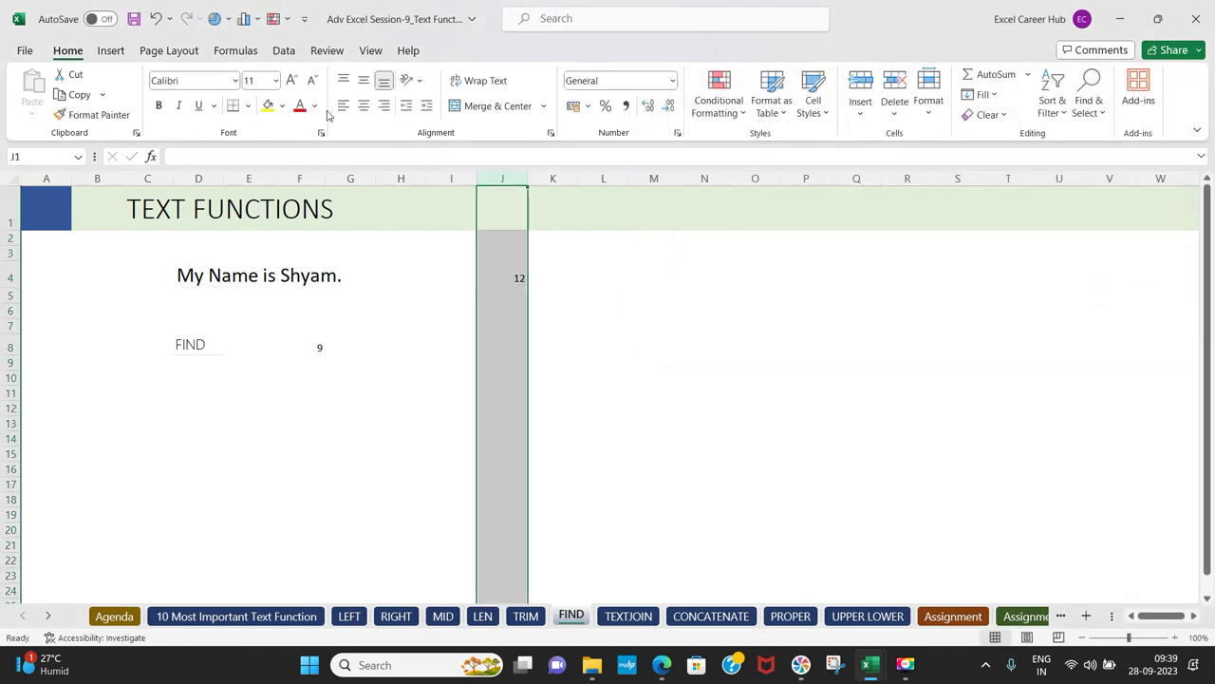
Enlarge column J's text to 16 point
left_click(291, 81)
left_click(291, 82)
left_click(291, 81)
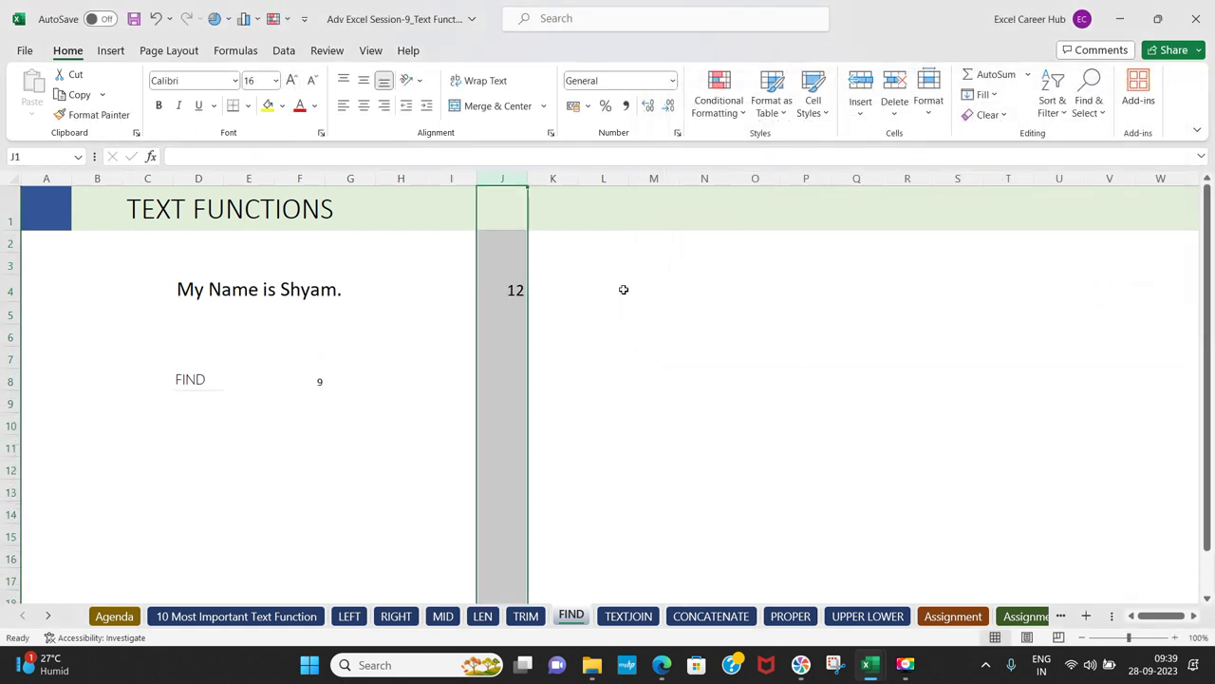
left_click(624, 290)
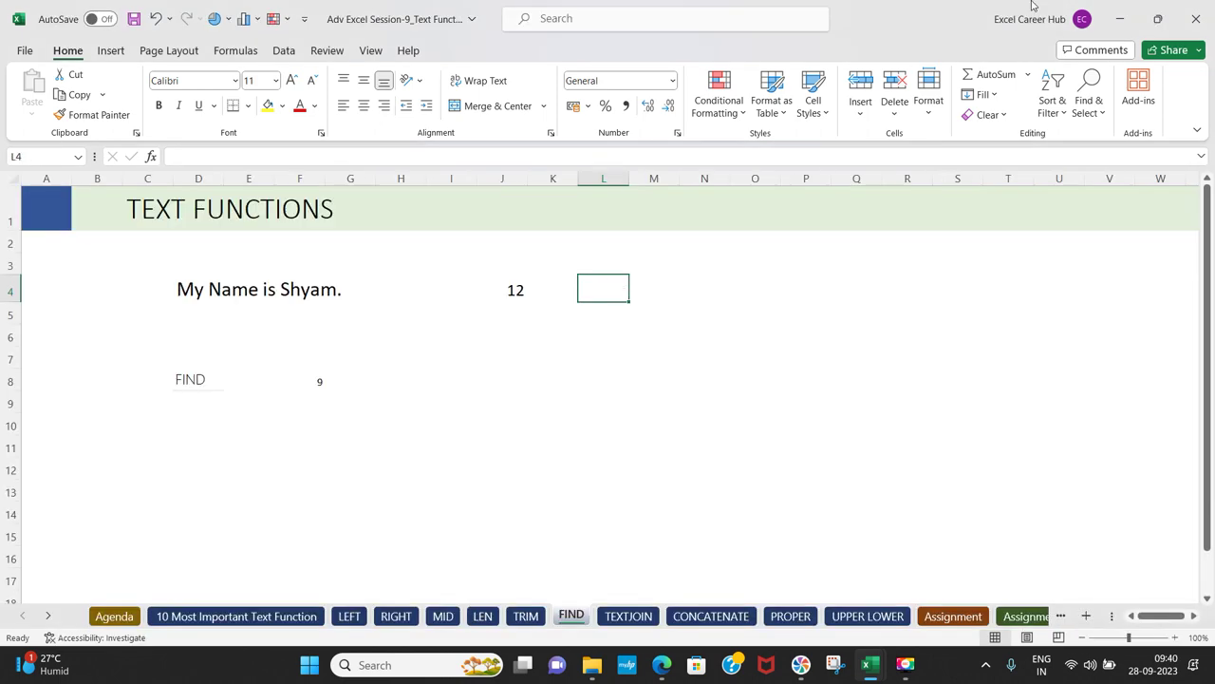
Hide the Text Functions and attendance workbooks and the file browser to show the meeting
left_click(1120, 21)
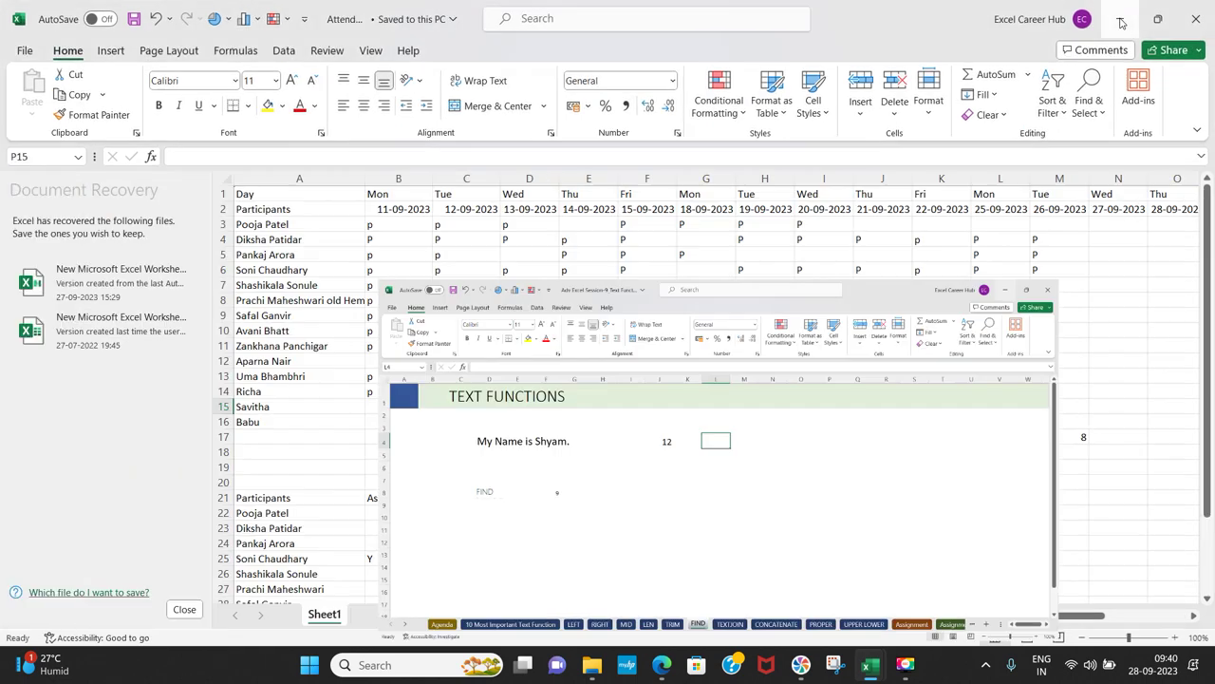
left_click(1120, 21)
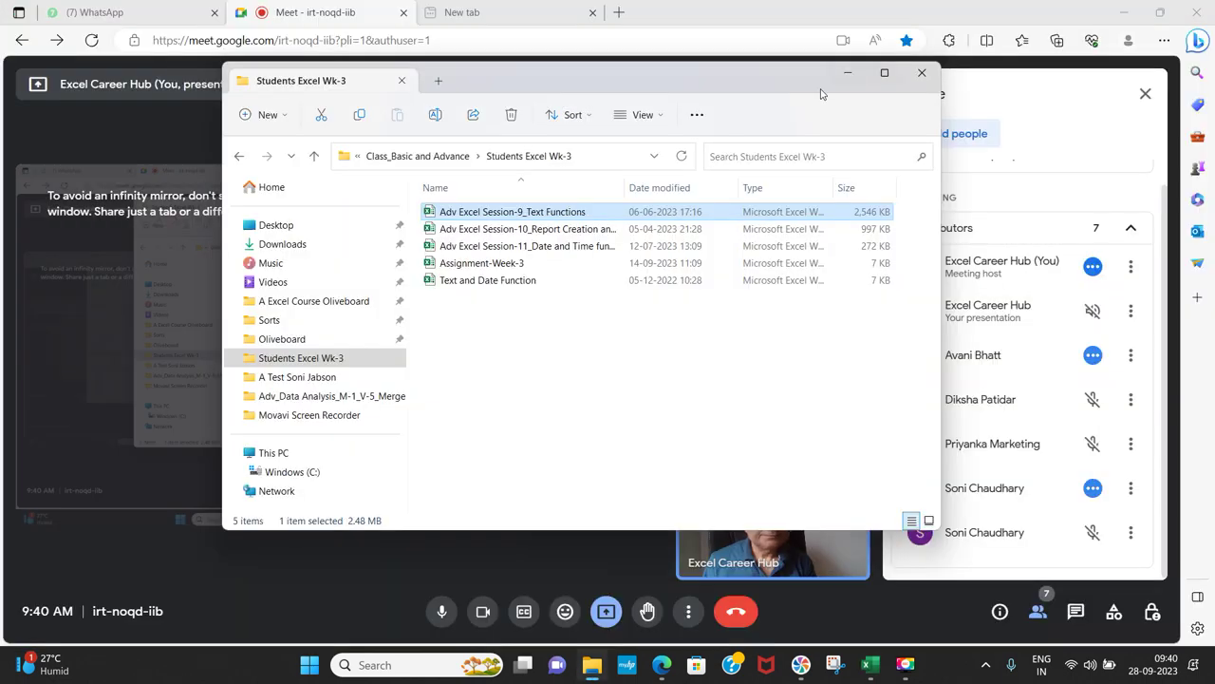
left_click(849, 74)
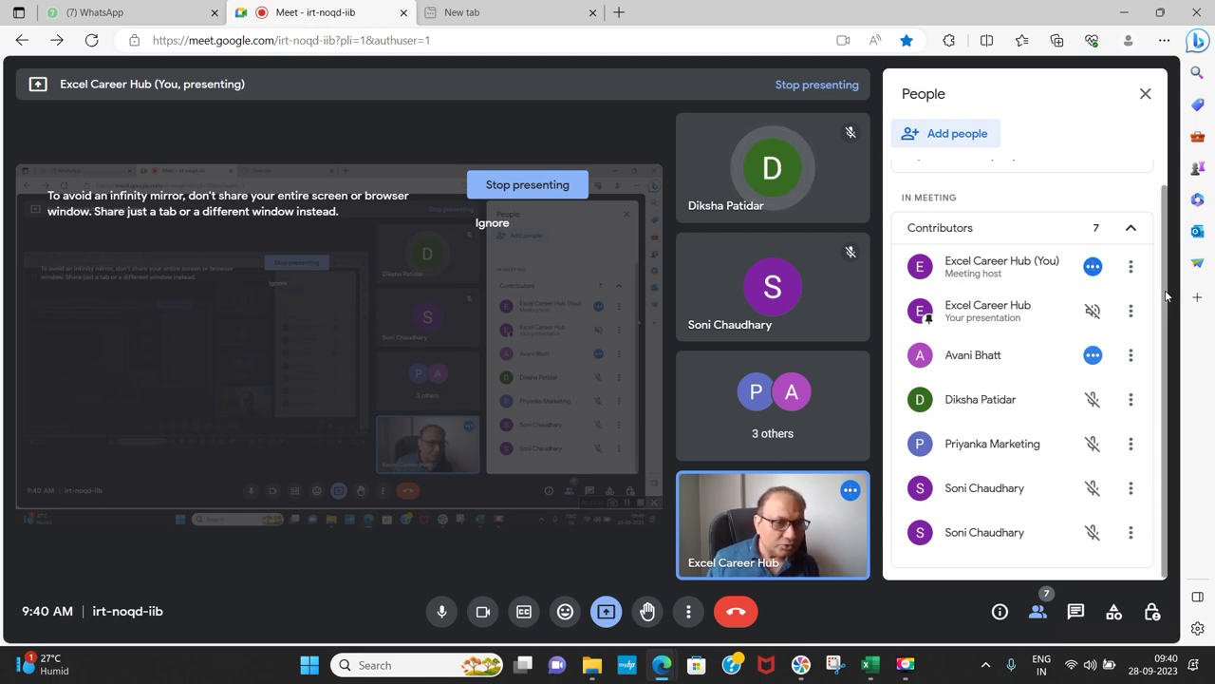
scroll(1159, 354, "up", 1)
scroll(1163, 370, "down", 1)
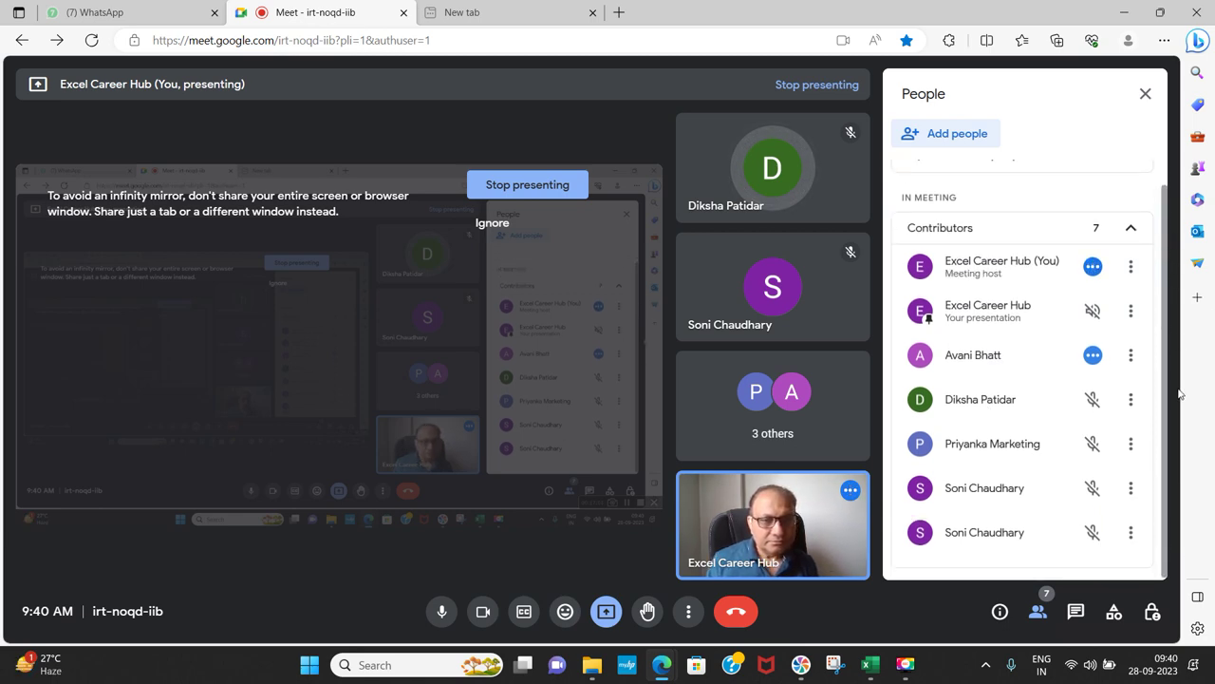
scroll(1164, 284, "up", 1)
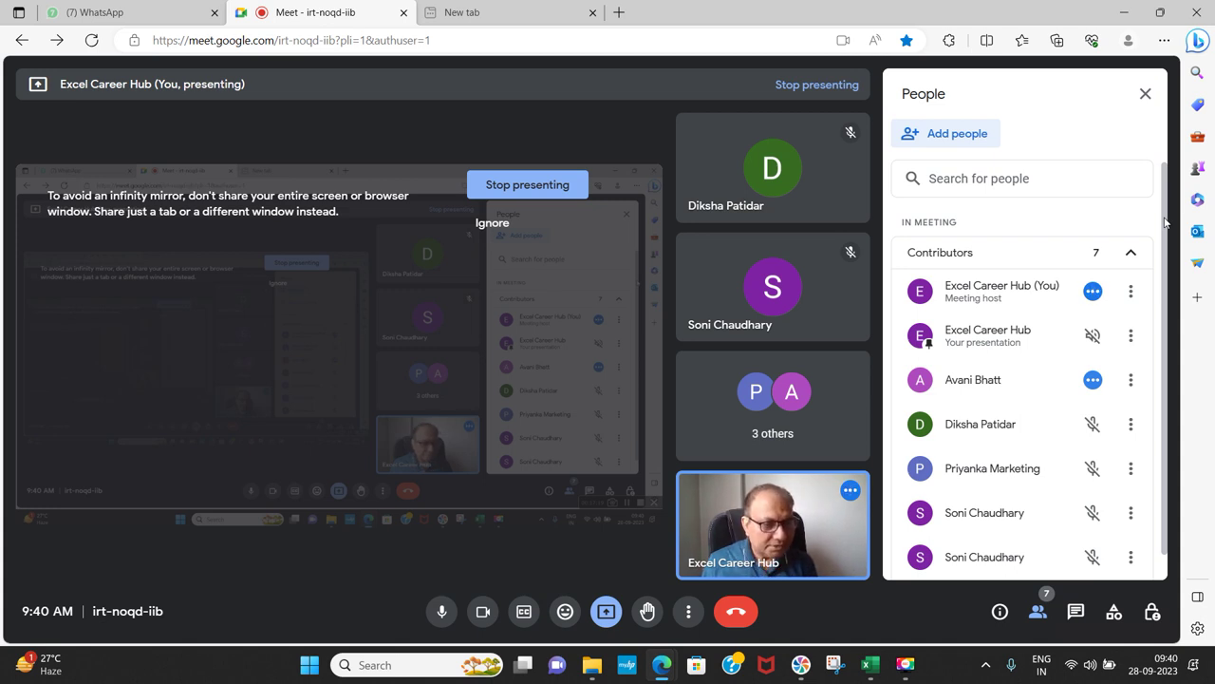
Bring the Text Functions workbook back and review Ram and Prakash on the CONCATENATE sheet
key("alt+Tab")
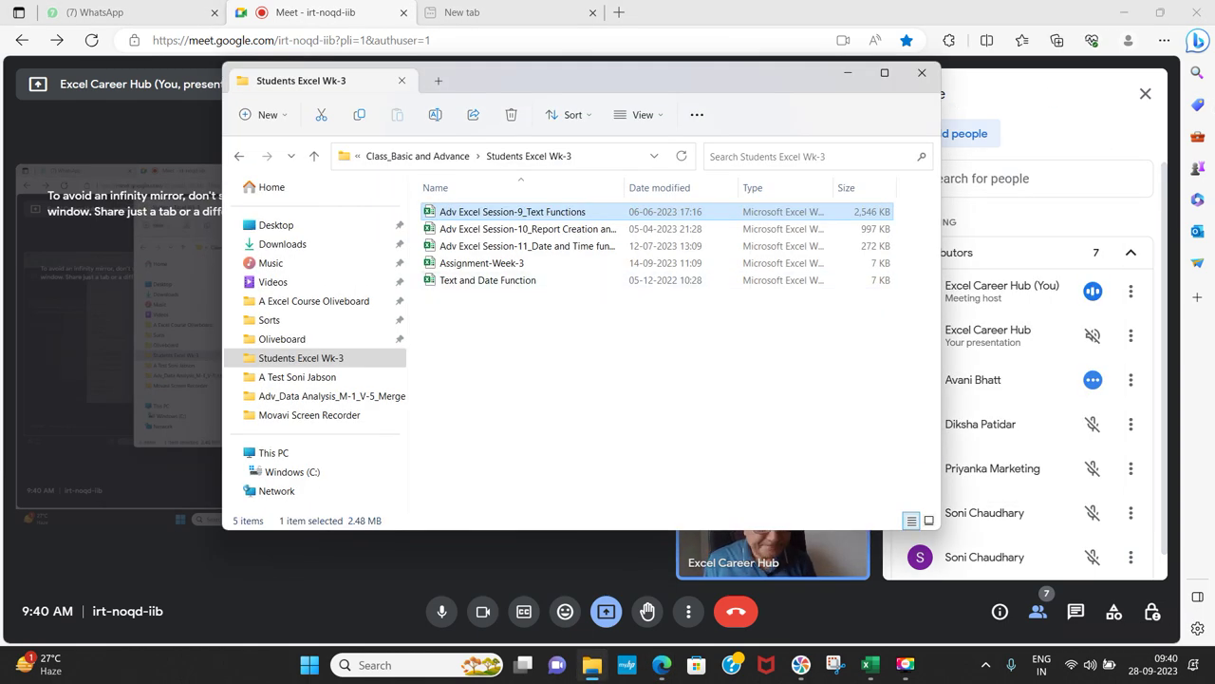
mouse_move(876, 676)
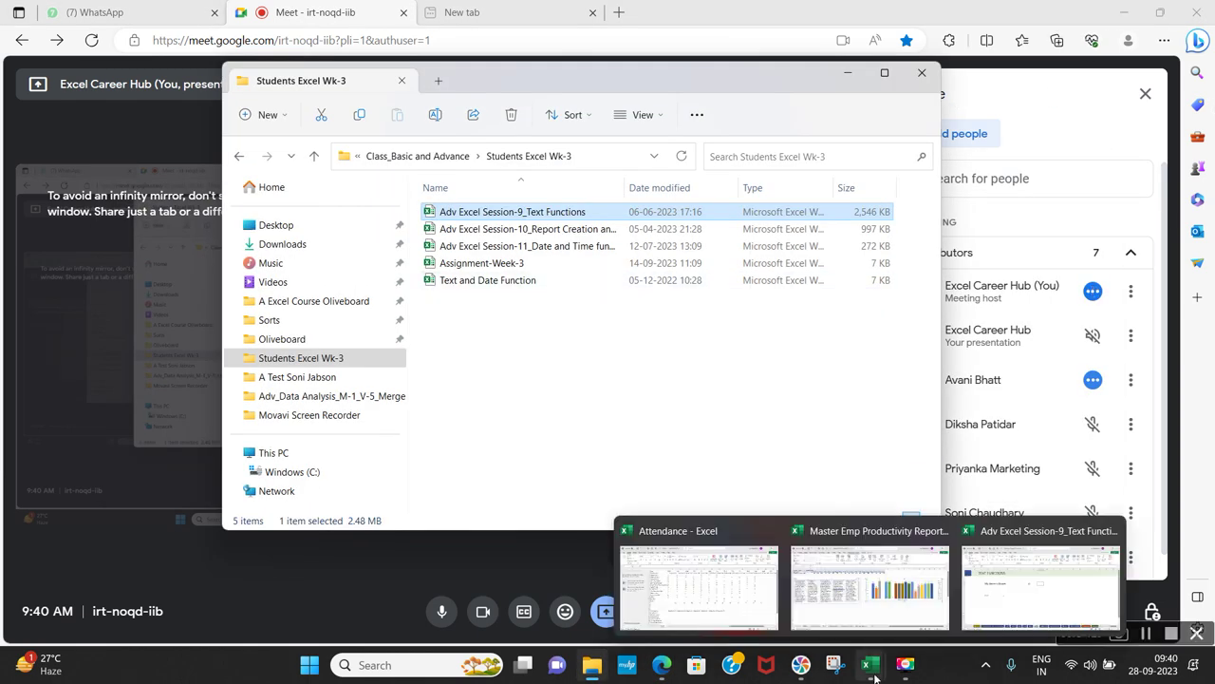
left_click(1048, 586)
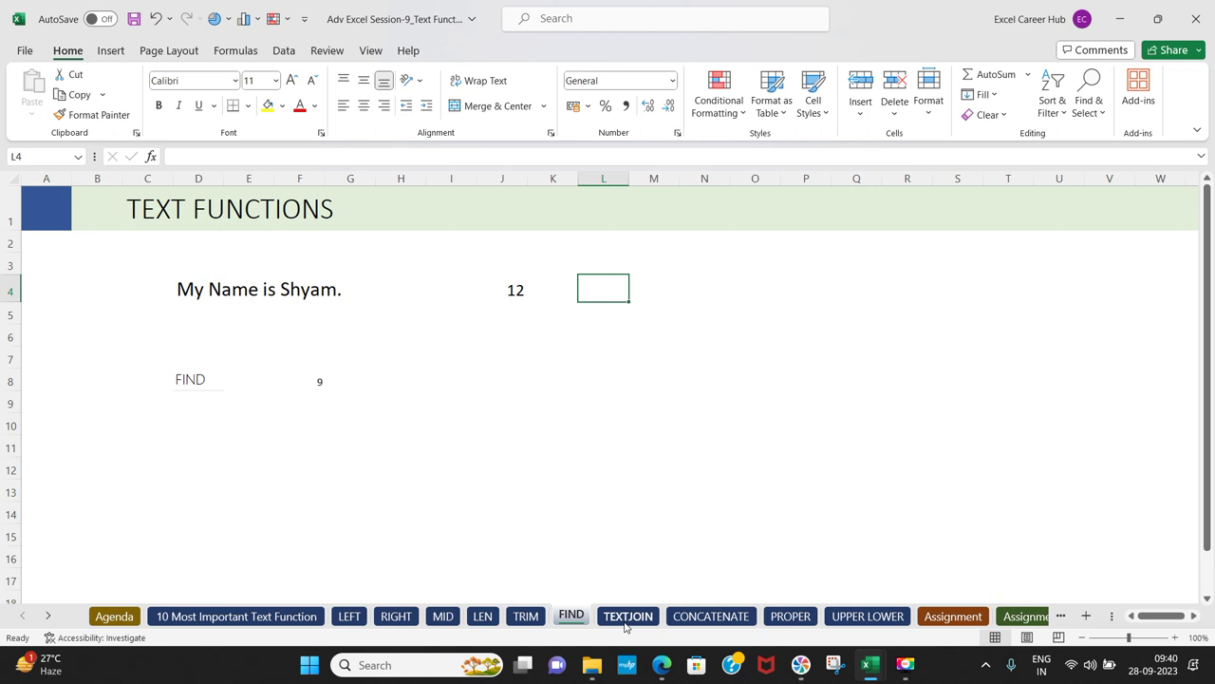
left_click(711, 616)
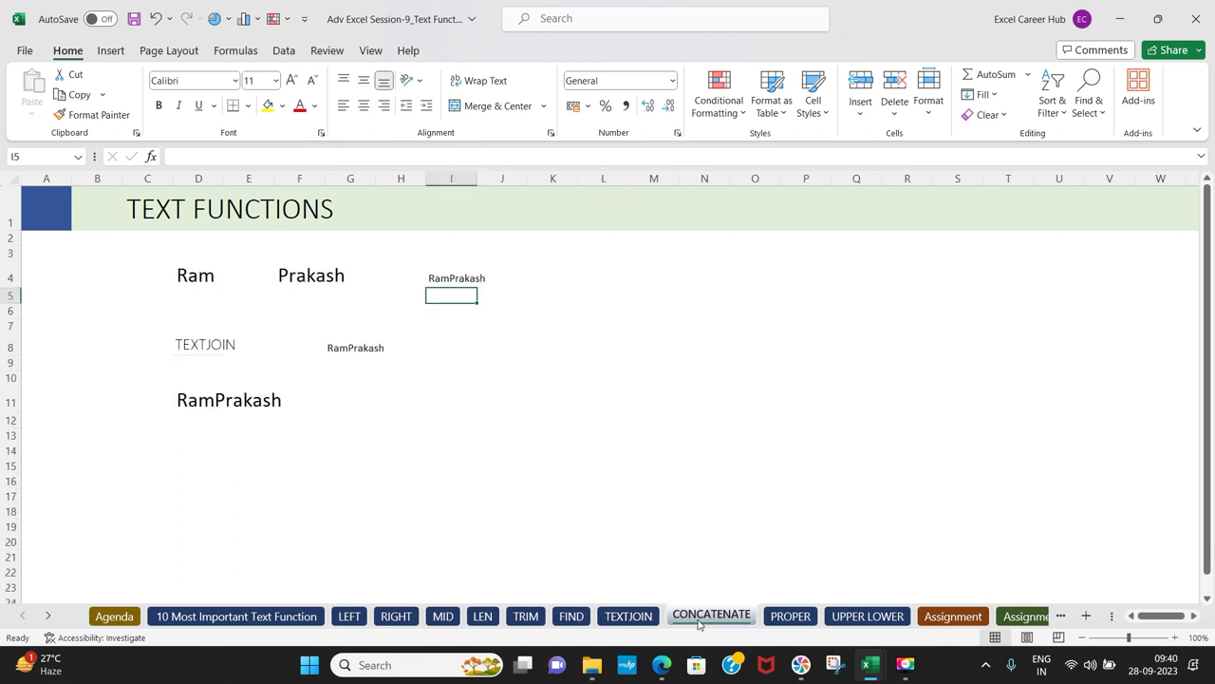
left_click(201, 275)
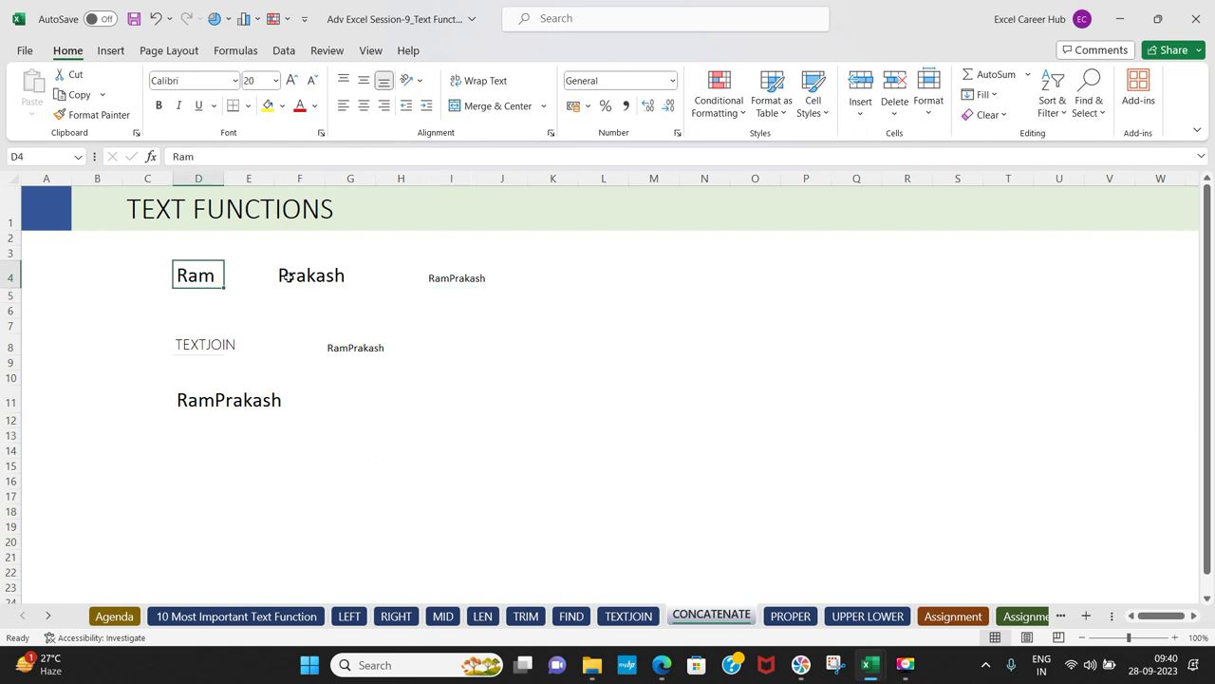
left_click(288, 276)
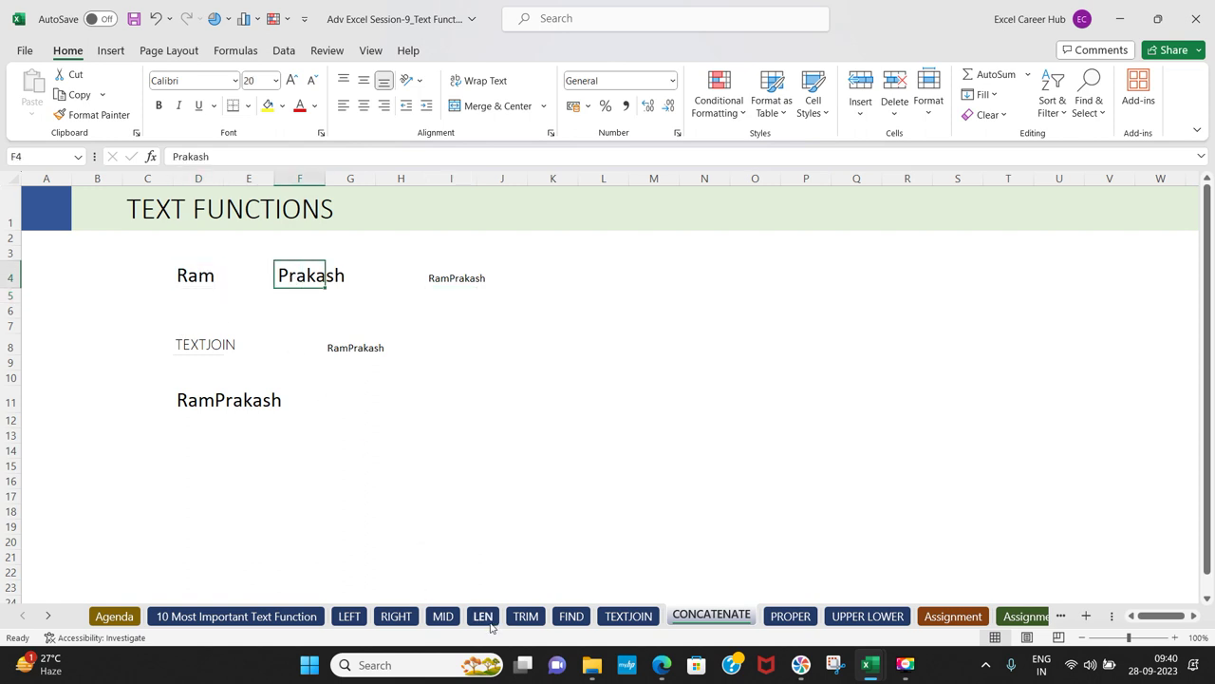
Copy 1234dfrt78654 from D5 on the MID sheet into I6 of the CONCATENATE sheet
left_click(443, 616)
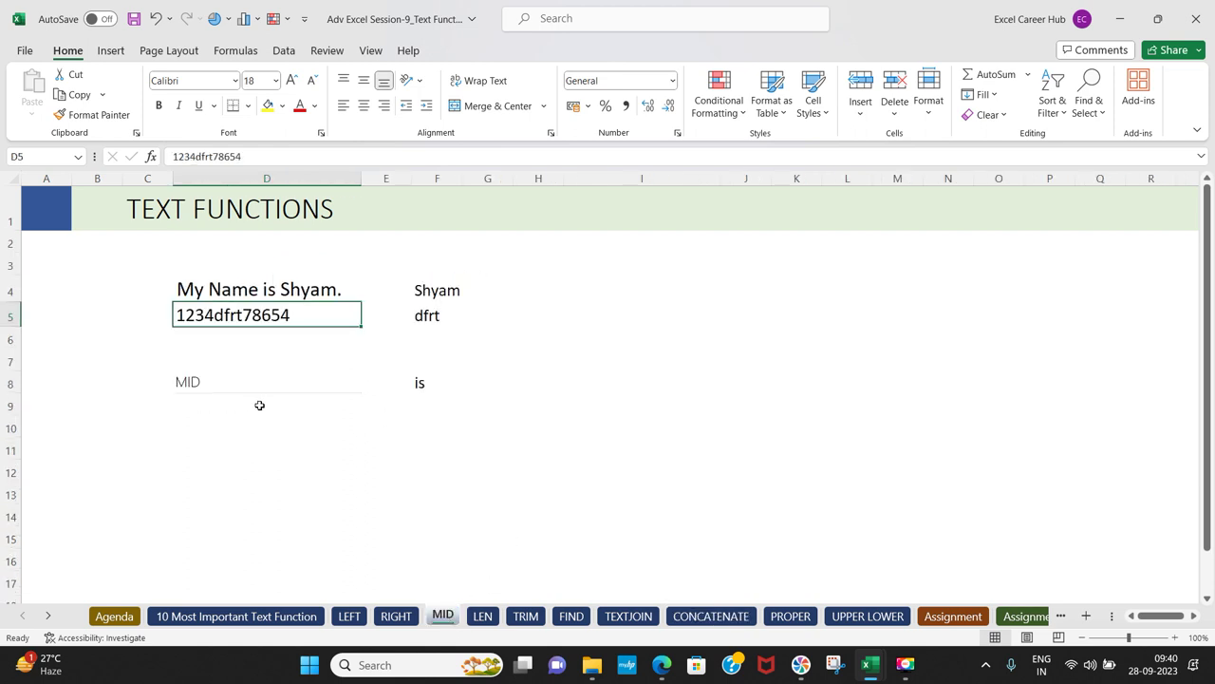
key("ctrl+c")
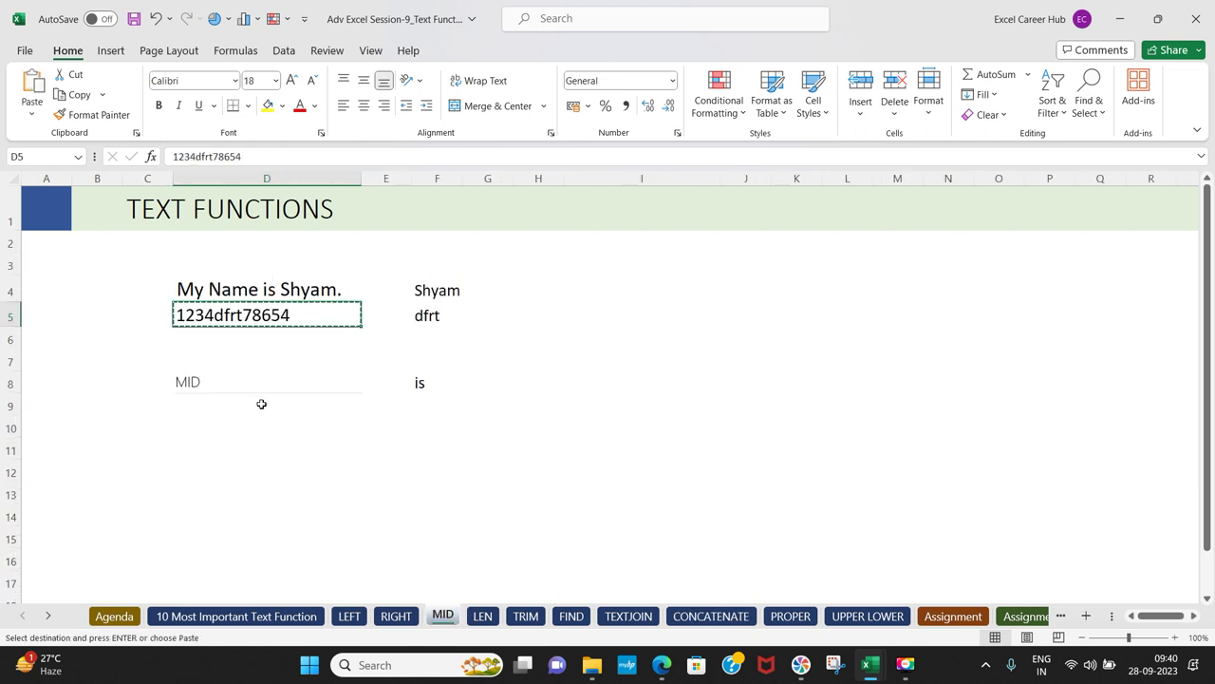
key("super+e")
key("alt+Tab")
key("alt")
left_click(572, 375)
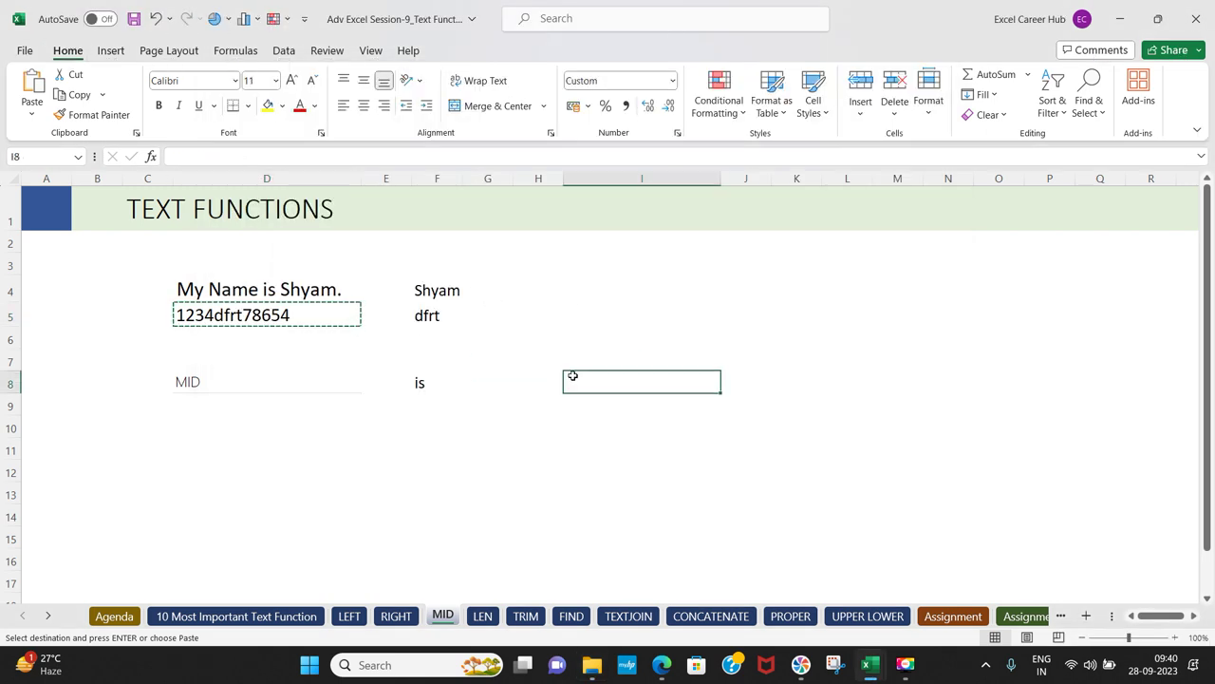
left_click(650, 618)
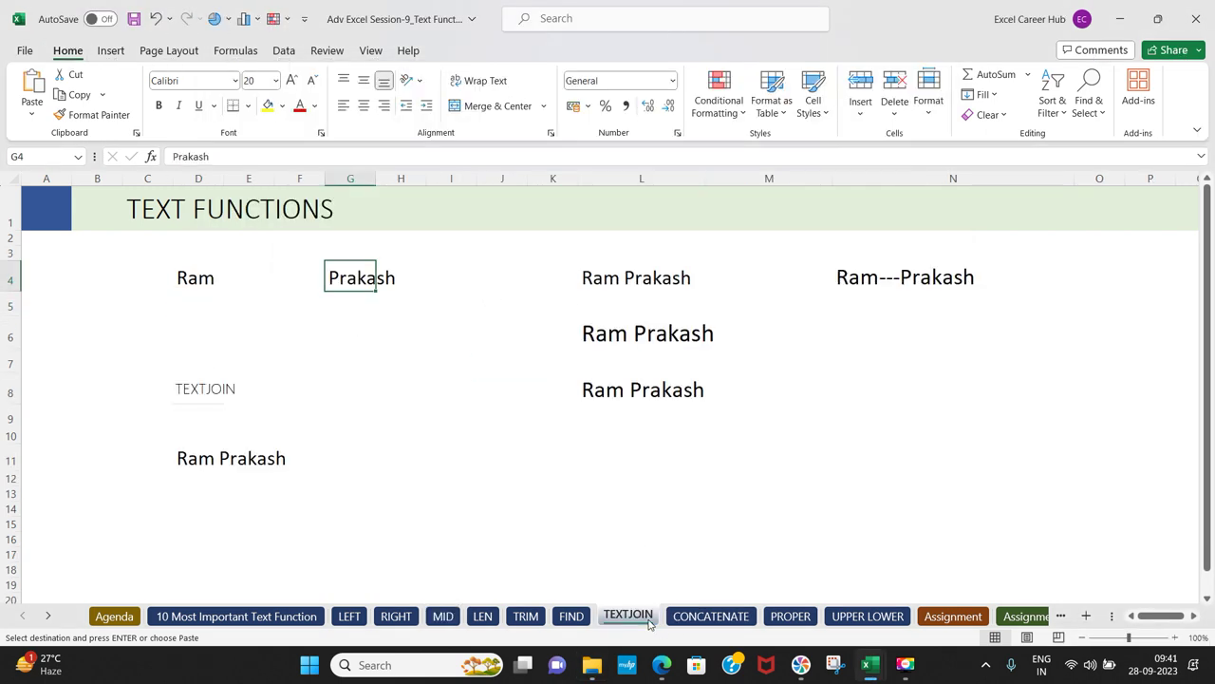
left_click(714, 618)
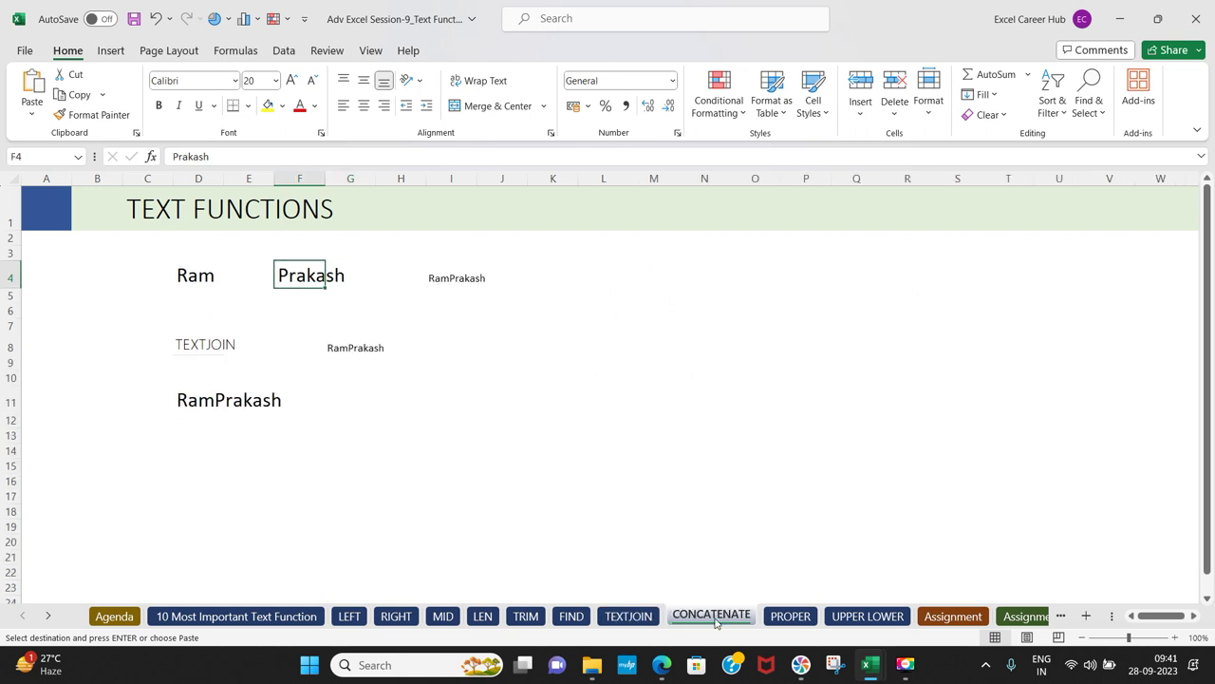
left_click(459, 307)
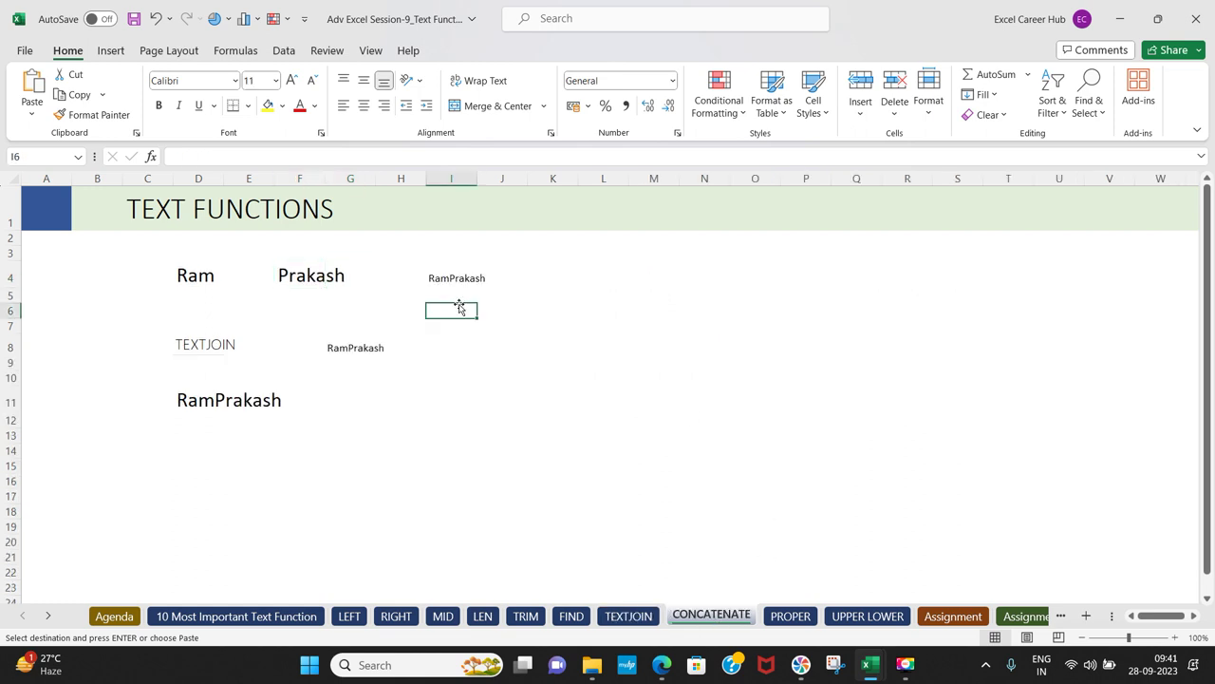
key("ctrl+v")
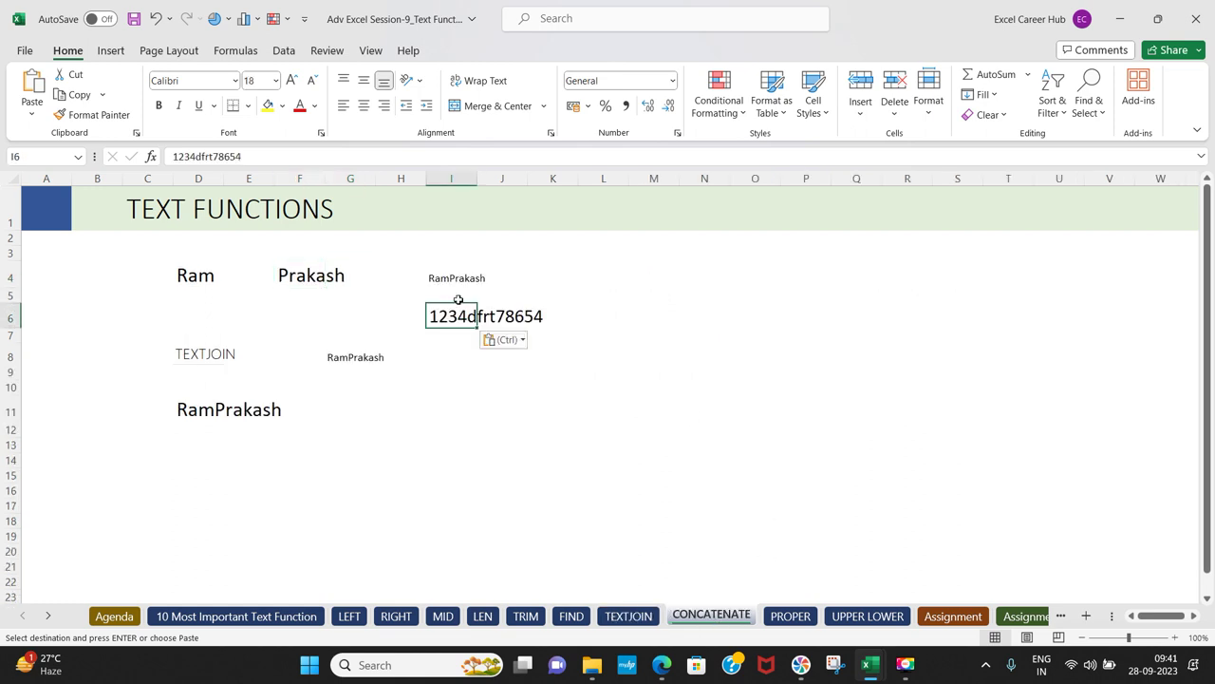
Enter 1234, dfrt and 78654 into D6, E6 and F6, and empty I6
left_click(201, 319)
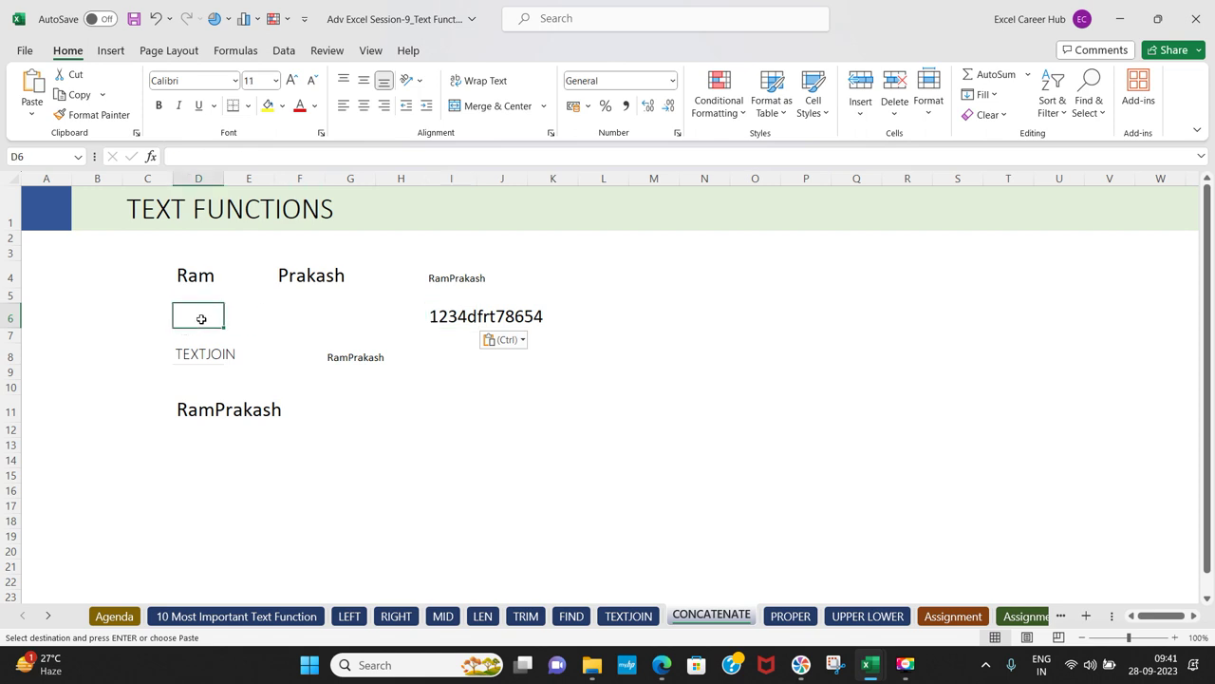
type("124")
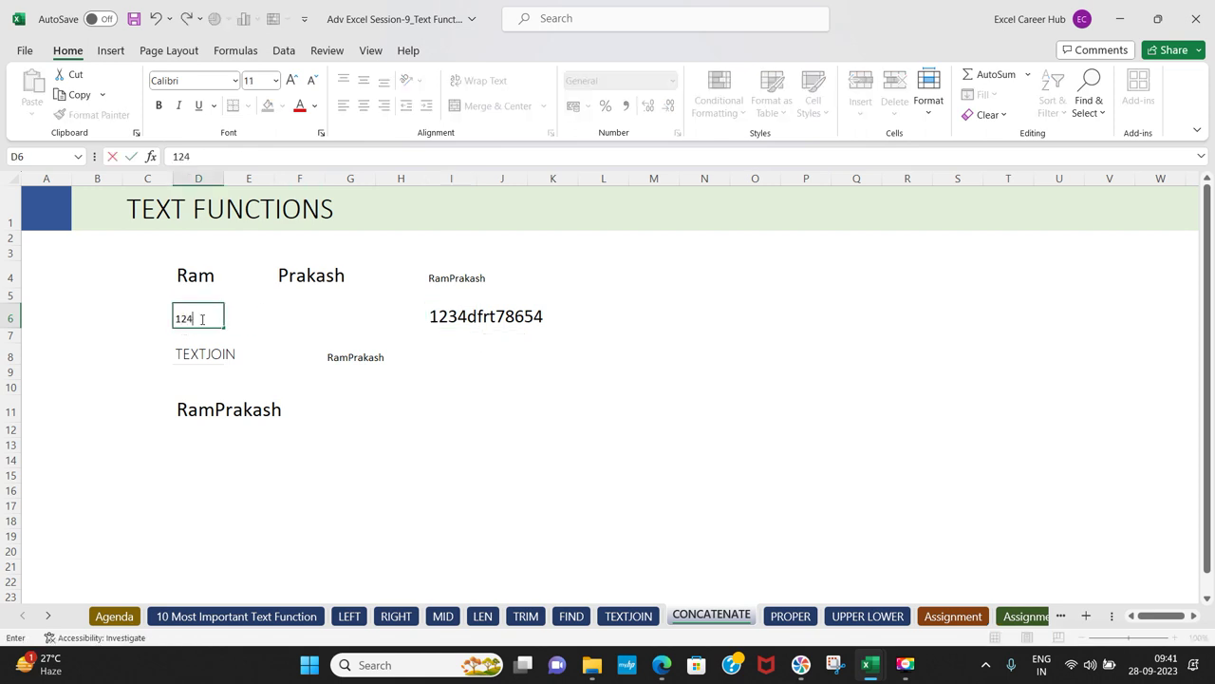
key("BackSpace")
type("3")
left_click(247, 318)
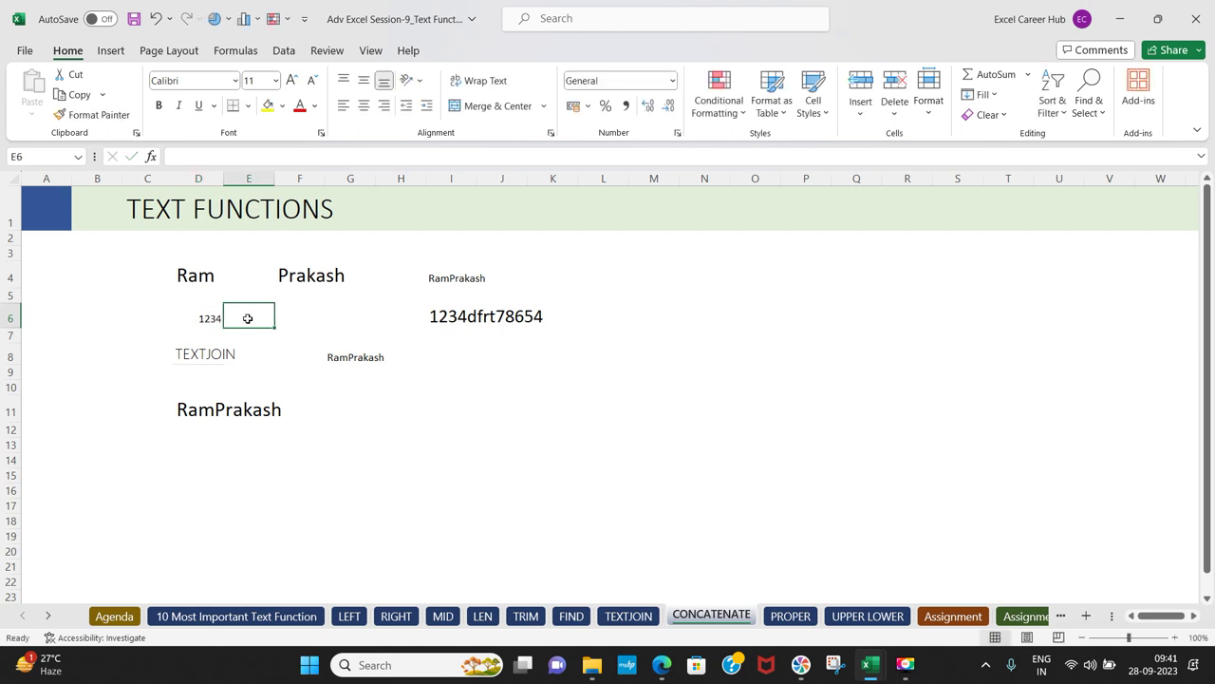
type("dfrt")
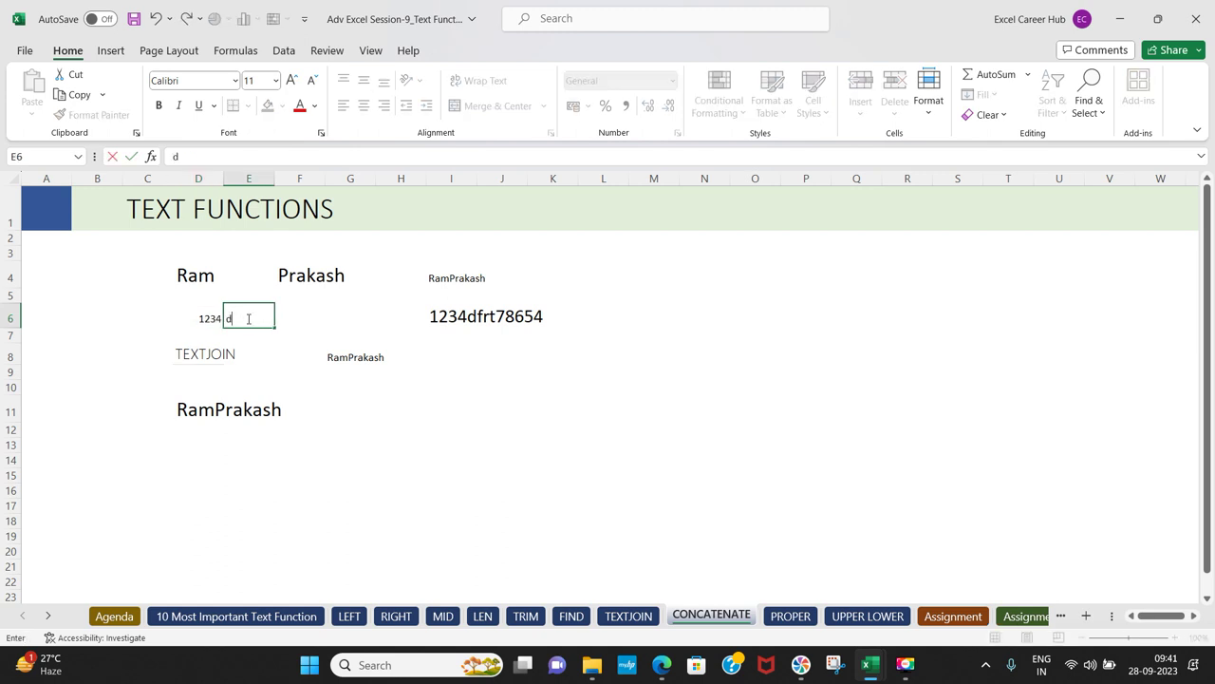
left_click(313, 319)
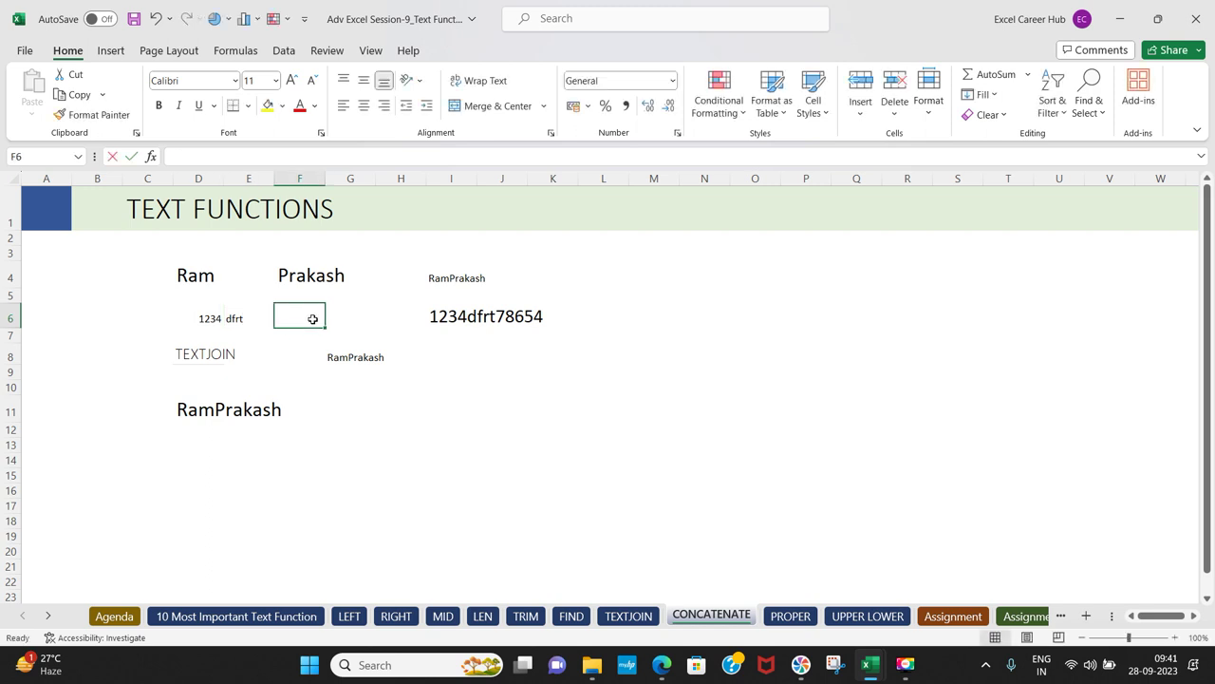
type("7865")
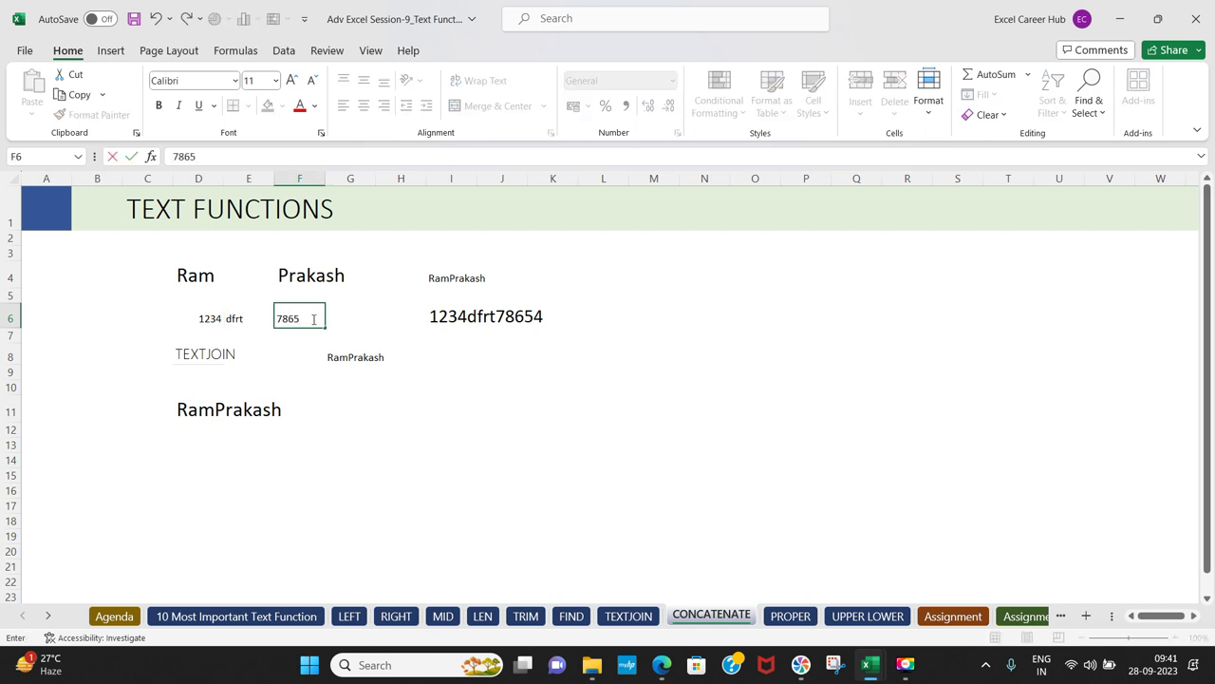
type("4")
left_click(439, 315)
key("Escape")
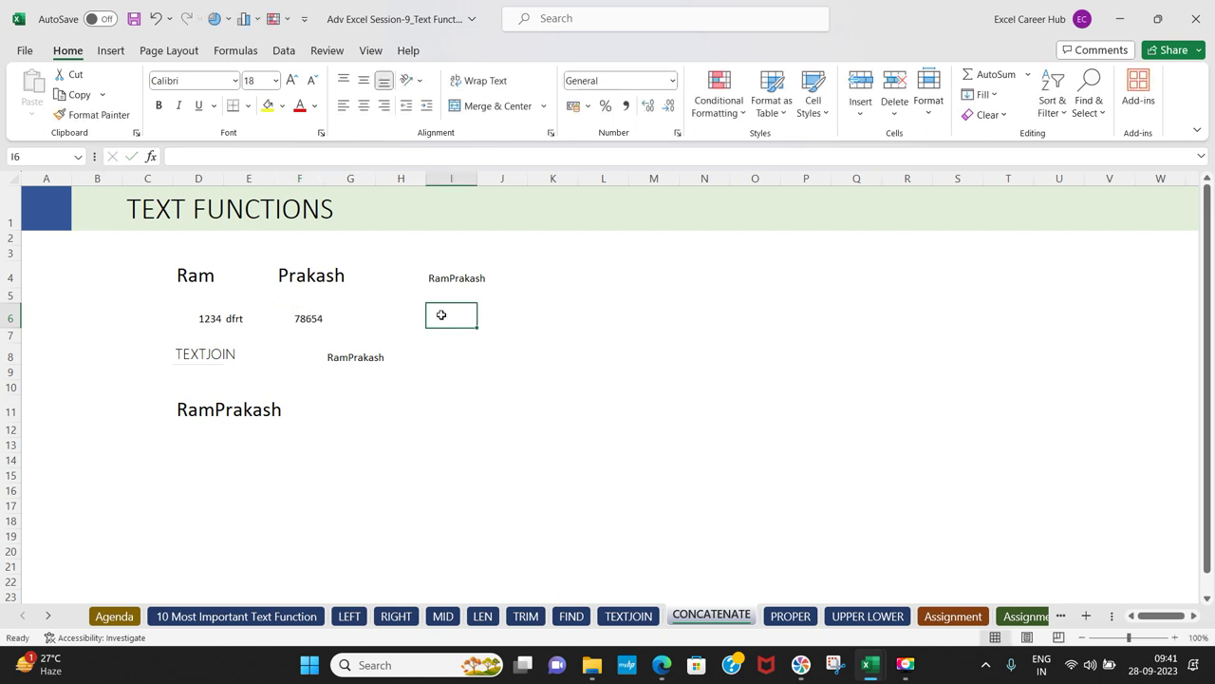
Enlarge the text in row 6 and column I to size 18 and widen column I
left_click(11, 317)
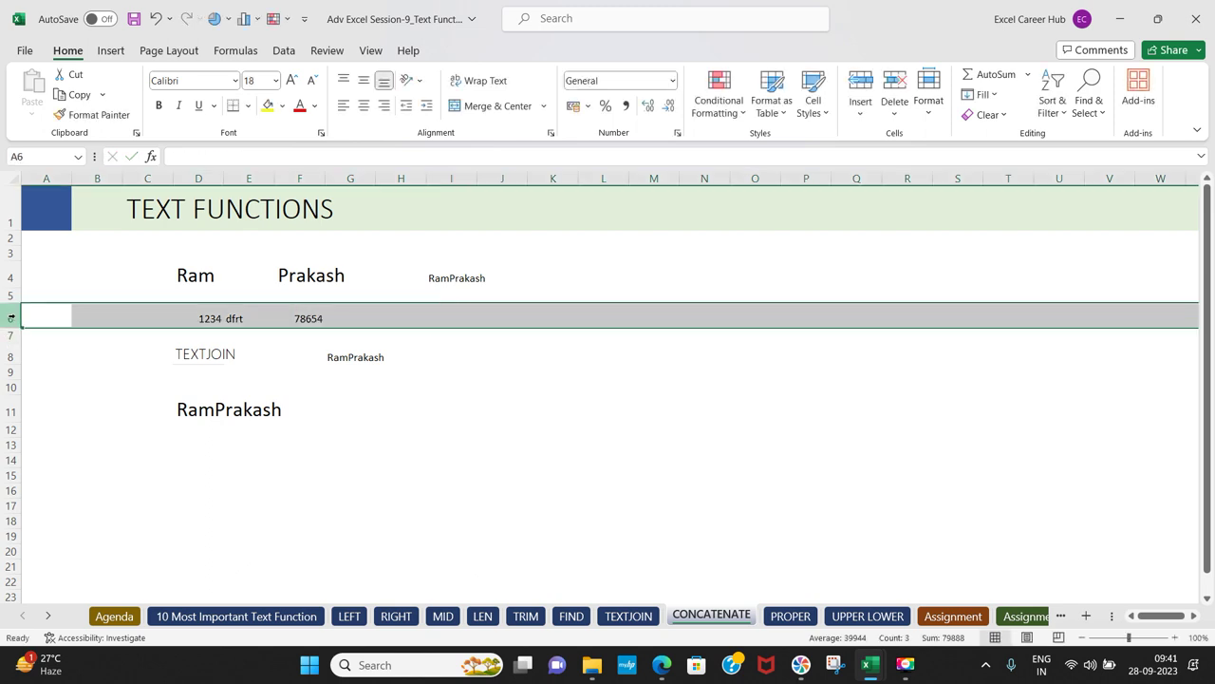
left_click(294, 84)
left_click(294, 85)
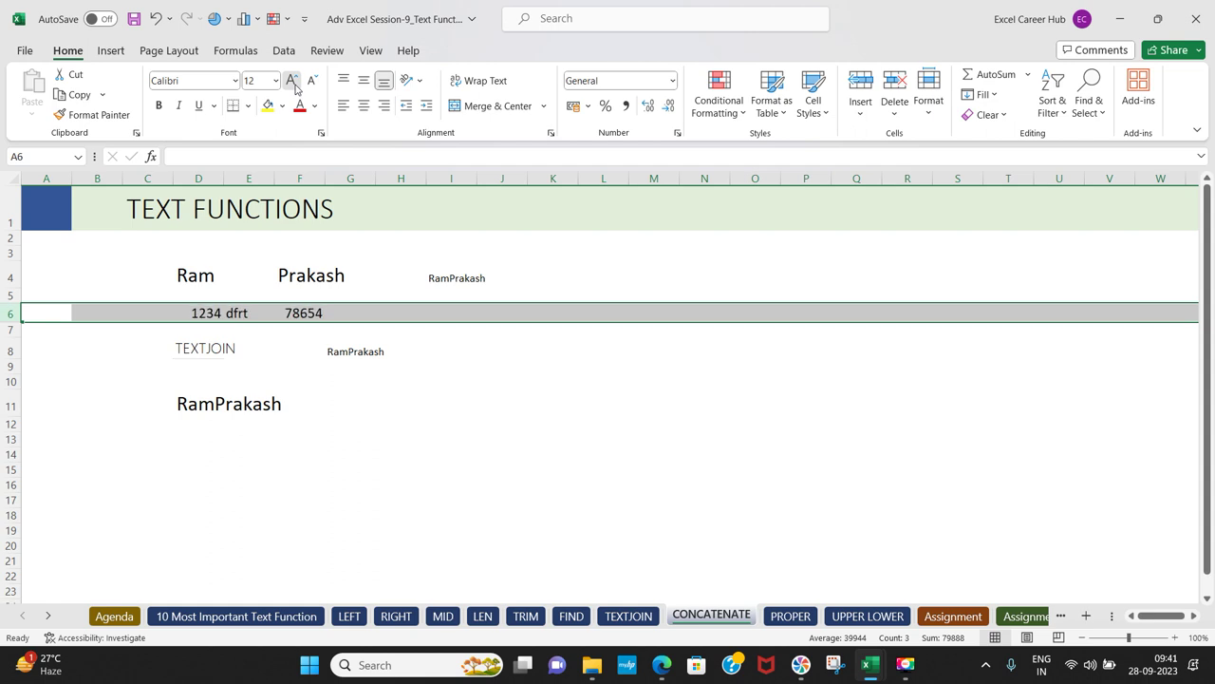
left_click(294, 85)
left_click(295, 85)
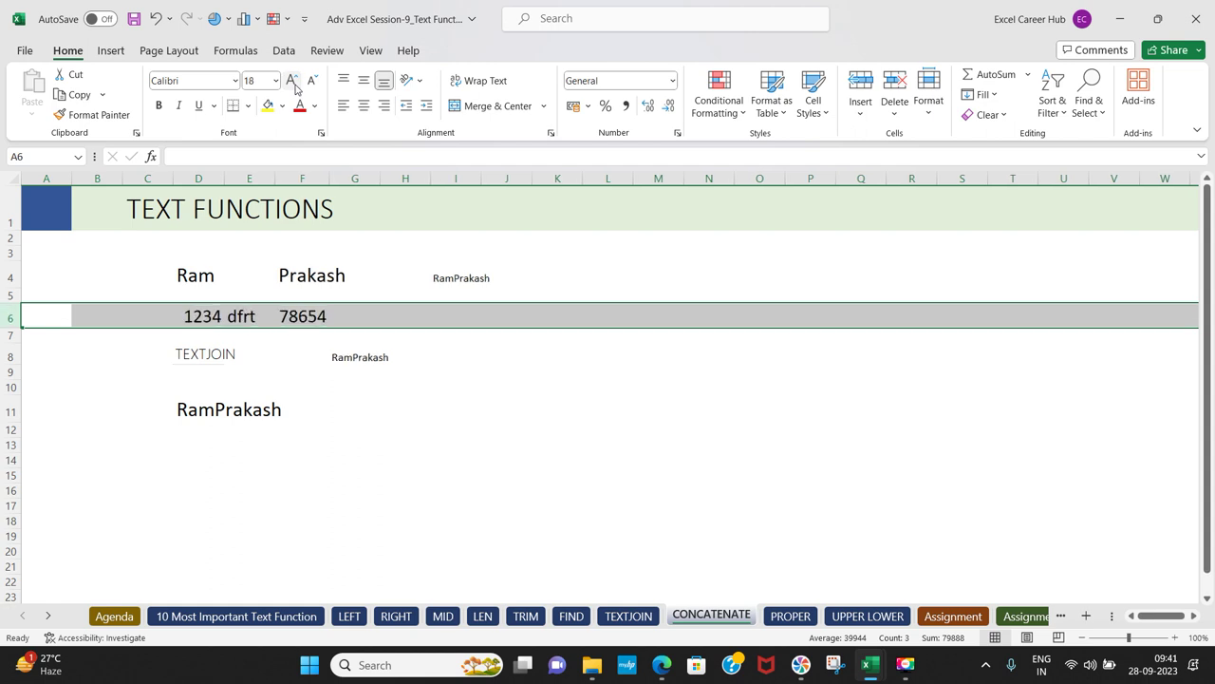
left_click(460, 172)
left_click(292, 82)
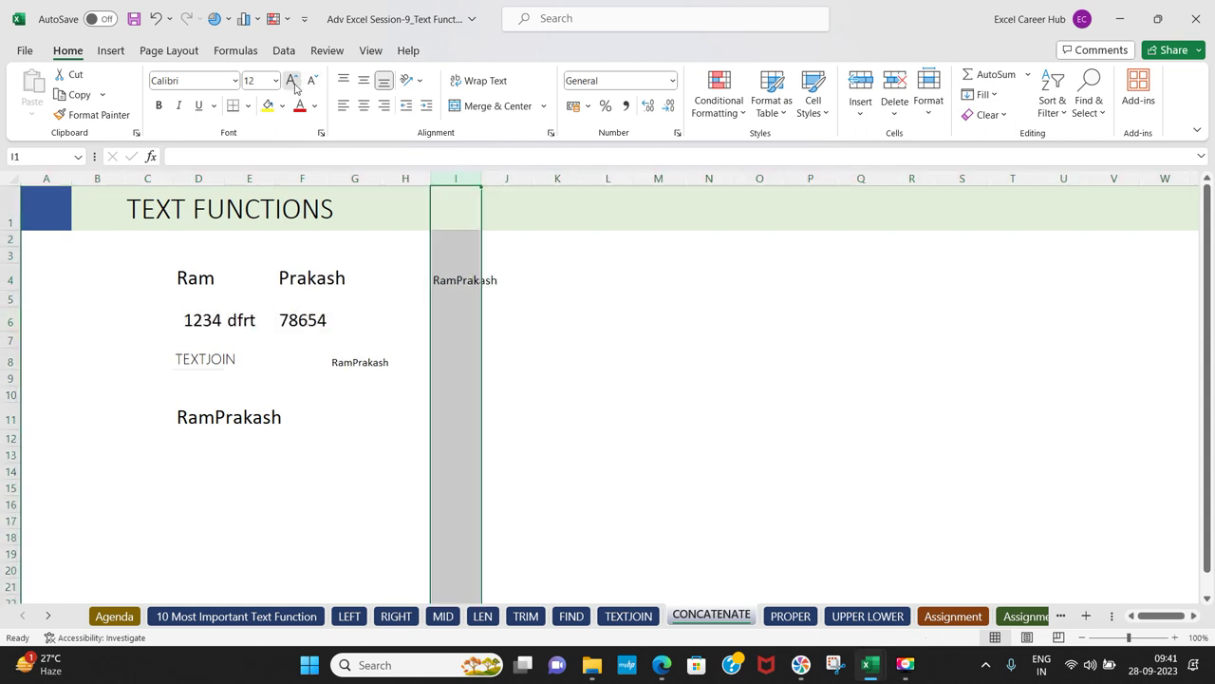
left_click(294, 84)
left_click(294, 84)
left_click(294, 84)
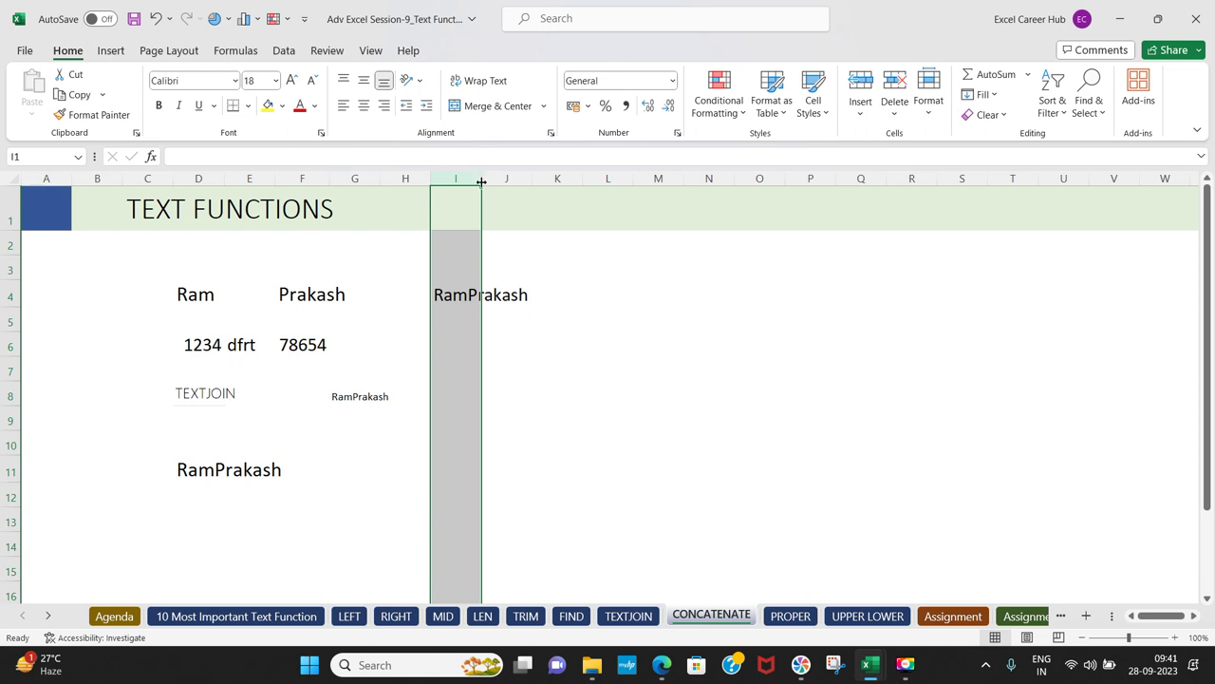
left_click_drag(481, 181, 551, 181)
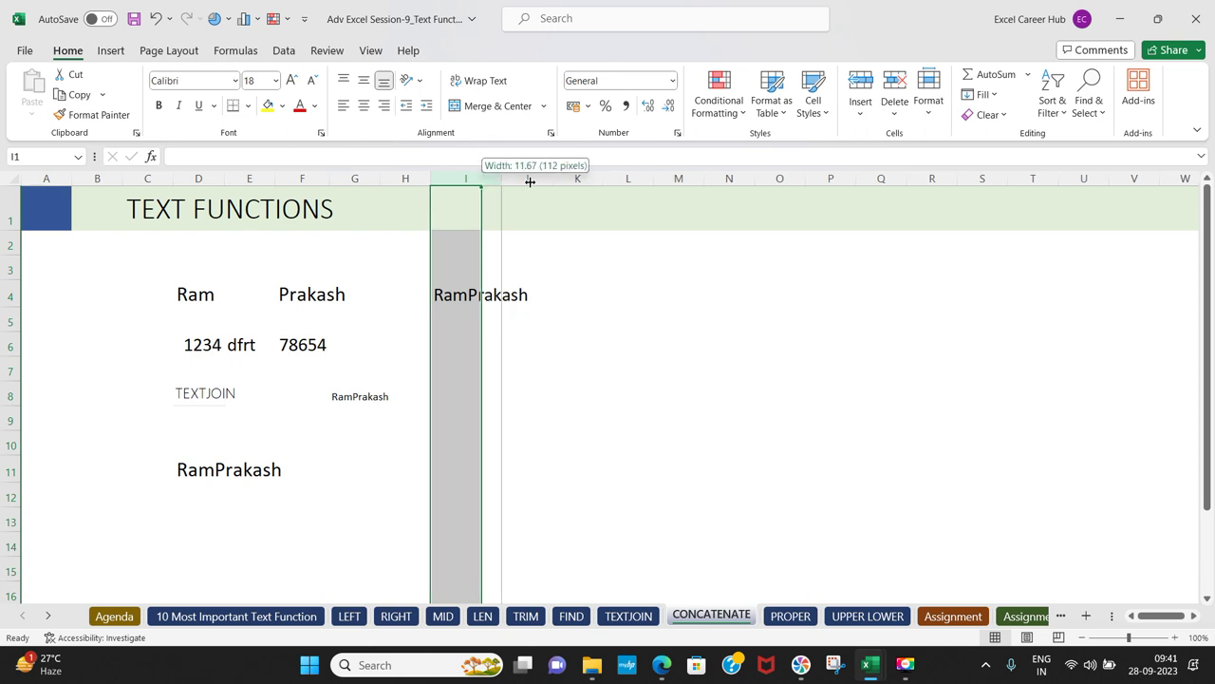
Clear the CONCATENATE result from I4 and point out source cells D4, F4, D6, E6, F6
left_click(479, 295)
key("Delete")
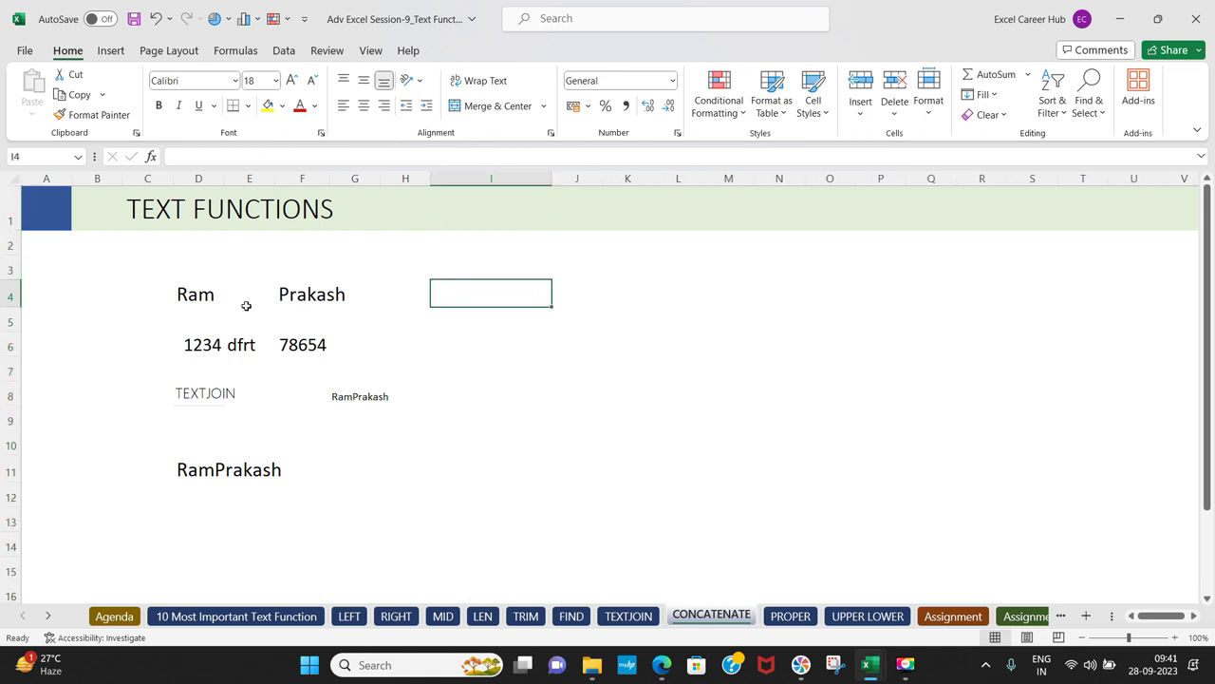
left_click(199, 295)
left_click(282, 294)
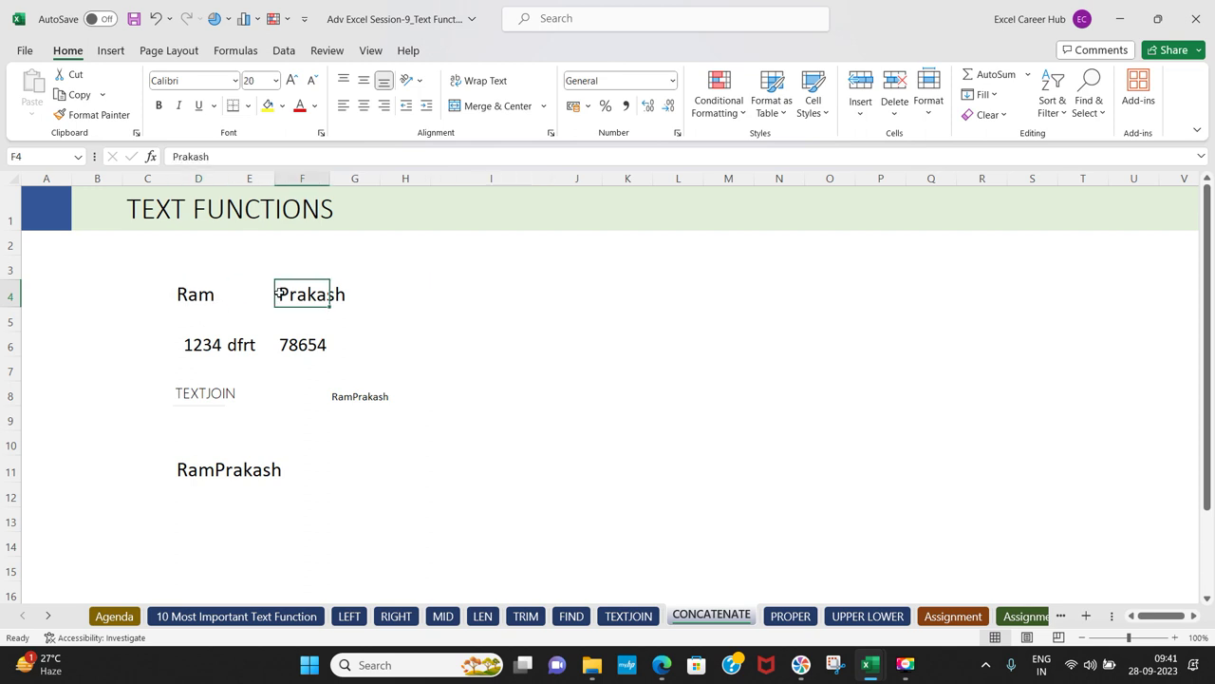
left_click(207, 345)
left_click(236, 347)
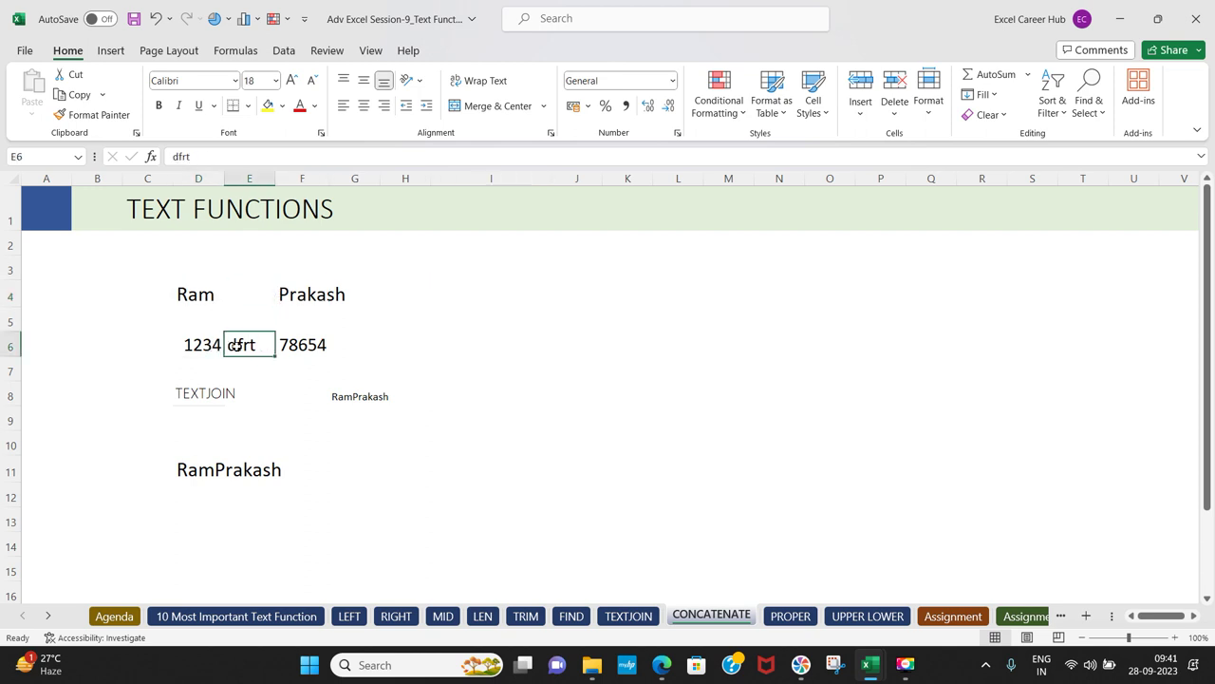
left_click(295, 346)
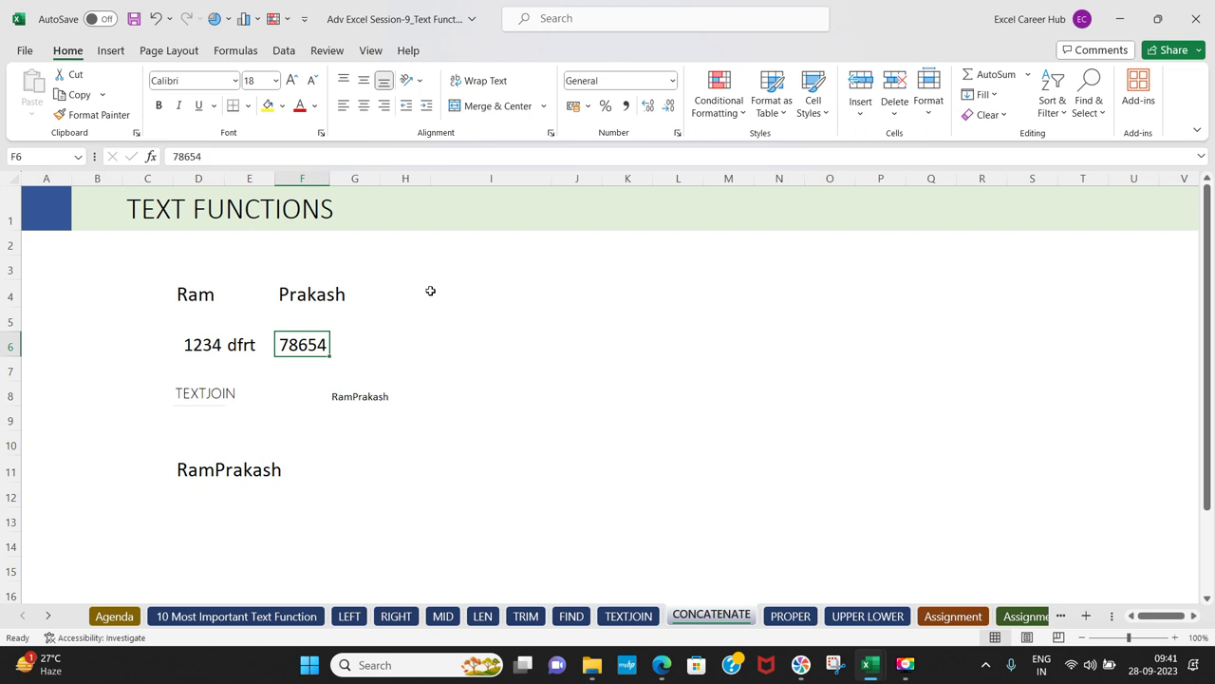
left_click(461, 290)
Enter =D4&F4 in I4 to join Ram and Prakash
type("=")
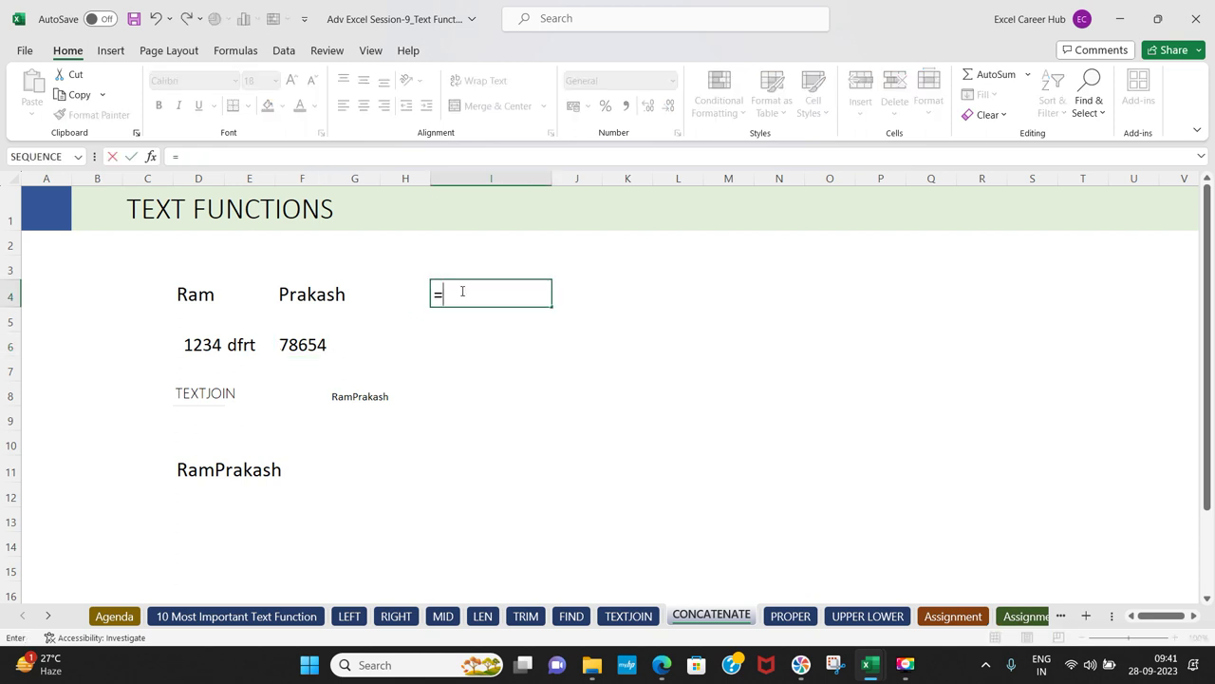
left_click(191, 296)
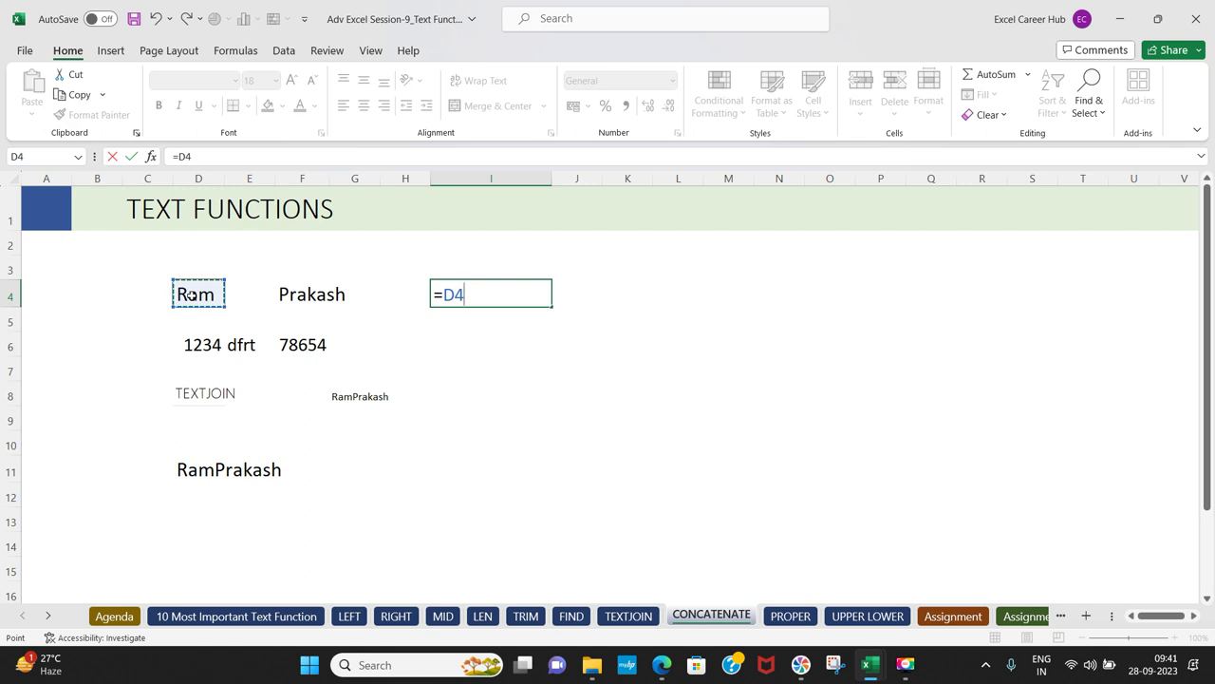
type("&")
left_click(318, 295)
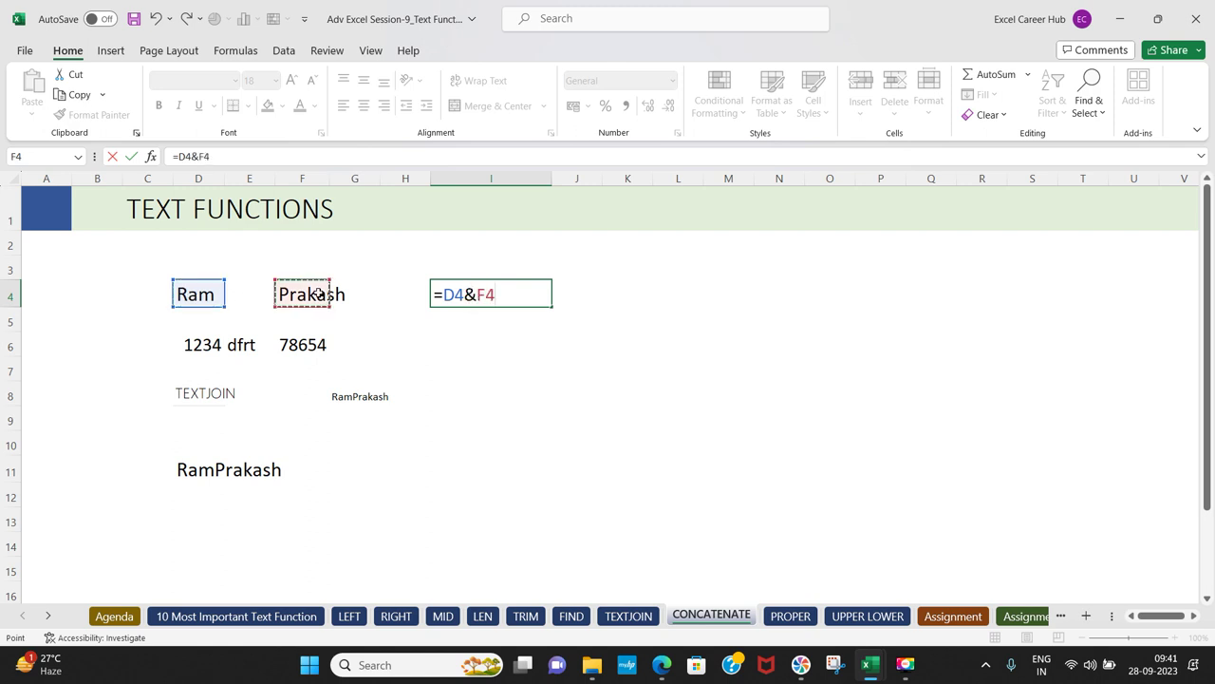
key("Return")
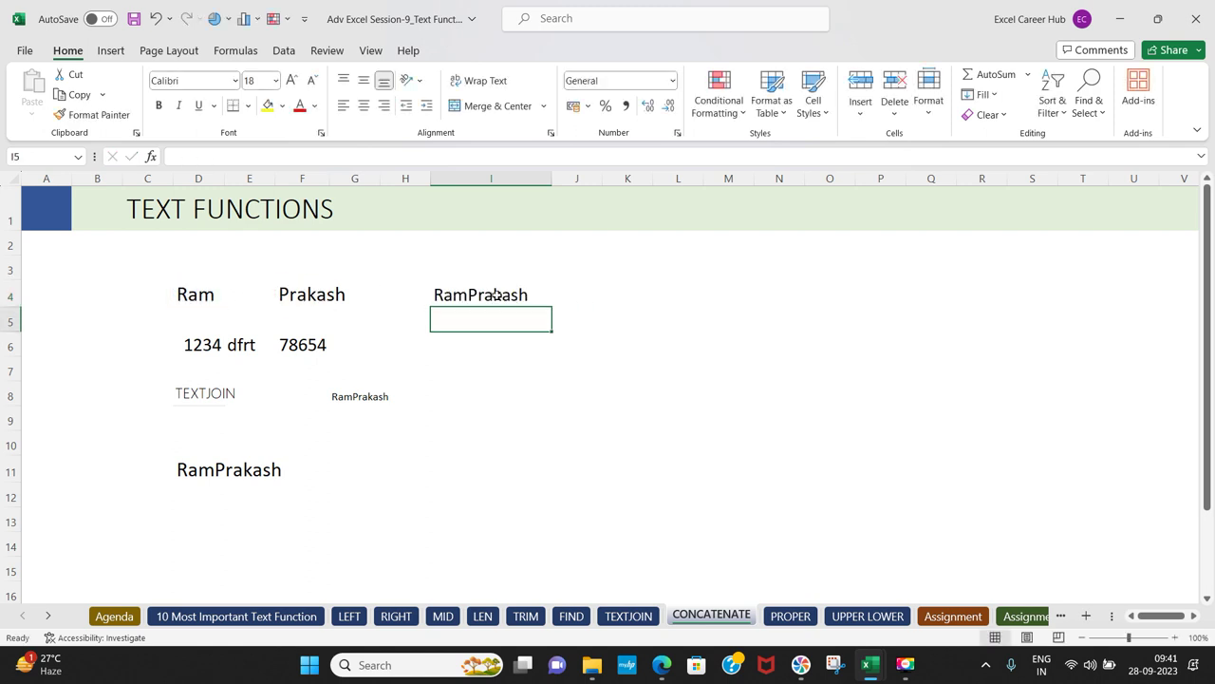
left_click(498, 294)
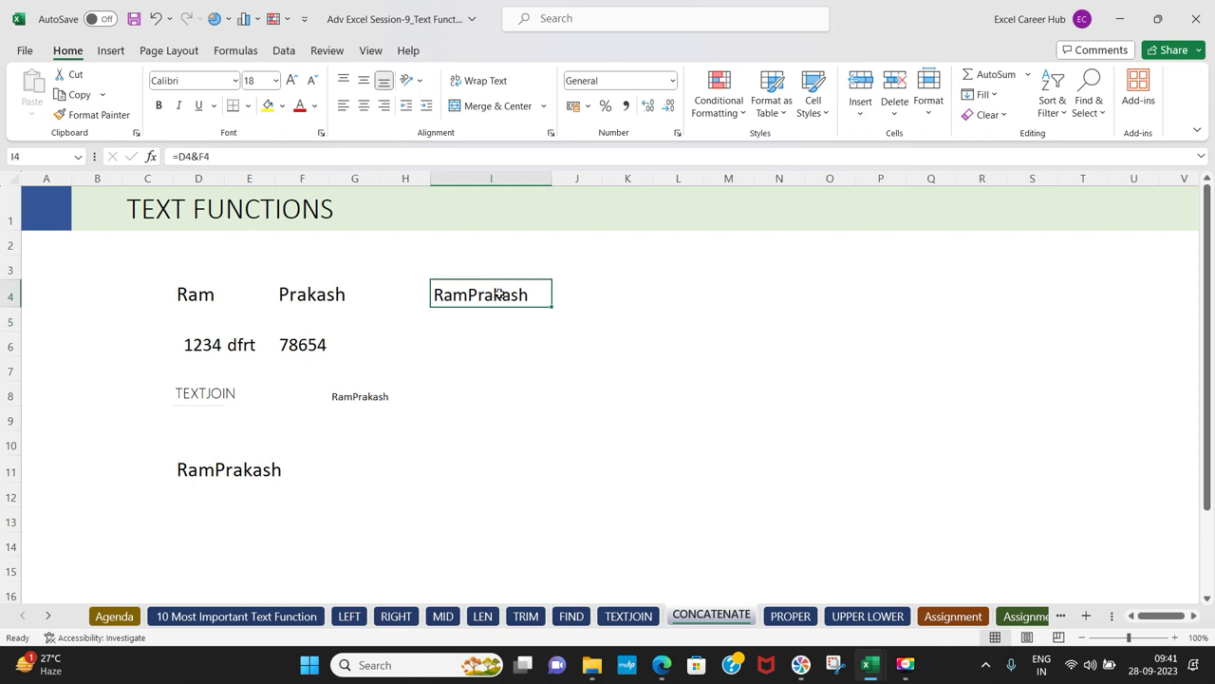
Enter =D6&E6&F6 in I6 to produce 1234dfrt78654
left_click(493, 349)
type("=")
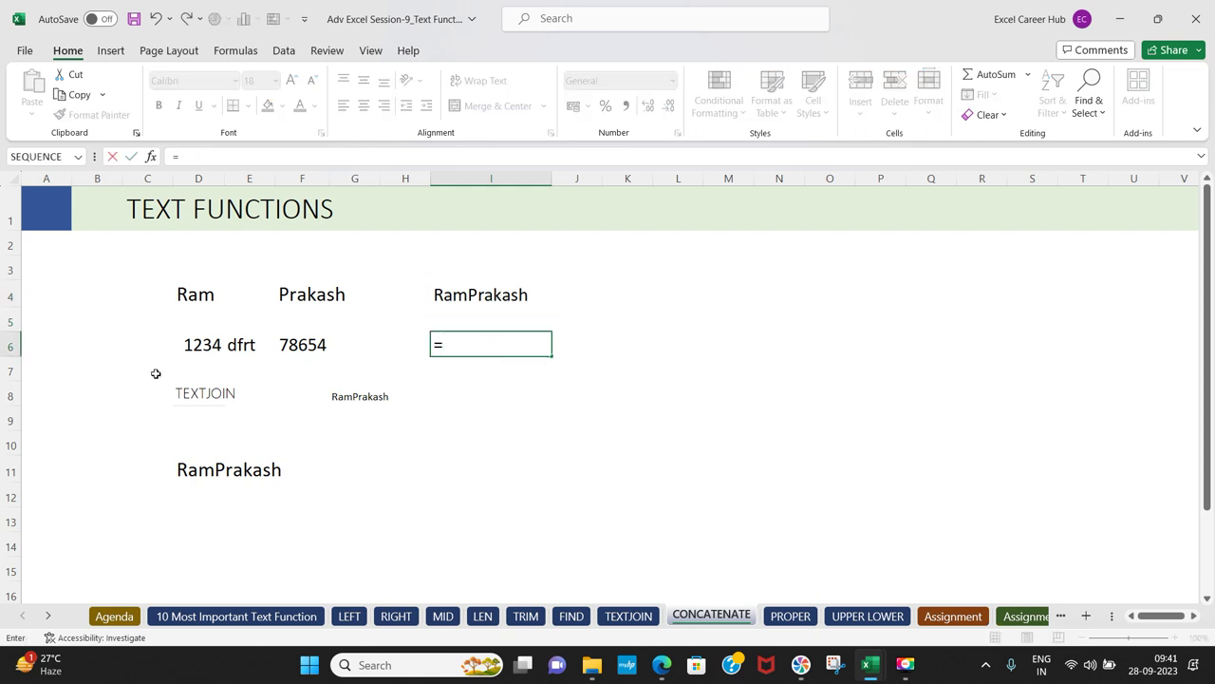
left_click(190, 345)
type("&")
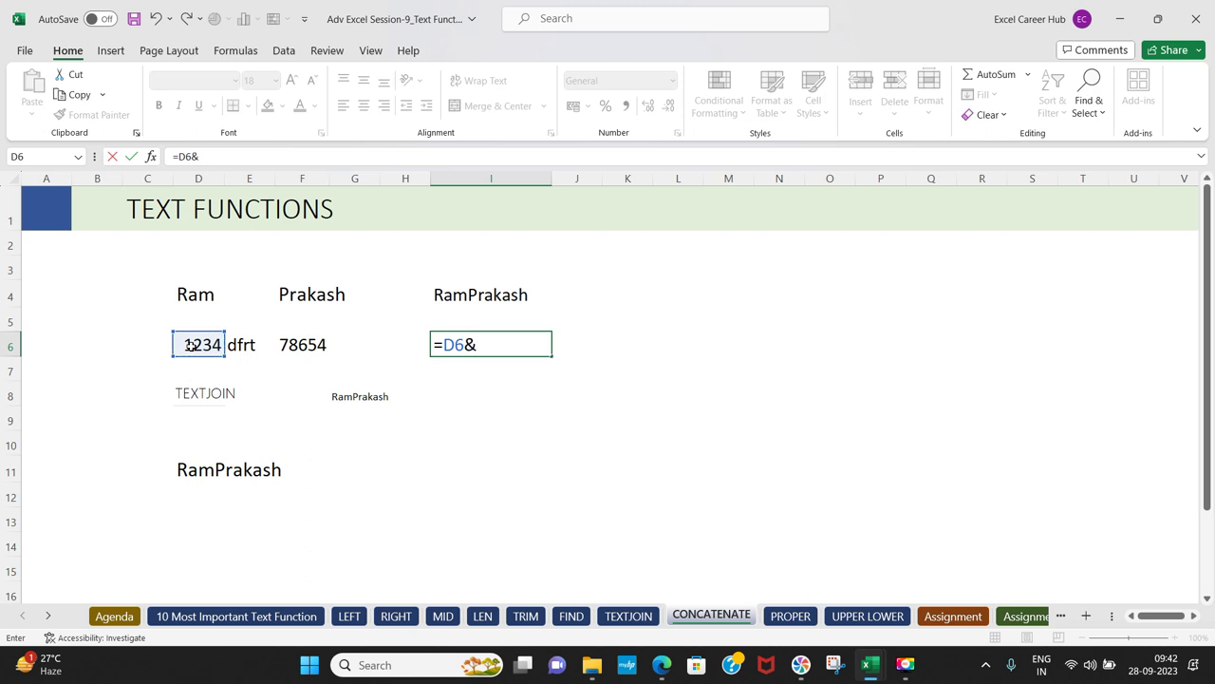
left_click(243, 346)
type("&")
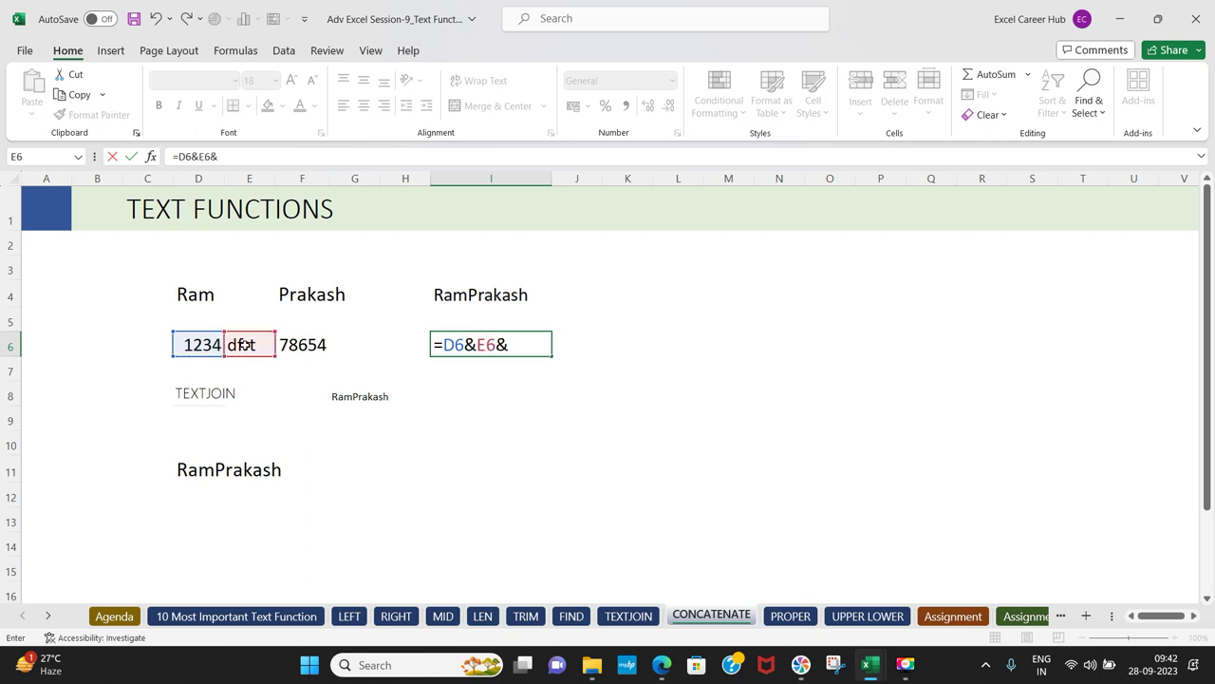
left_click(302, 346)
key("Return")
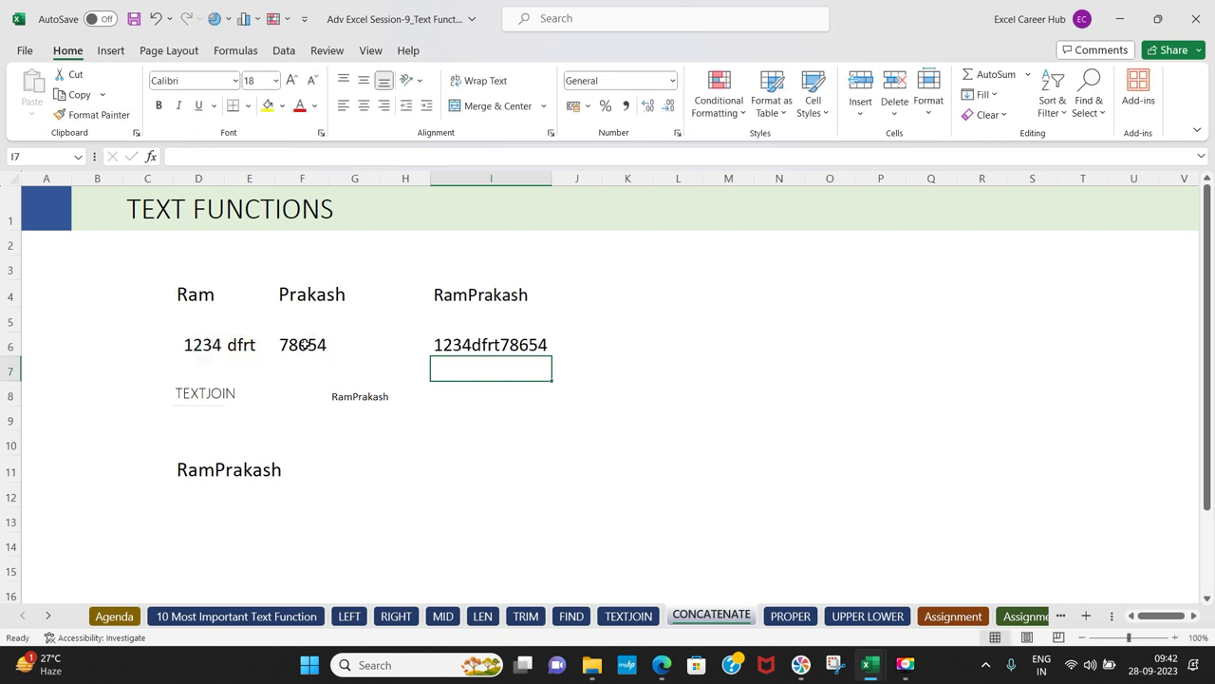
left_click(482, 347)
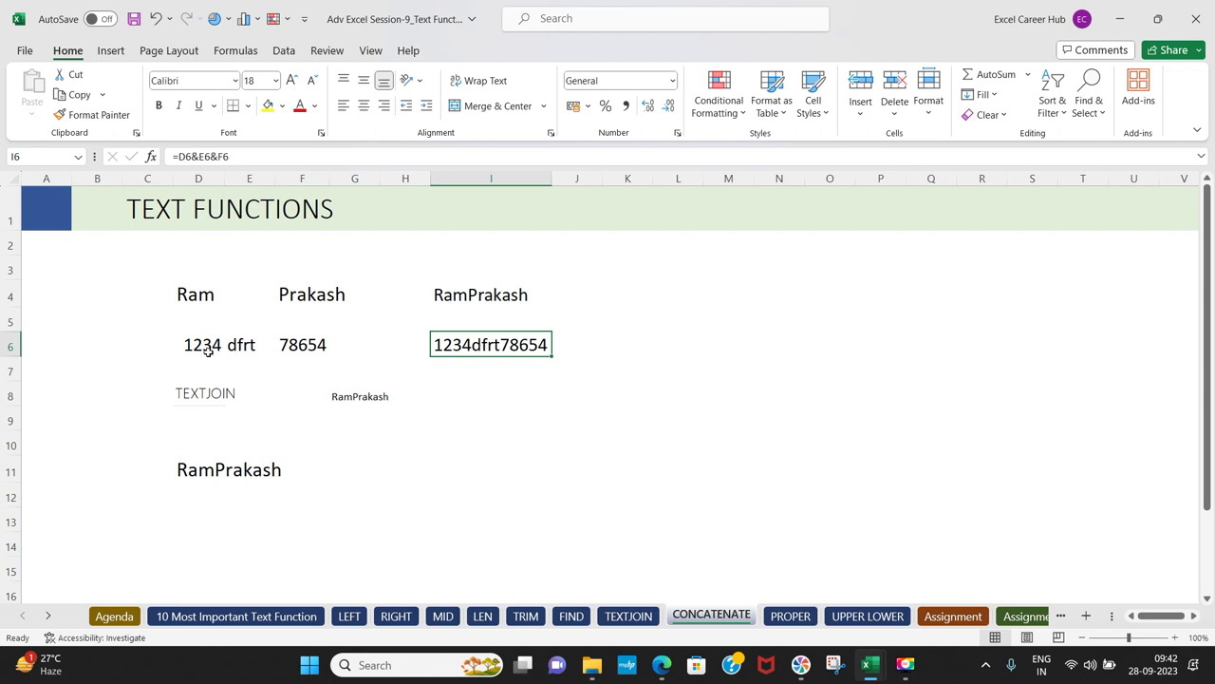
left_click(472, 301)
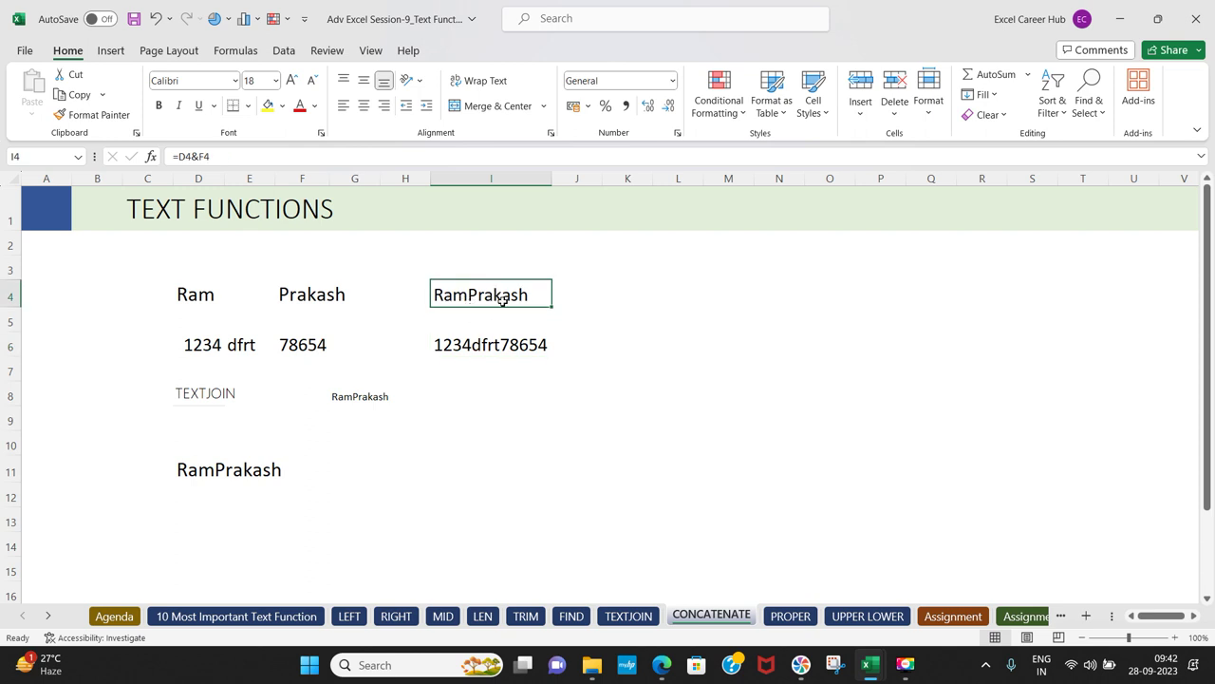
left_click(202, 155)
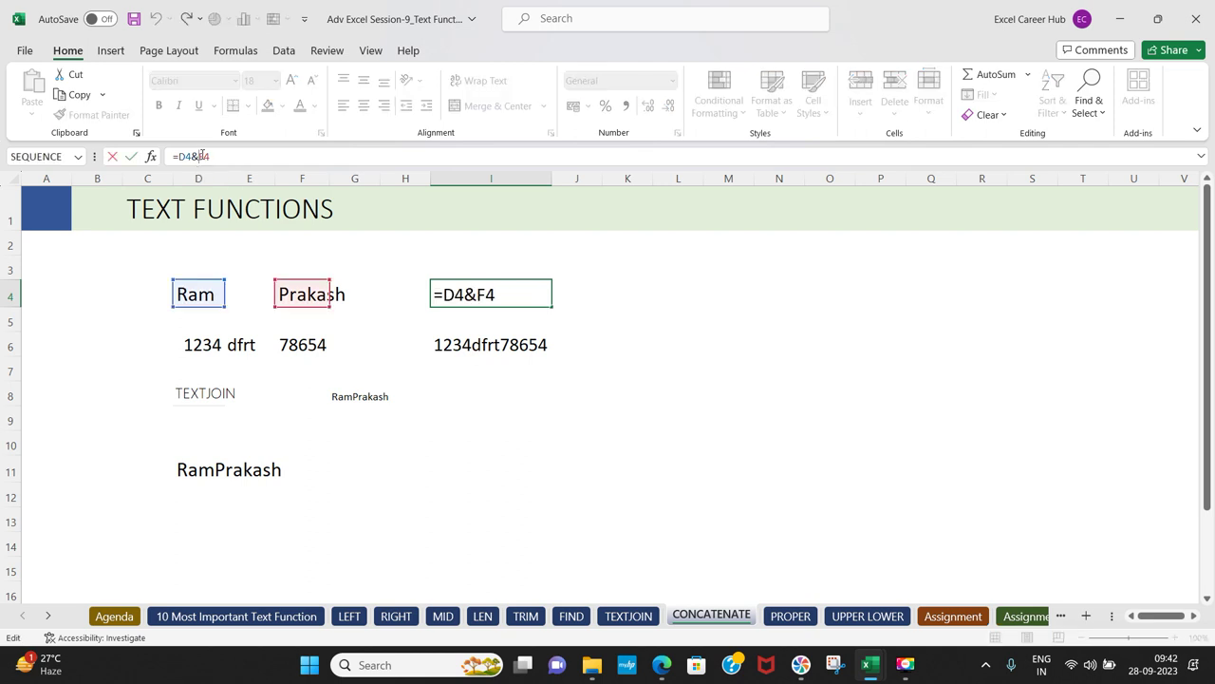
type("\" \"")
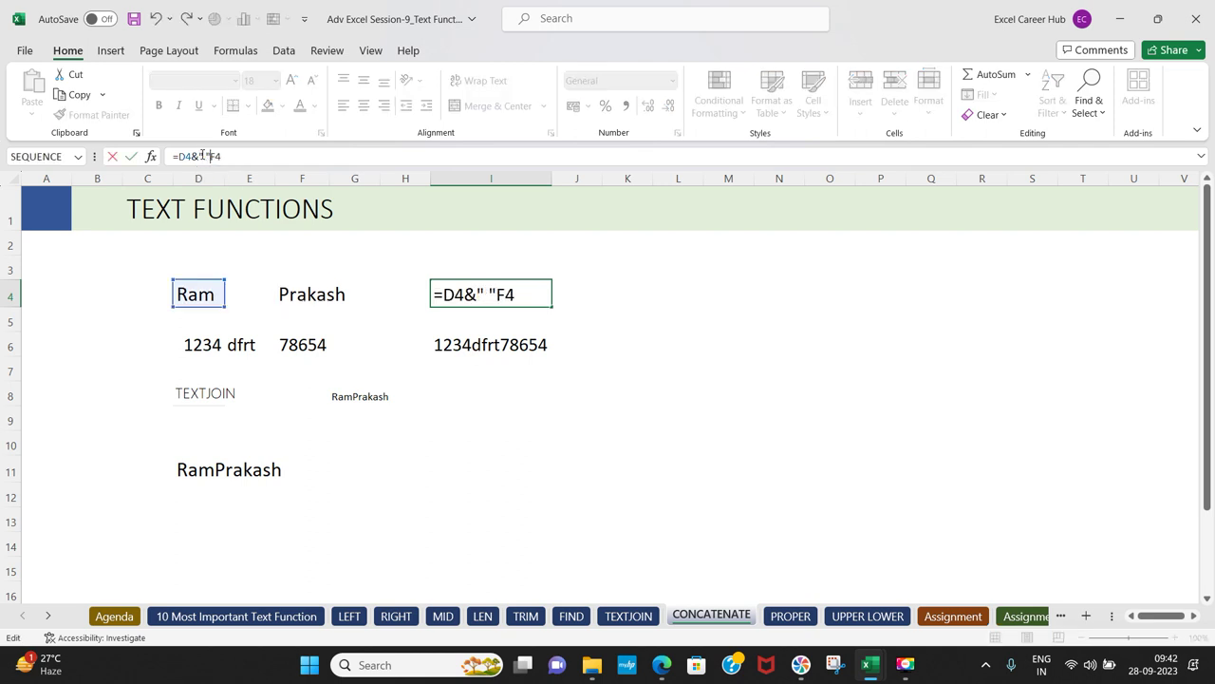
type("&")
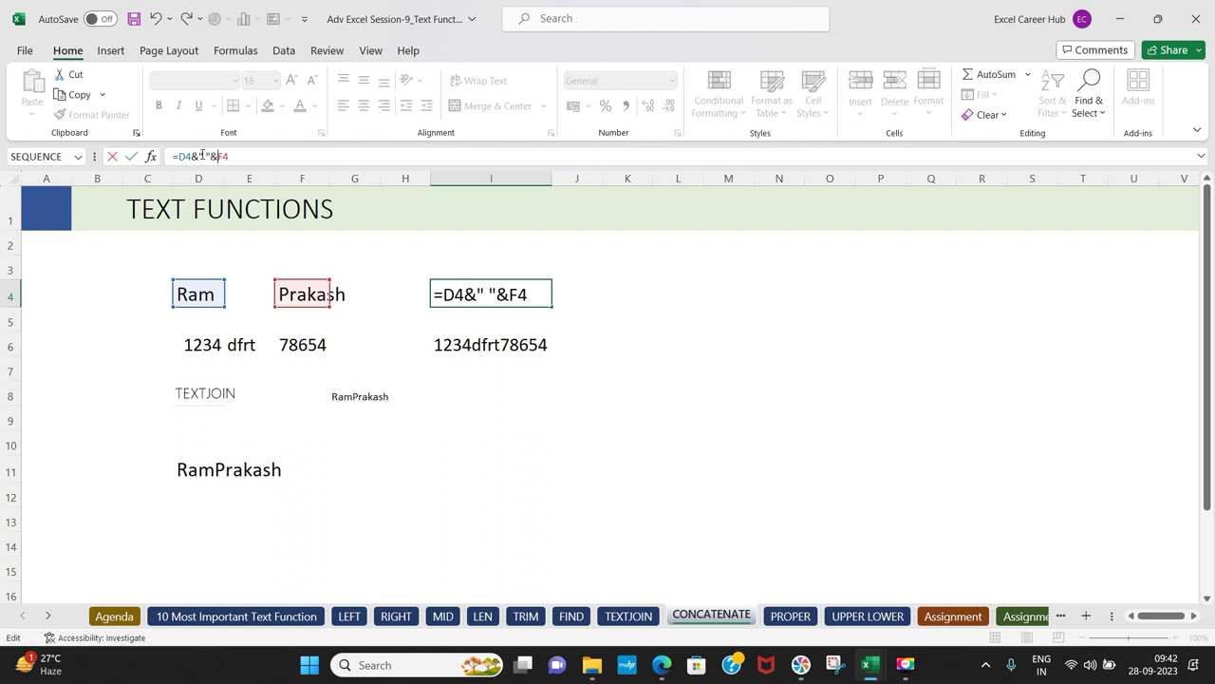
key("Return")
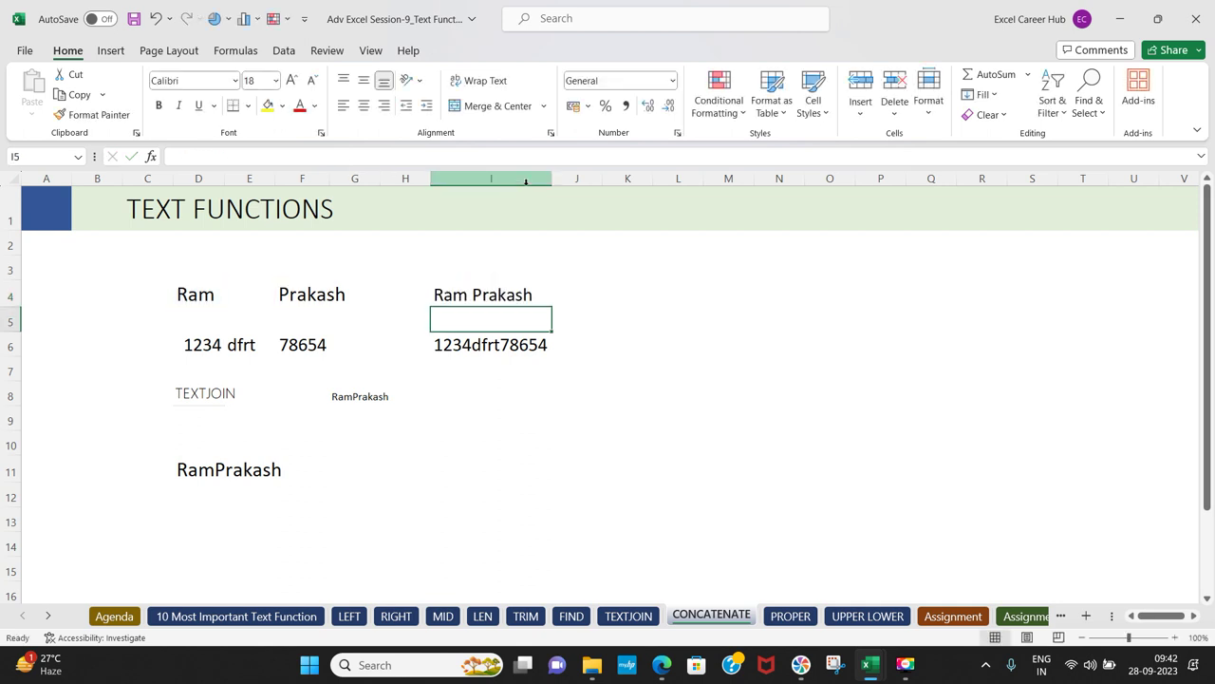
left_click(501, 293)
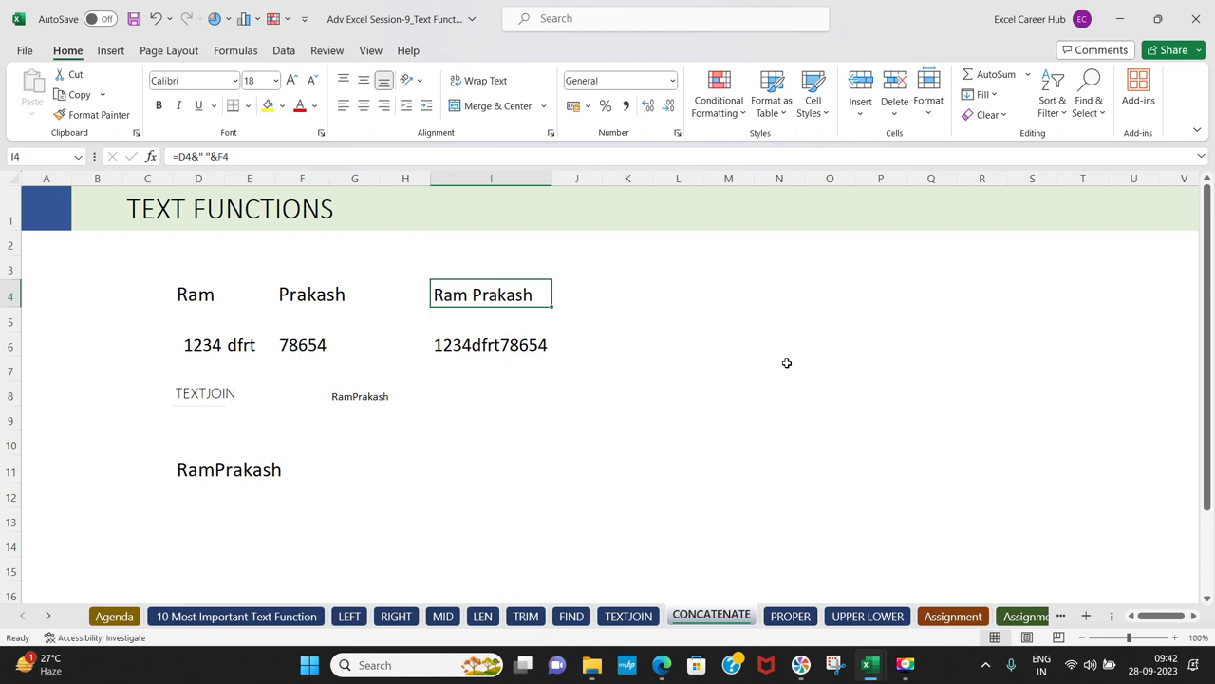
Rebuild I4 as =D4&"+"&F4, giving Ram+Prakash
key("Delete")
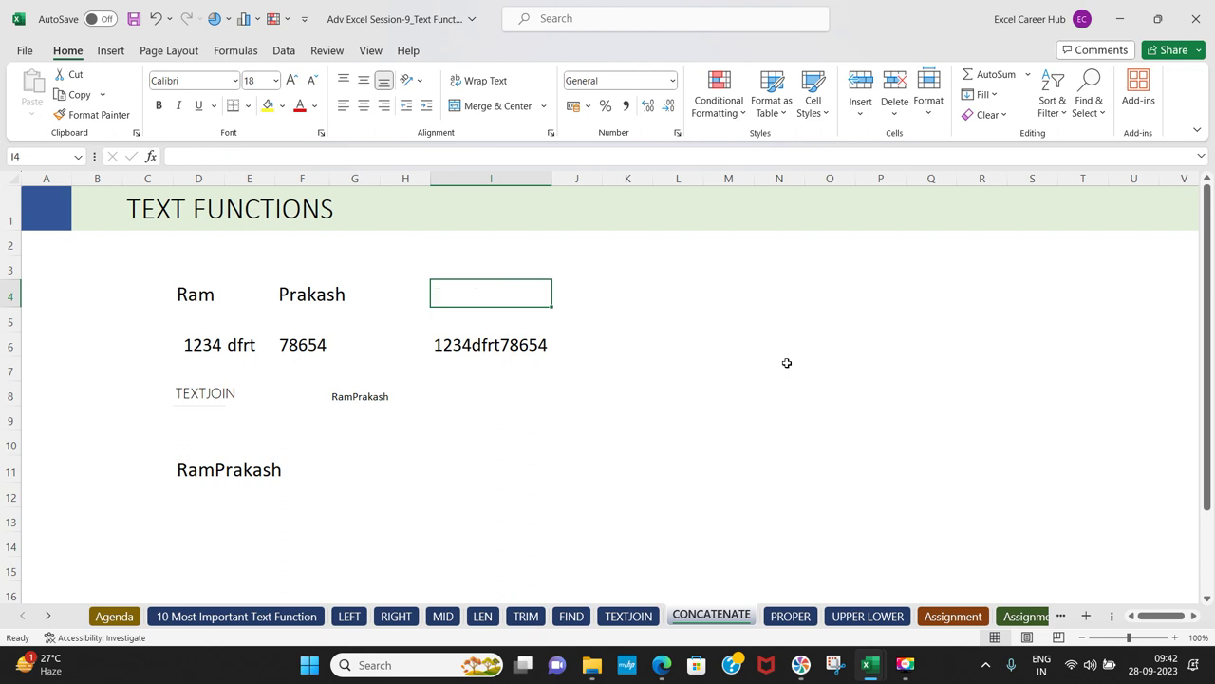
left_click(486, 345)
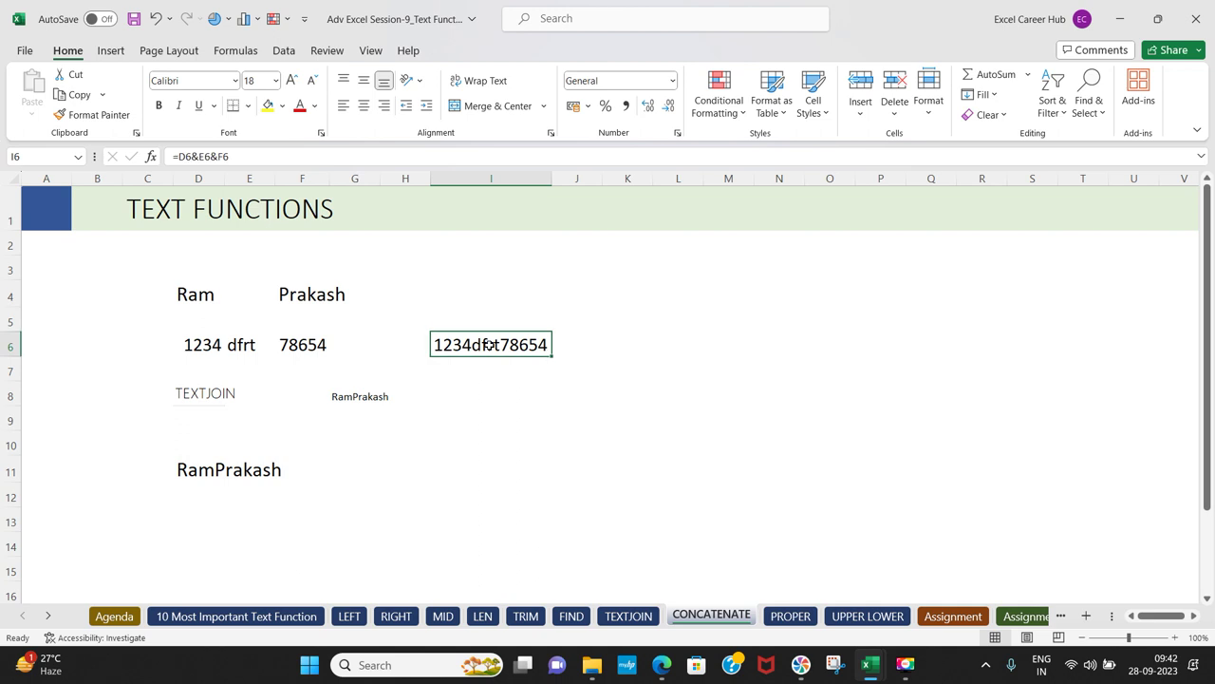
left_click(502, 292)
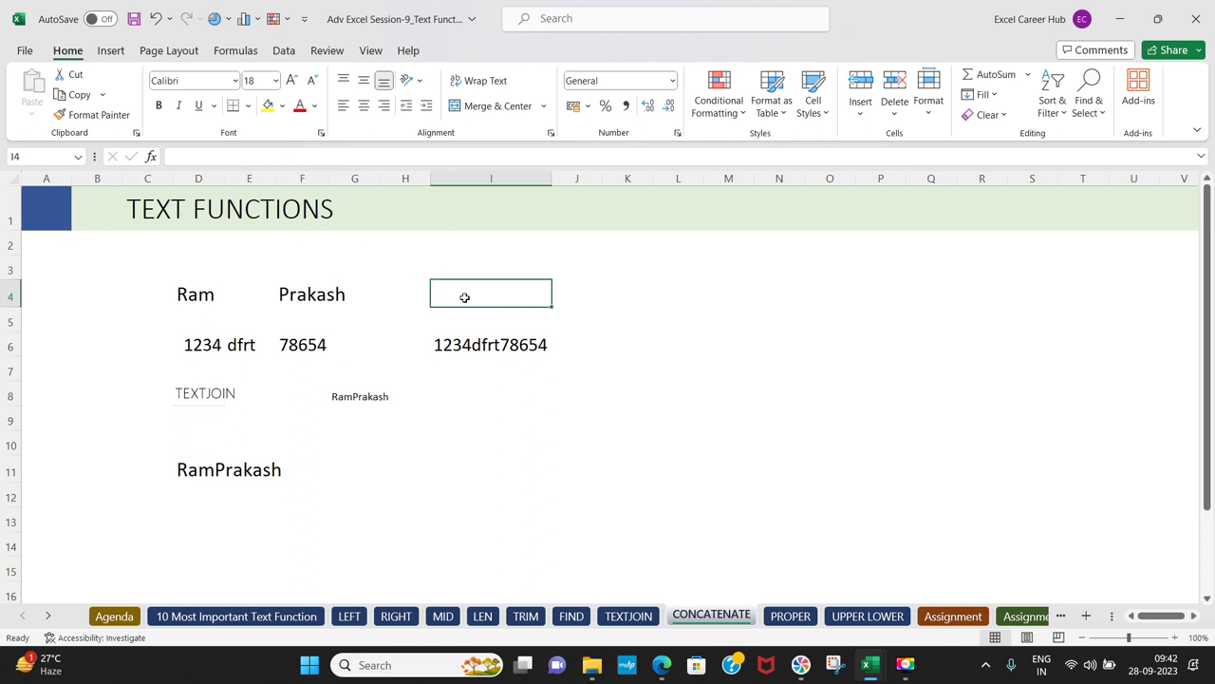
type("=")
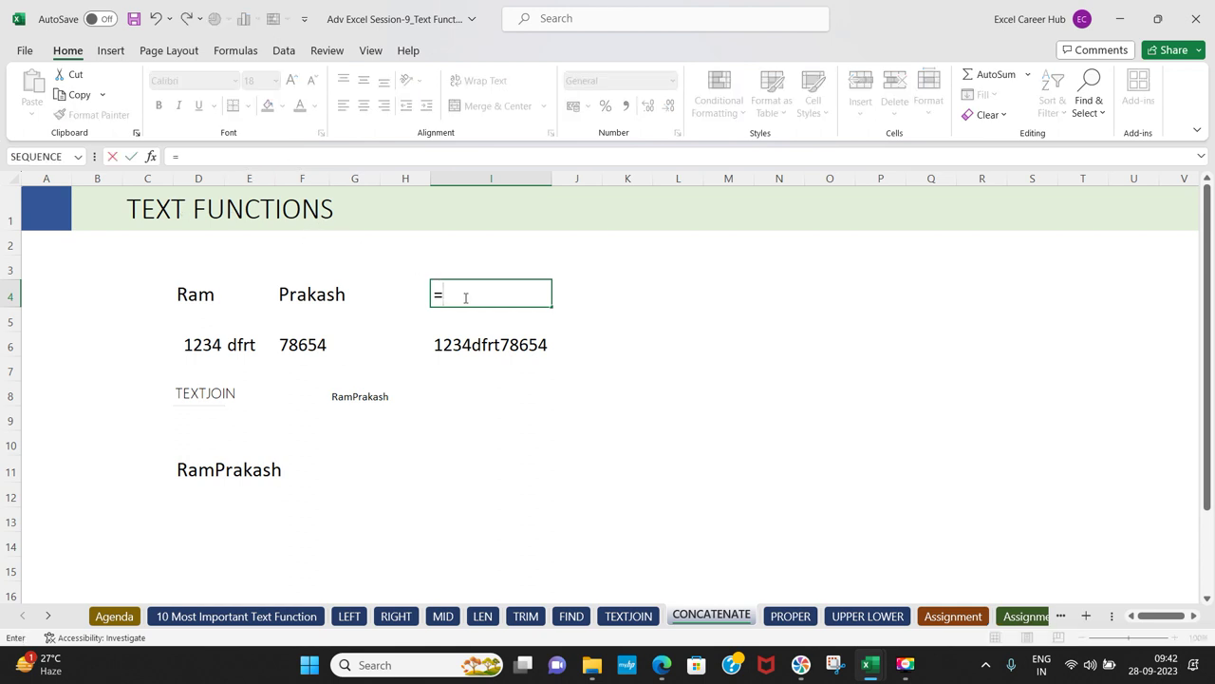
left_click(203, 296)
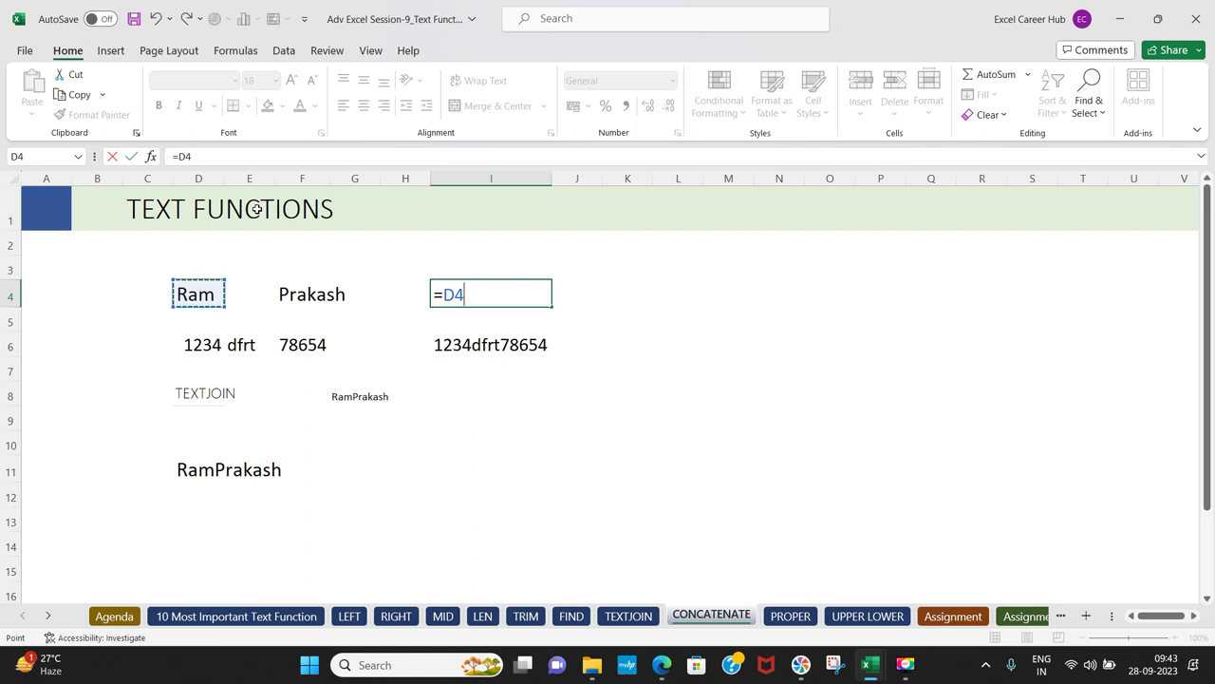
type("&")
type("+\"")
type("&")
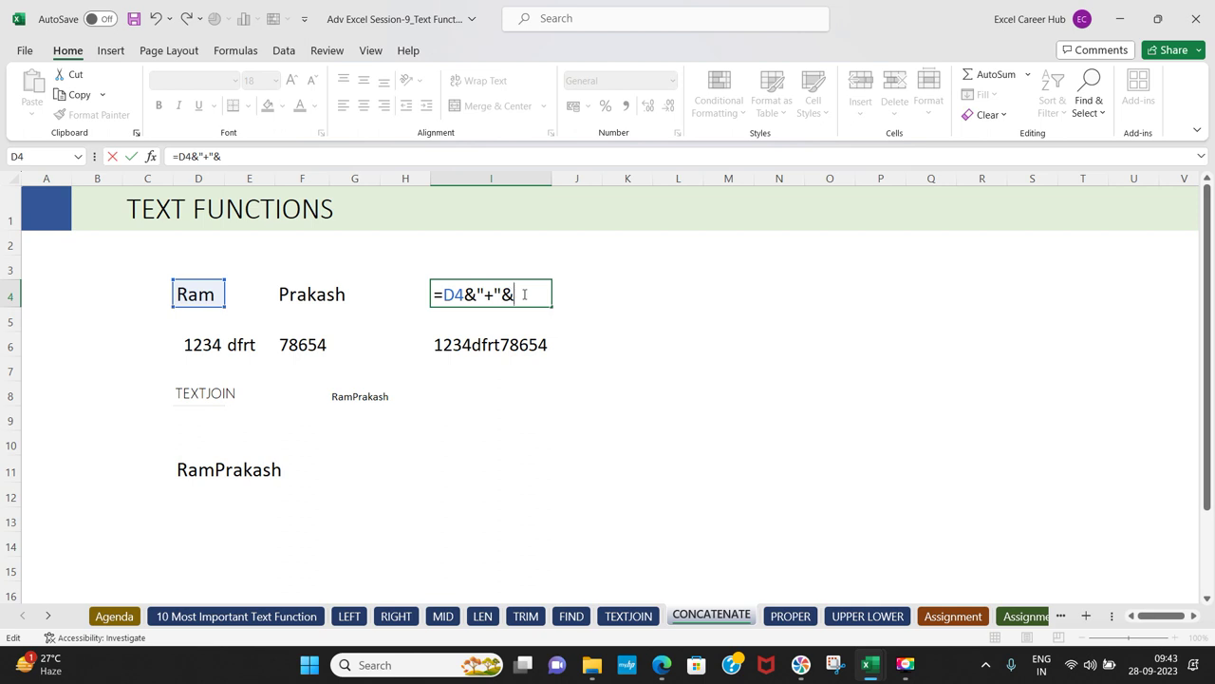
left_click(300, 296)
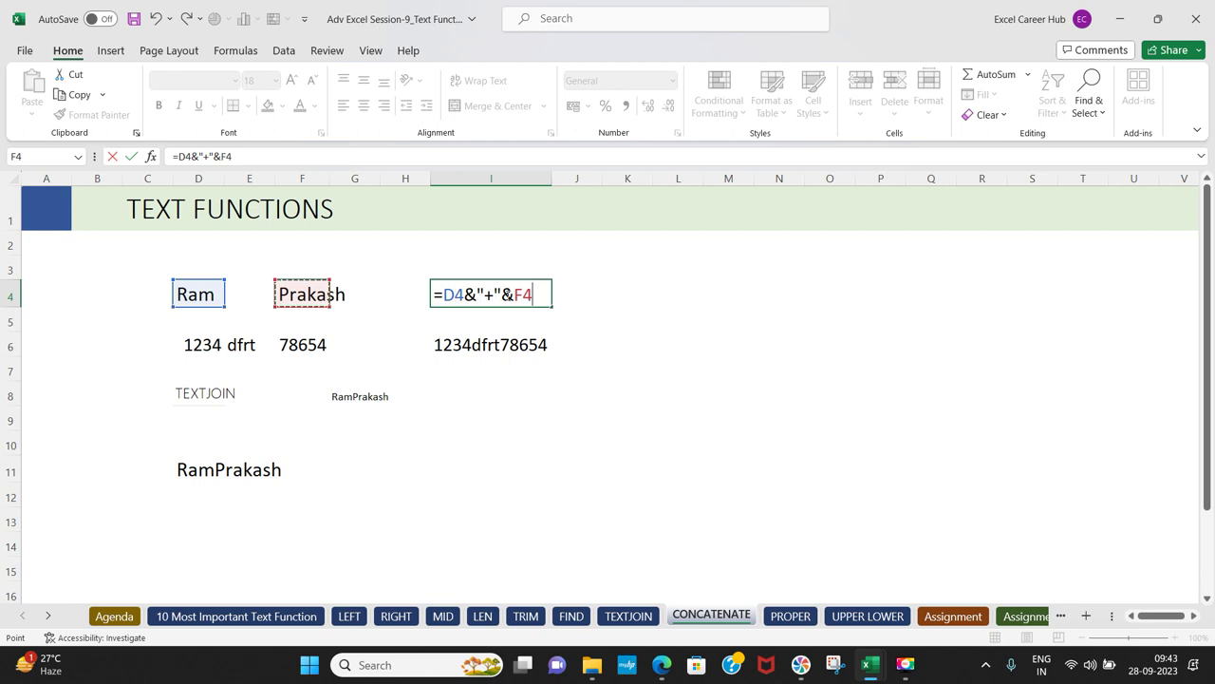
key("Return")
left_click(514, 296)
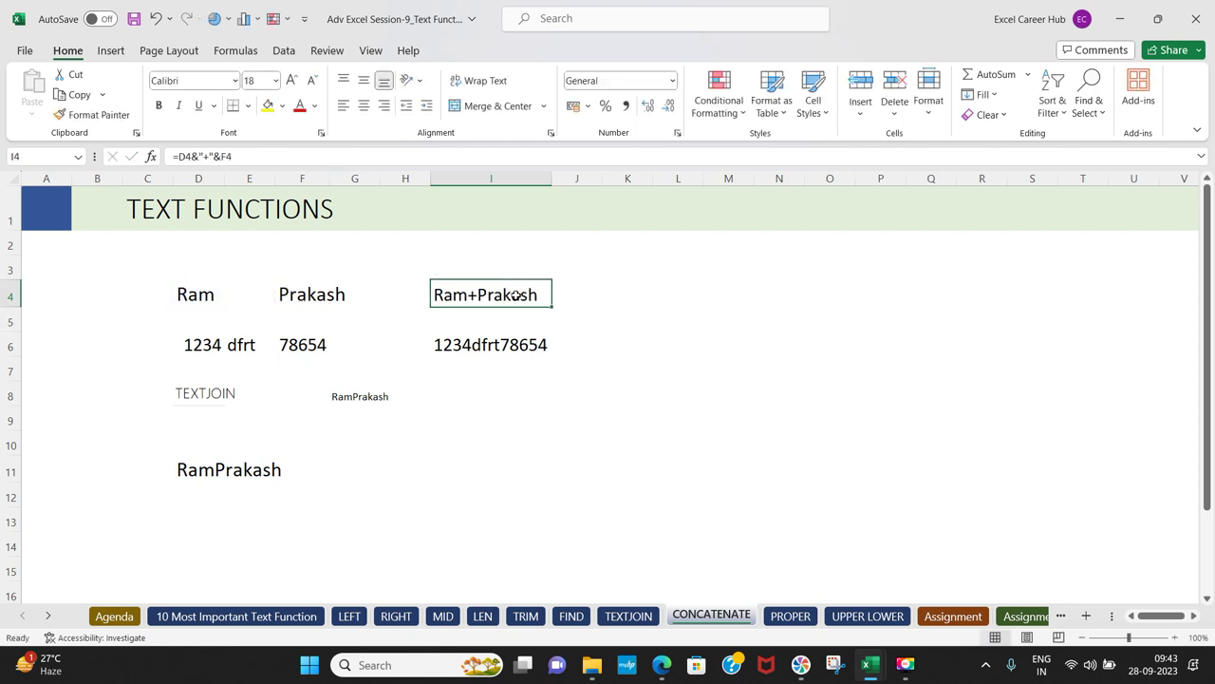
left_click(208, 156)
key("BackSpace")
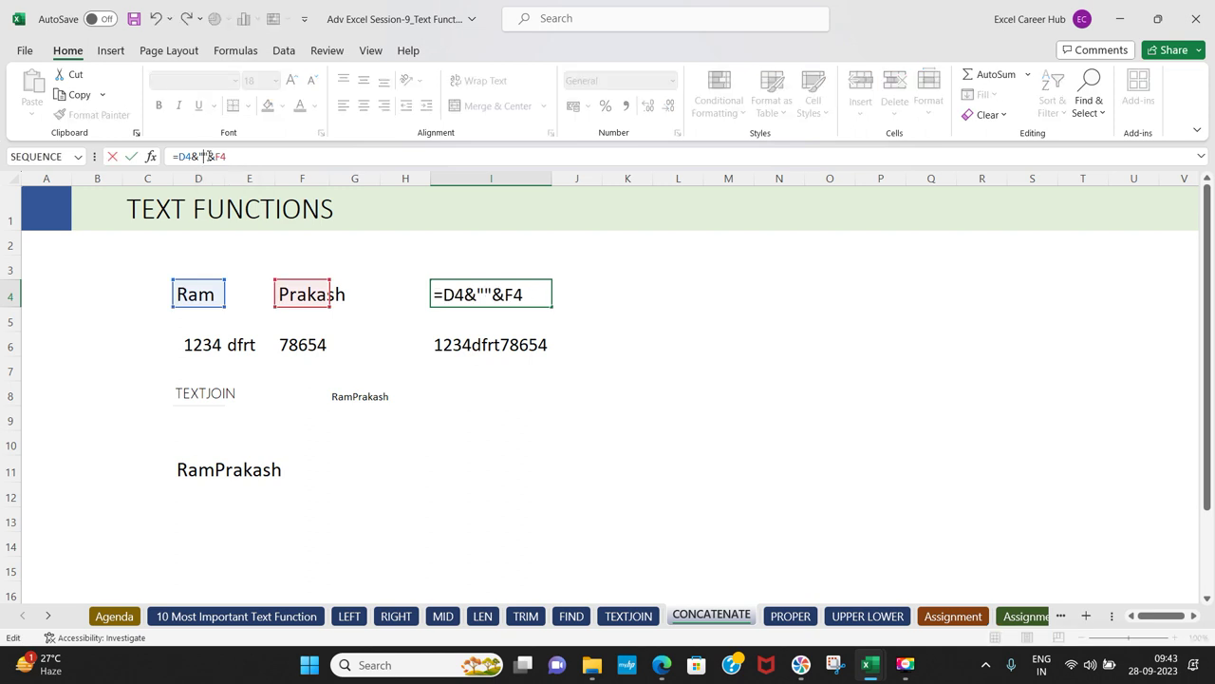
key("Return")
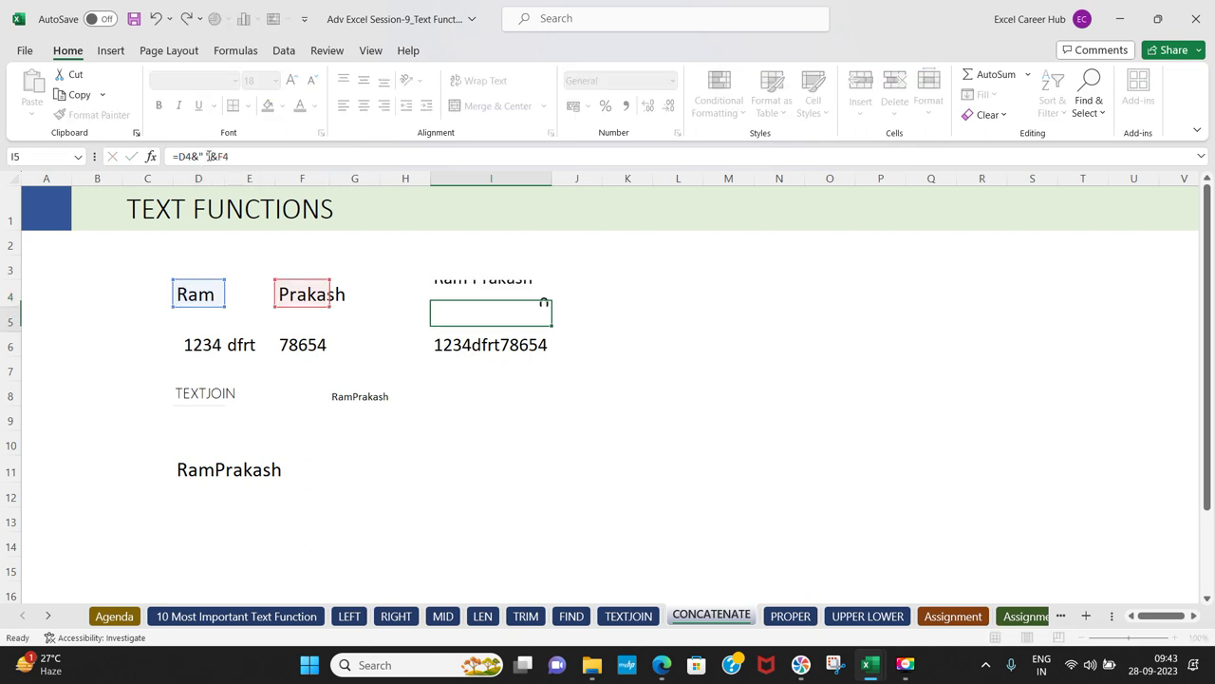
left_click(483, 297)
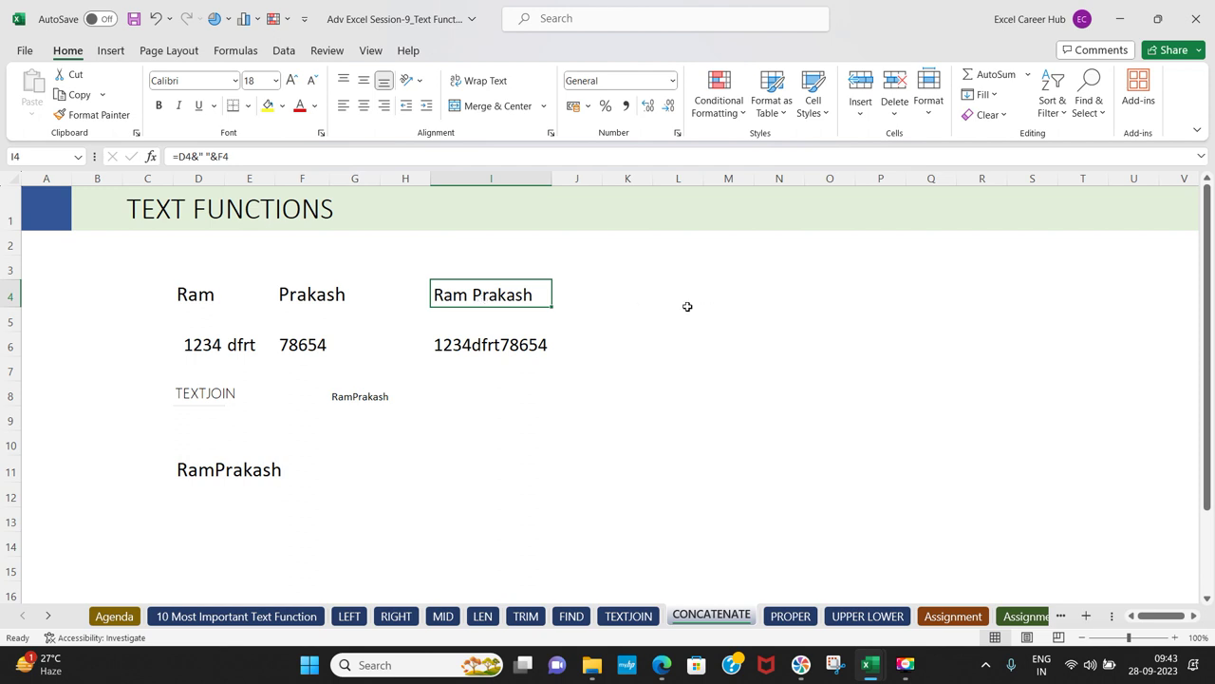
Widen column J, copy the I4:I6 formulas into column J, and clear J6
left_click_drag(607, 178, 803, 178)
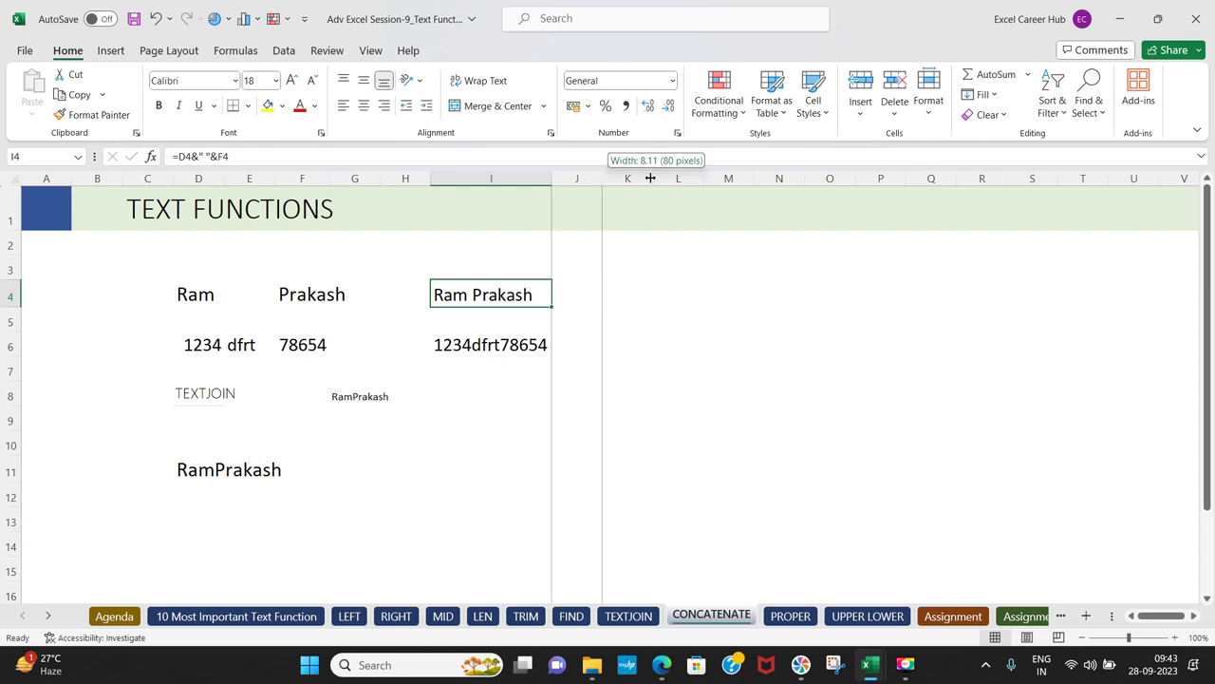
left_click_drag(471, 294, 478, 337)
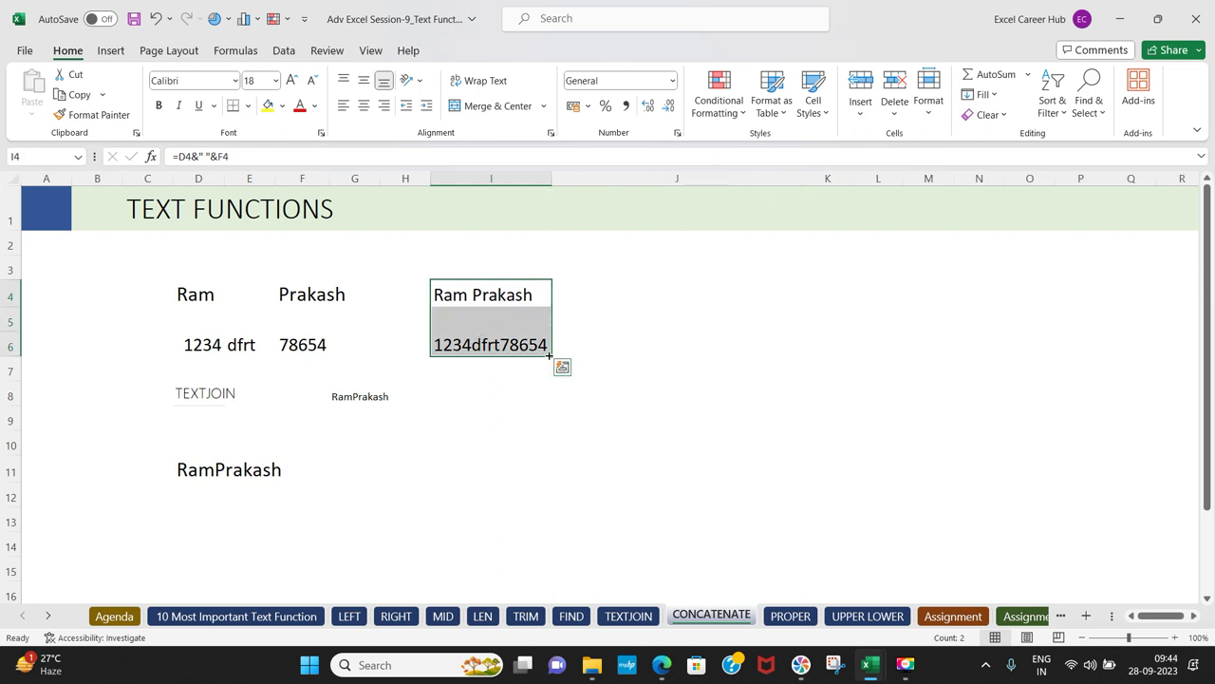
left_click_drag(549, 354, 707, 359)
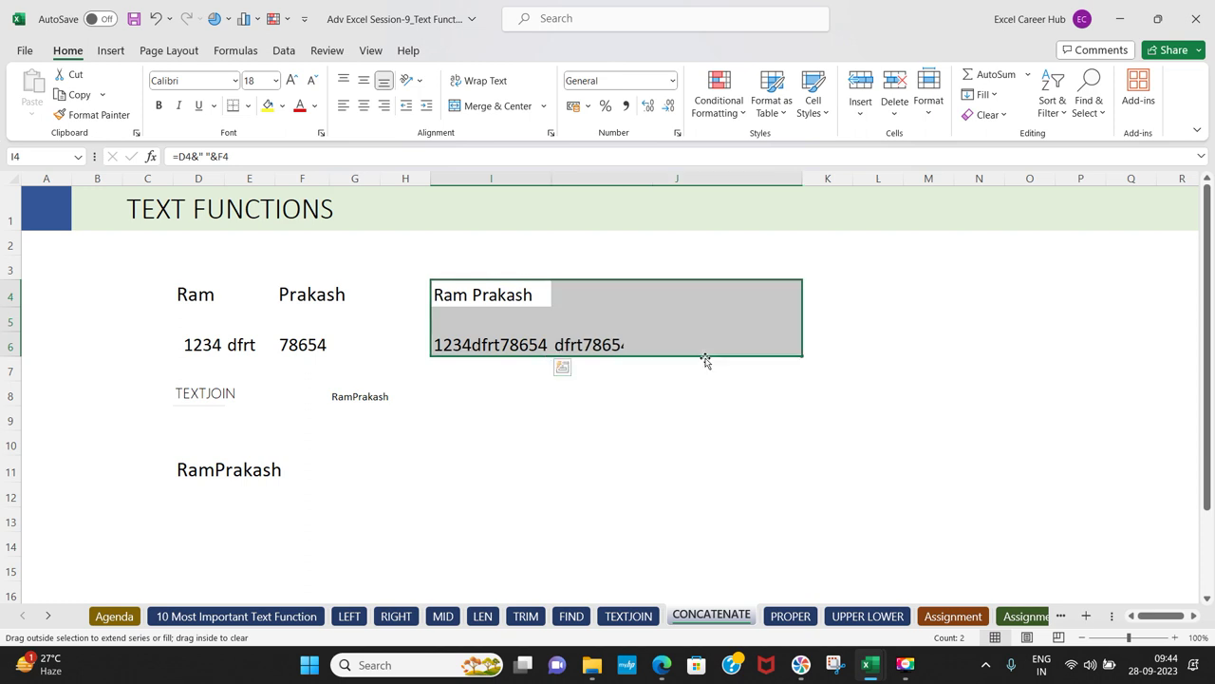
left_click(593, 344)
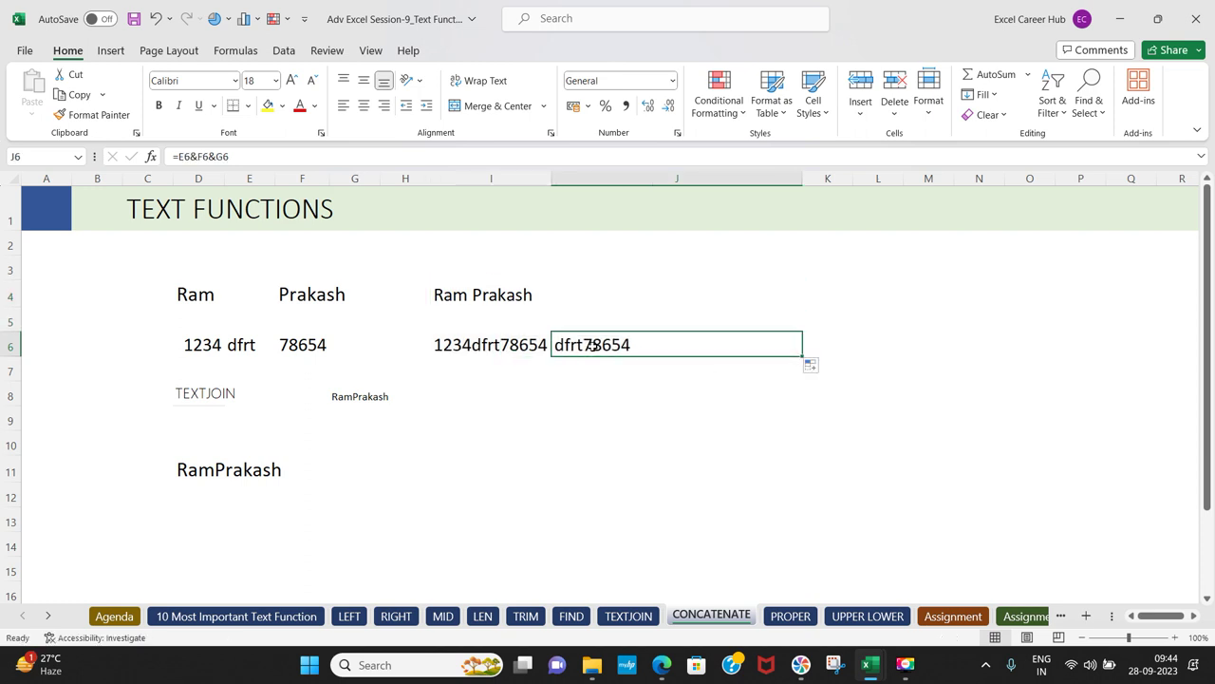
key("Delete")
Enter =CONCATENATE(D4,F4) in J4
left_click(602, 299)
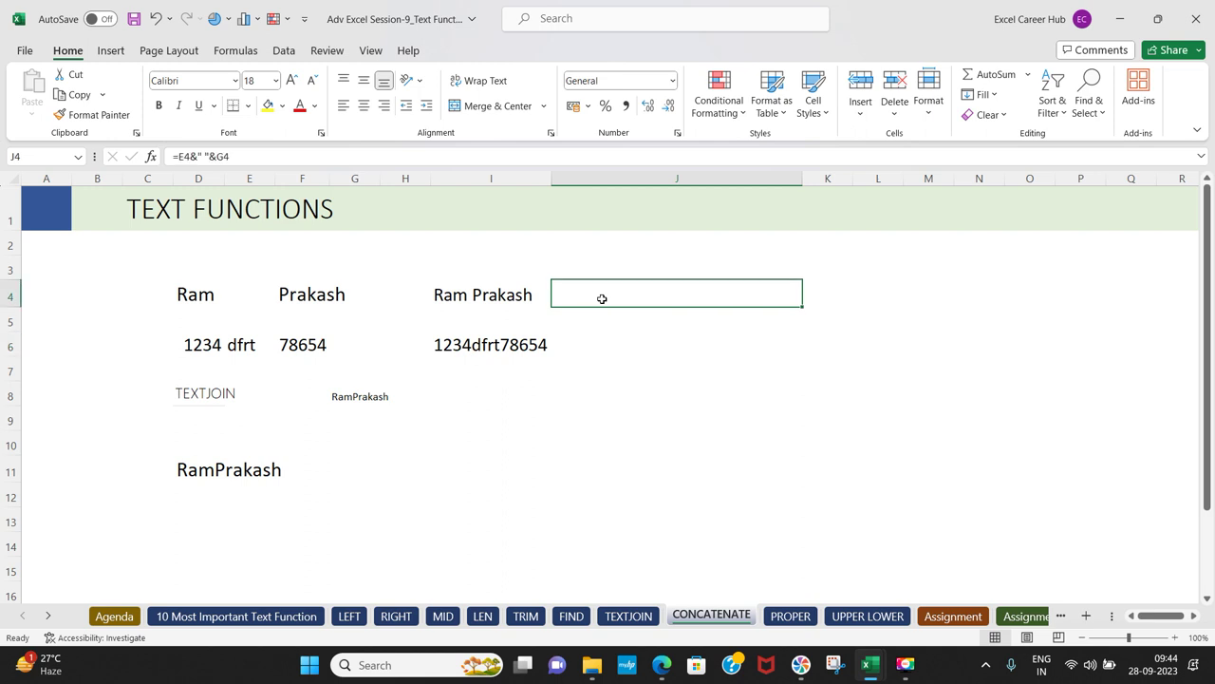
type("=c")
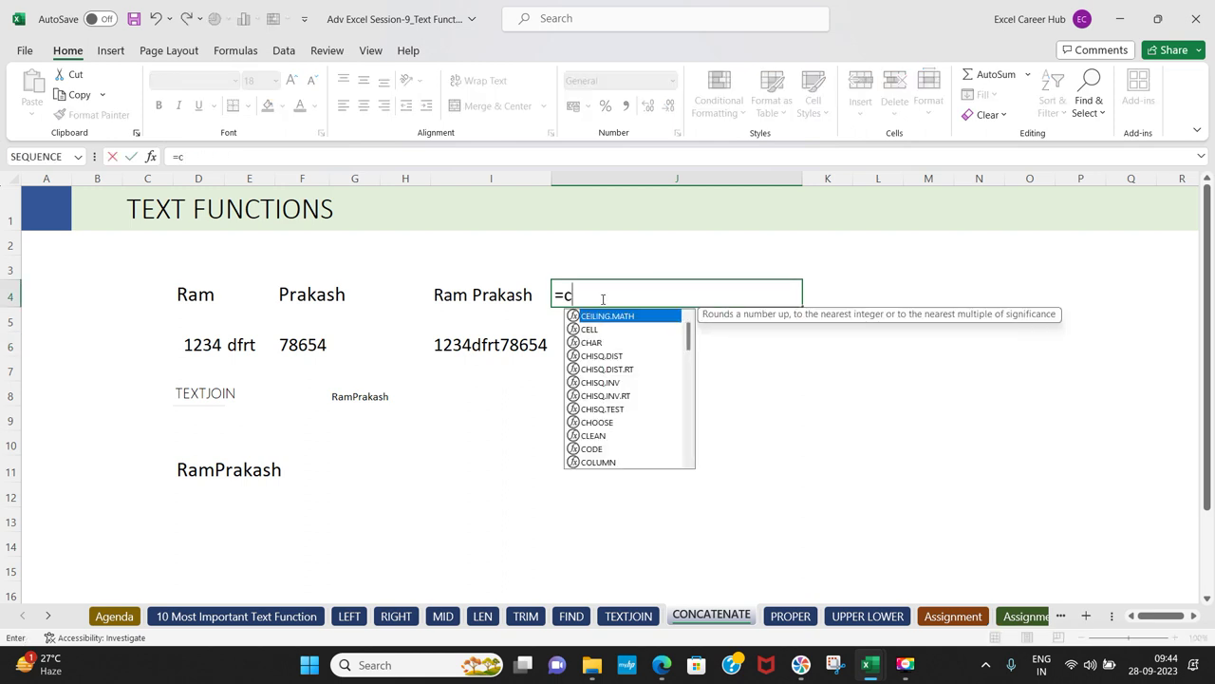
type("onca")
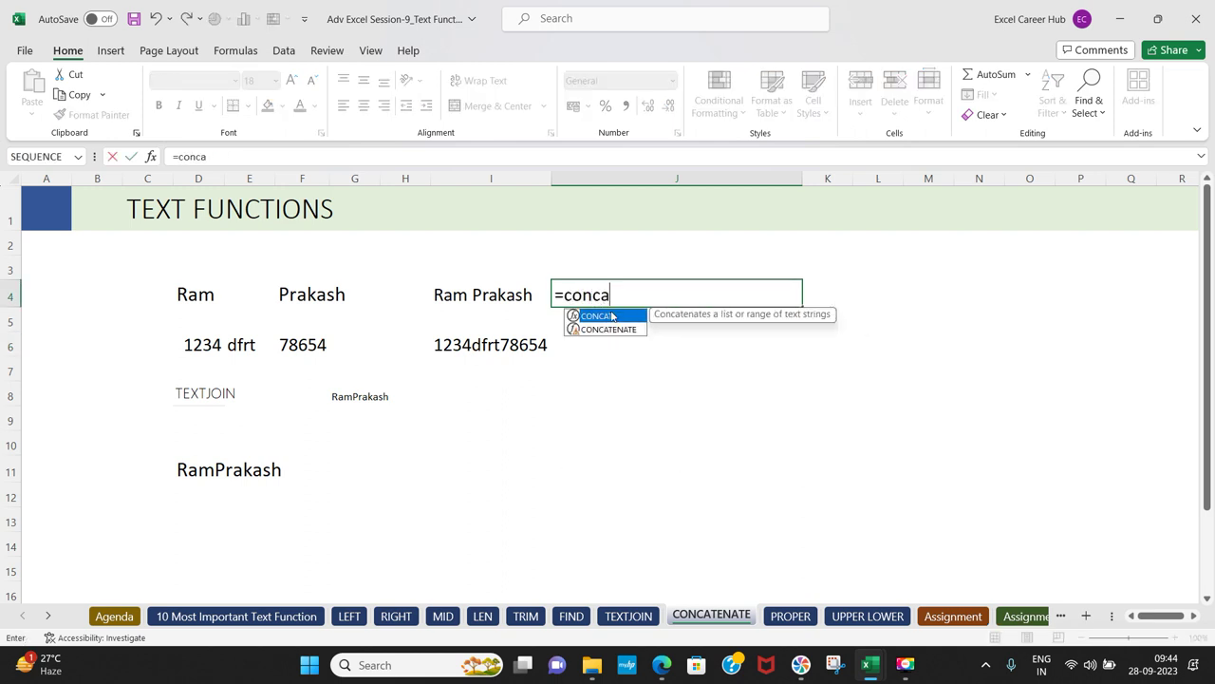
double_click(574, 328)
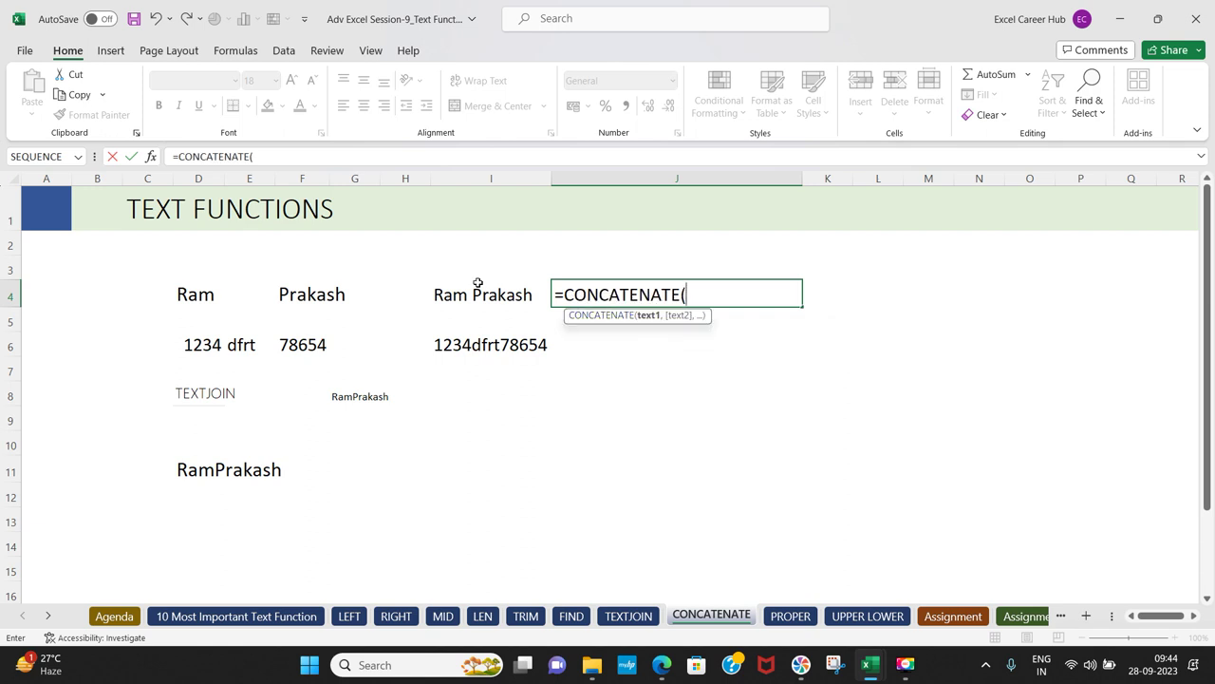
left_click(201, 296)
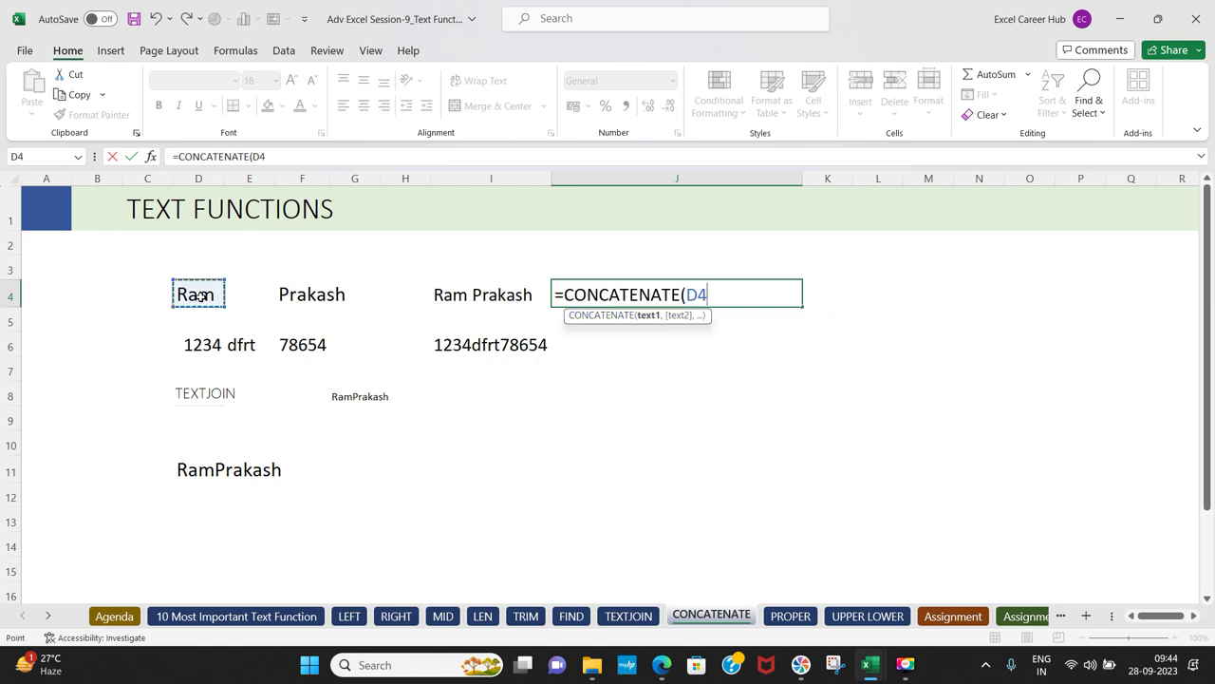
type(",")
left_click(283, 296)
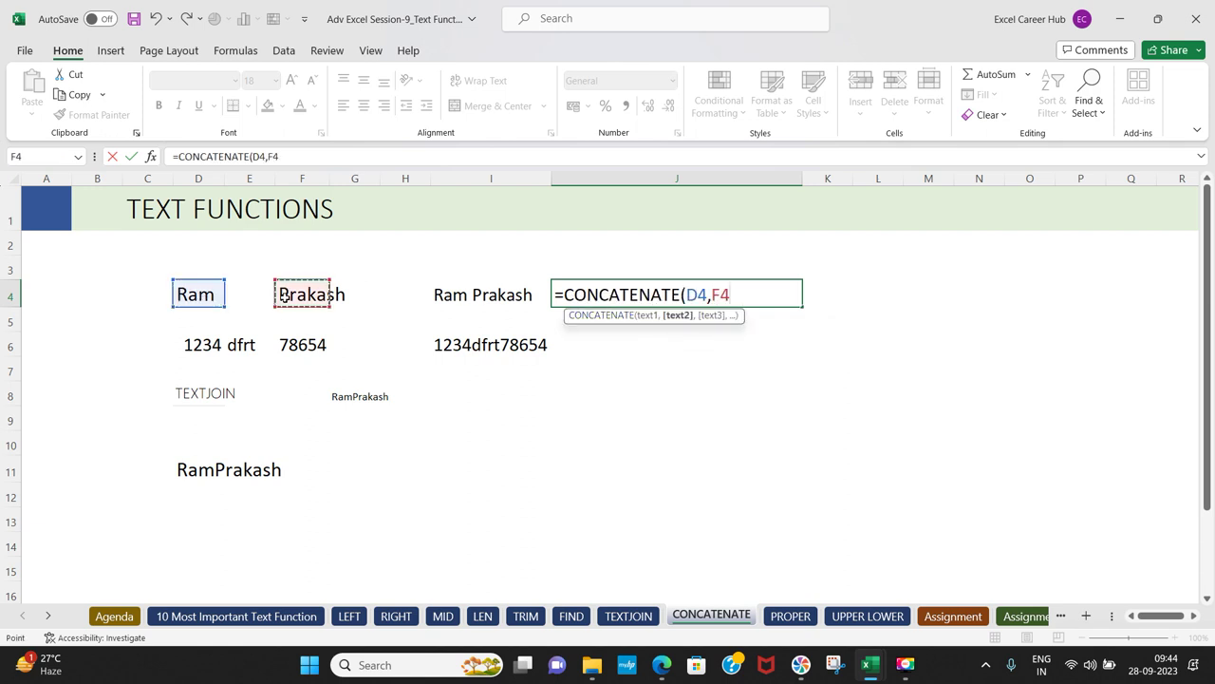
key("Return")
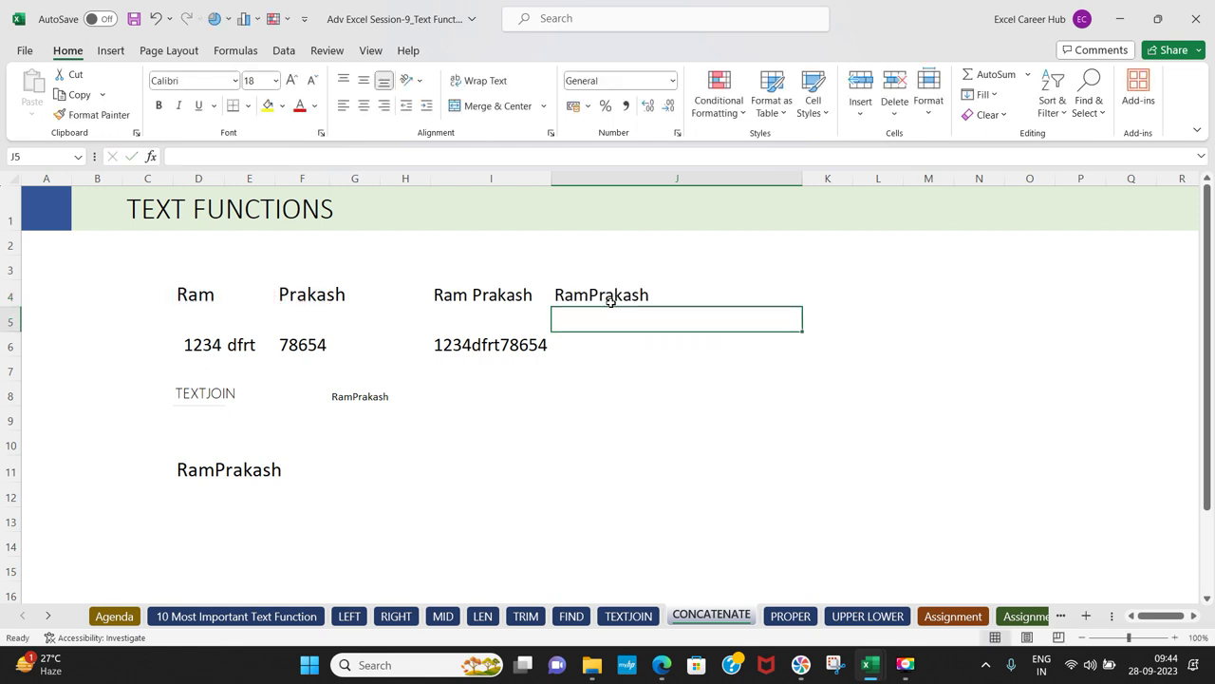
left_click(595, 292)
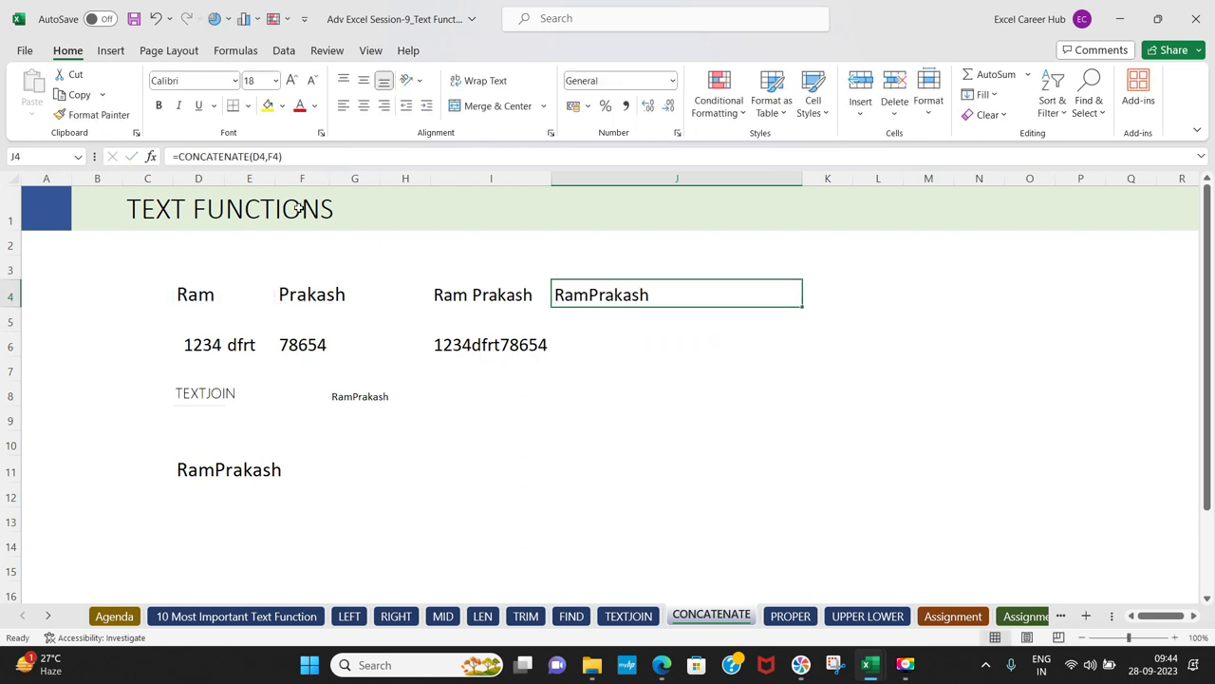
left_click(266, 156)
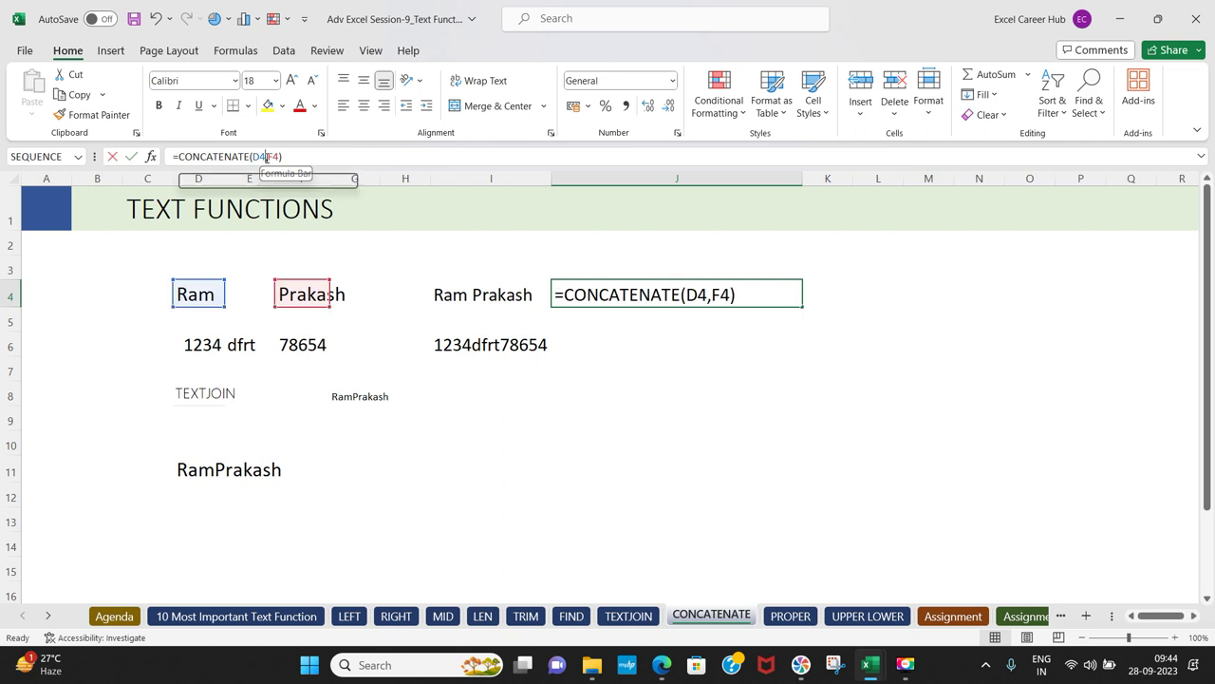
left_click(270, 157)
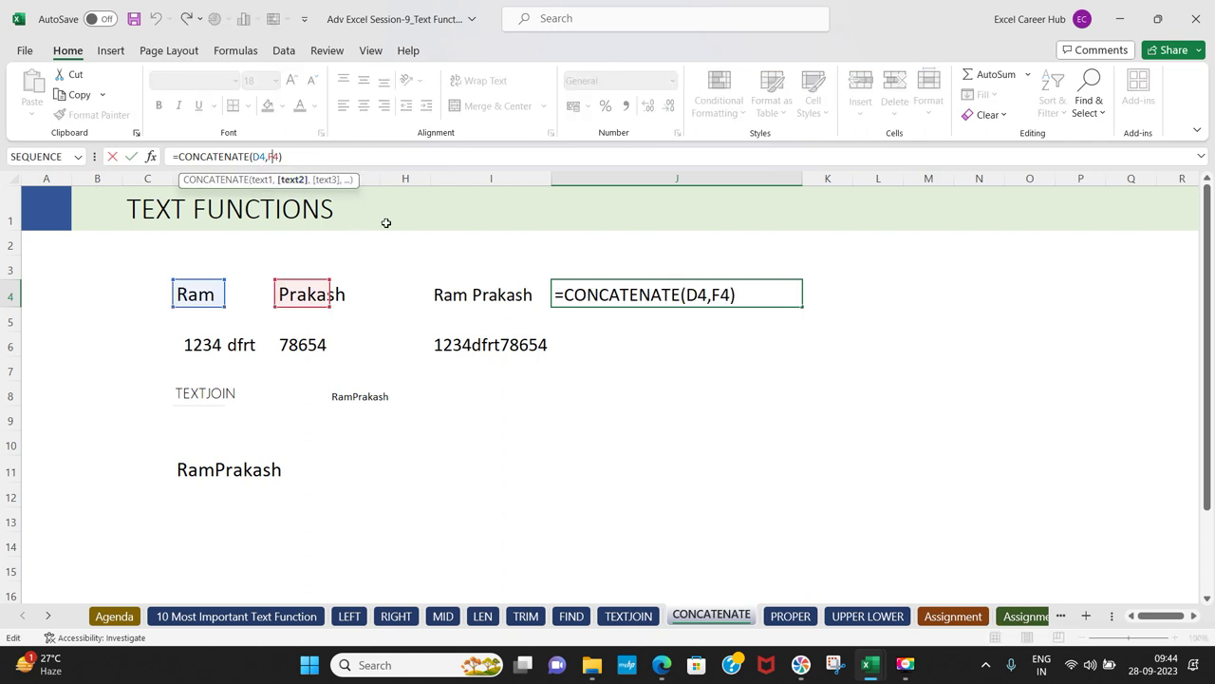
type("\" \",")
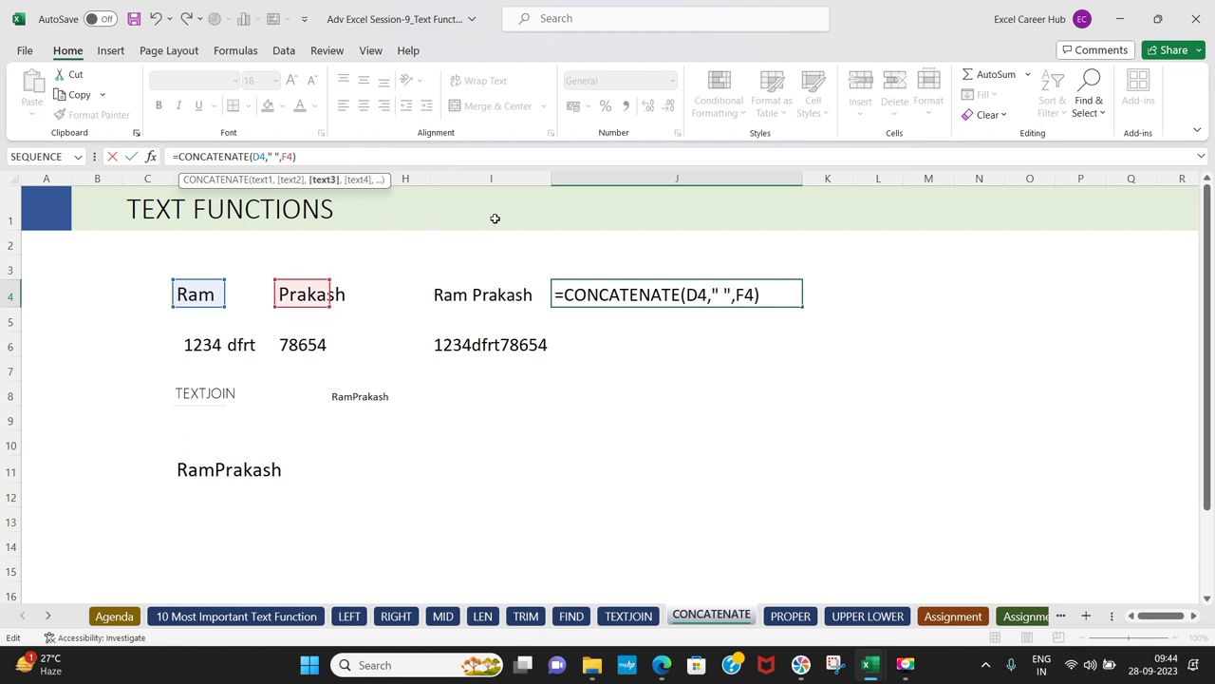
key("Return")
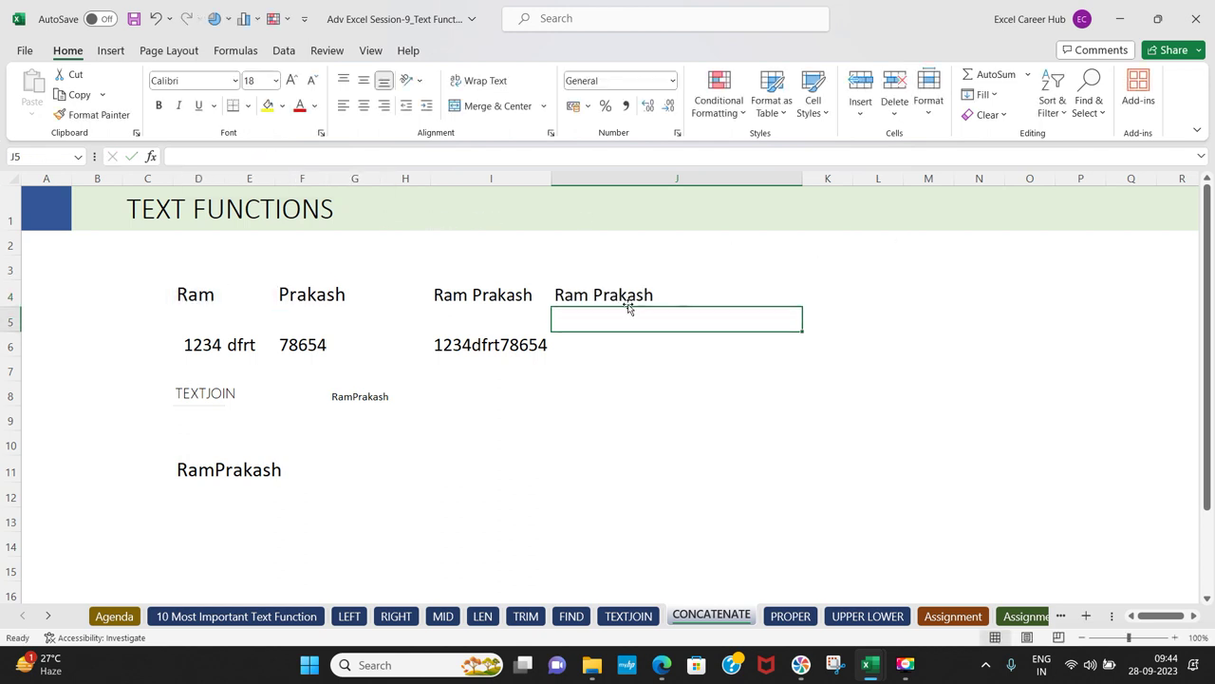
left_click(632, 296)
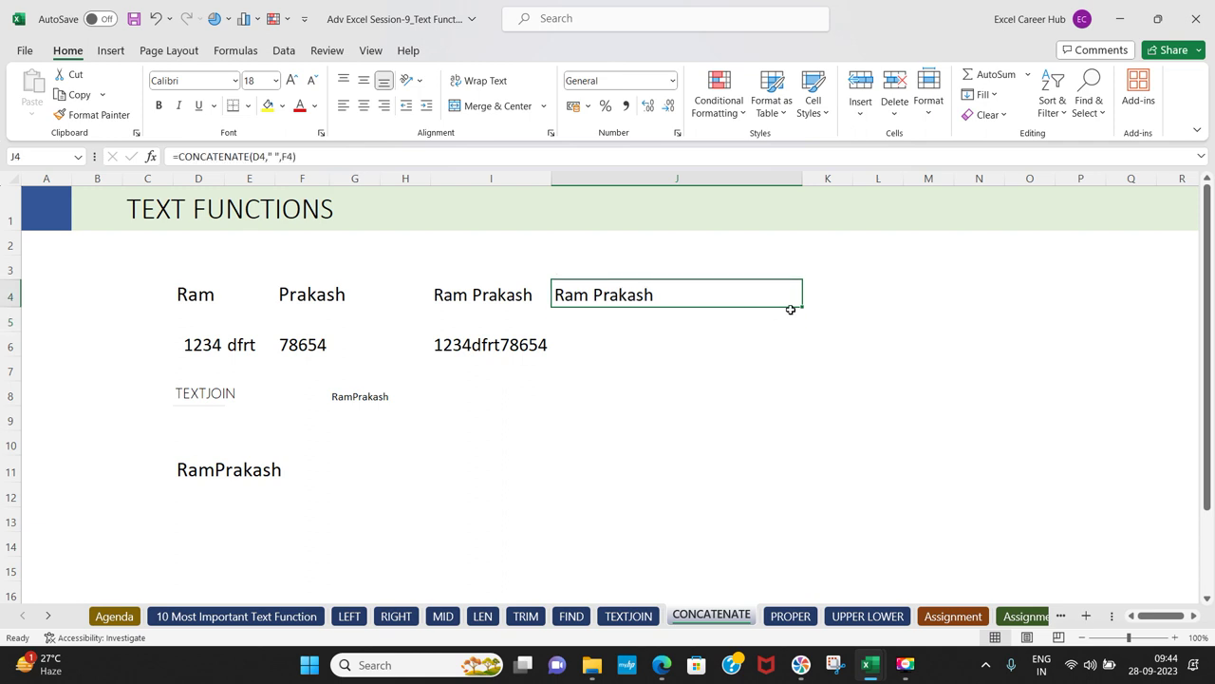
Fill the J4 formula down to J6 and change J6 to join D6, E6 and F6
left_click_drag(804, 309, 802, 349)
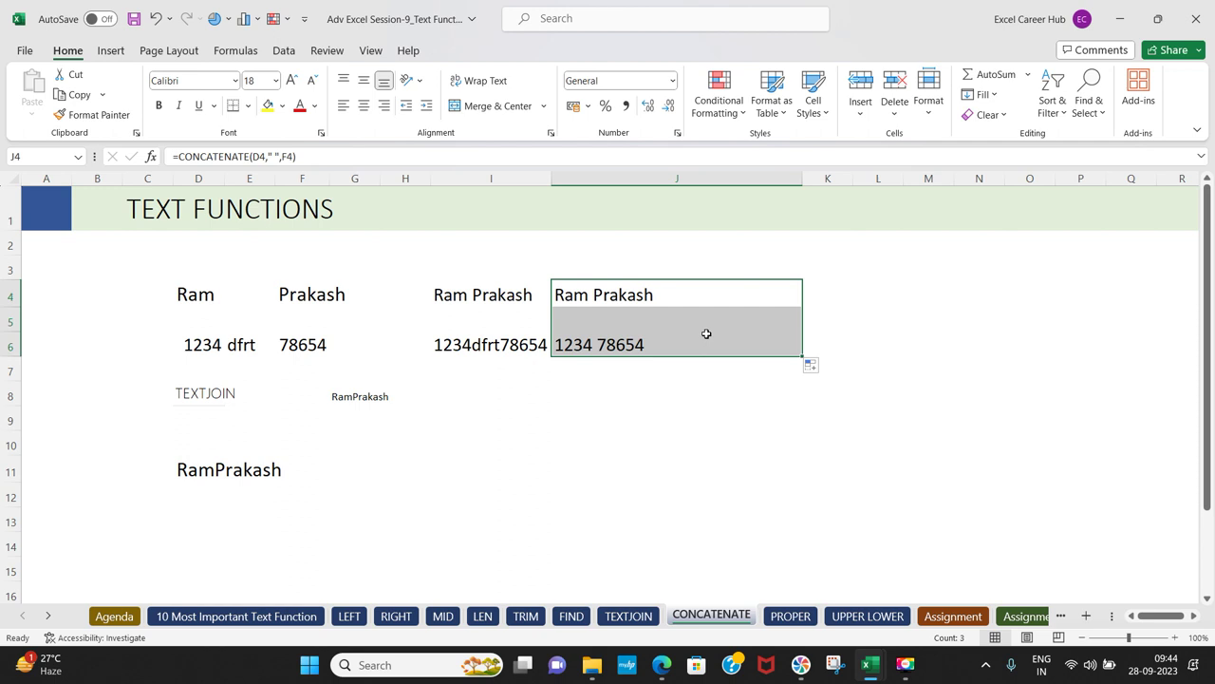
left_click(649, 314)
left_click(595, 347)
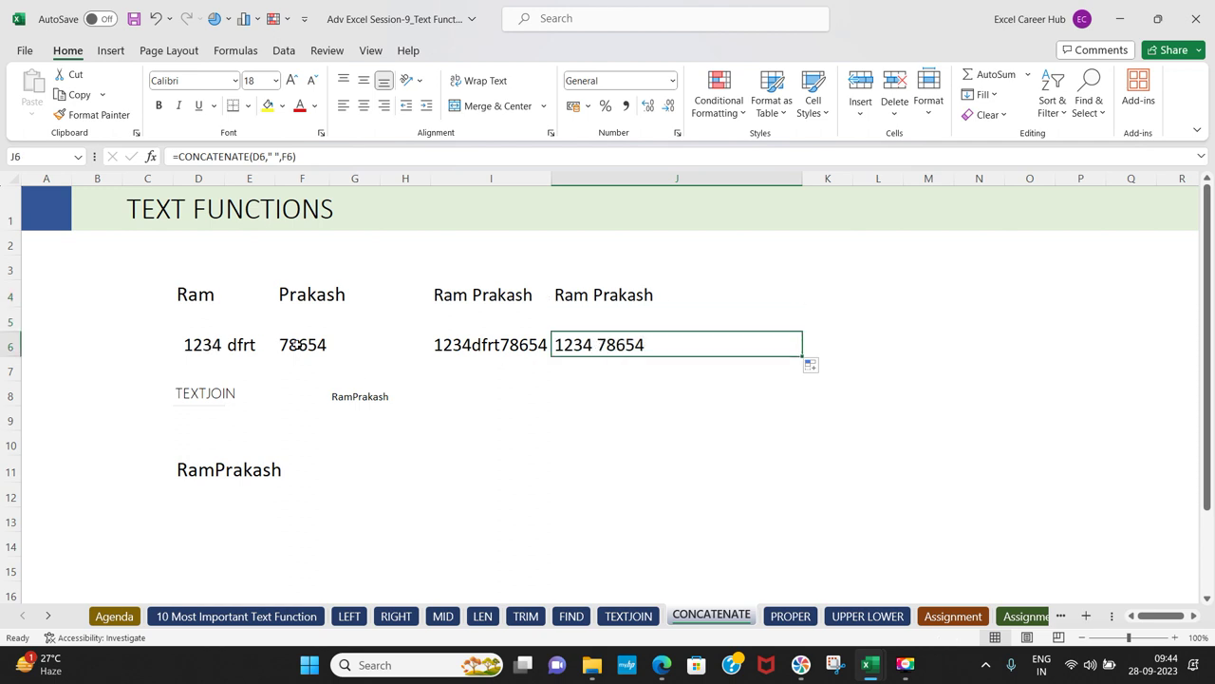
double_click(597, 345)
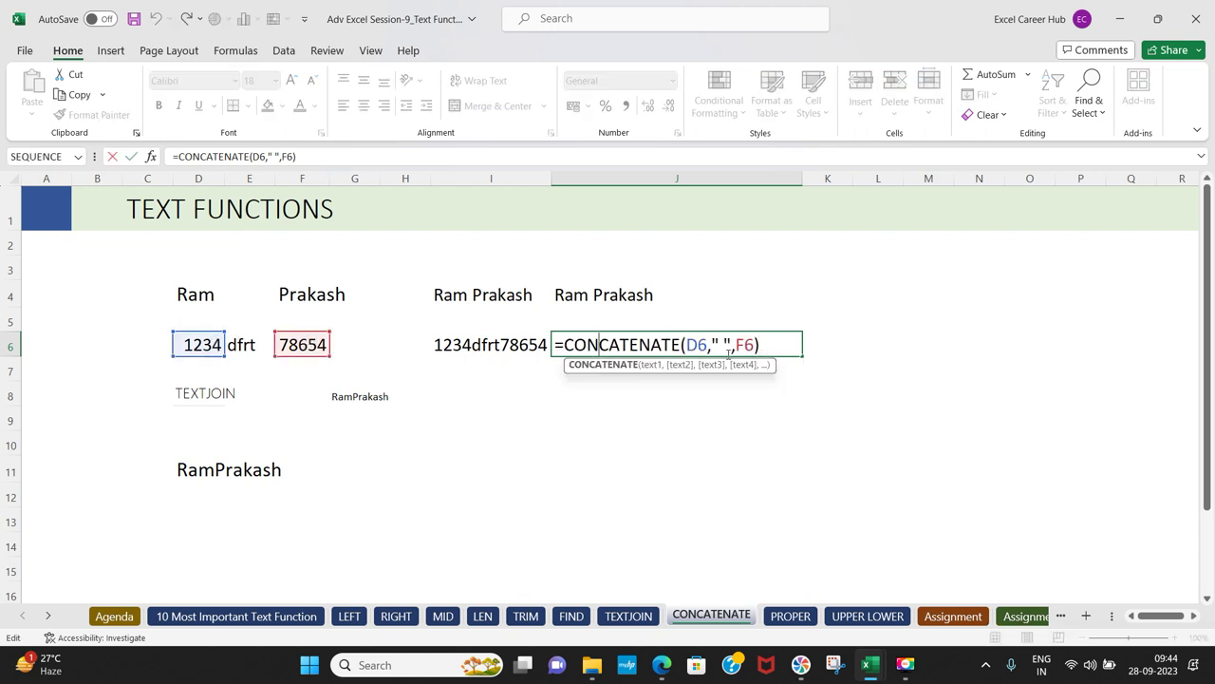
left_click(732, 345)
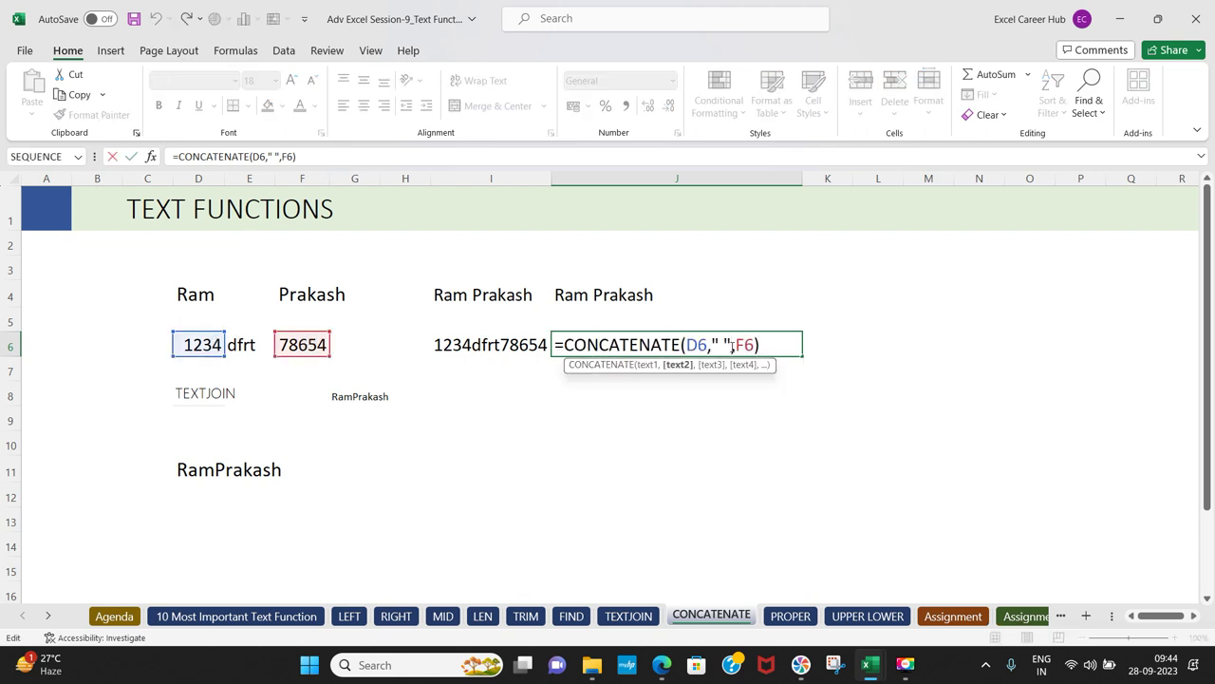
key("BackSpace")
key("BackSpace")
key("BackSpace")
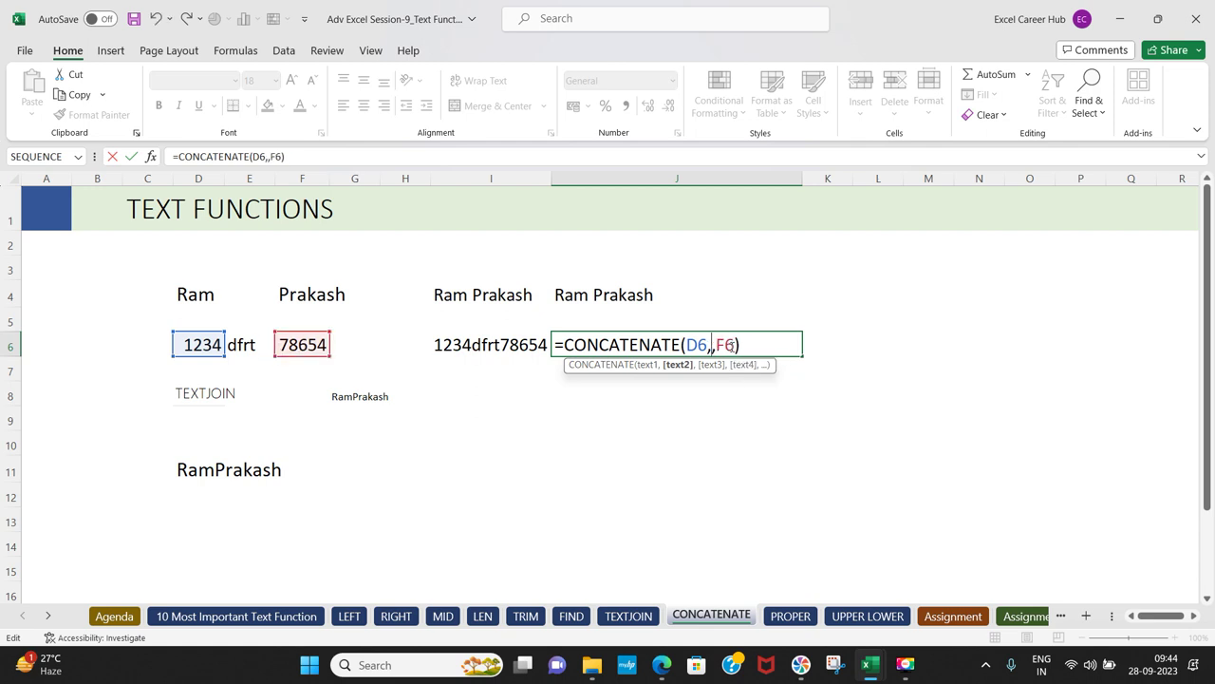
type("E")
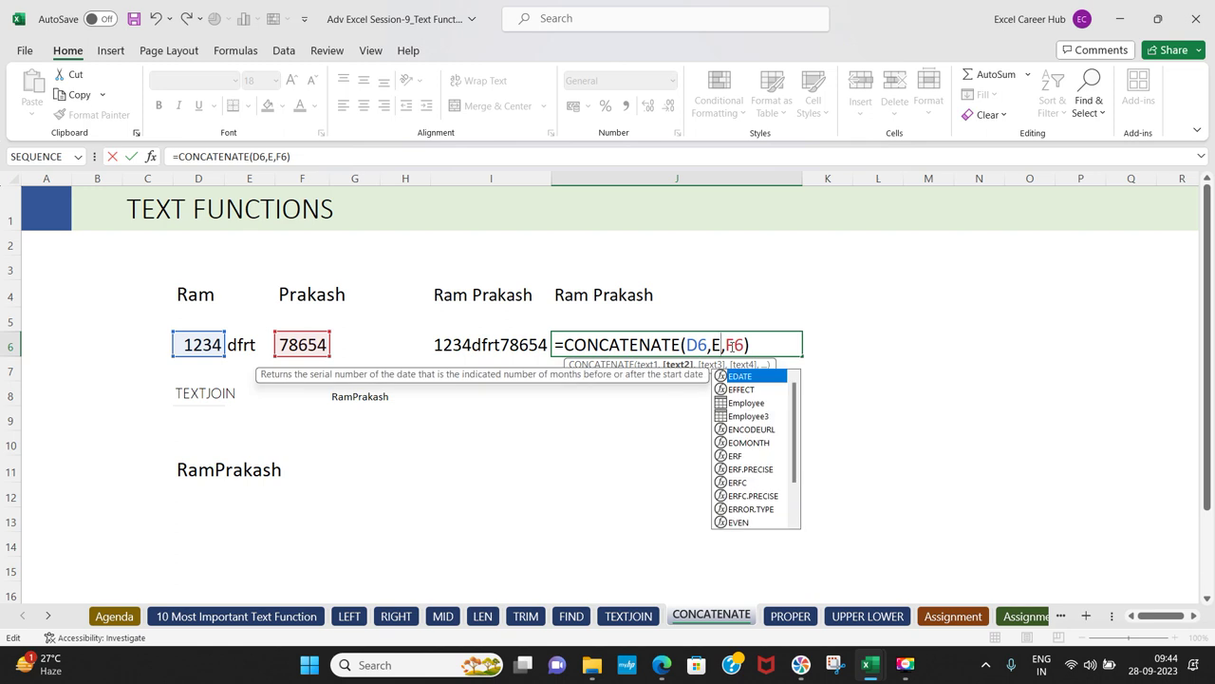
type("6")
key("Return")
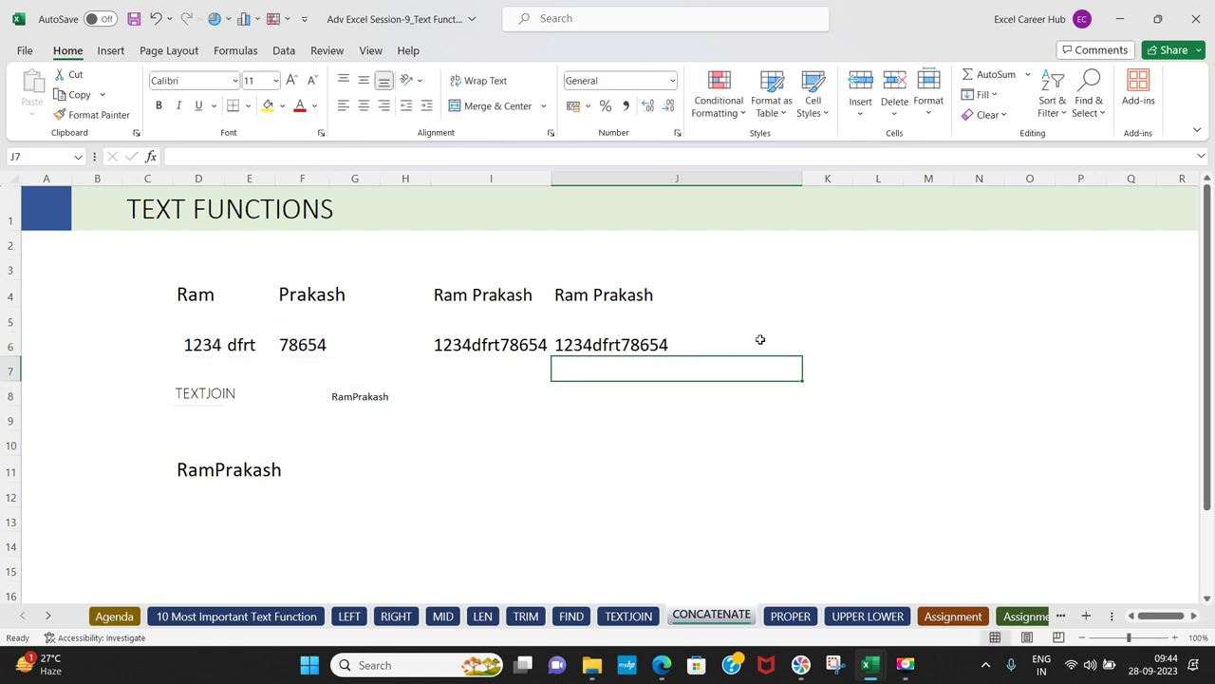
left_click(657, 342)
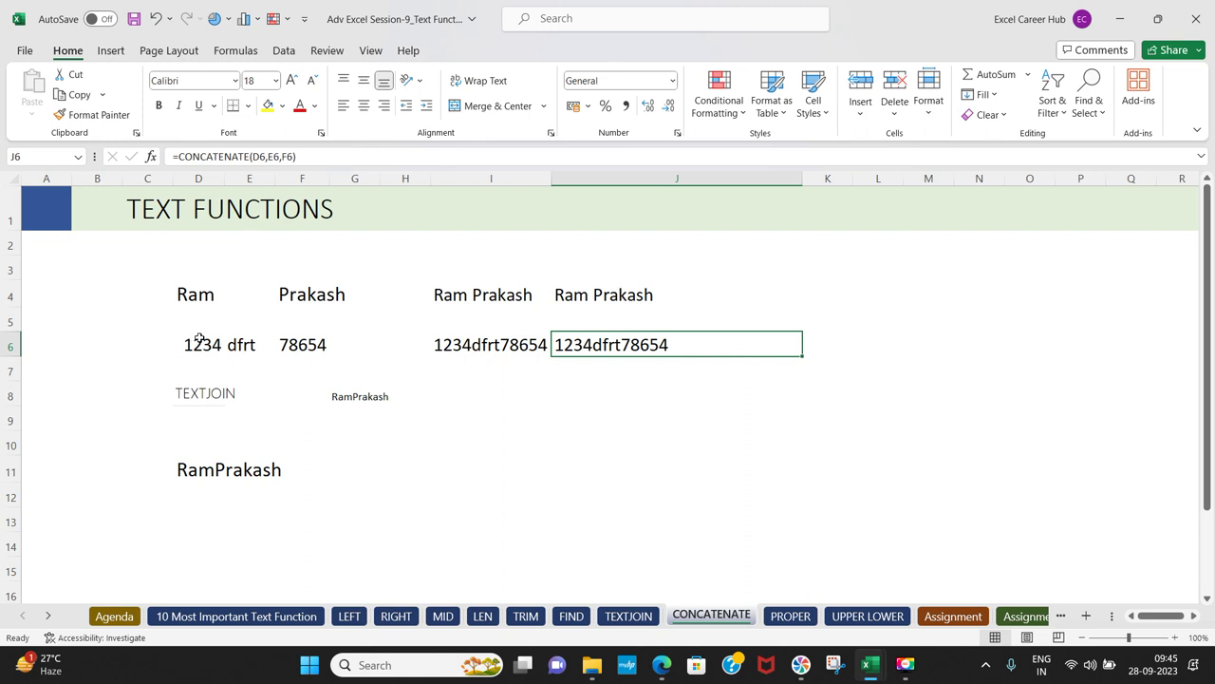
Highlight source ranges D6:F6 and D4:F4 and show the J4 formula
left_click_drag(200, 338, 304, 346)
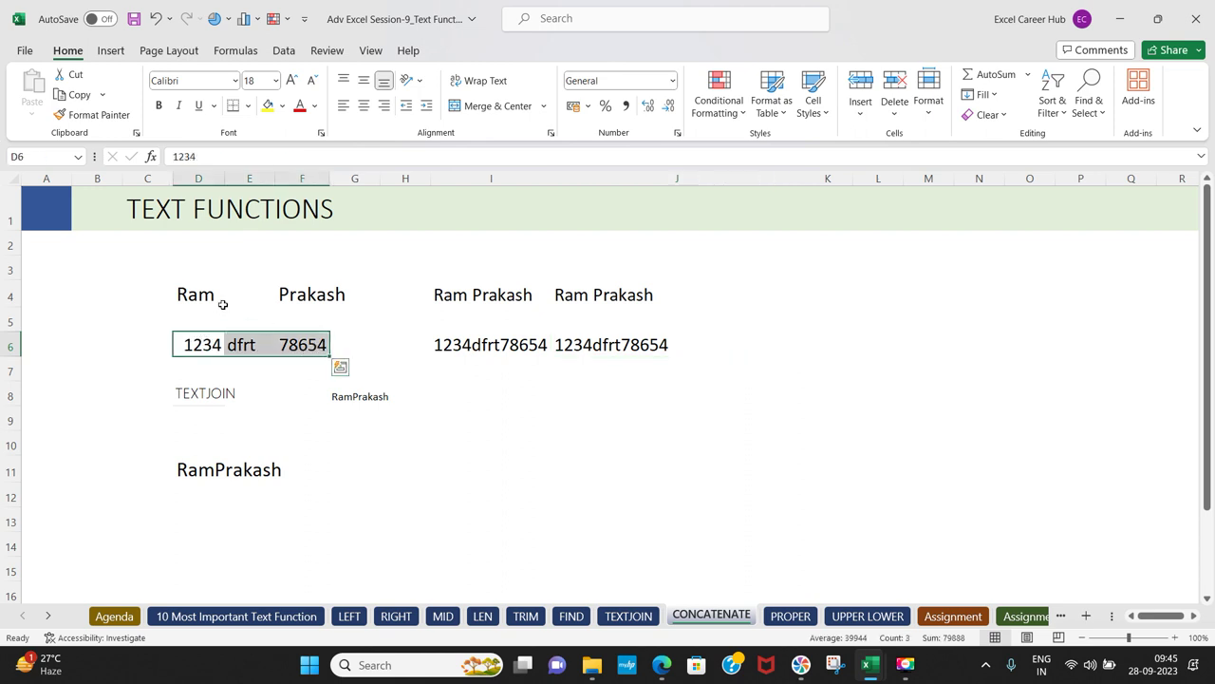
left_click_drag(222, 302, 302, 298)
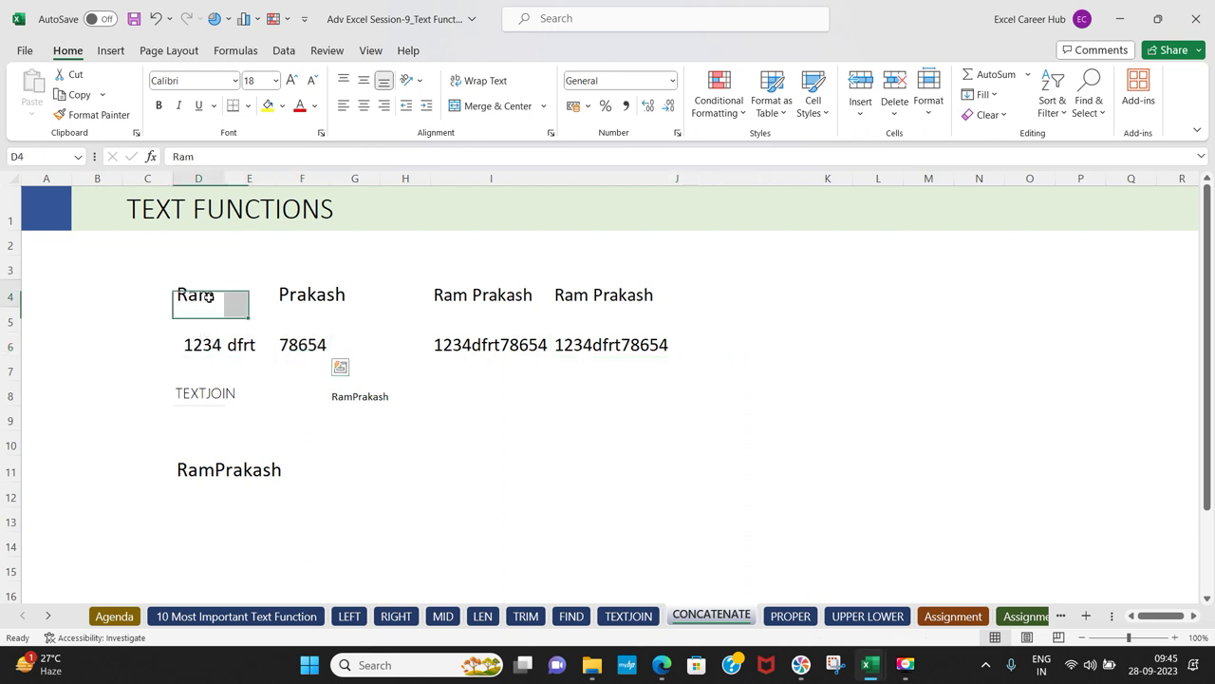
left_click(594, 292)
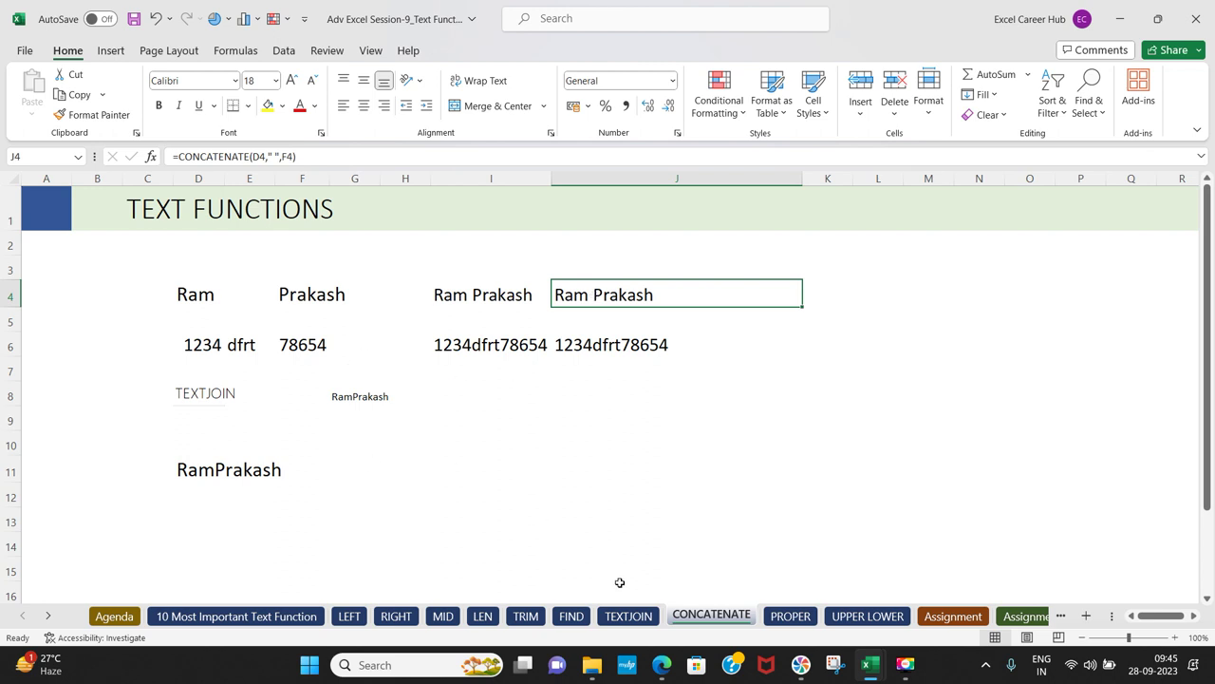
mouse_move(660, 669)
On the TEXTJOIN sheet, delete the old joined results in L4:N12
left_click(629, 616)
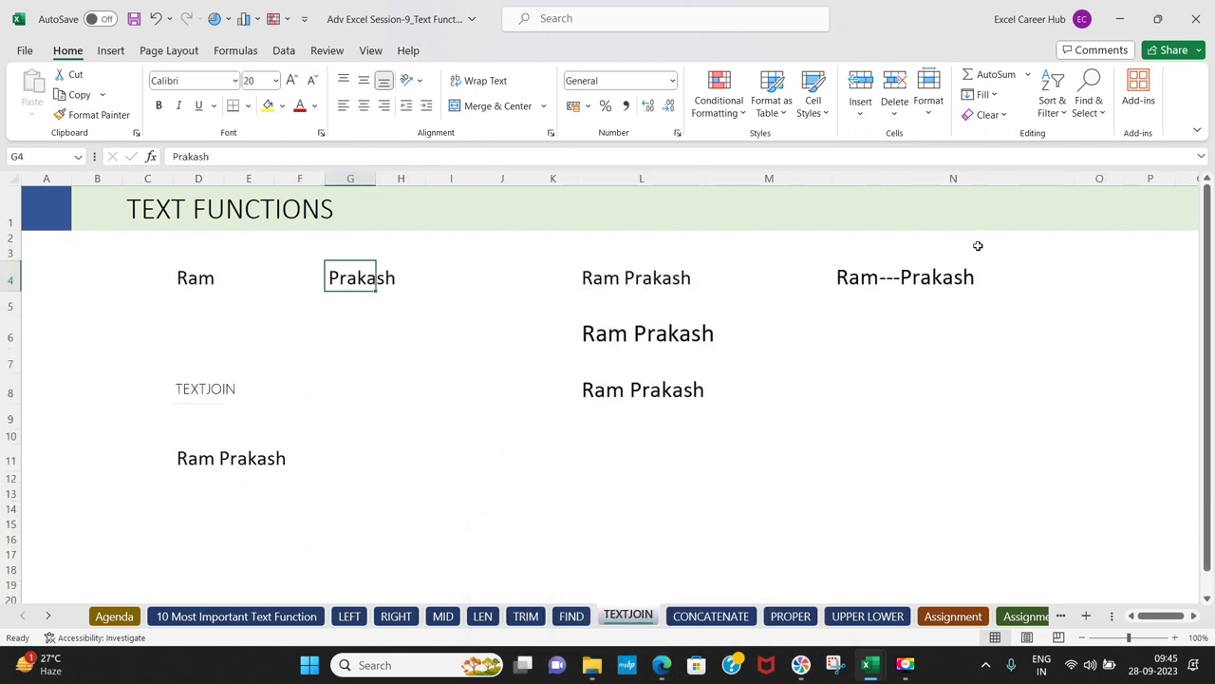
left_click(853, 278)
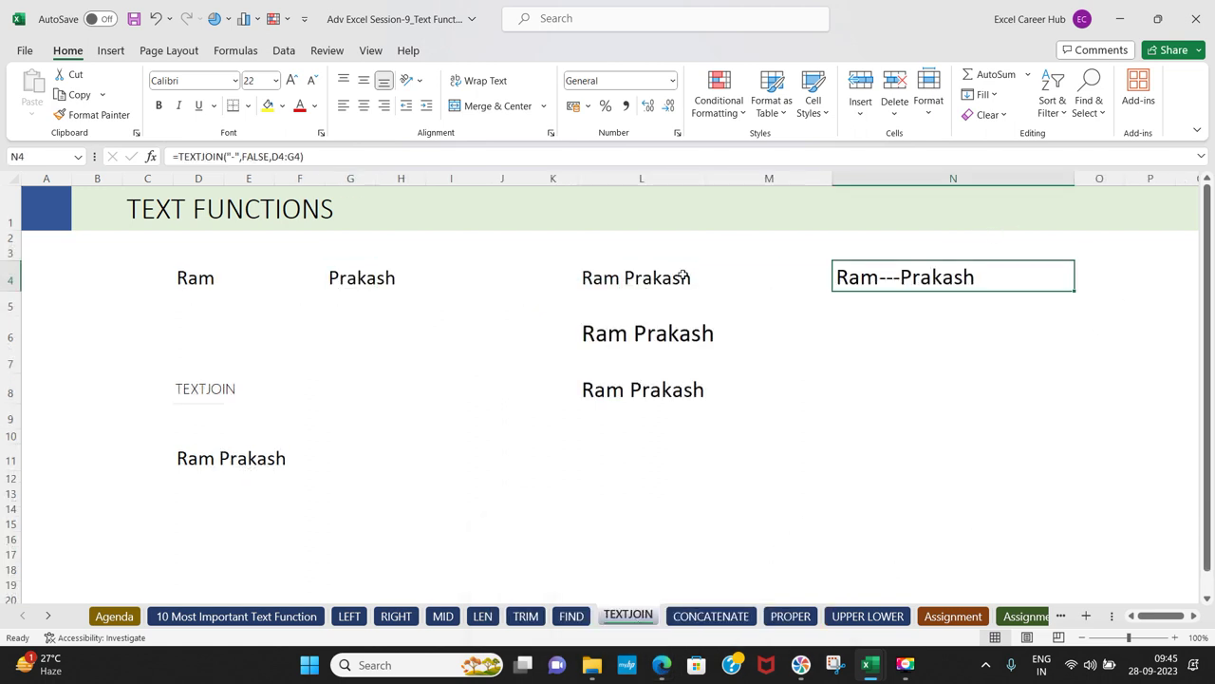
left_click_drag(684, 274, 908, 452)
key("Home")
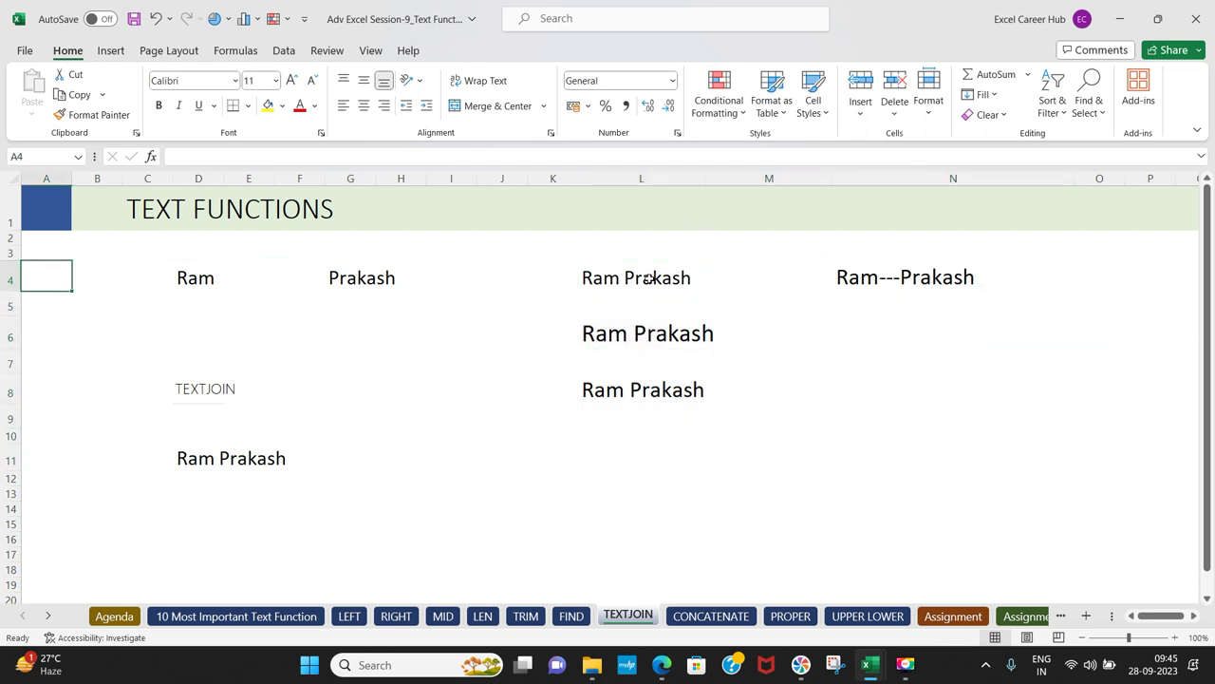
left_click_drag(649, 277, 894, 480)
key("Delete")
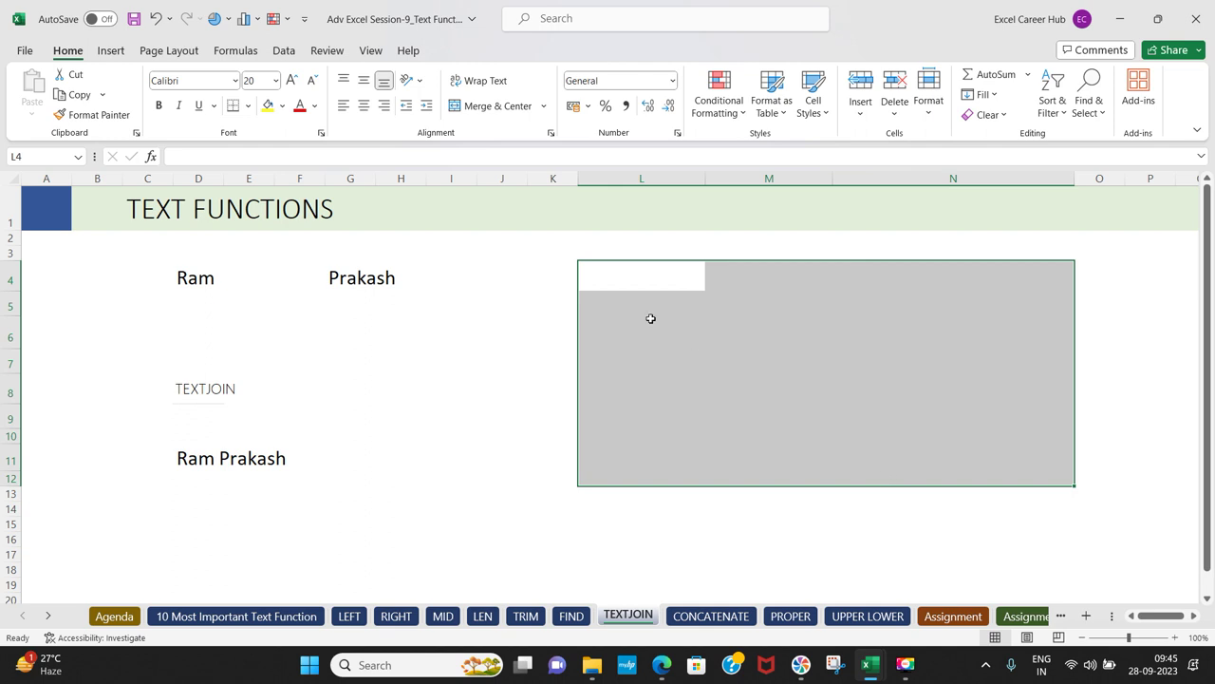
Check D4 holds Ram, E4 and F4 are empty, and G4 holds Prakash
left_click(190, 283)
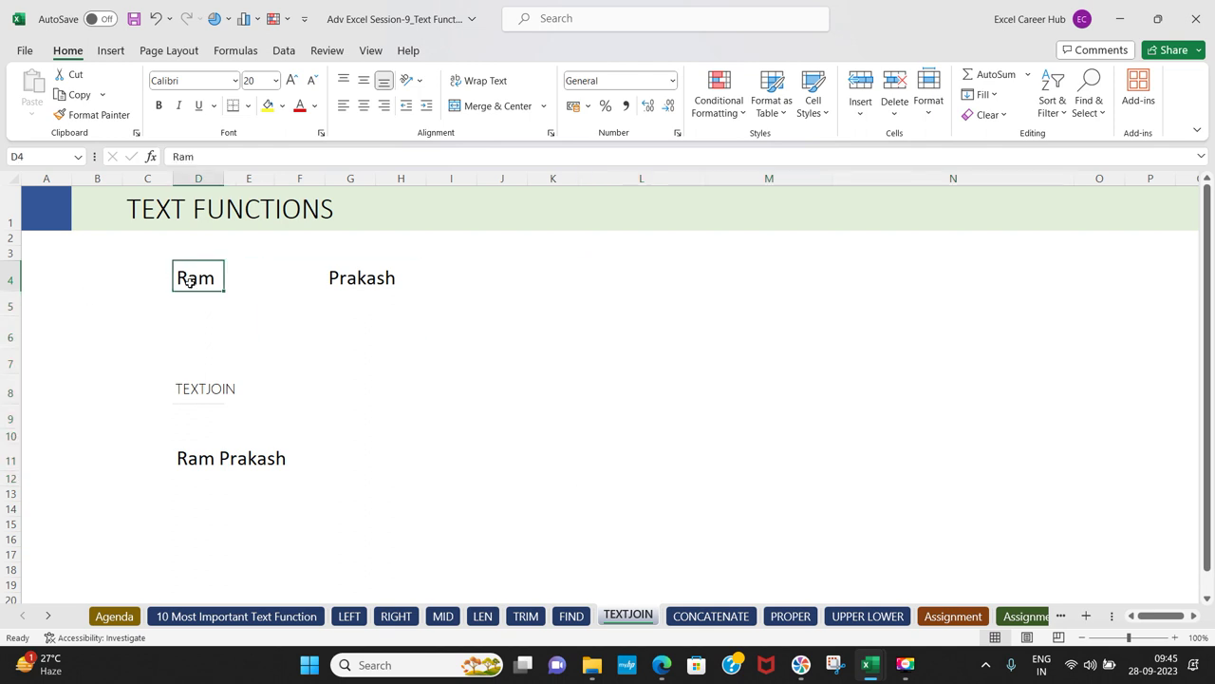
left_click(260, 273)
left_click(290, 270)
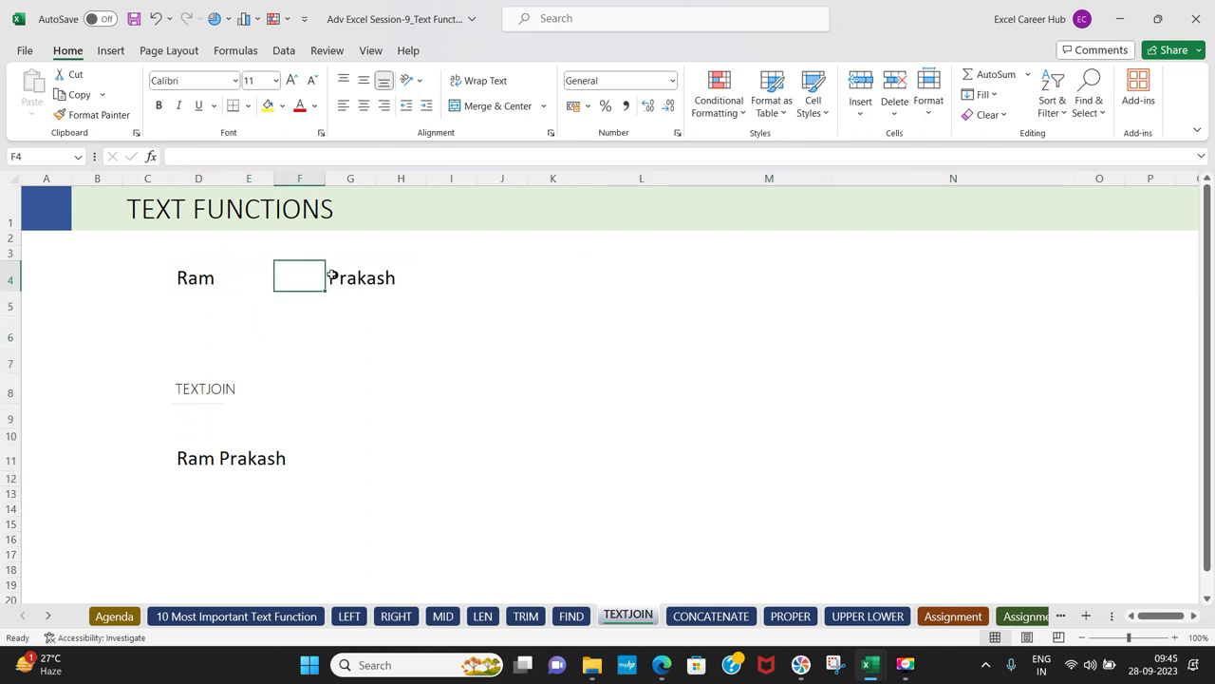
left_click(331, 276)
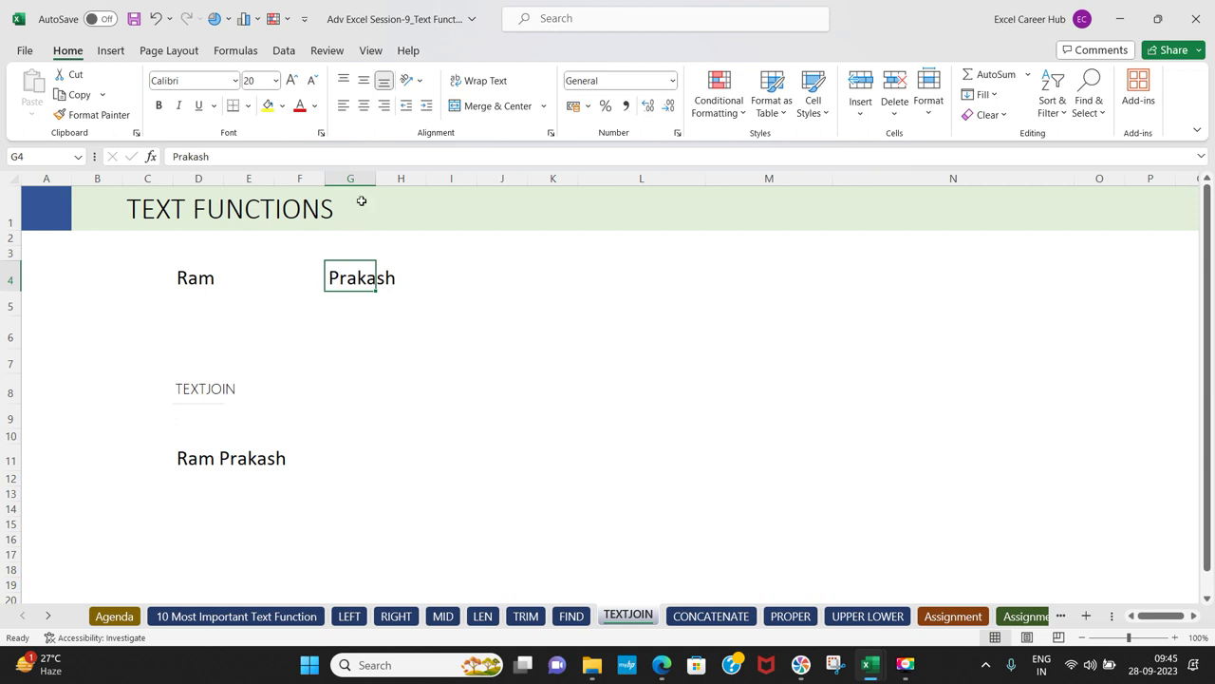
Start a TEXTJOIN formula in M4 and bring up its Function Arguments form
left_click(763, 286)
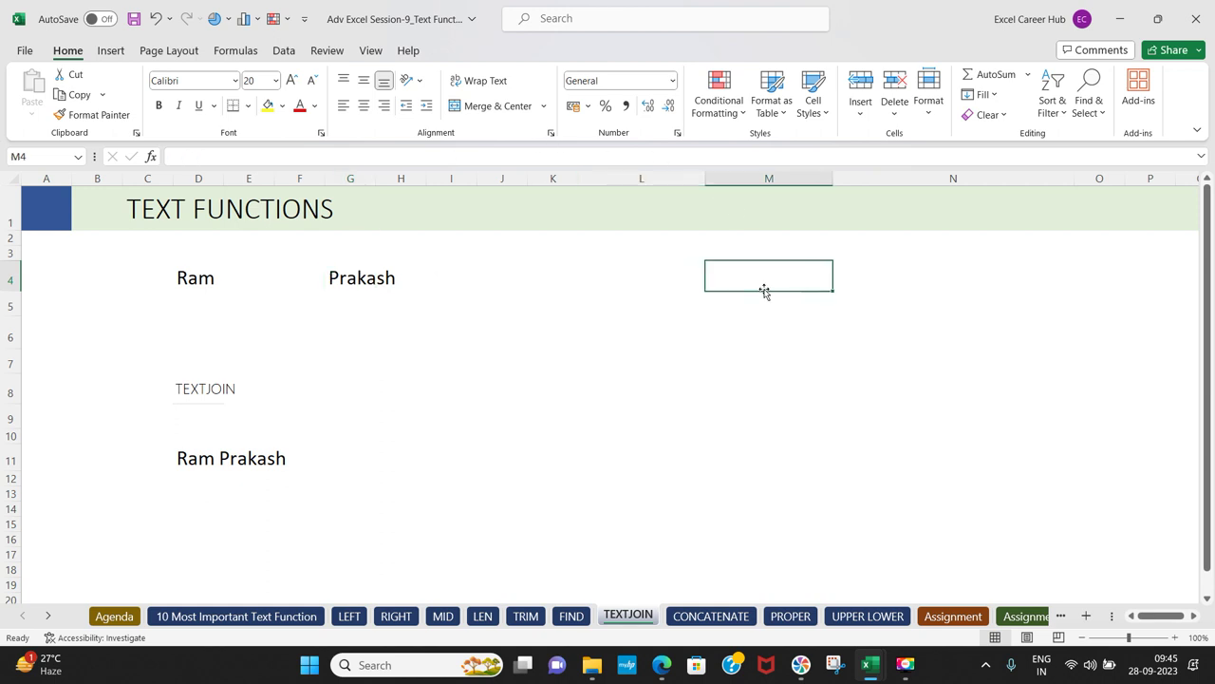
type("=t")
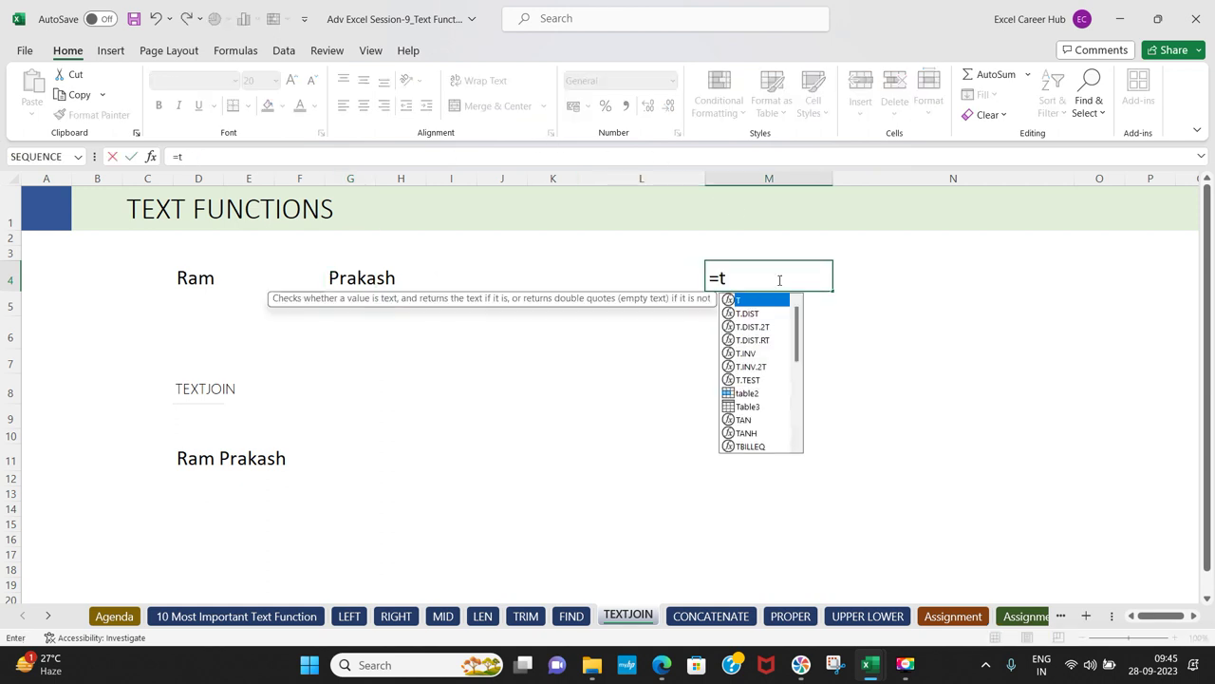
type("ex")
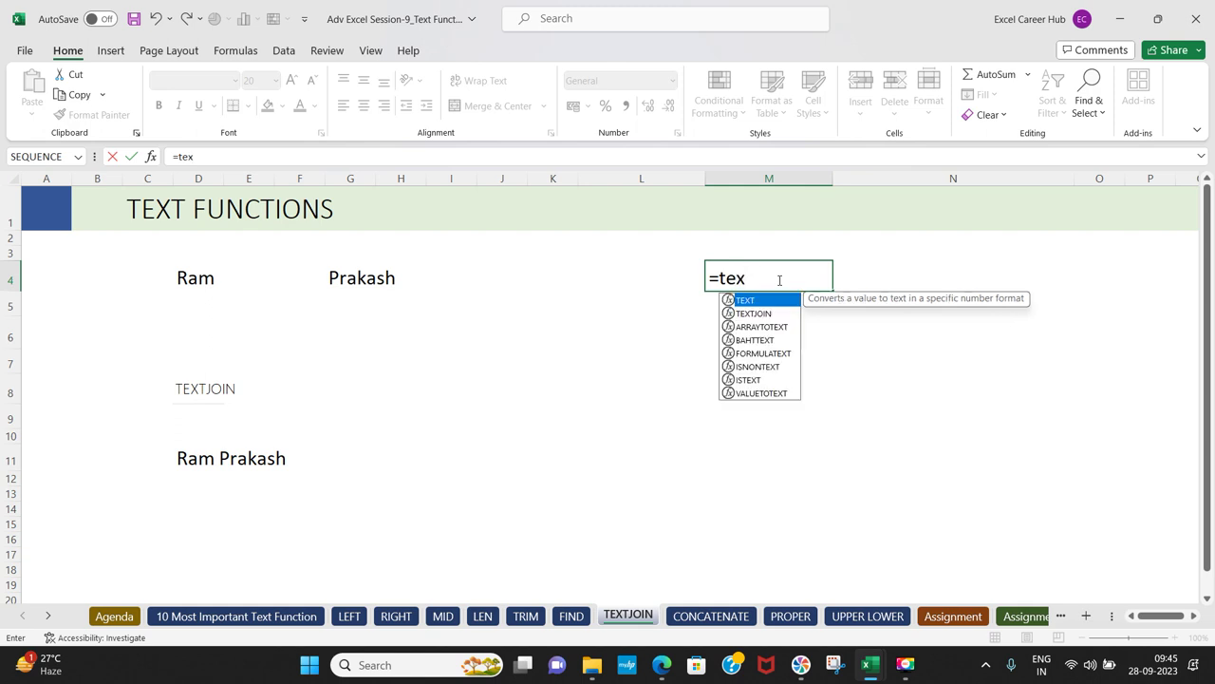
type("tjoi")
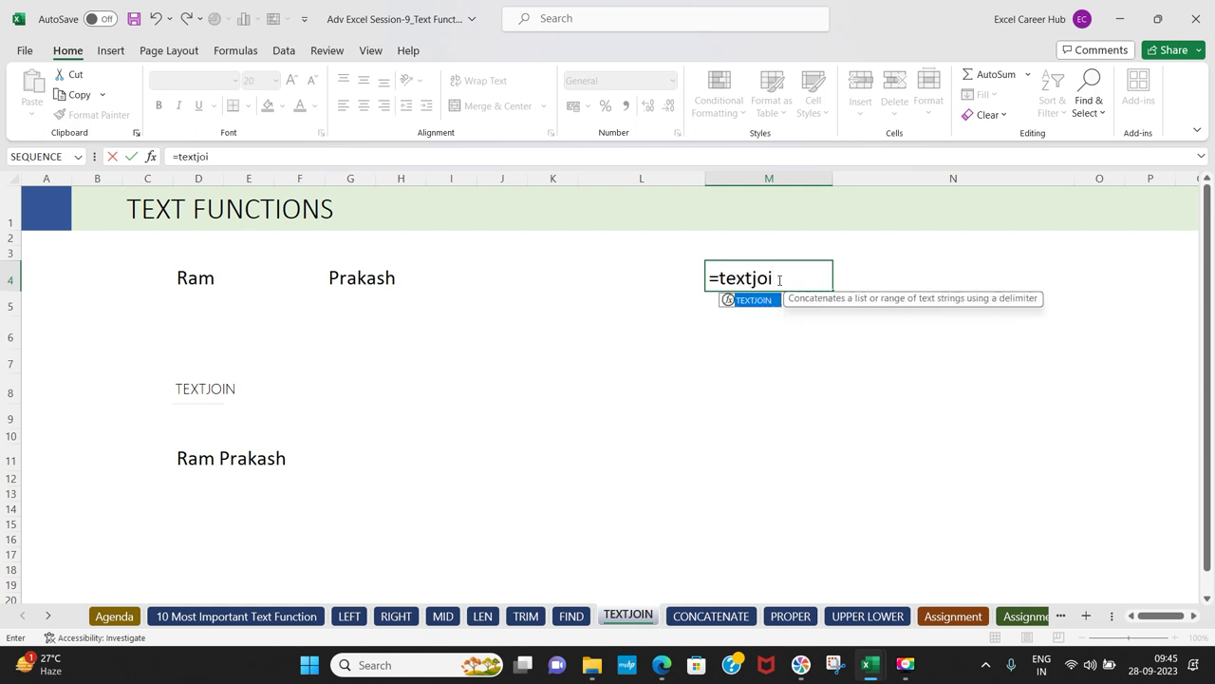
key("Tab")
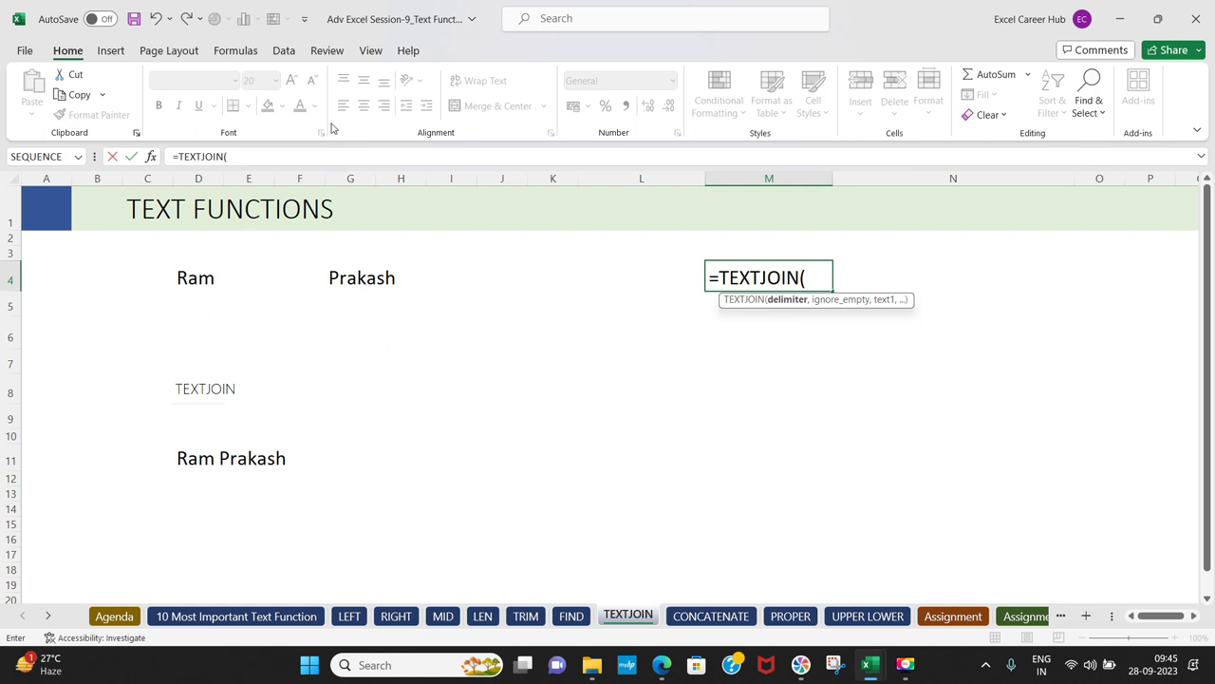
left_click(150, 157)
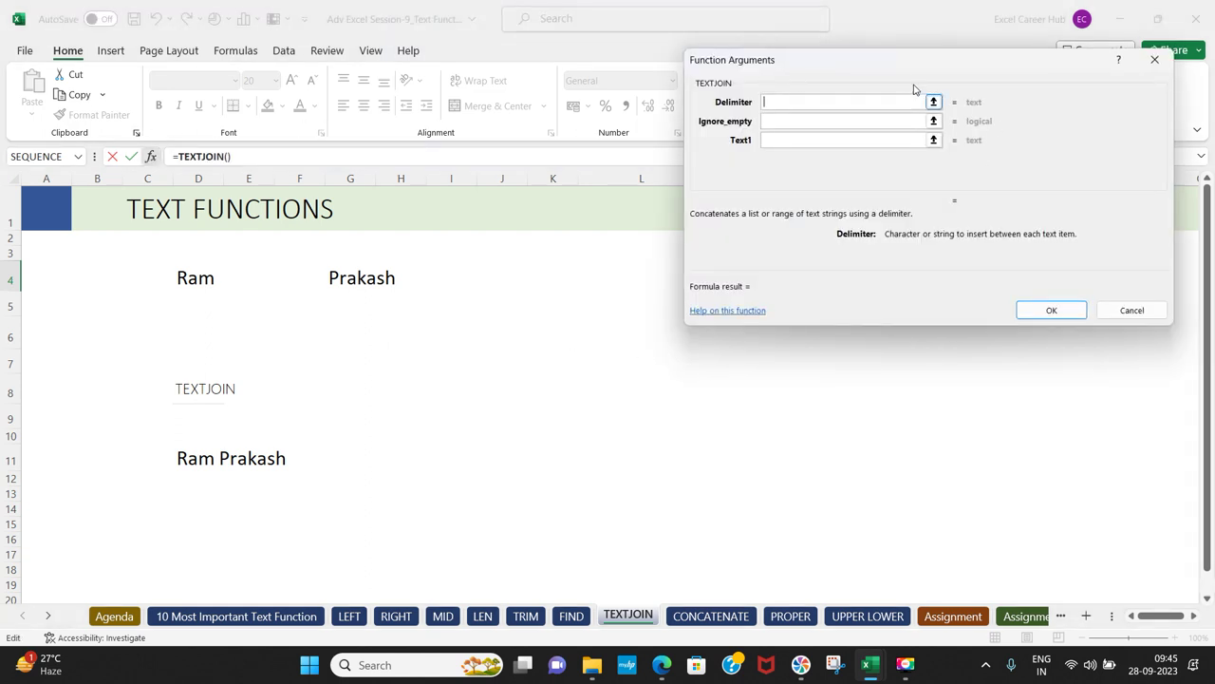
mouse_move(906, 84)
left_mouse_down()
mouse_move(526, 437)
mouse_move(731, 383)
left_mouse_up()
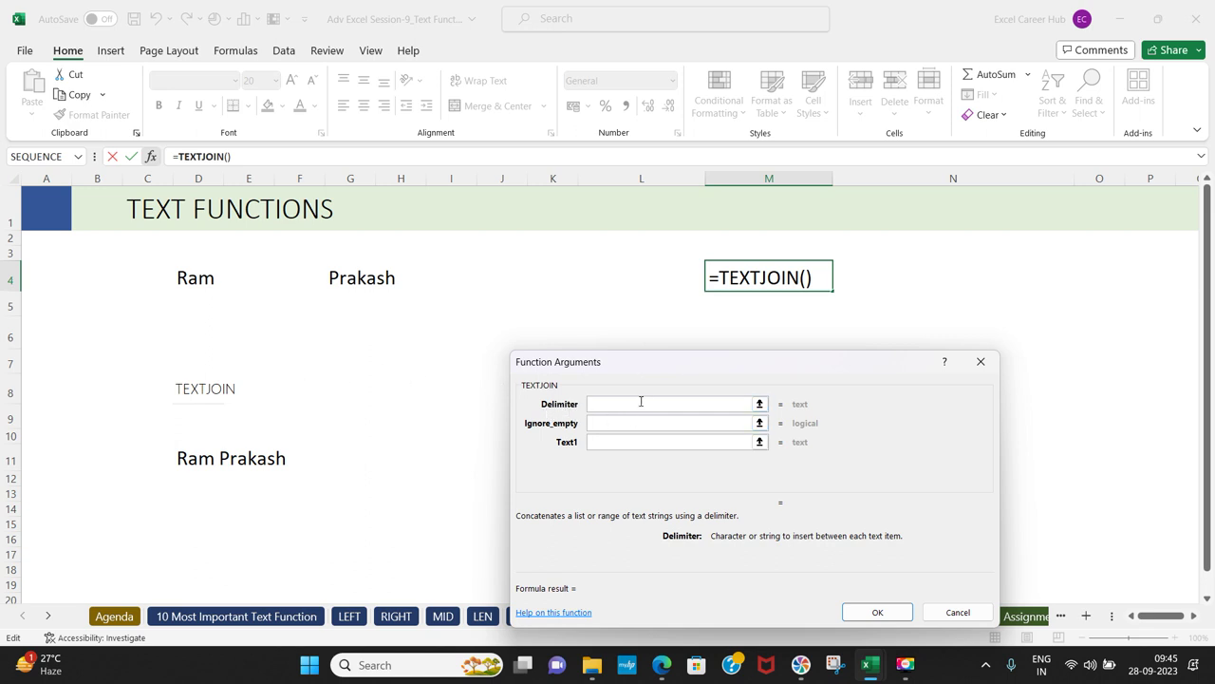
Set Delimiter "-", Ignore_empty TRUE and Text1 D4:G4 in the arguments
type("-")
left_click(604, 423)
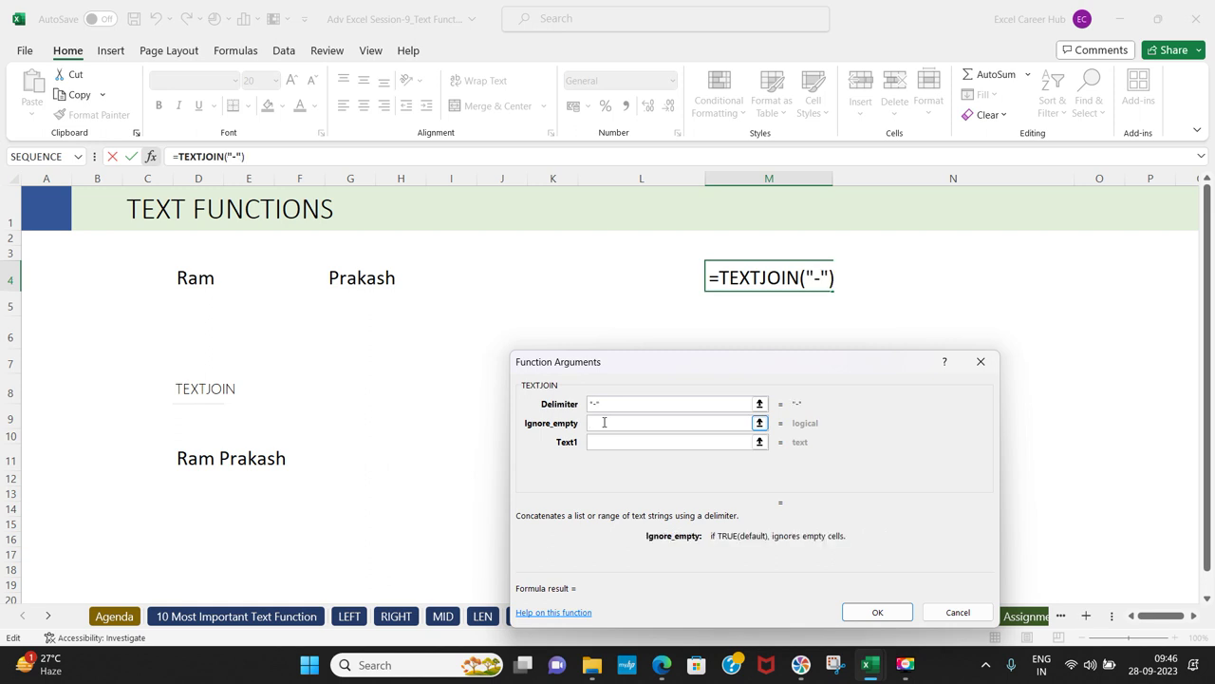
type("TRUE")
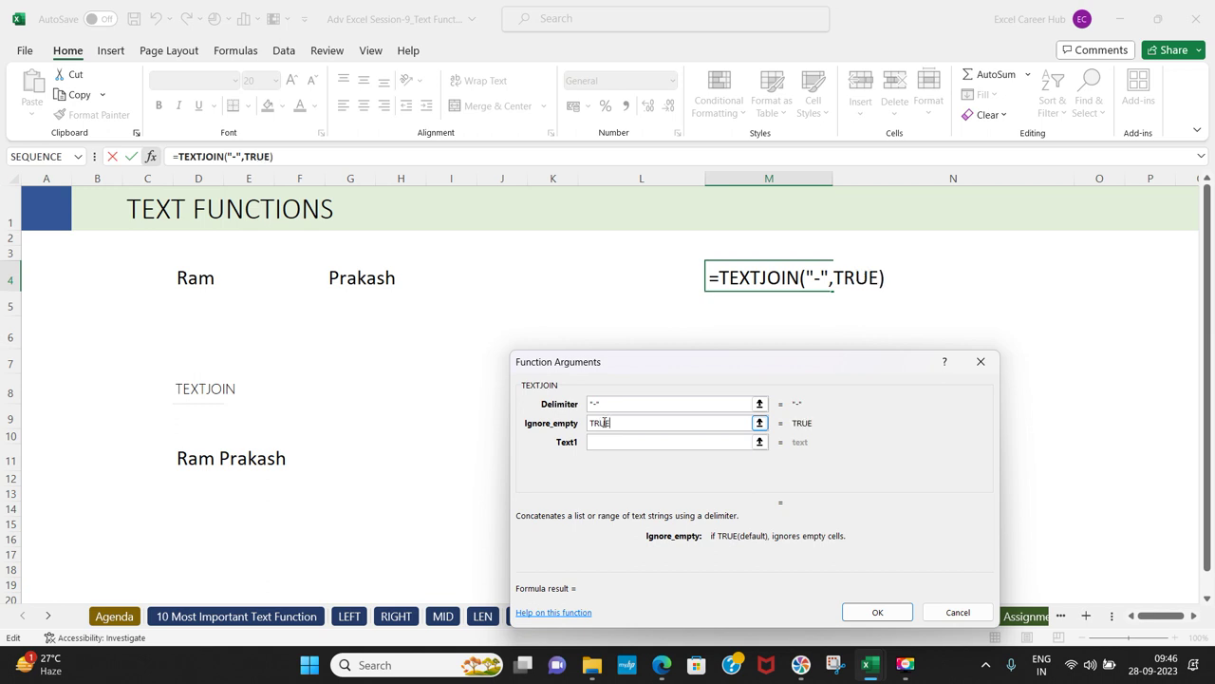
left_click(606, 441)
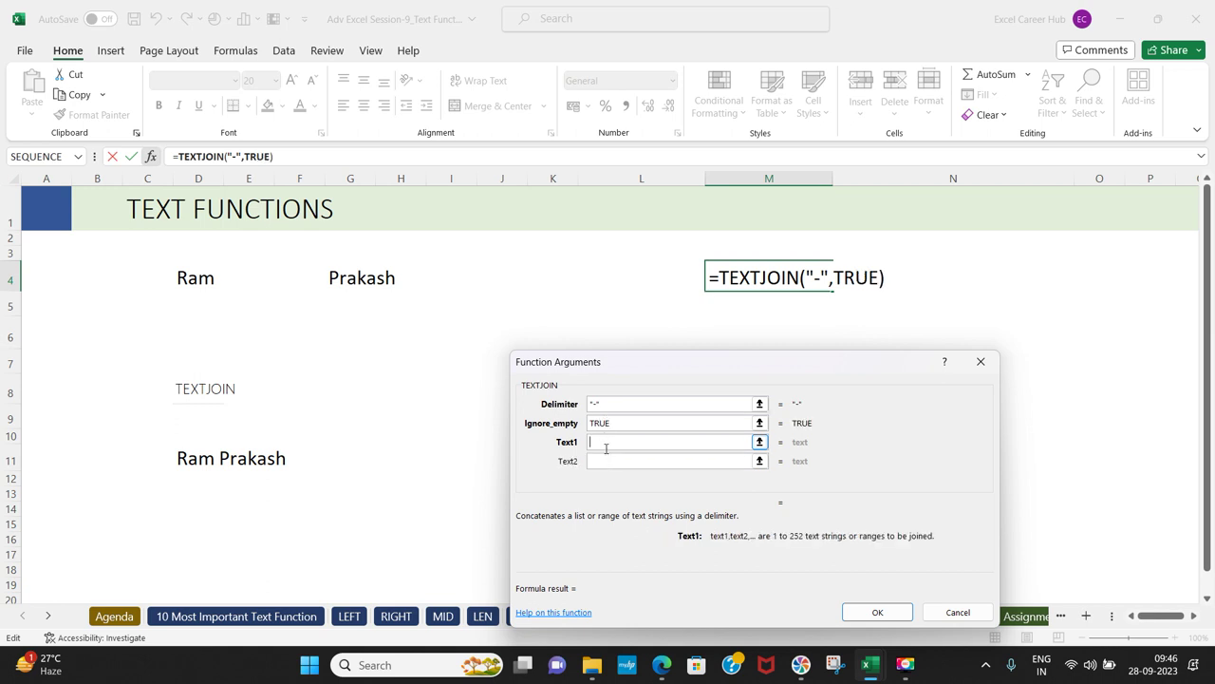
left_click(203, 278)
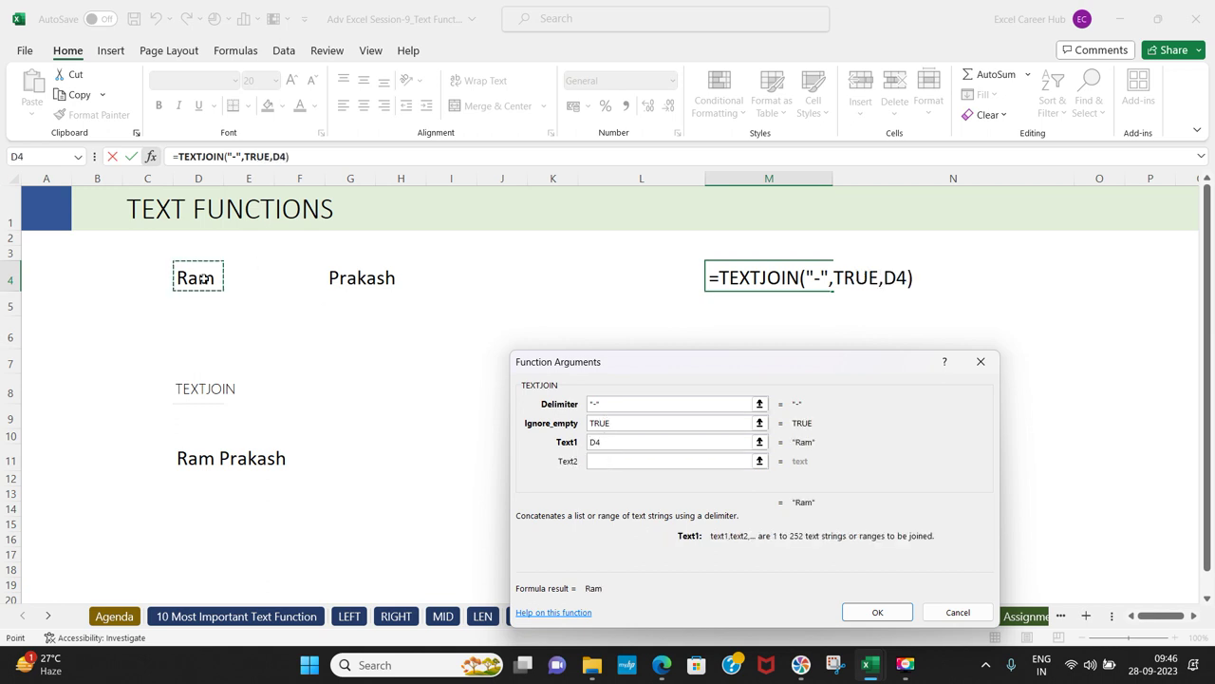
left_click_drag(204, 278, 364, 283)
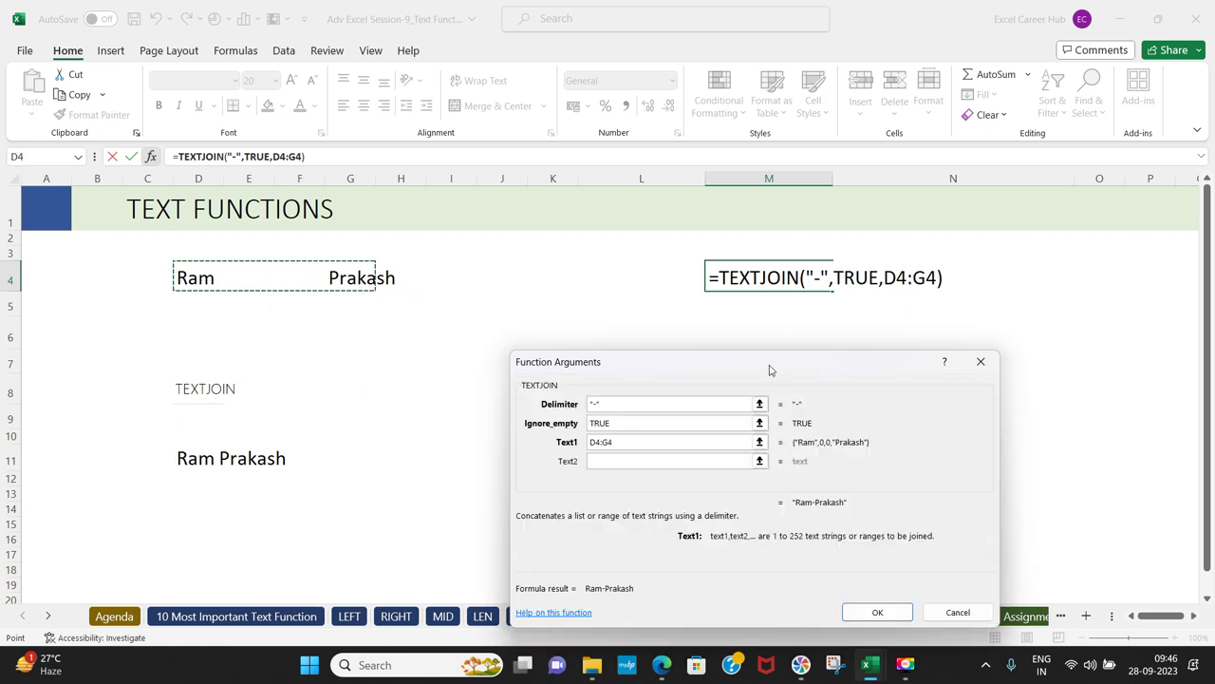
left_click_drag(769, 370, 854, 86)
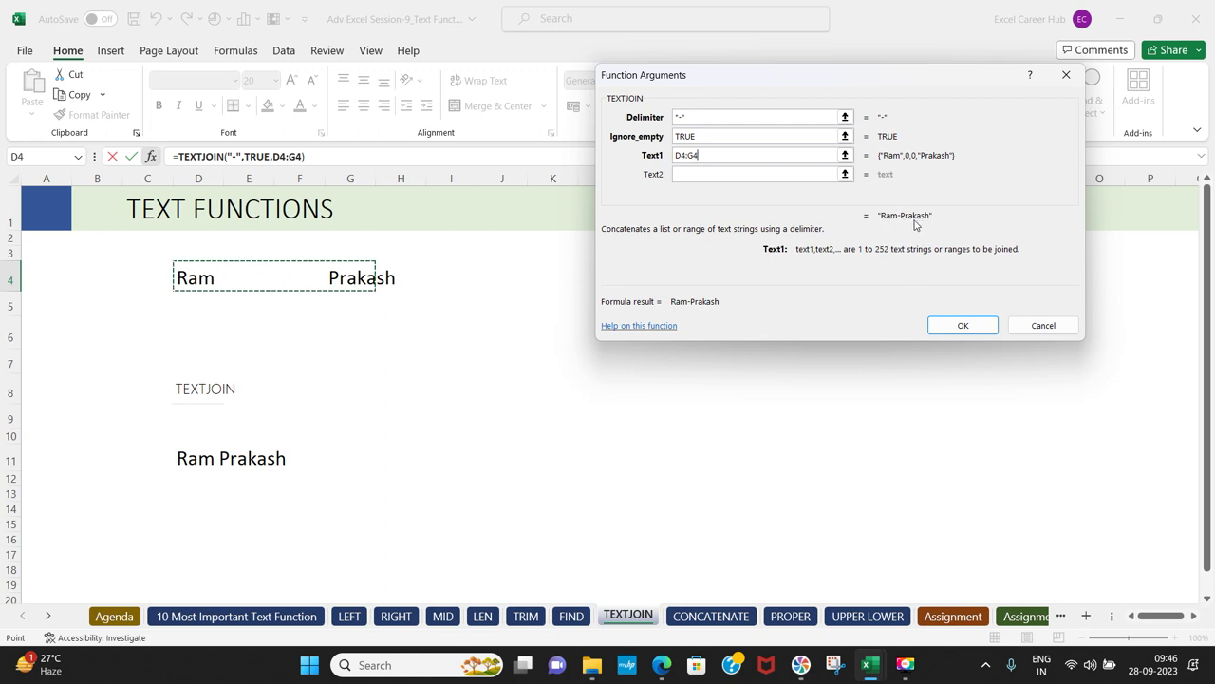
Try a '+' delimiter and FALSE for ignore-empty in the TEXTJOIN arguments
left_click(682, 118)
left_click(682, 118)
key("BackSpace")
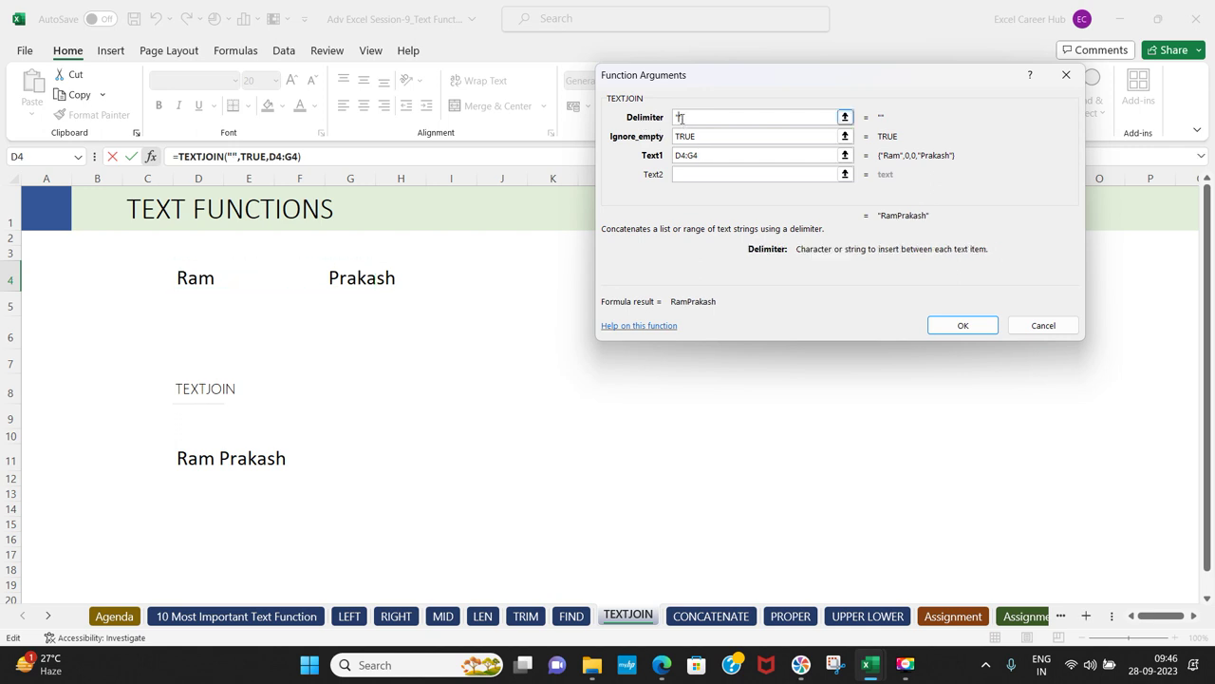
type("+")
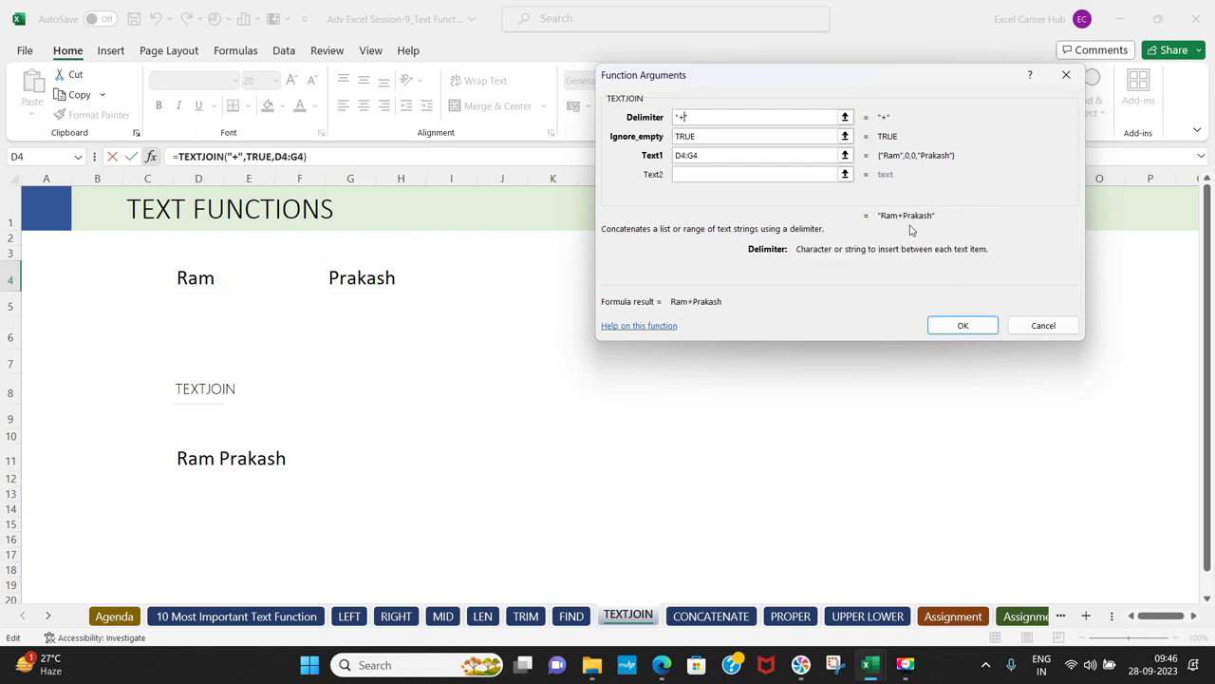
double_click(707, 134)
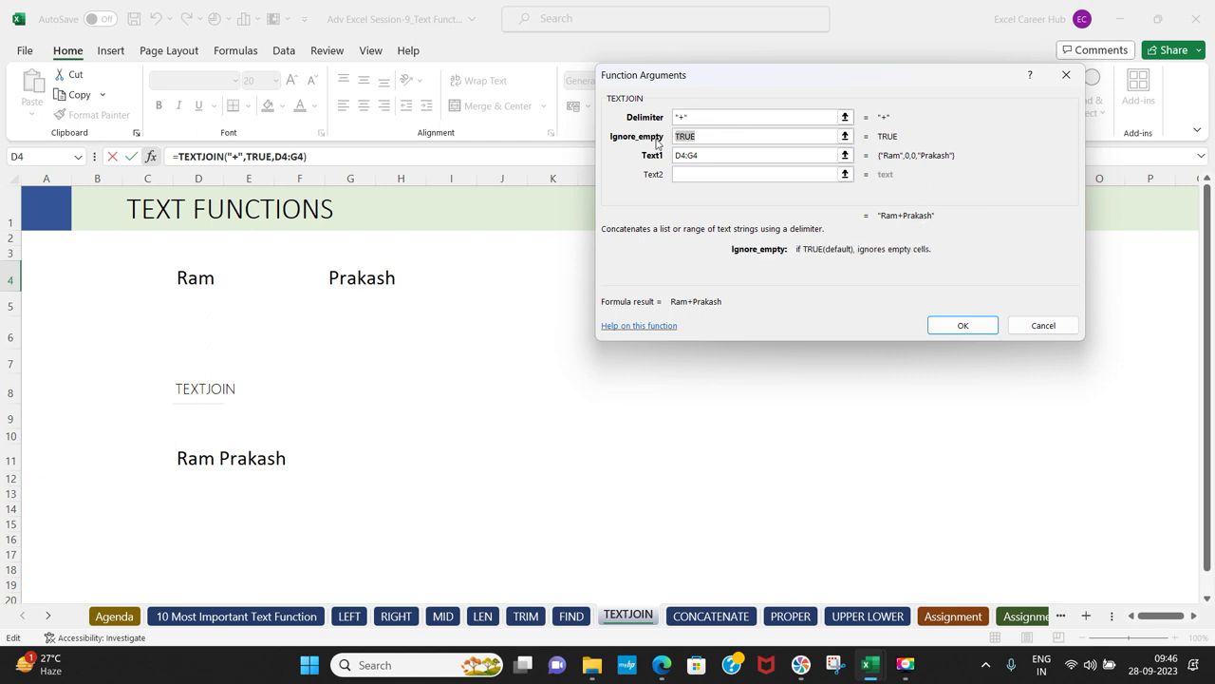
type("Fals")
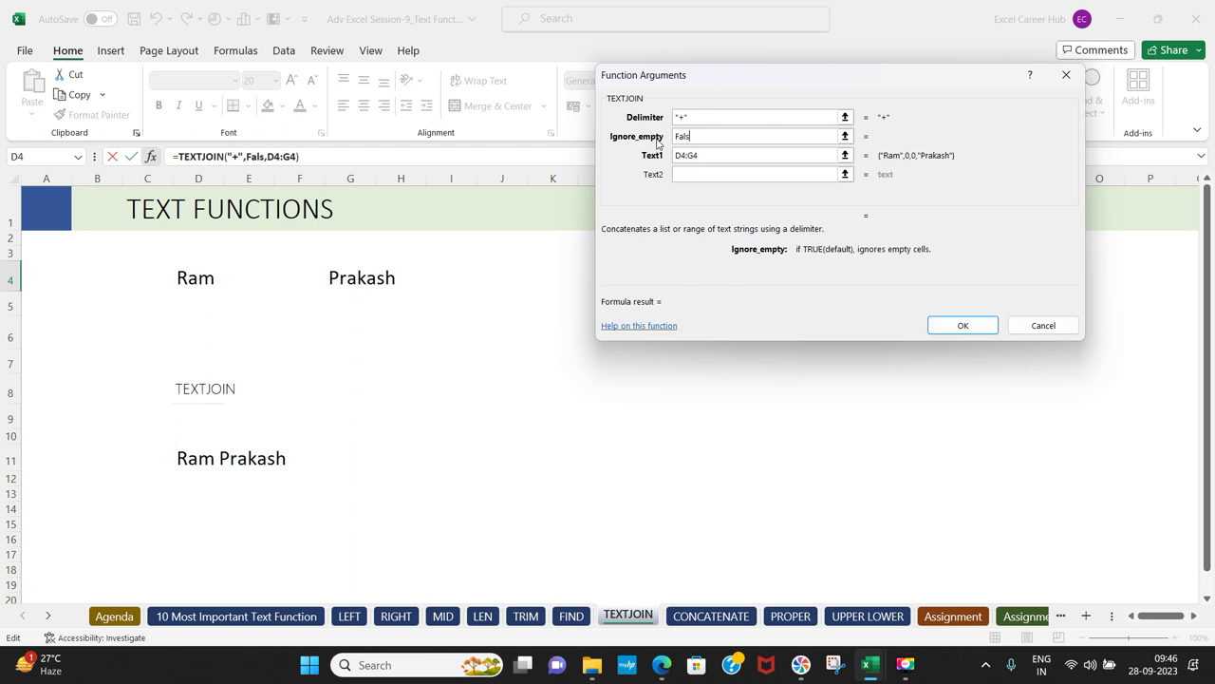
type("e")
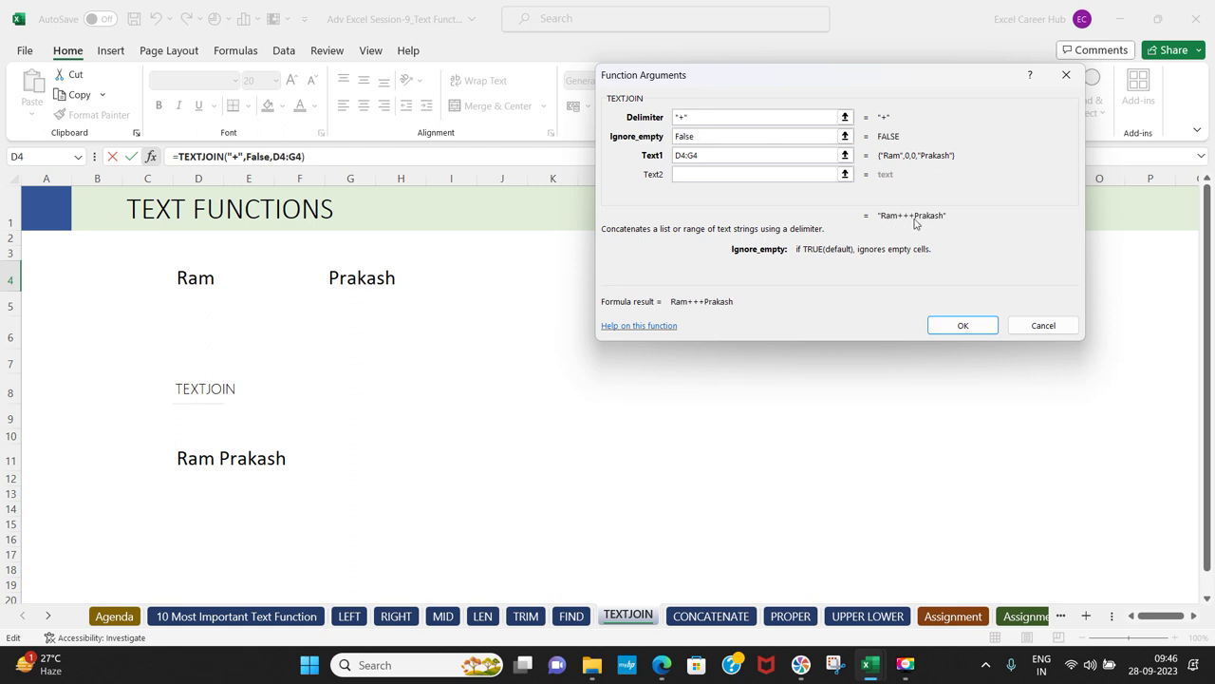
Restore the '-' delimiter and TRUE ignore-empty, then confirm =TEXTJOIN("-",TRUE,D4:G4) in M4
left_click(686, 117)
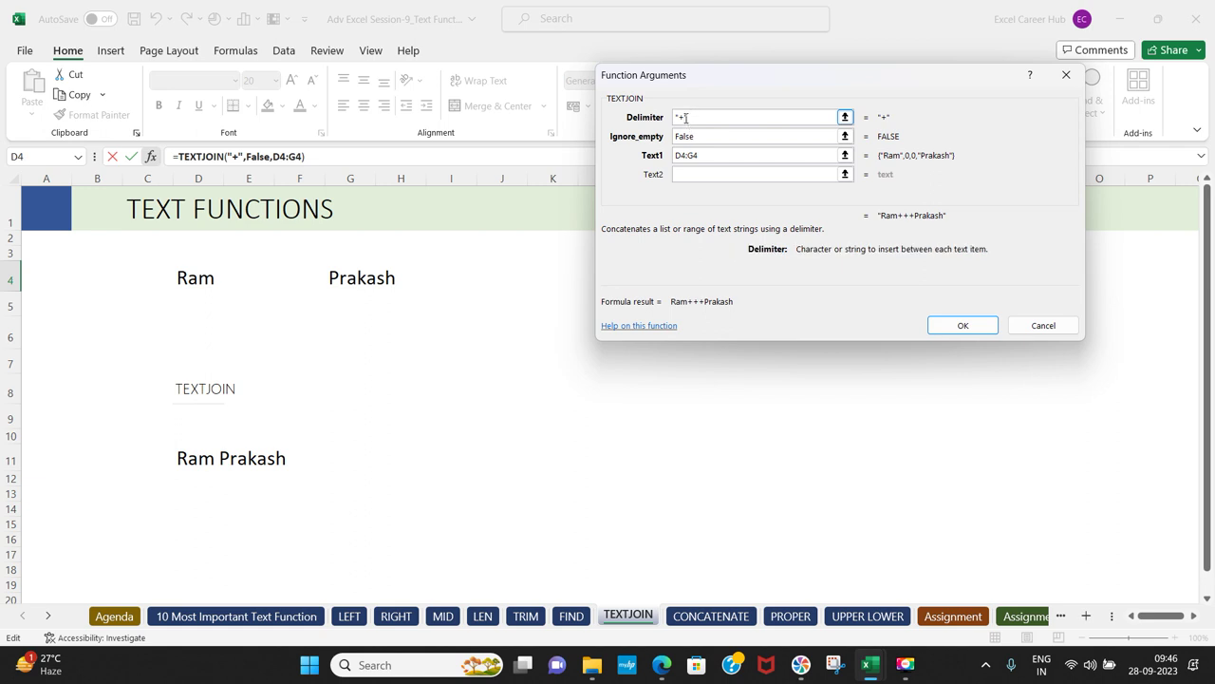
key("BackSpace")
type("-")
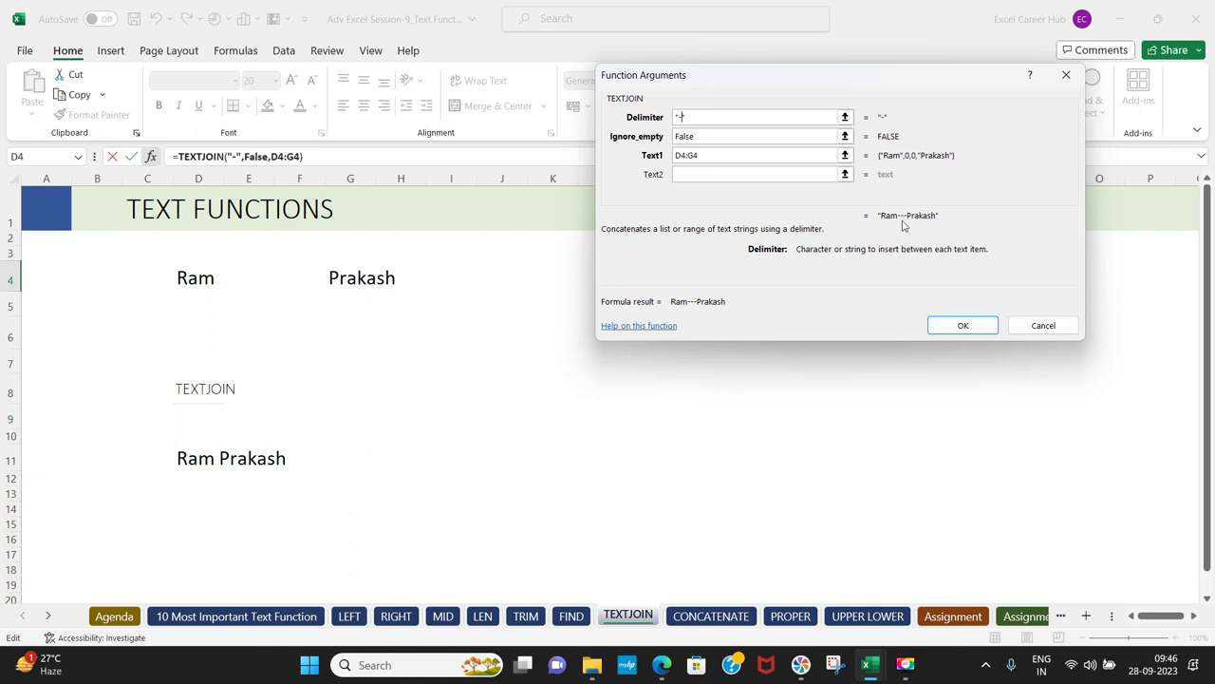
left_click(744, 135)
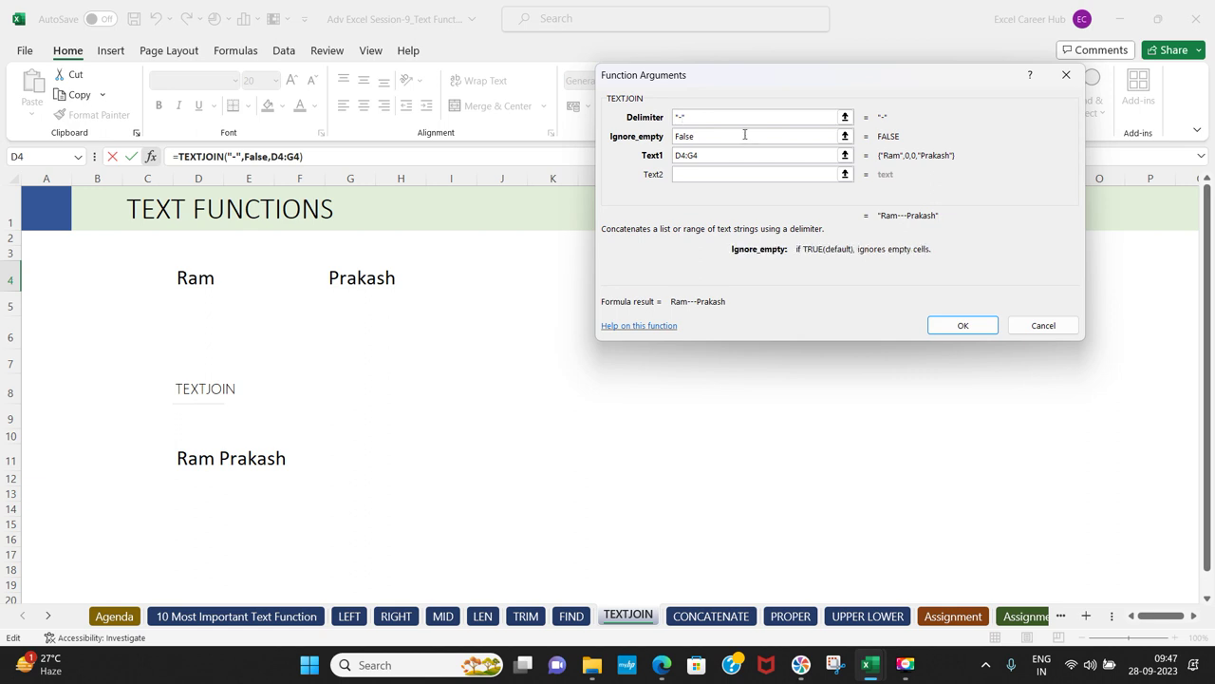
key("BackSpace")
key("BackSpace")
key("BackSpace")
key("BackSpace")
key("BackSpace")
type("Tr")
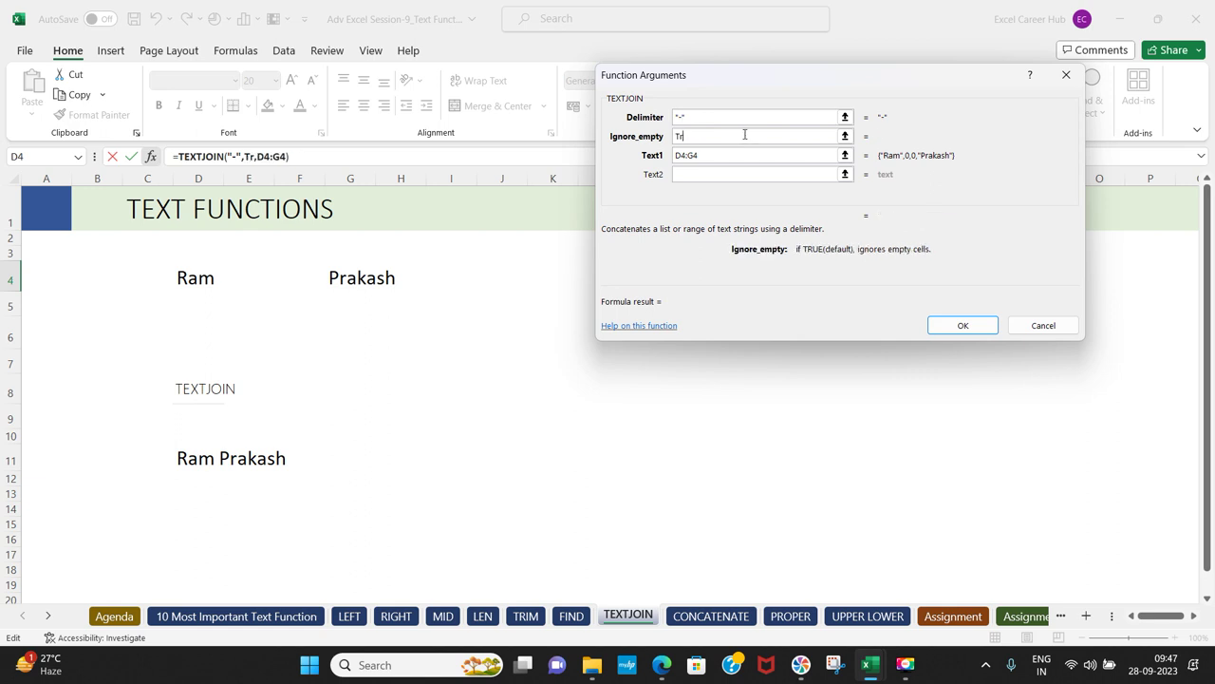
type("ue")
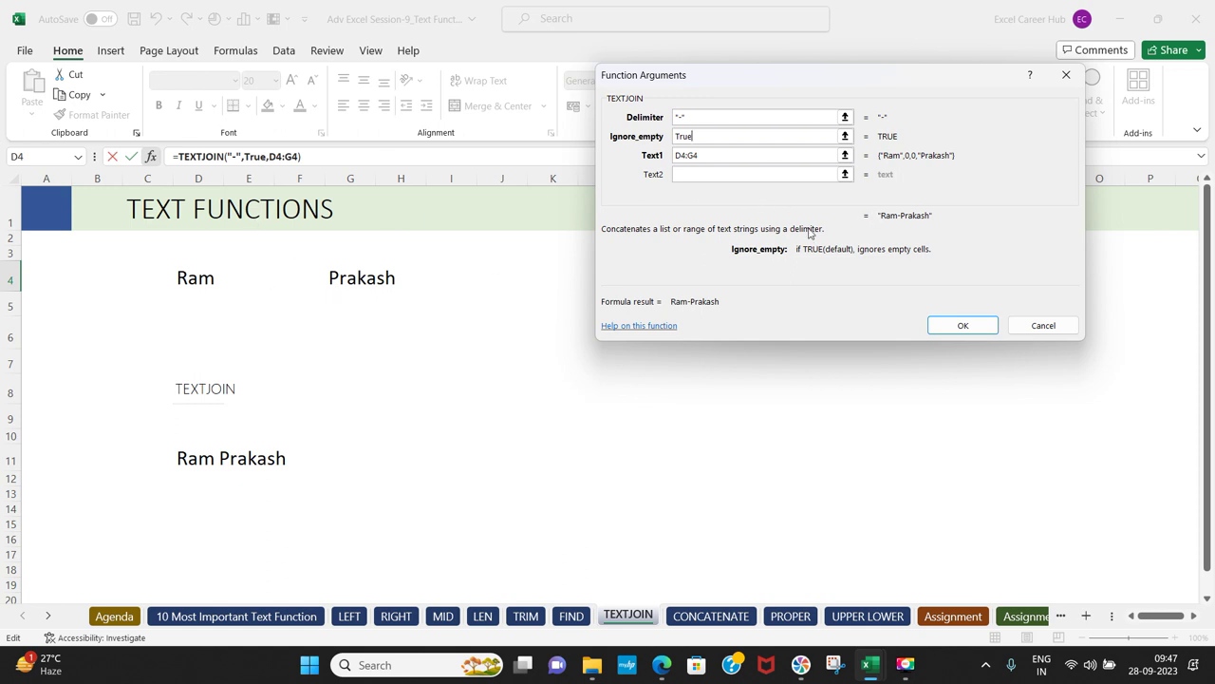
left_click(964, 328)
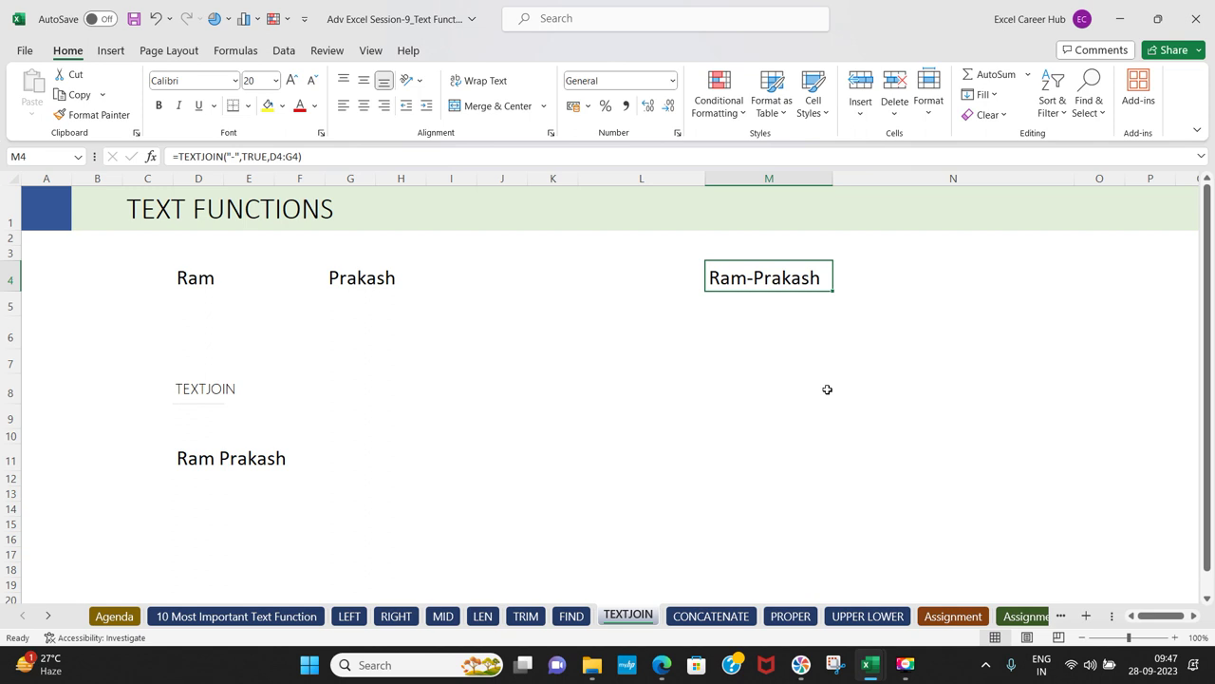
Go to the PROPER sheet and clear the example results in I4:I8
left_click(722, 617)
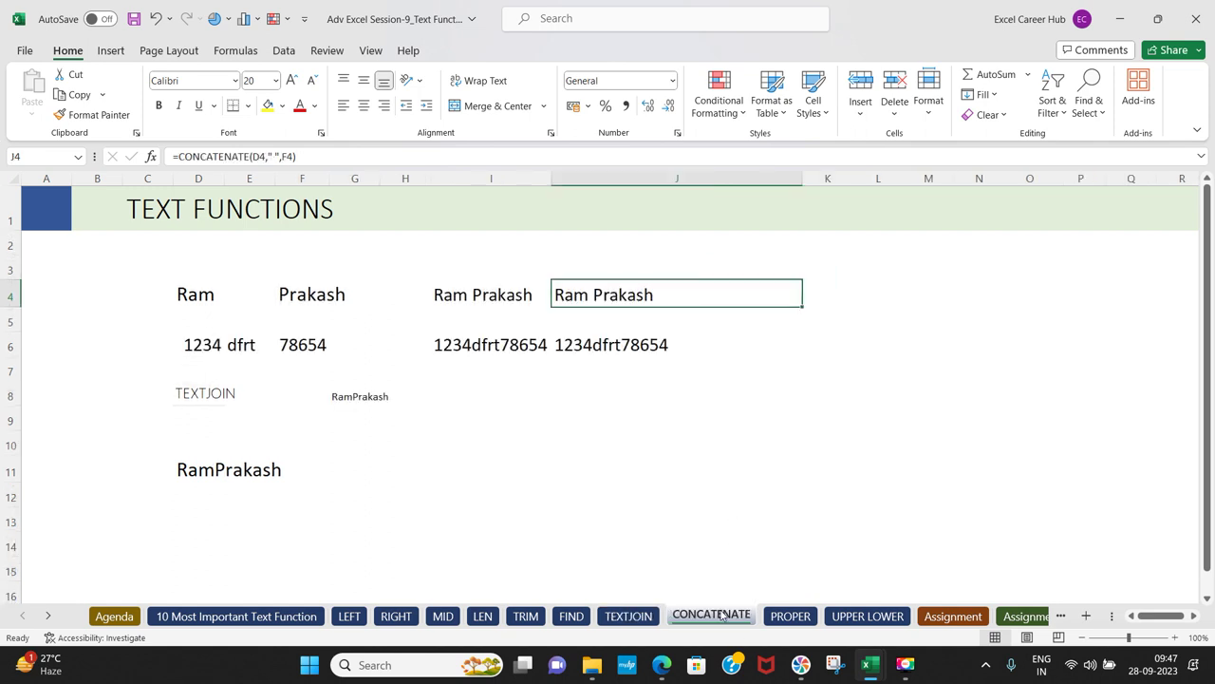
left_click(781, 615)
left_click(870, 613)
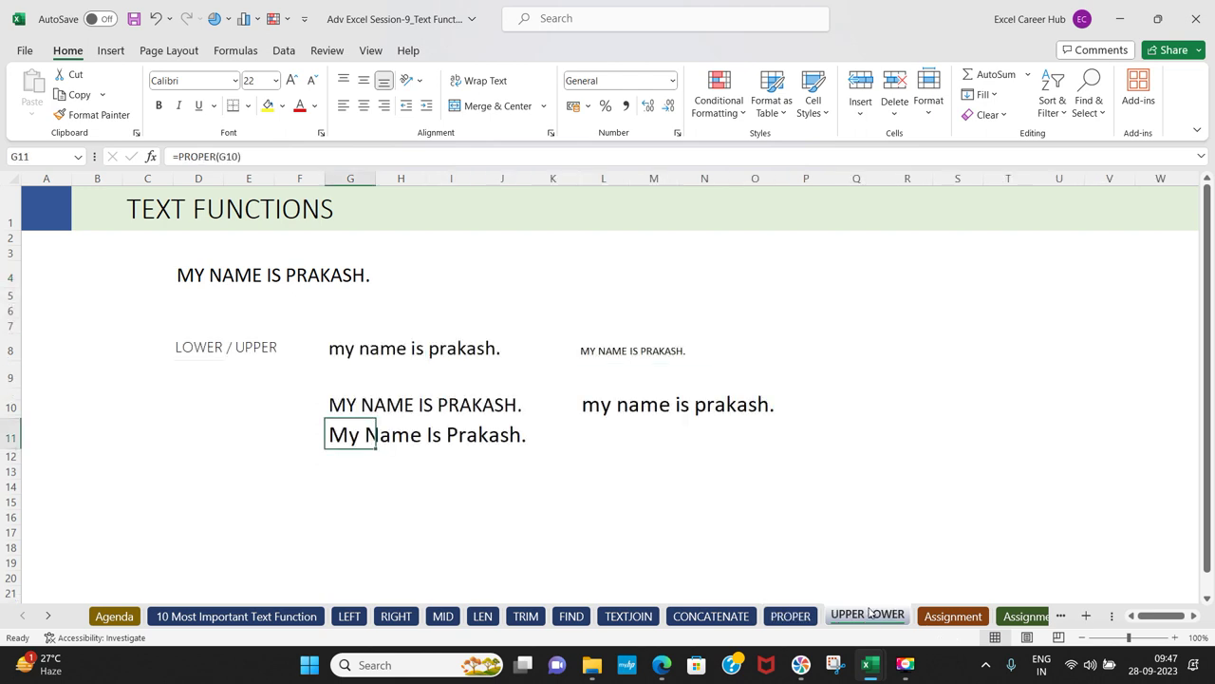
left_click(790, 616)
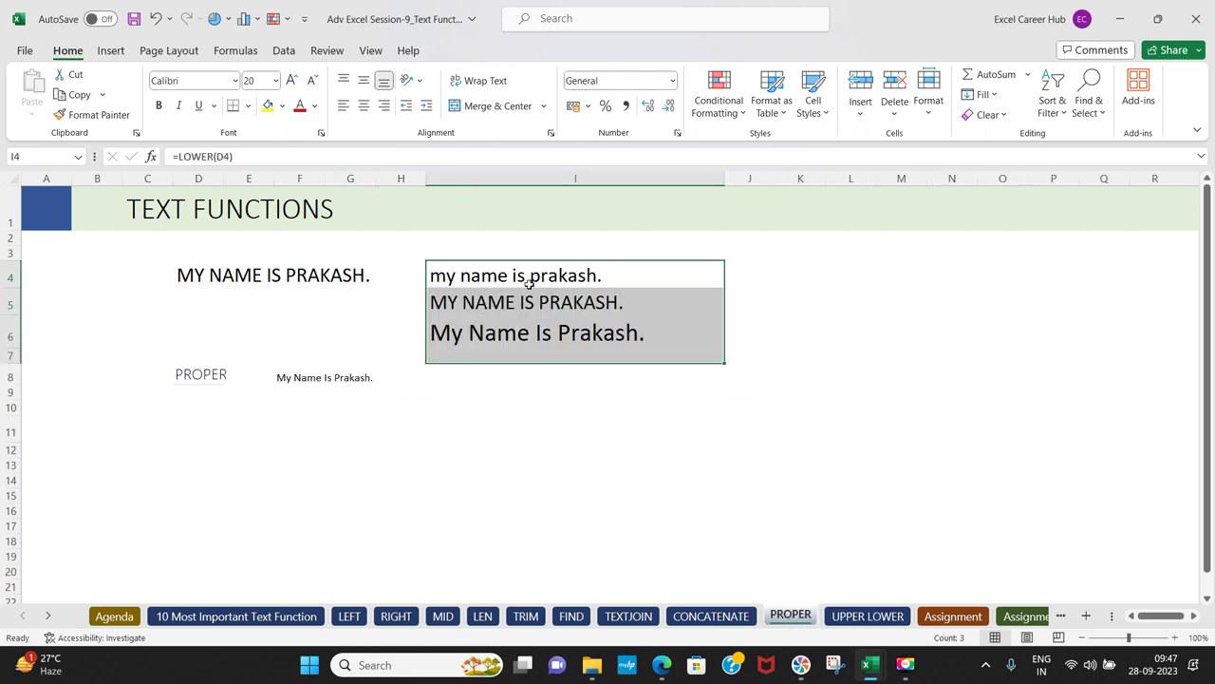
left_click_drag(529, 282, 542, 380)
key("Delete")
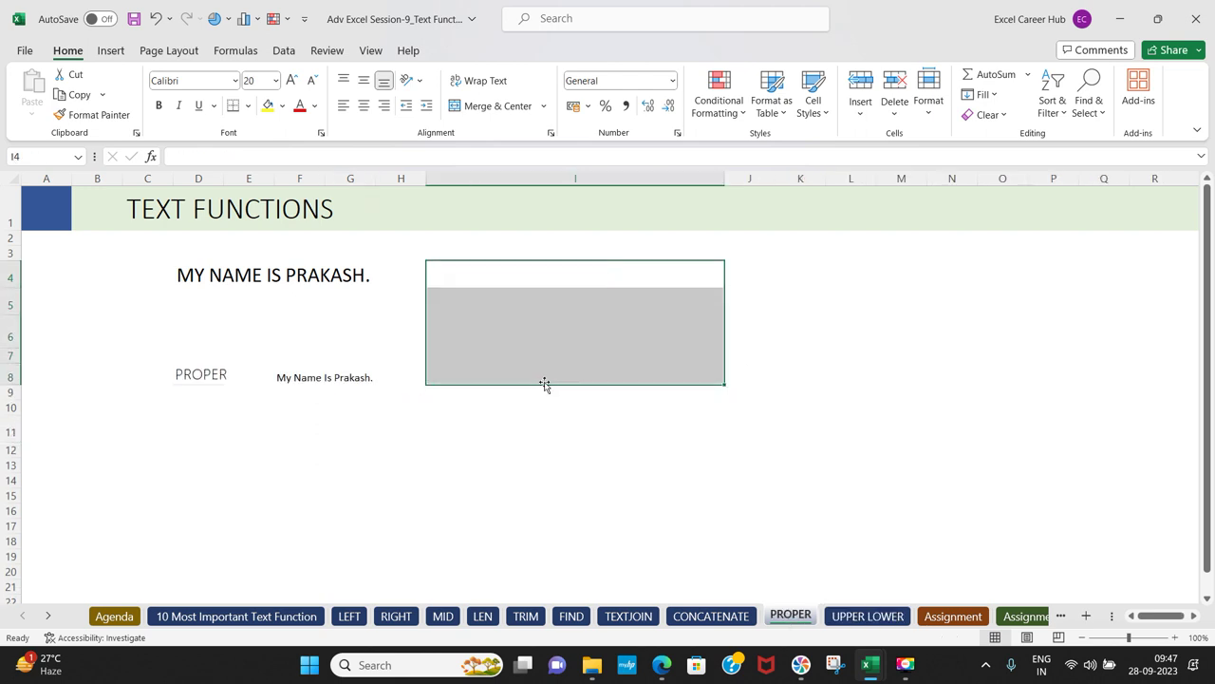
left_click(215, 272)
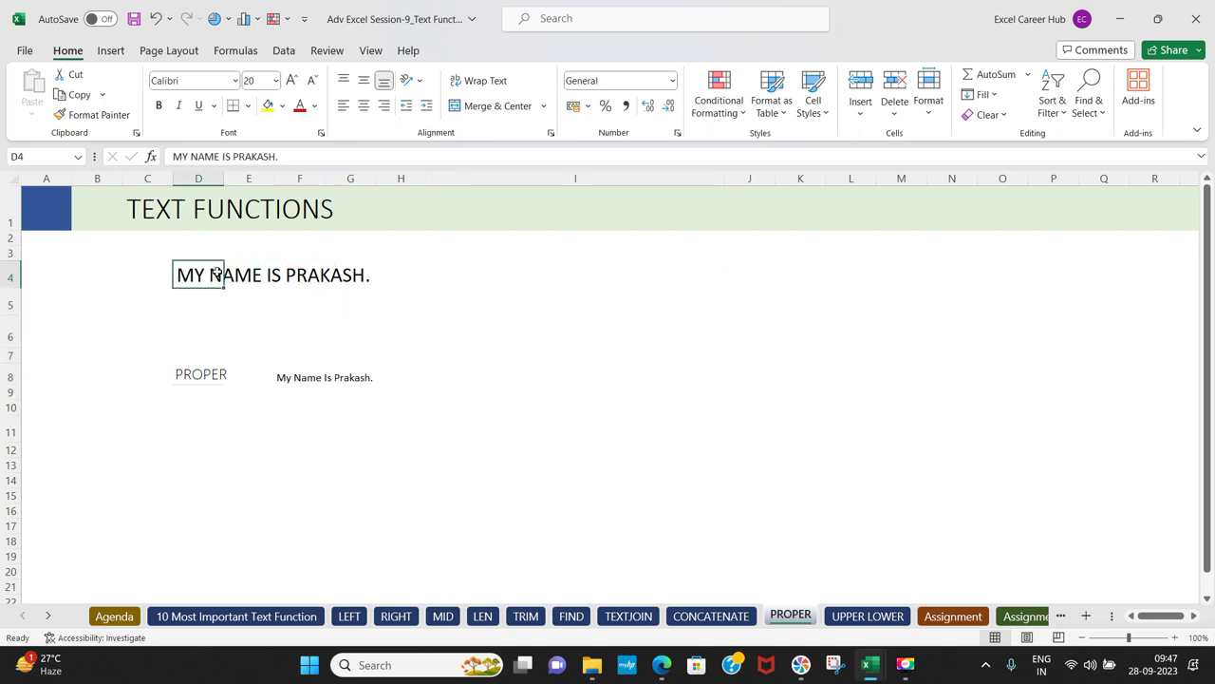
Enter =LOWER(D4) in I4 and =UPPER(I4) in I5
left_click(561, 272)
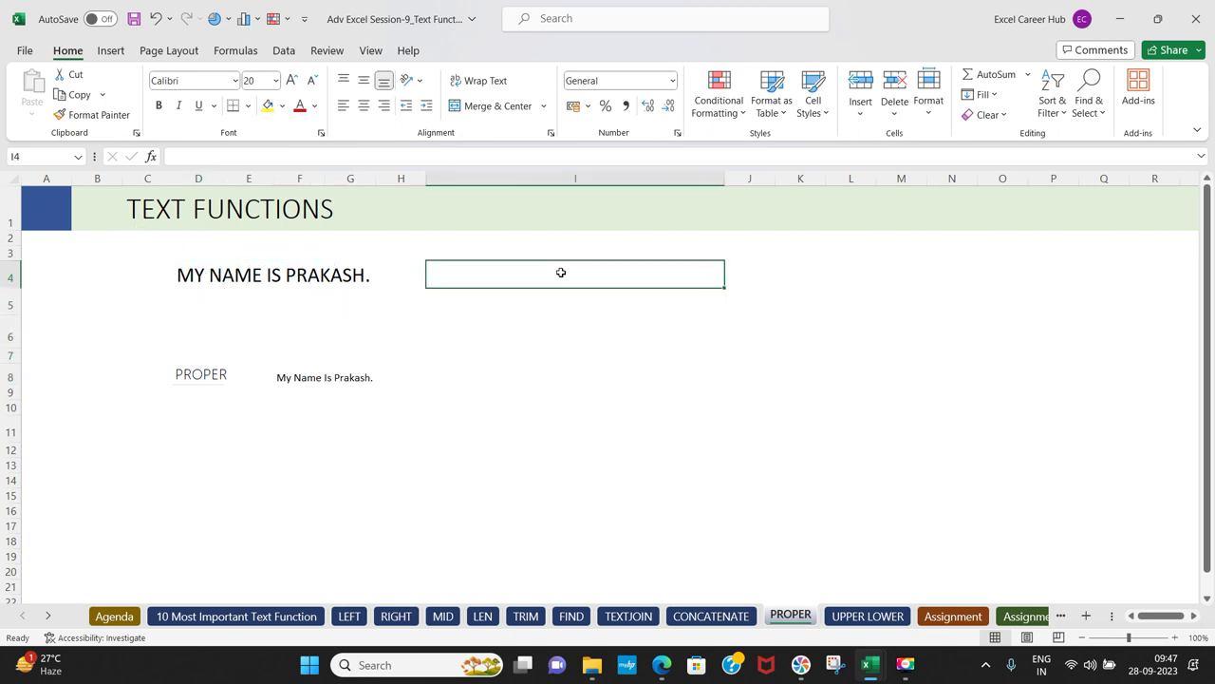
type("=lo")
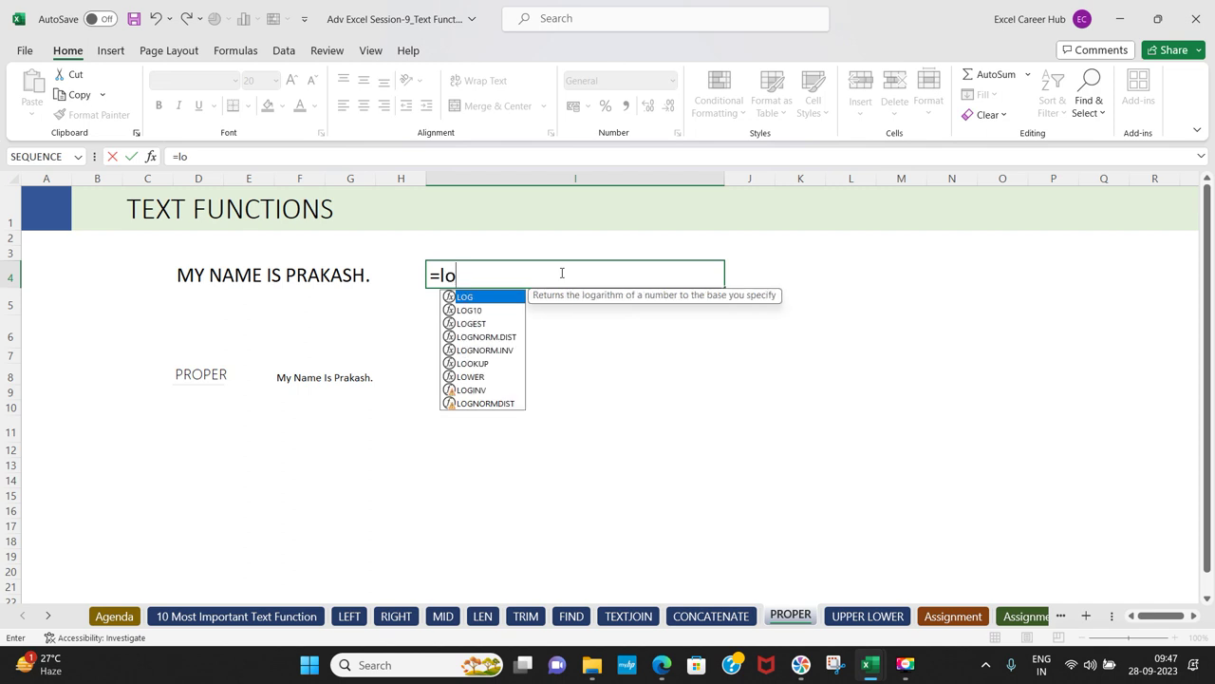
type("wer")
key("Tab")
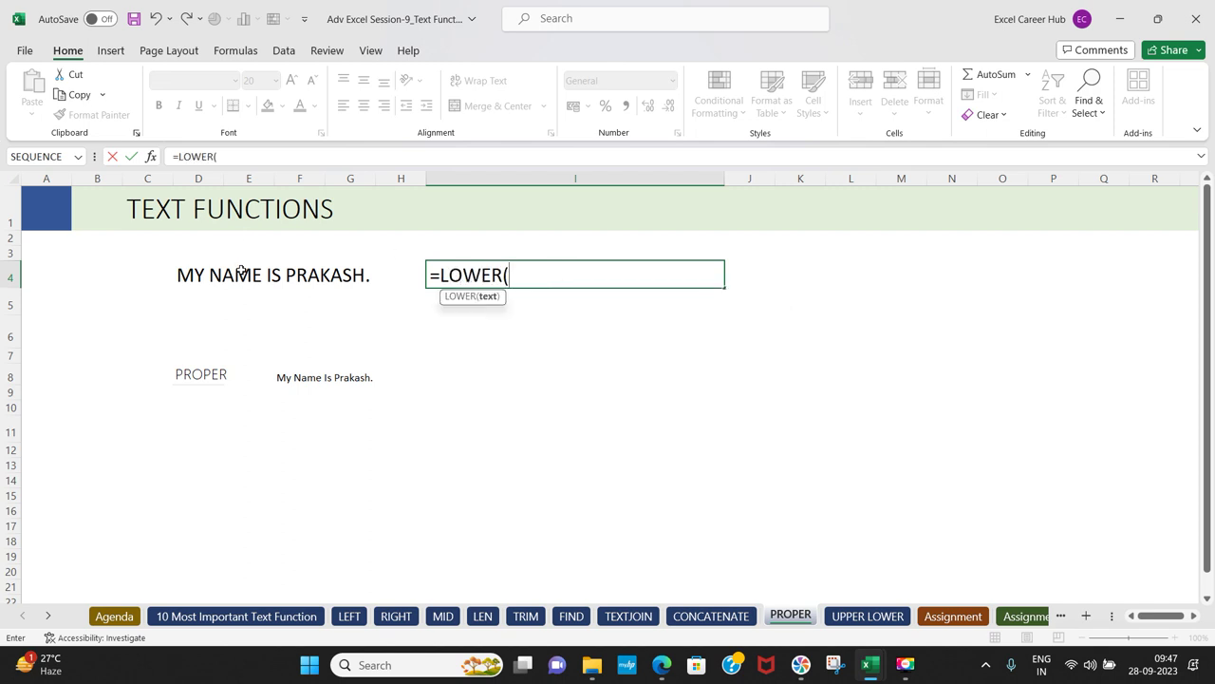
left_click(217, 275)
key("Return")
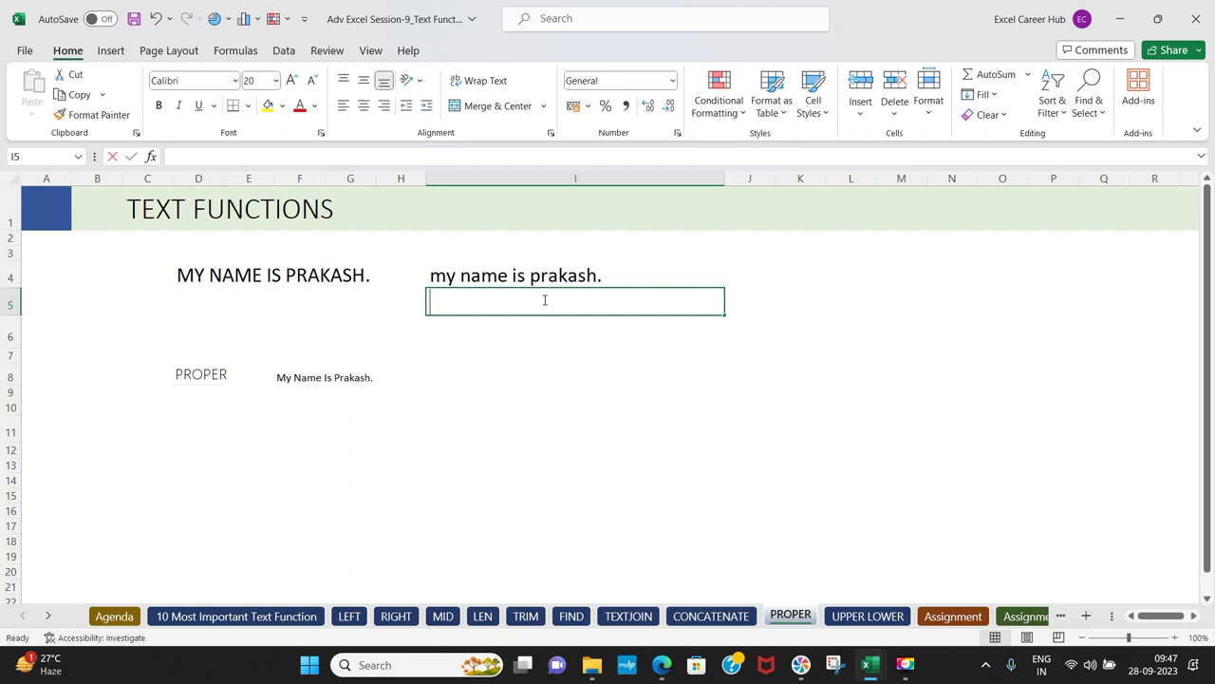
type("=upp")
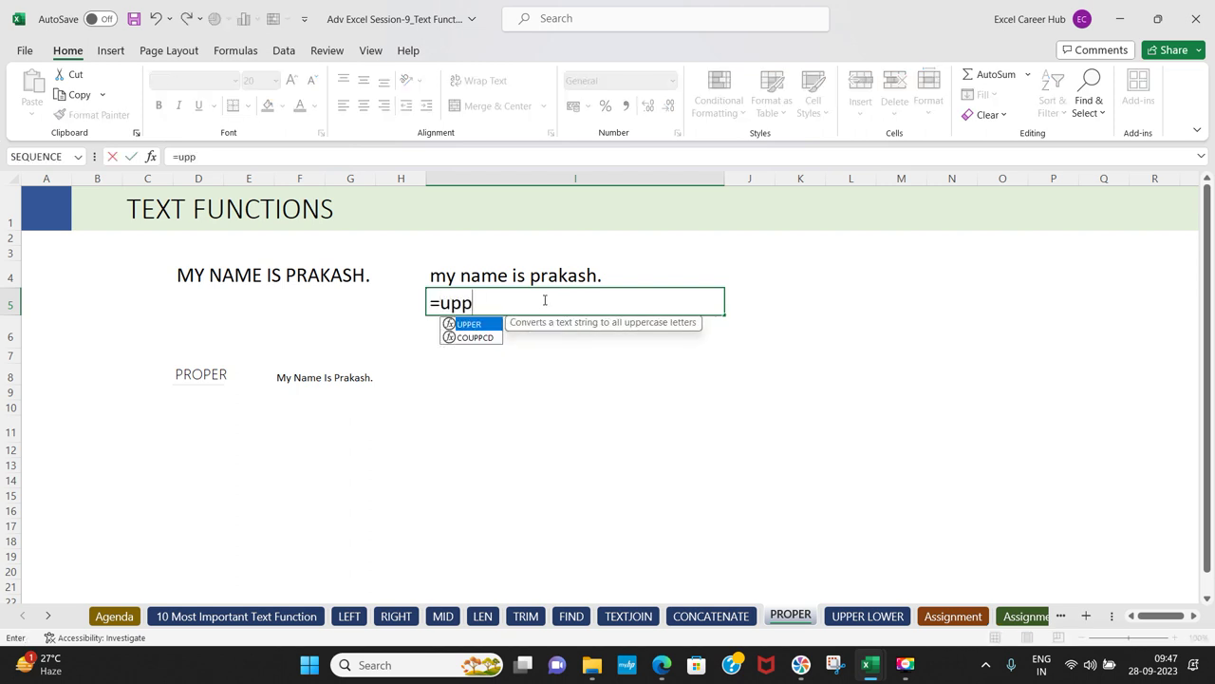
type("er")
key("Tab")
left_click(560, 276)
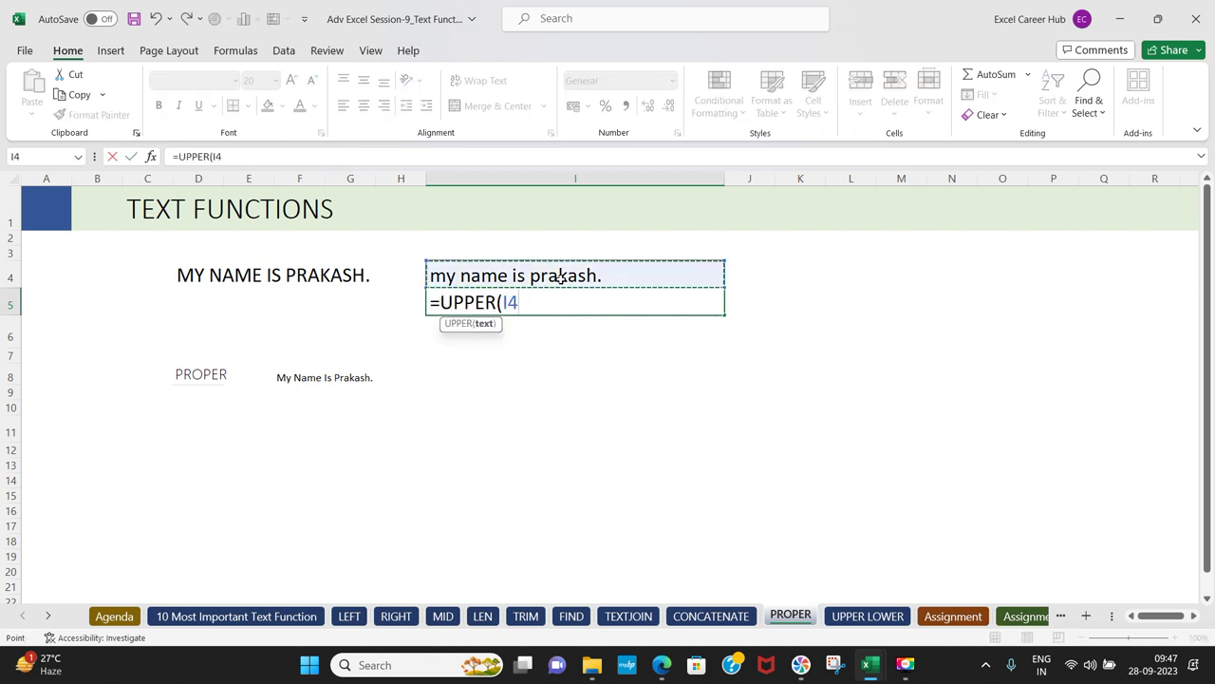
key("Return")
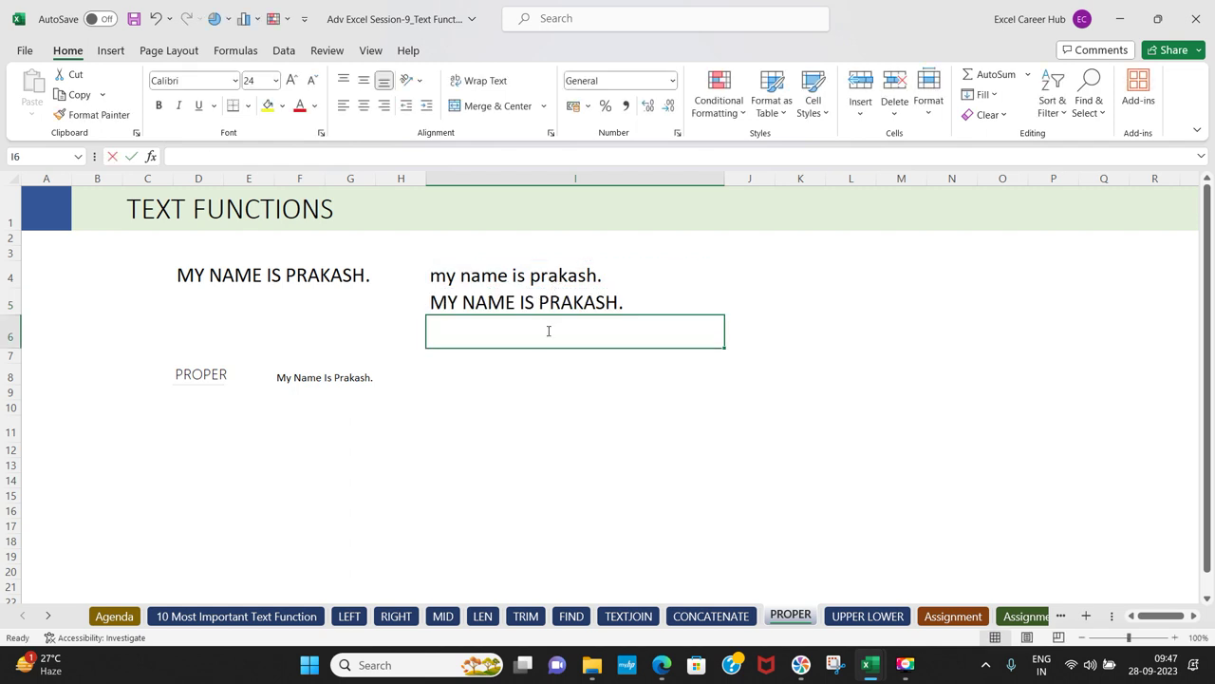
Enter =PROPER(I5) in I6 to get the proper-case sentence
type("=pro")
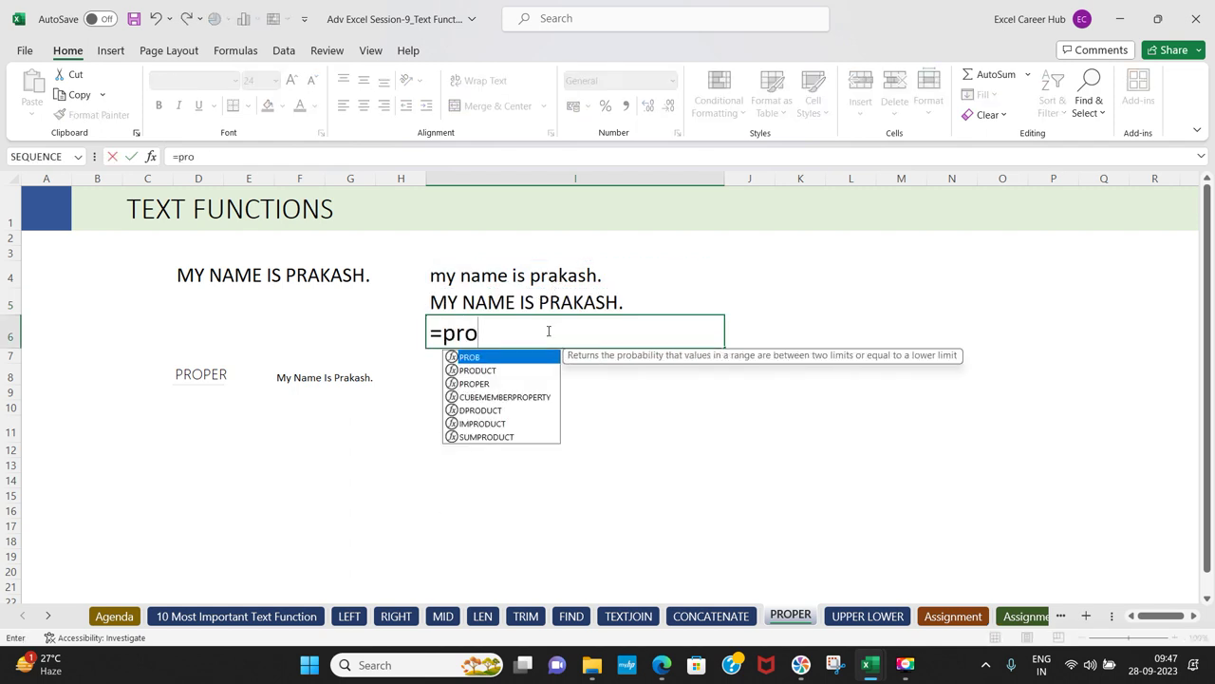
type("p")
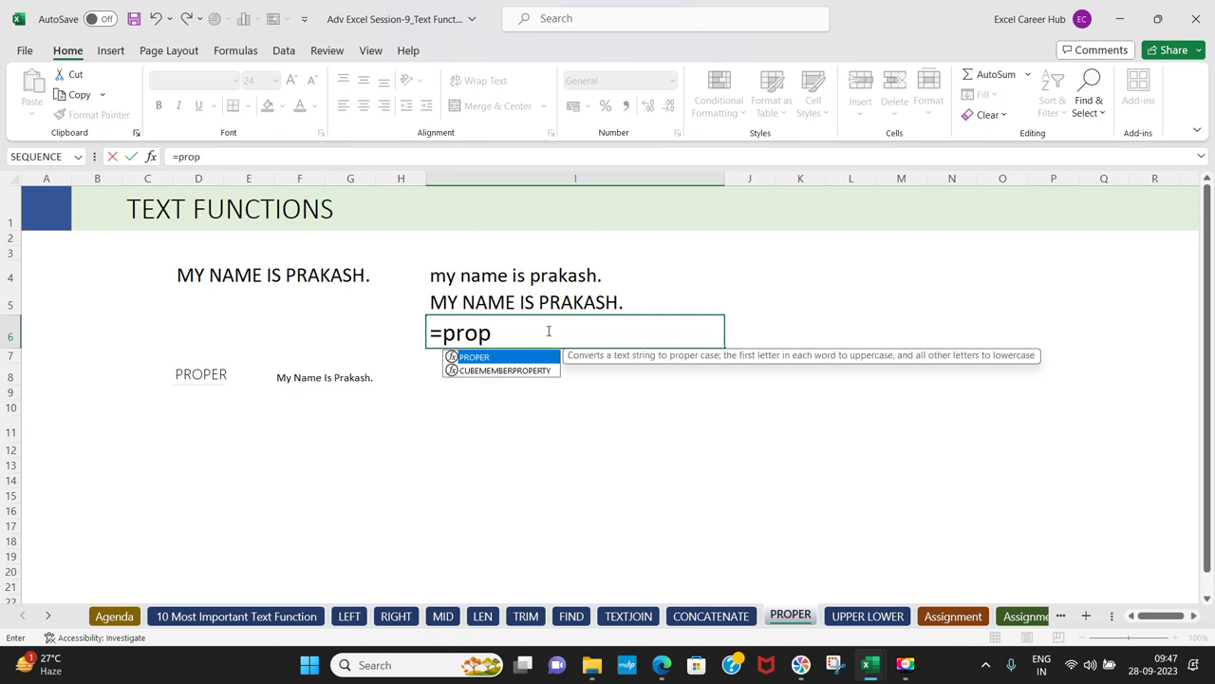
key("Tab")
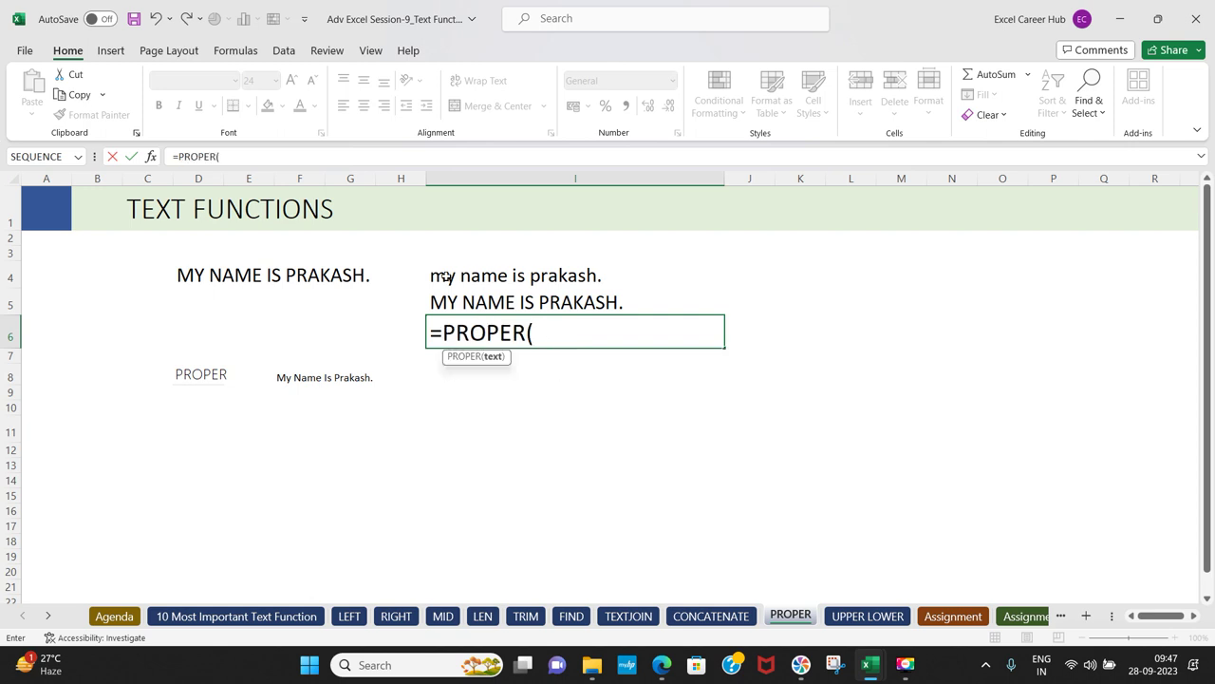
left_click(479, 300)
key("Return")
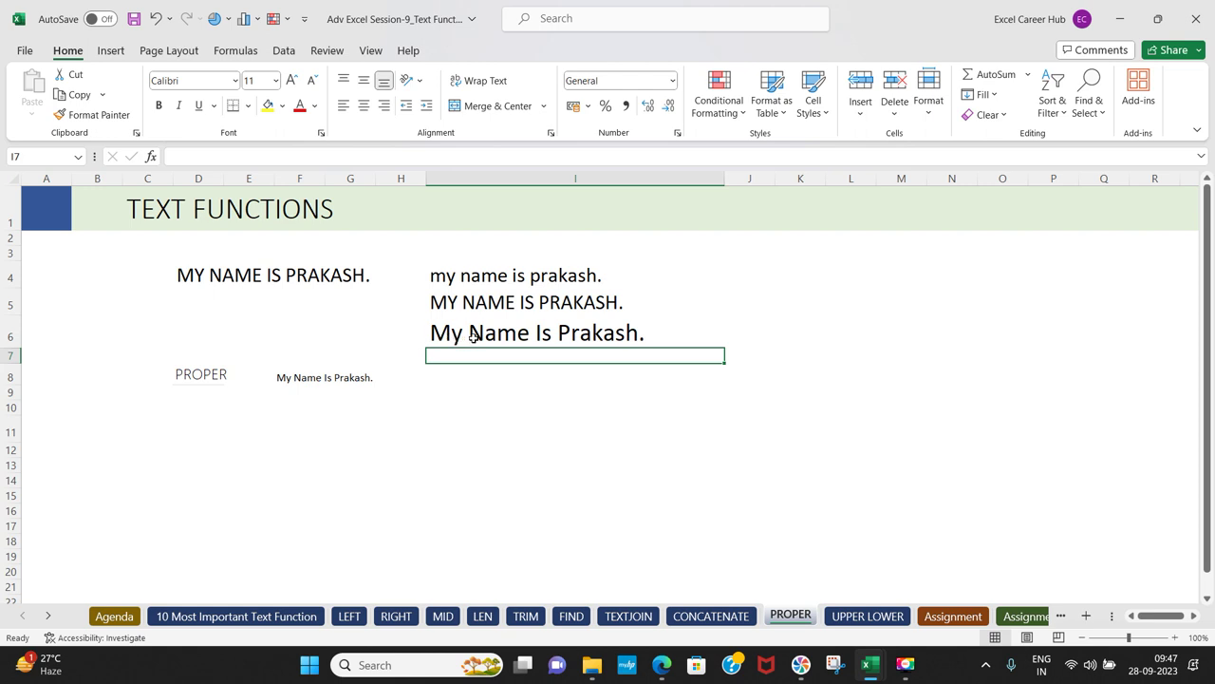
left_click(600, 335)
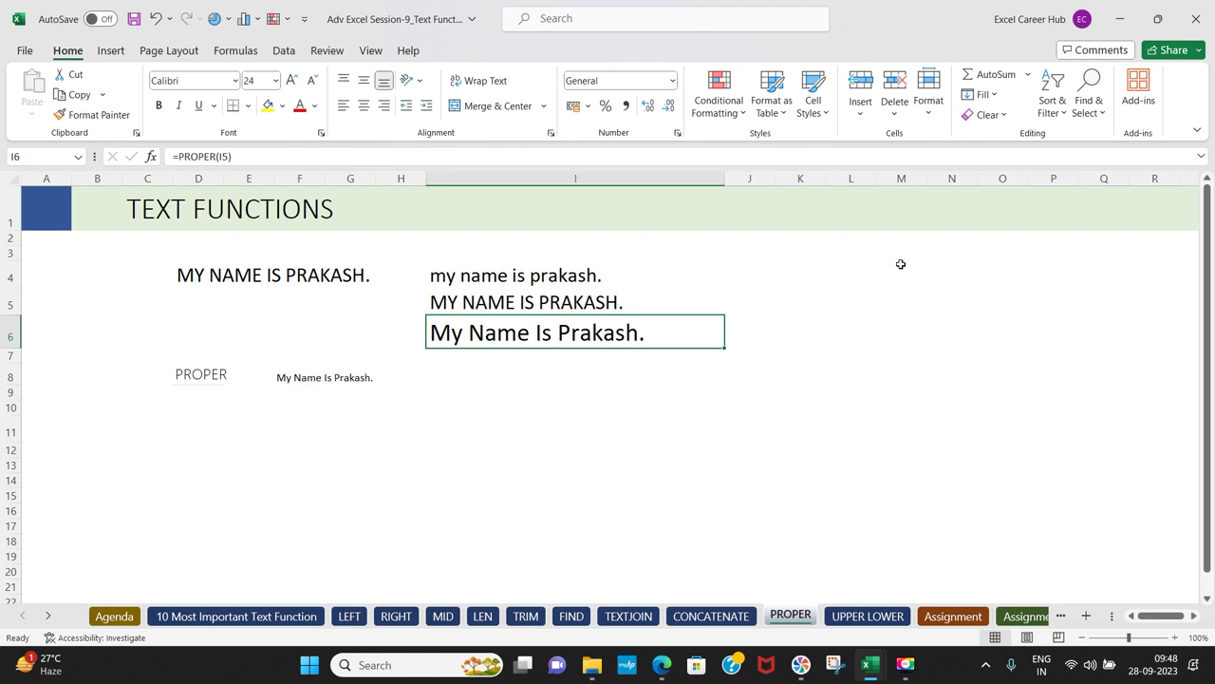
left_click(814, 277)
type("r")
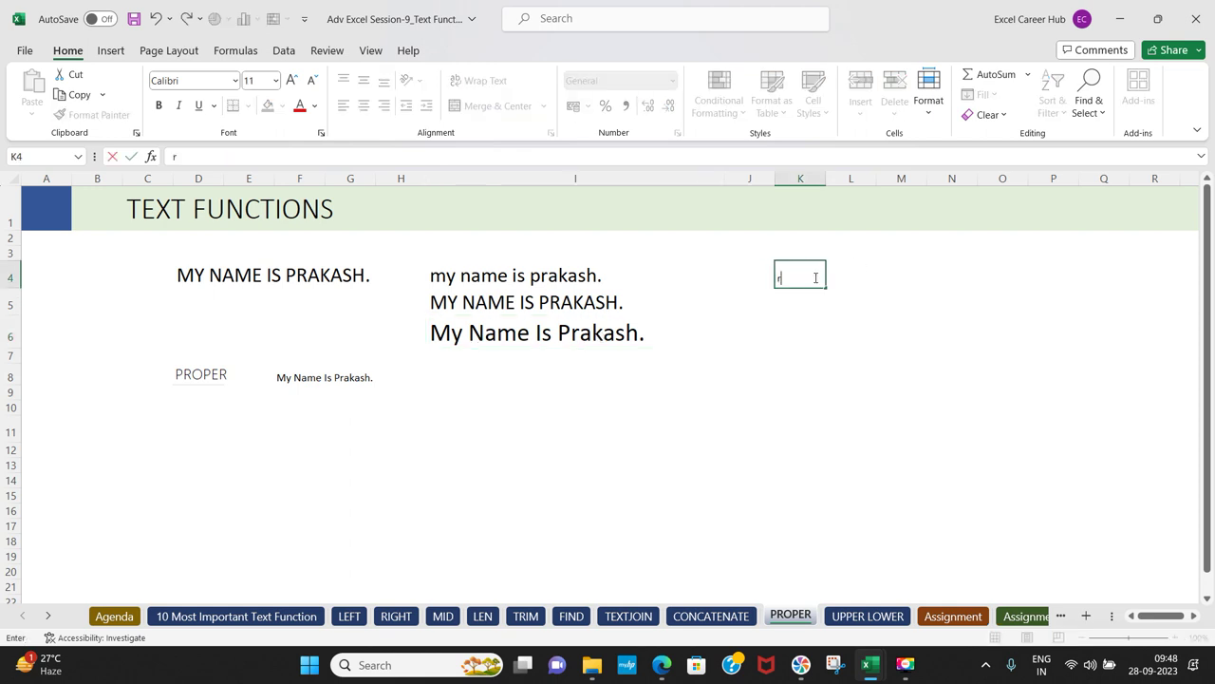
type("e")
key("BackSpace")
key("BackSpace")
type("=")
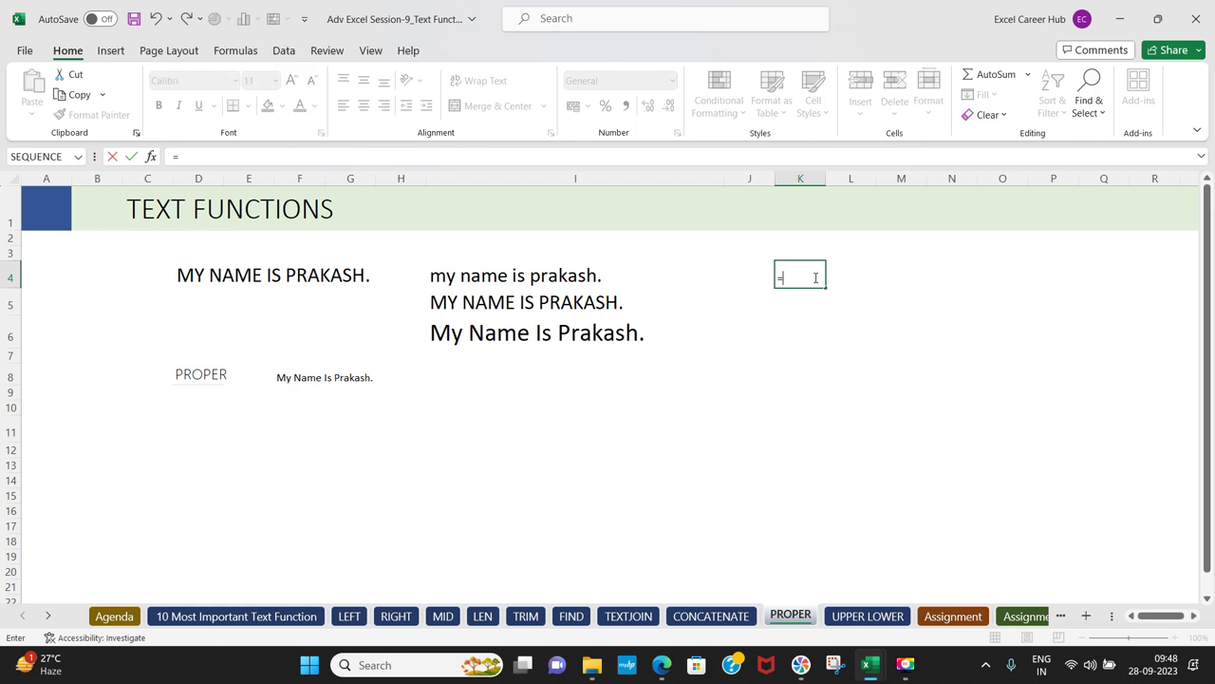
type("re")
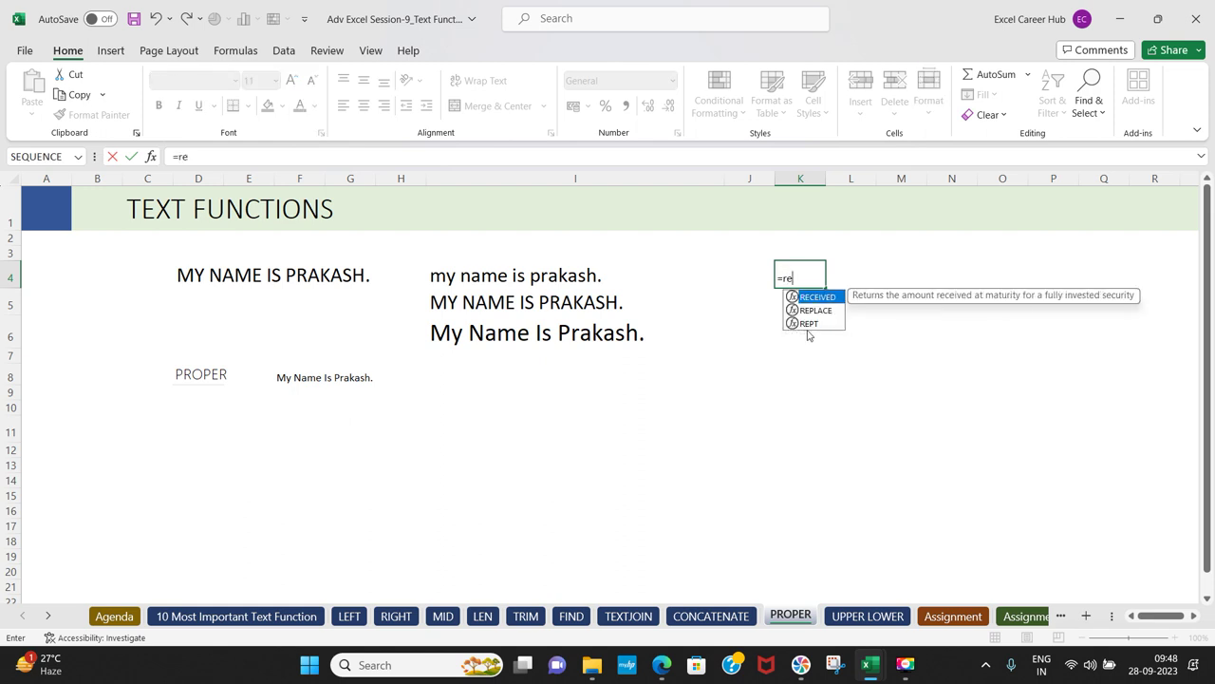
double_click(809, 324)
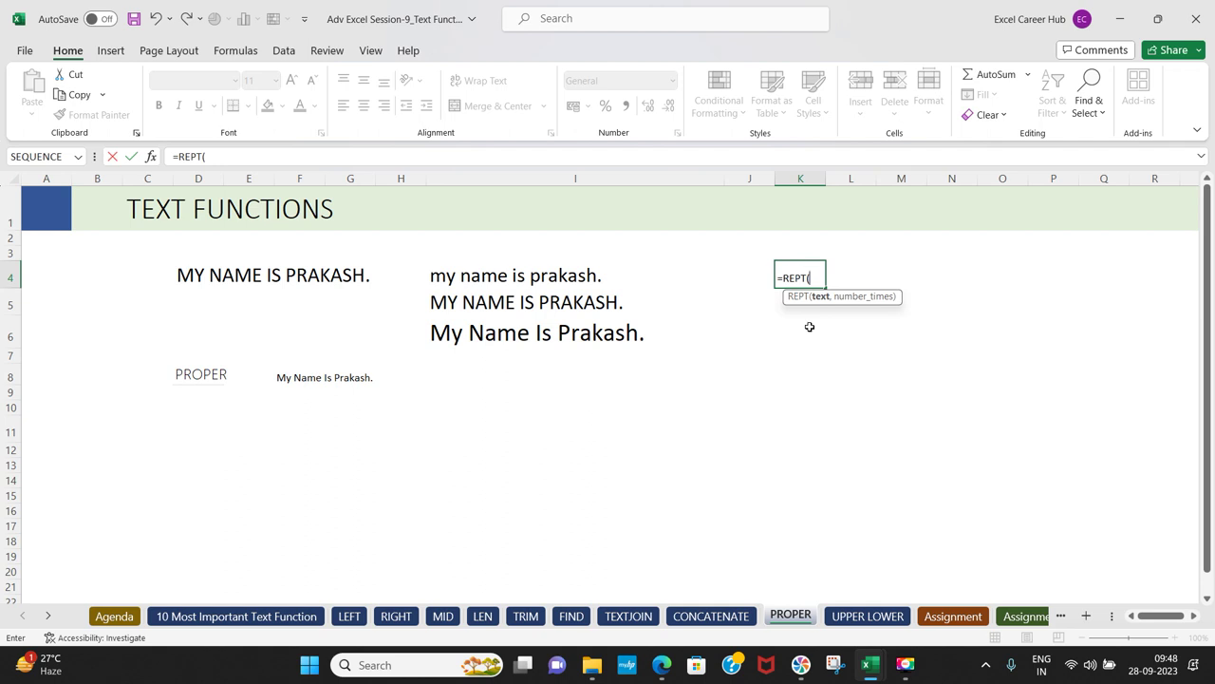
key("BackSpace")
key("BackSpace")
key("BackSpace")
key("BackSpace")
key("BackSpace")
key("BackSpace")
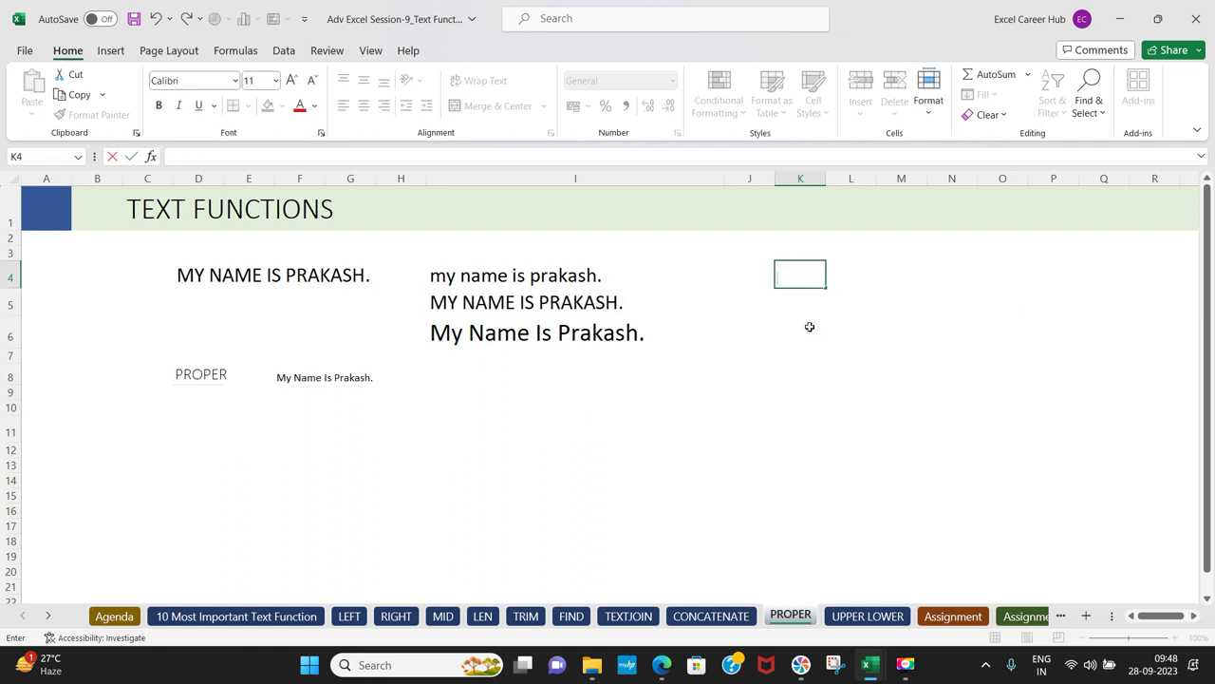
left_click(952, 405)
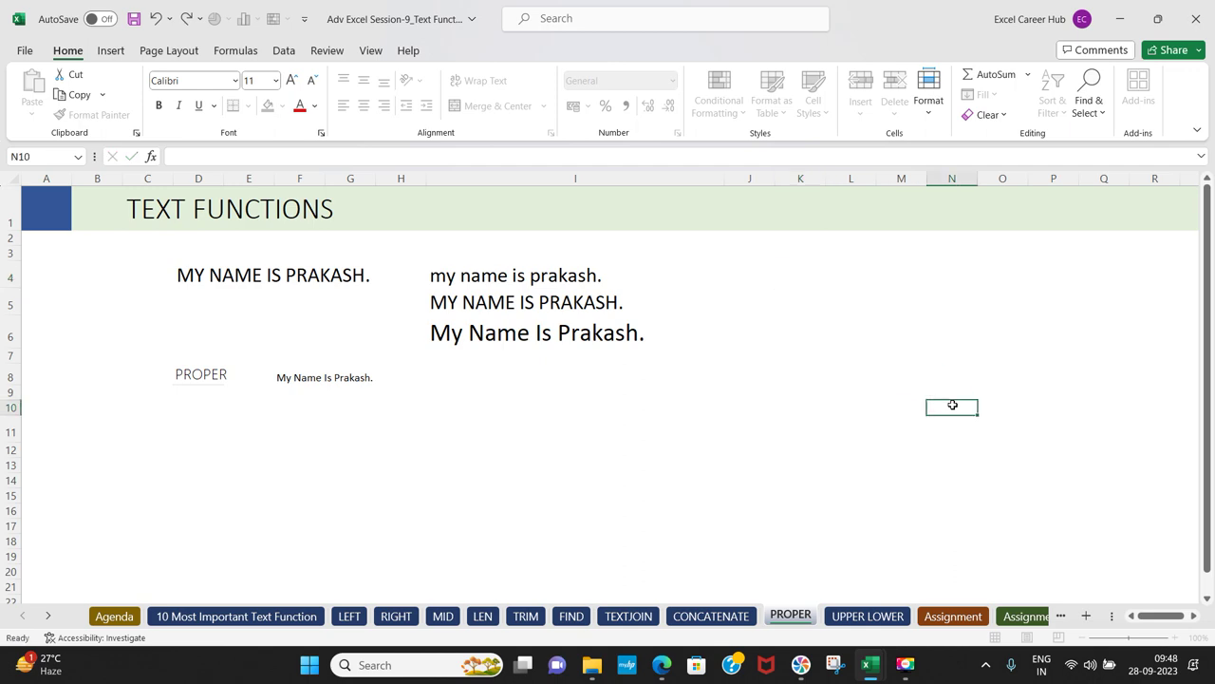
left_click(953, 616)
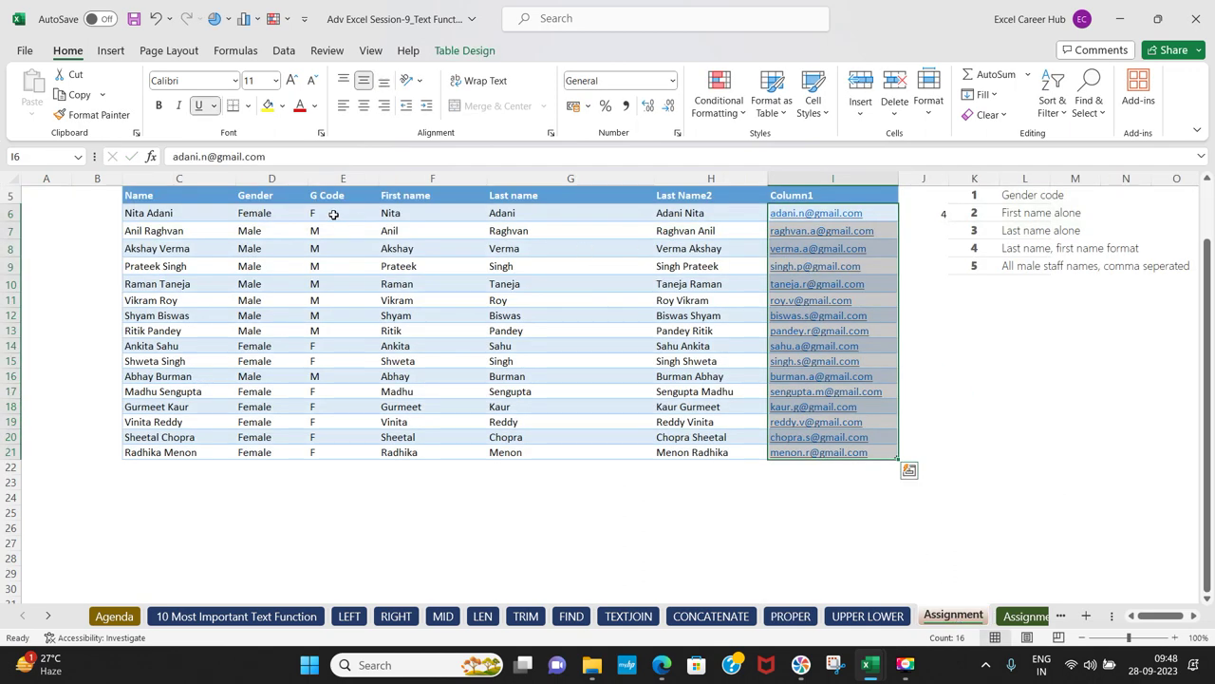
left_click_drag(333, 215, 941, 388)
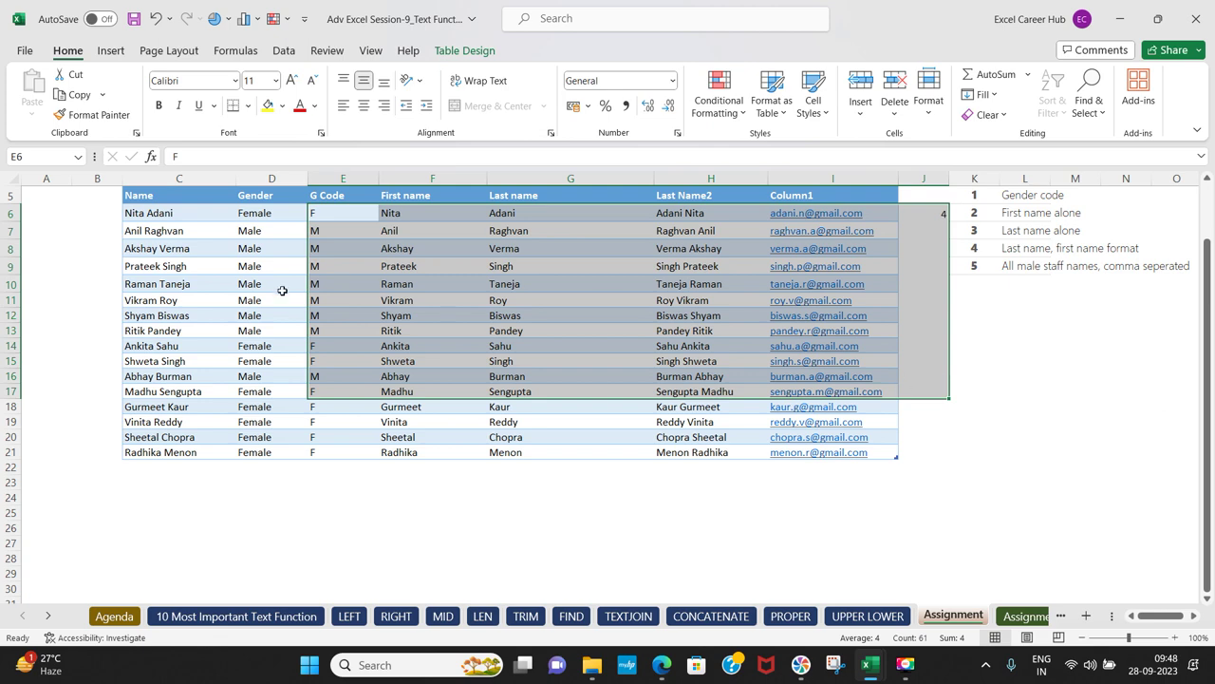
mouse_move(325, 208)
left_mouse_down()
mouse_move(672, 310)
mouse_move(874, 452)
left_mouse_up()
key("Delete")
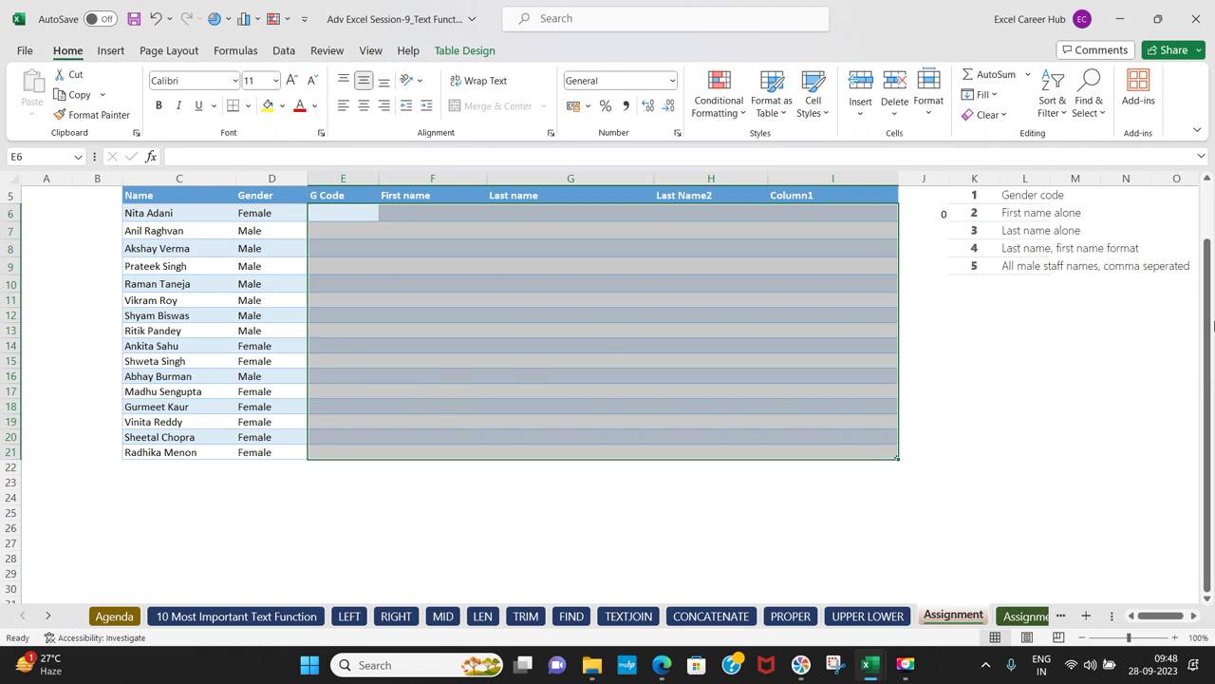
left_click_drag(1207, 328, 1207, 303)
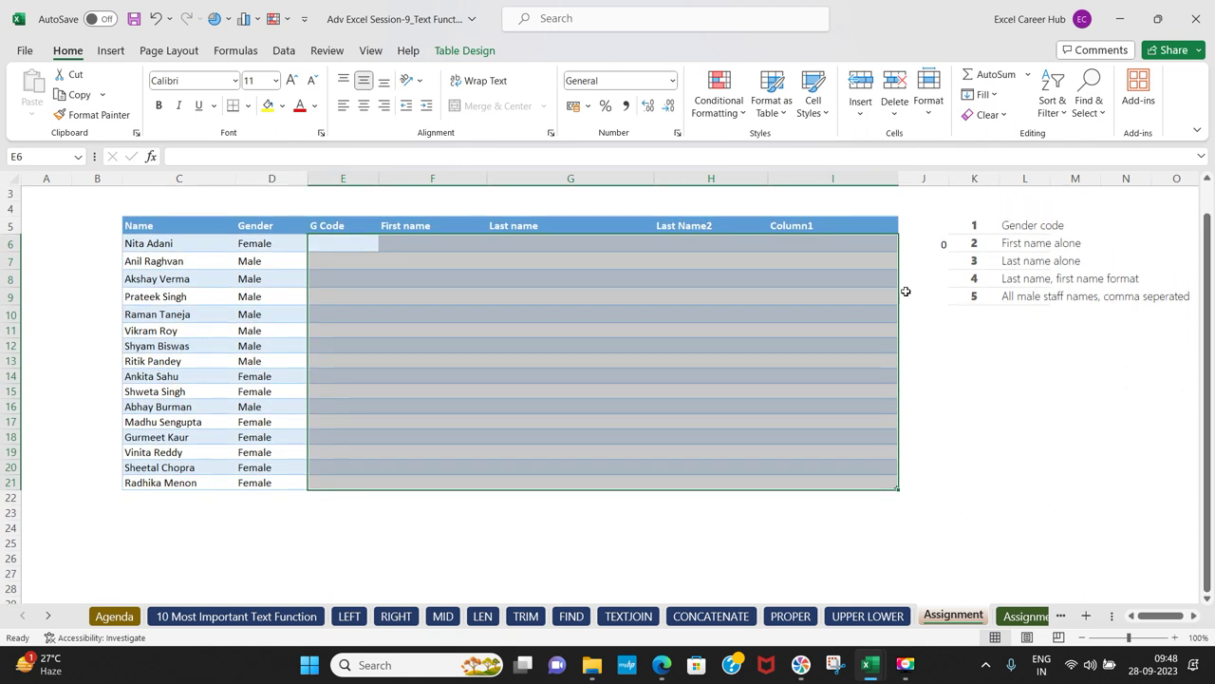
left_click(346, 239)
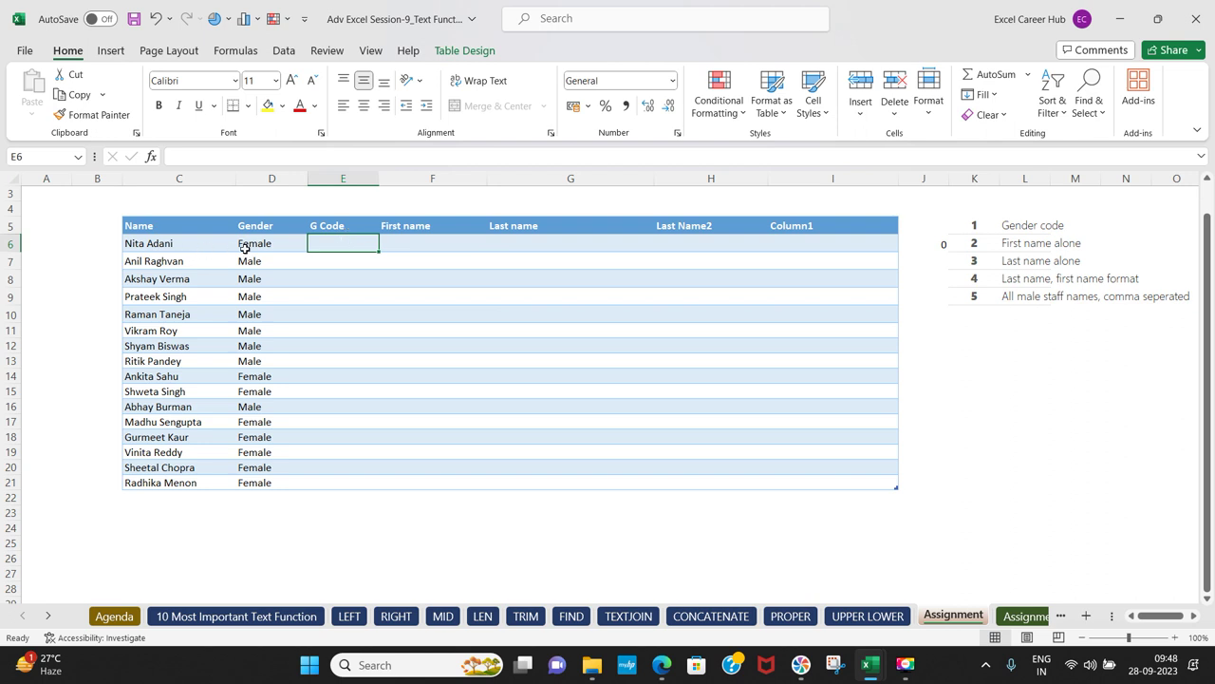
left_click_drag(238, 250, 243, 485)
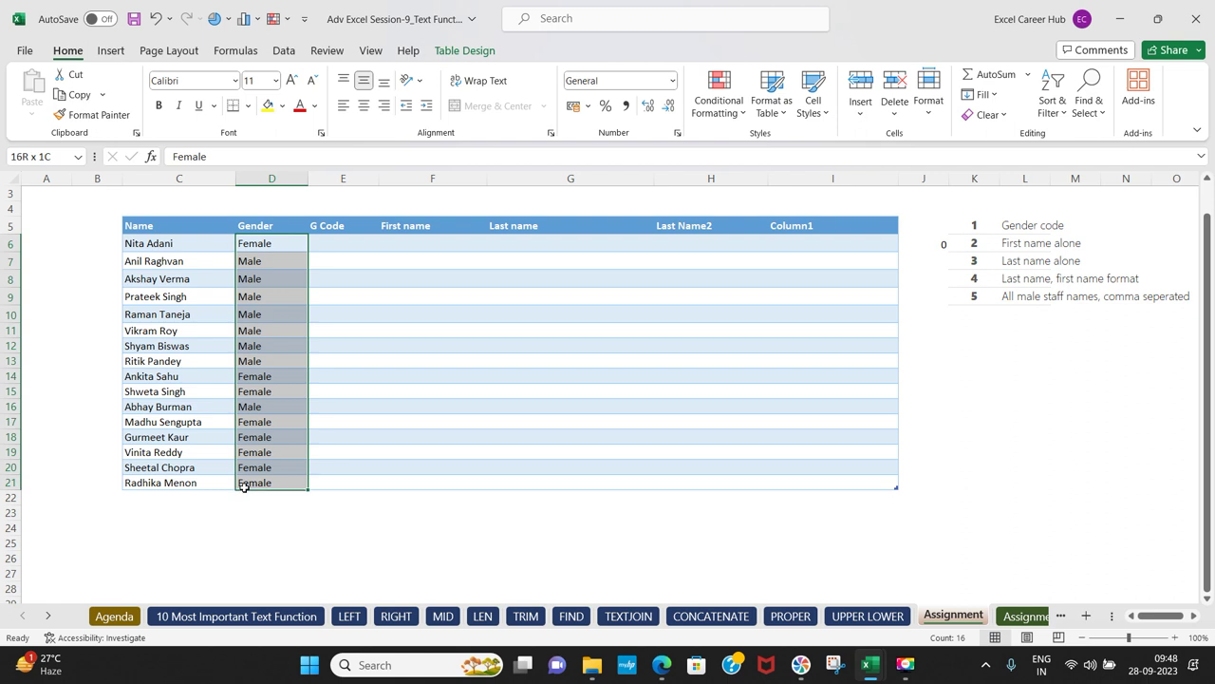
left_click_drag(243, 485, 243, 486)
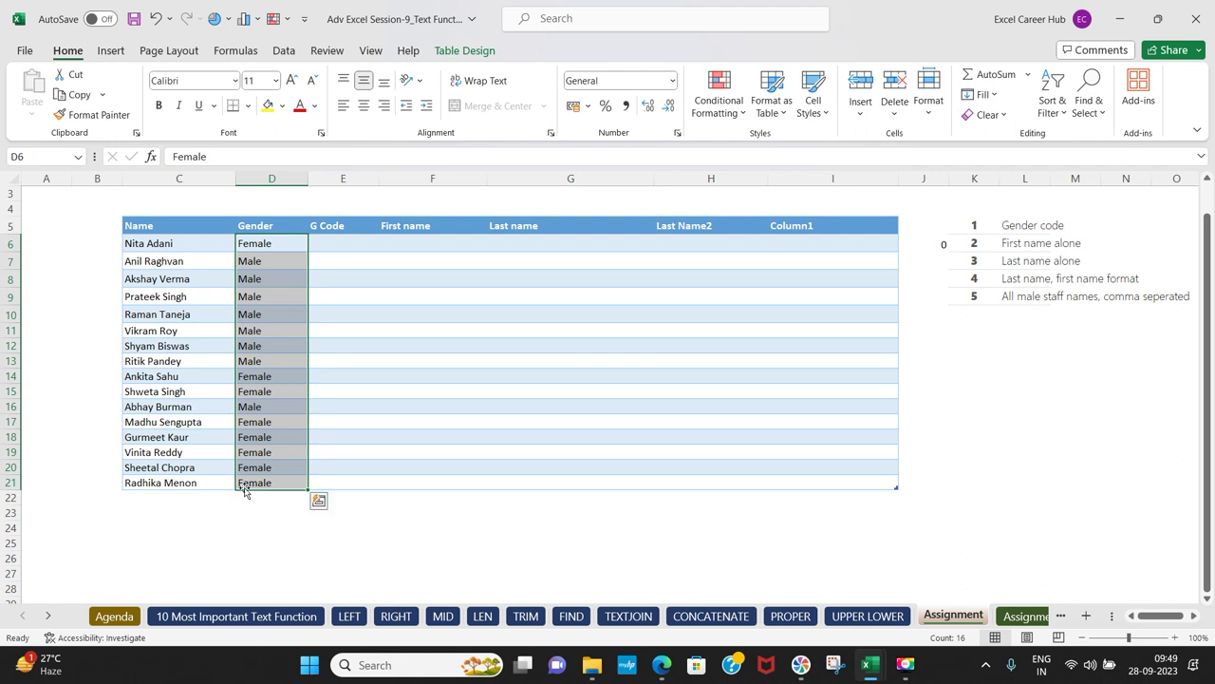
left_click(351, 243)
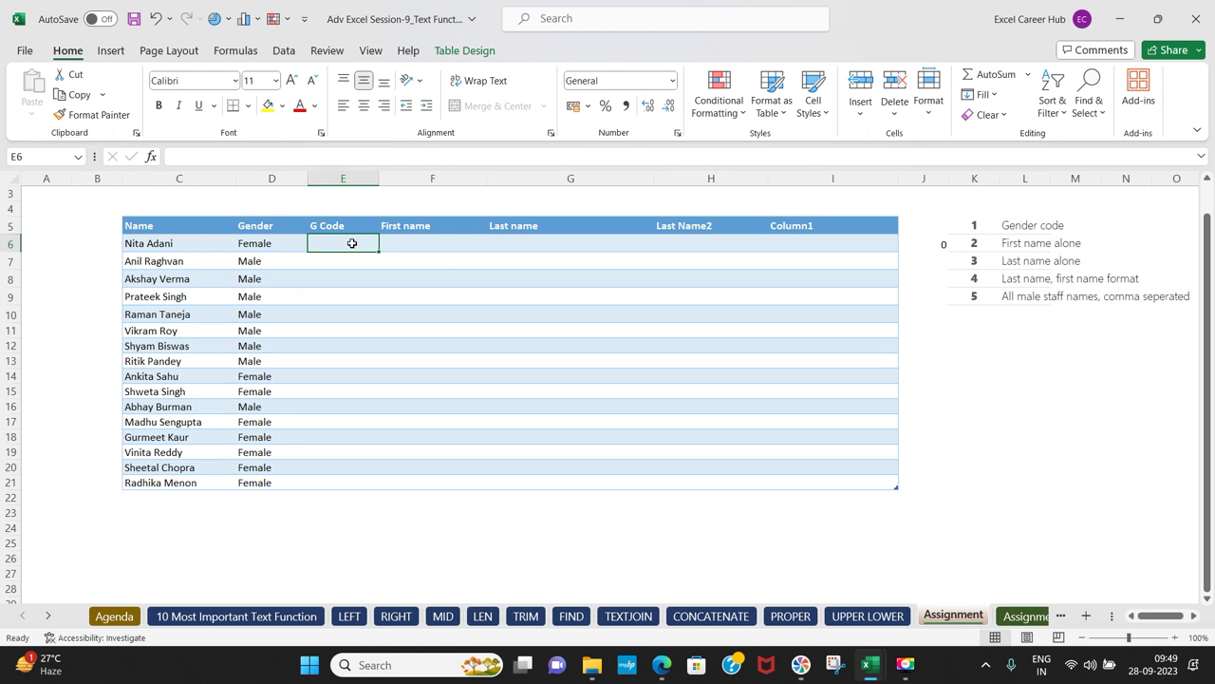
Enter =LEFT(D6,1) in E6 so G Code fills with F/M
type("=le")
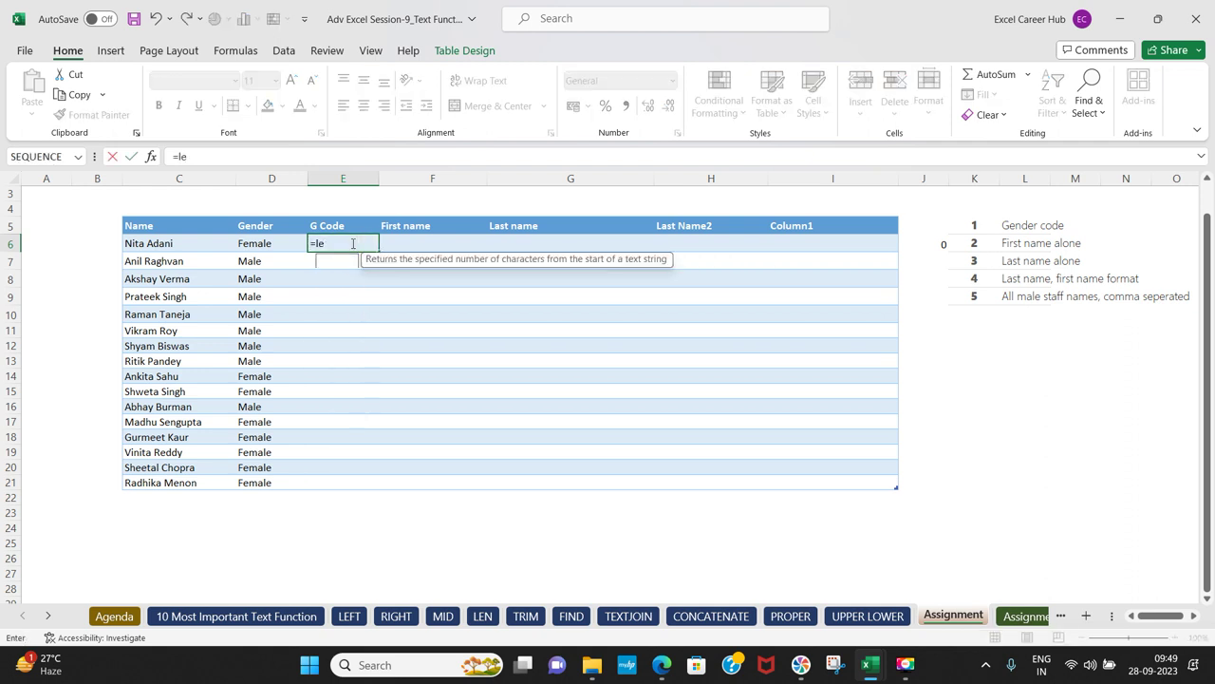
type("ft")
key("Tab")
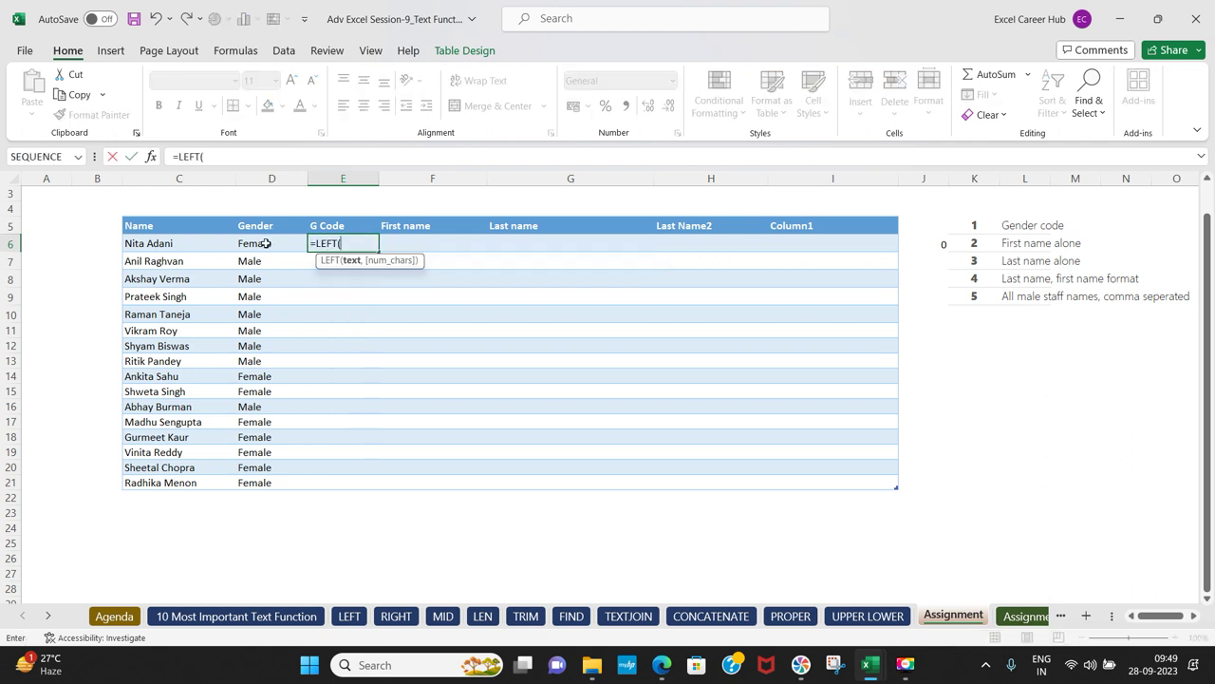
left_click(266, 244)
type(",1")
key("Return")
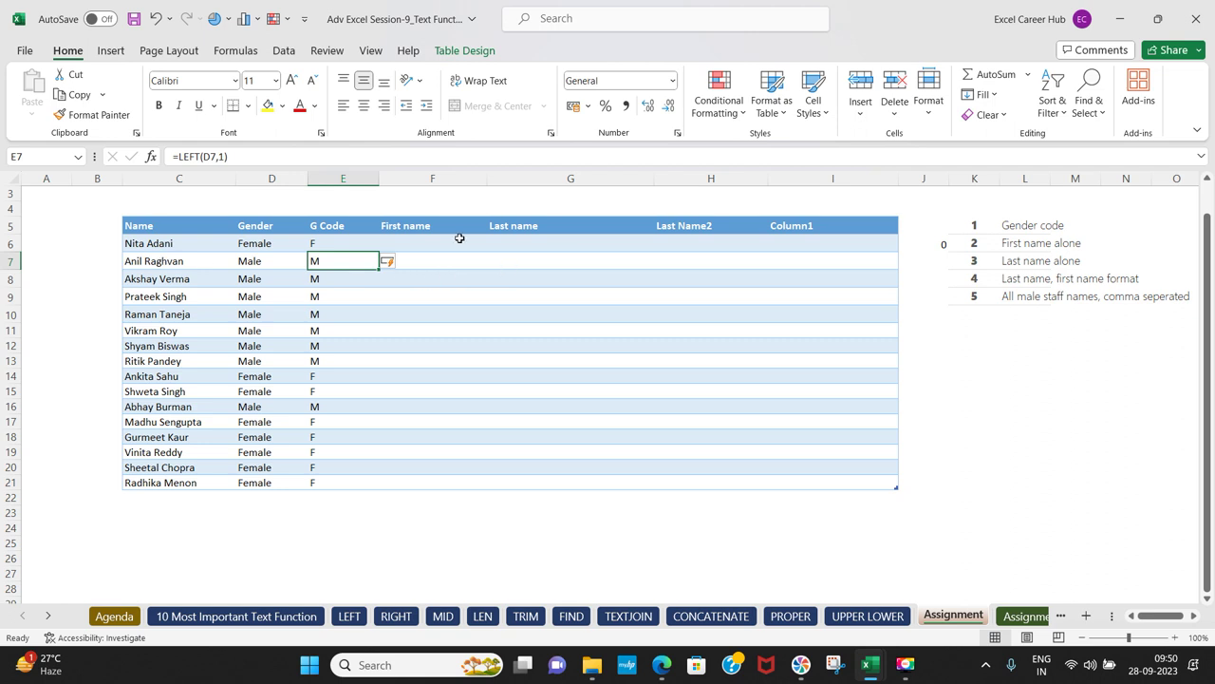
Enter =UPPER(C6) in F6 to fill First name with uppercase names
left_click(402, 243)
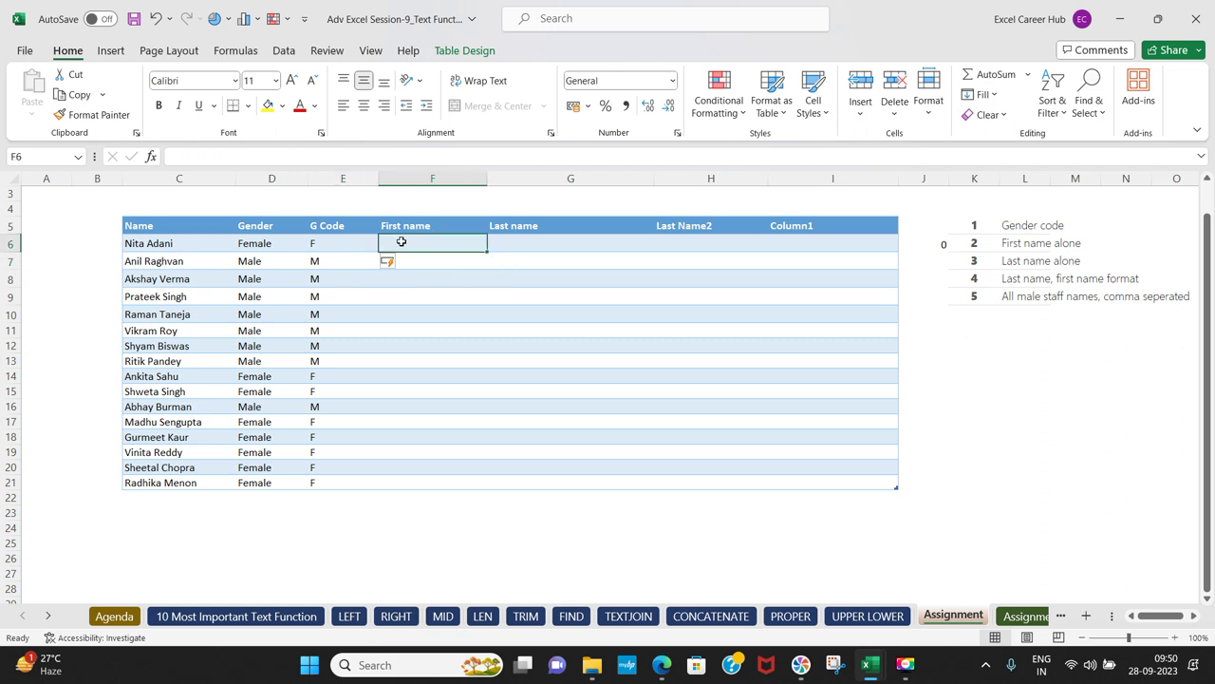
type("=upper")
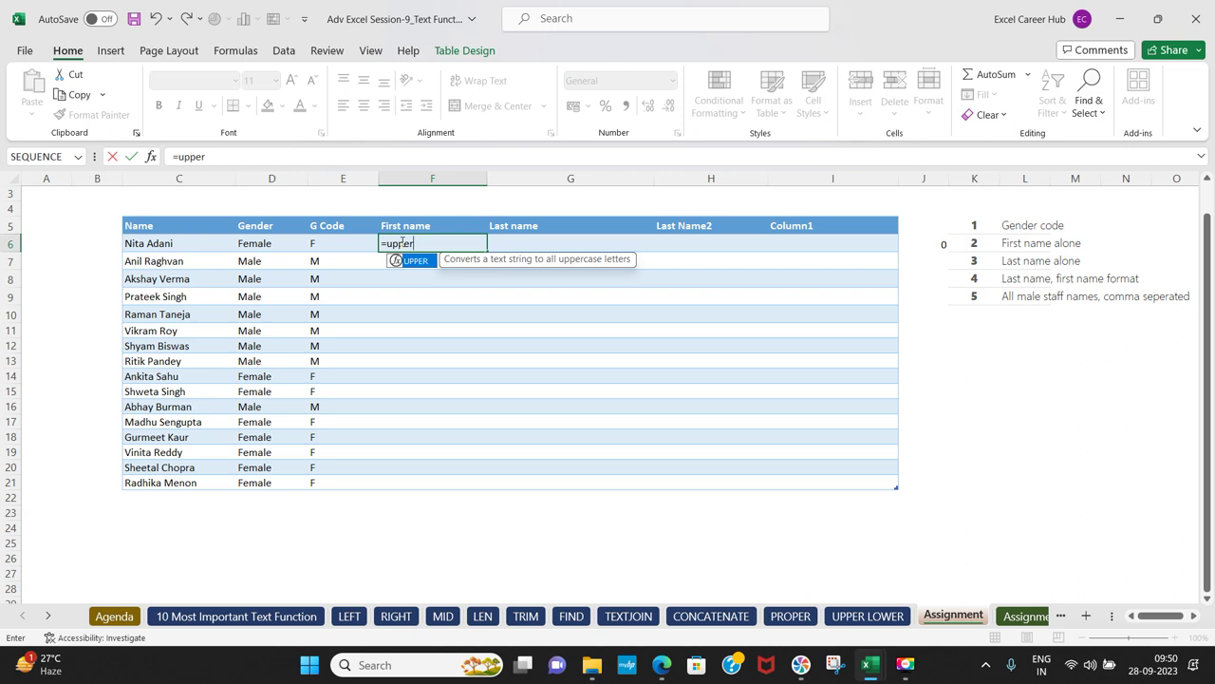
key("Tab")
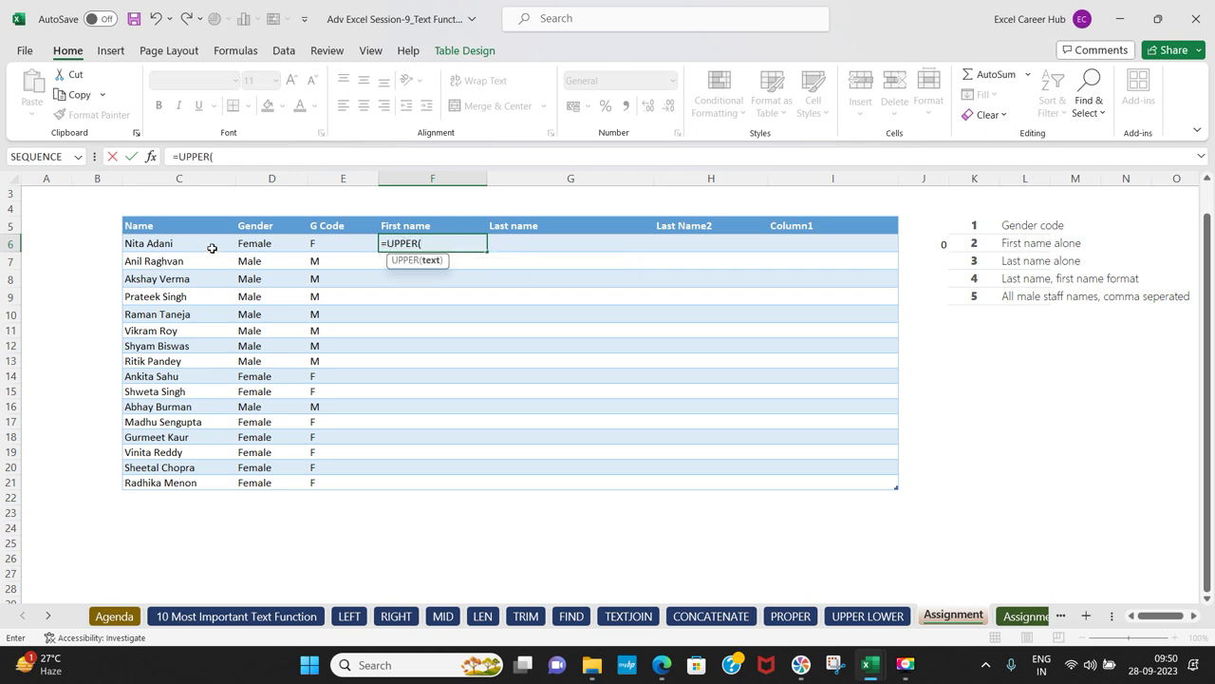
left_click(189, 245)
key("Return")
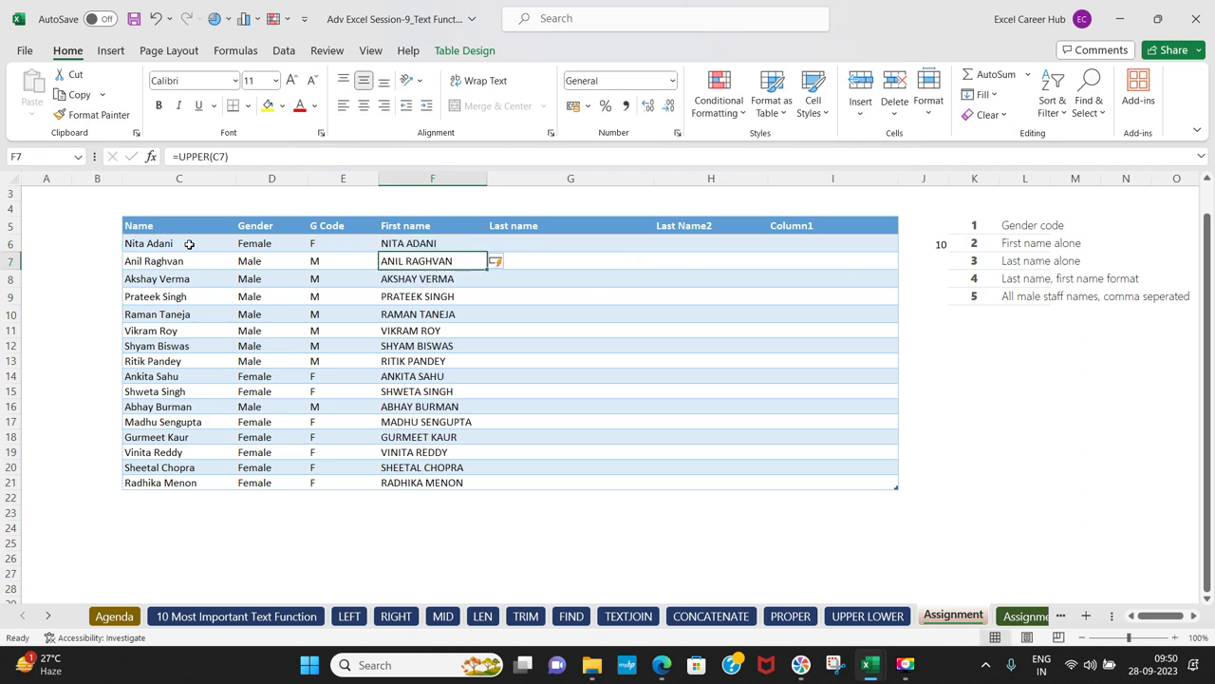
Enter =LOWER(C6) in G6 to fill Last name with lowercase names
left_click(521, 244)
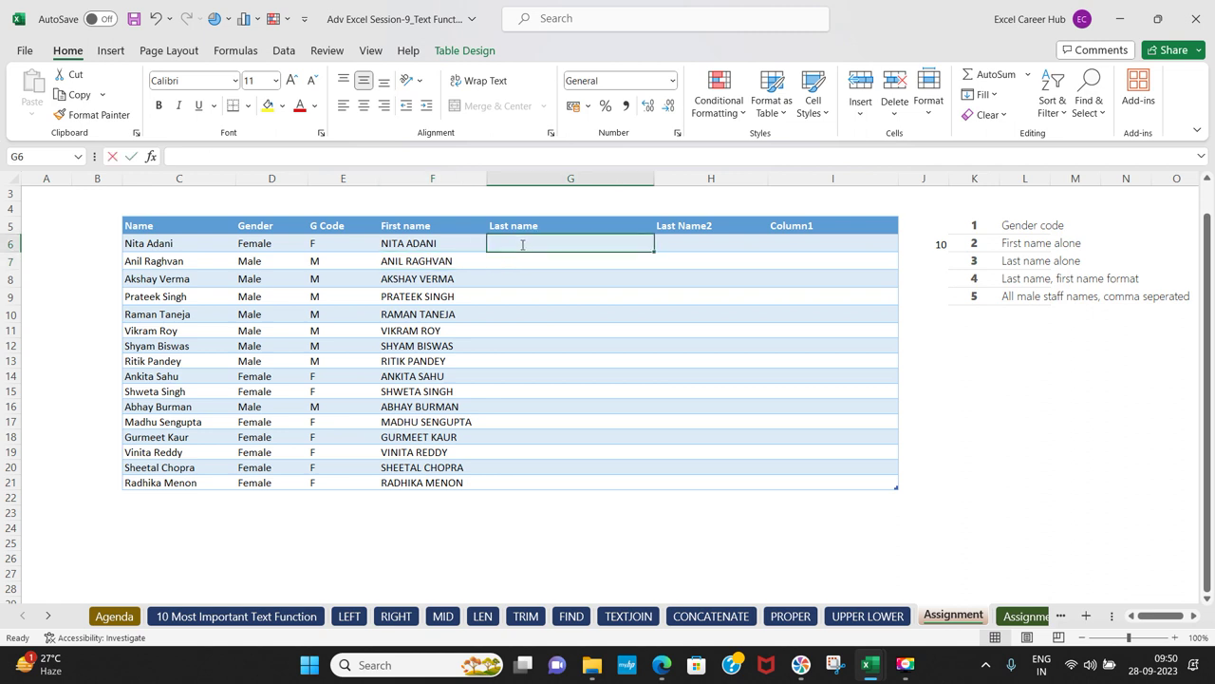
type("=lower")
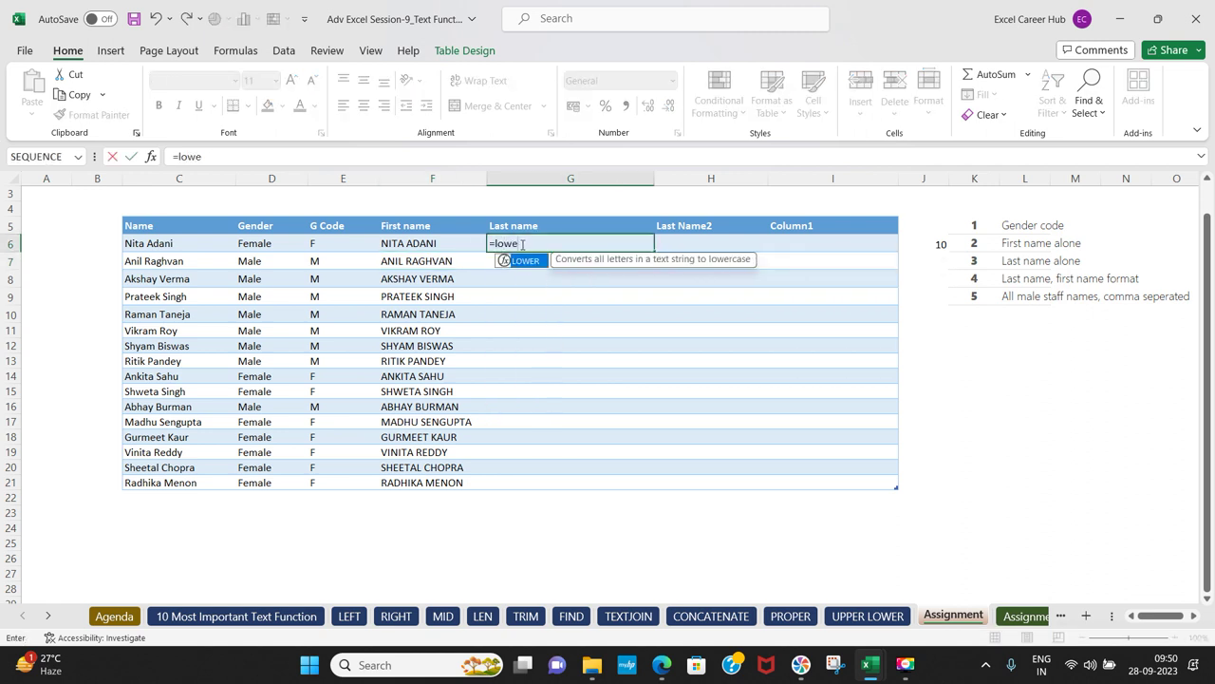
key("Tab")
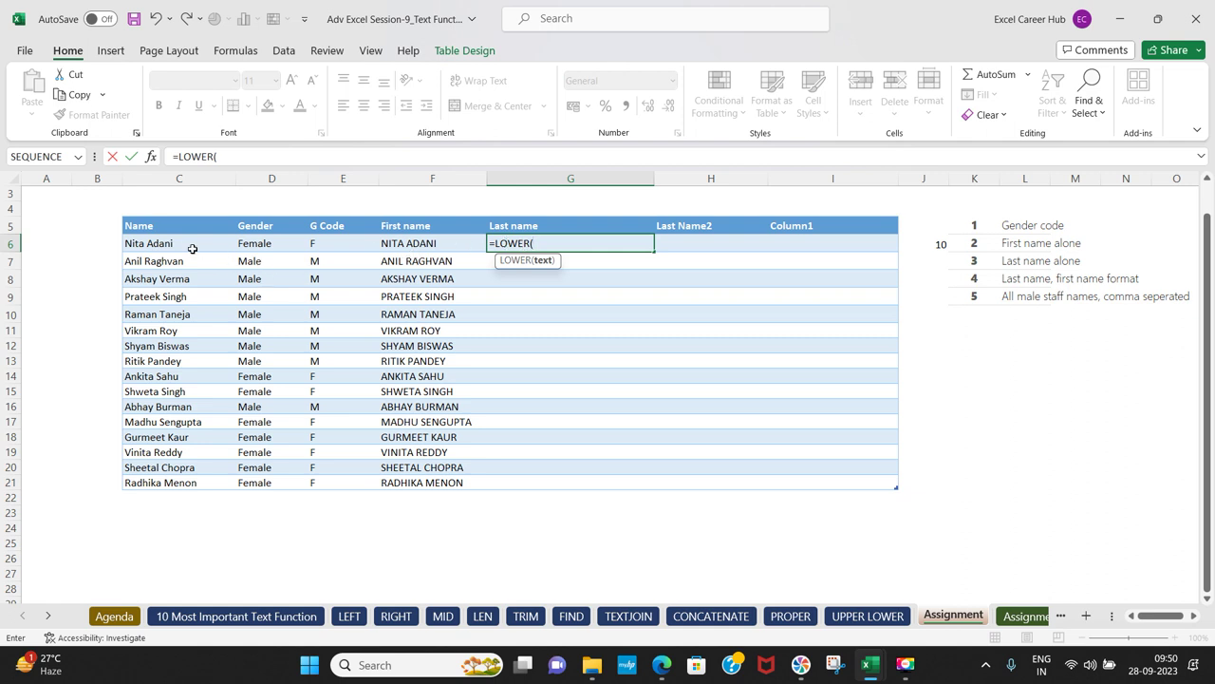
left_click(186, 244)
type(")")
key("Return")
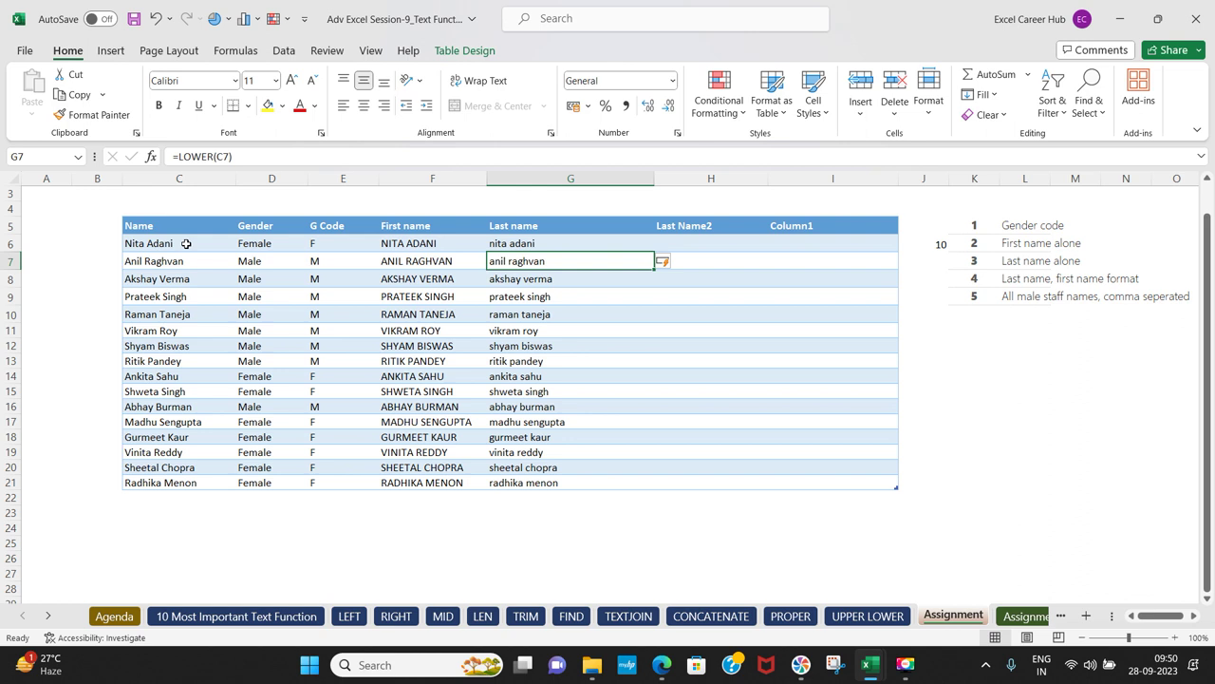
Clear the G Code results in E6:E21
left_click(391, 248)
left_click_drag(394, 248, 561, 313)
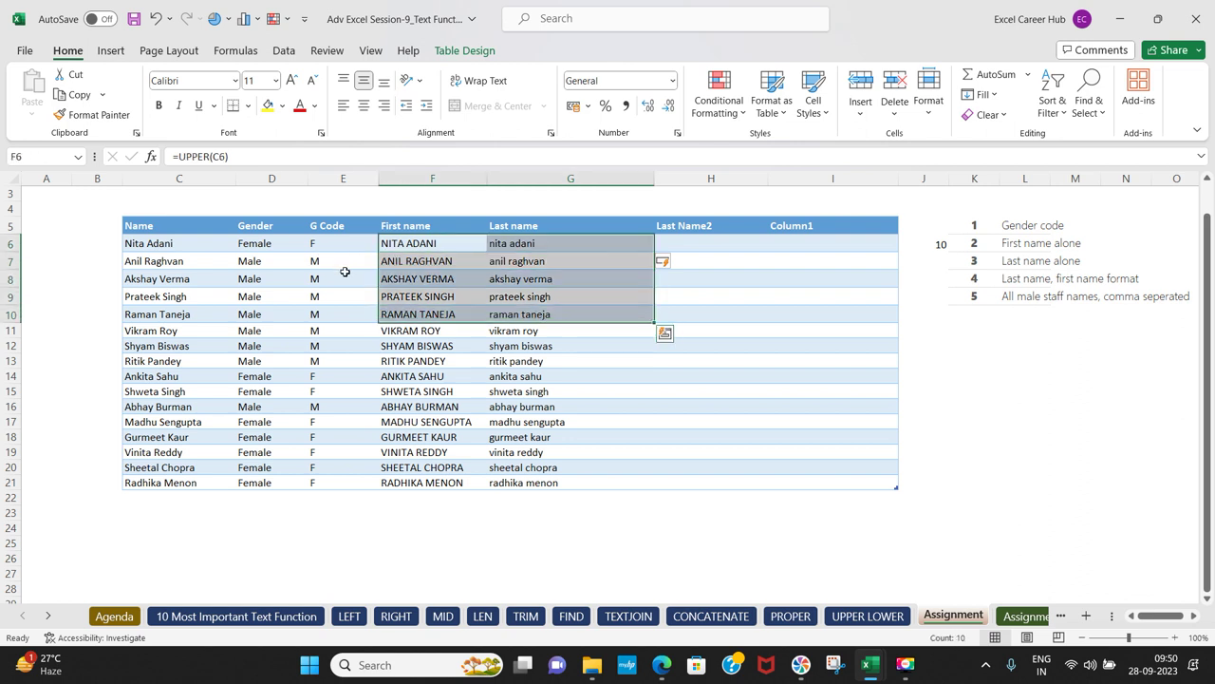
mouse_move(313, 245)
left_mouse_down()
mouse_move(299, 468)
mouse_move(324, 483)
left_mouse_up()
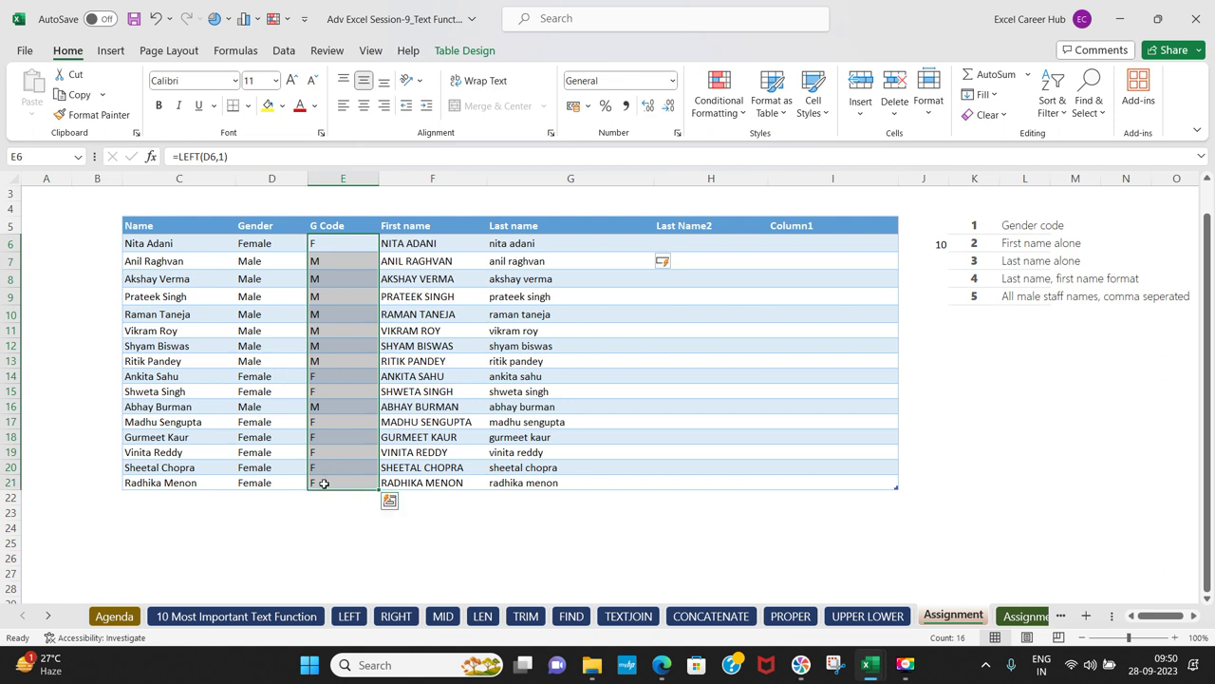
key("Delete")
Rebuild =LEFT(D6,1) in E6 via Function Arguments with Text D6 and Num_chars 1
left_click(337, 248)
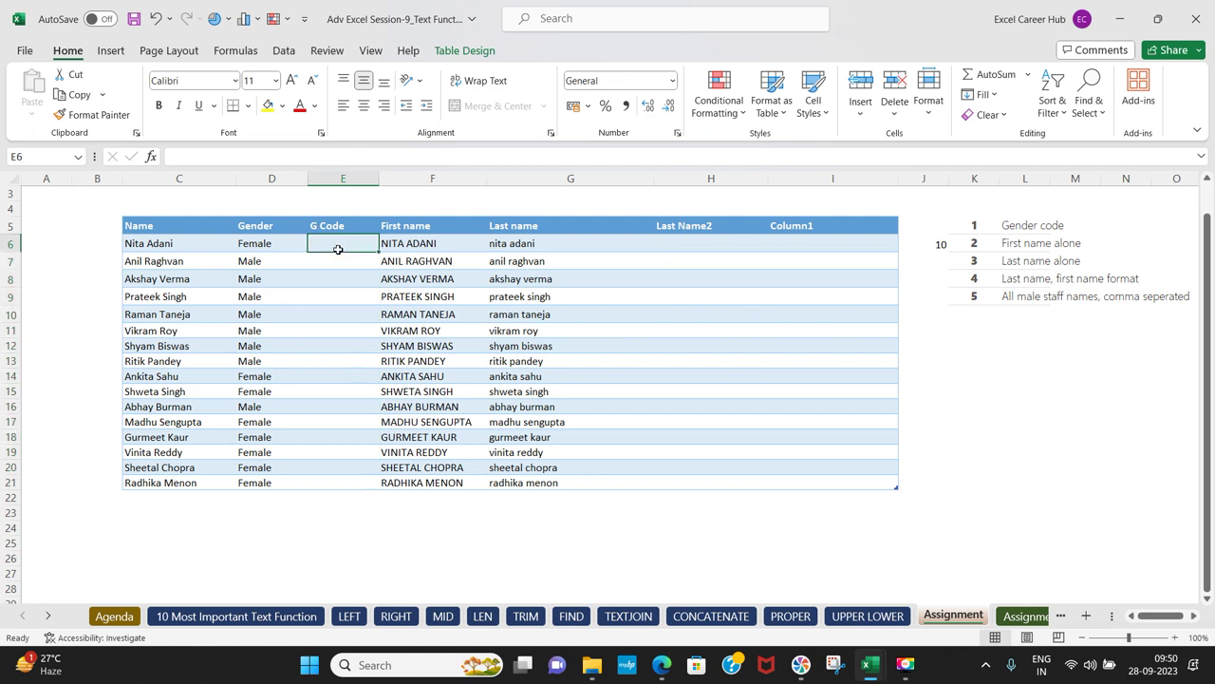
type("=lef")
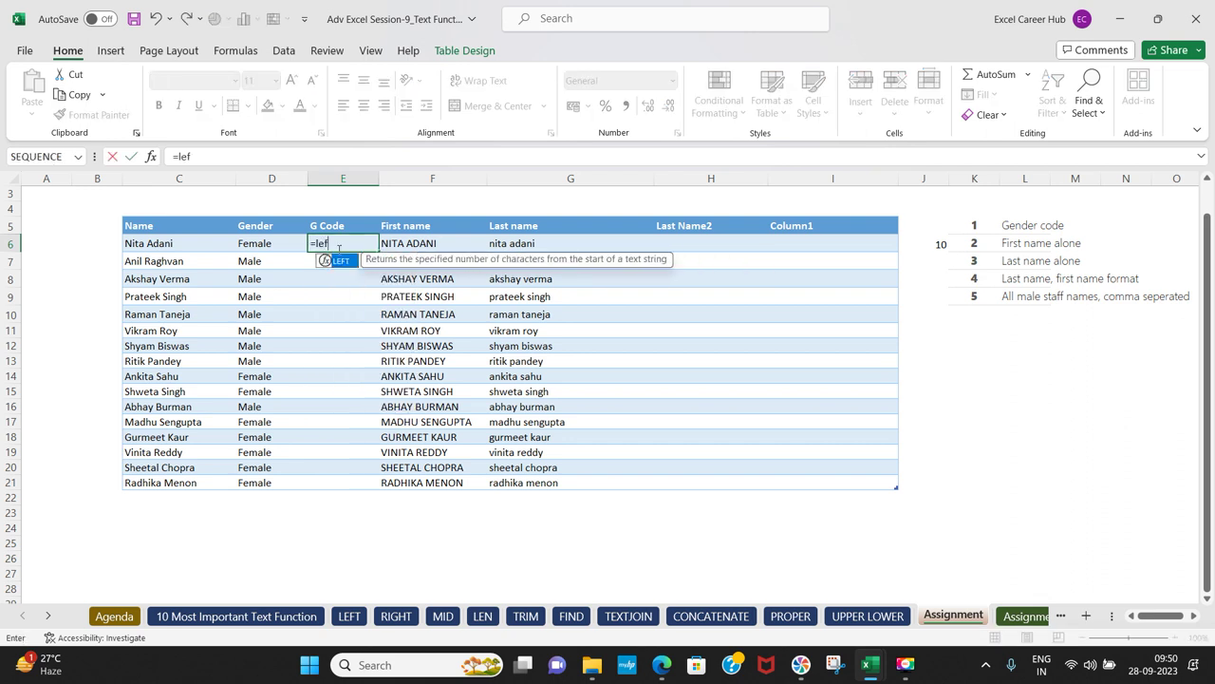
type("t")
key("Tab")
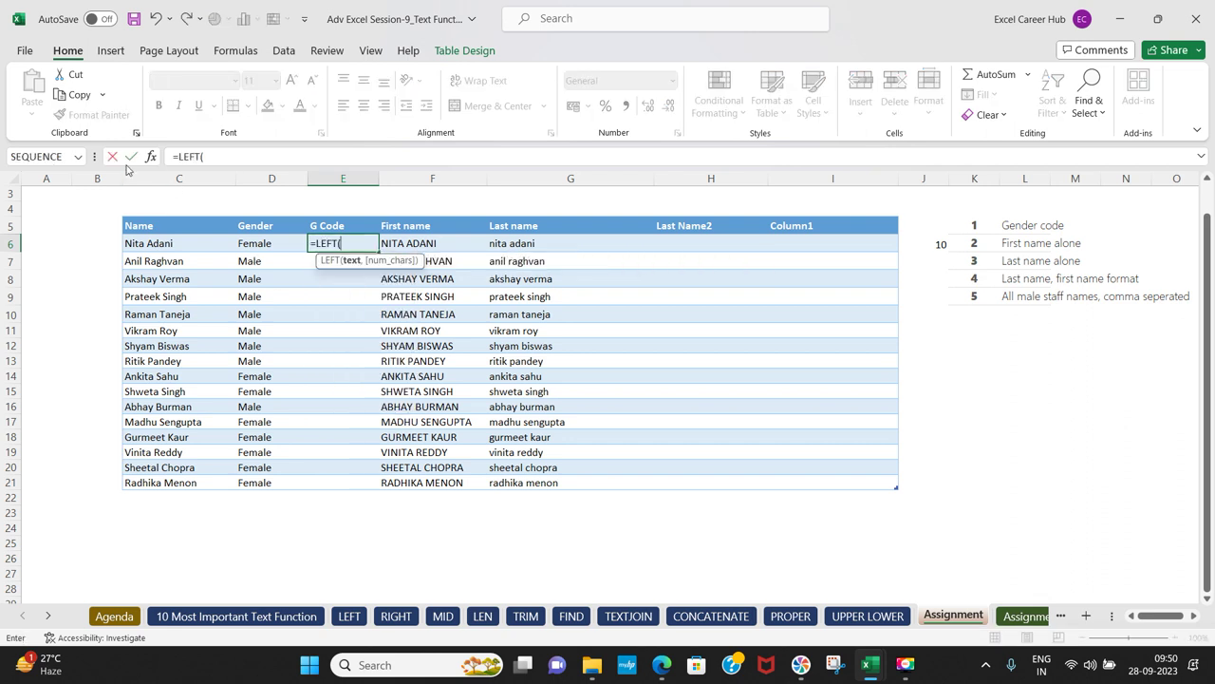
left_click(150, 157)
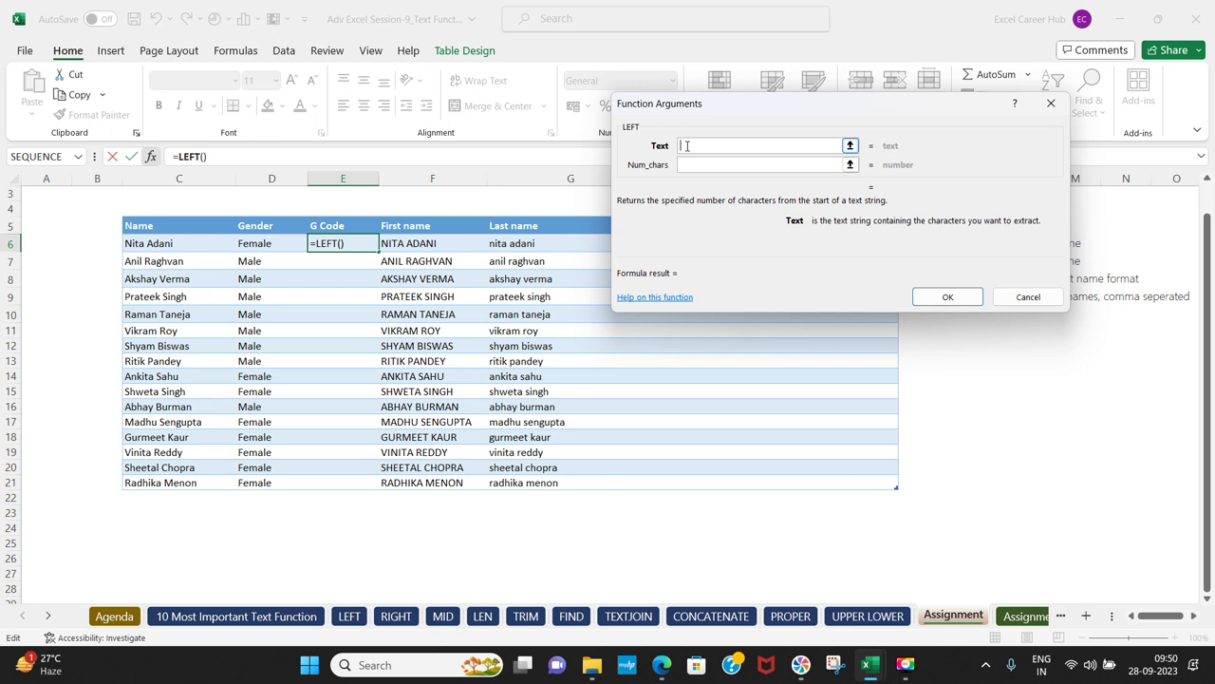
left_click(249, 245)
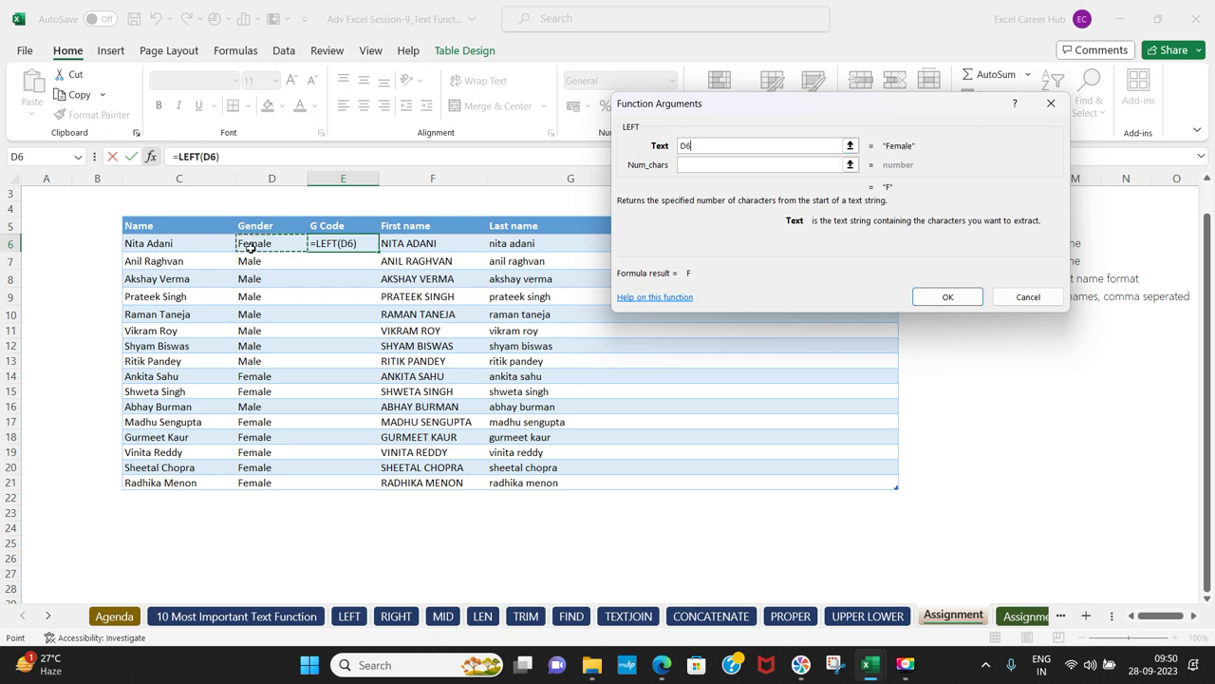
left_click(705, 166)
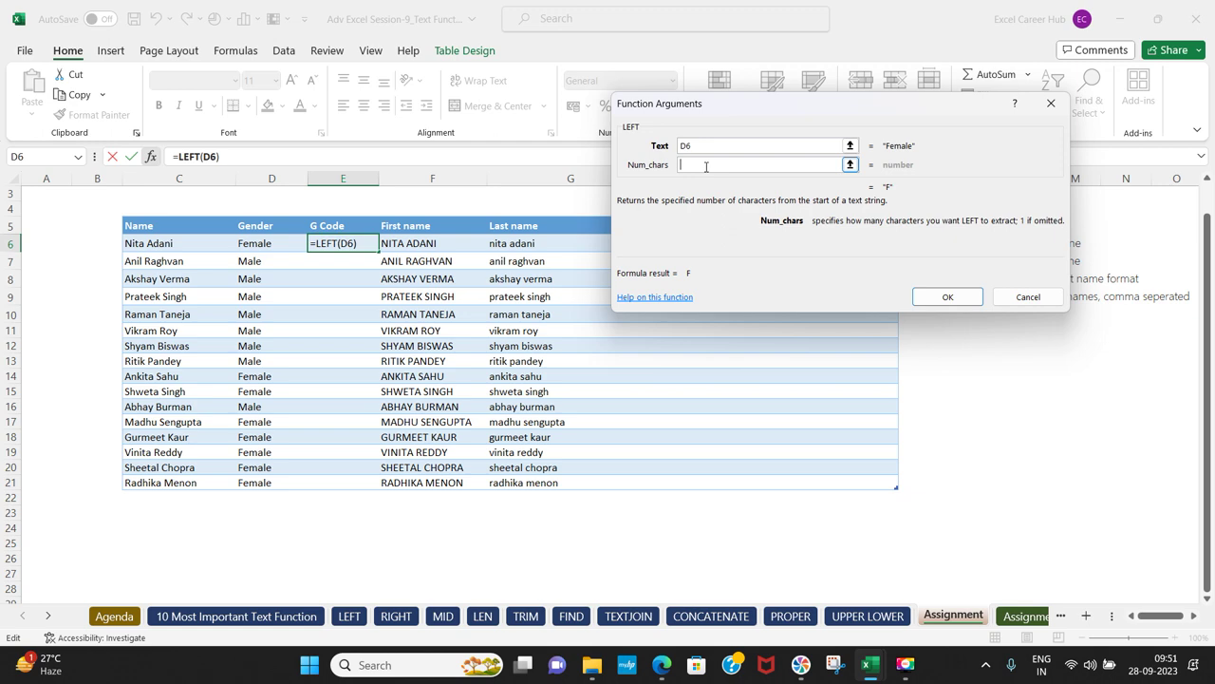
type("1")
key("Return")
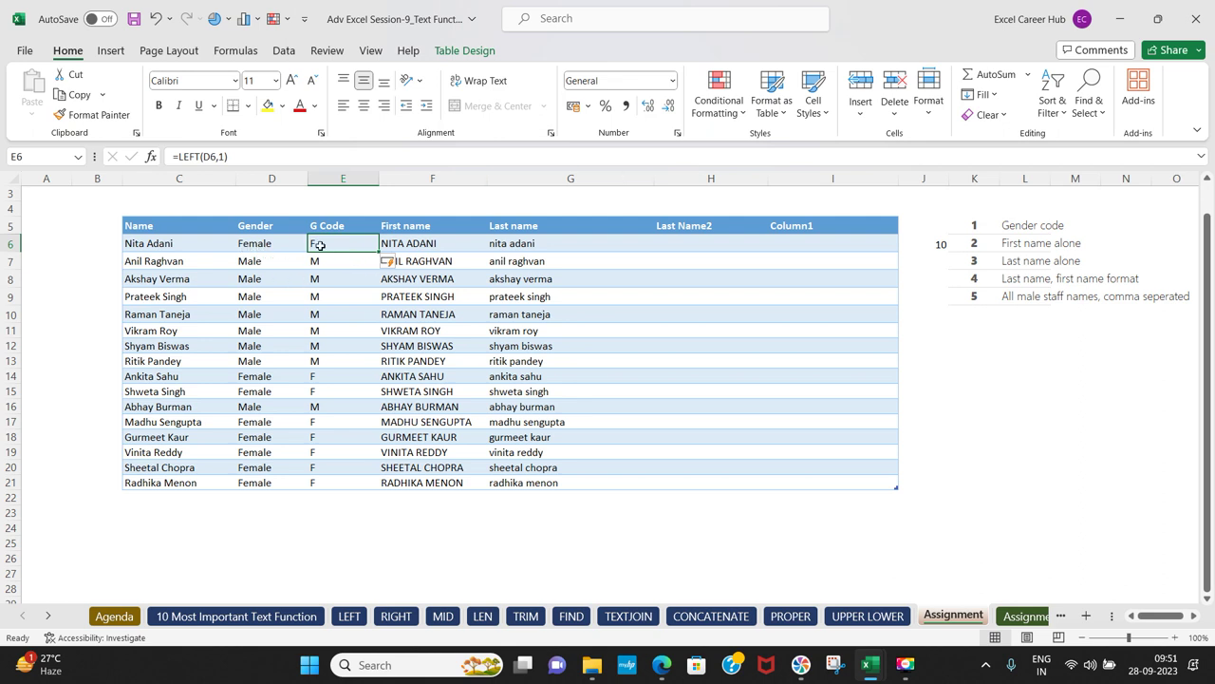
Delete the UPPER and LOWER name formulas from F6:G21
left_click(427, 248)
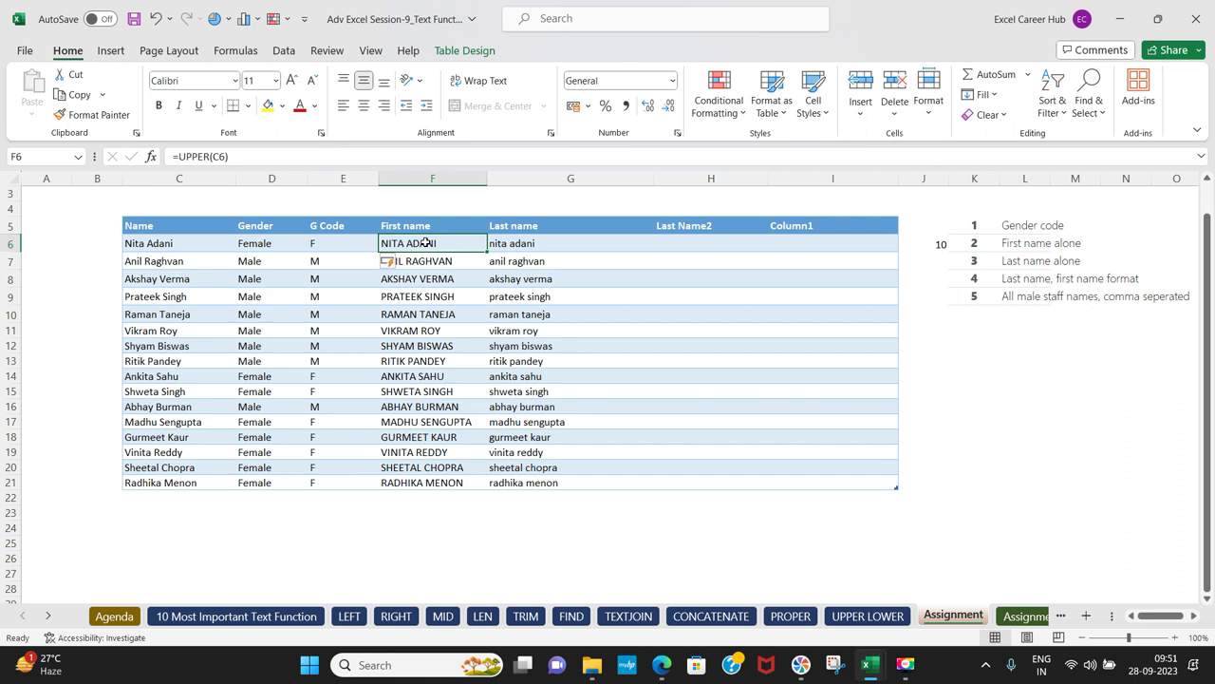
left_click_drag(425, 243, 493, 482)
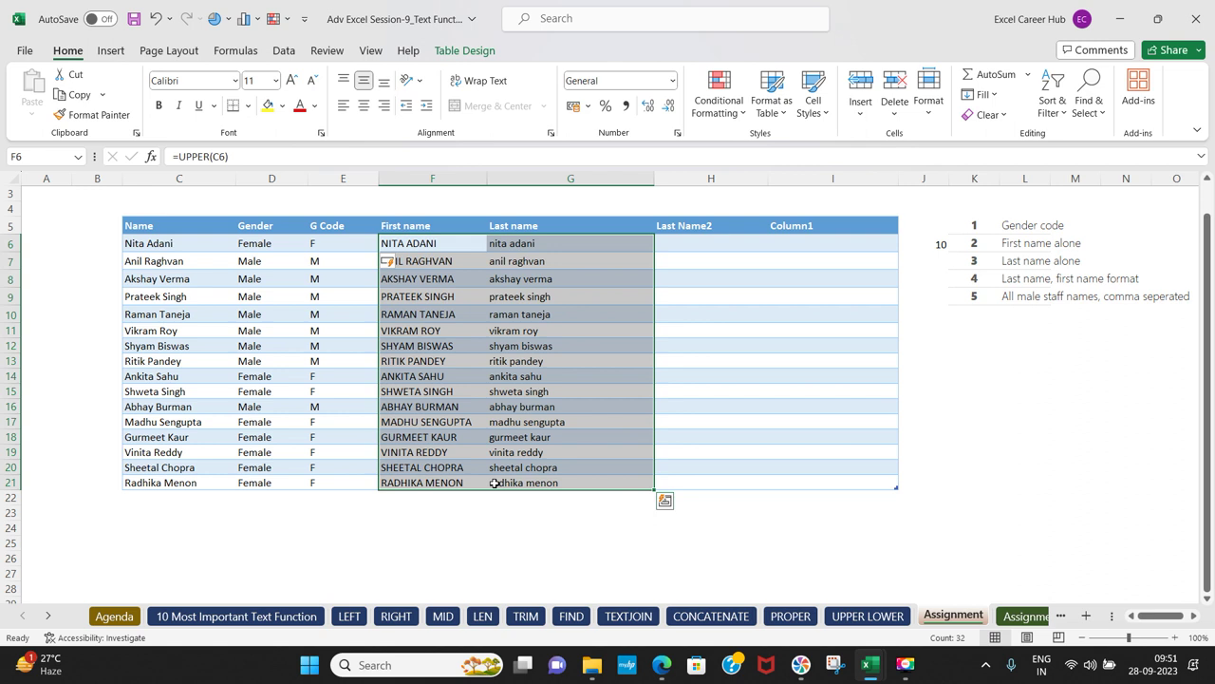
key("Delete")
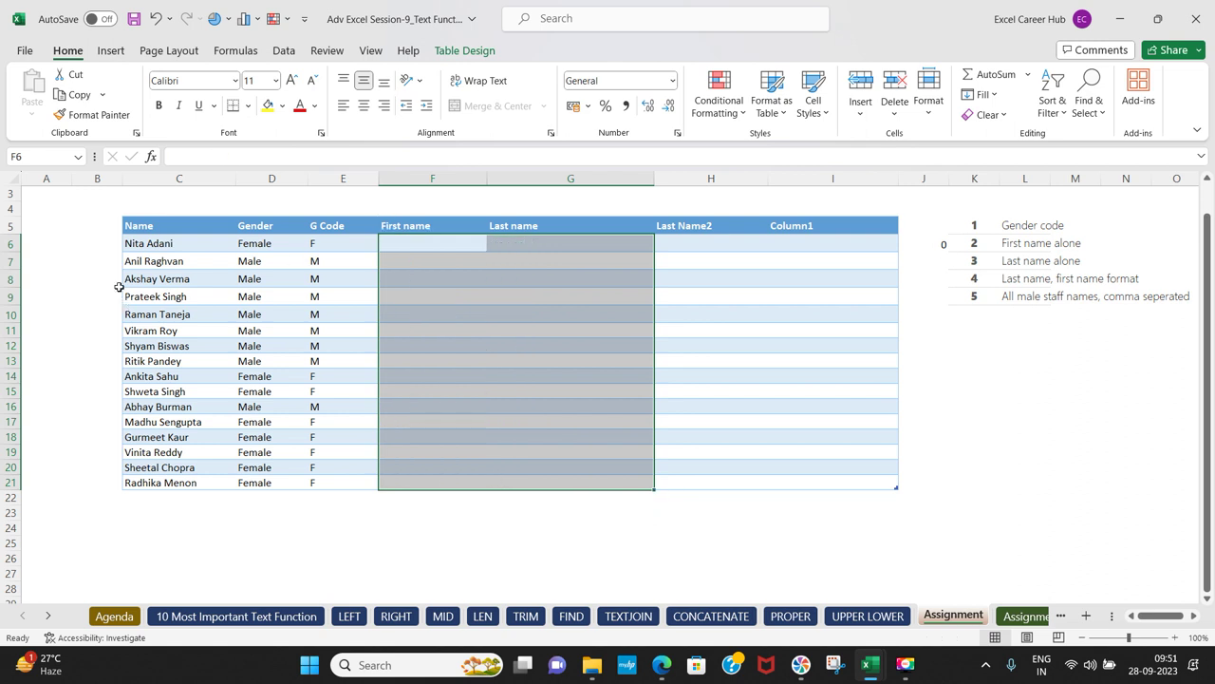
left_click(414, 241)
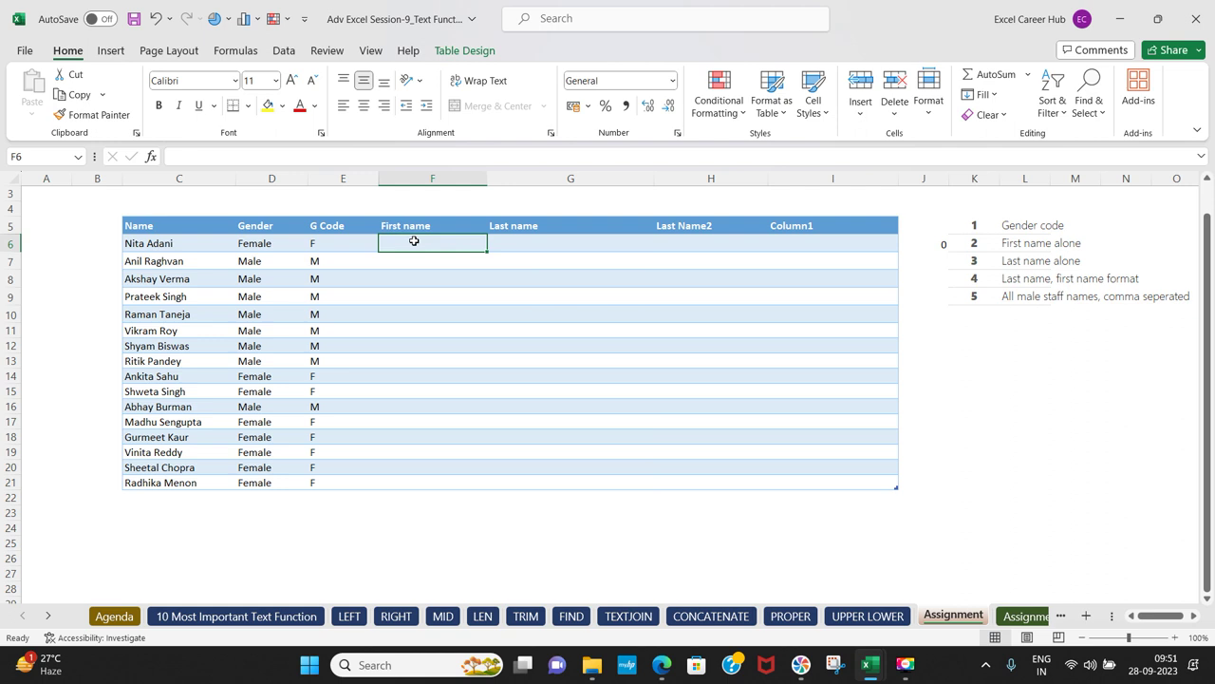
left_click_drag(414, 241, 448, 338)
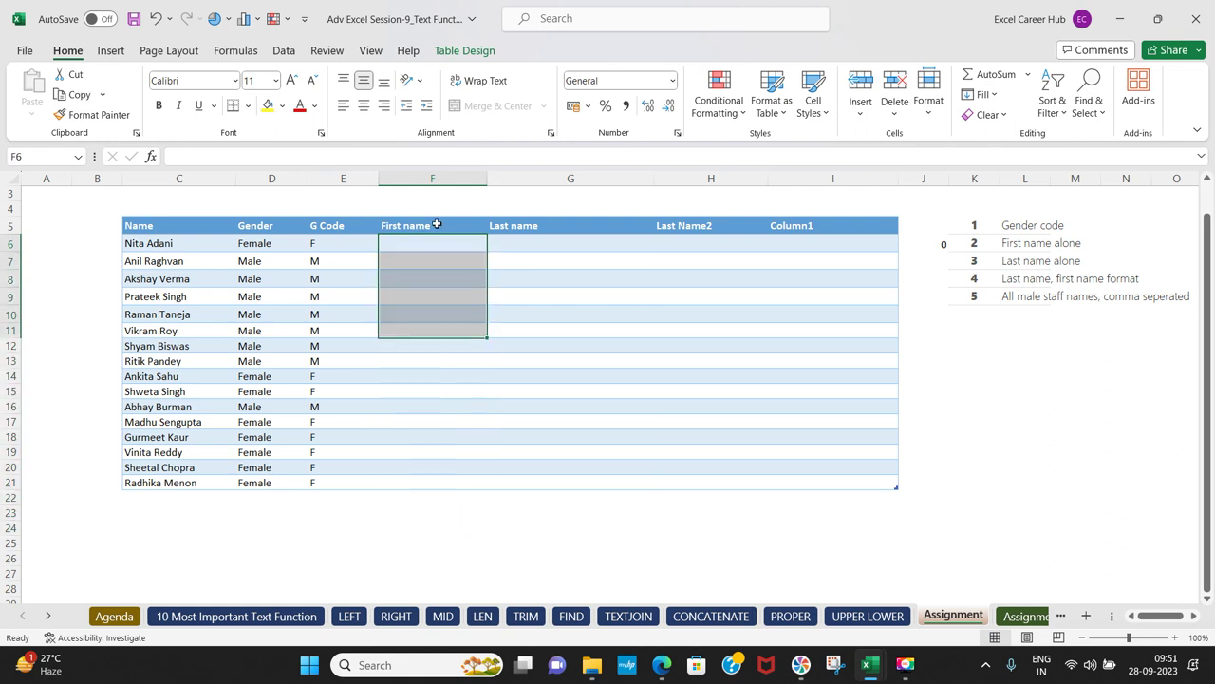
Enter =LEFT(C6,4) in F6 so First name shows each name's first four letters
left_click(404, 243)
type("=")
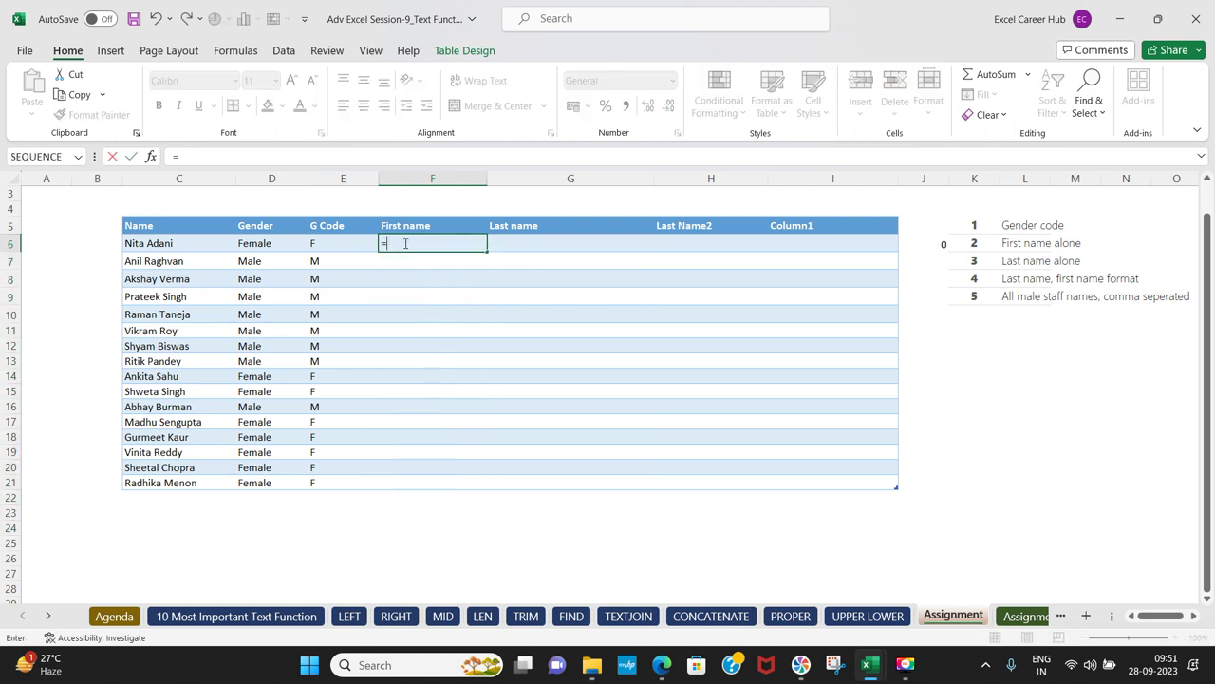
type("lef")
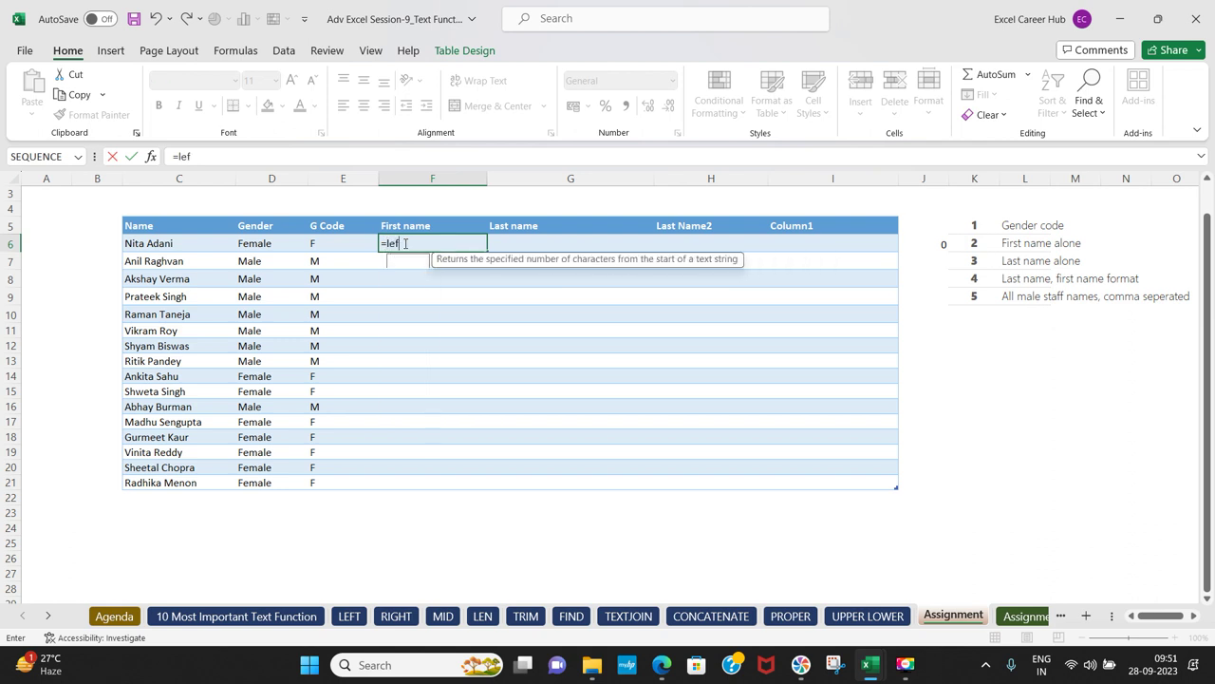
type("t")
key("Tab")
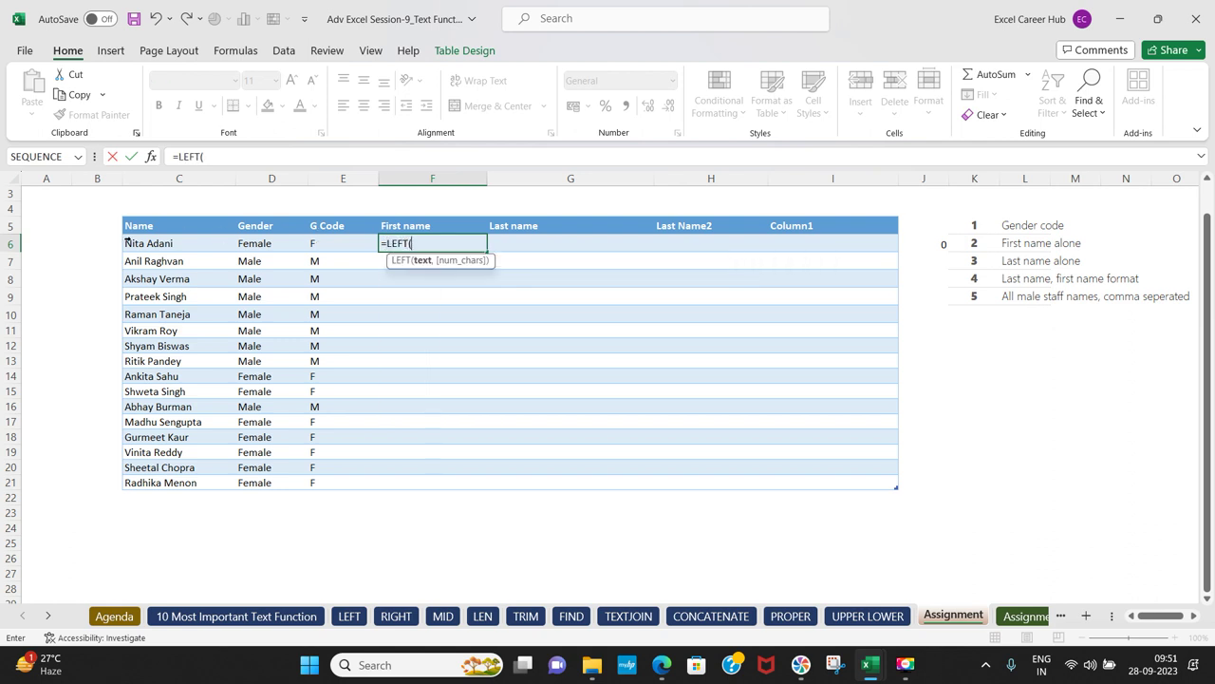
left_click(168, 244)
type(",")
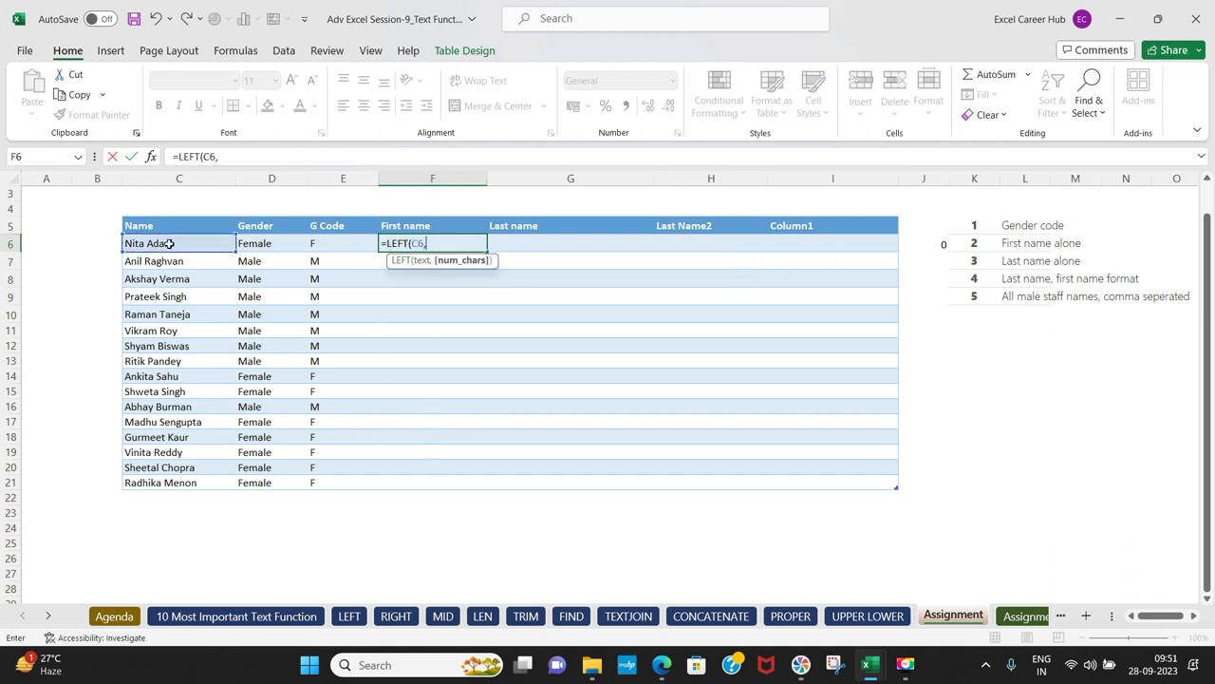
type("4")
key("Return")
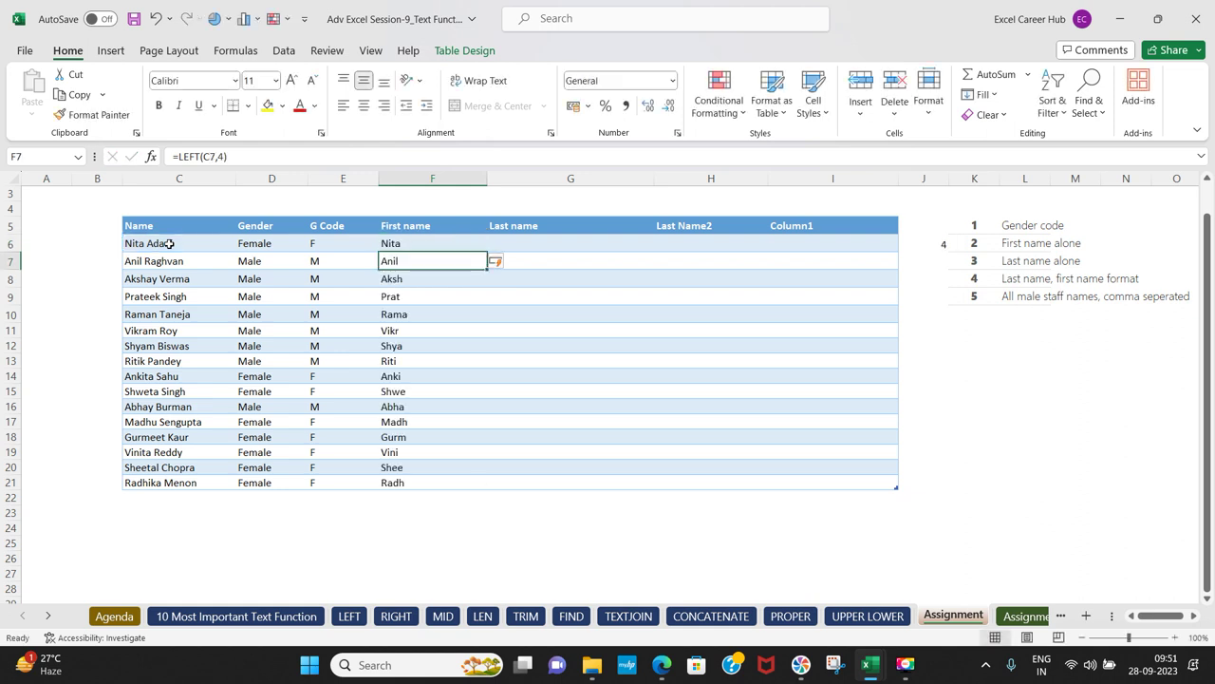
left_click(402, 279)
left_click(407, 297)
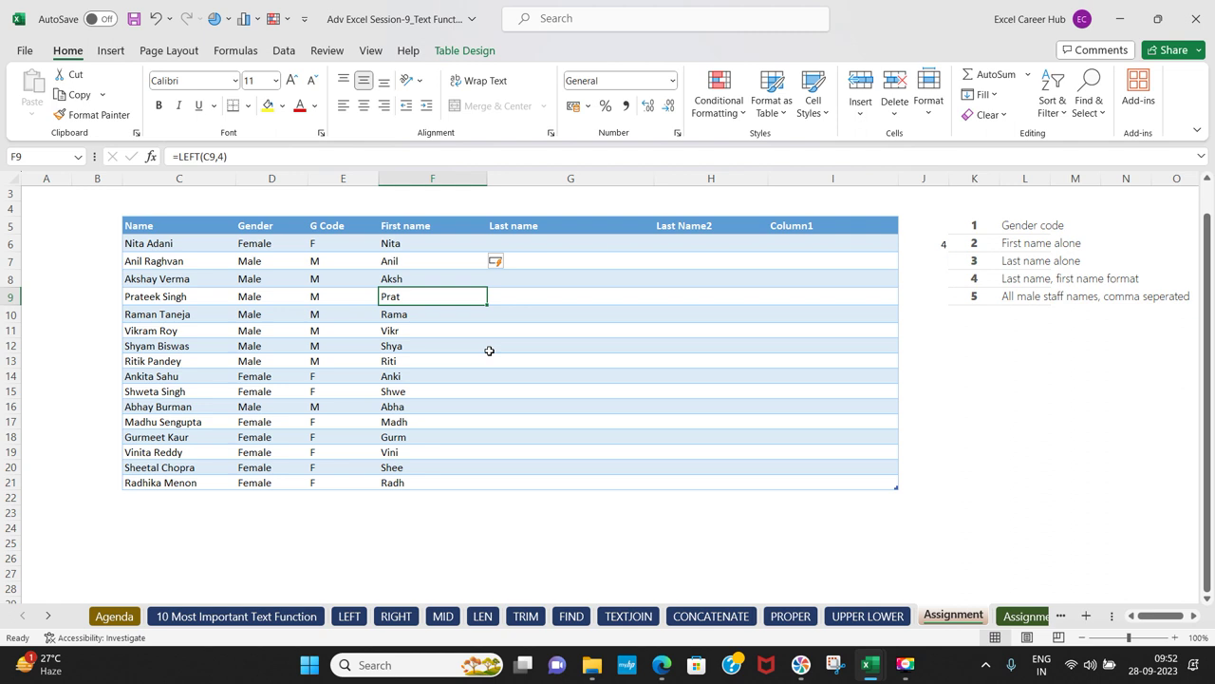
left_click(521, 243)
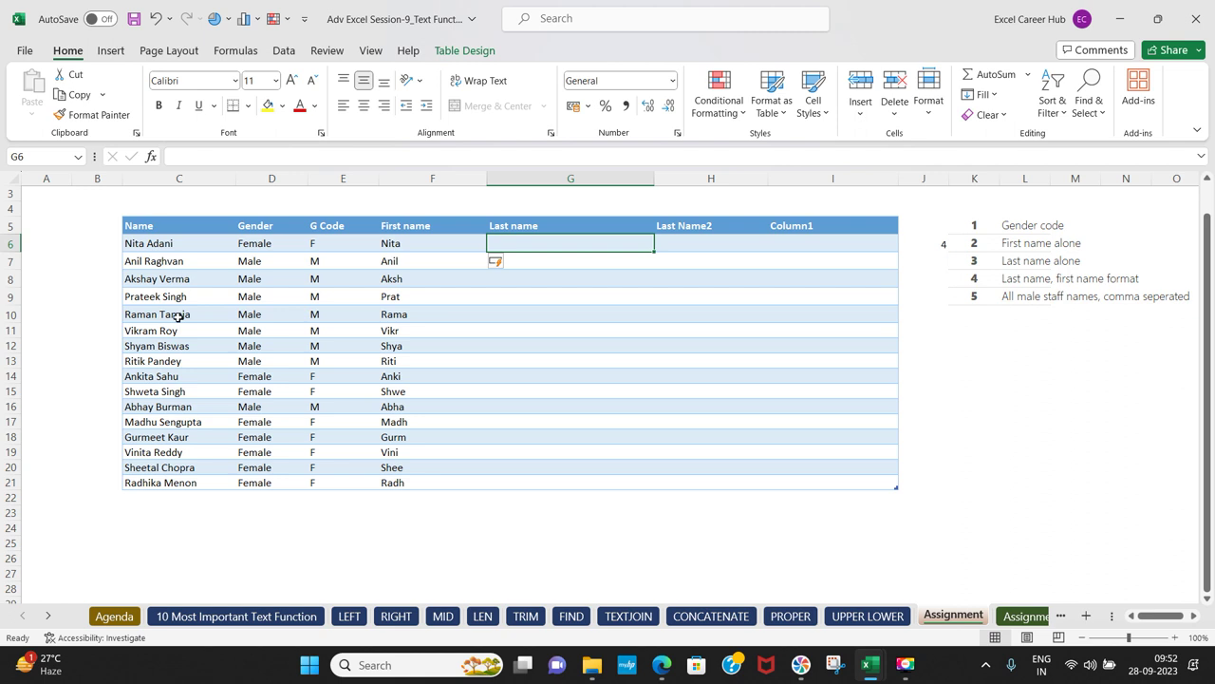
Insert =FIND(" ",C6) in G6 via Function Arguments, filling the Last name column
type("=")
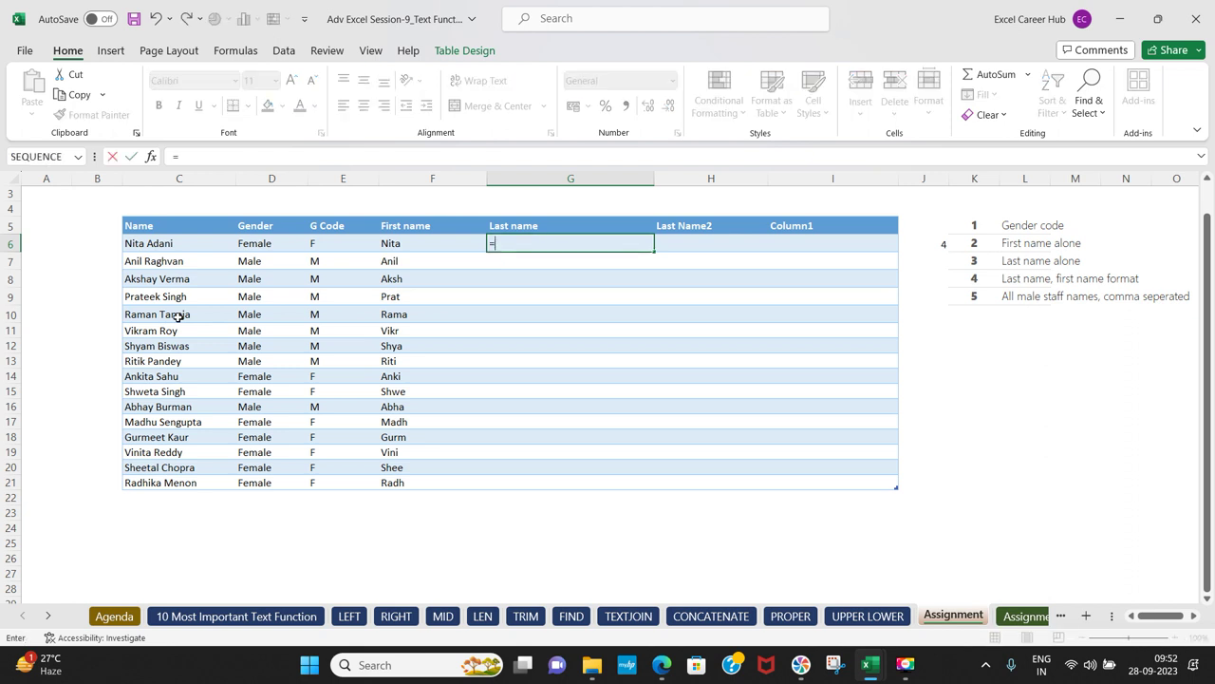
type("FIN")
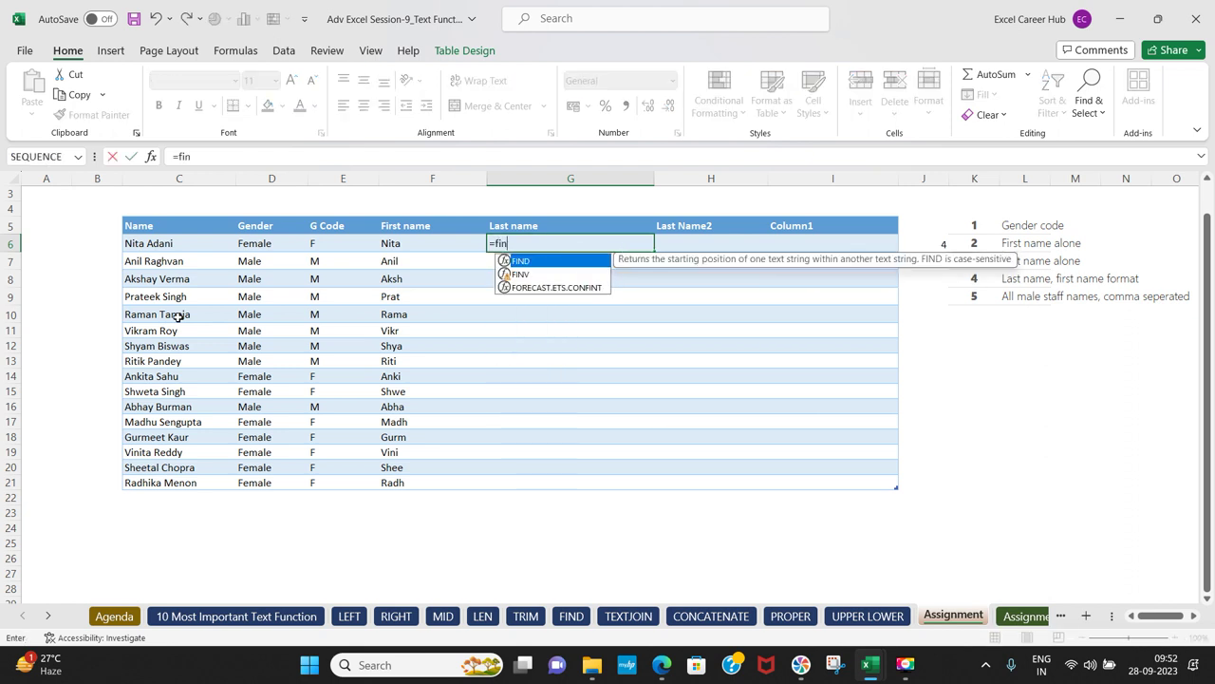
type("D(")
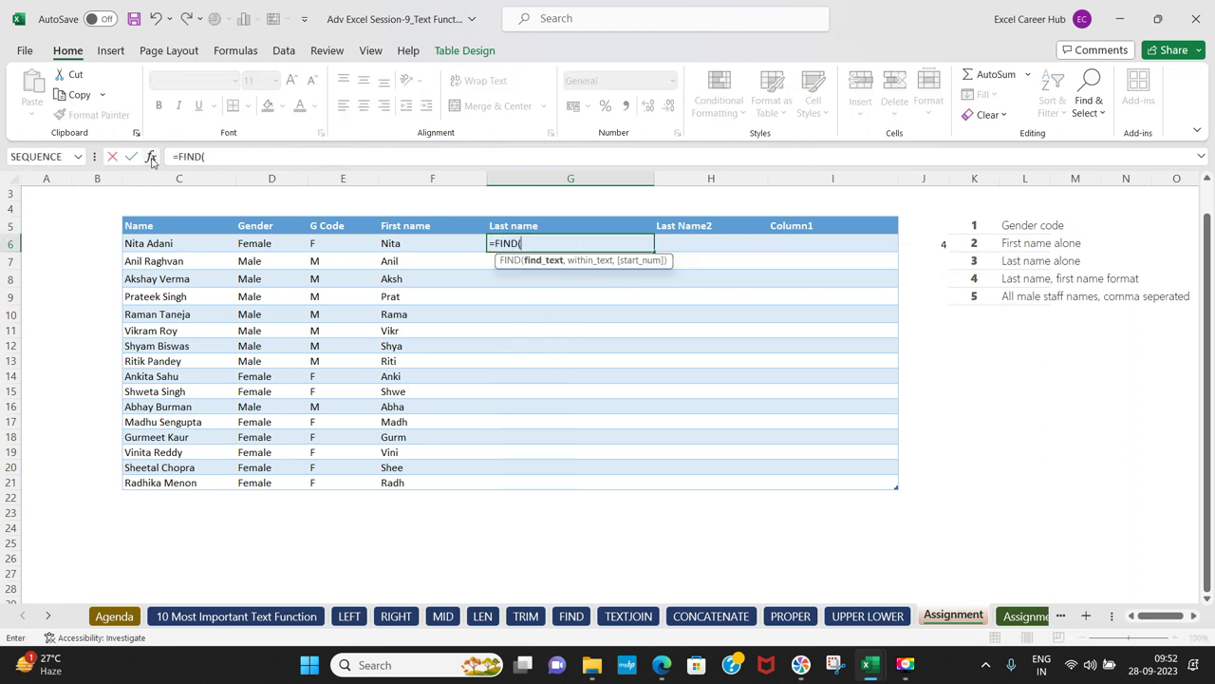
left_click(151, 156)
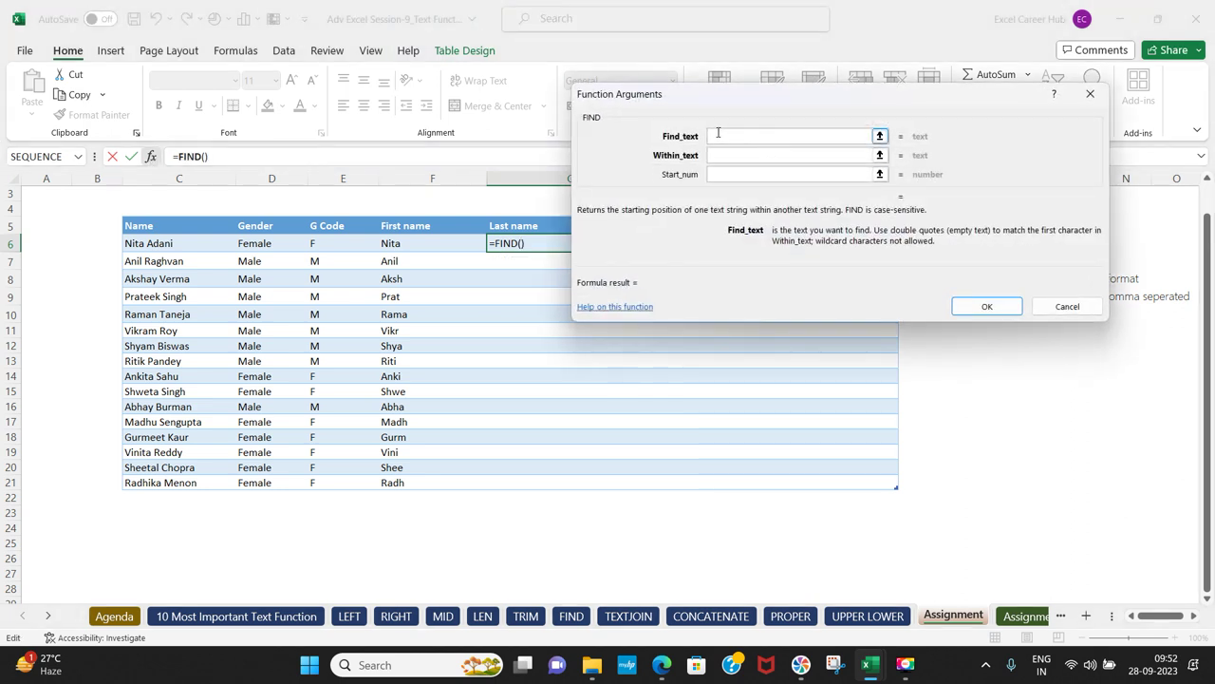
type("\" \"")
left_click(729, 154)
left_click(729, 154)
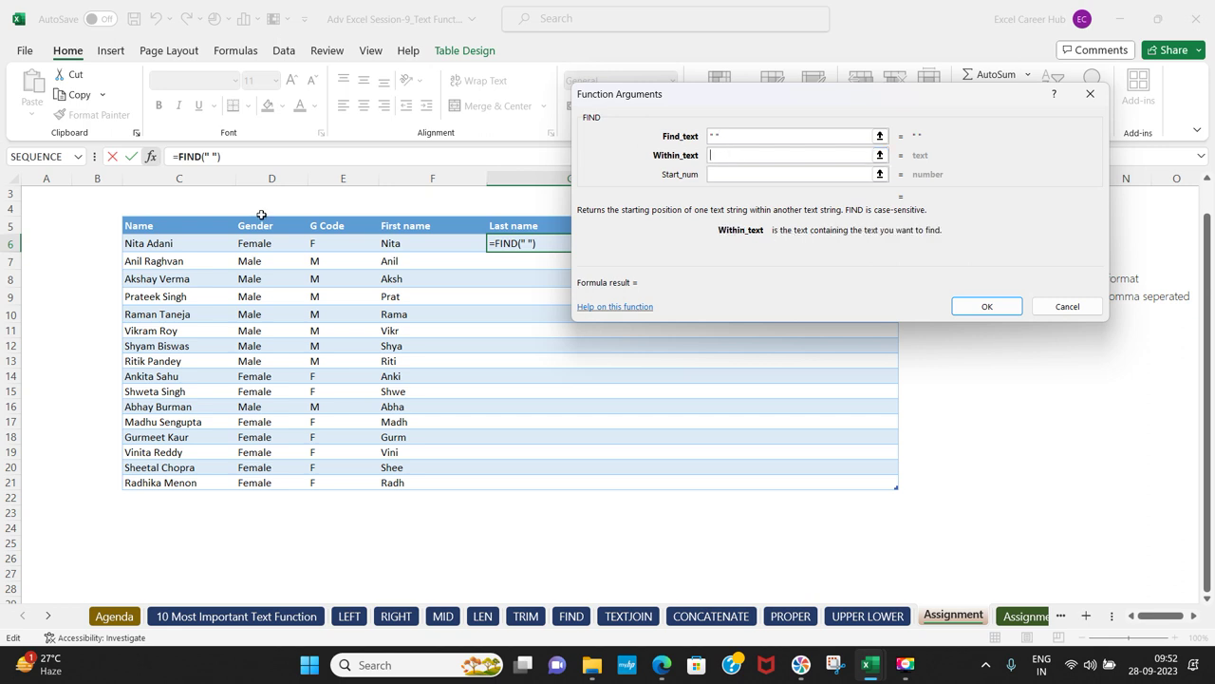
left_click(164, 243)
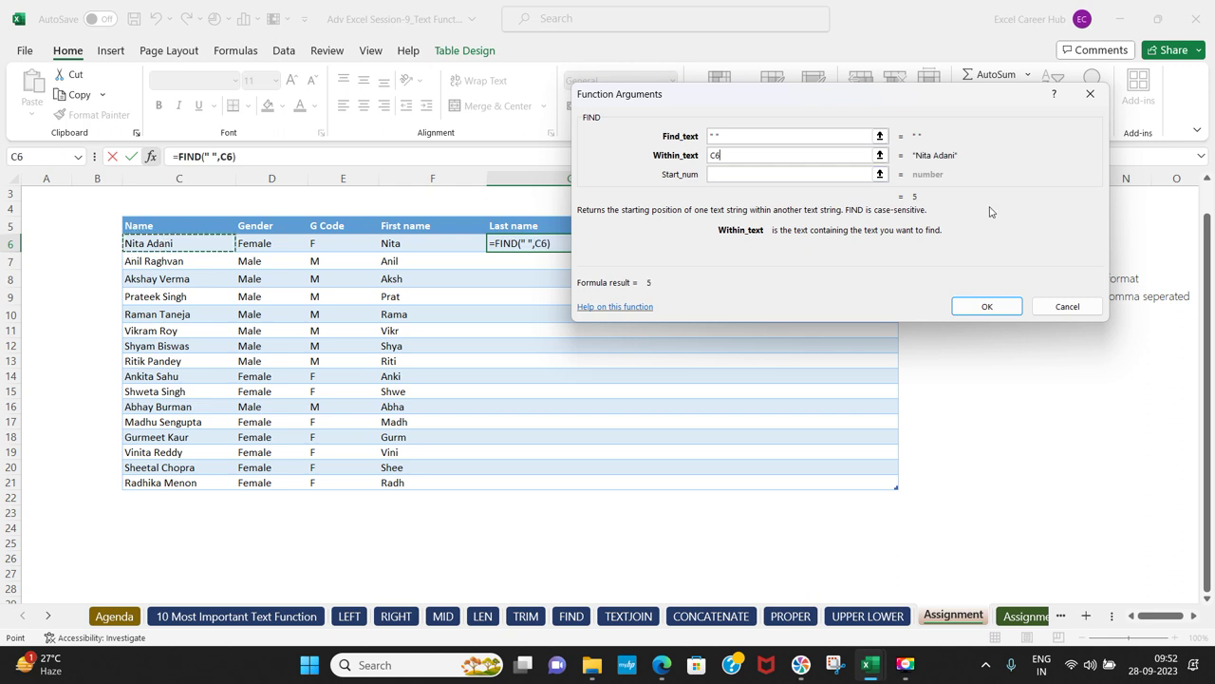
left_click(1009, 304)
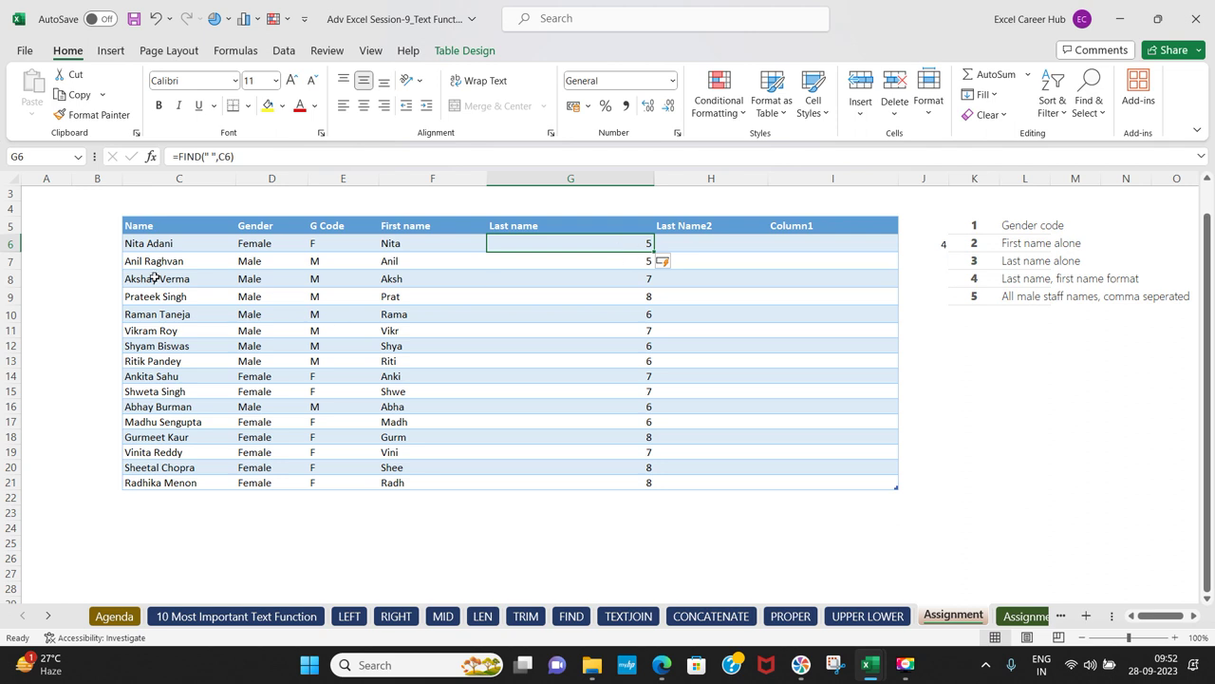
left_click(629, 278)
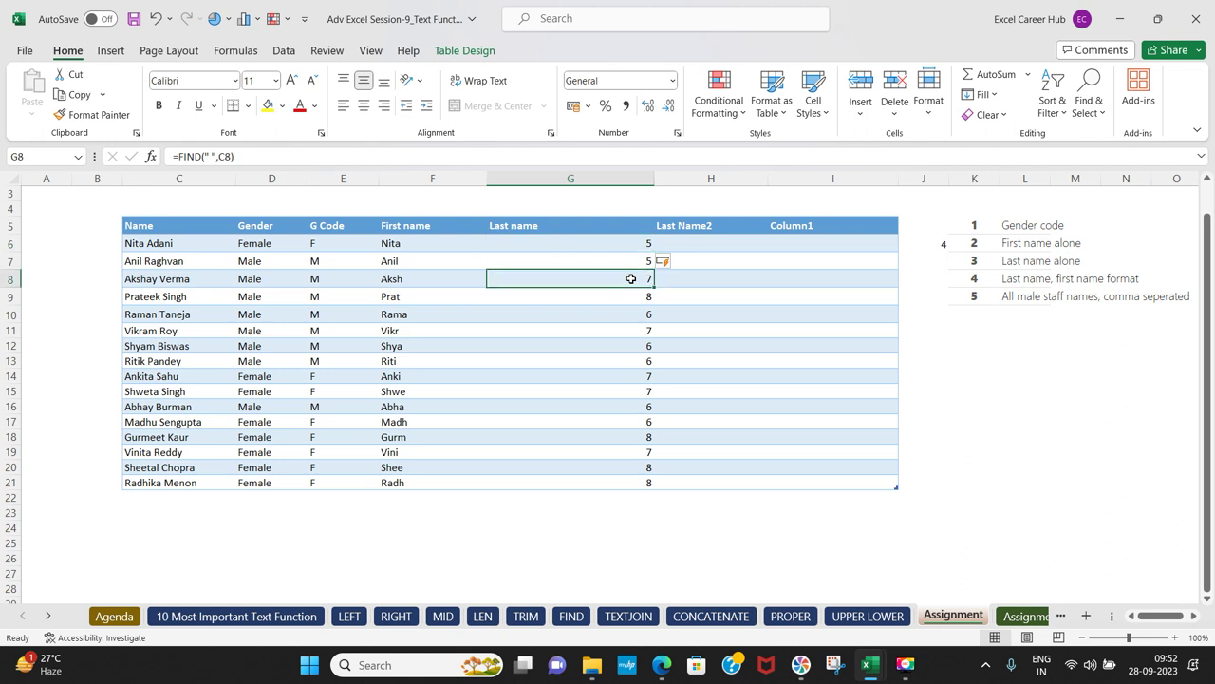
Append -1 to the G6 formula so Last name shows 4, 4, 6, 7…
left_click(629, 246)
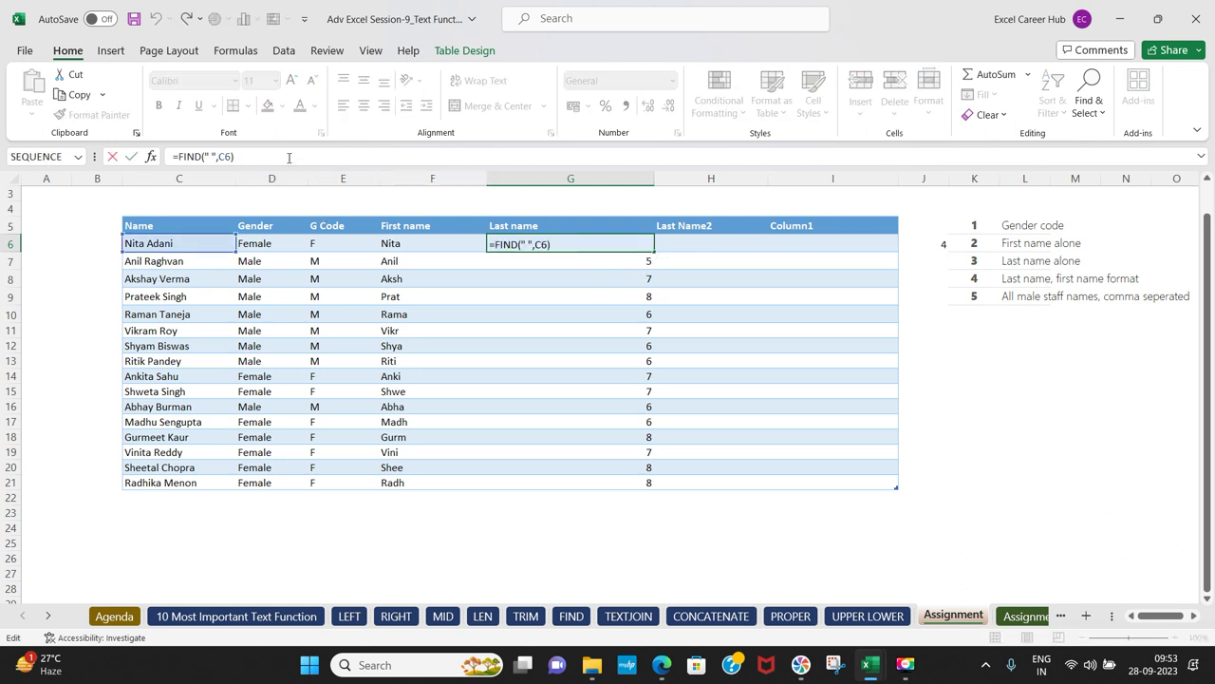
type("-1")
key("Return")
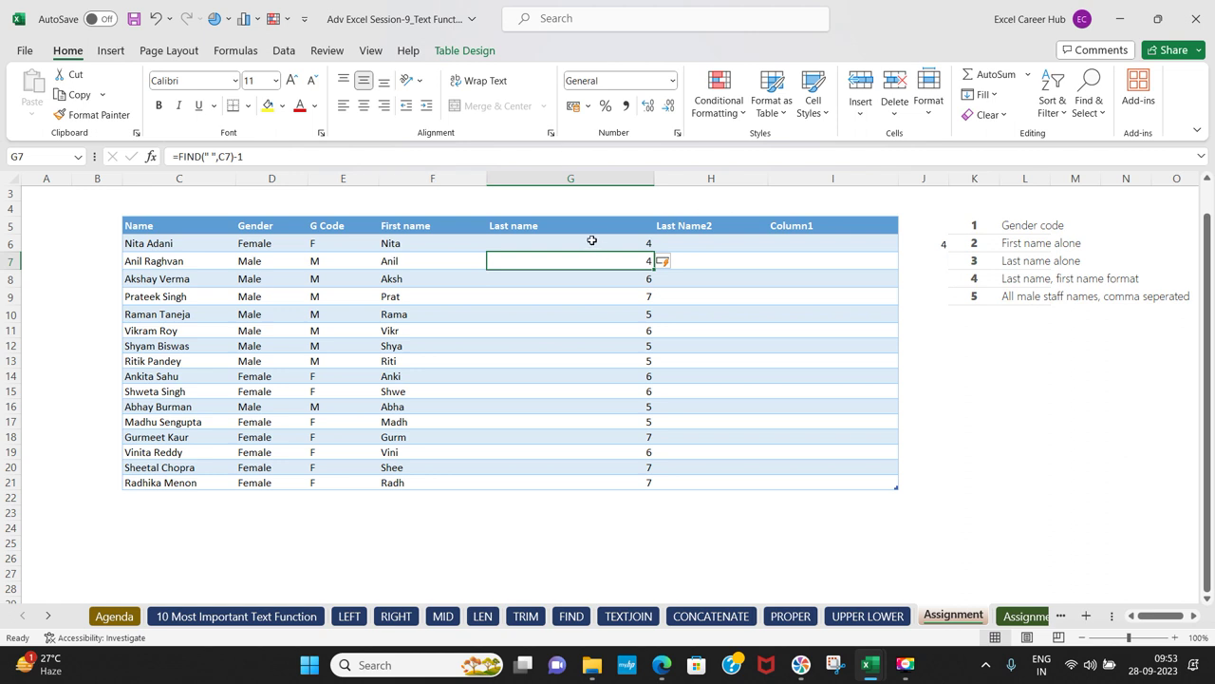
left_click_drag(595, 245, 599, 393)
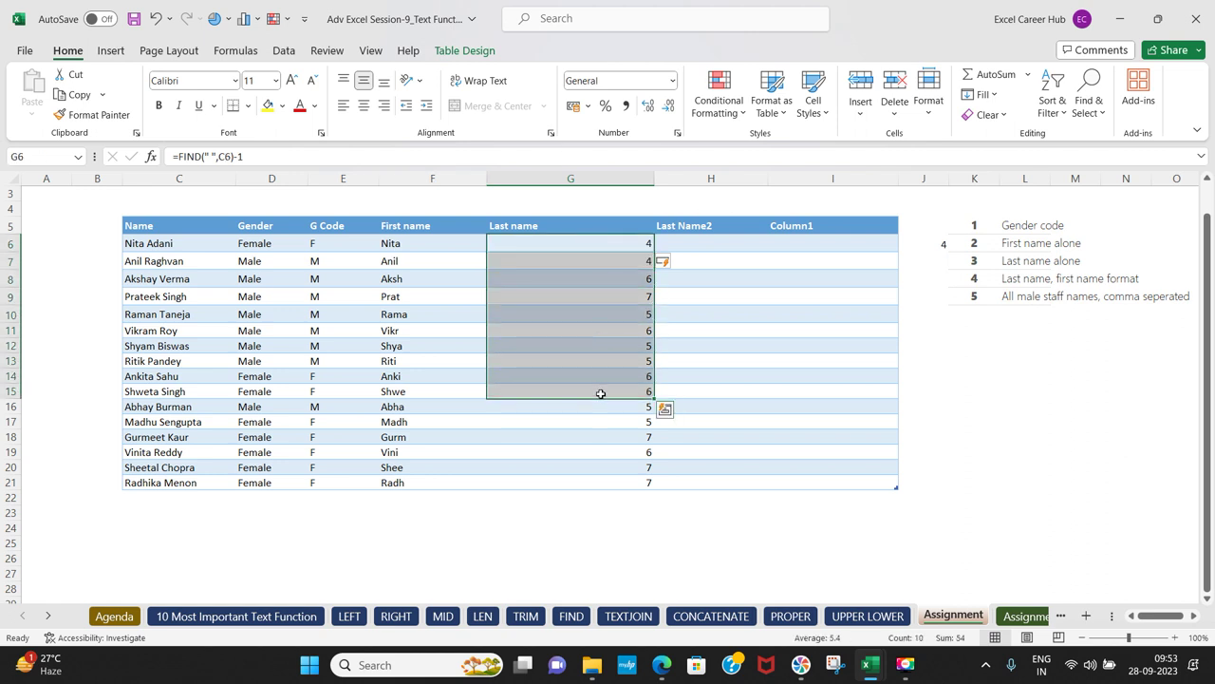
left_click(633, 296)
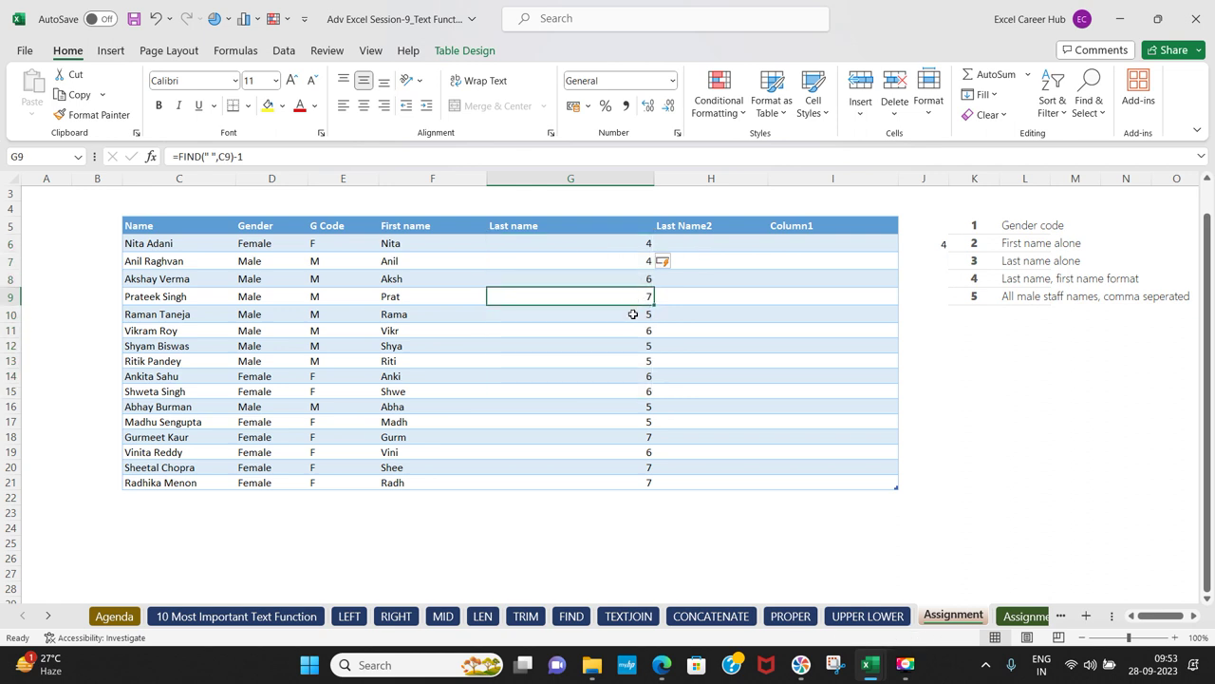
left_click(634, 314)
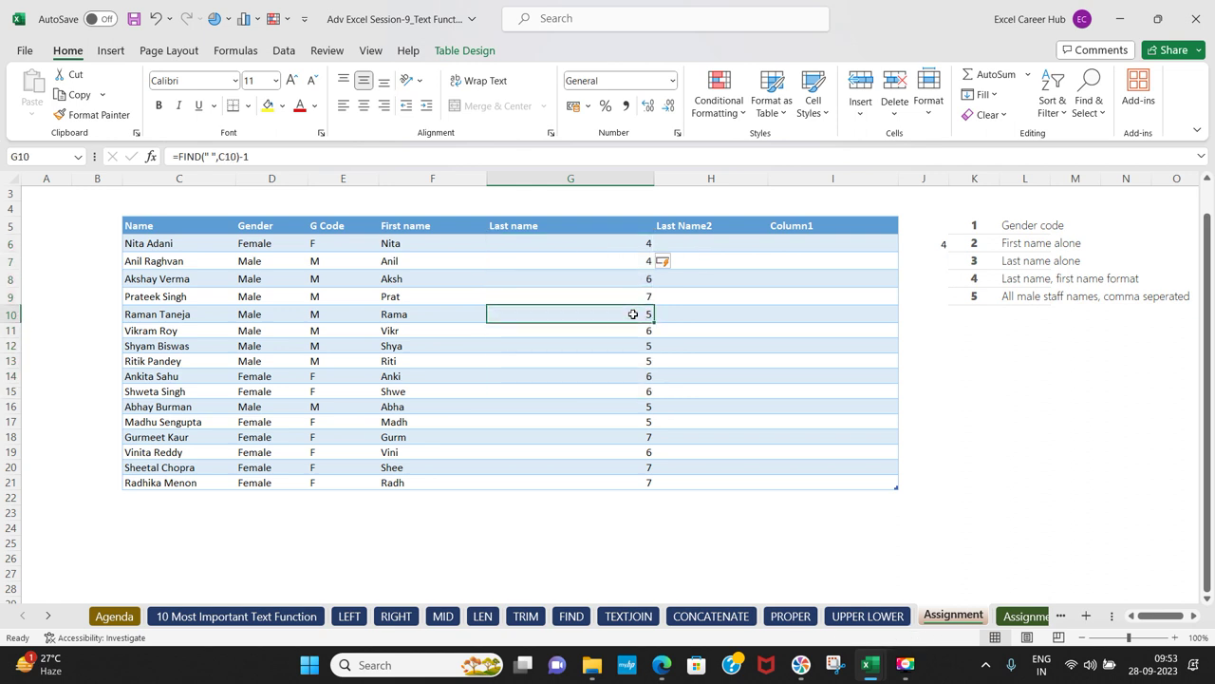
left_click(411, 244)
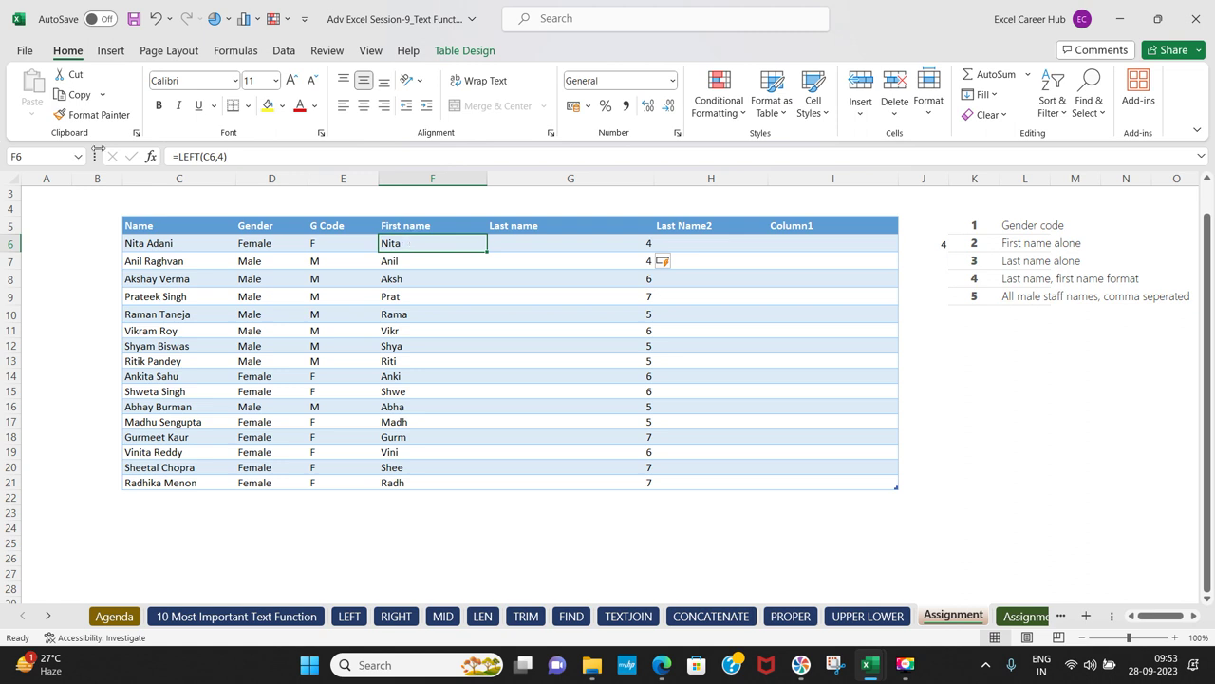
Change F6 to =LEFT(C6,FIND(" ",C6)-1) so First name shows full first names
left_click(150, 158)
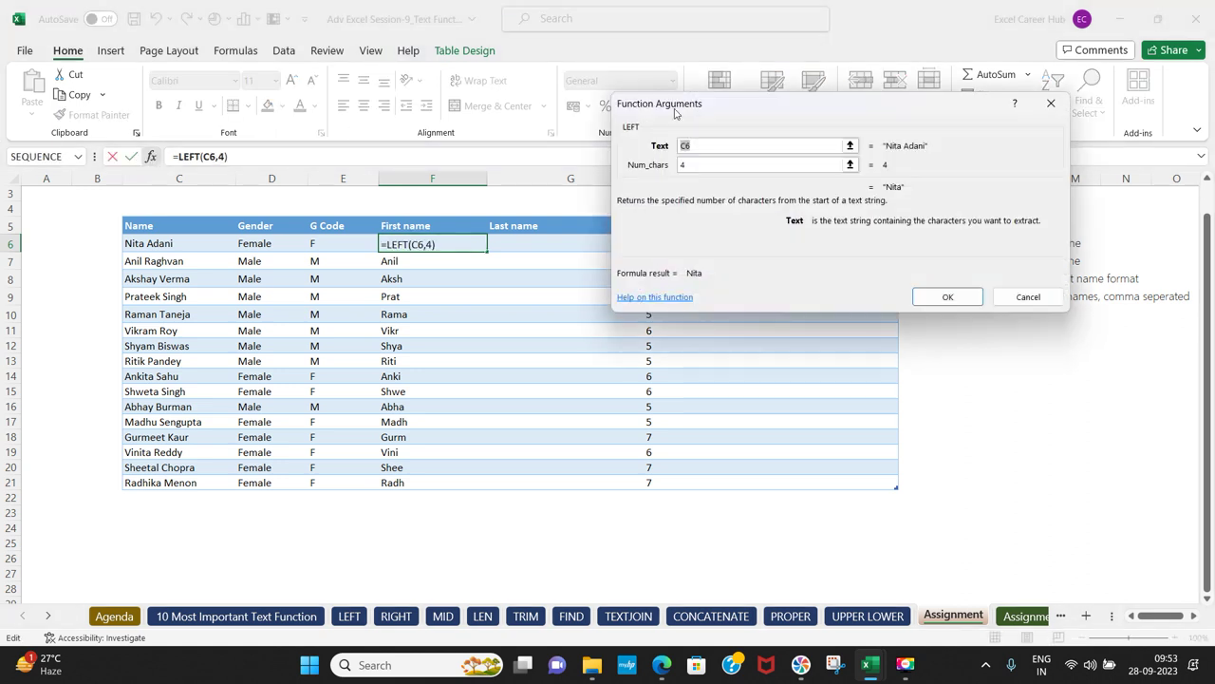
left_click_drag(826, 106, 930, 96)
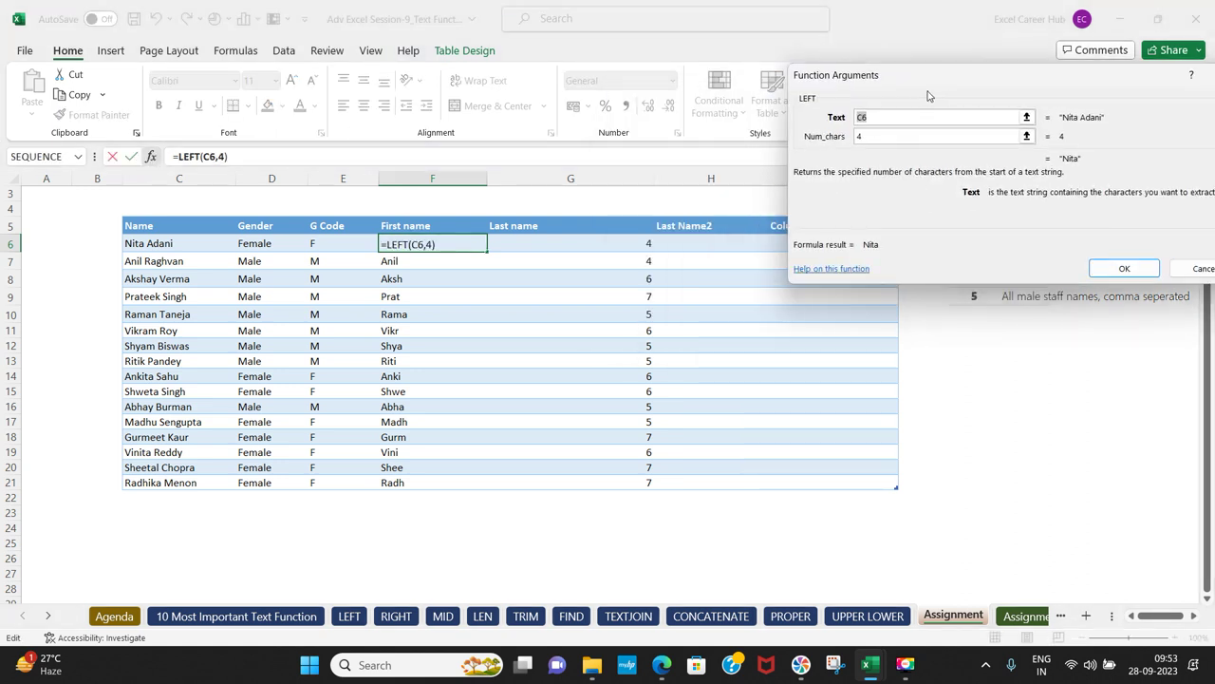
left_click(868, 135)
key("BackSpace")
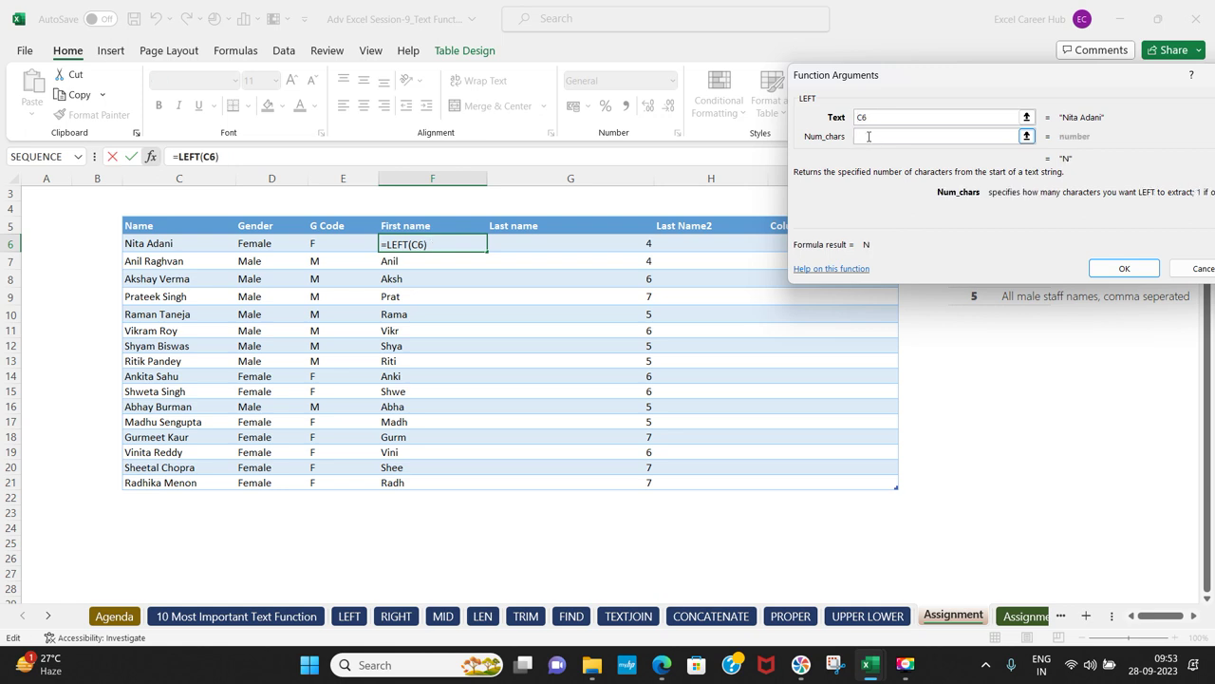
type("find")
type("(\"")
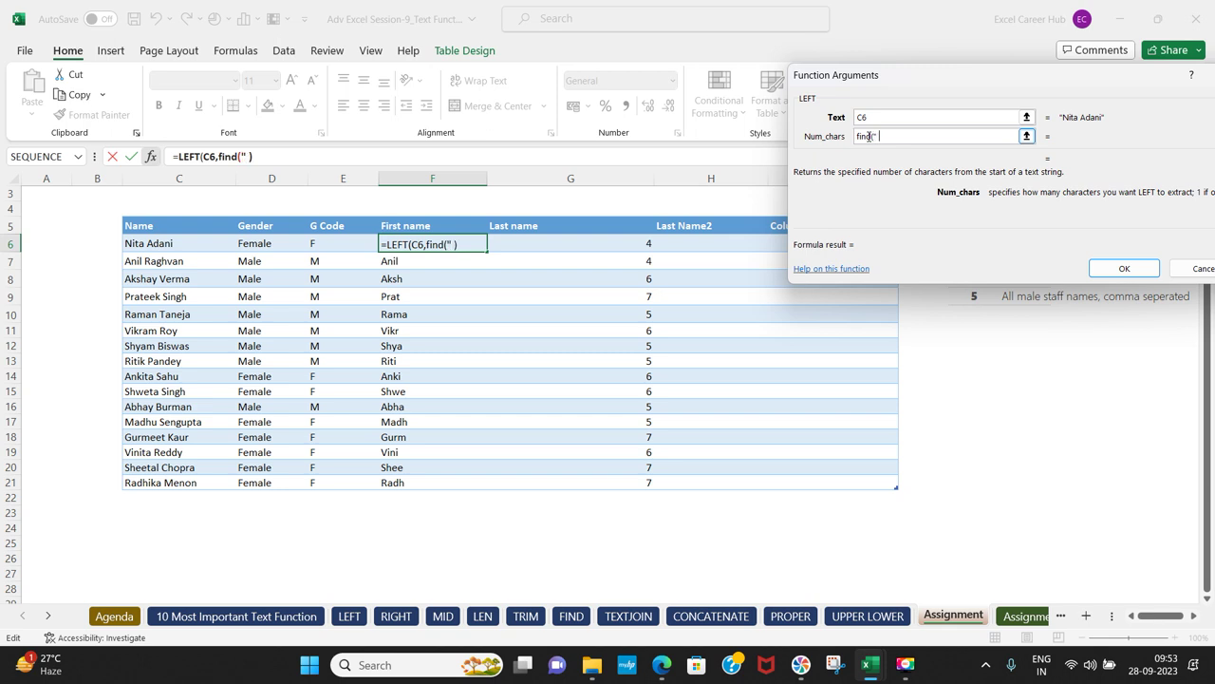
type(" \"")
type(",")
left_click(154, 245)
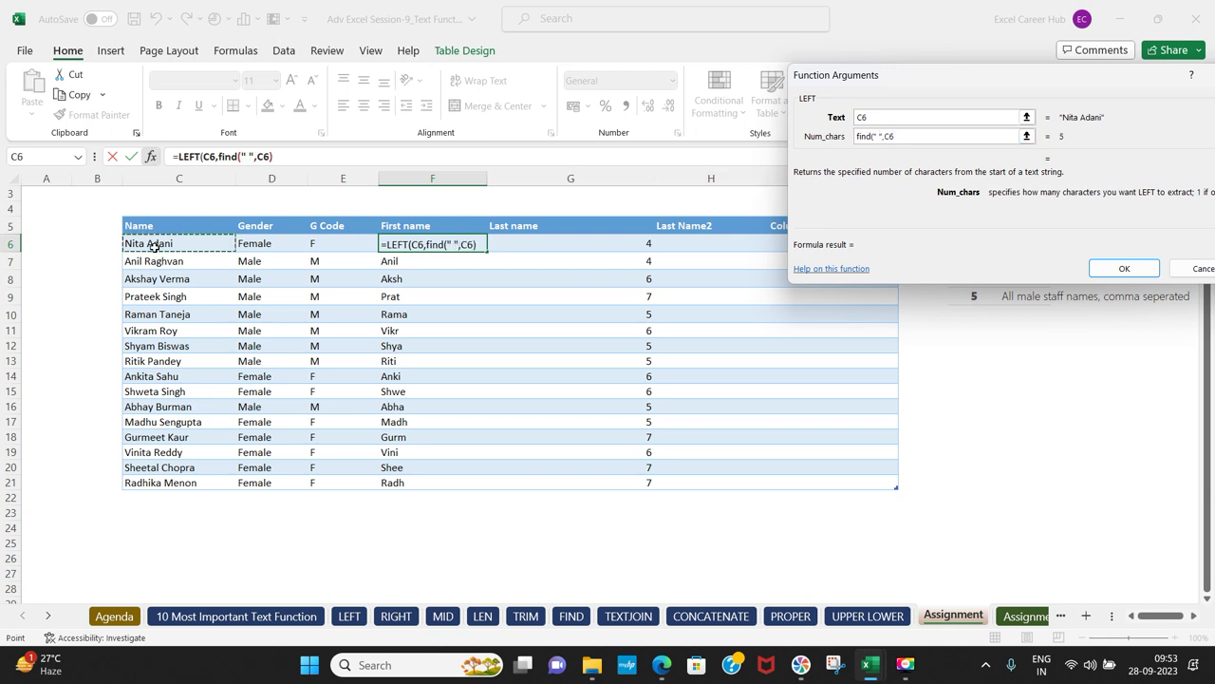
type(")")
type("-1")
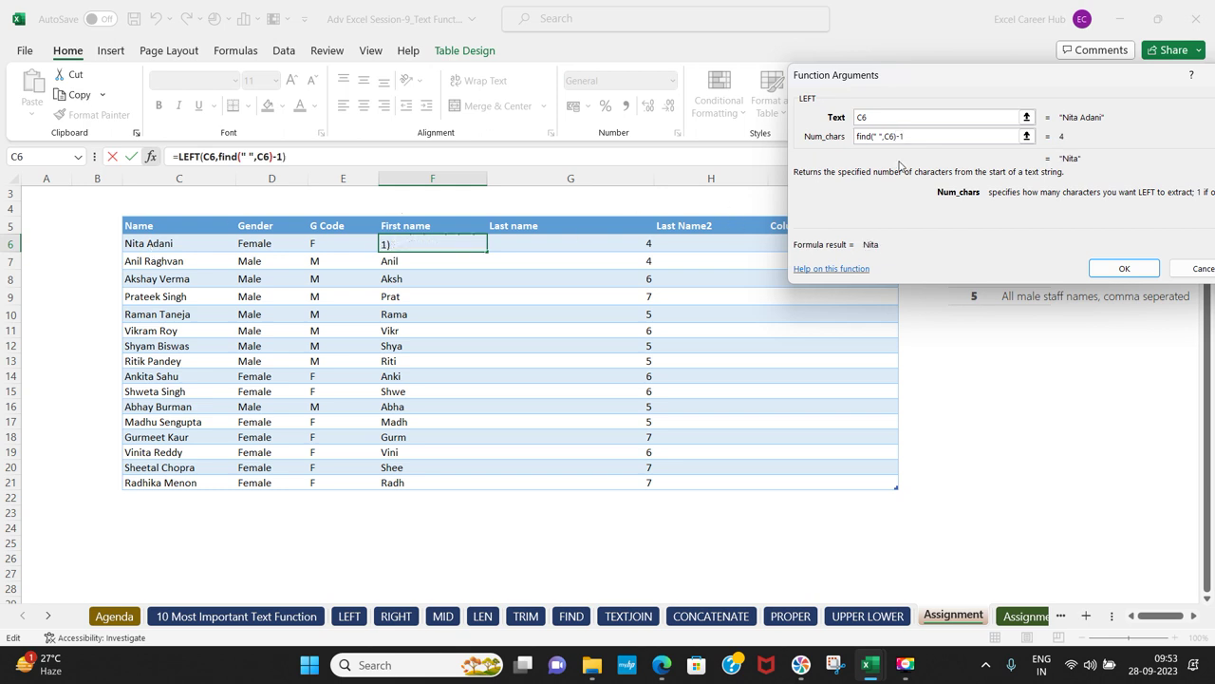
left_click(1112, 275)
left_click(1111, 275)
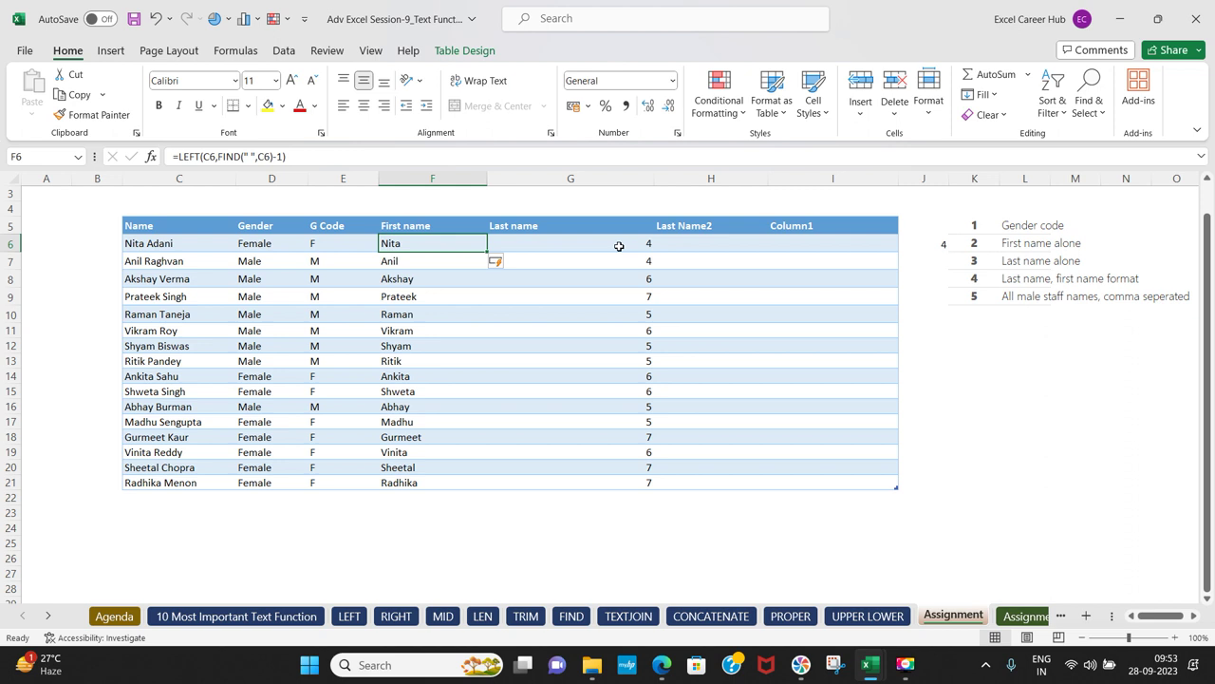
left_click(334, 244)
left_click_drag(426, 240, 631, 481)
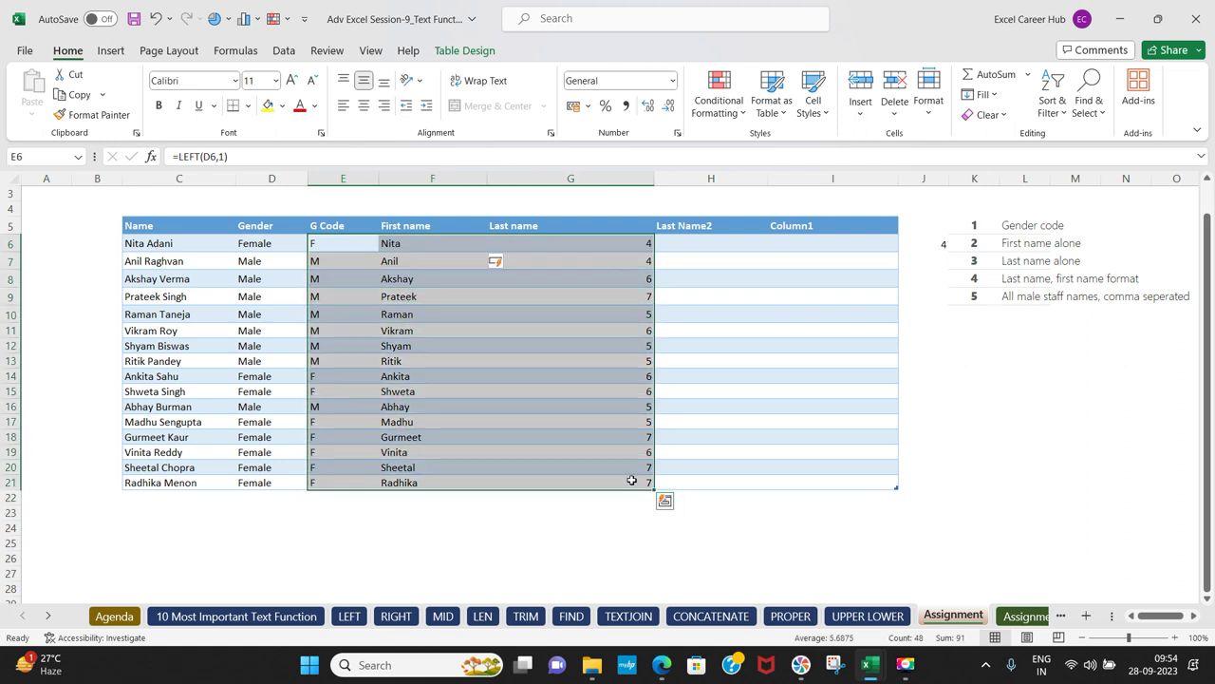
Clear the computed columns, enter F in E6 and Flash Fill G Code with Ctrl+E
key("Delete")
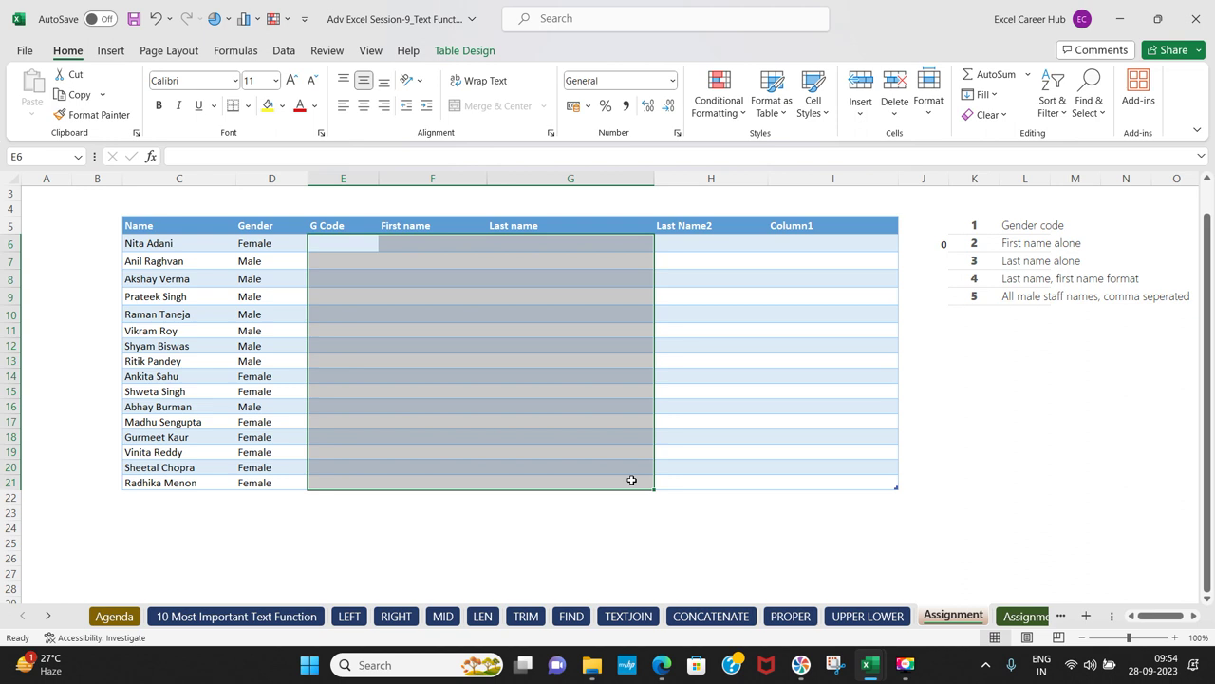
left_click(992, 95)
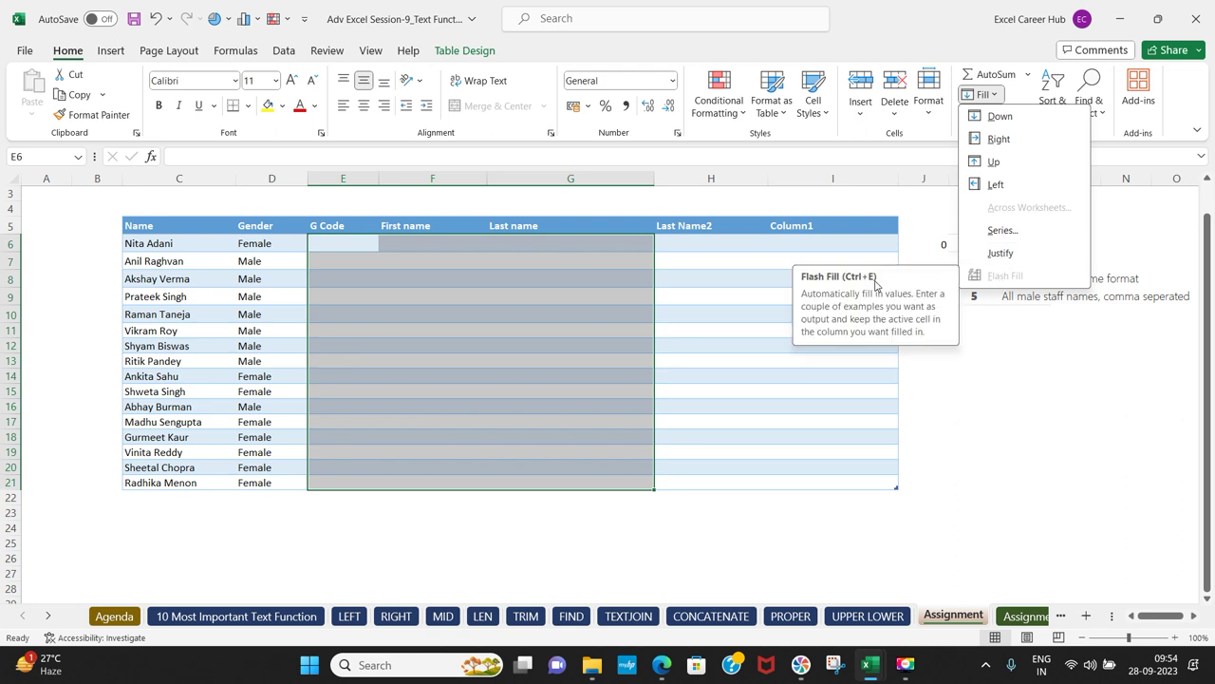
left_click(344, 244)
left_click(345, 244)
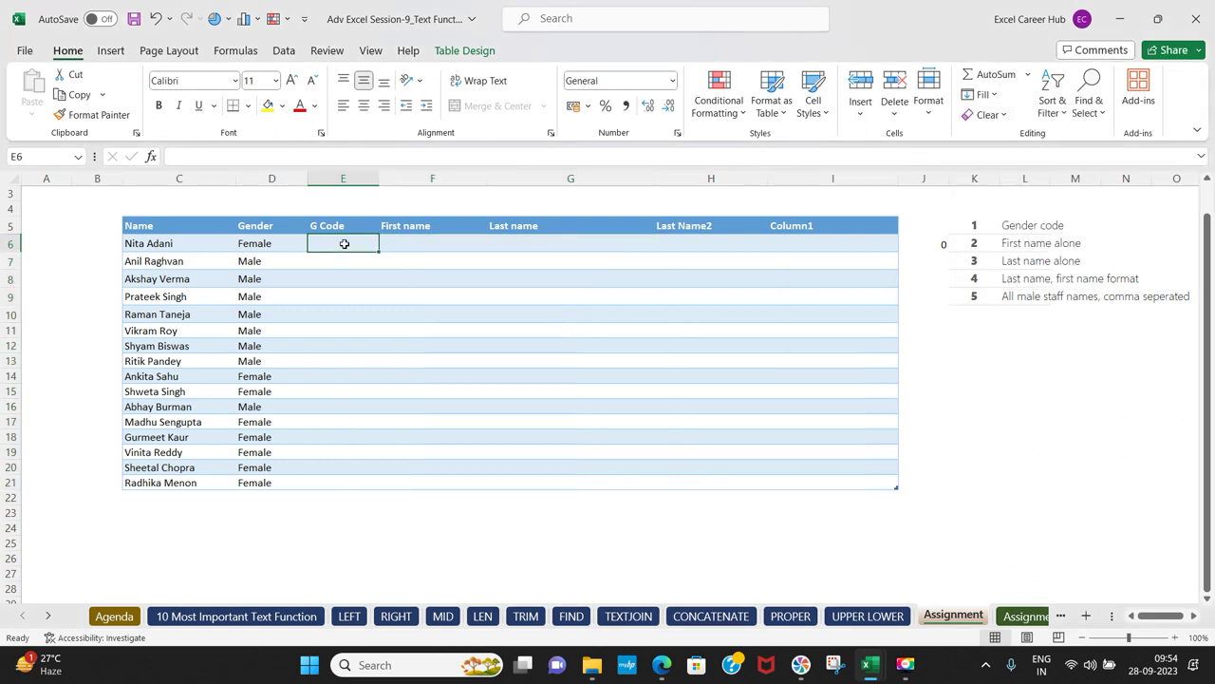
type("F")
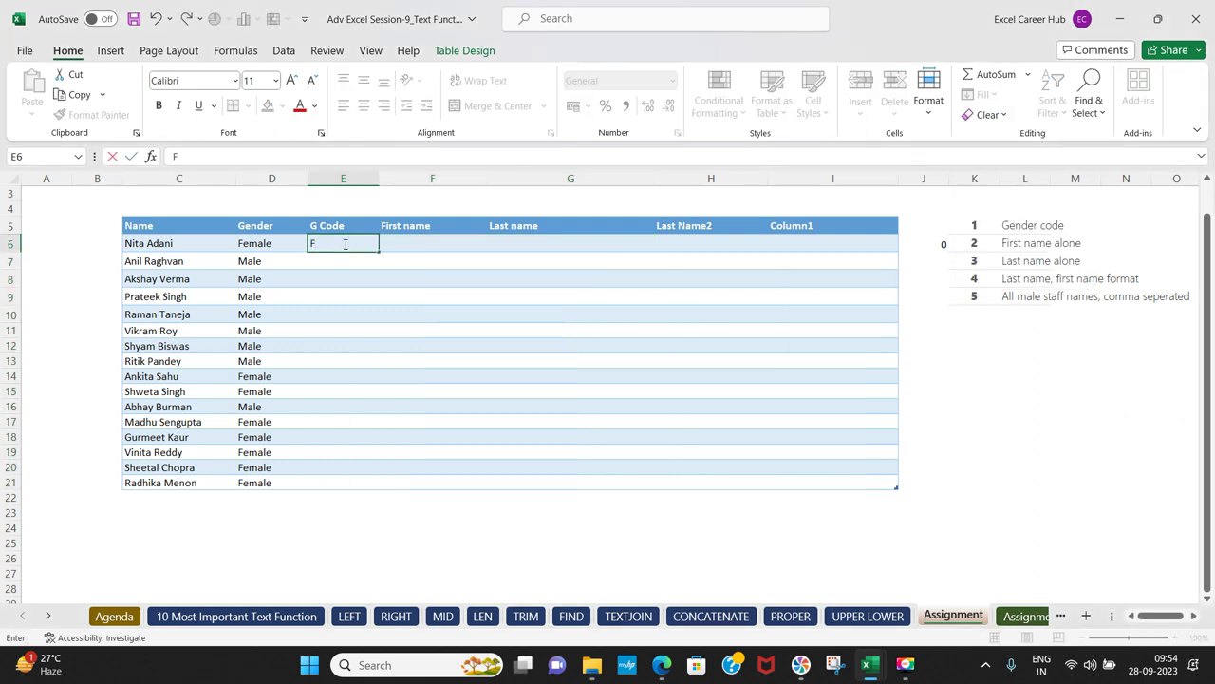
key("Return")
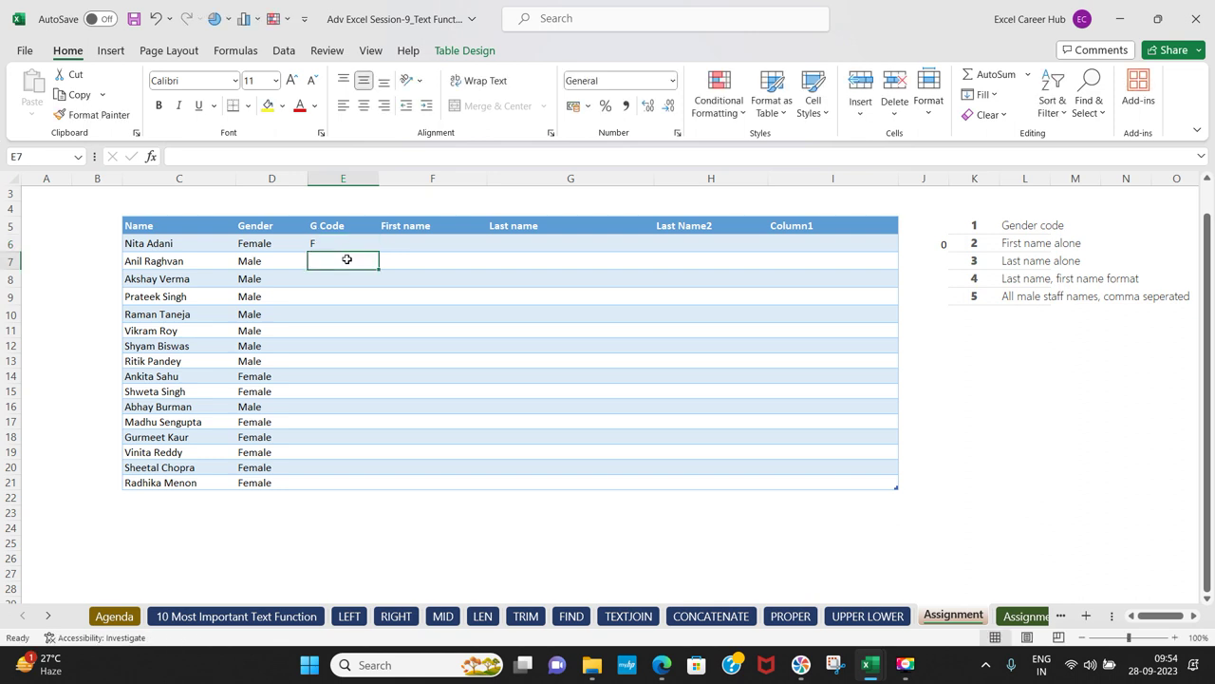
left_click(334, 245)
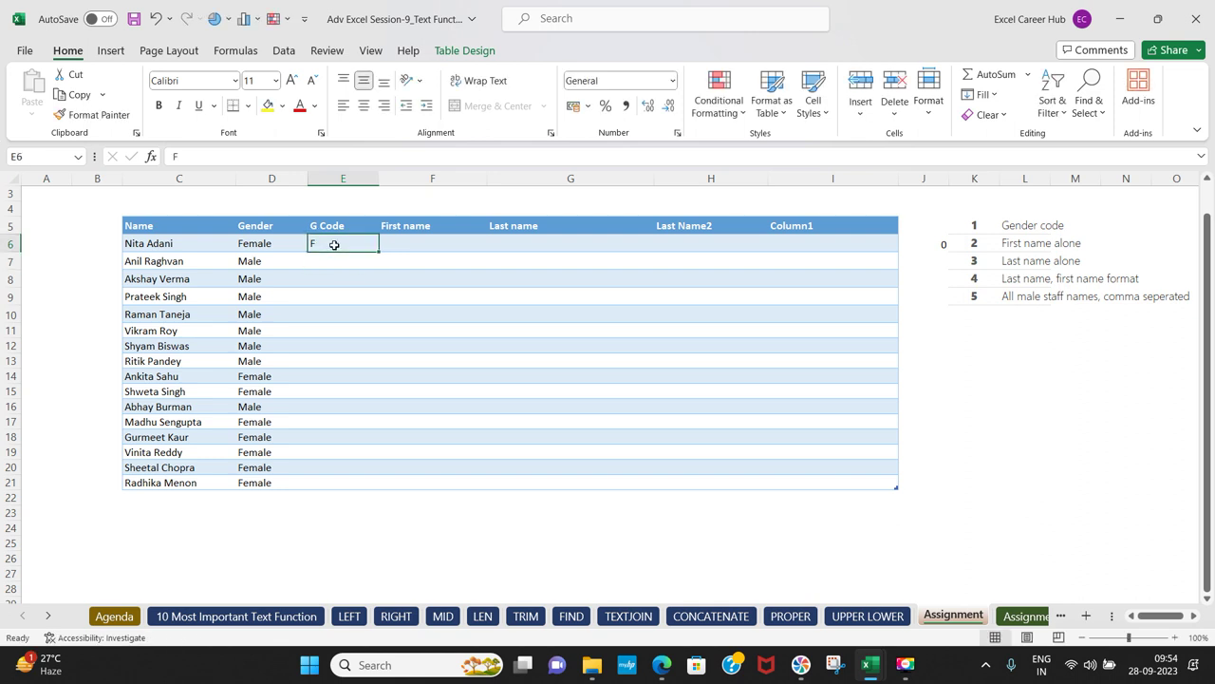
key("ctrl+e")
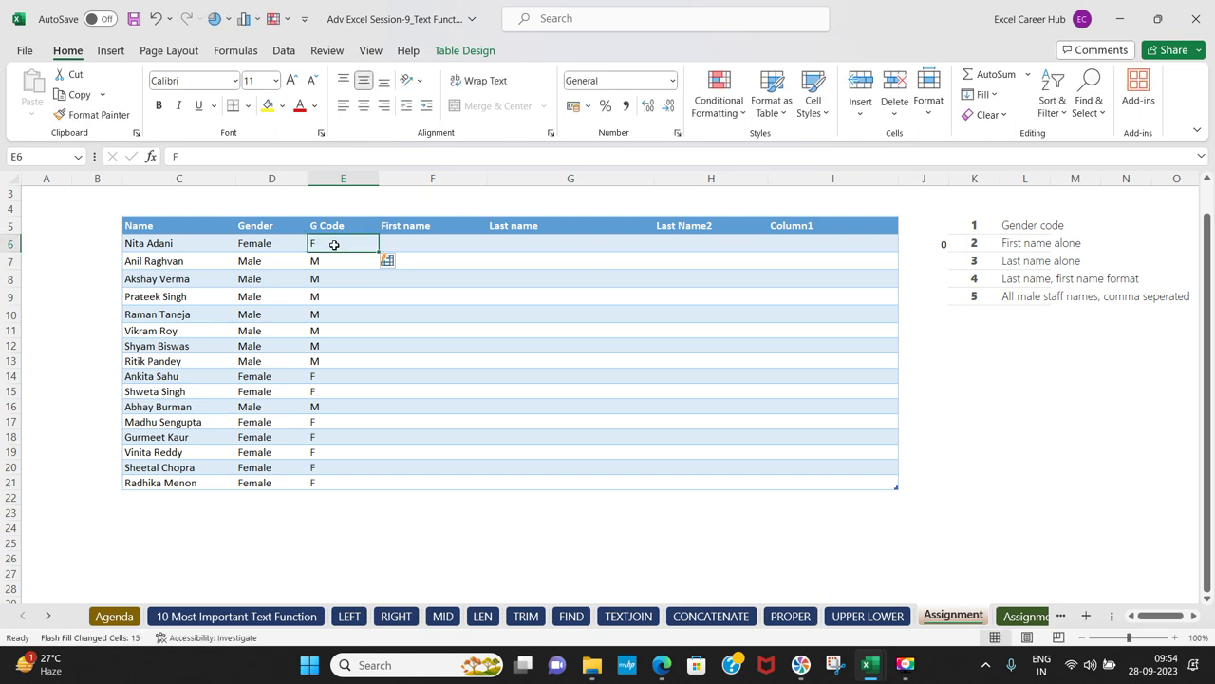
Type the first person's first name in F6 and Flash Fill the First name column
left_click(416, 242)
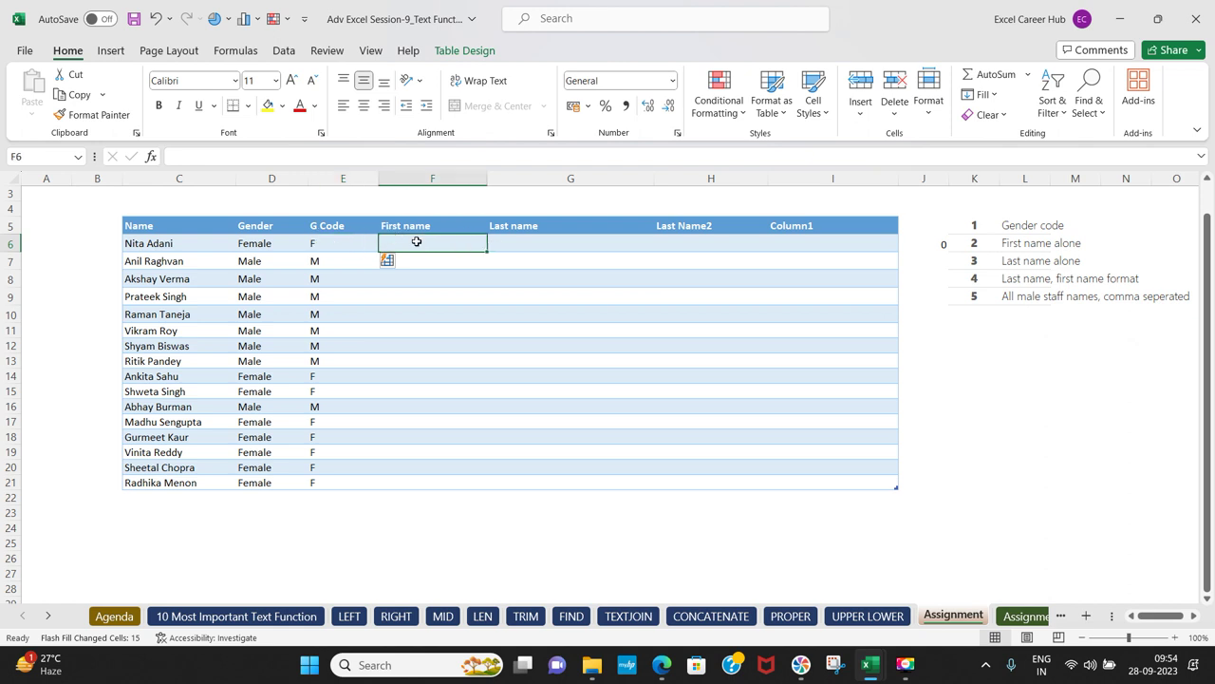
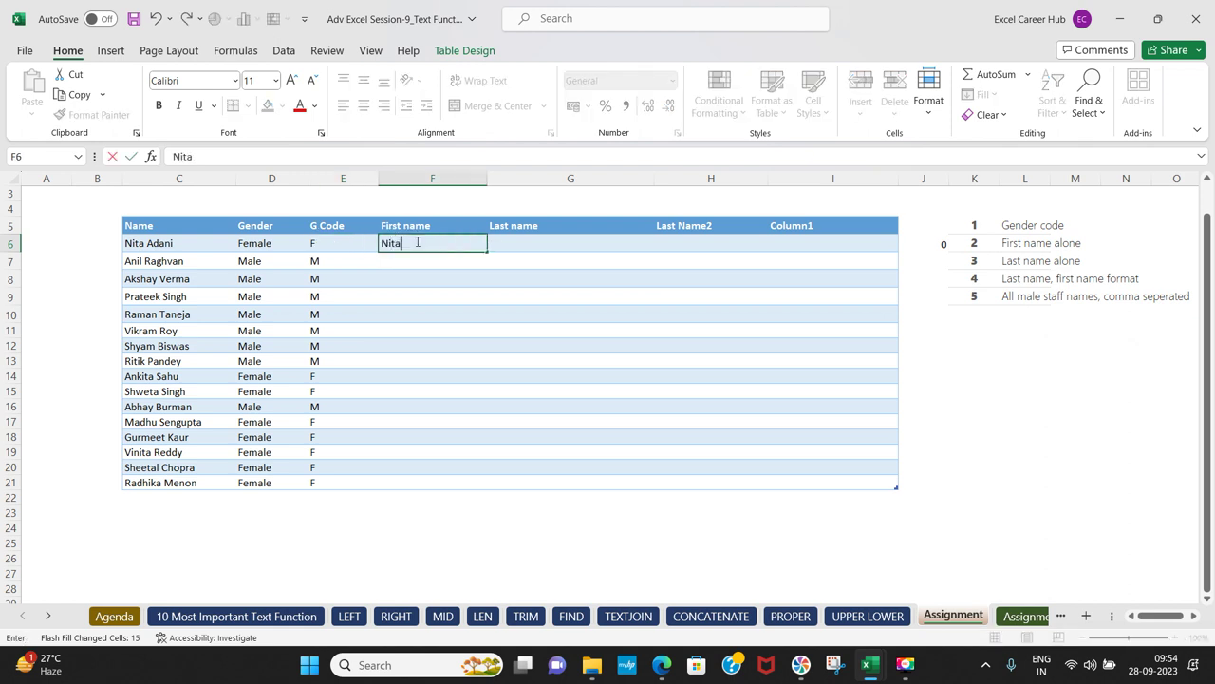
key("Return")
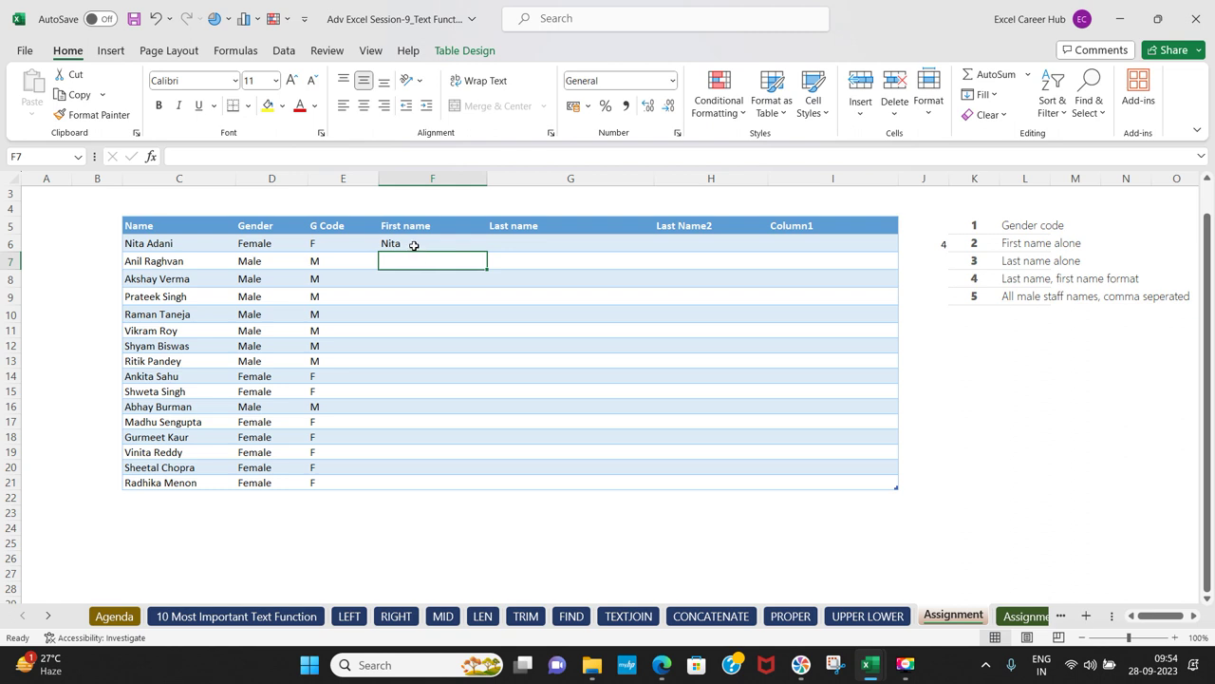
left_click(414, 245)
key("ctrl+e")
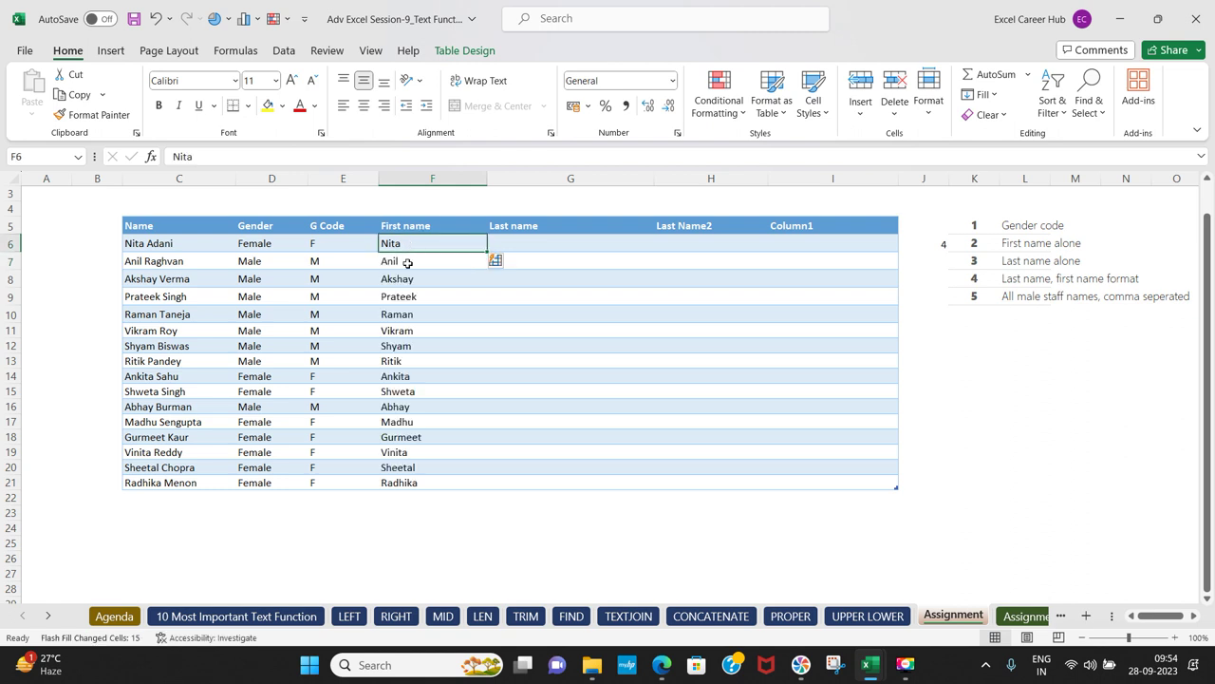
Type the first person's surname in G6 and Flash Fill the Last name column
left_click(513, 246)
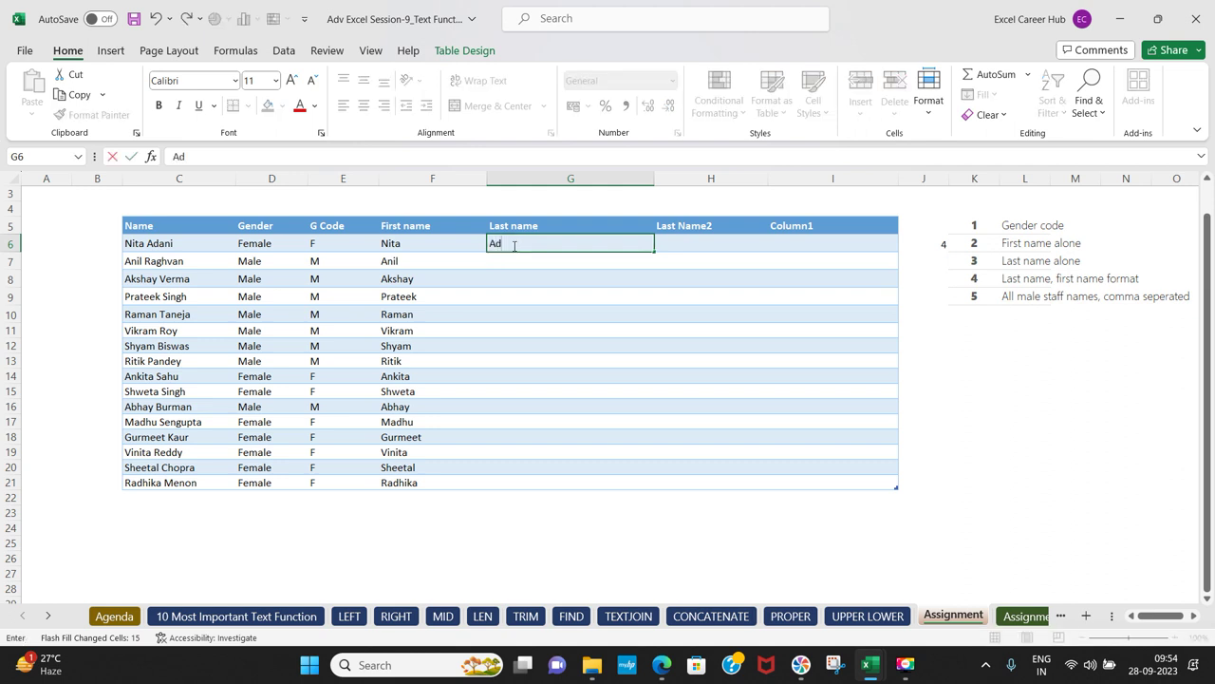
key("Return")
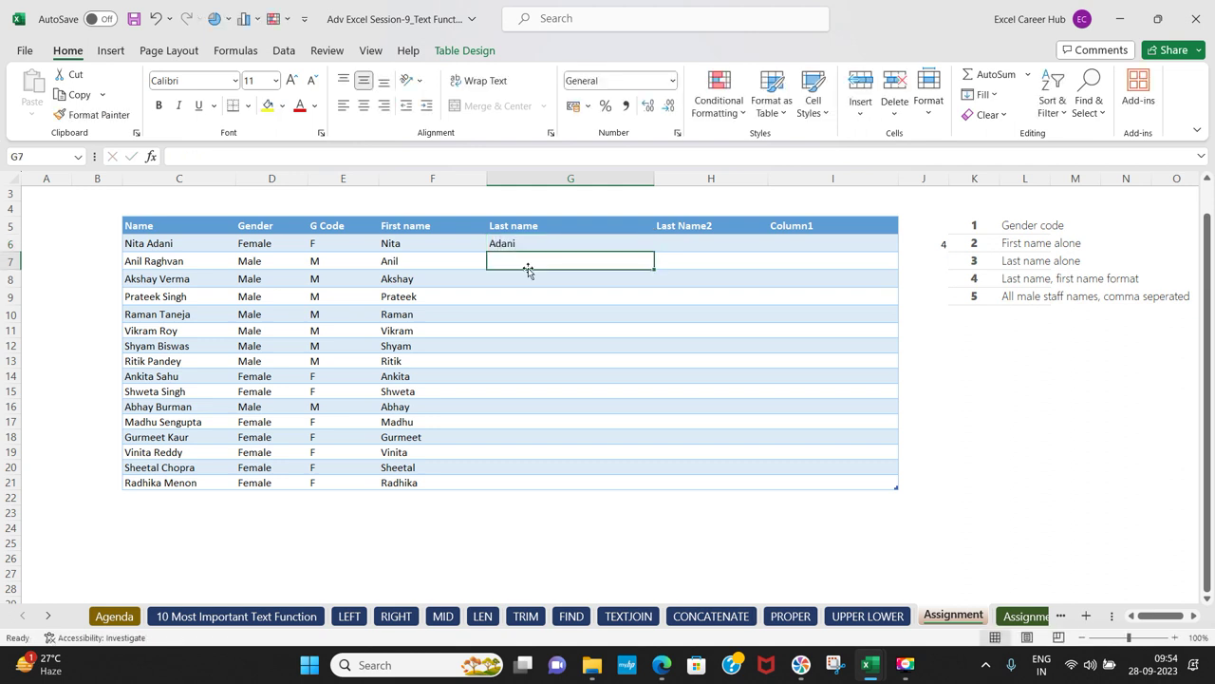
left_click(529, 242)
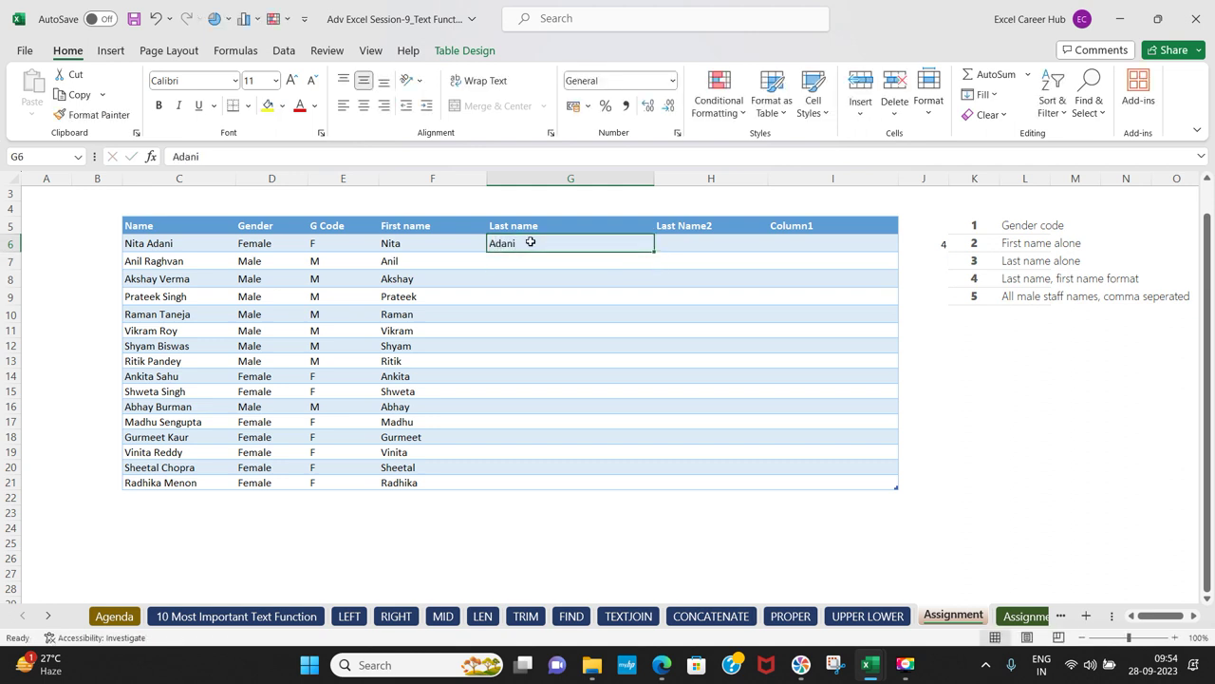
key("ctrl+e")
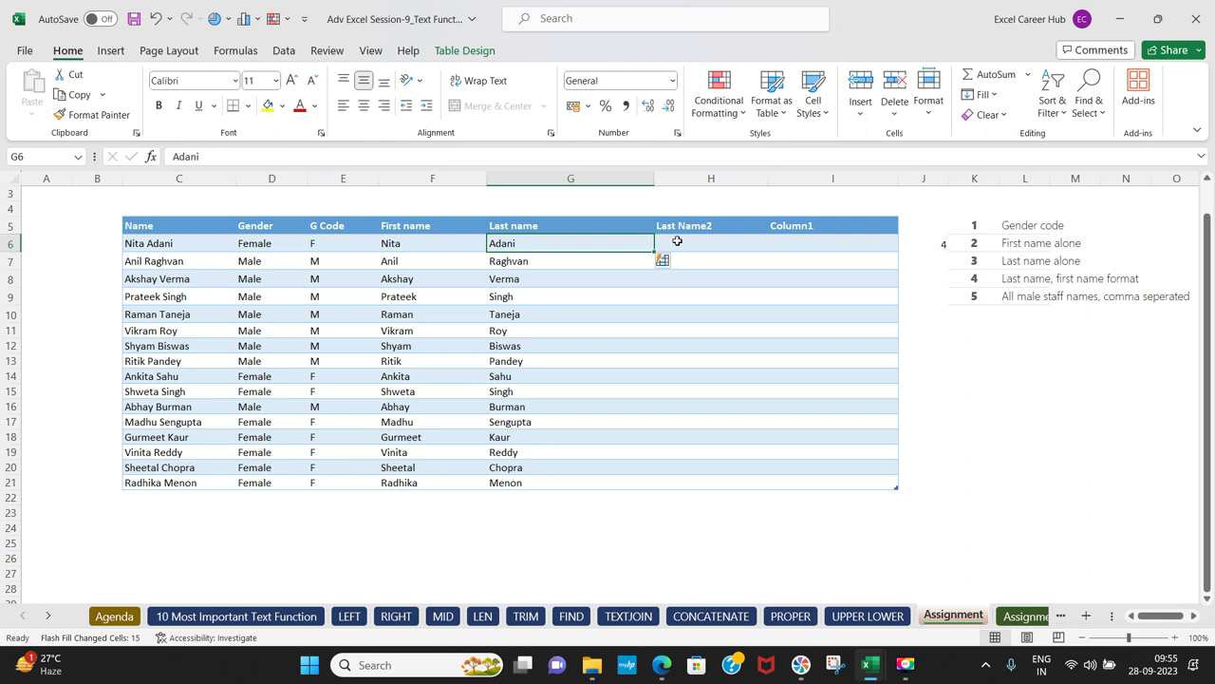
left_click(677, 242)
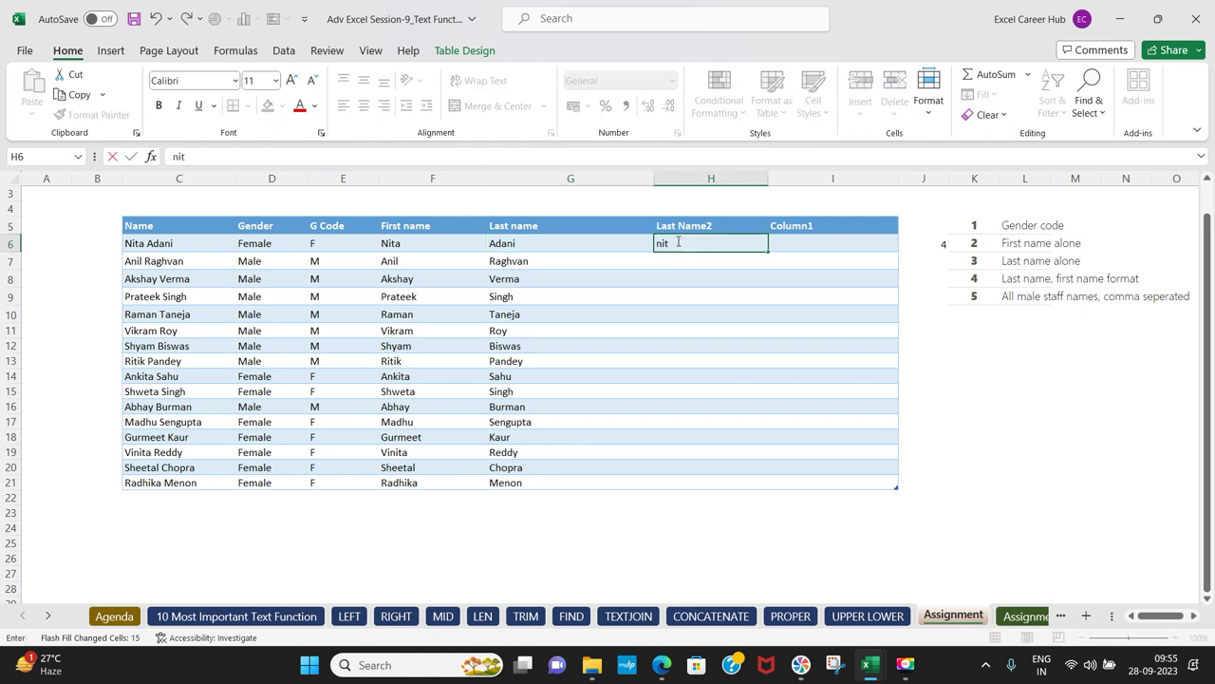
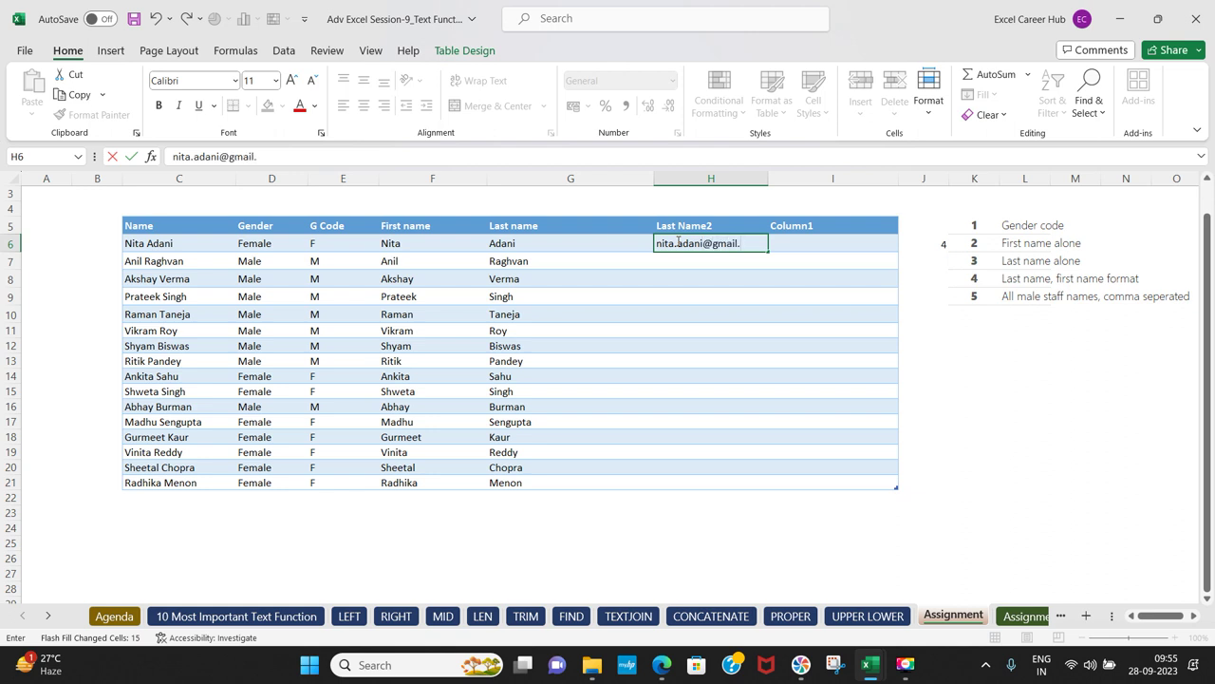
left_click(696, 273)
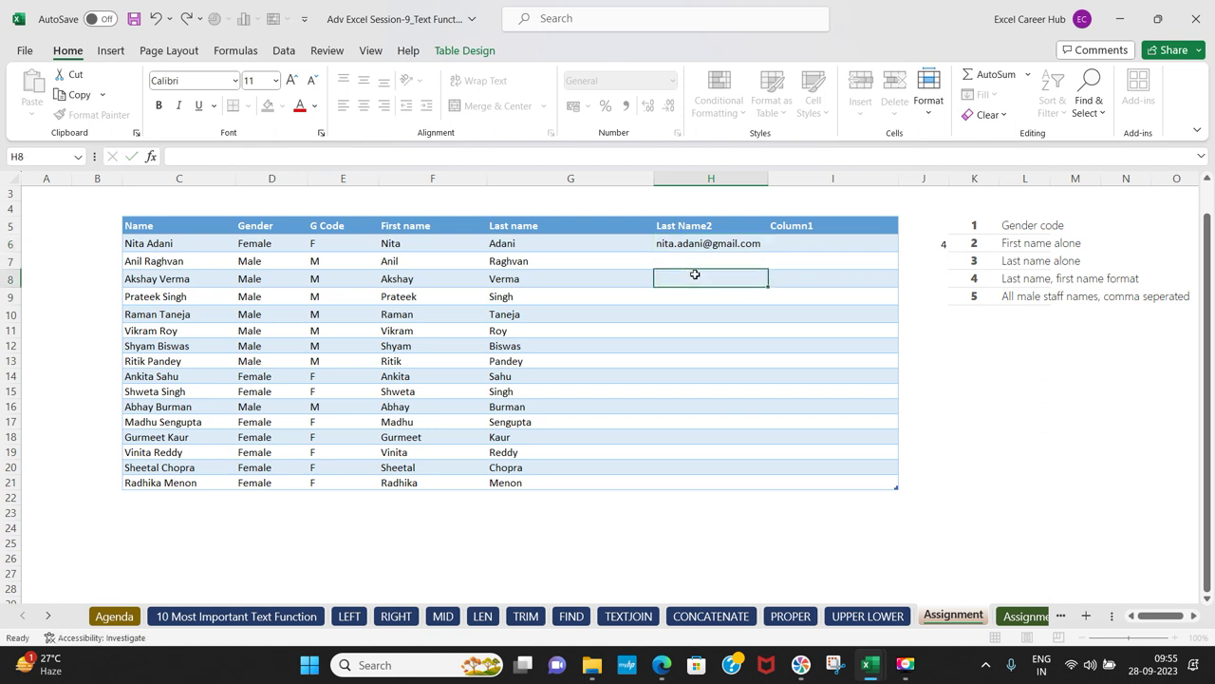
left_click(802, 245)
key("Left")
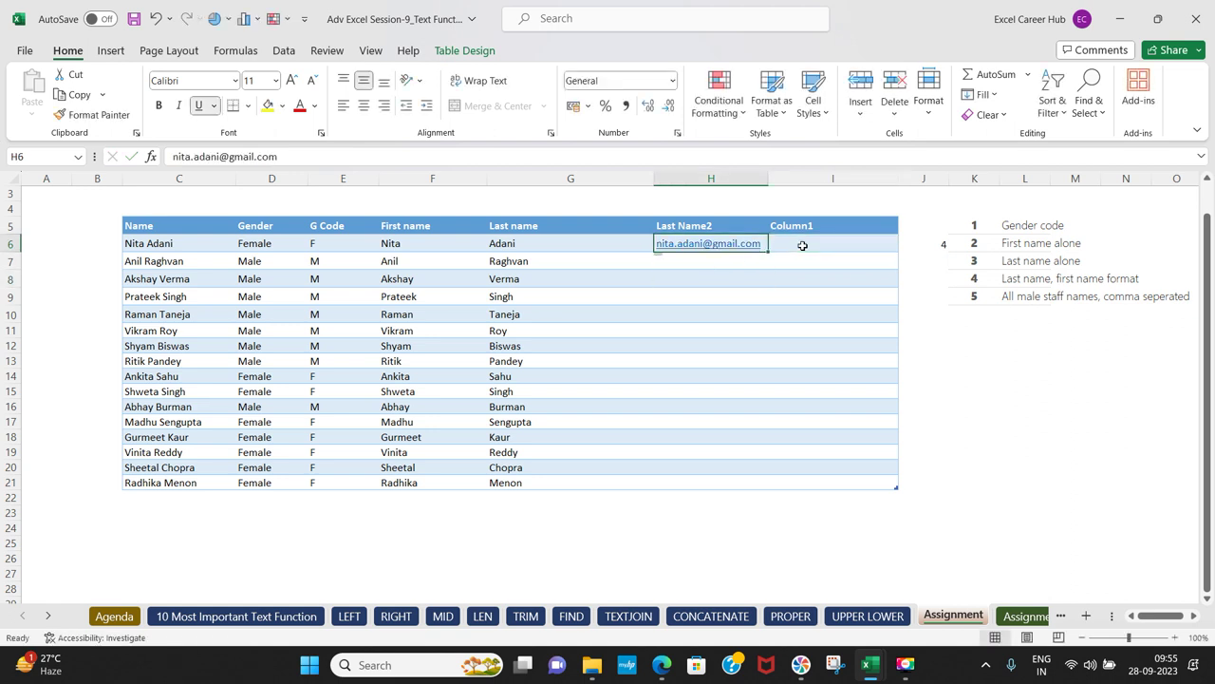
key("ctrl+e")
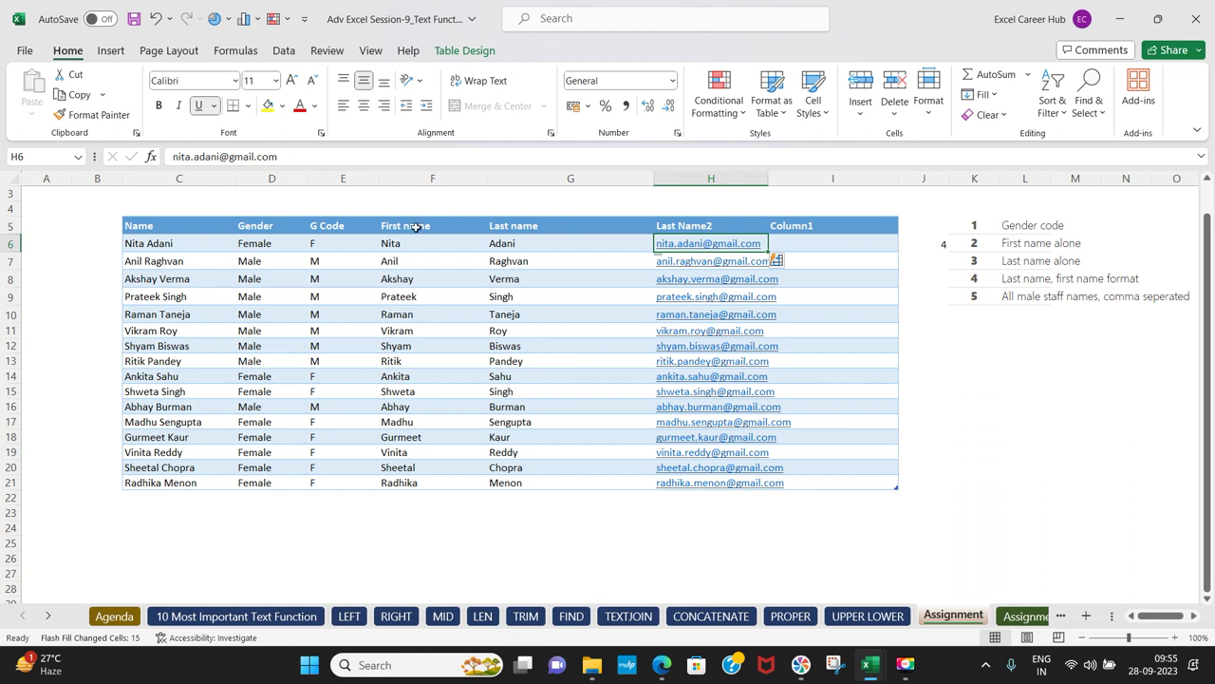
mouse_move(394, 242)
left_mouse_down()
mouse_move(514, 466)
mouse_move(509, 486)
left_mouse_up()
Clear the previous results and Flash Fill uppercase full names from a row-6 example
key("Delete")
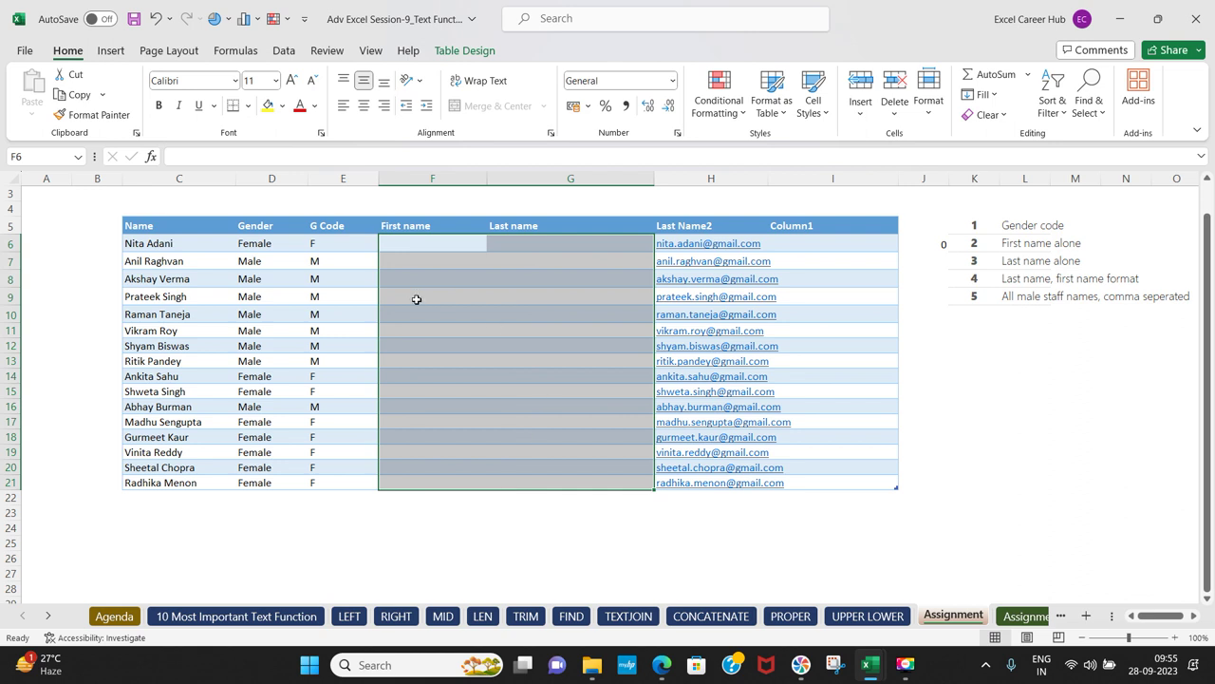
left_click(418, 247)
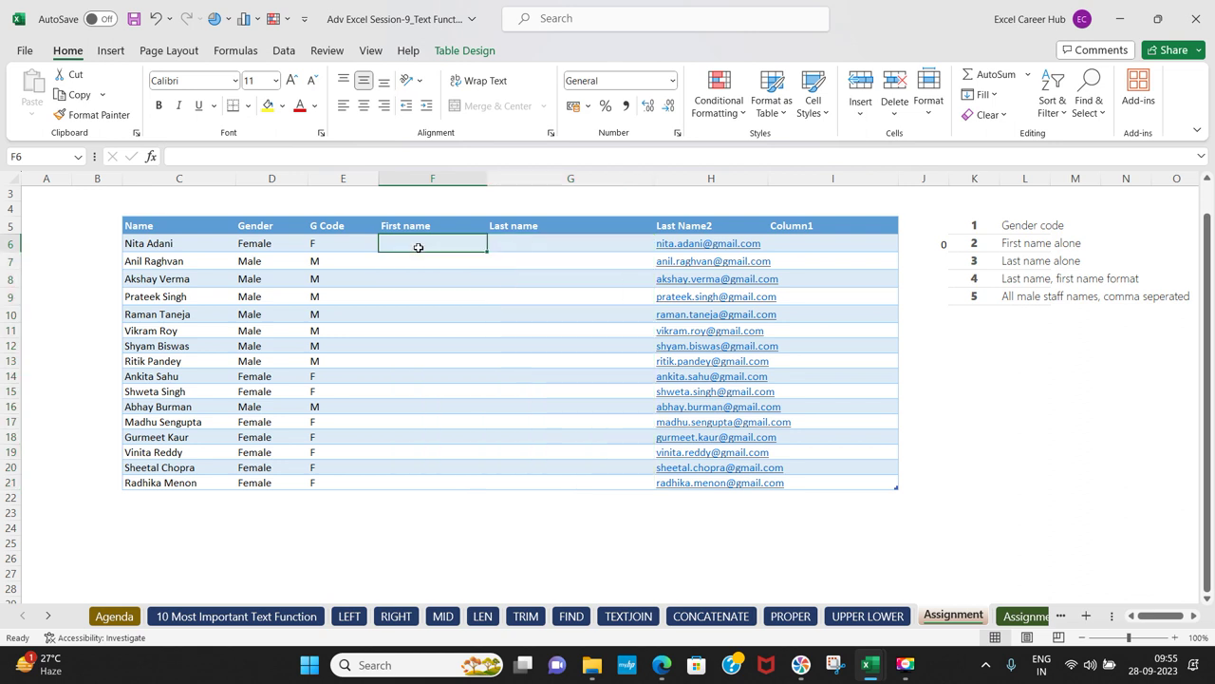
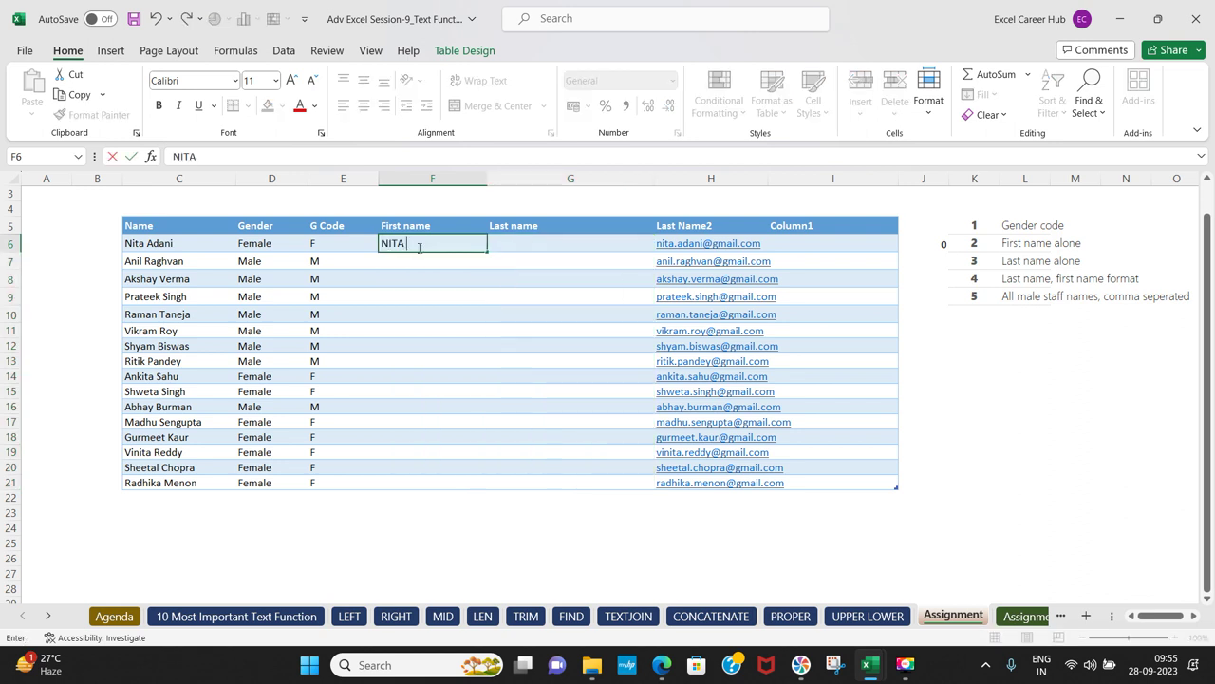
key("Return")
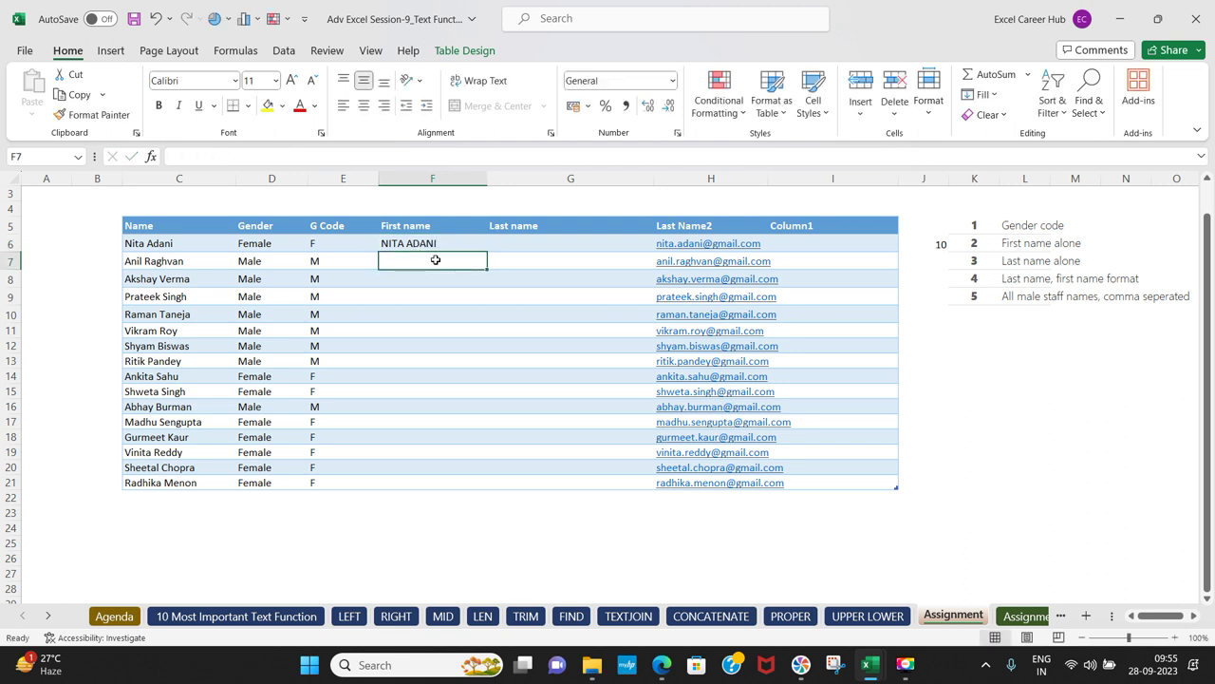
left_click(447, 243)
key("ctrl+e")
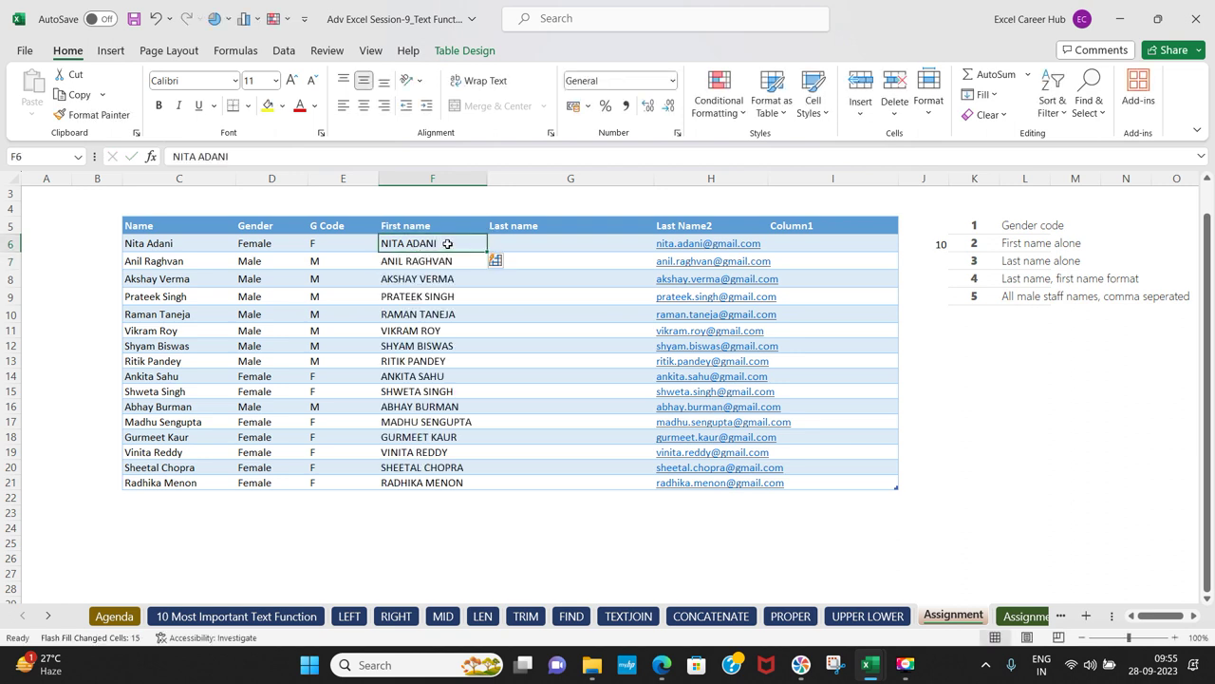
Flash Fill surname-first names for all rows from a row-6 example
left_click(528, 247)
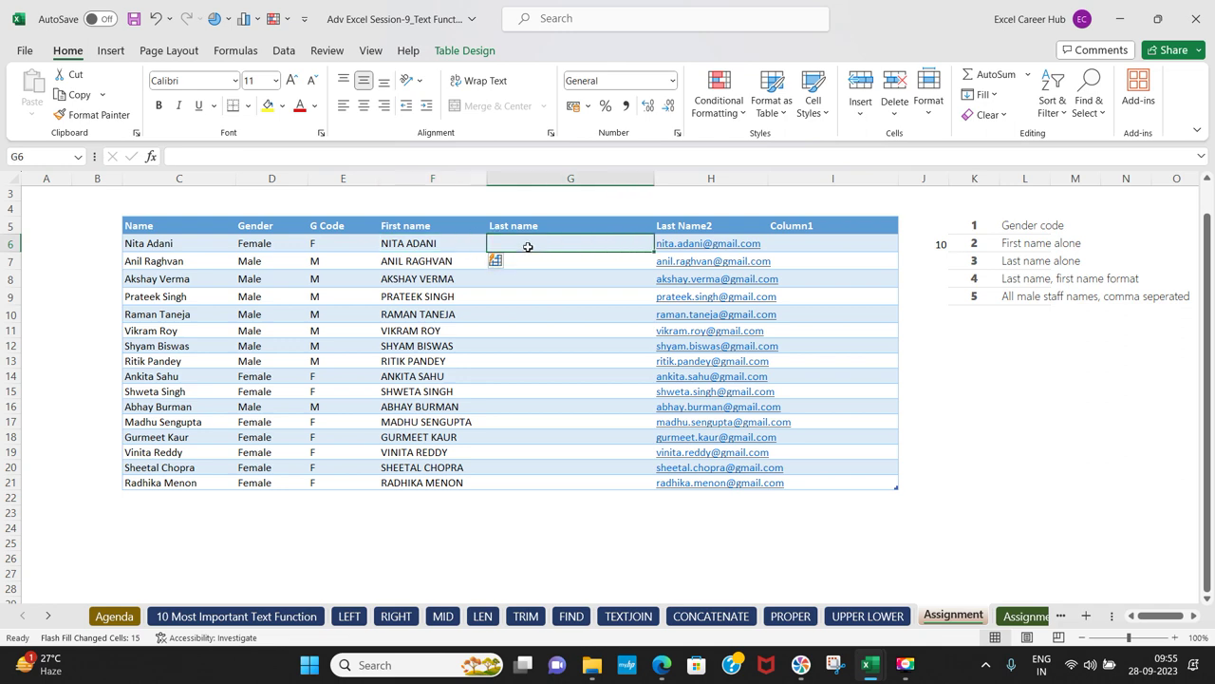
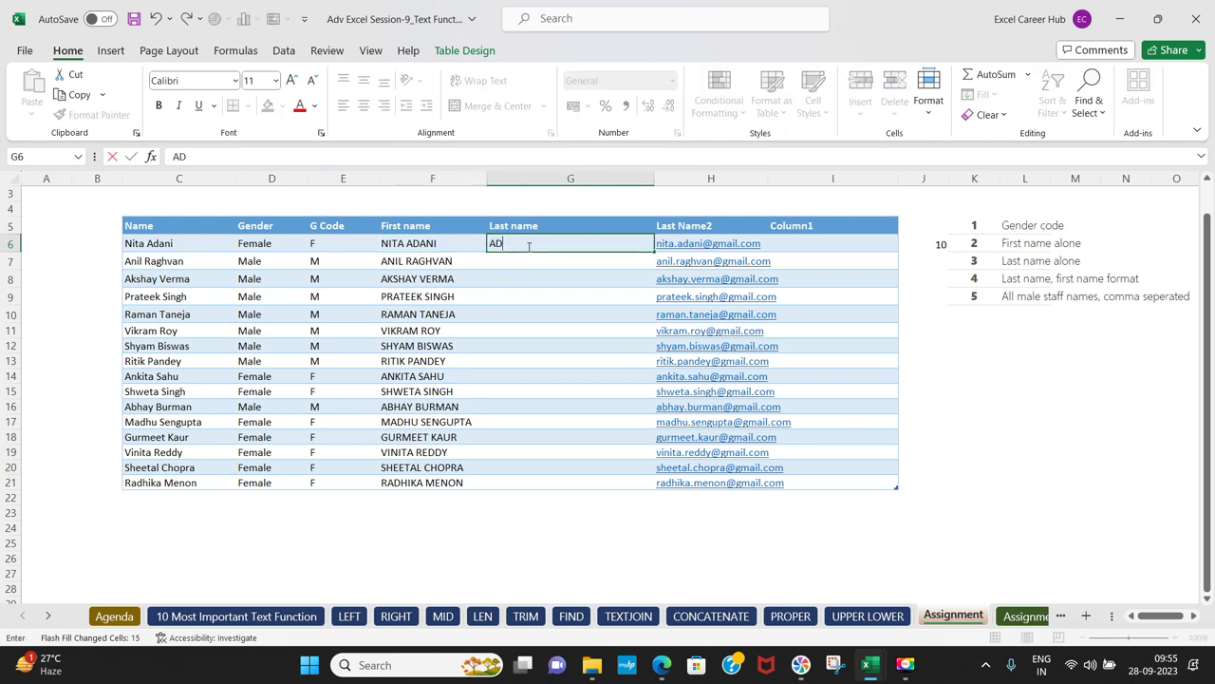
left_click(563, 293)
left_click(527, 244)
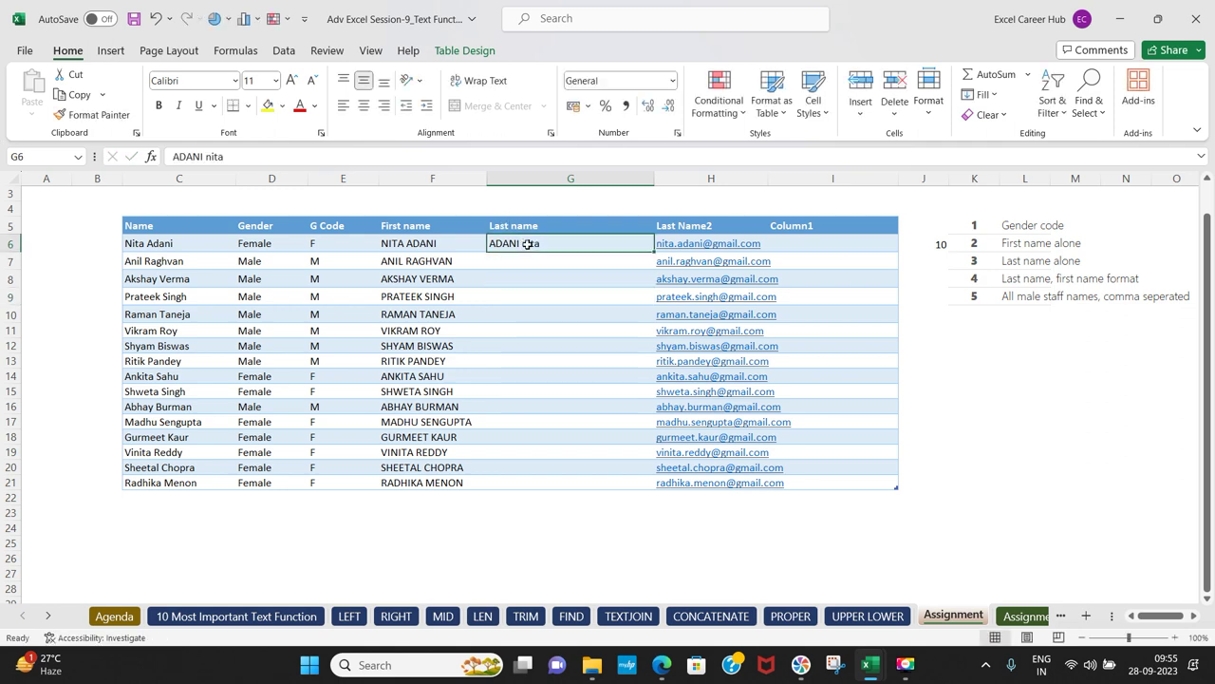
key("ctrl+e")
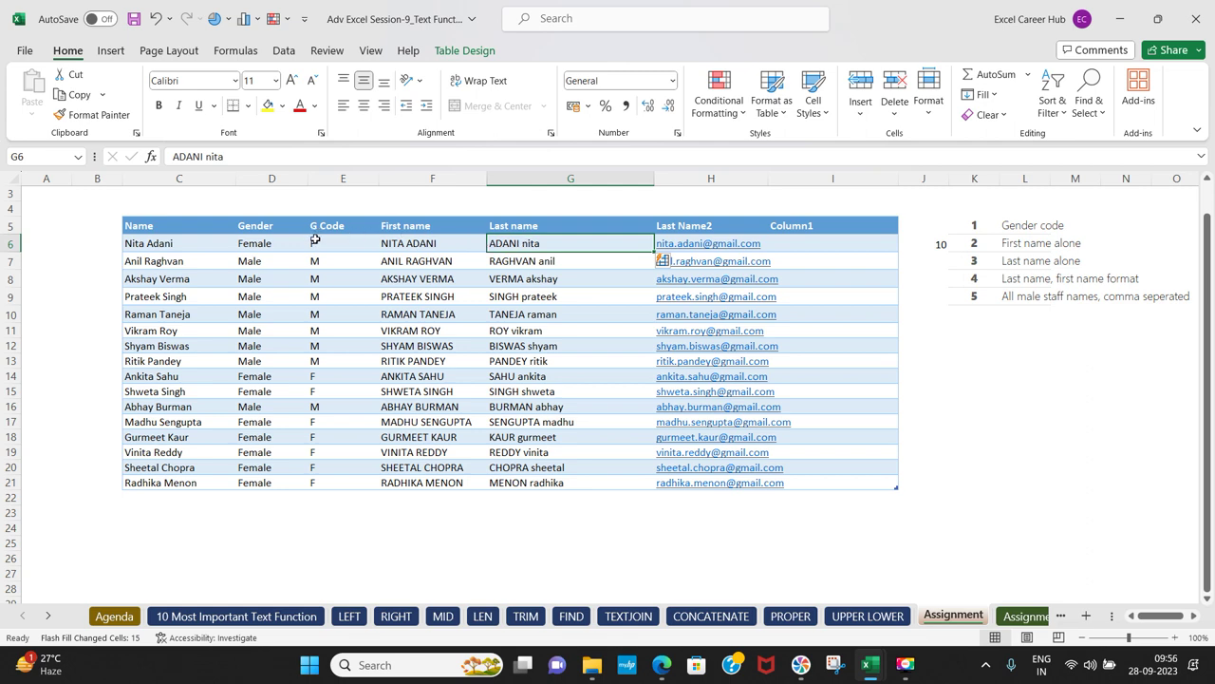
Delete all derived results from G Code through Column1
left_click(327, 245)
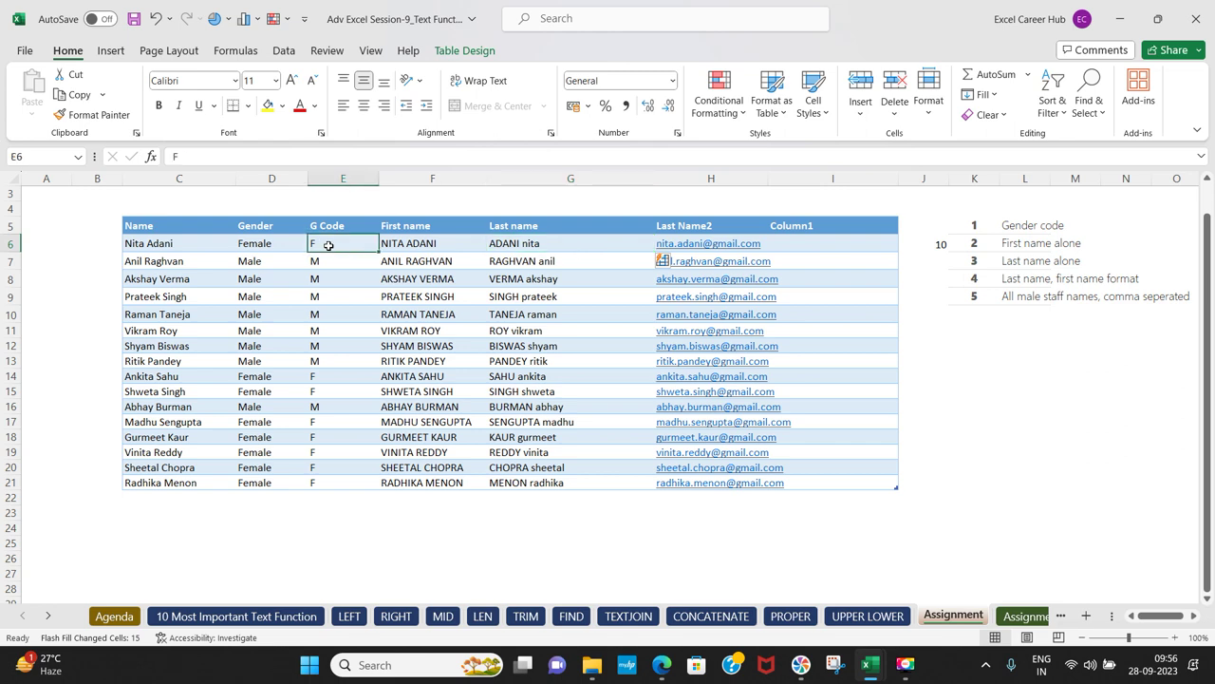
left_click_drag(327, 245, 793, 490)
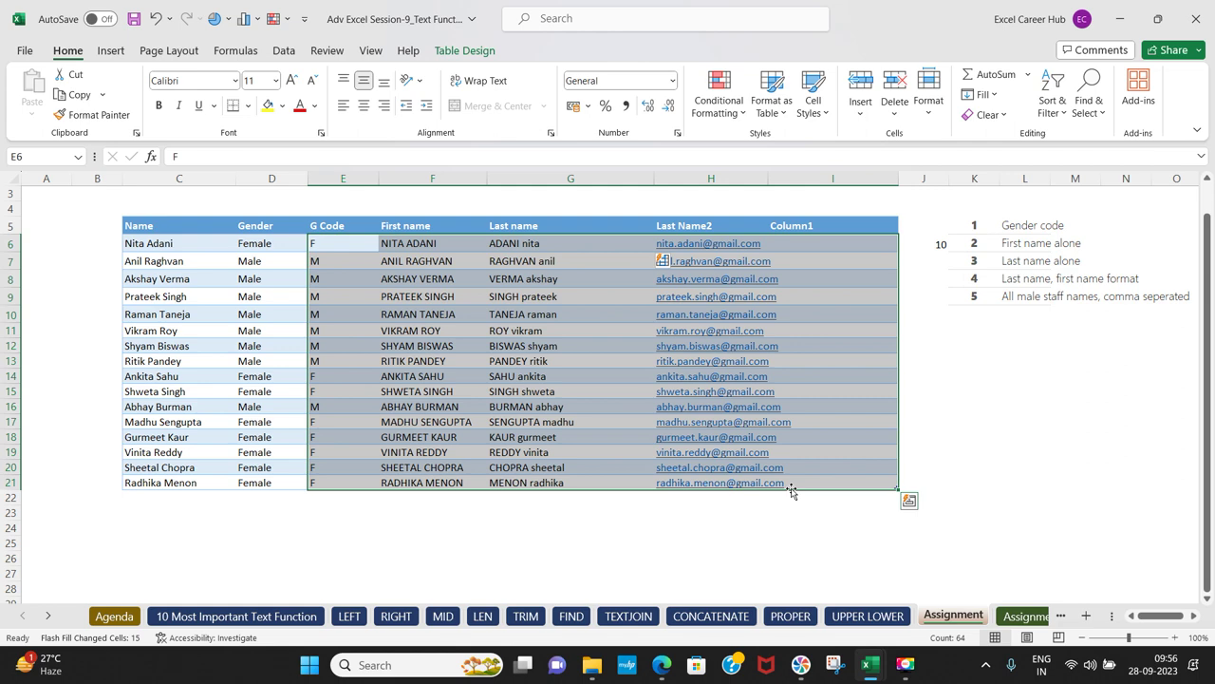
key("Delete")
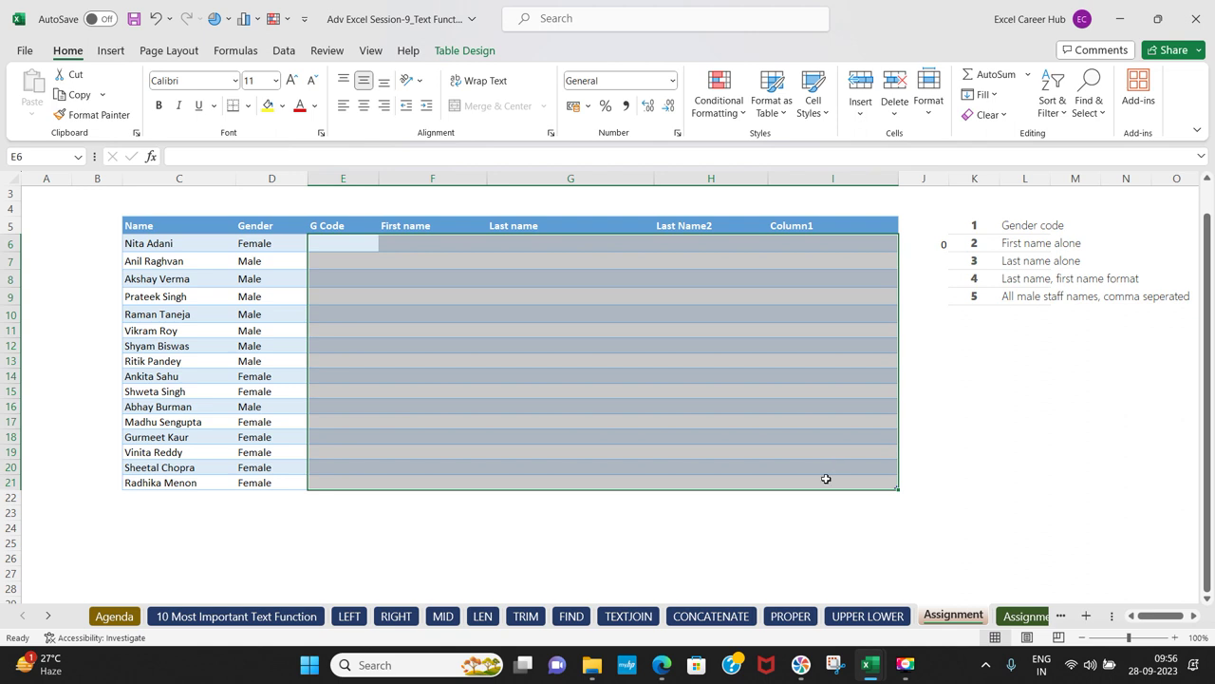
left_click(48, 616)
left_click(49, 618)
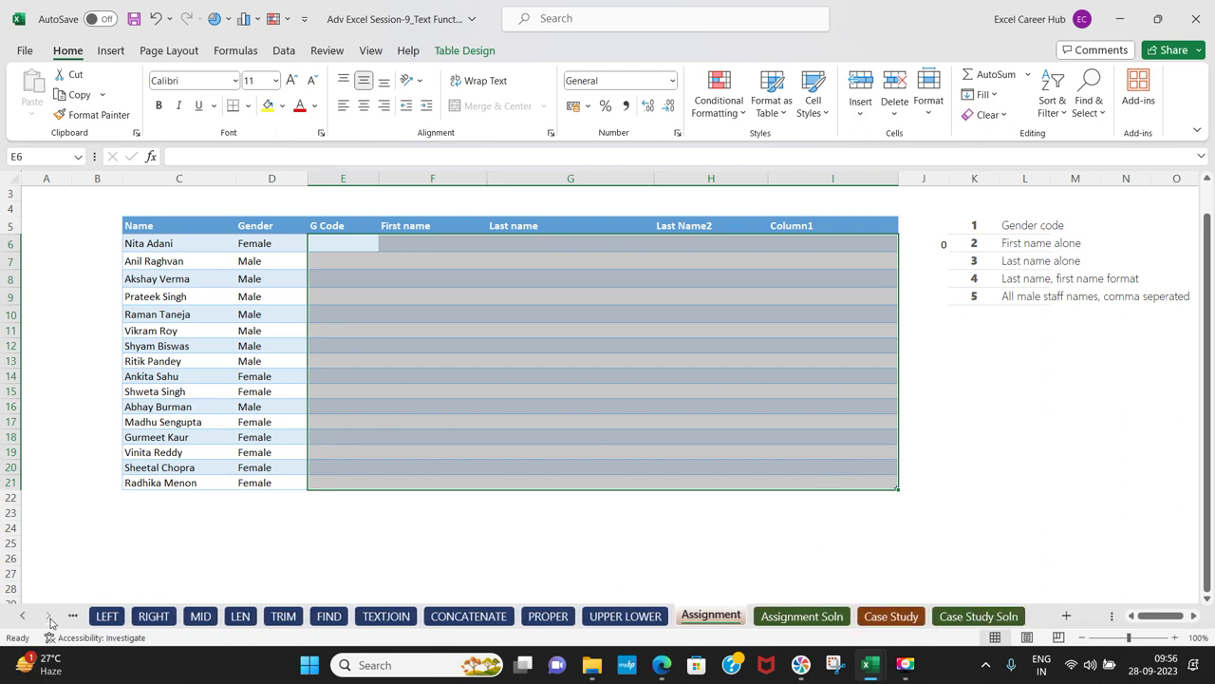
left_click(879, 614)
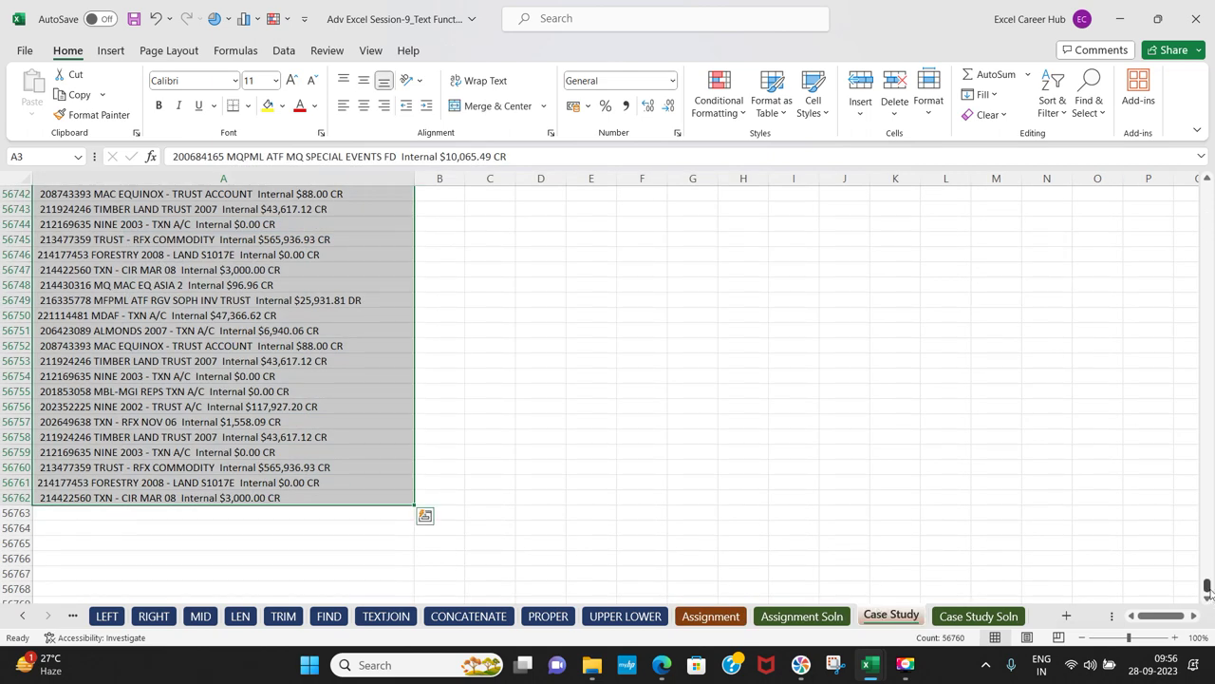
left_click_drag(1208, 589, 1207, 591)
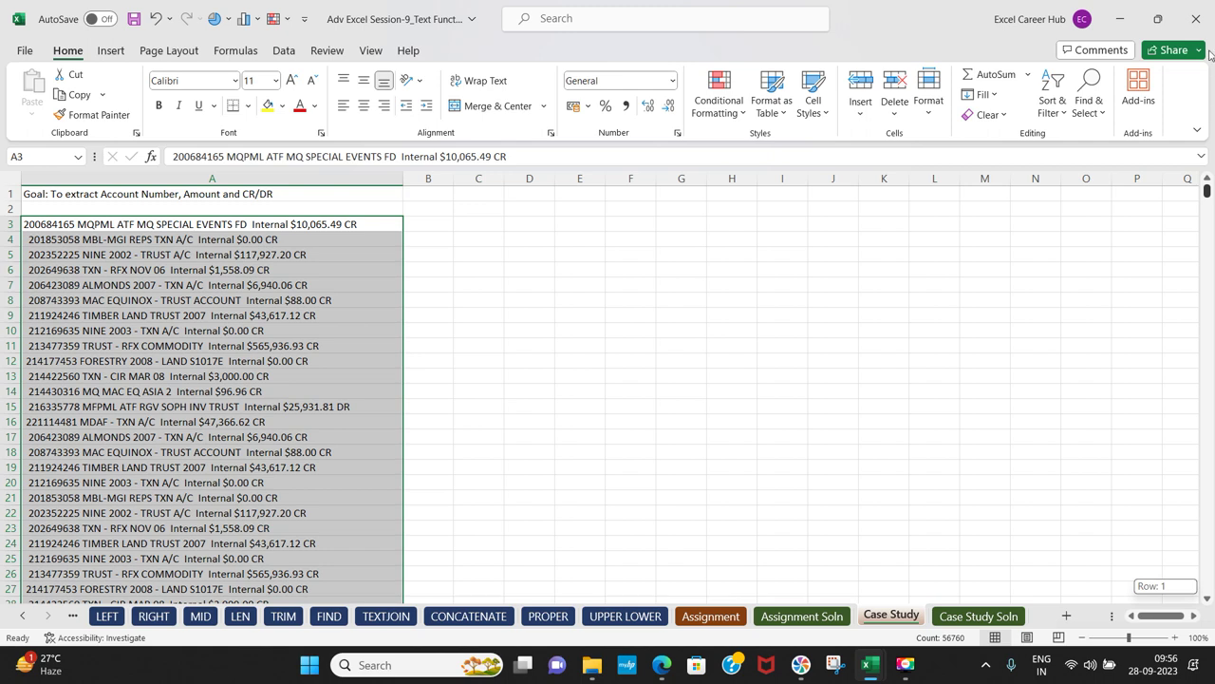
left_click_drag(1210, 112, 1210, 57)
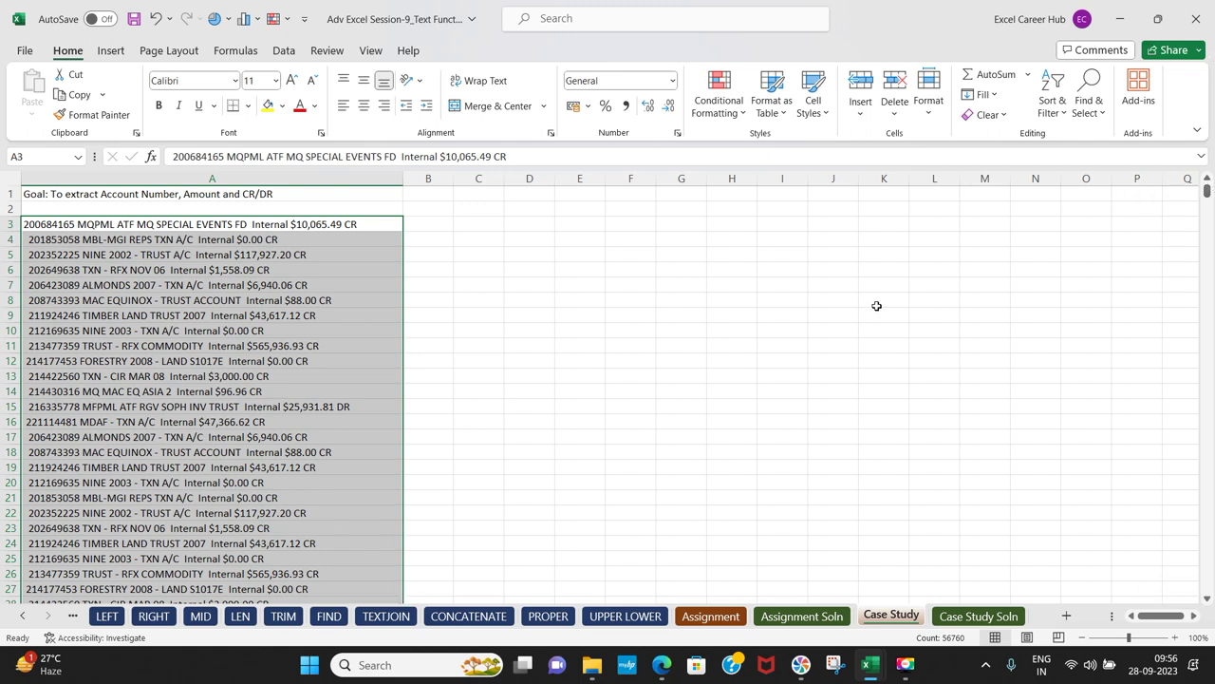
left_click(206, 228)
left_click_drag(206, 228, 197, 393)
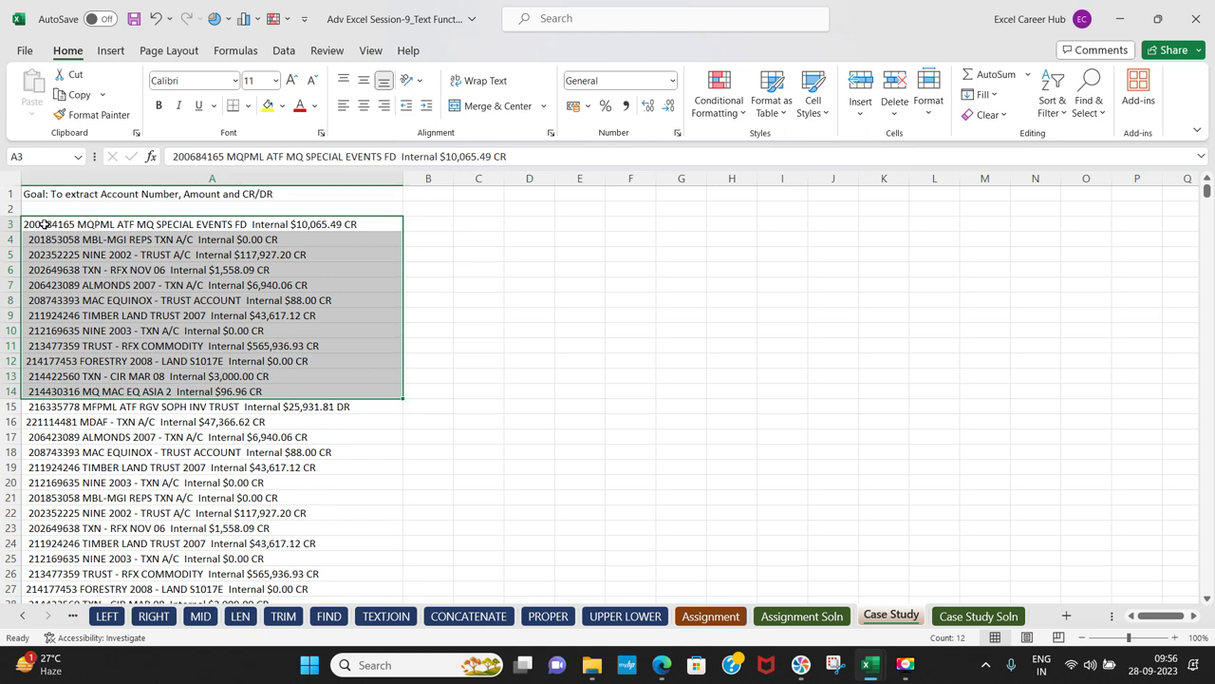
left_click(43, 224)
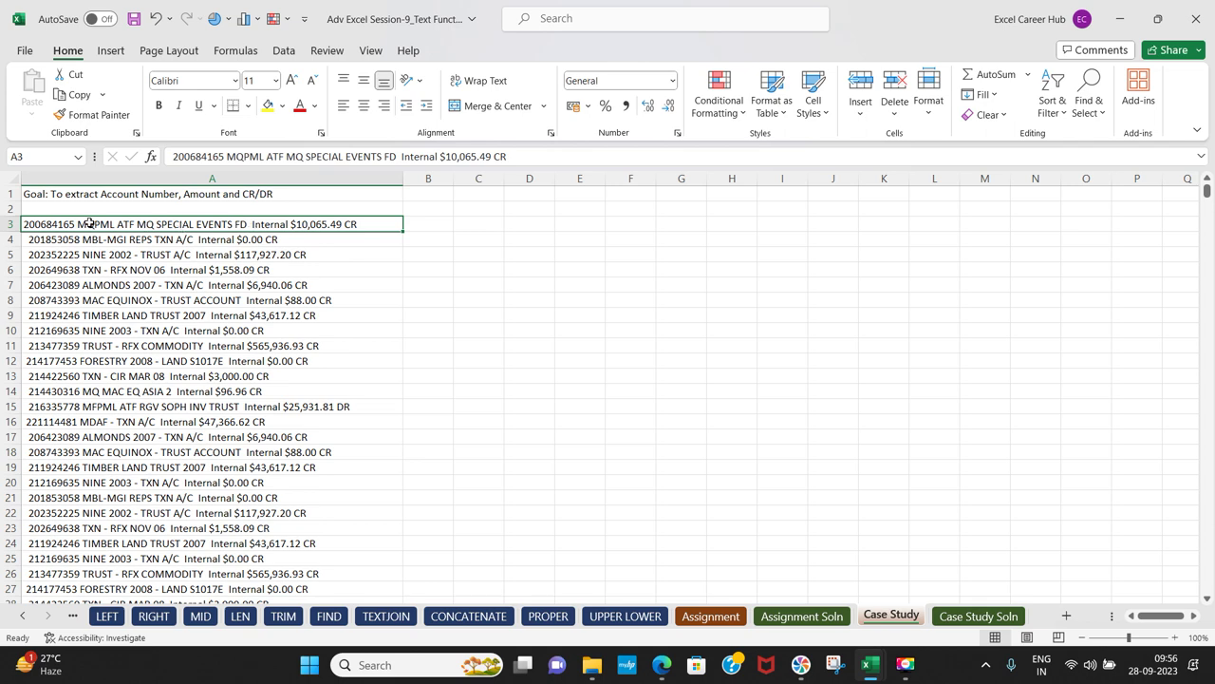
left_click(444, 224)
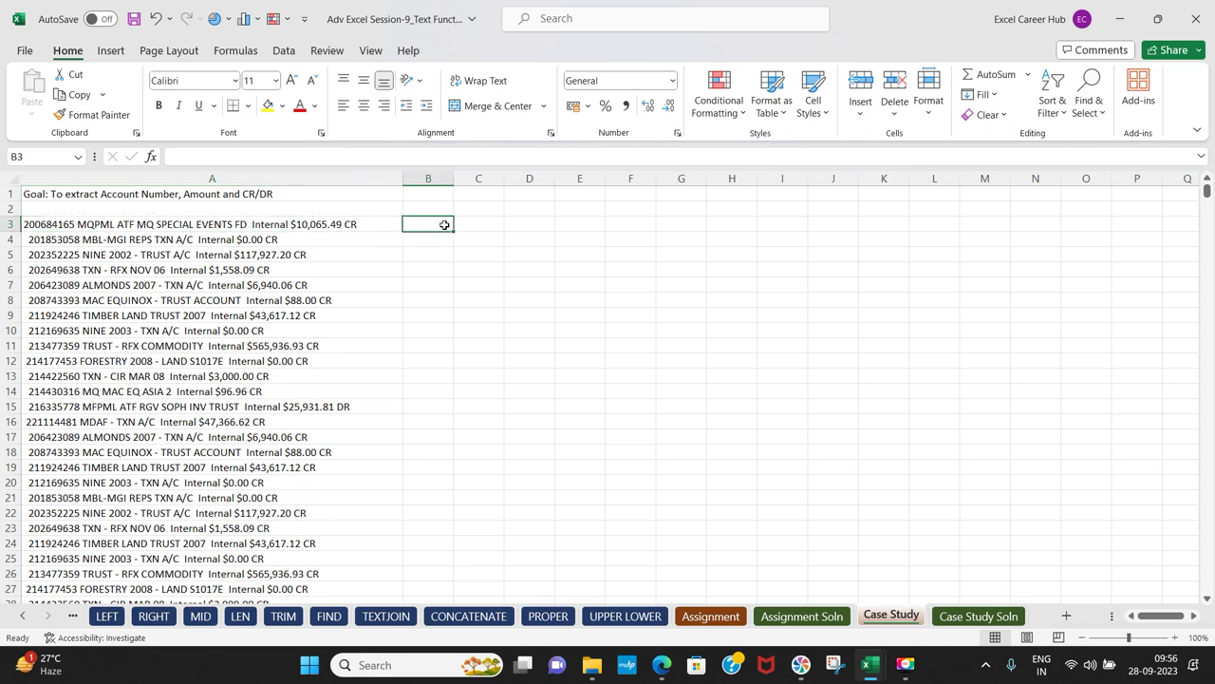
left_click(139, 226)
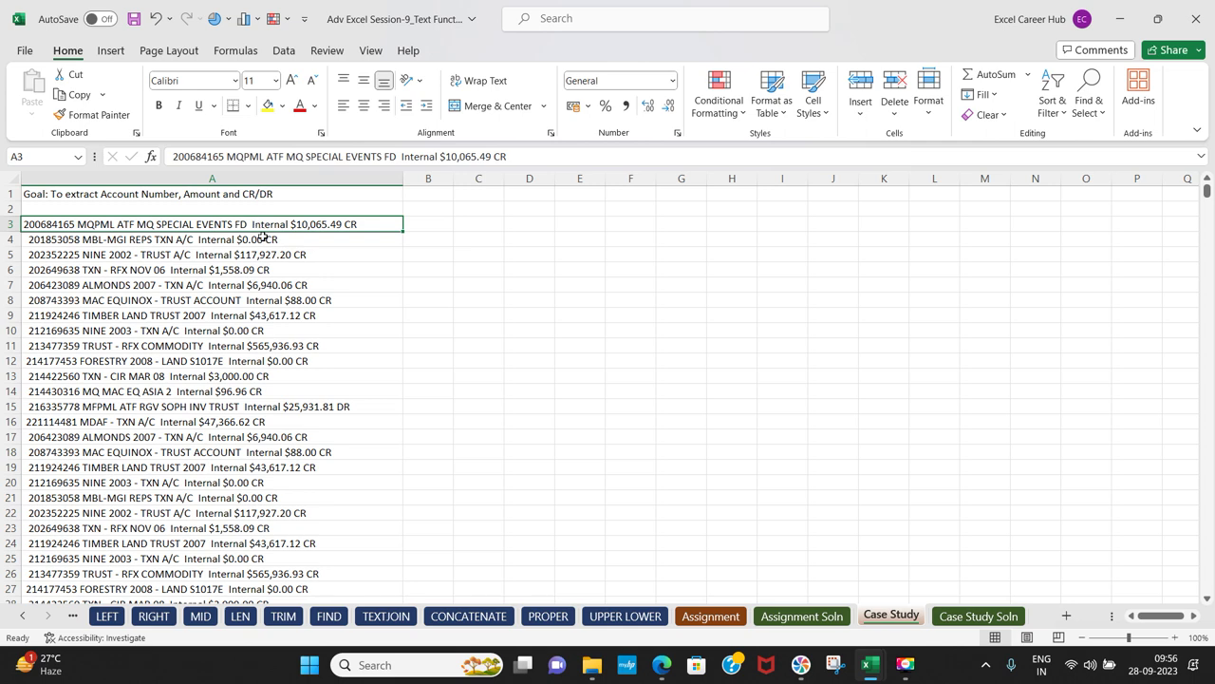
left_click(264, 240)
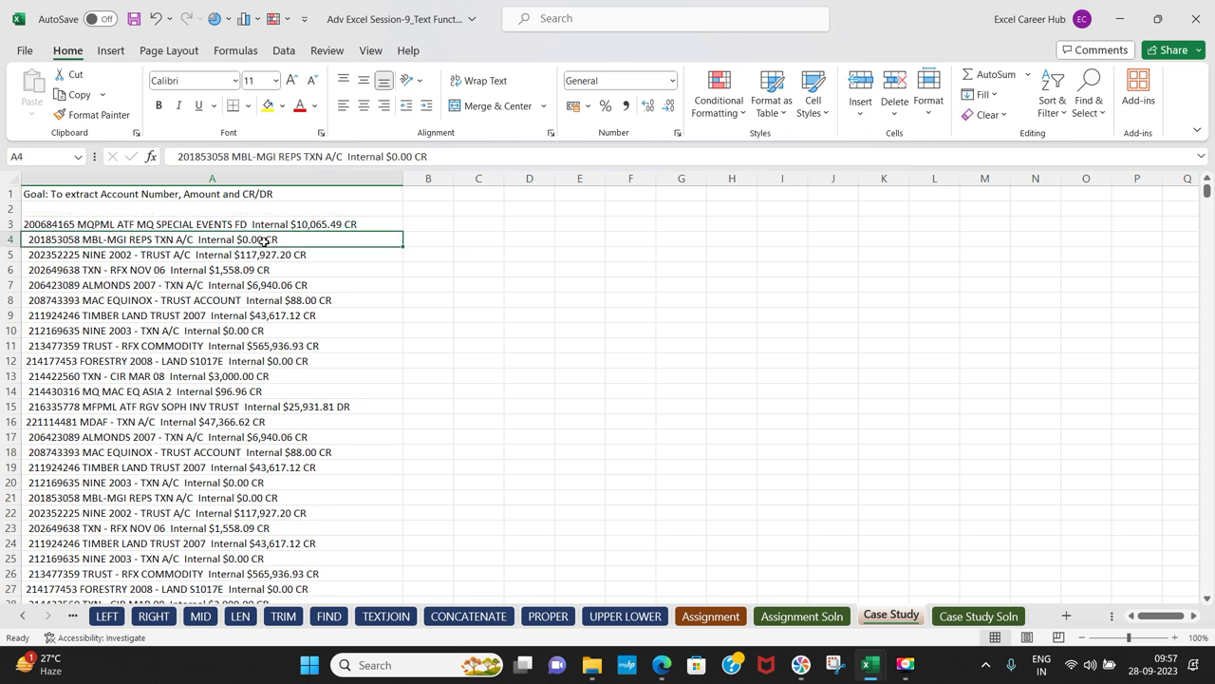
left_click(259, 337)
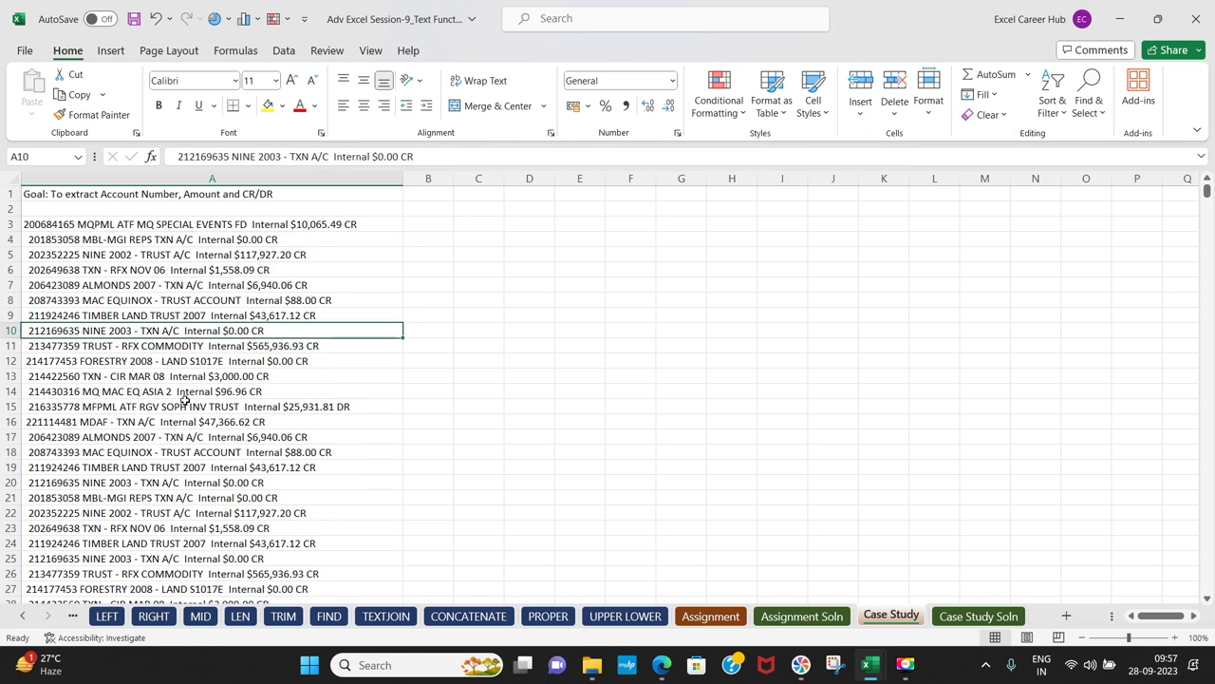
left_click(147, 223)
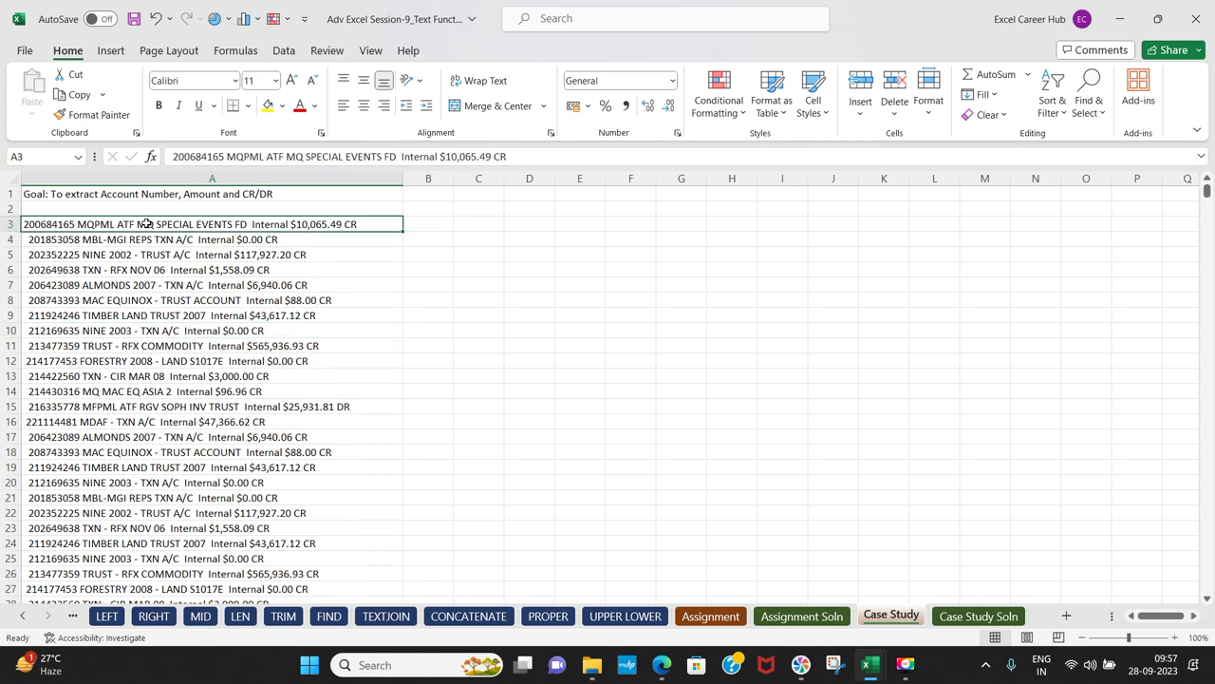
key("ctrl+Down")
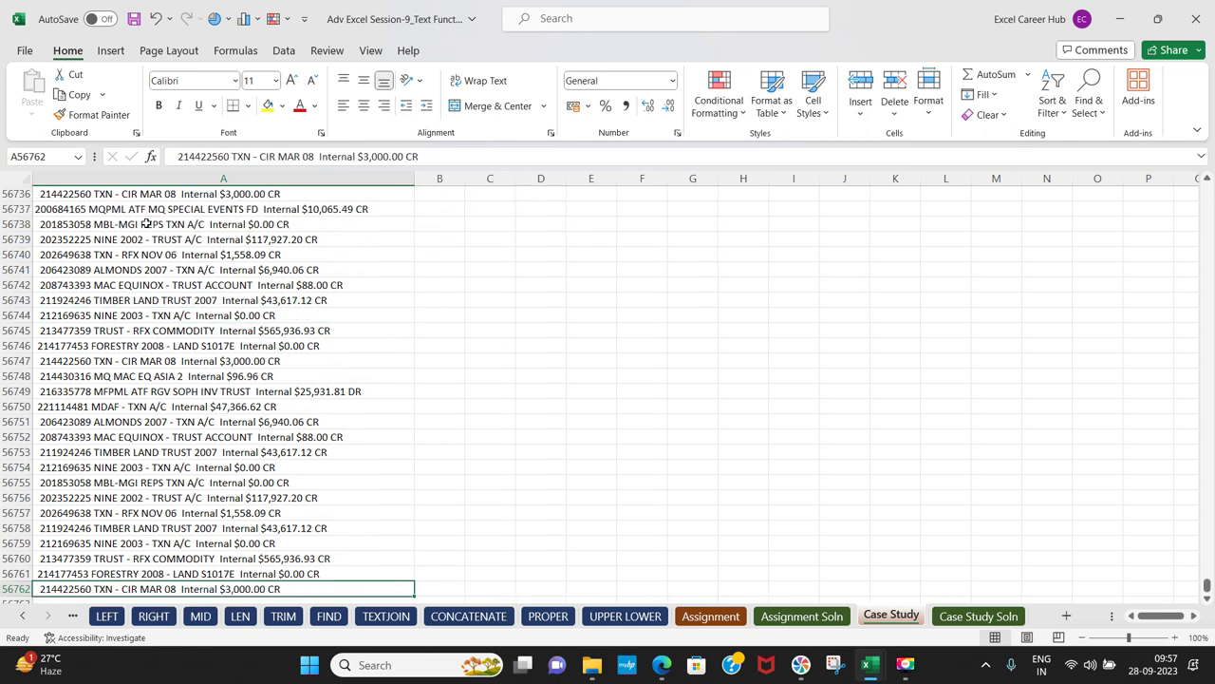
key("ctrl+Up")
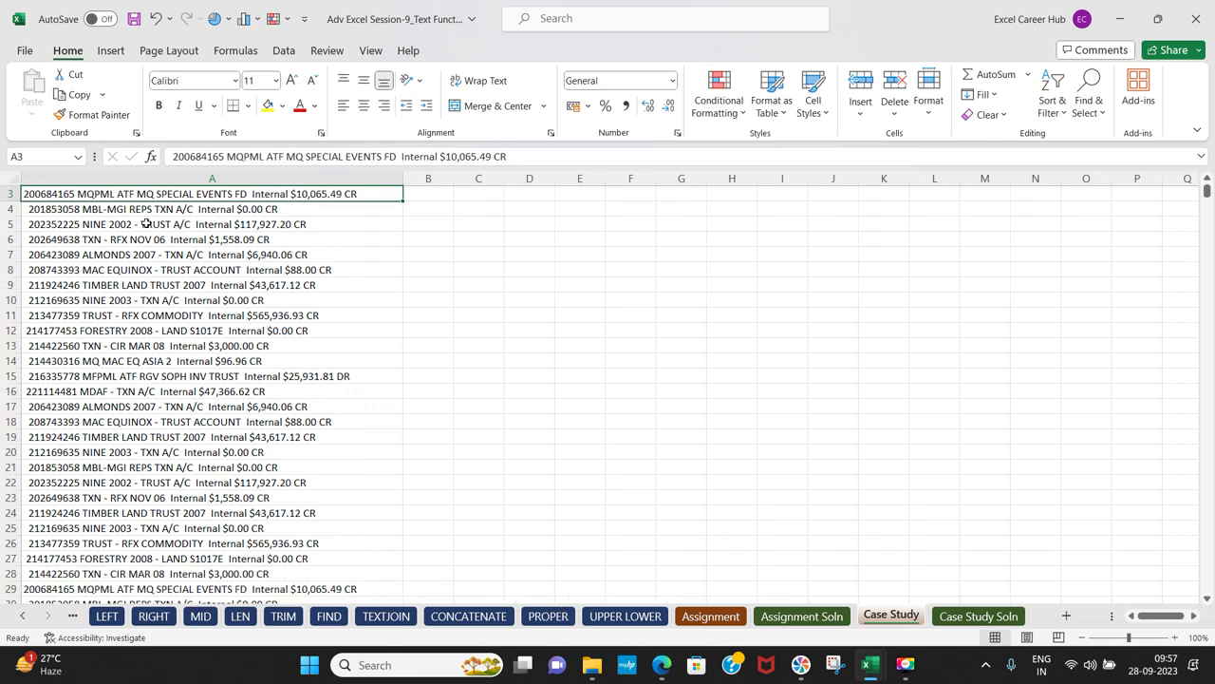
key("ctrl+Up")
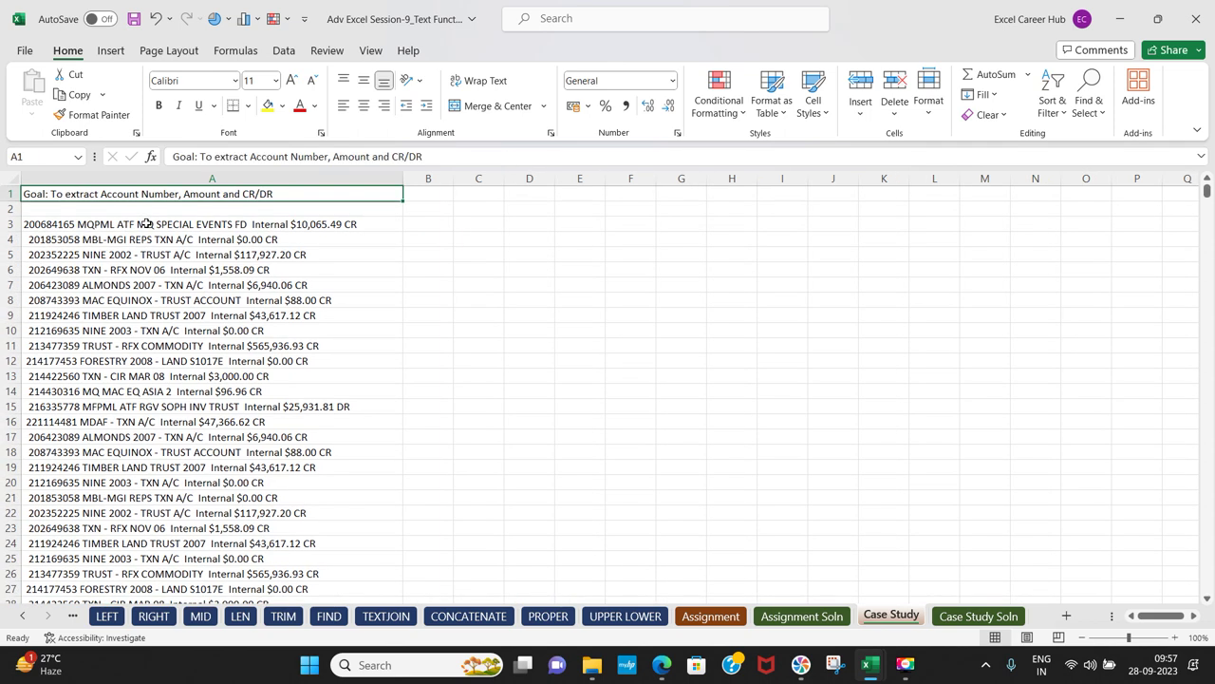
left_click(431, 218)
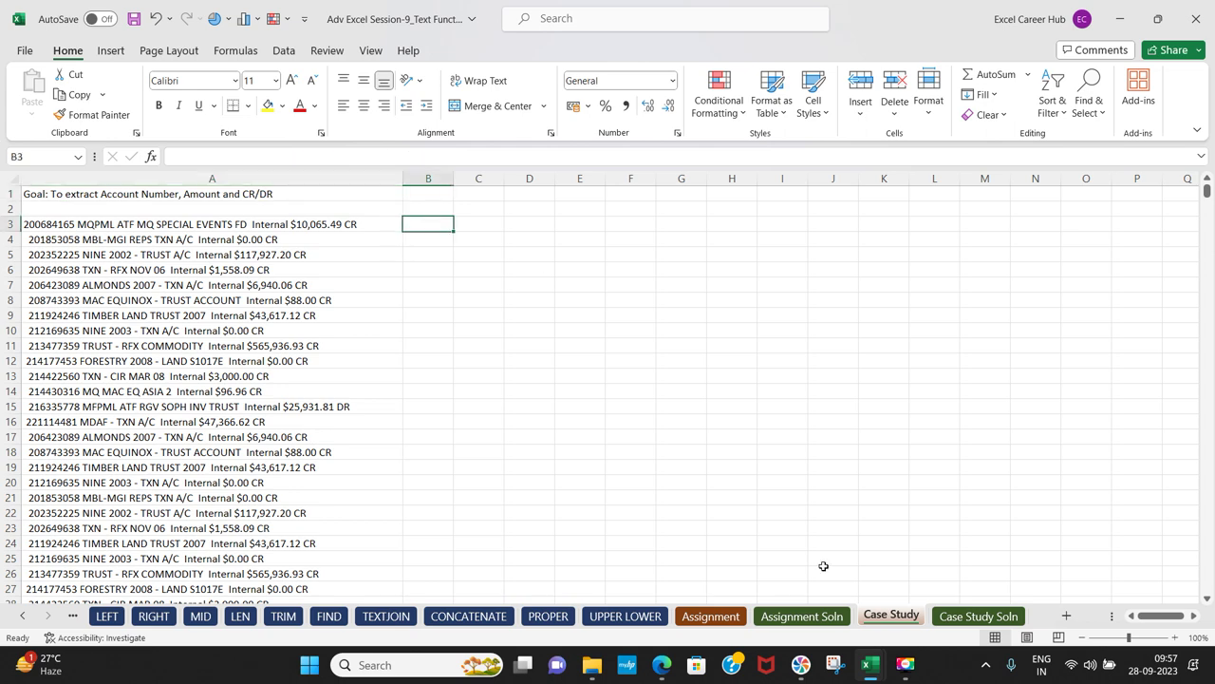
Filter the Case Study Soln Amount column to $0.00 only, then return to Case Study
left_click(978, 616)
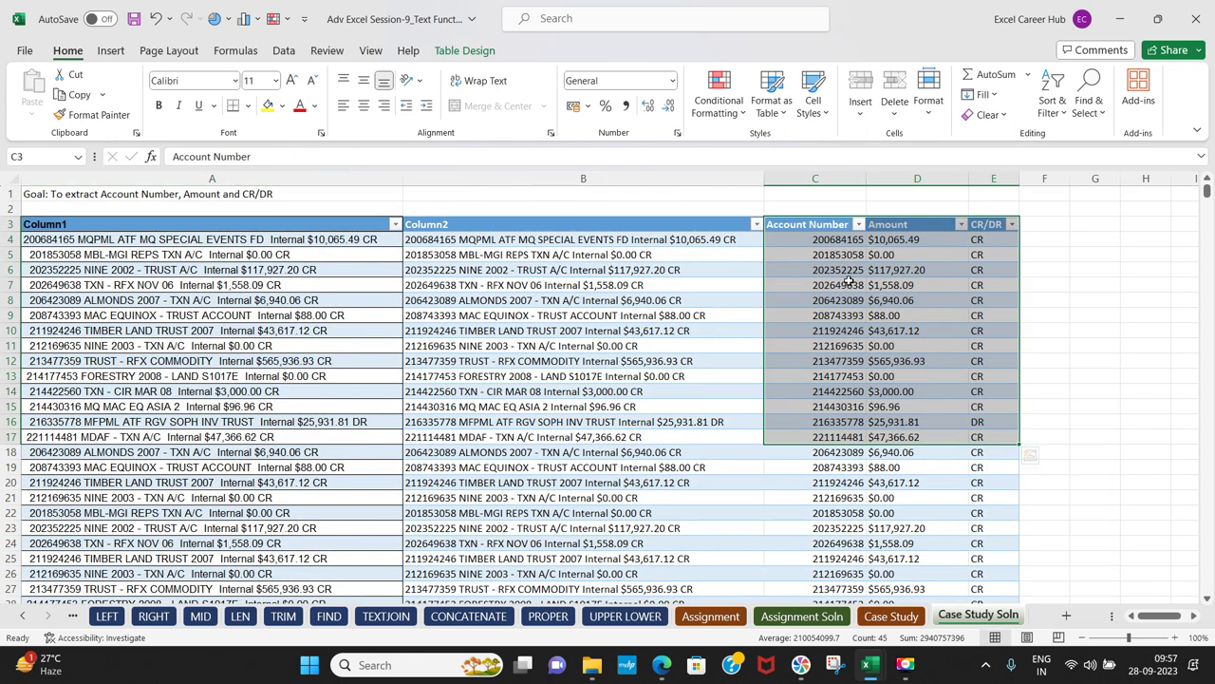
left_click_drag(830, 228, 938, 394)
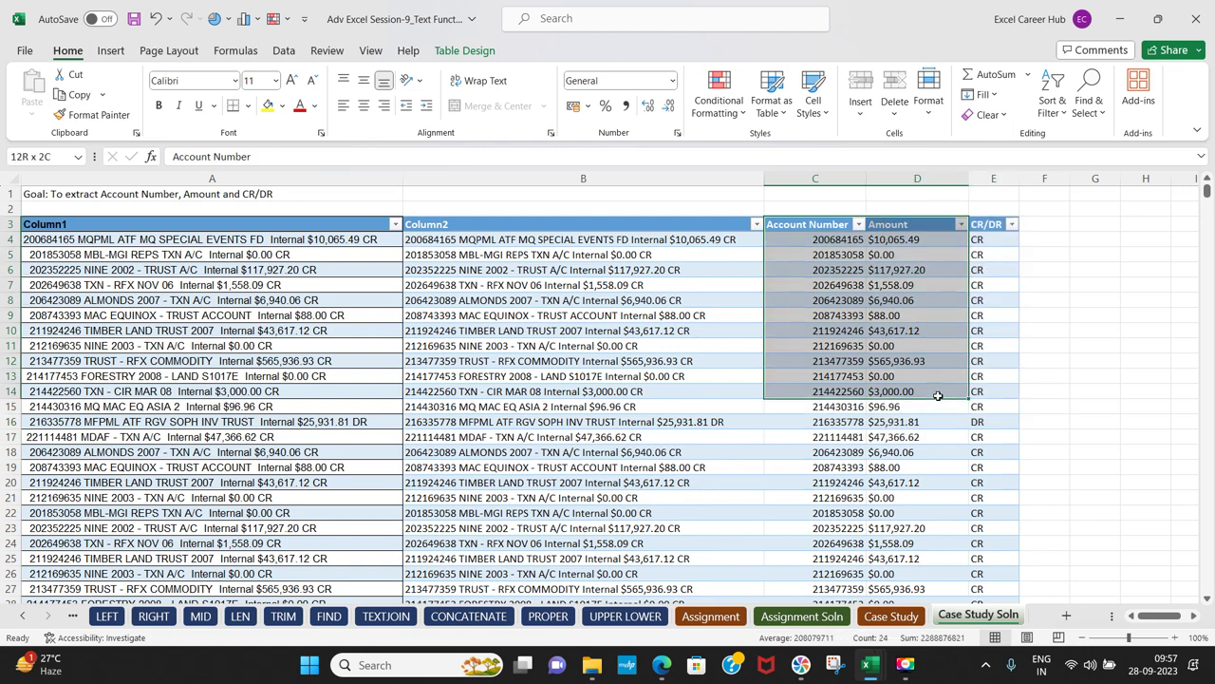
left_click(960, 224)
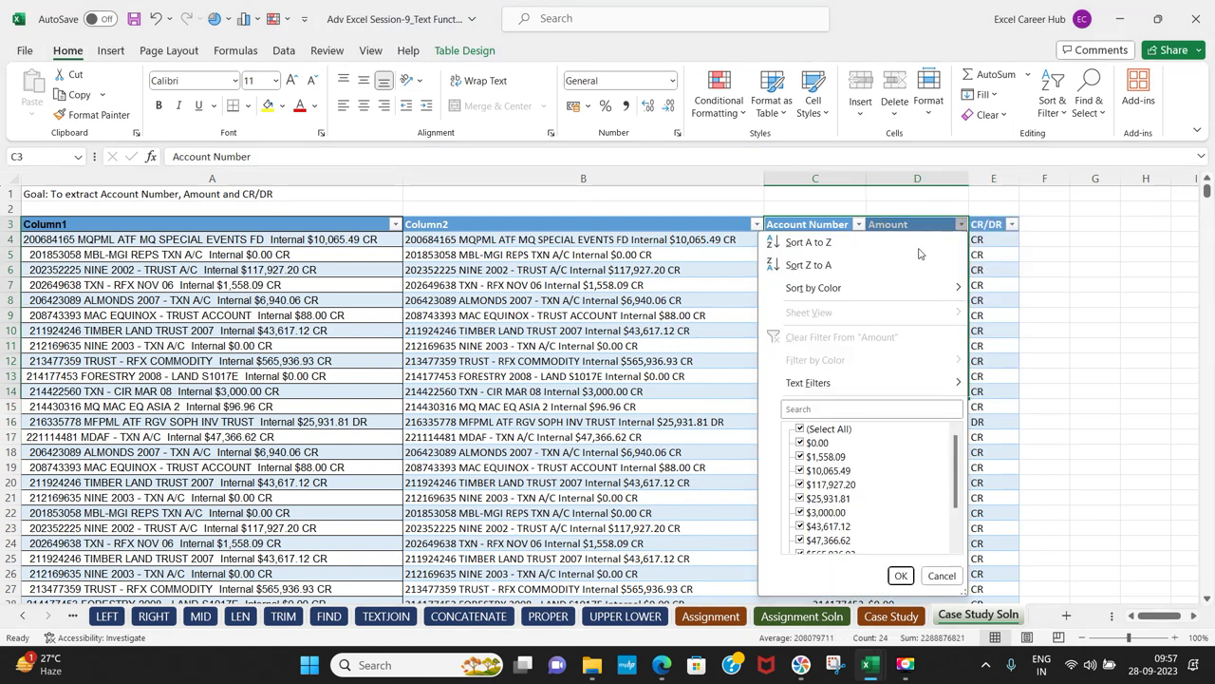
left_click(801, 429)
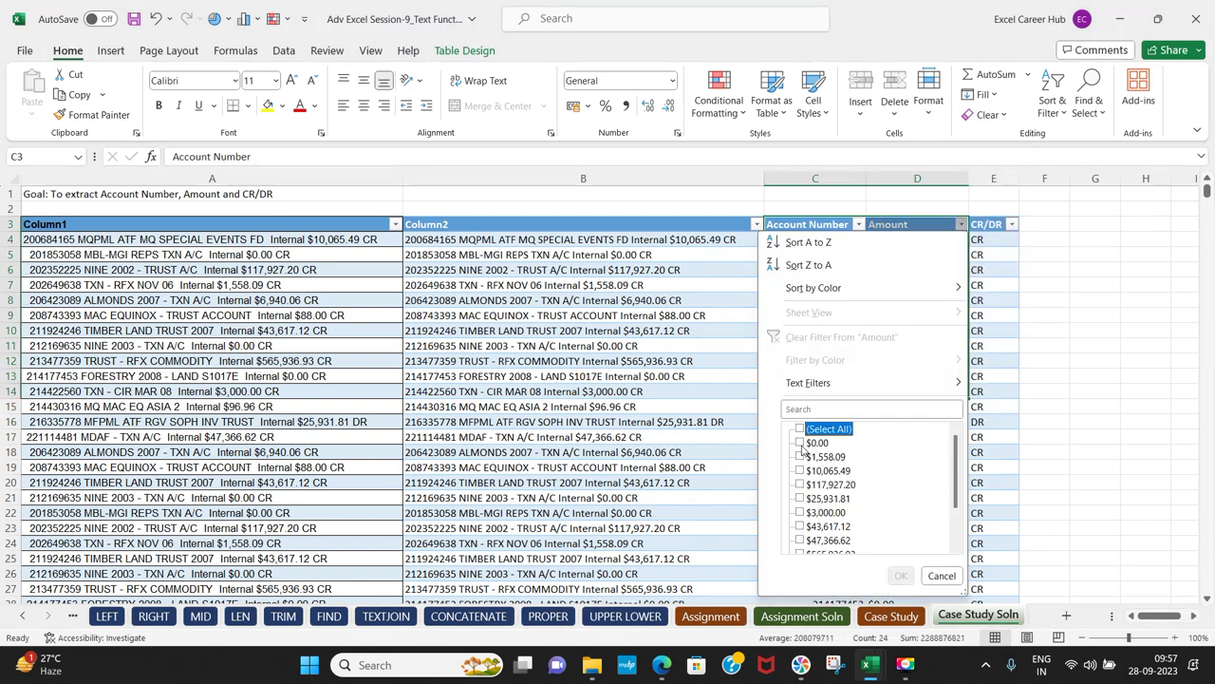
left_click(800, 443)
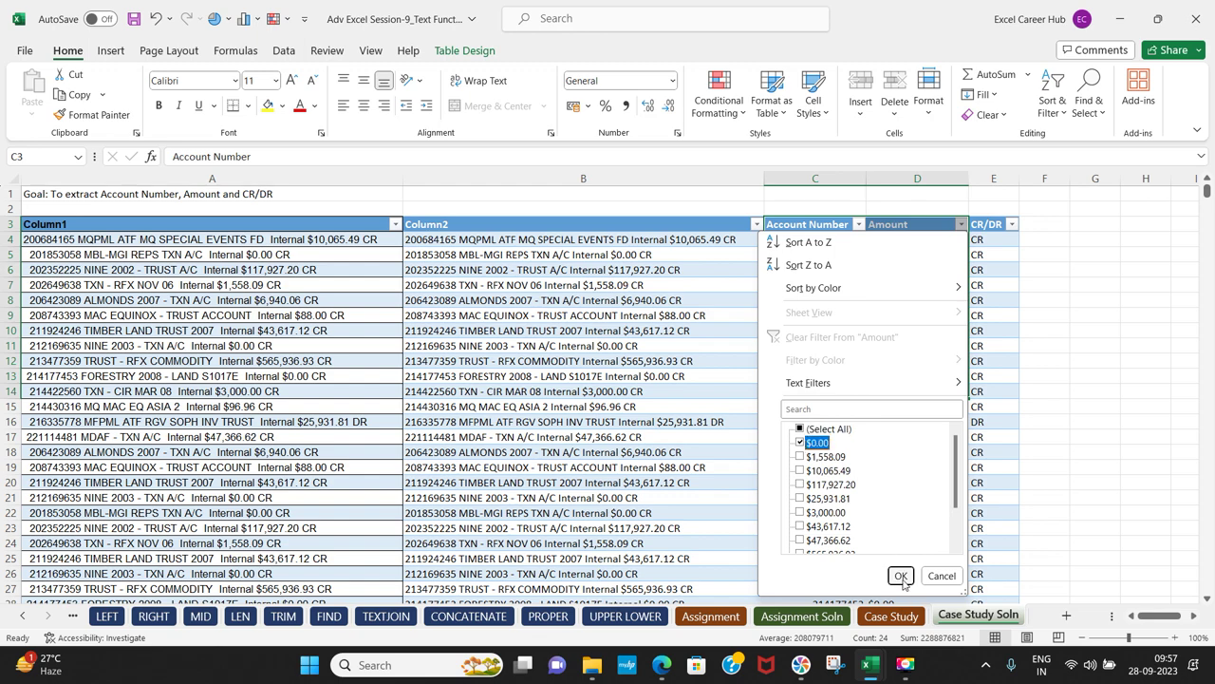
left_click(900, 575)
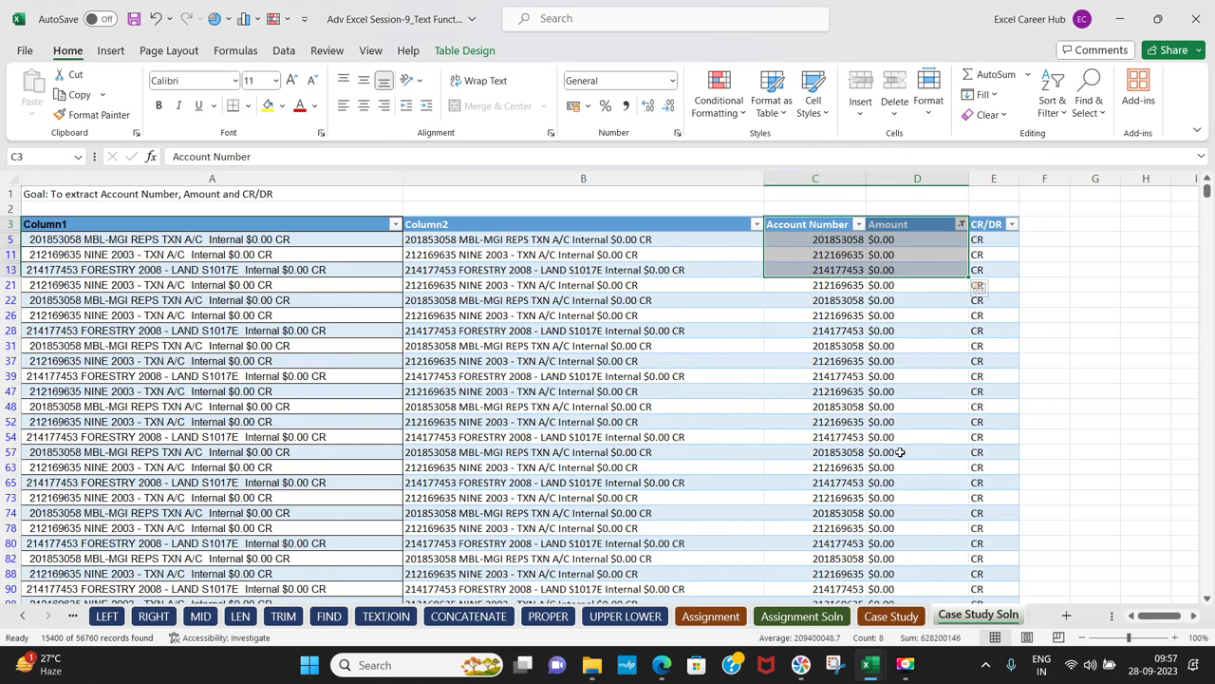
left_click(880, 619)
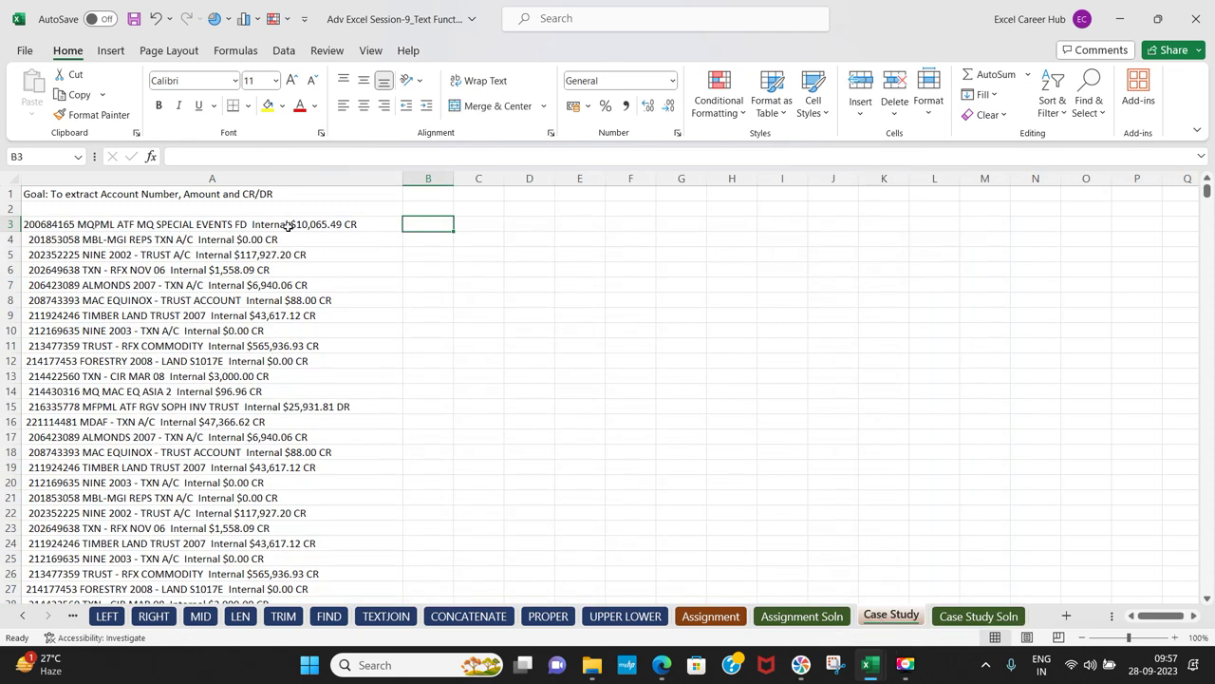
left_click(235, 227)
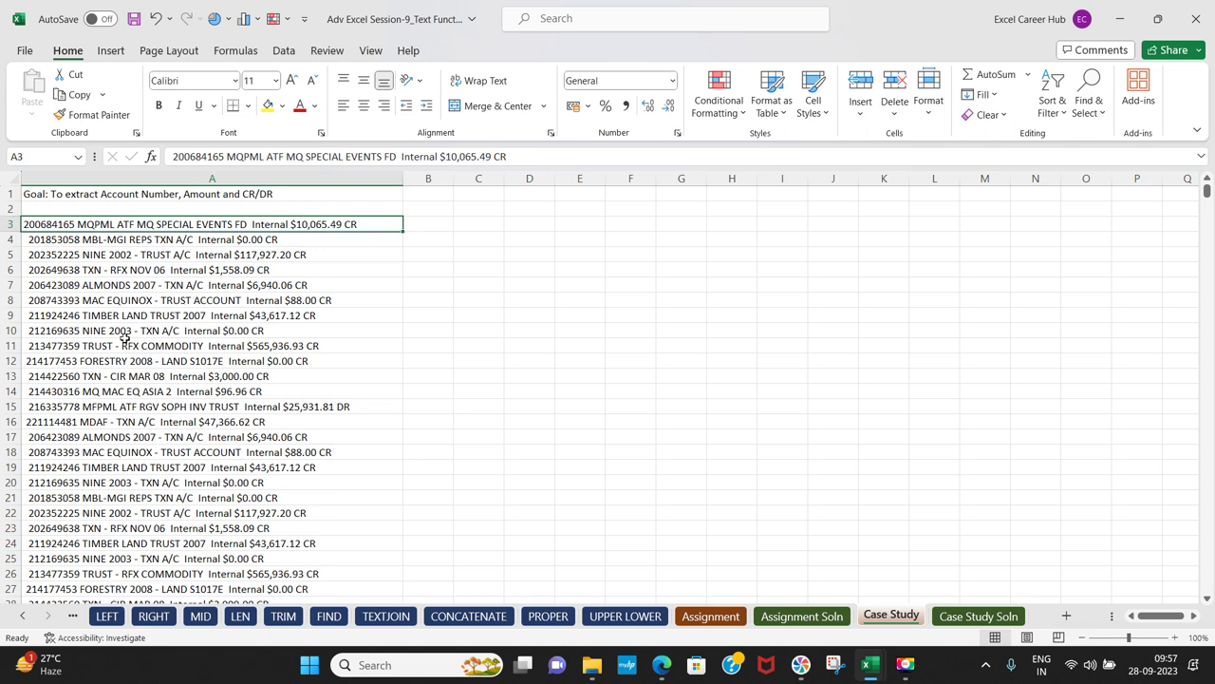
left_click(978, 616)
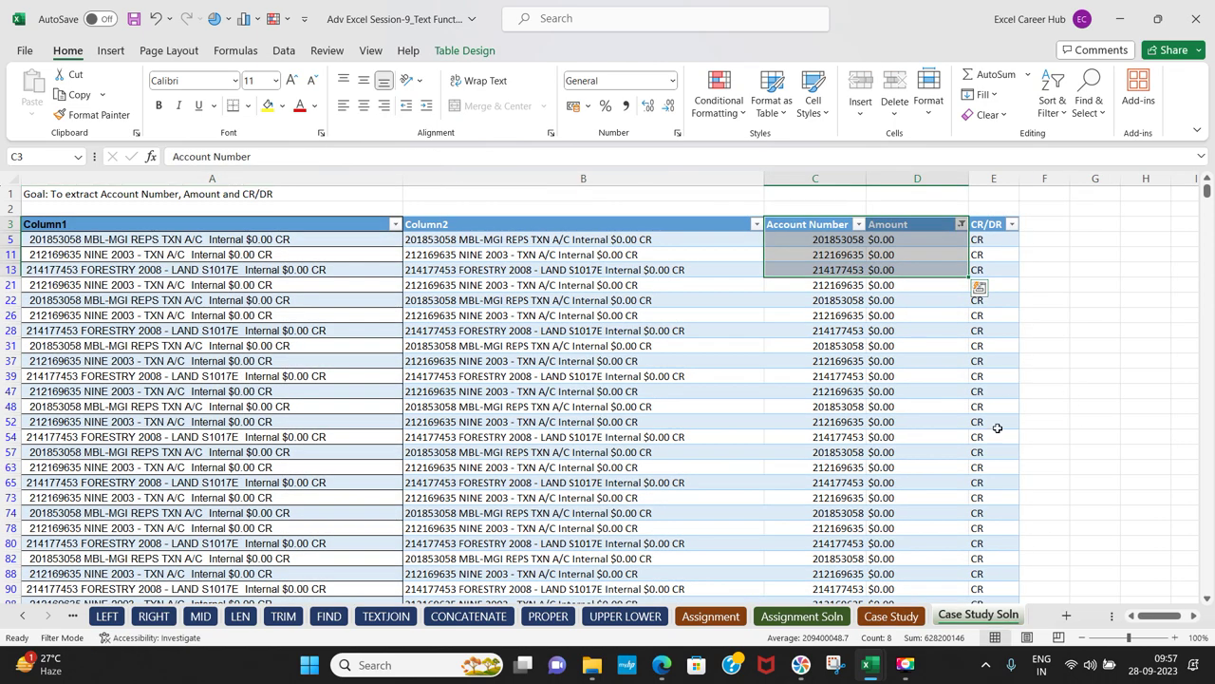
left_click(880, 616)
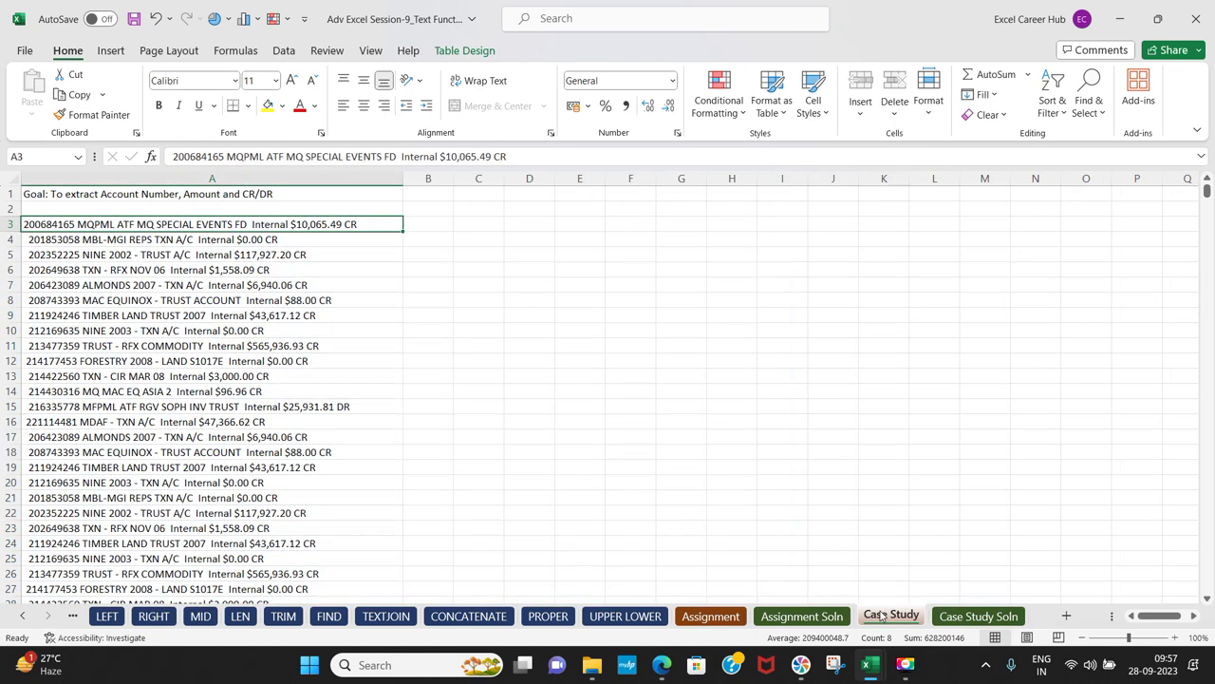
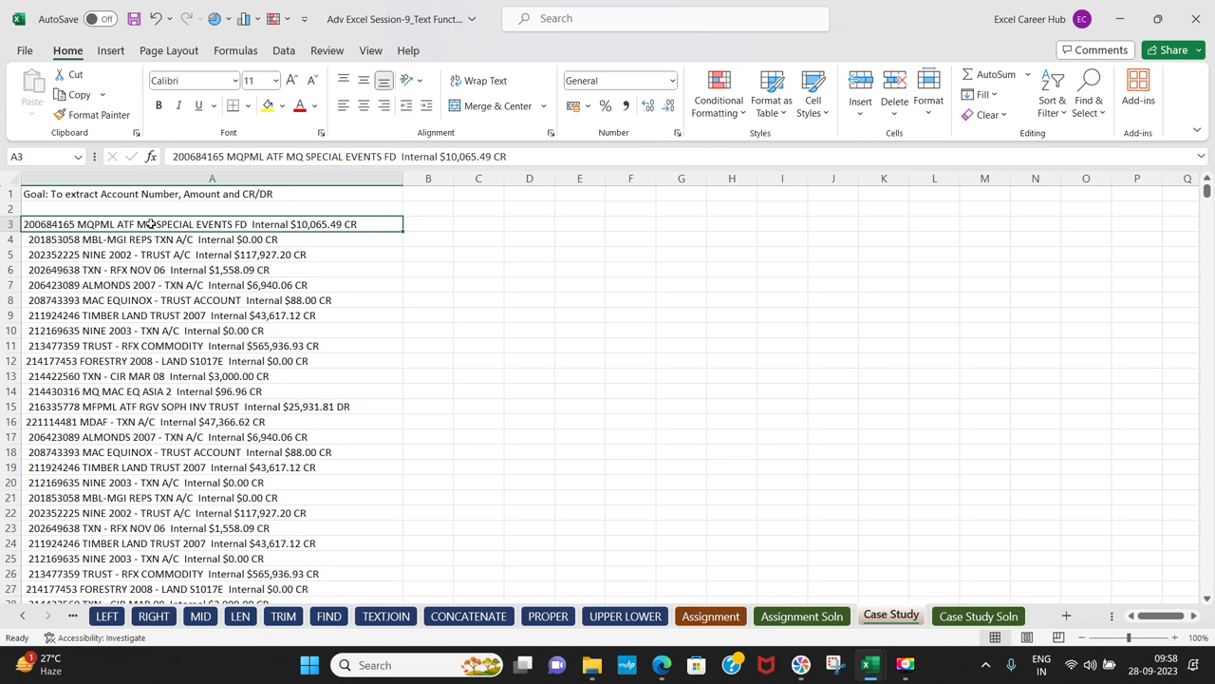
Copy every transaction string into column A of a new Sheet1 and autofit column A to the text
key("ctrl+shift+Down")
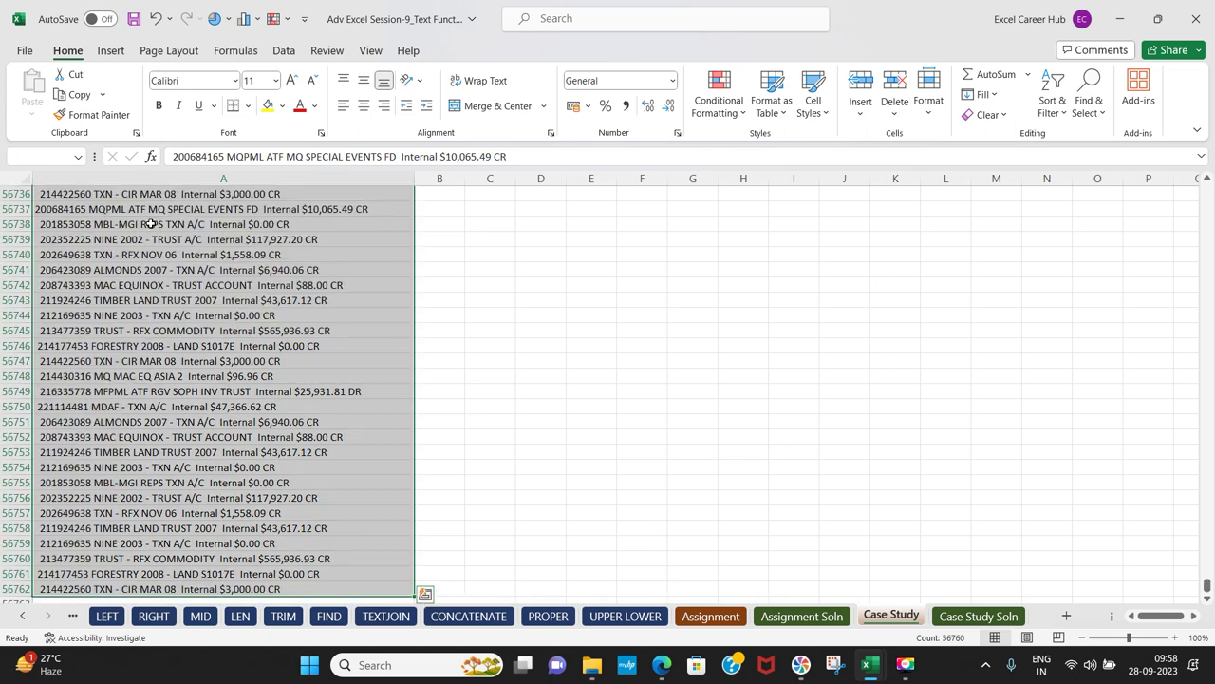
key("ctrl+c")
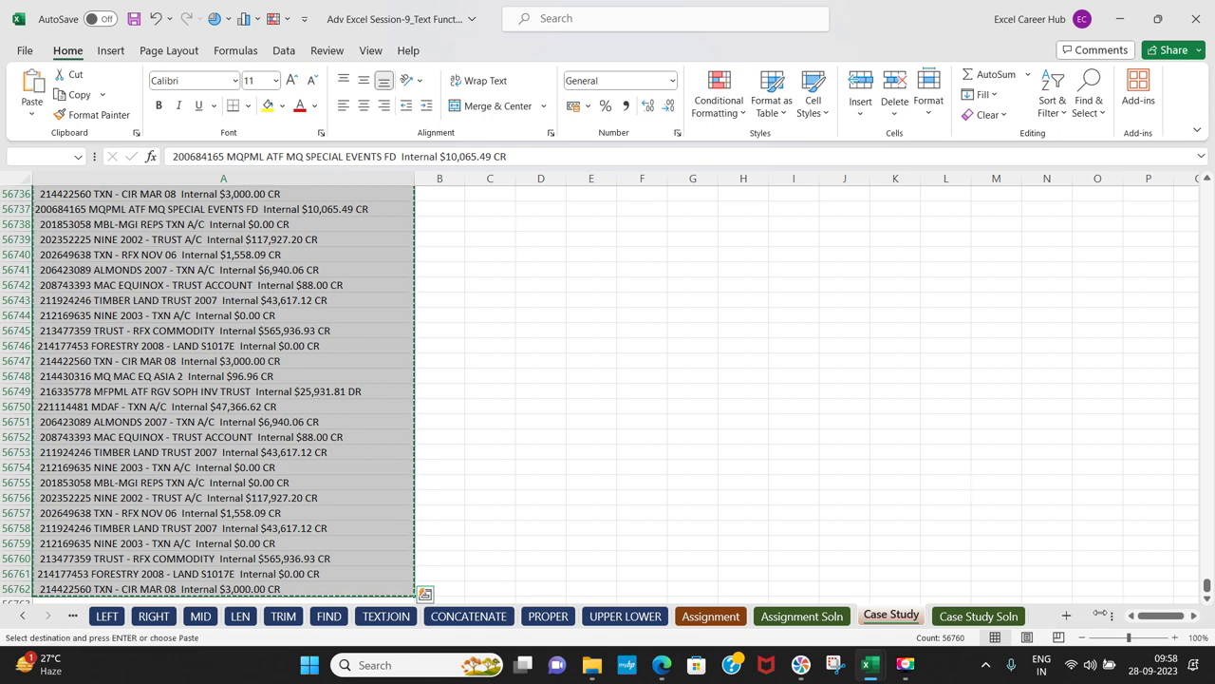
left_click(1066, 615)
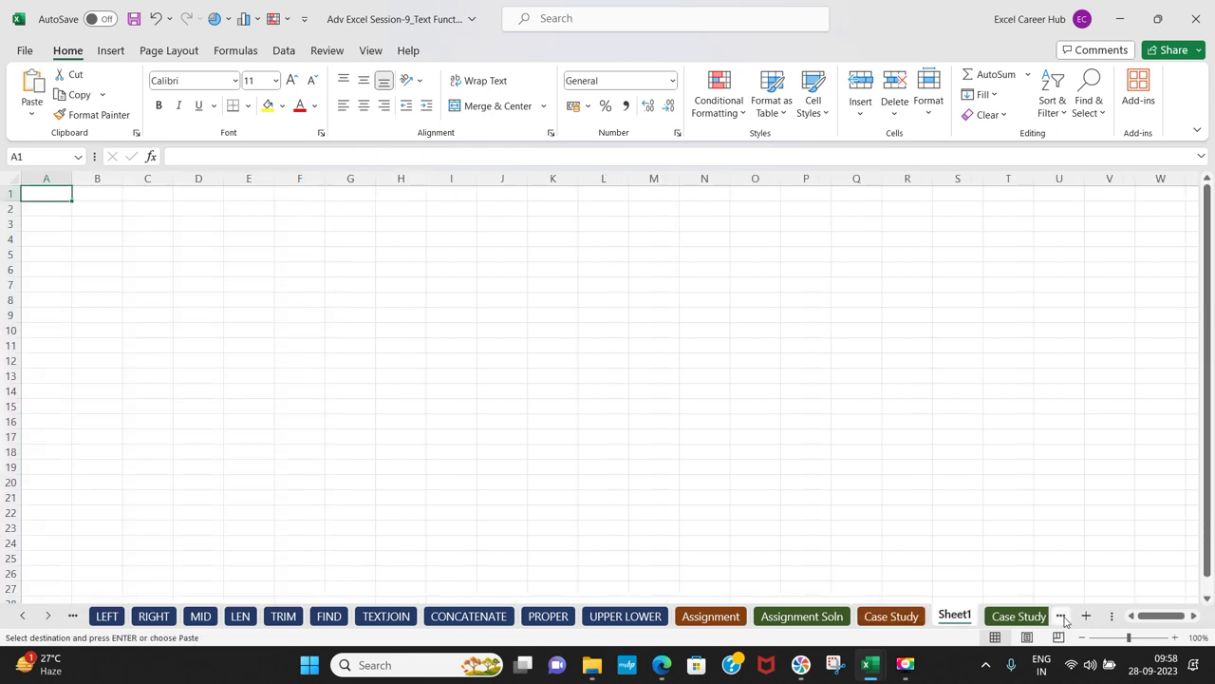
key("ctrl+space")
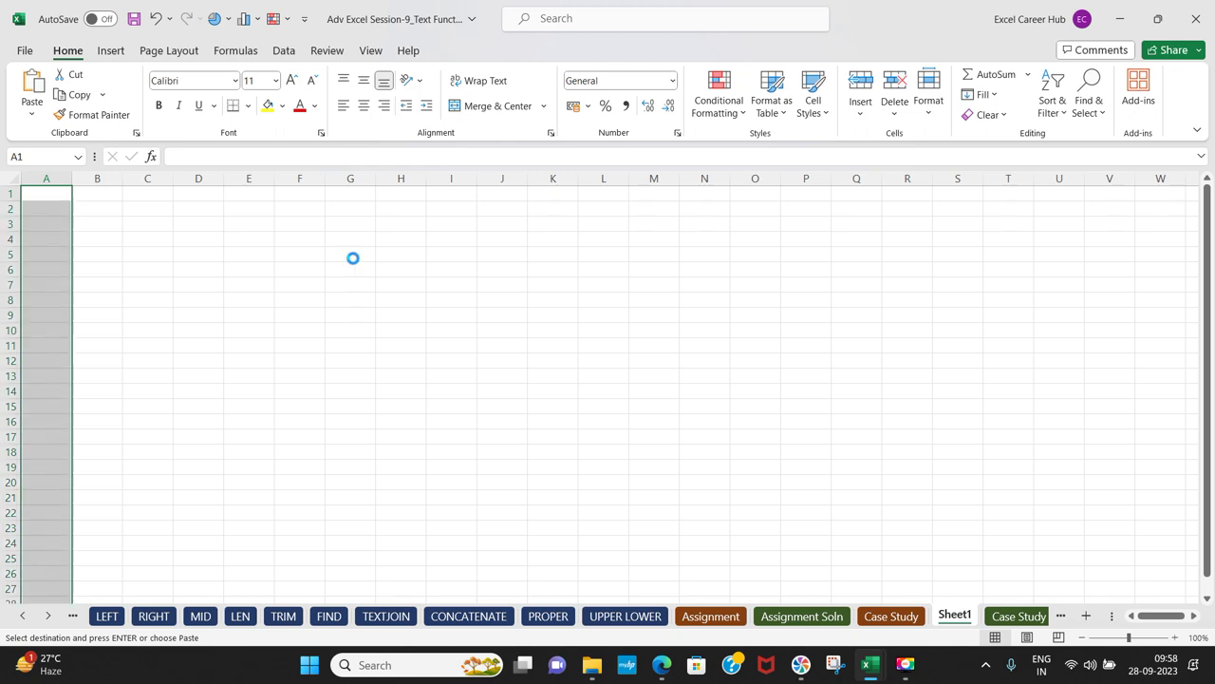
key("ctrl+v")
double_click(71, 178)
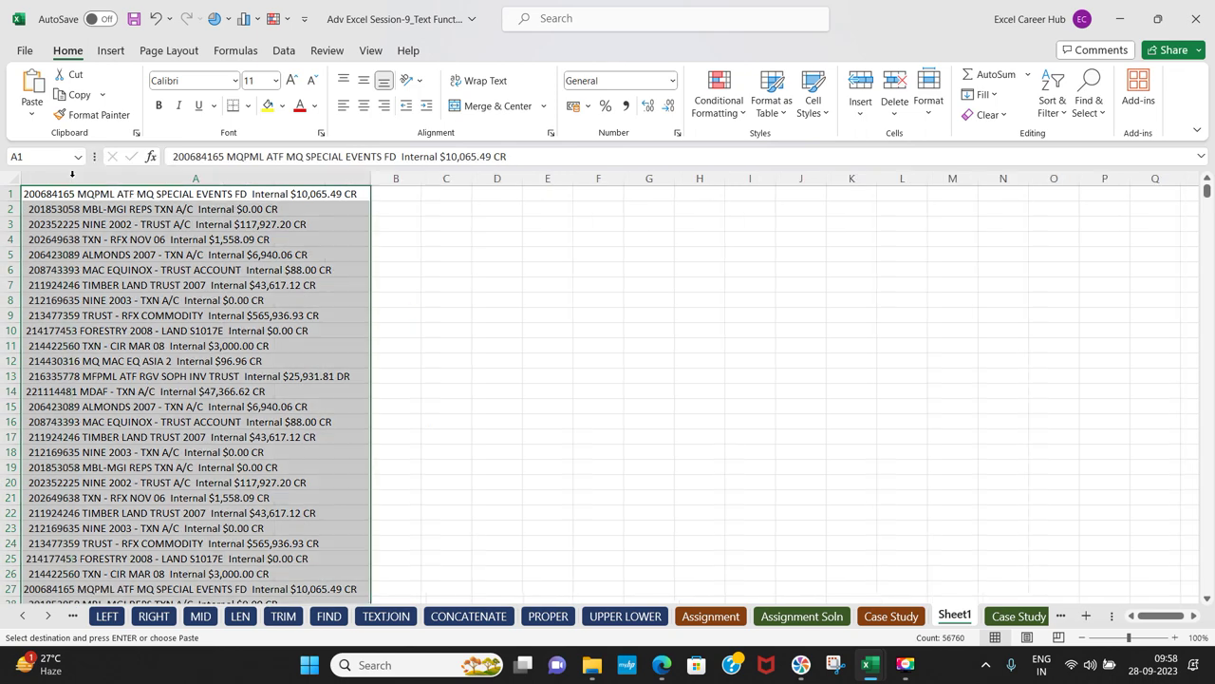
left_click(540, 274)
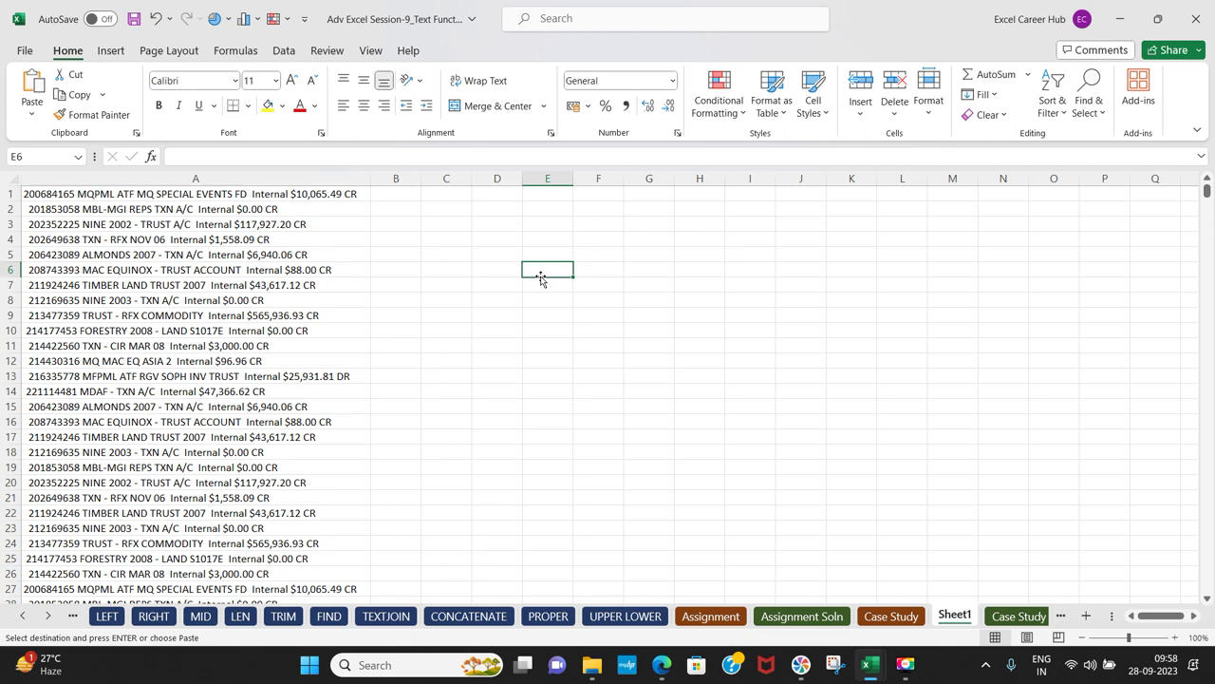
left_click(290, 200)
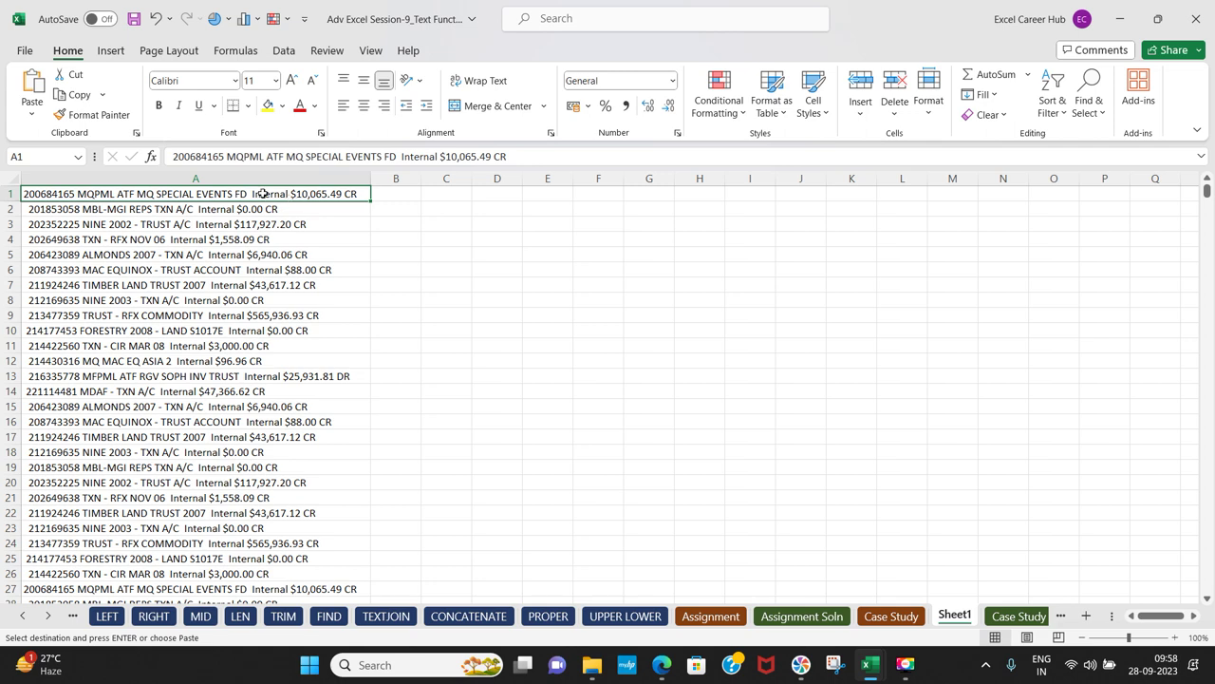
Convert the strings into a table and add a widened 'Account Number' header in B1
key("ctrl+t")
key("Return")
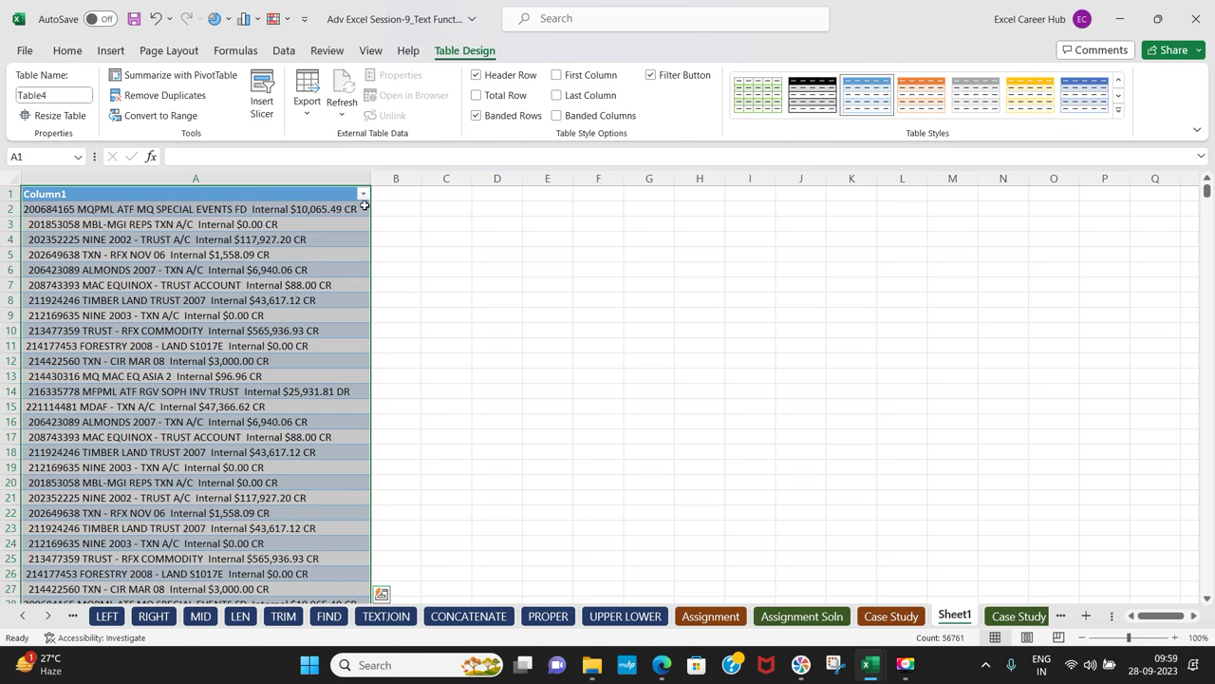
left_click(400, 194)
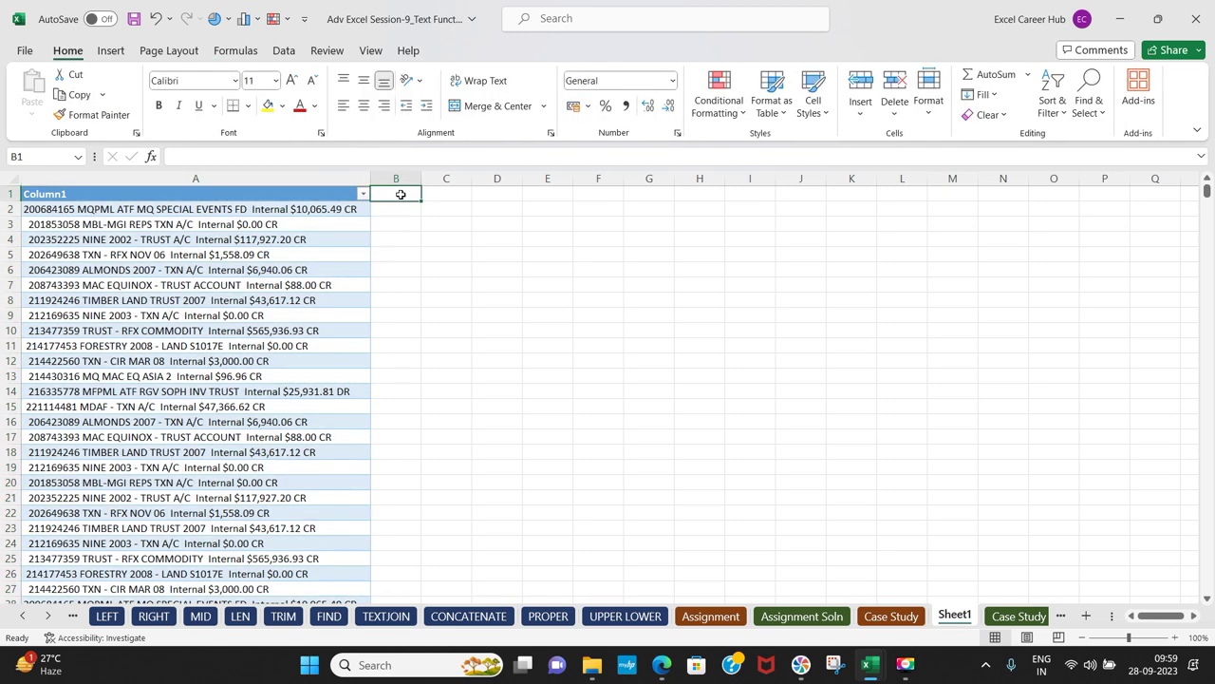
type("Account")
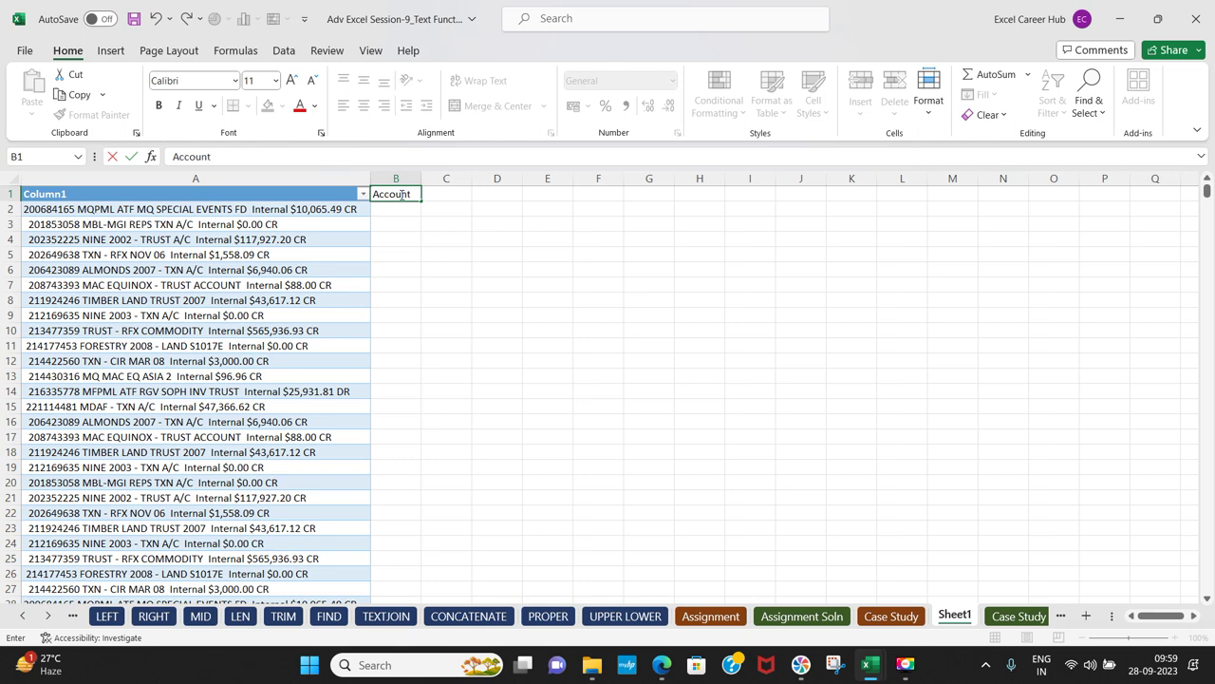
type(" Number")
key("Return")
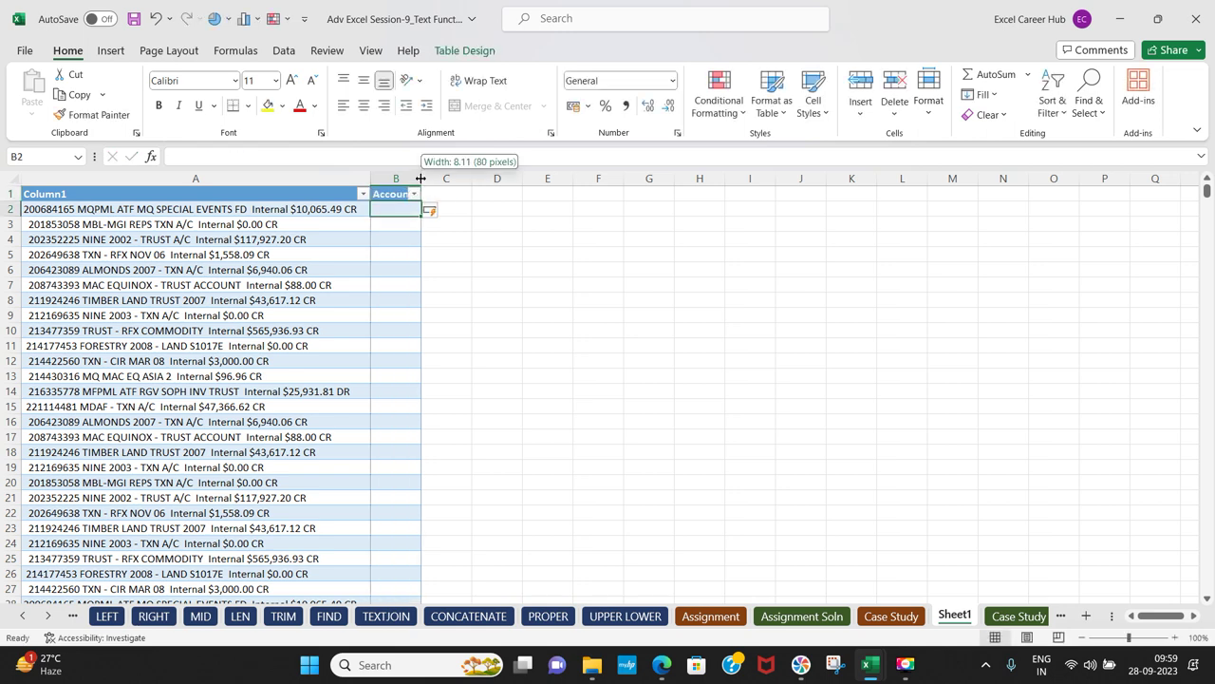
left_click_drag(421, 179, 487, 178)
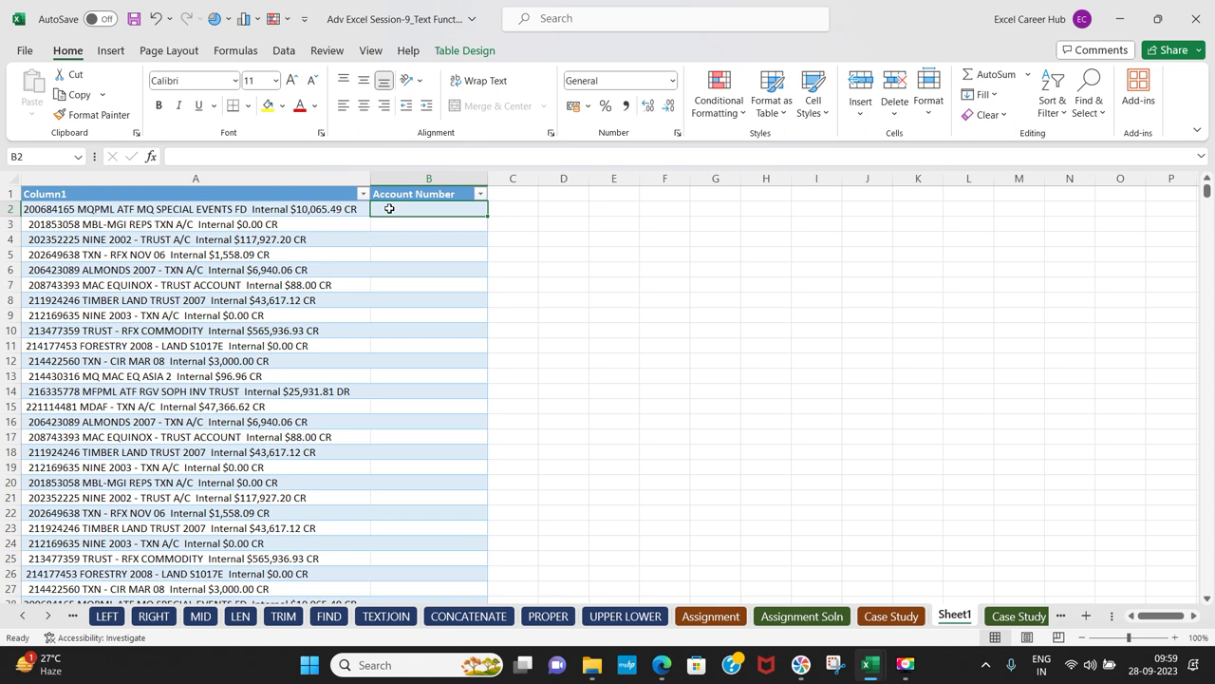
Enter =LEFT(A2,9) in B2 to extract each string's first 9 characters
type("=LE")
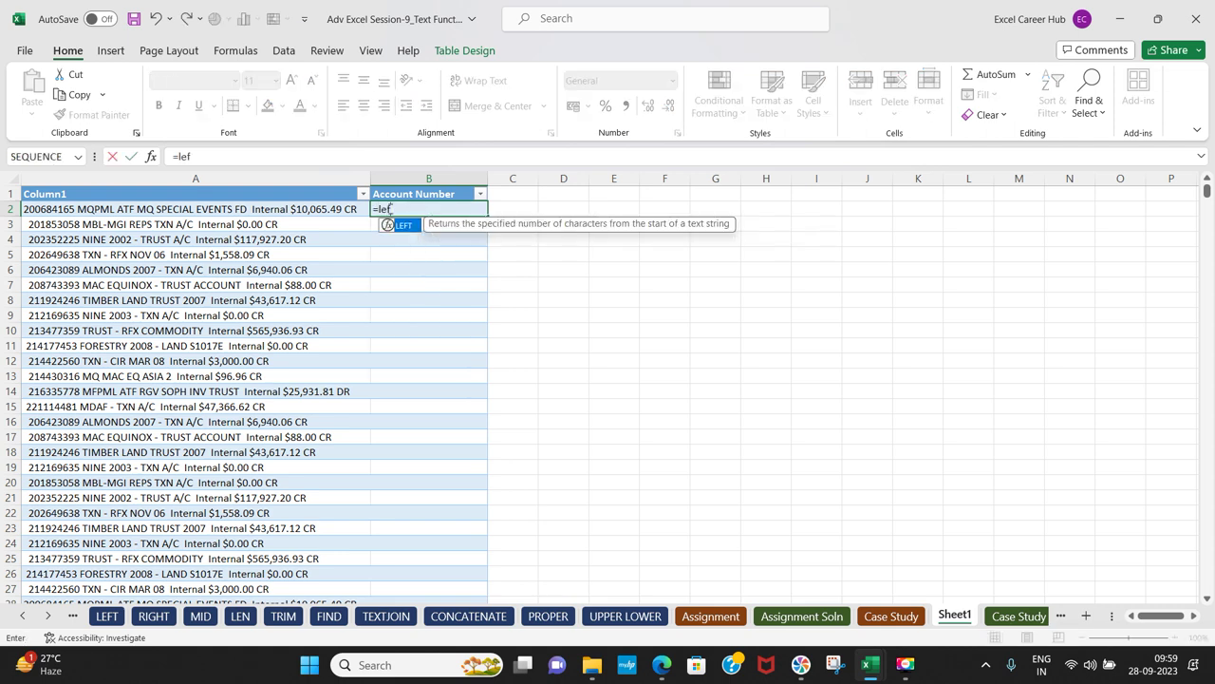
type("FT(")
left_click(252, 209)
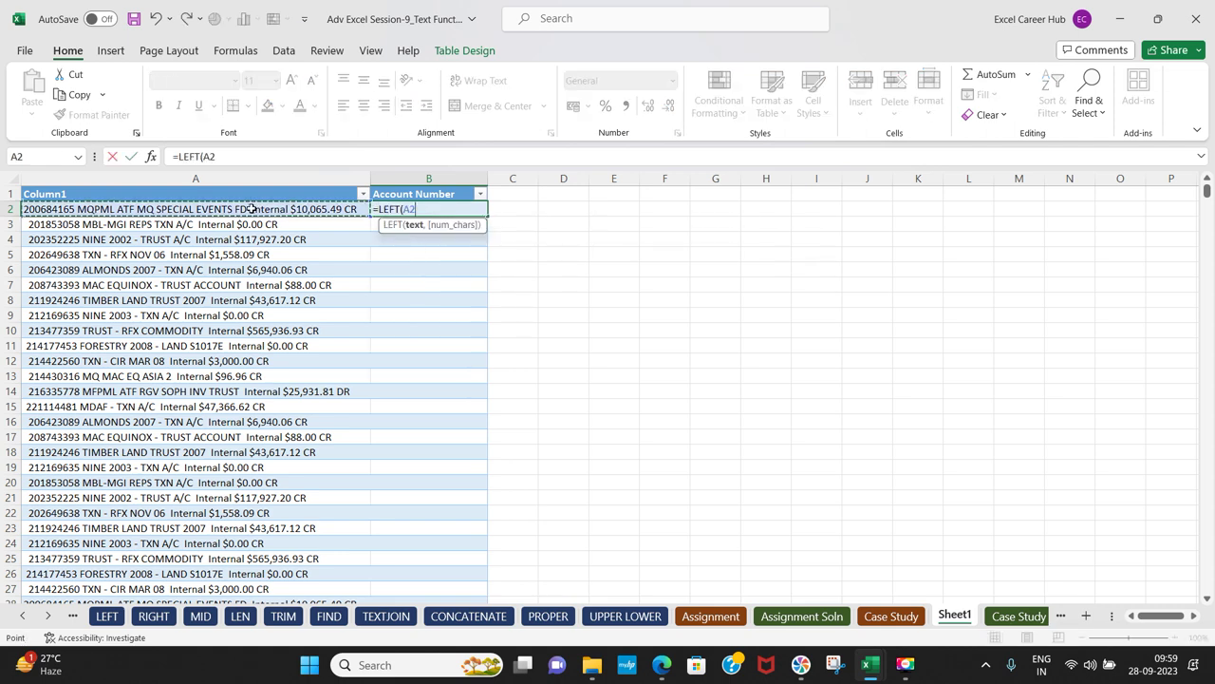
type(",9)")
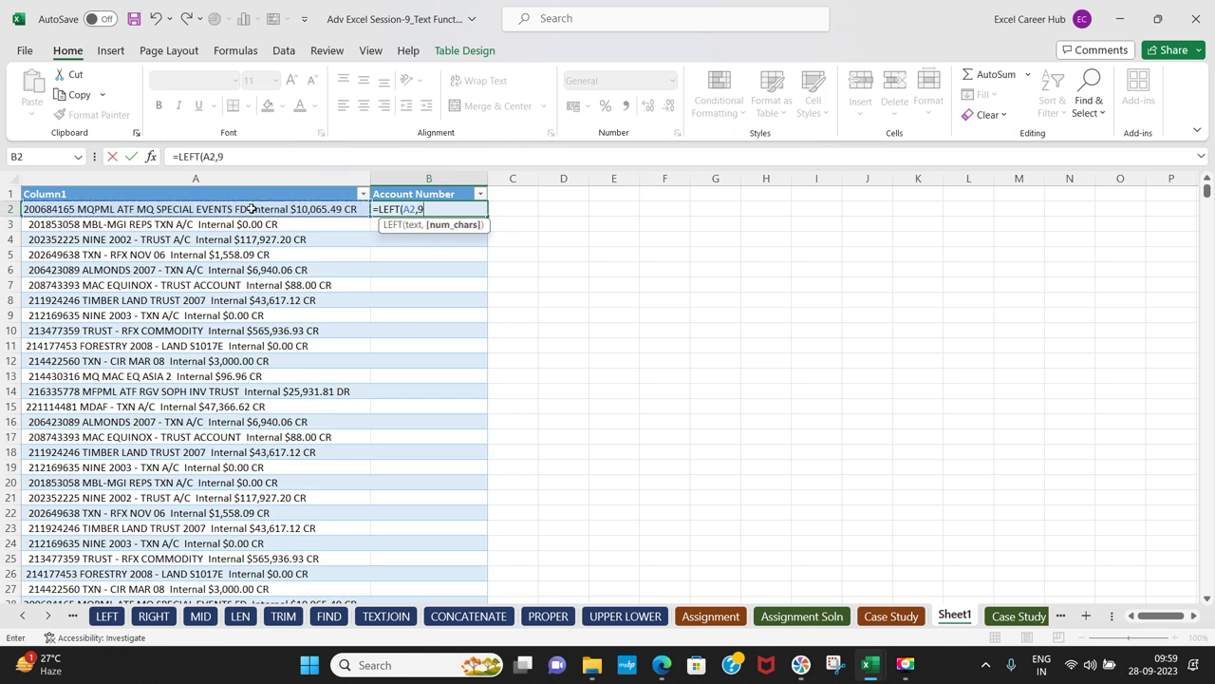
key("Return")
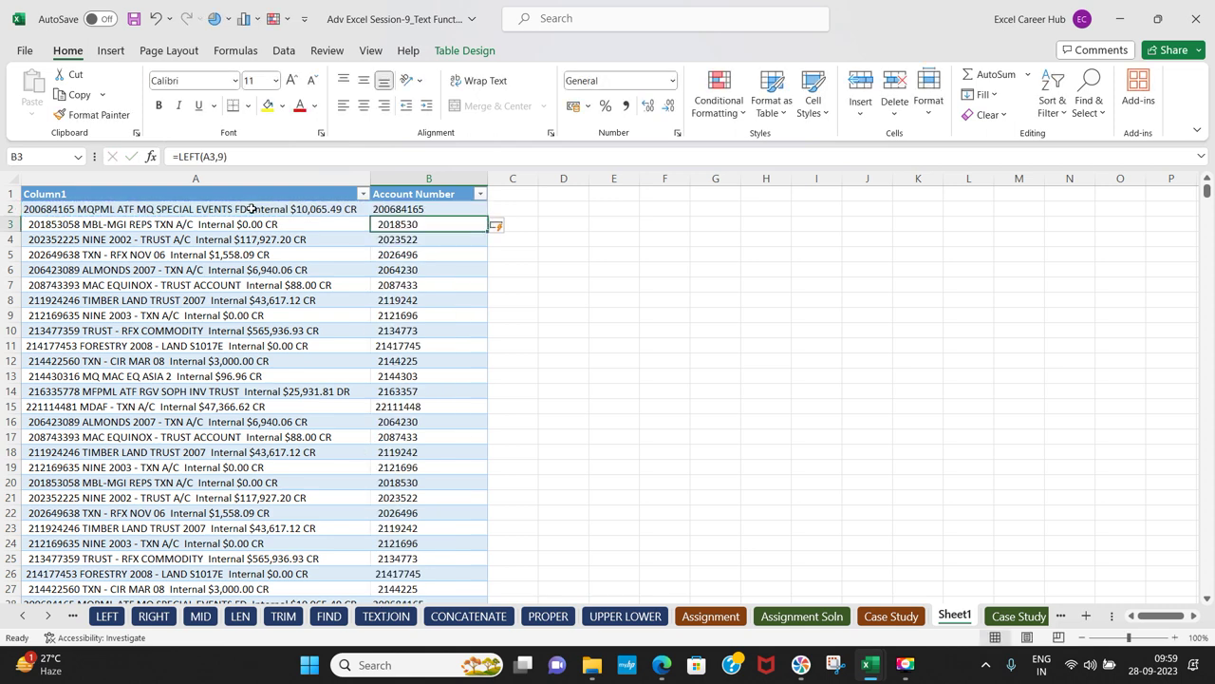
scroll(236, 225, "right", 10)
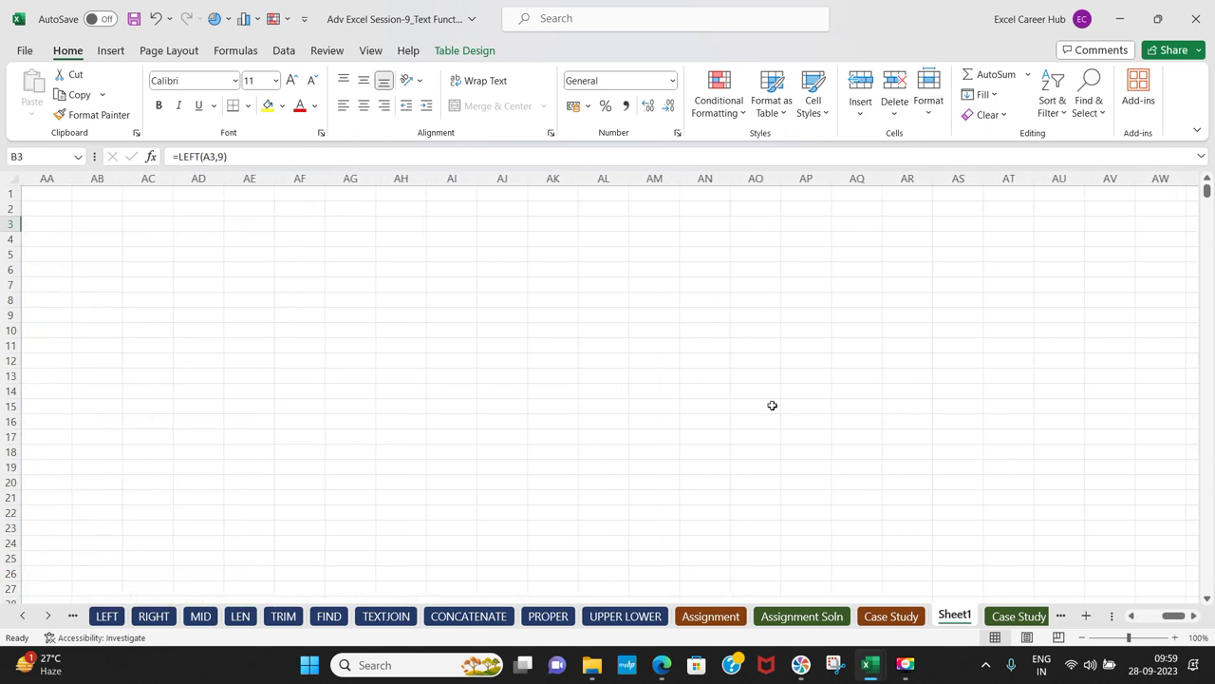
left_click_drag(1174, 616, 1123, 619)
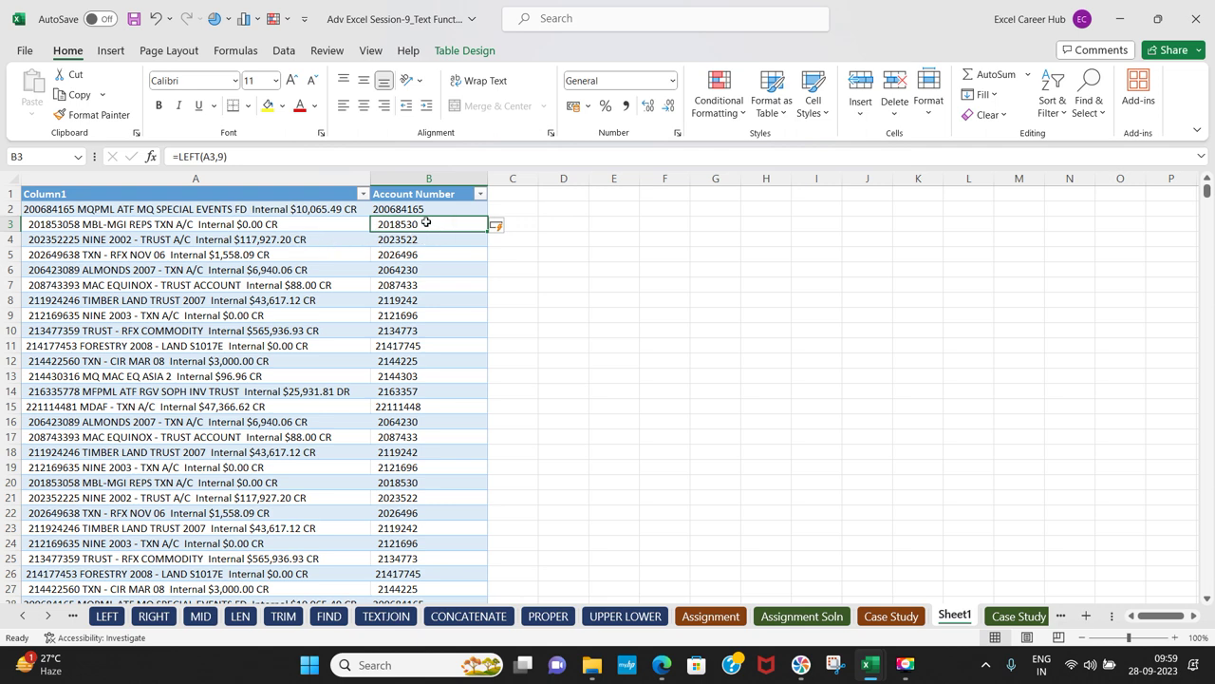
left_click(517, 193)
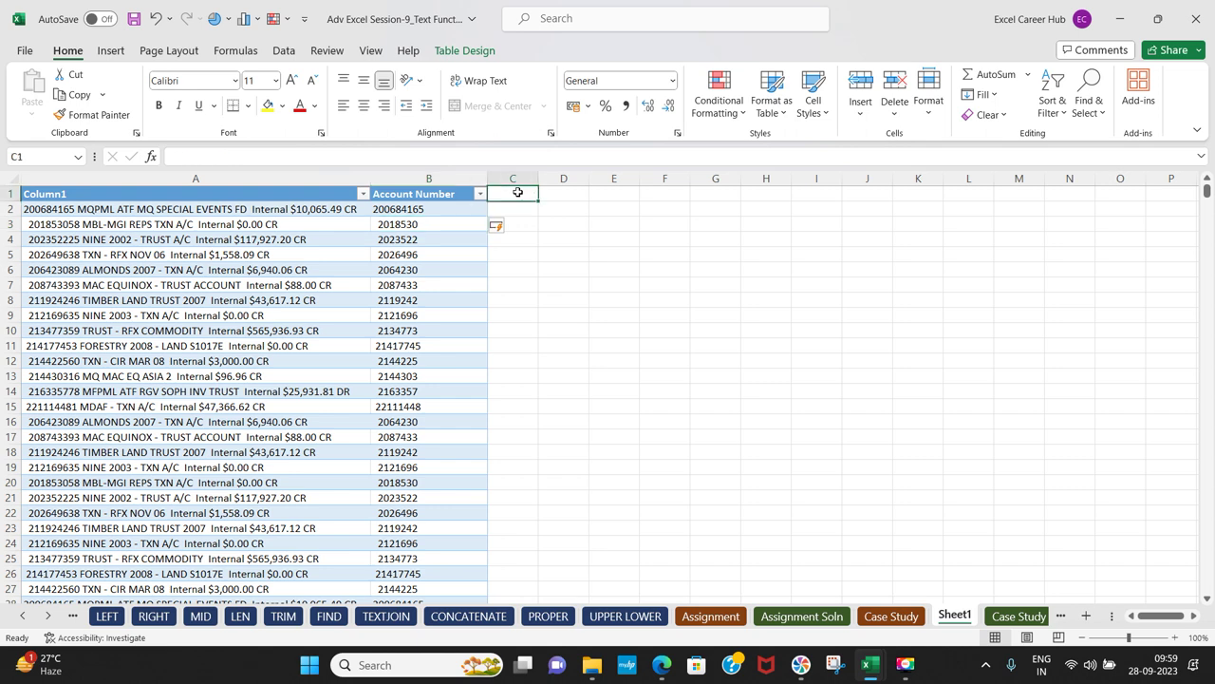
type("Le")
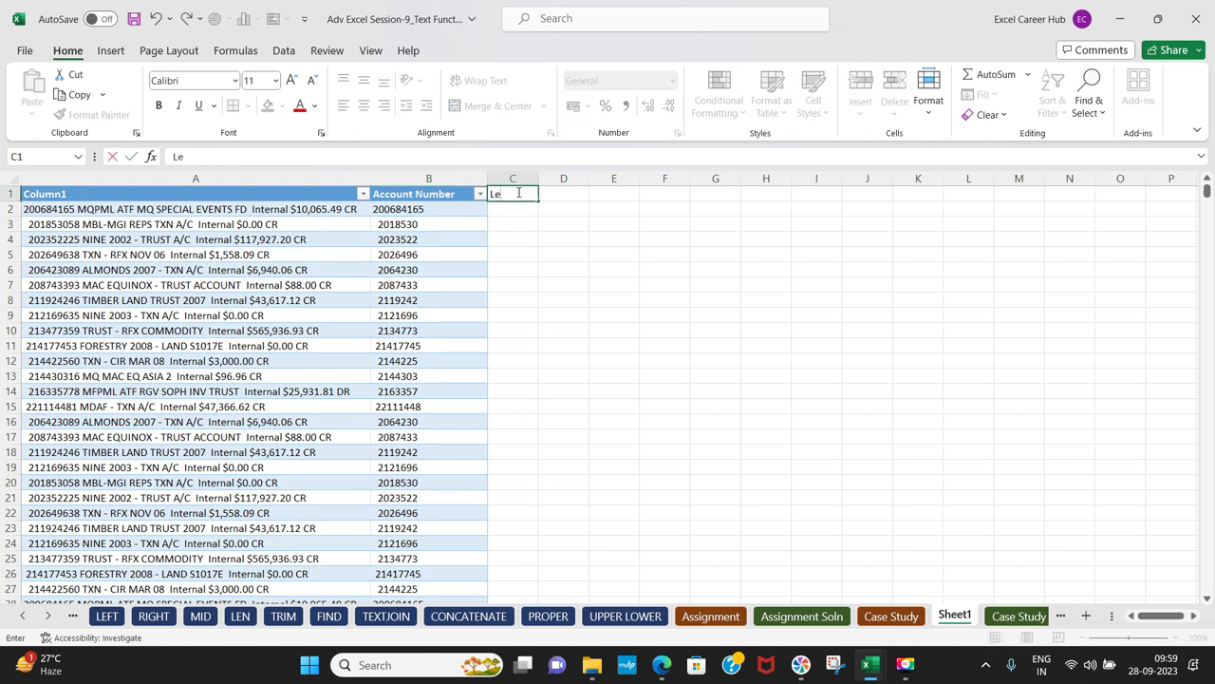
type("n")
key("Return")
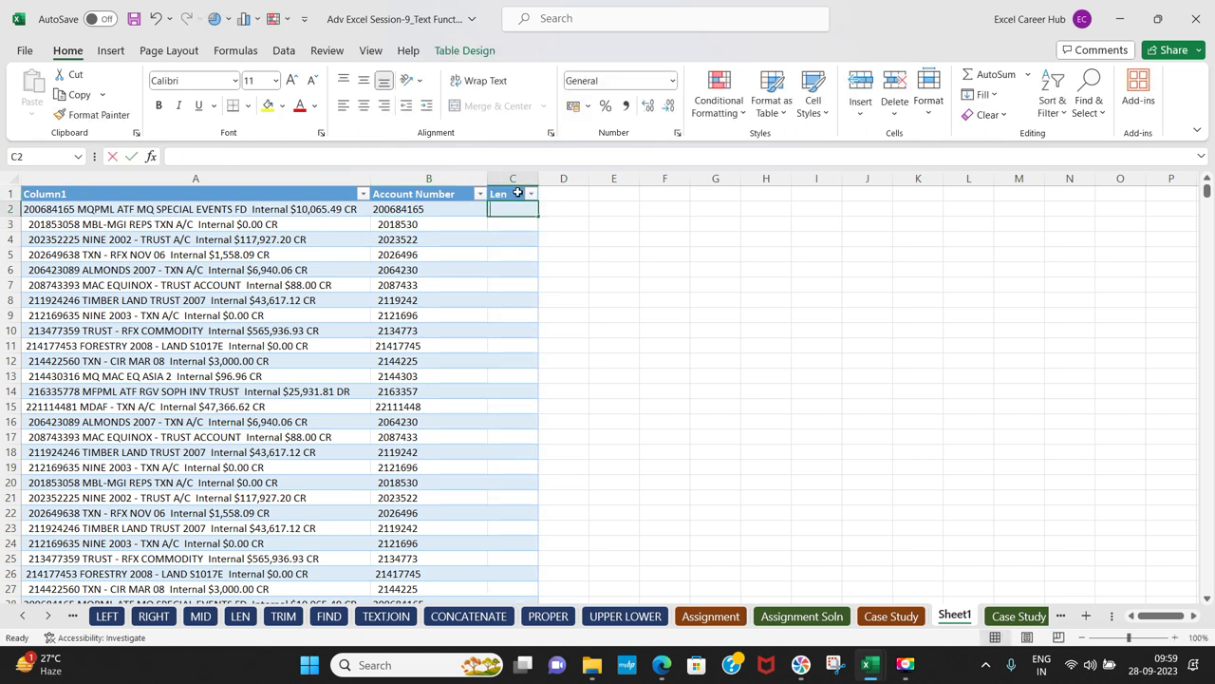
type("=le")
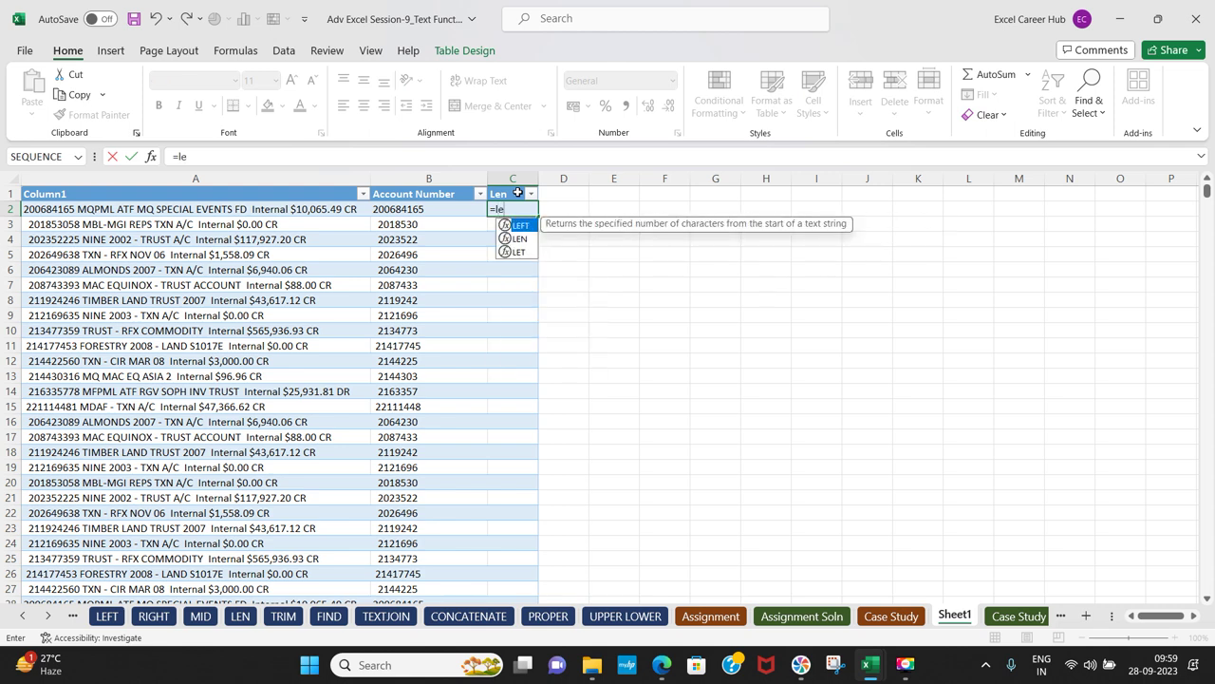
type("n")
key("Tab")
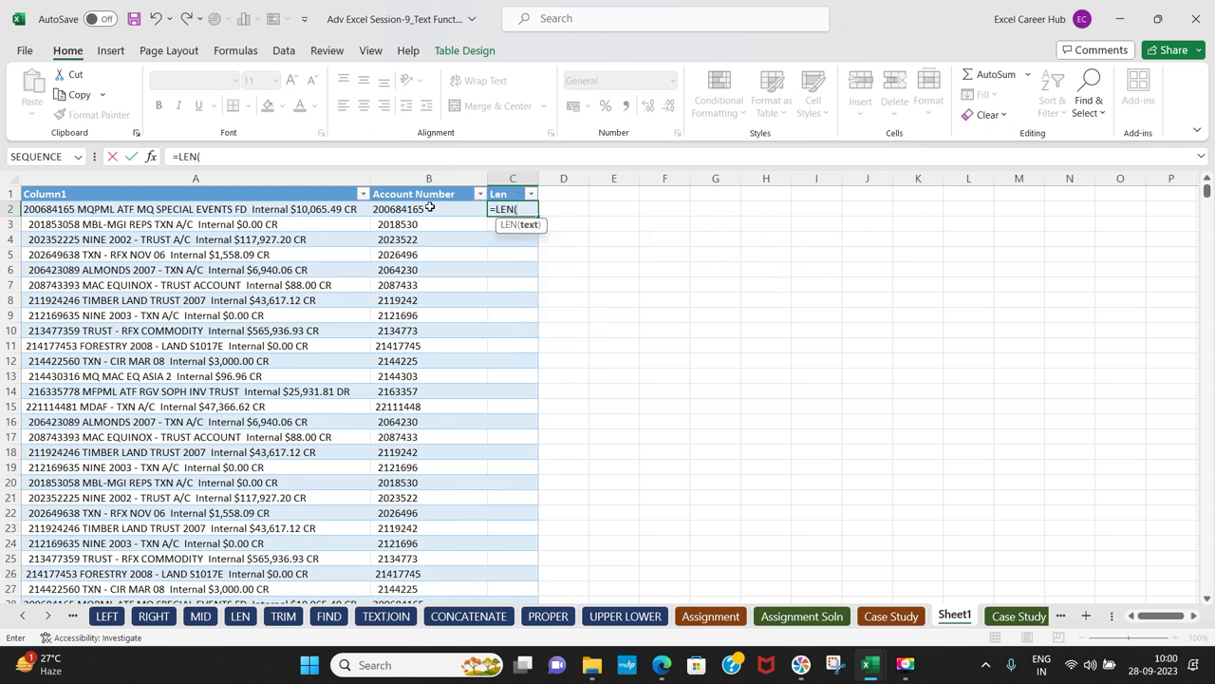
left_click(429, 208)
key("Return")
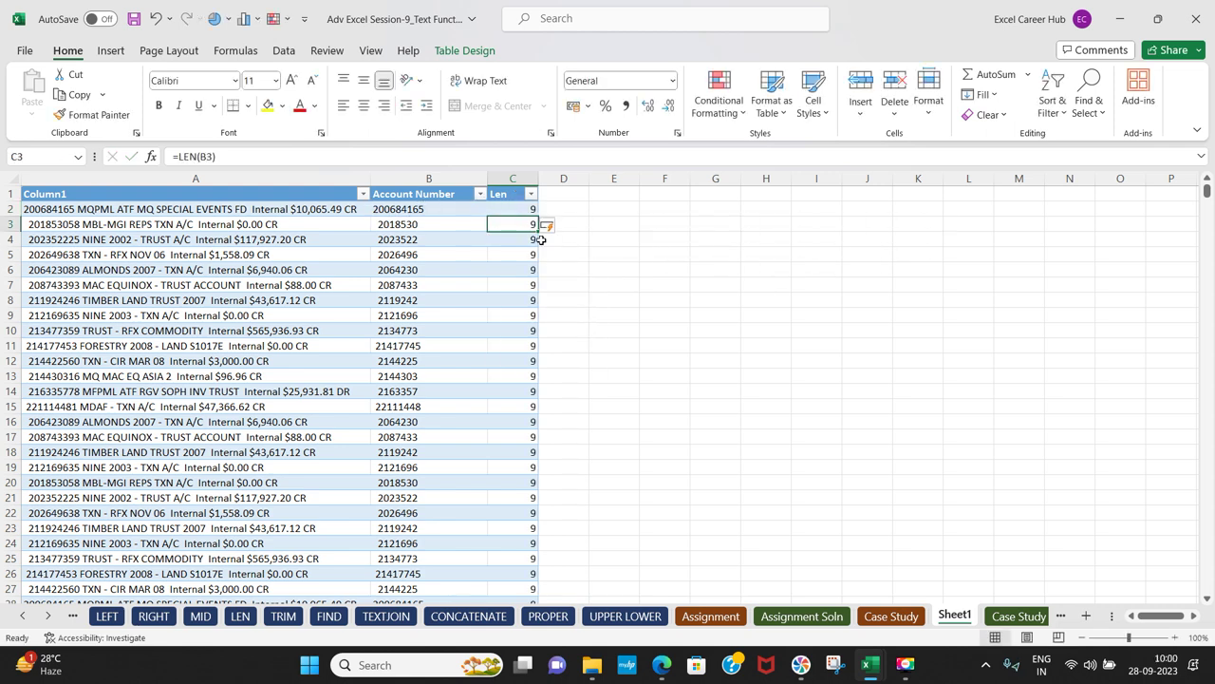
left_click(406, 224)
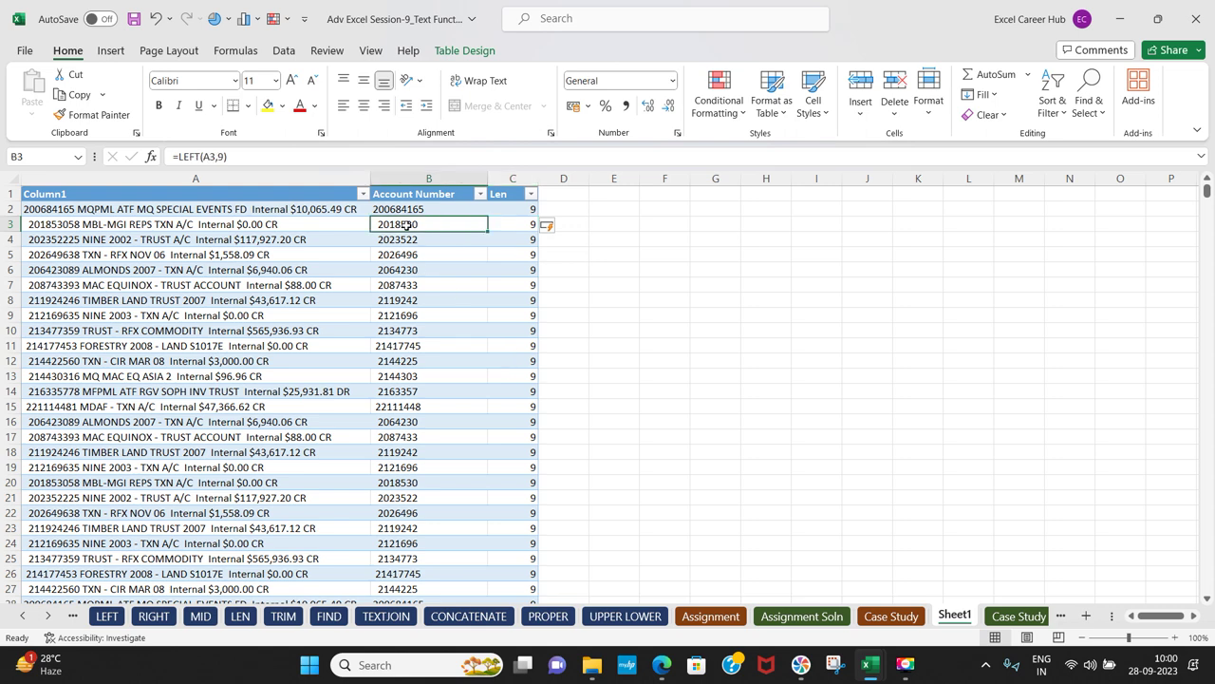
left_click(509, 181)
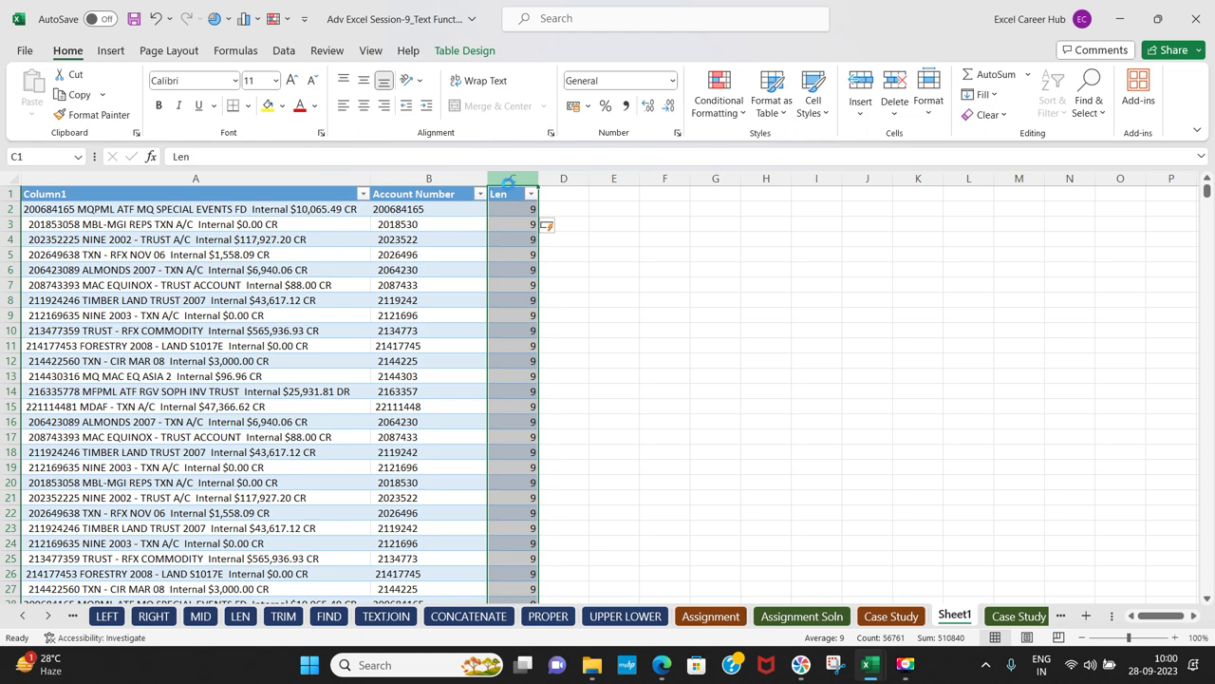
key("ctrl+minus")
left_click(404, 223)
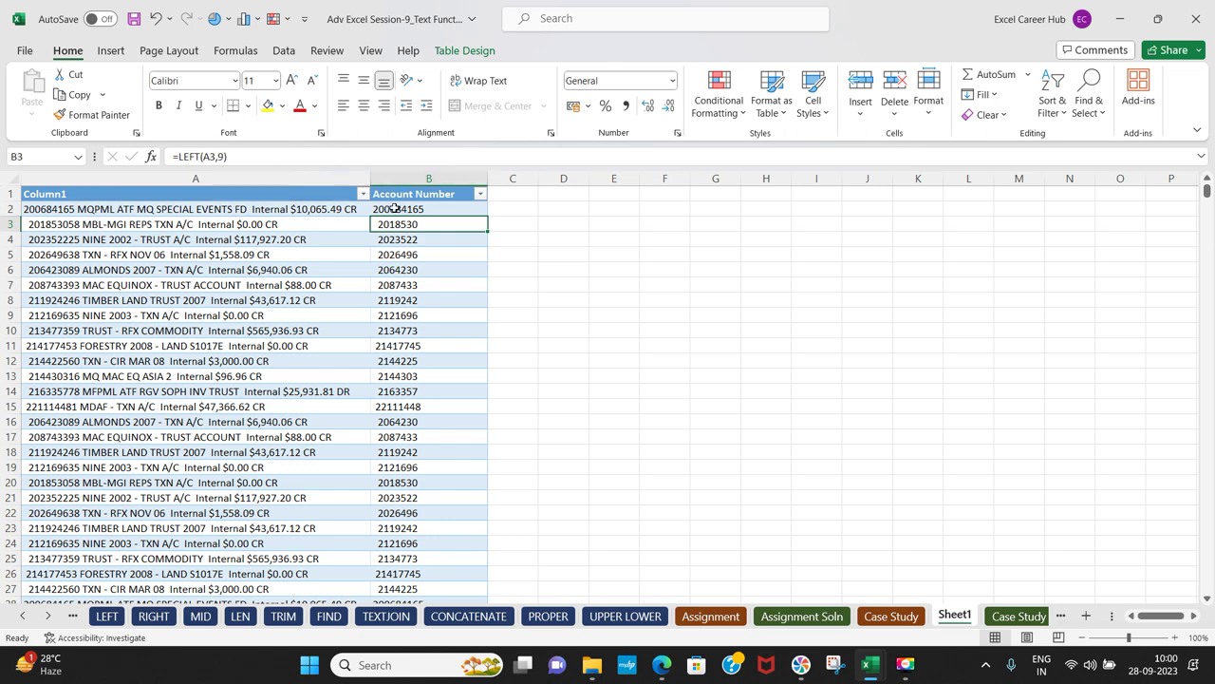
Change the Account Number formula to =TRIM(A2) and autofit column B
key("Up")
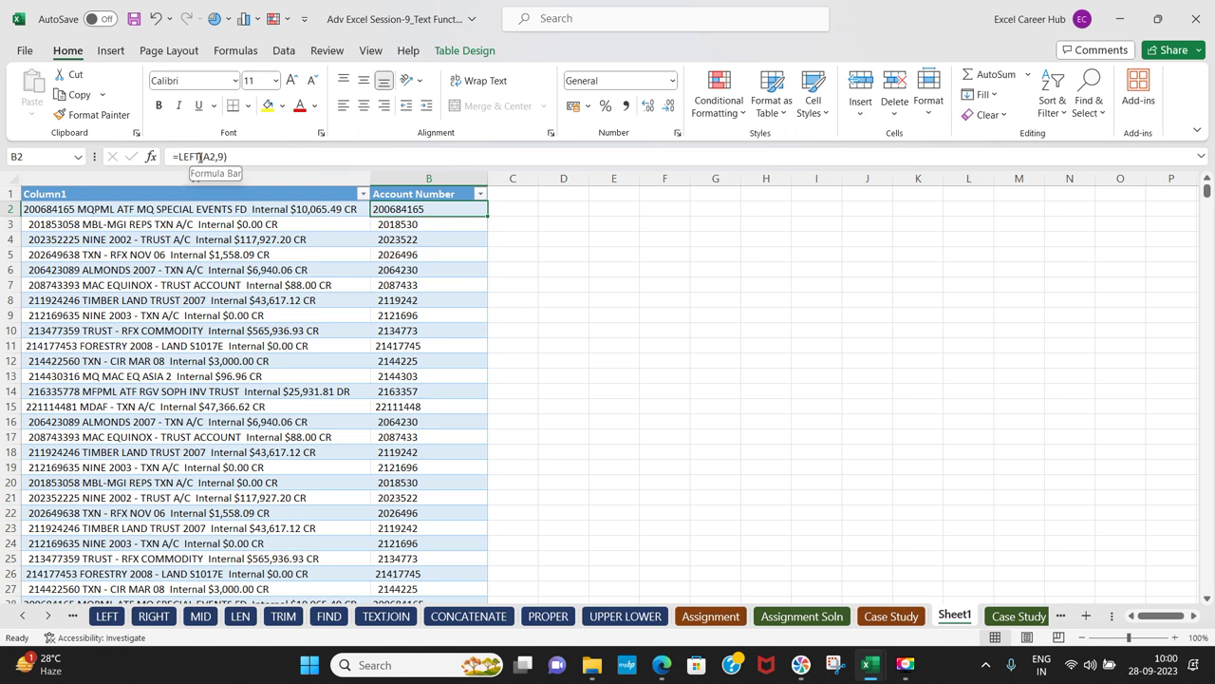
left_click_drag(200, 157, 180, 158)
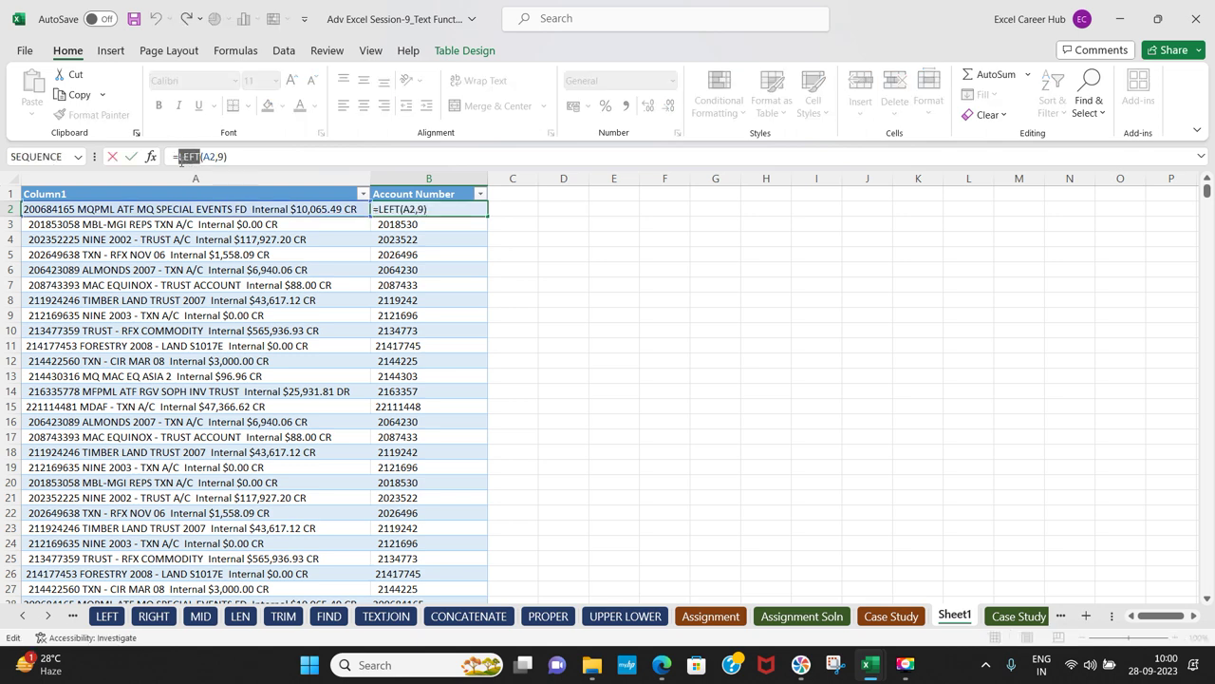
type("Trim")
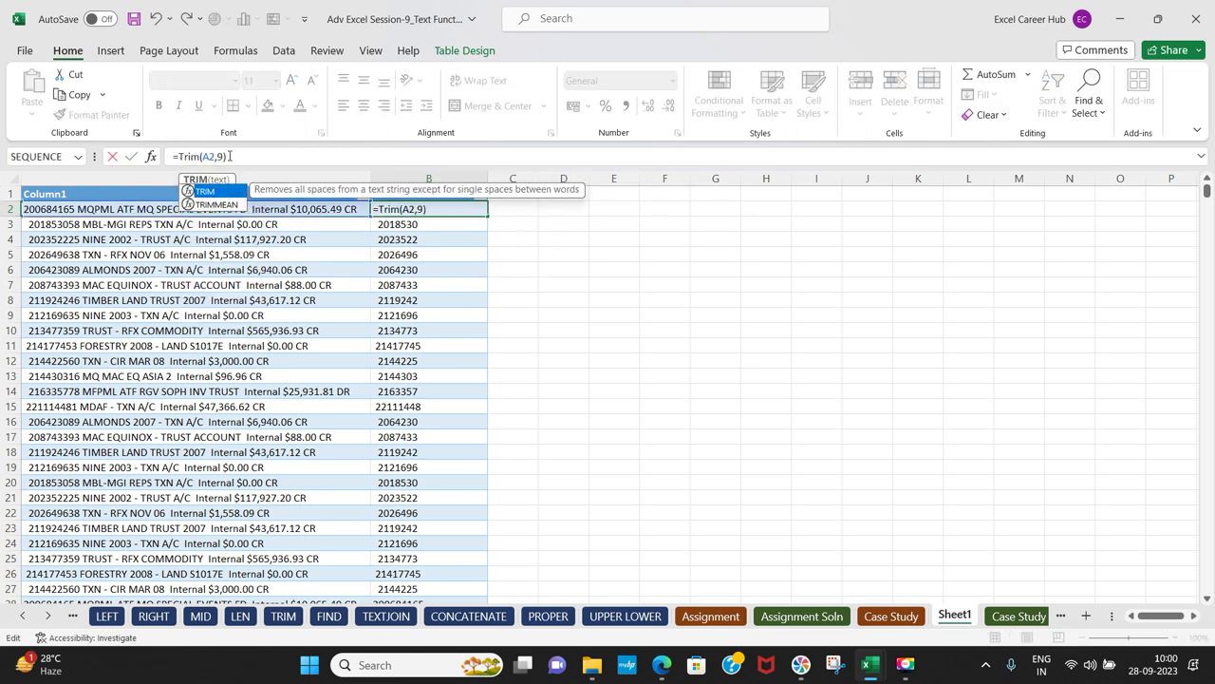
left_click(219, 156)
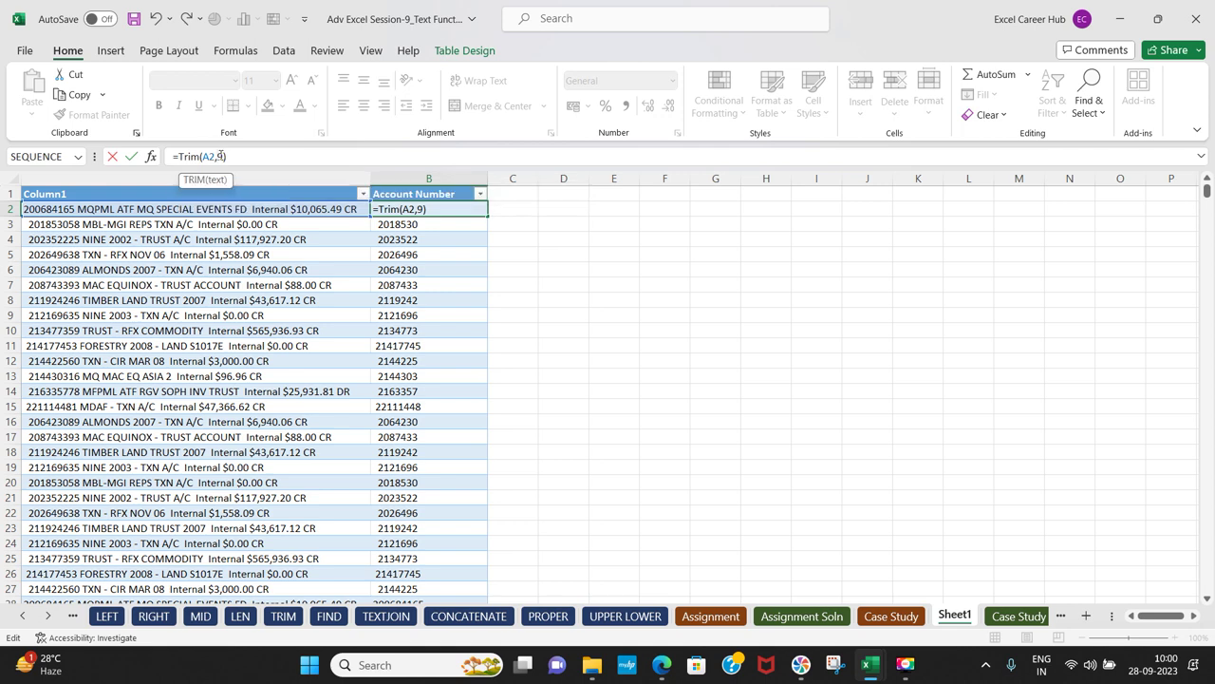
key("BackSpace")
key("Home")
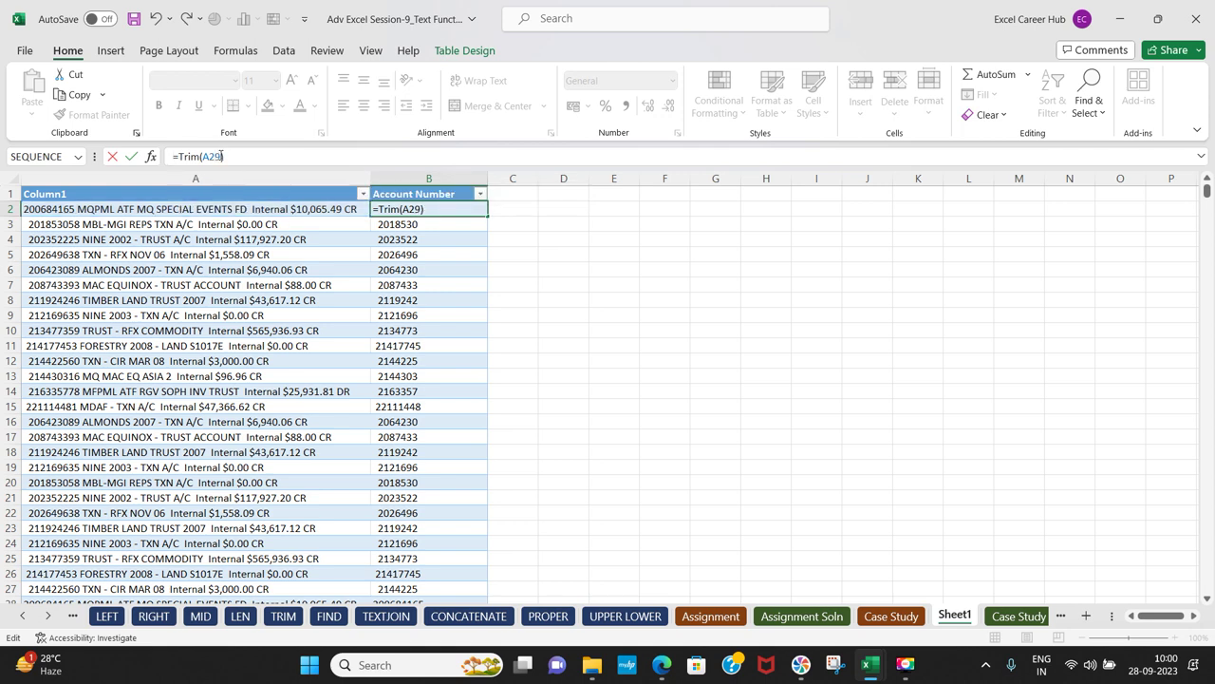
left_click(219, 156)
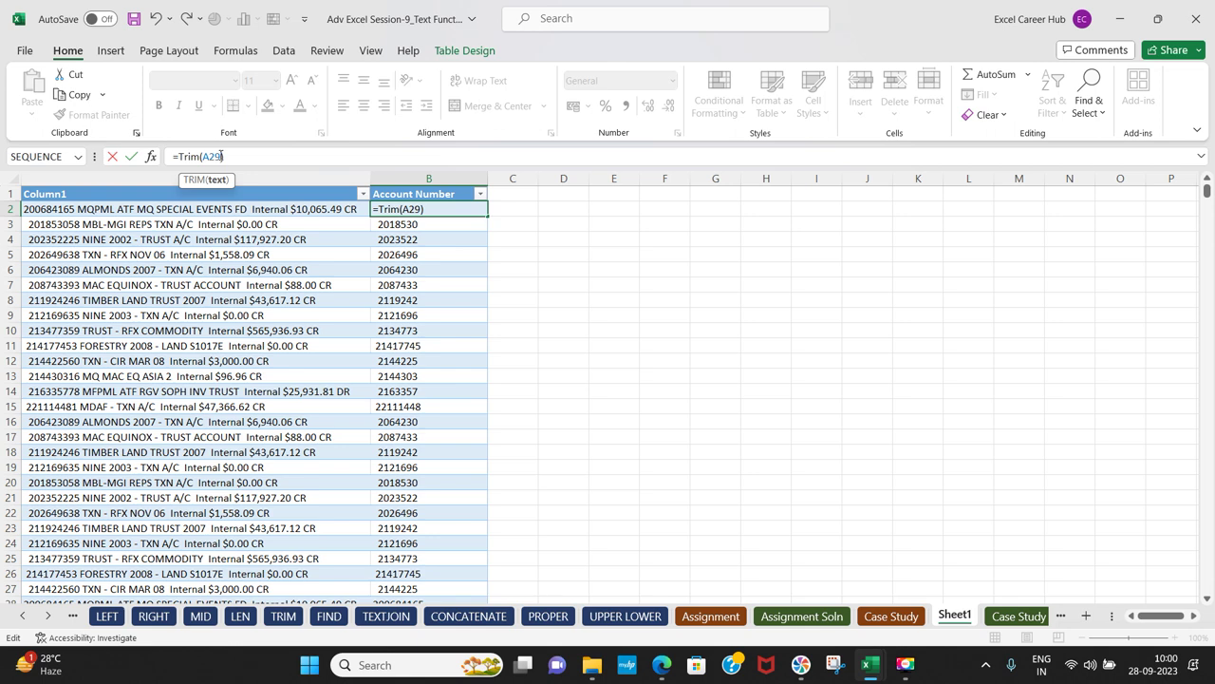
key("BackSpace")
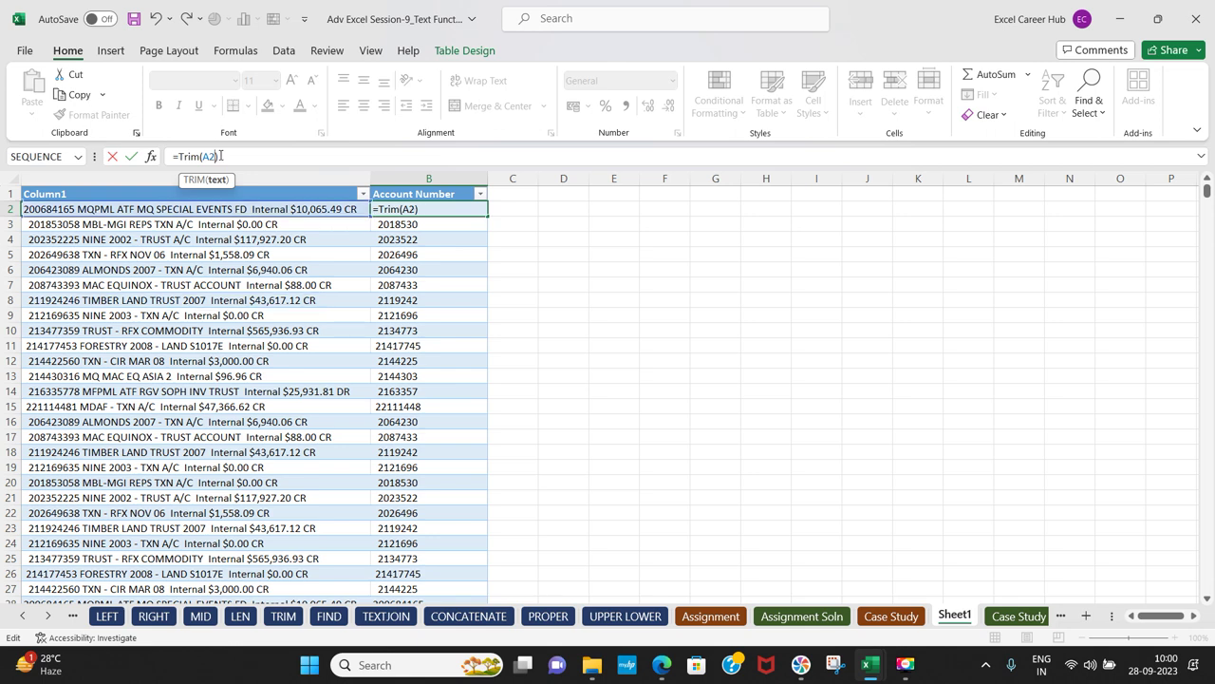
key("Return")
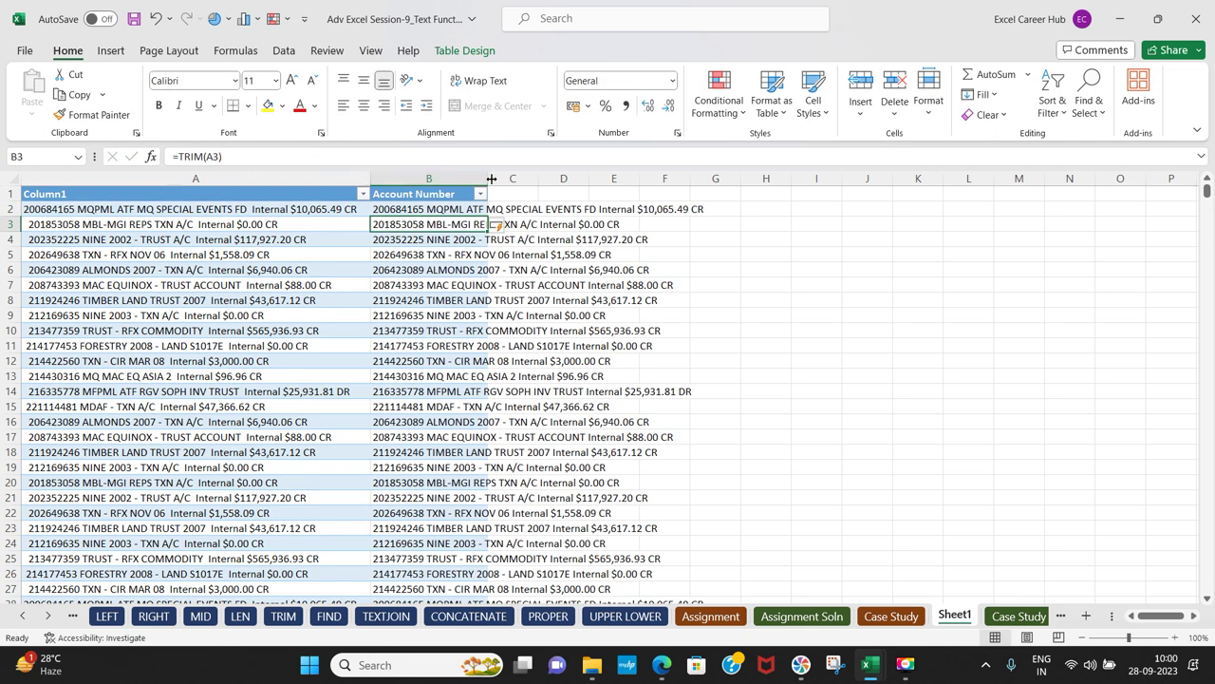
double_click(491, 179)
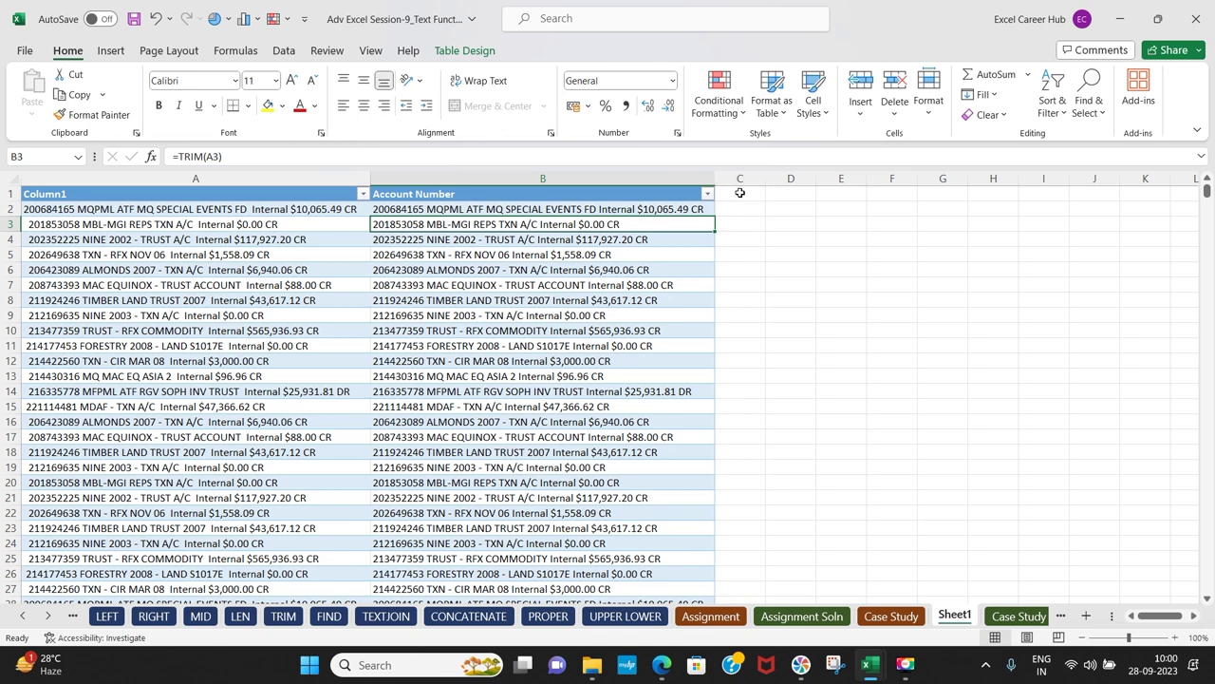
Add an 'Account' column in C with =LEFT(B2,9) and widen it
left_click(676, 193)
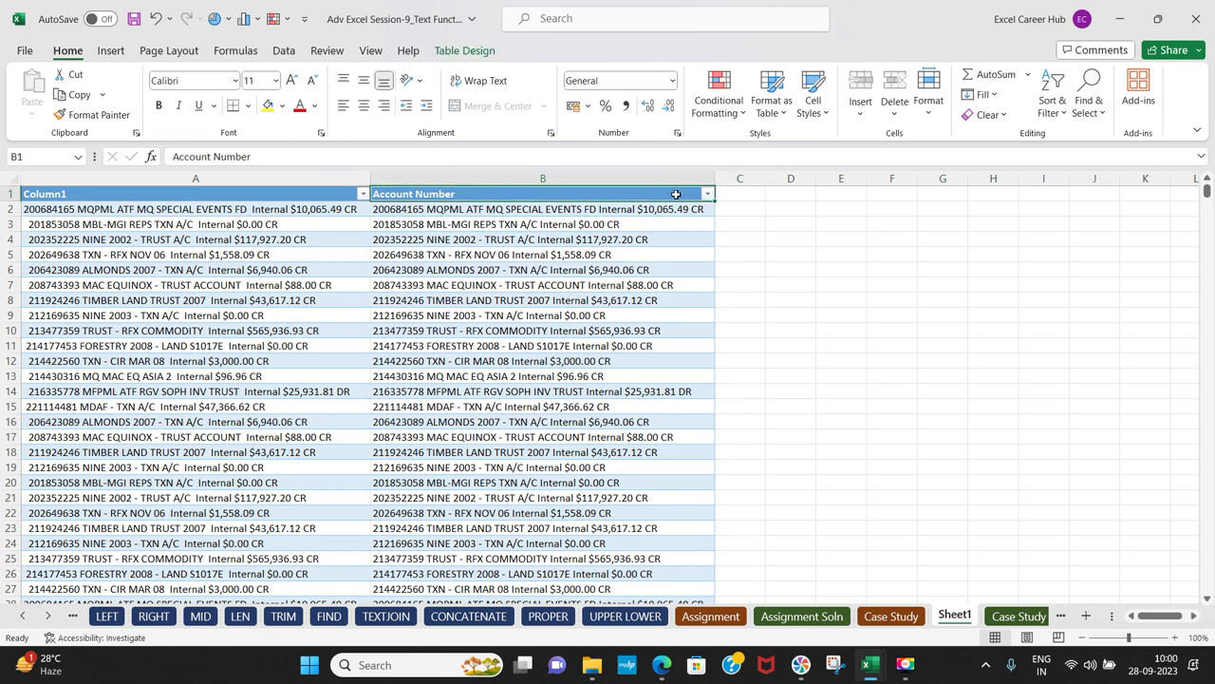
left_click(749, 193)
type("Acc")
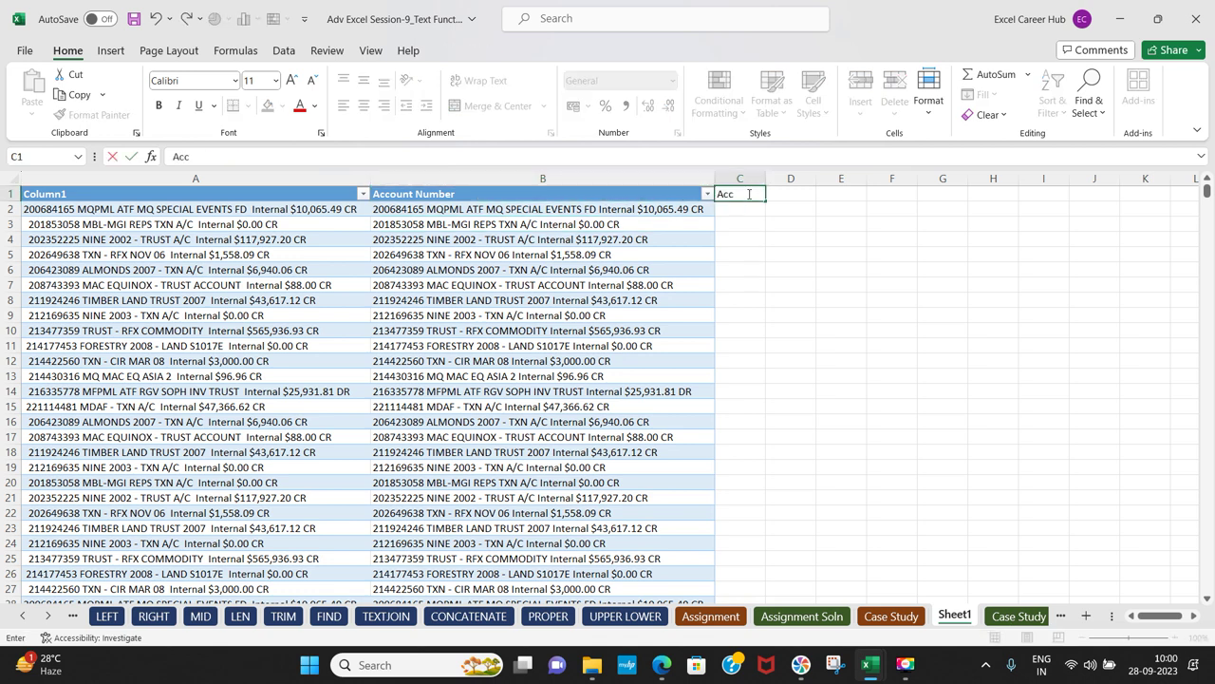
type("ount")
key("Return")
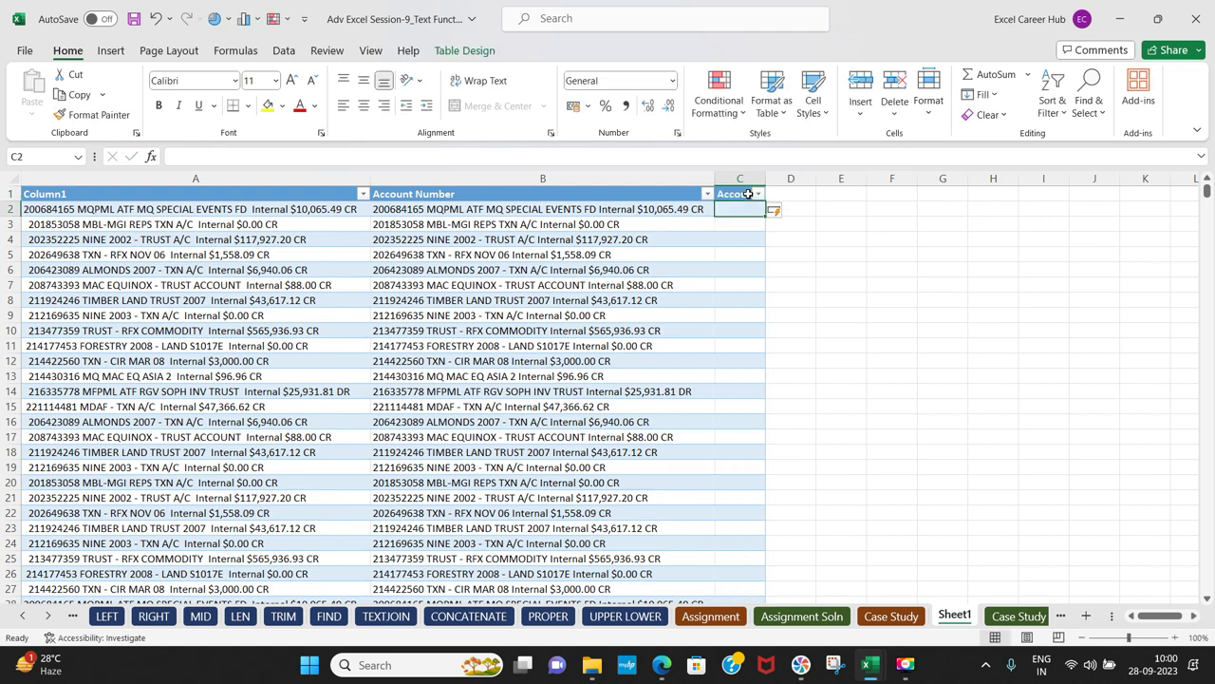
type("=")
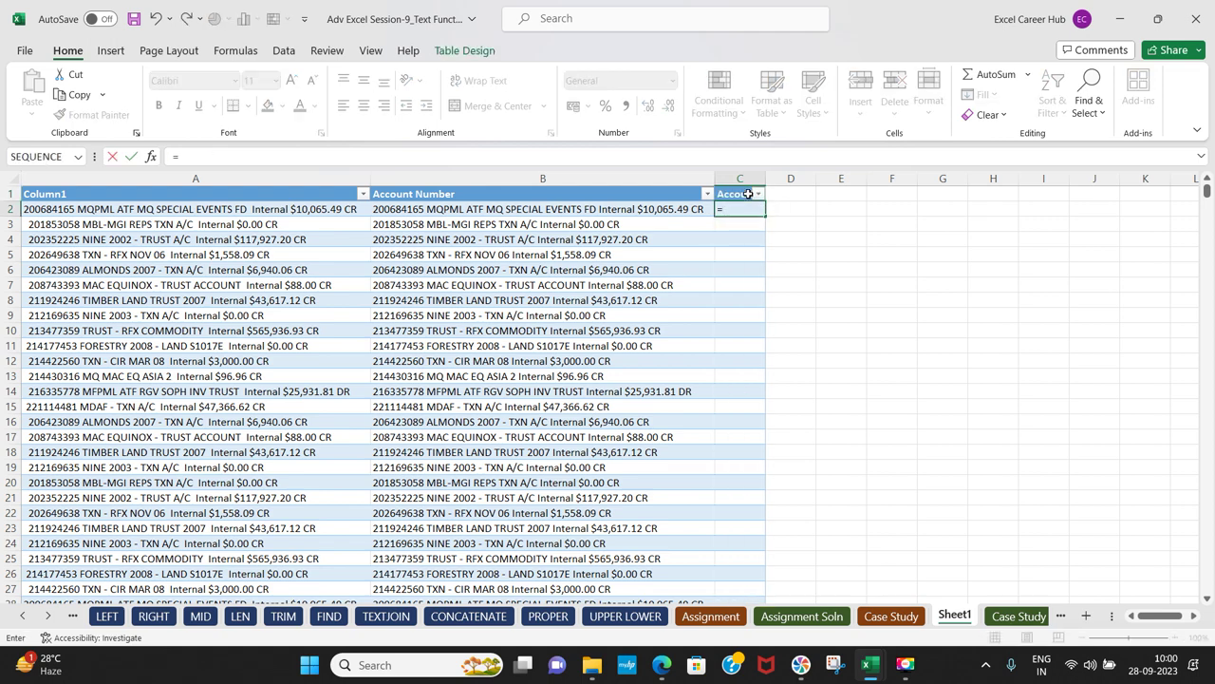
type("LEF")
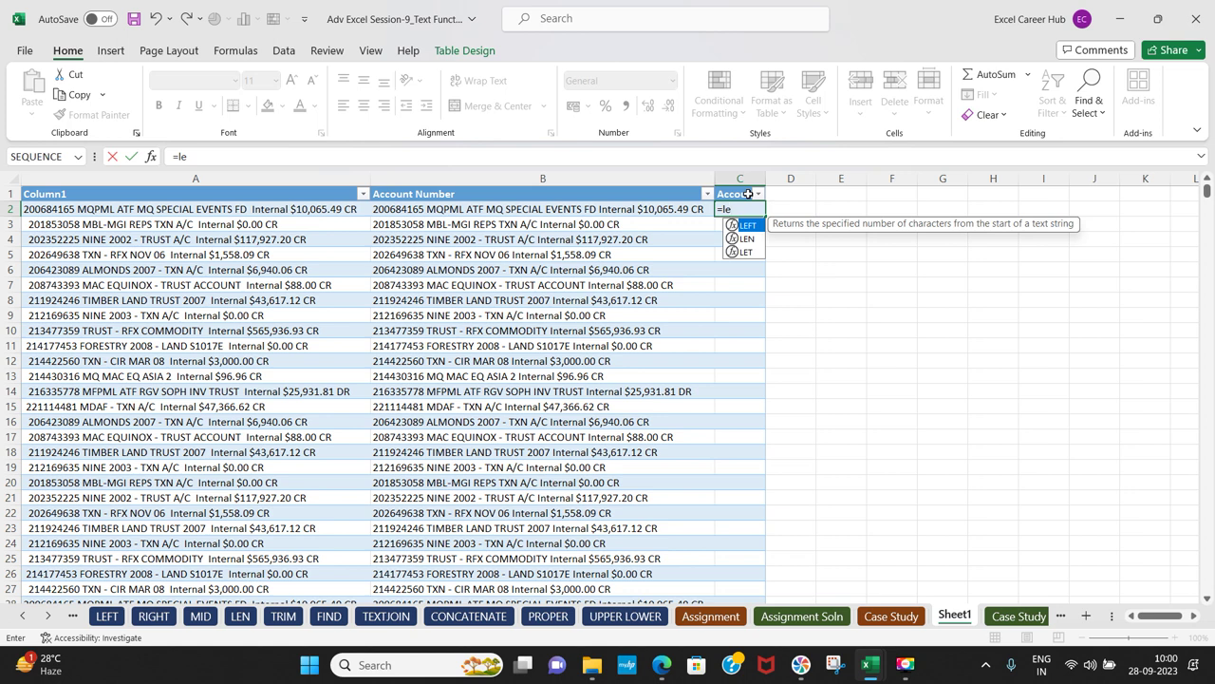
type("T(")
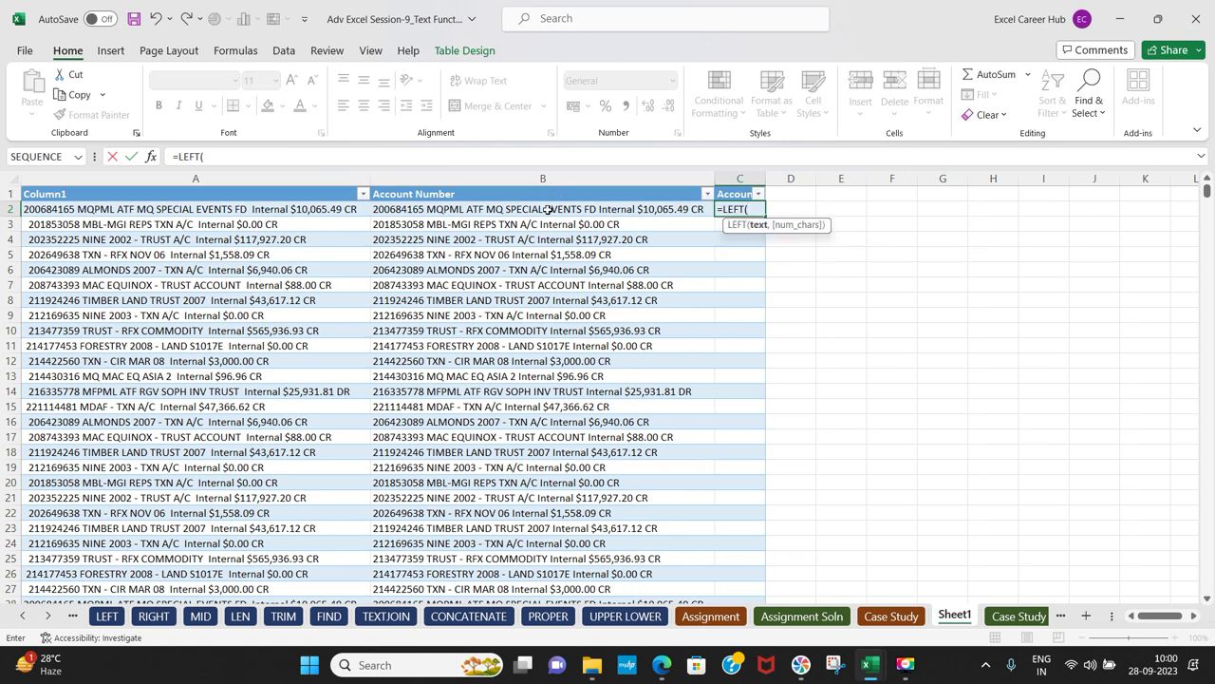
left_click(548, 208)
type(",9)")
key("Return")
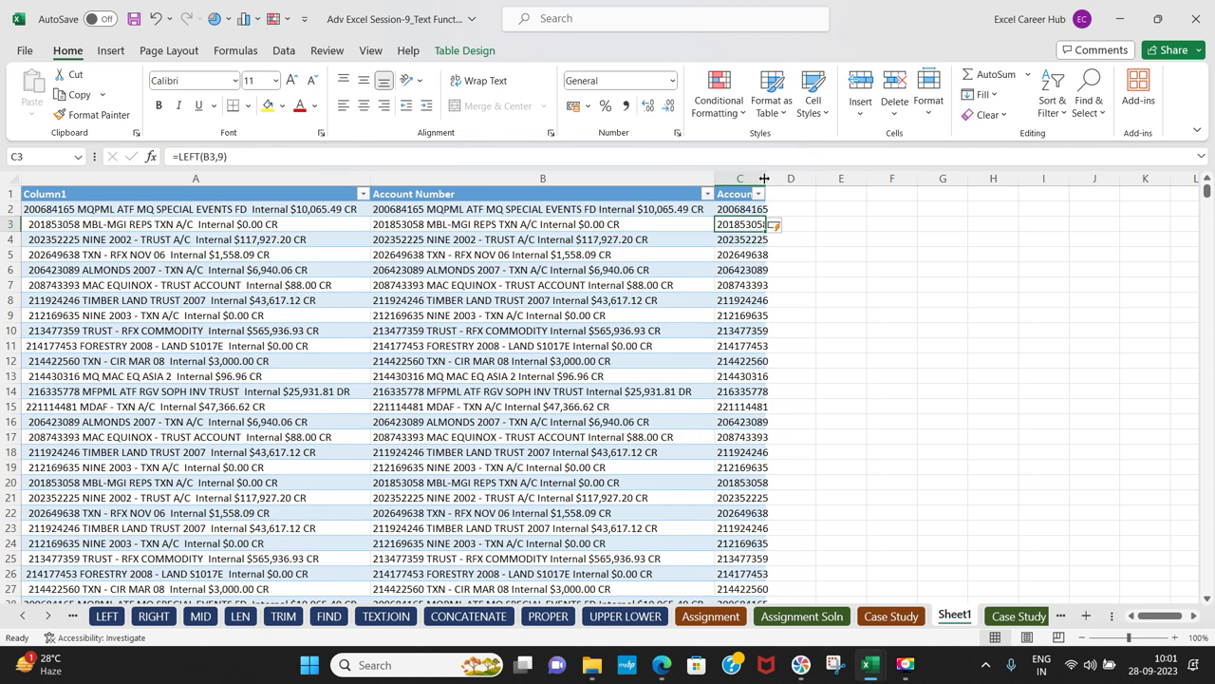
left_click_drag(766, 178, 828, 176)
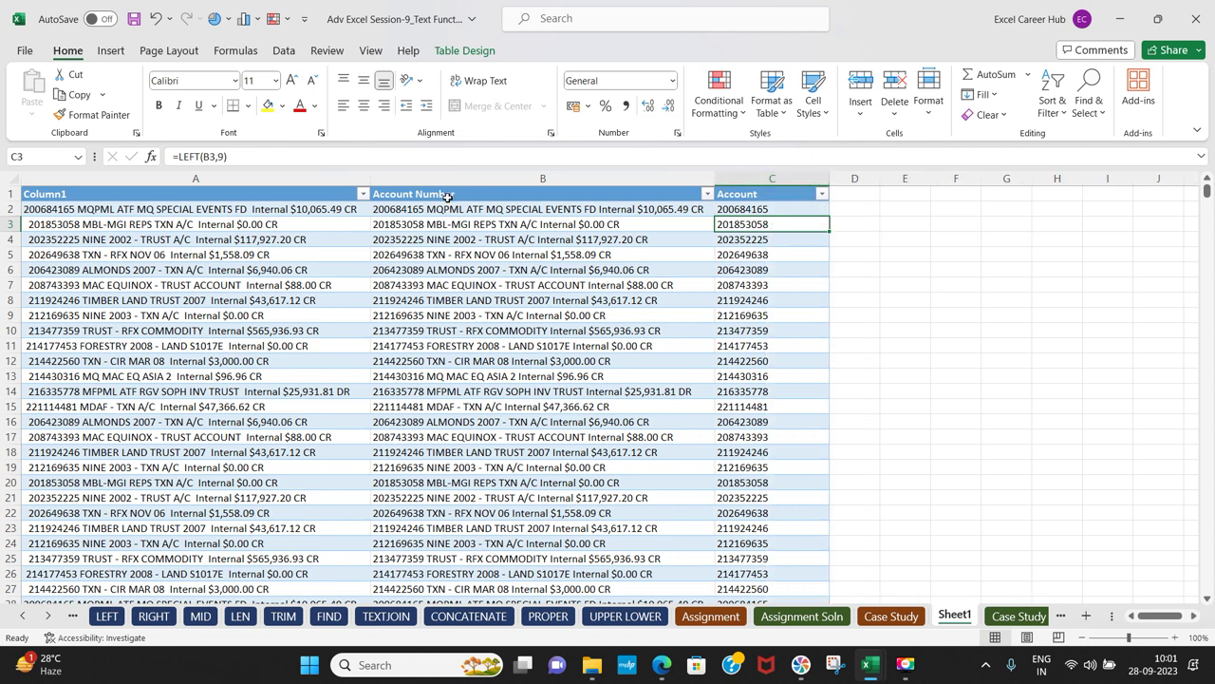
left_click(784, 207)
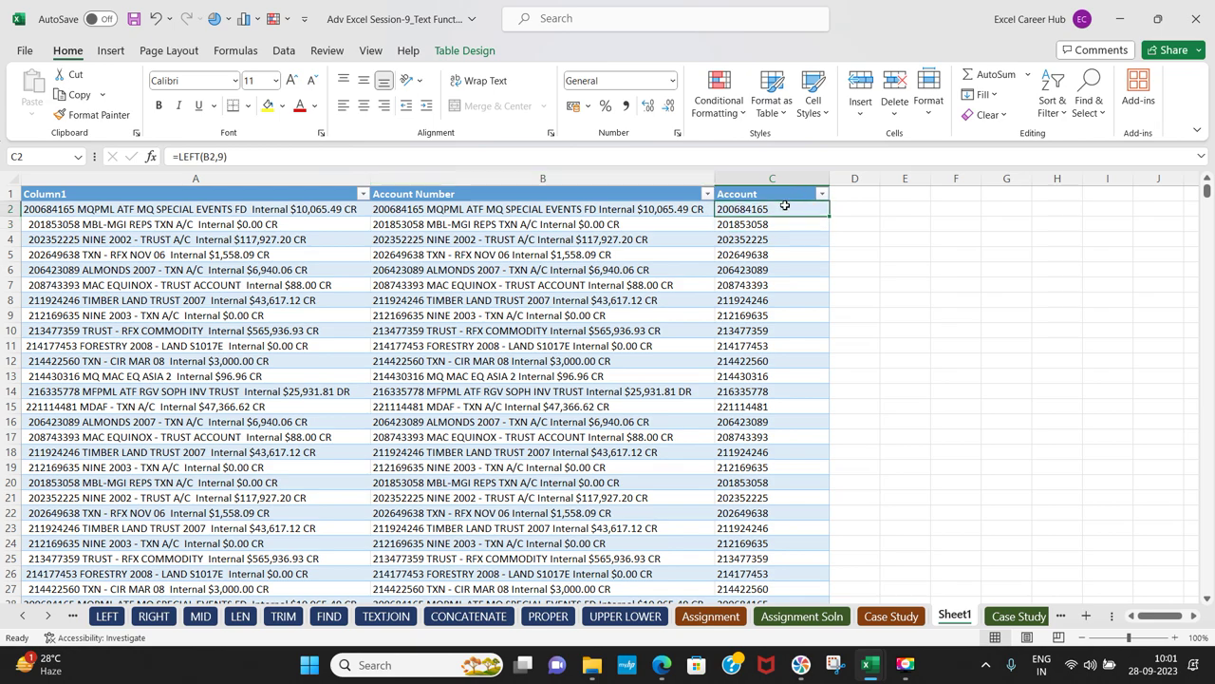
key("ctrl+shift+Down")
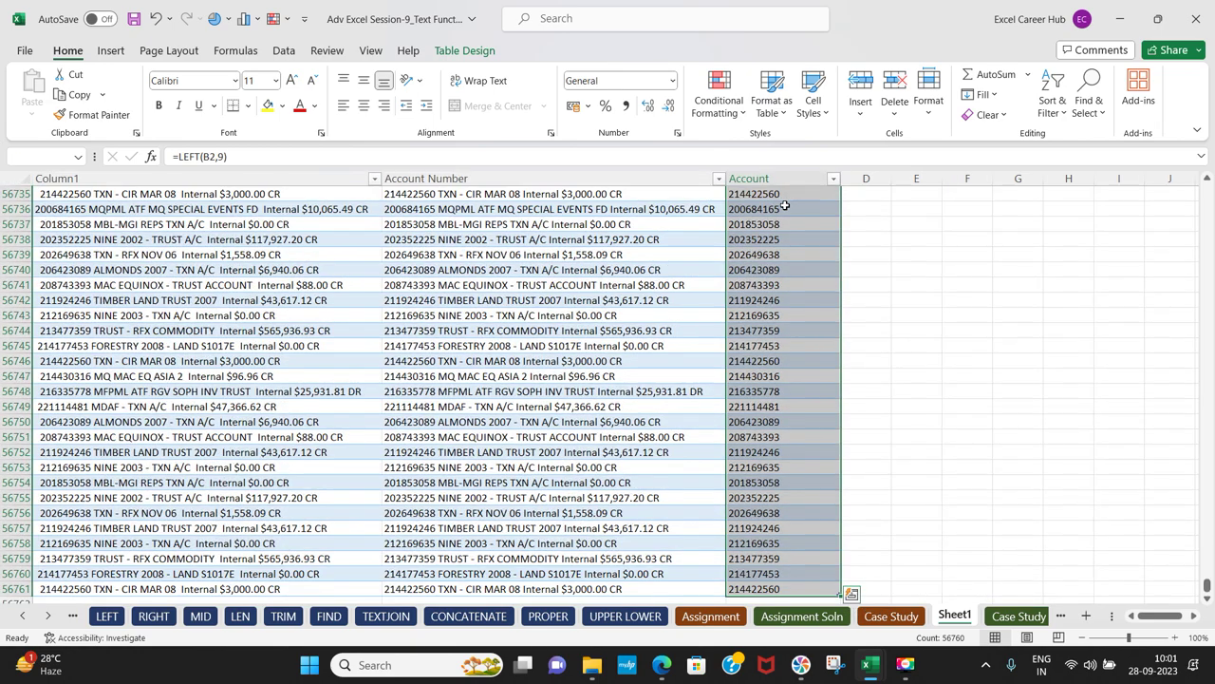
key("ctrl+z")
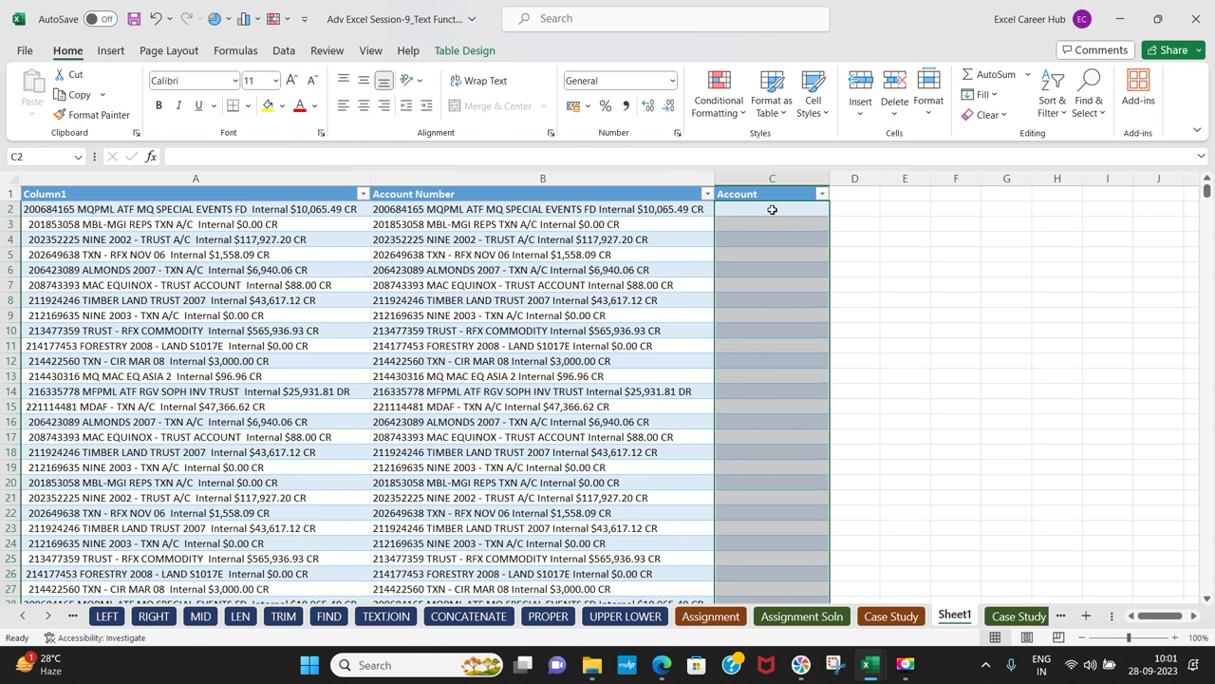
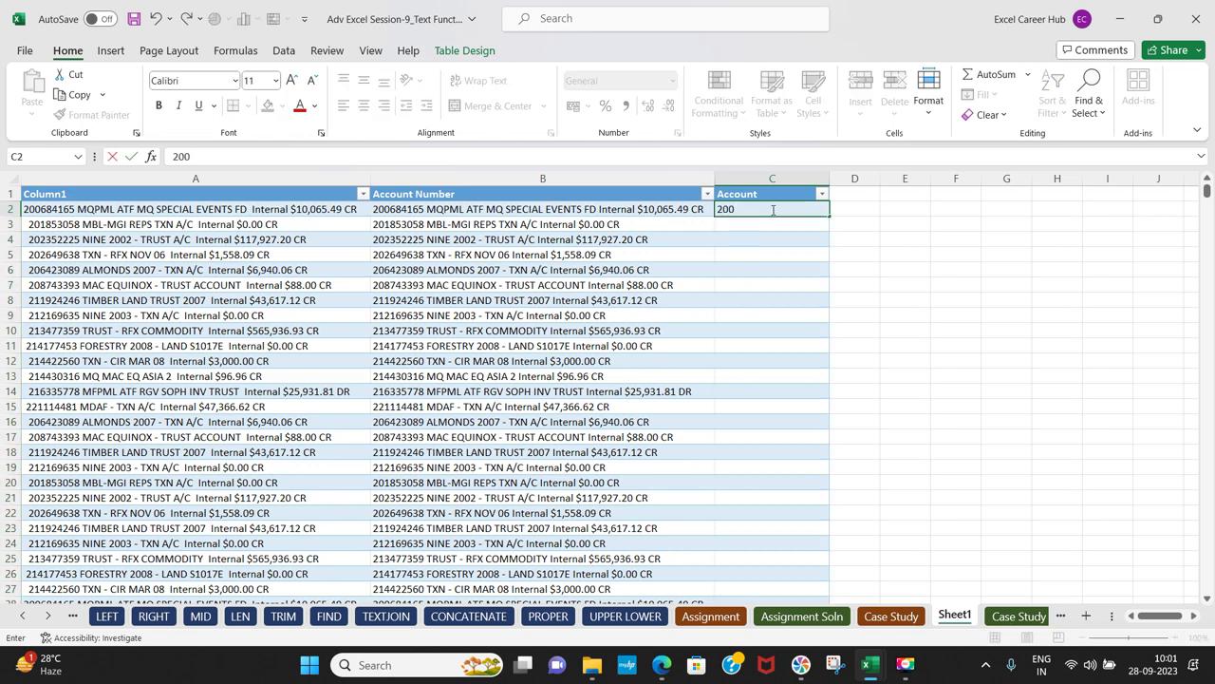
left_click(927, 283)
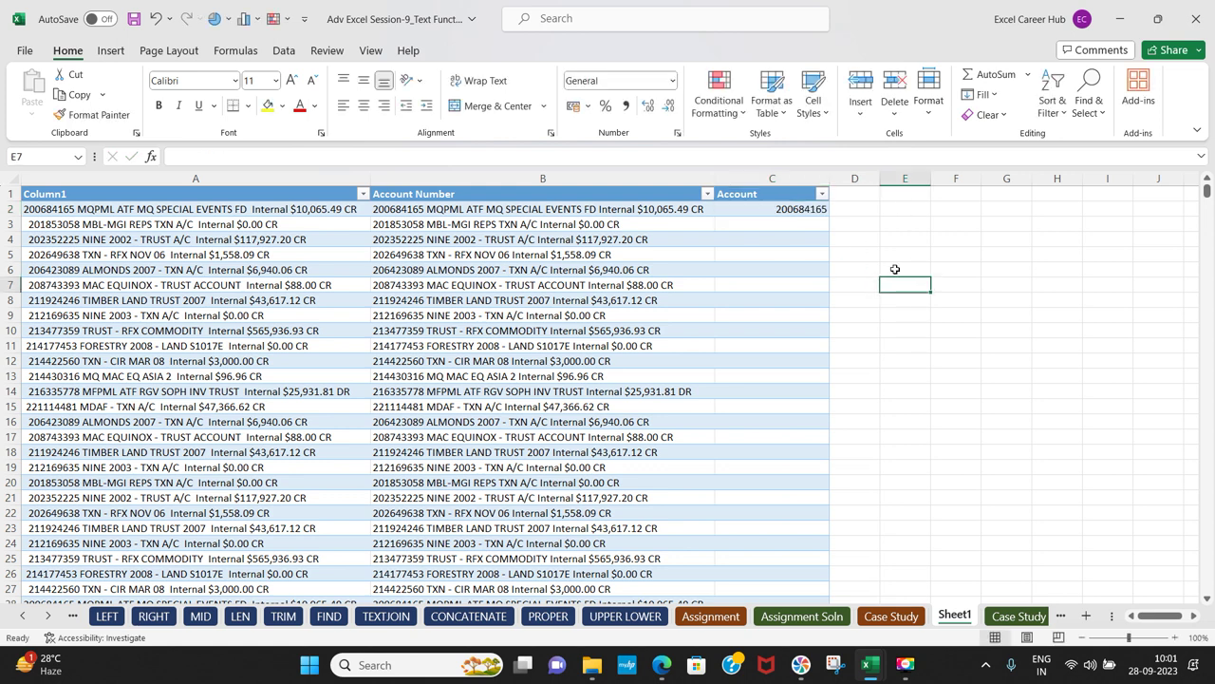
left_click(793, 211)
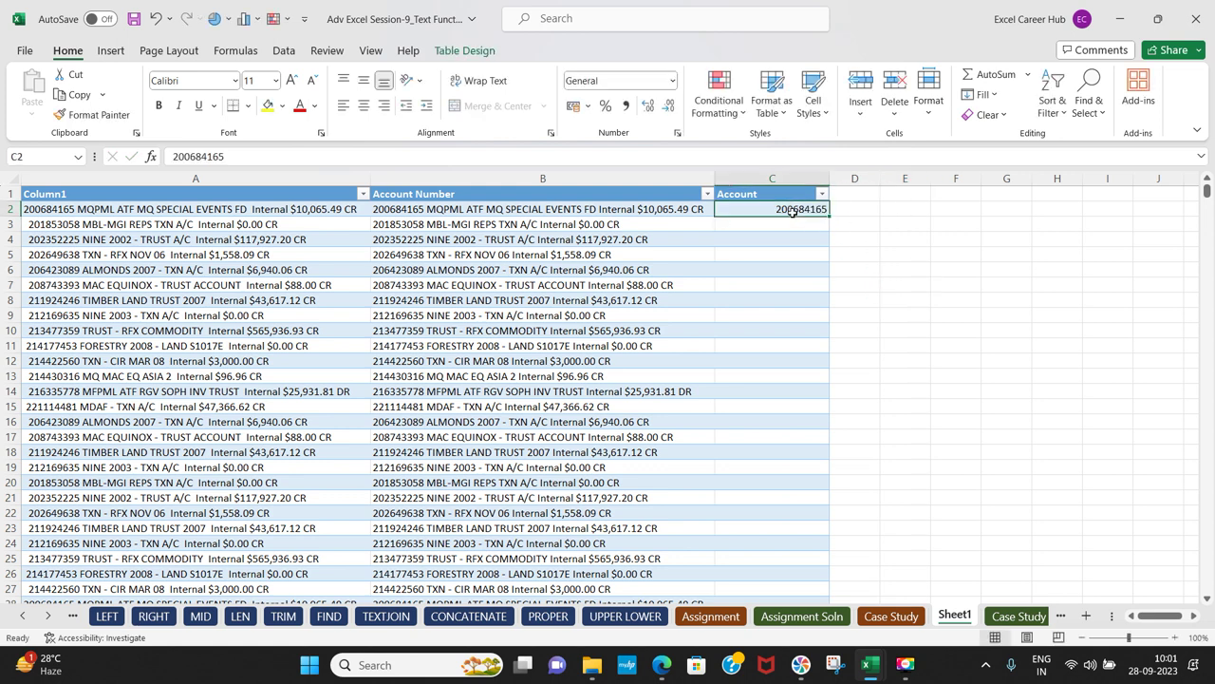
key("ctrl+e")
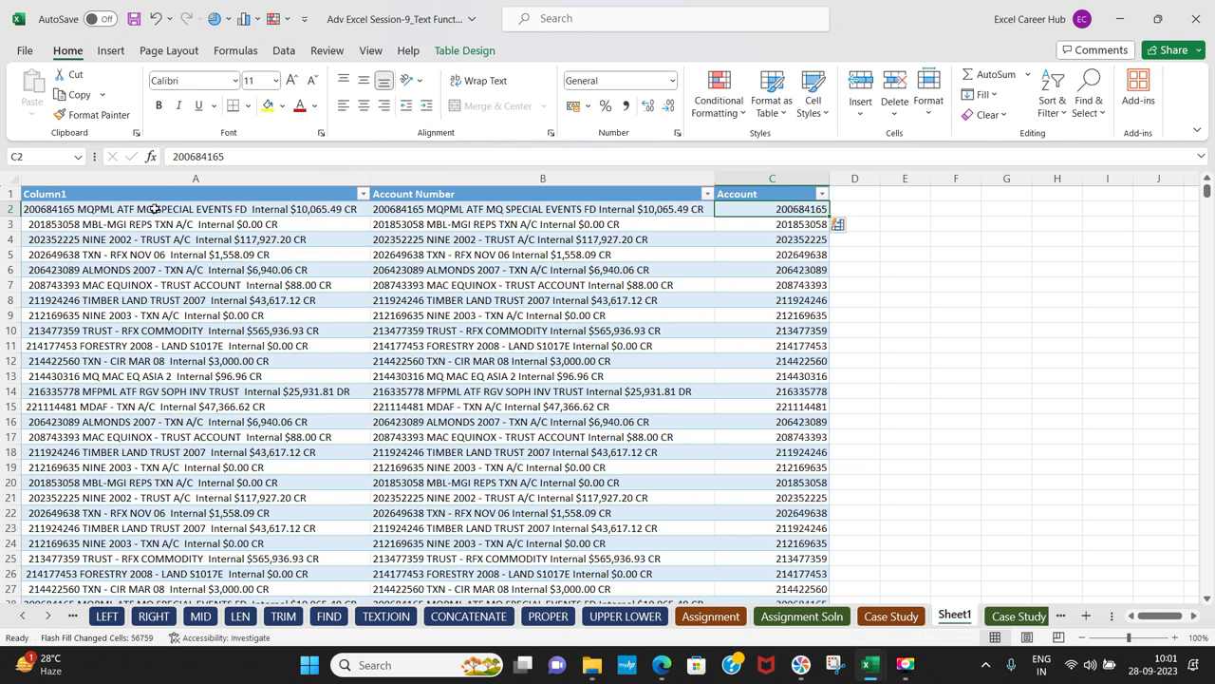
left_click(860, 193)
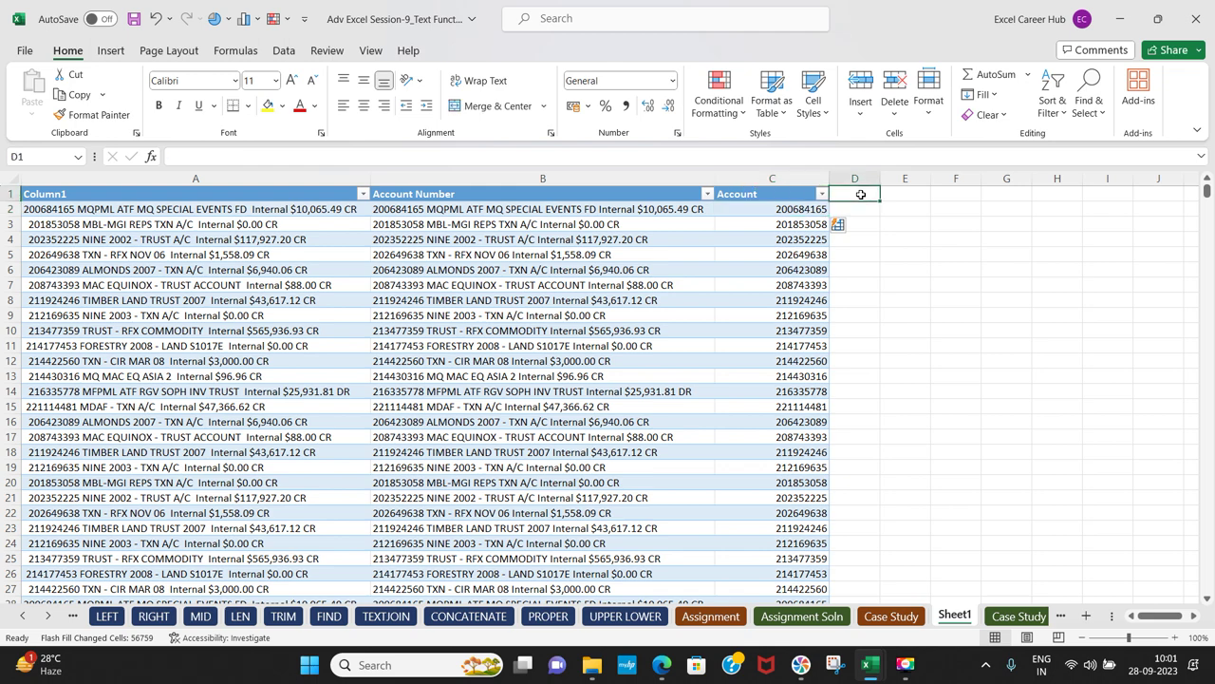
Add a 'DR/CR' column and Flash Fill it from the example 'CR'
type("D")
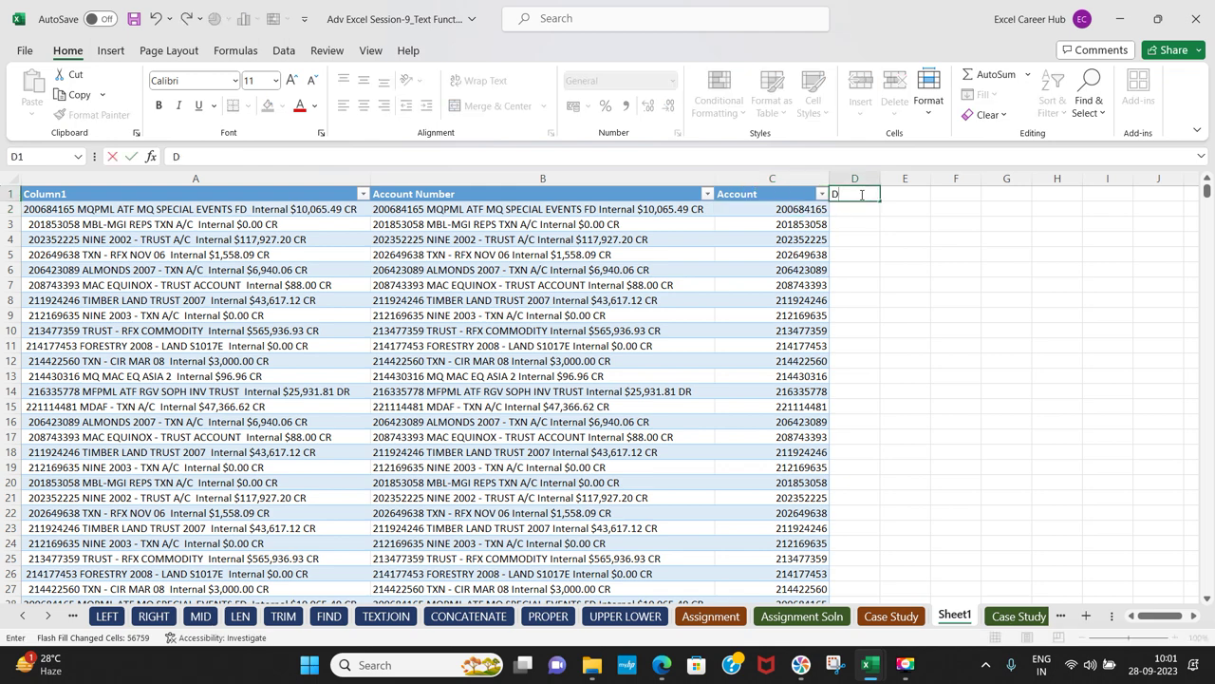
type("R/CR")
key("Return")
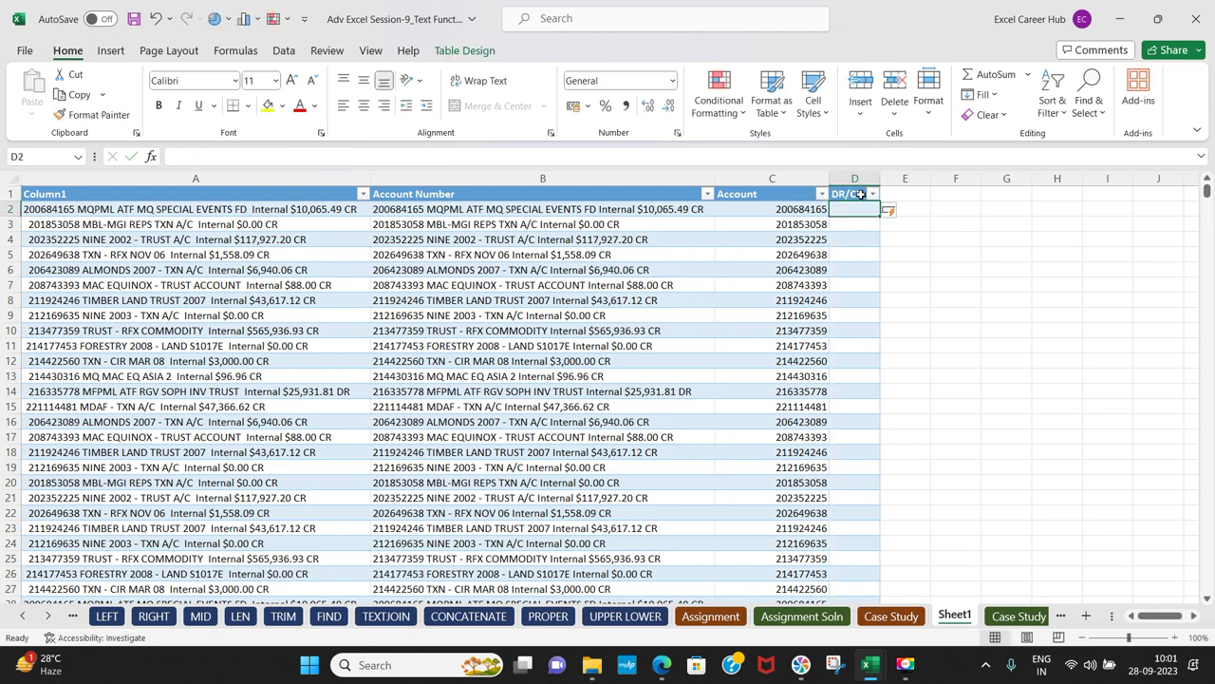
type("CR")
key("ctrl+Return")
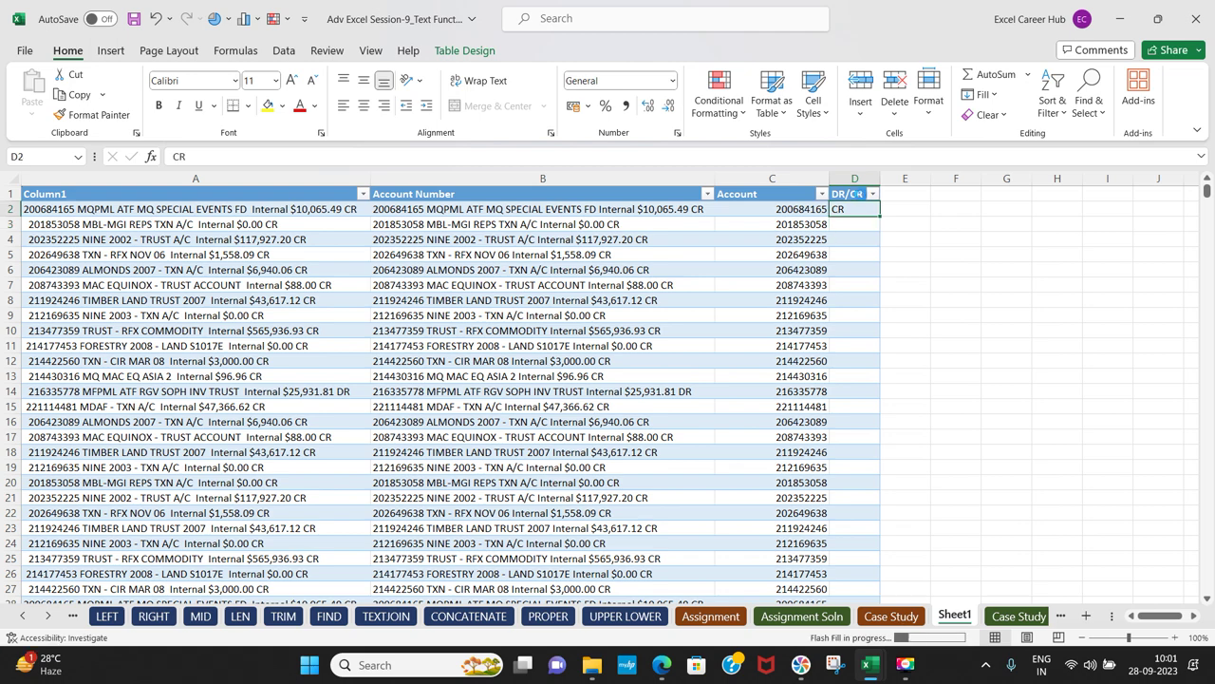
key("ctrl+e")
Add an 'Amount' column and Flash Fill it from the example 10,065.49
left_click(892, 193)
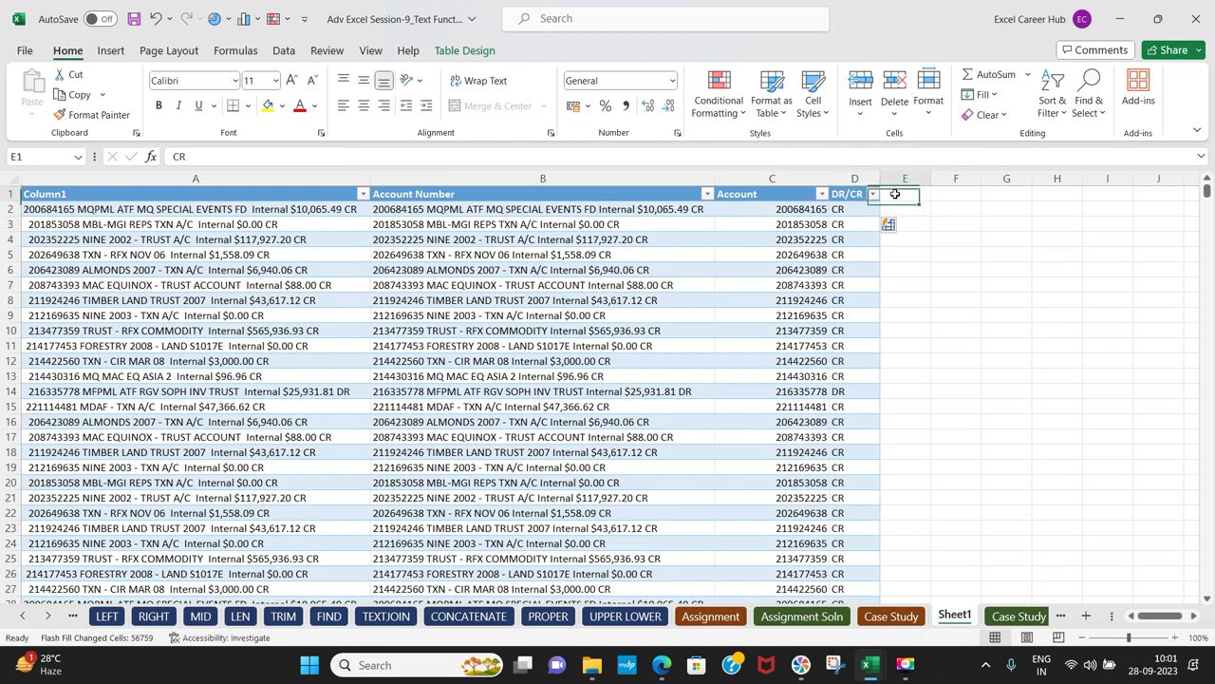
type("Amount")
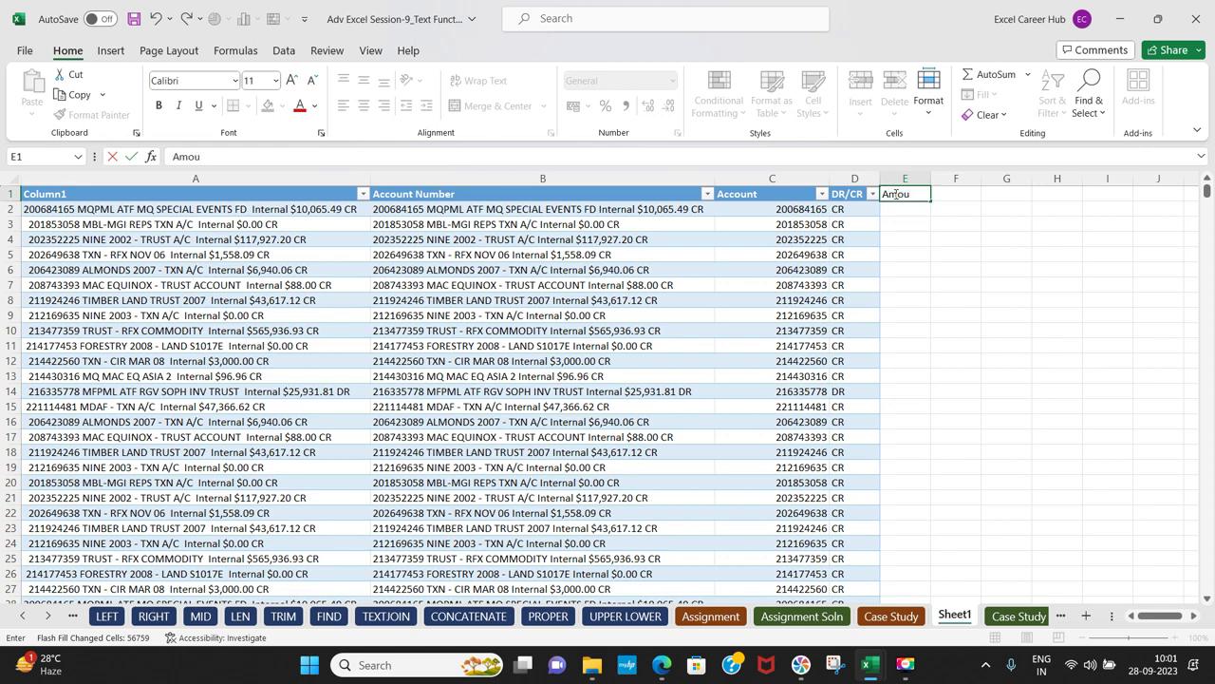
key("Return")
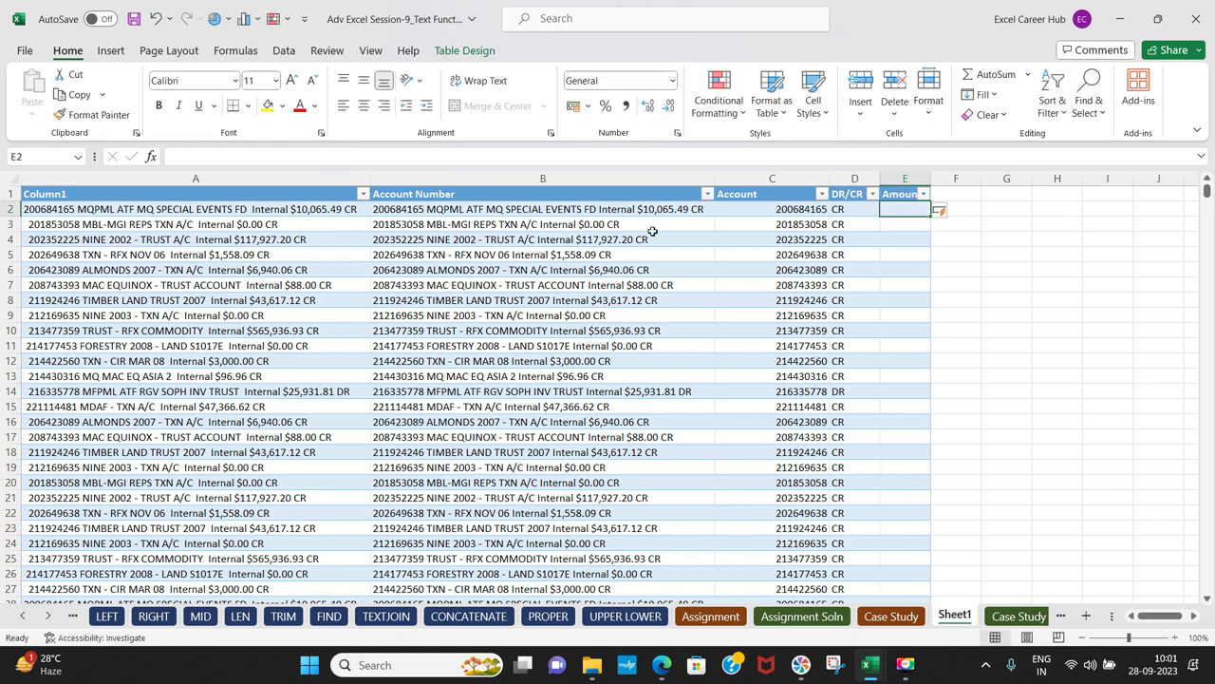
type("10,0")
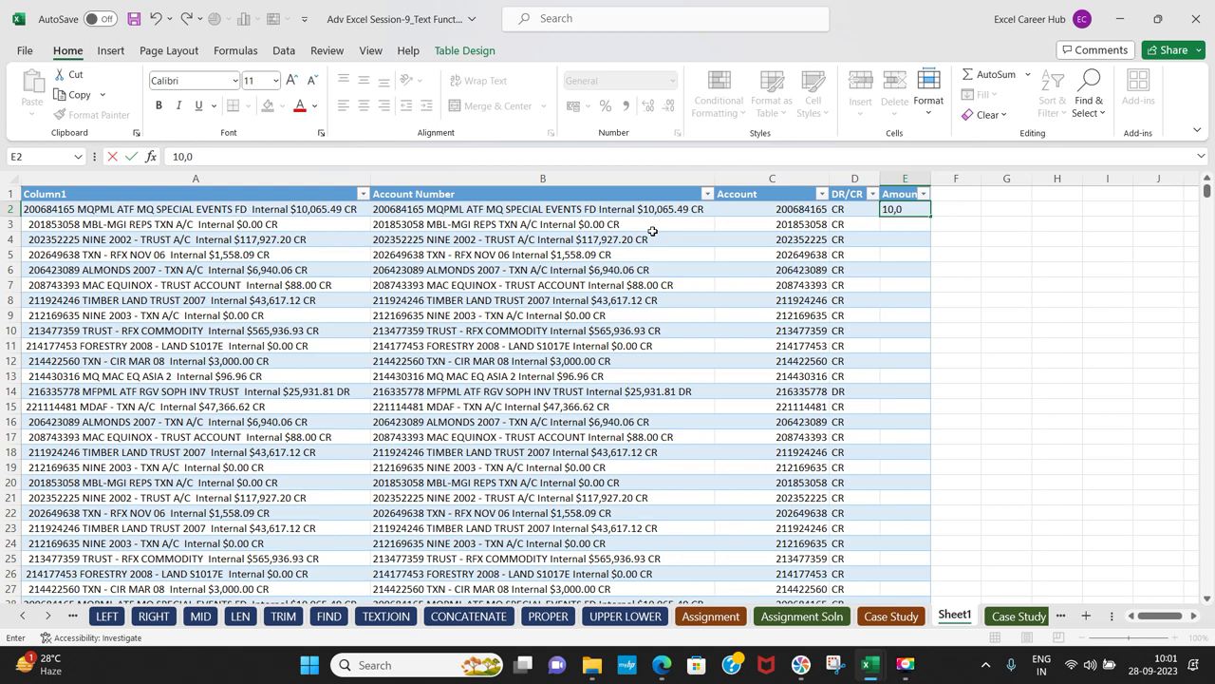
type("65.")
type("49")
key("Return")
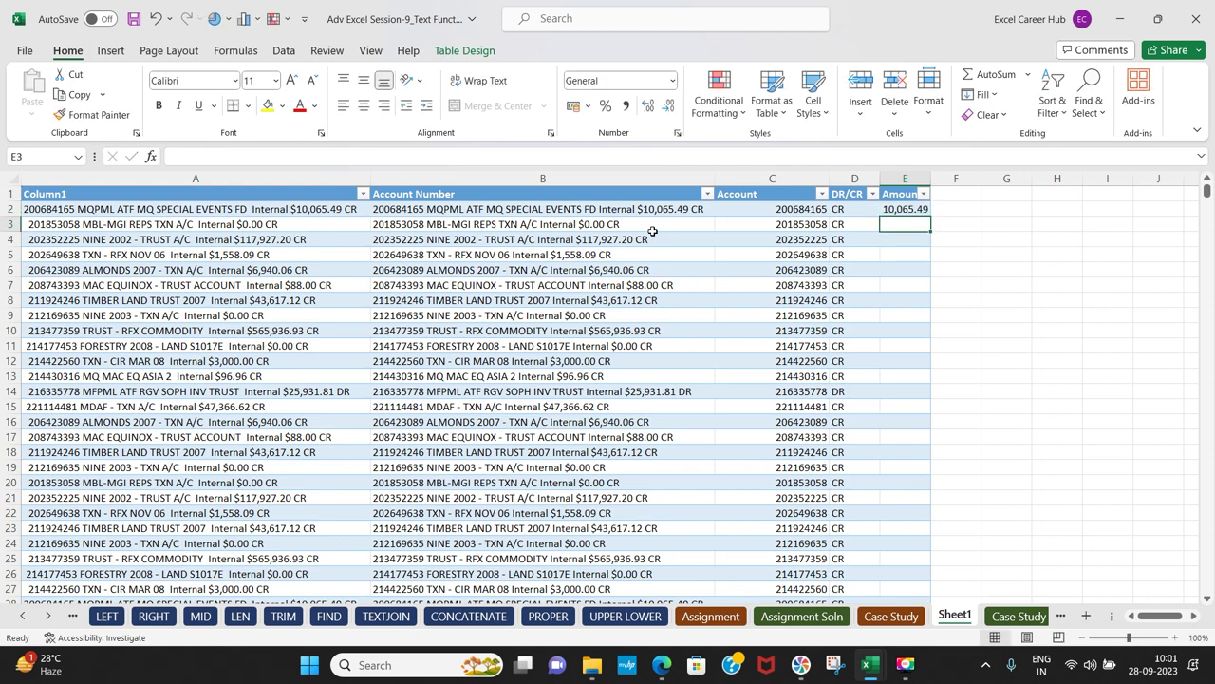
key("Up")
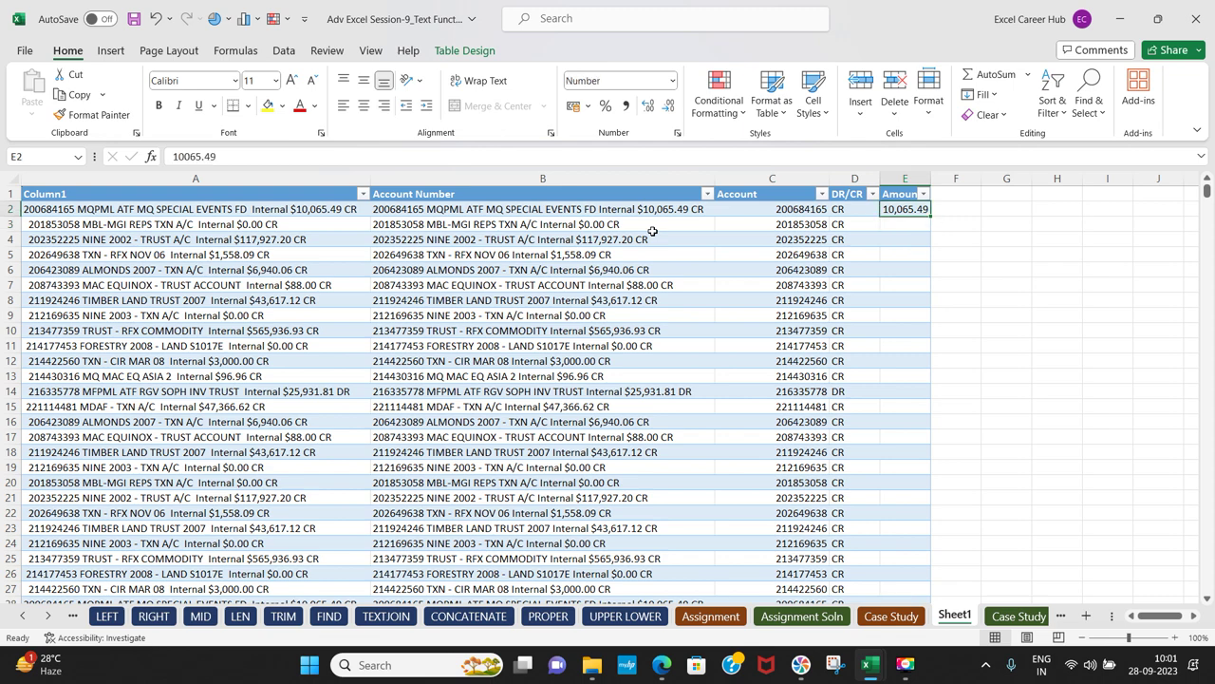
key("ctrl+e")
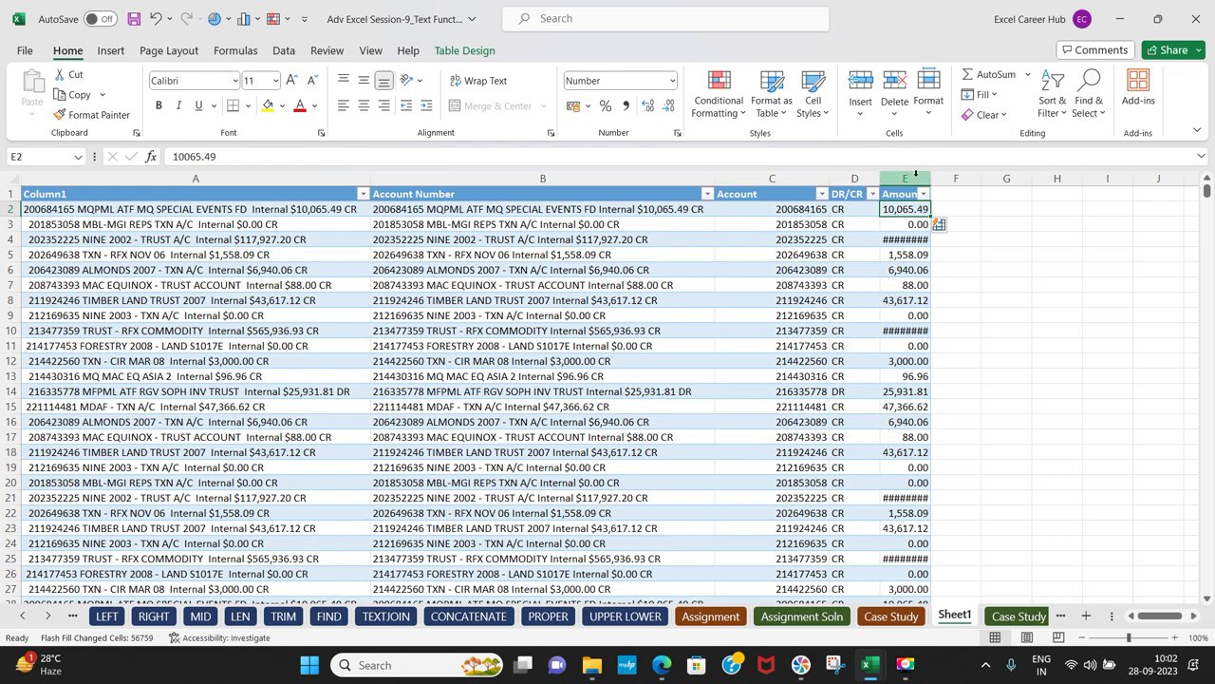
AutoFit column E so amounts like 1,17,927.20 display in full
double_click(929, 177)
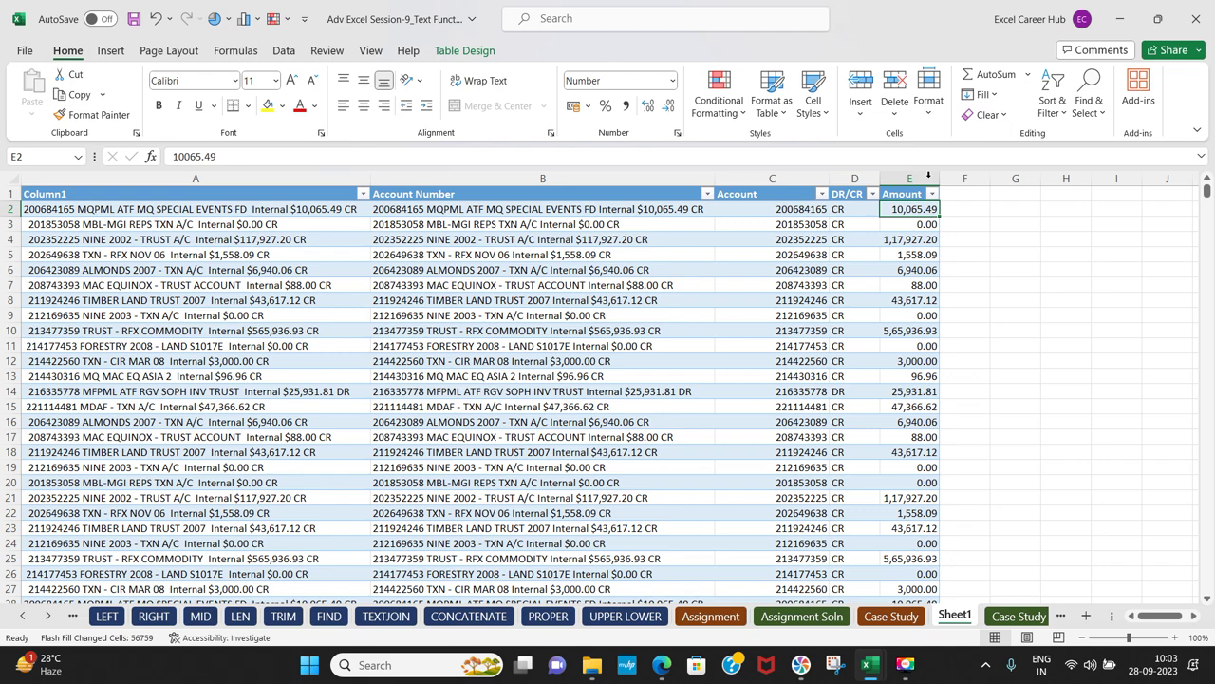
left_click(928, 179)
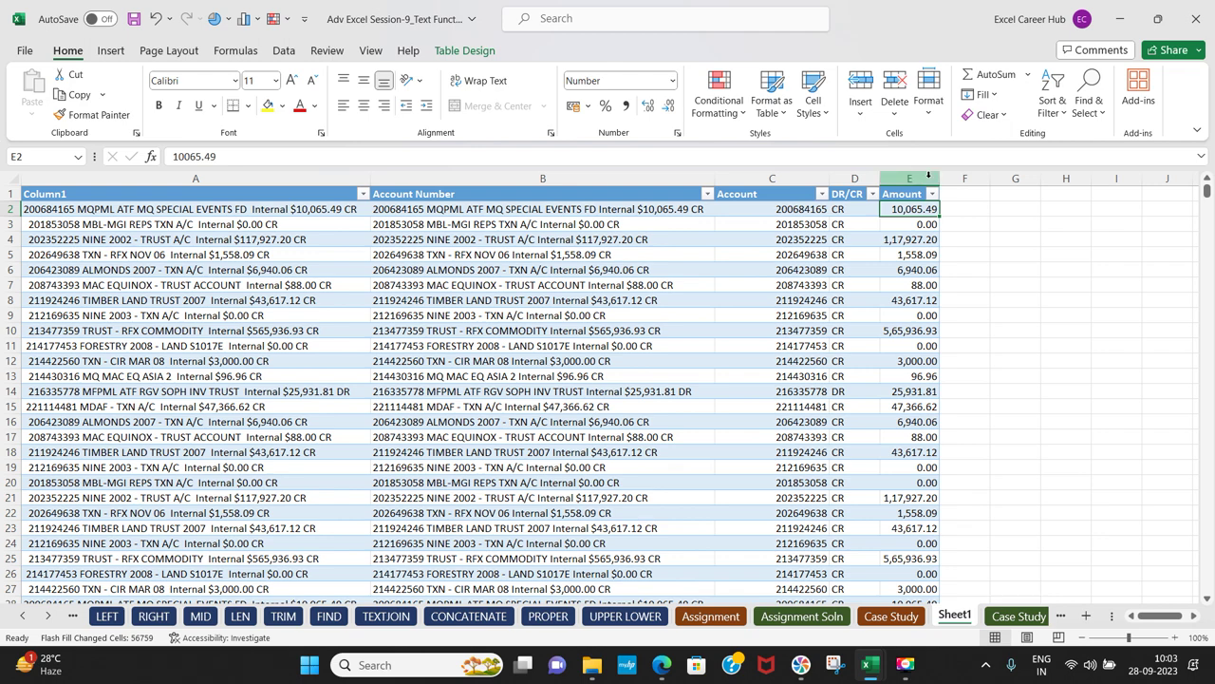
key("Delete")
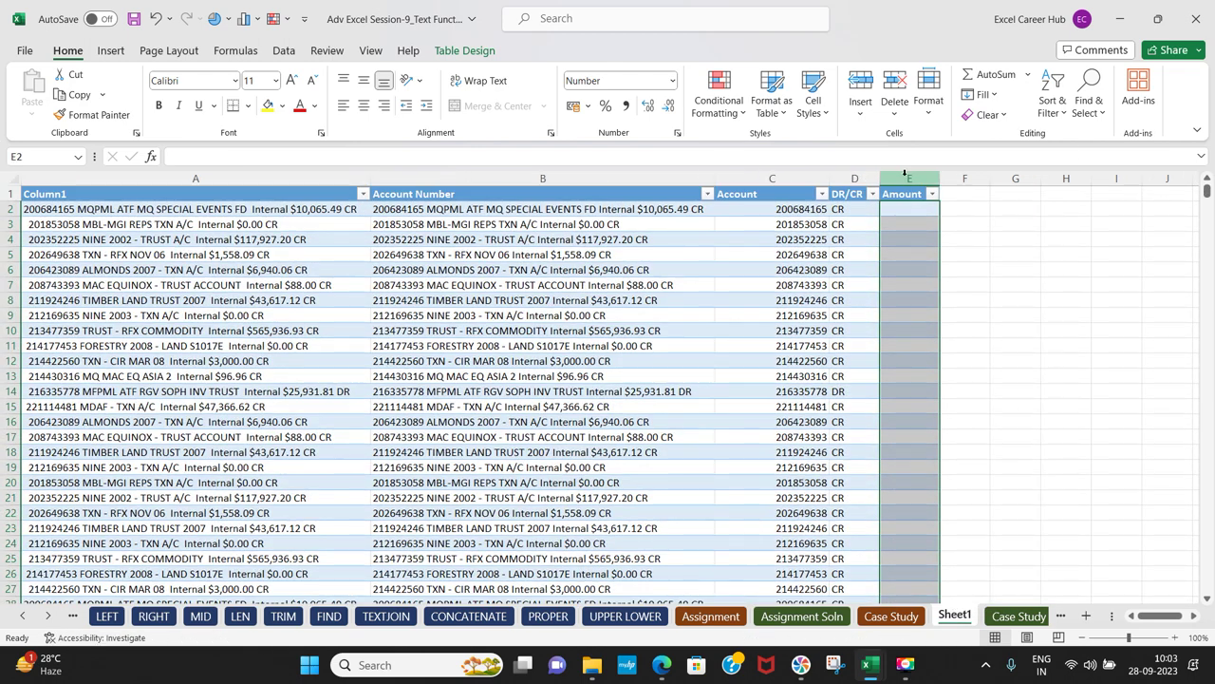
left_click(909, 208)
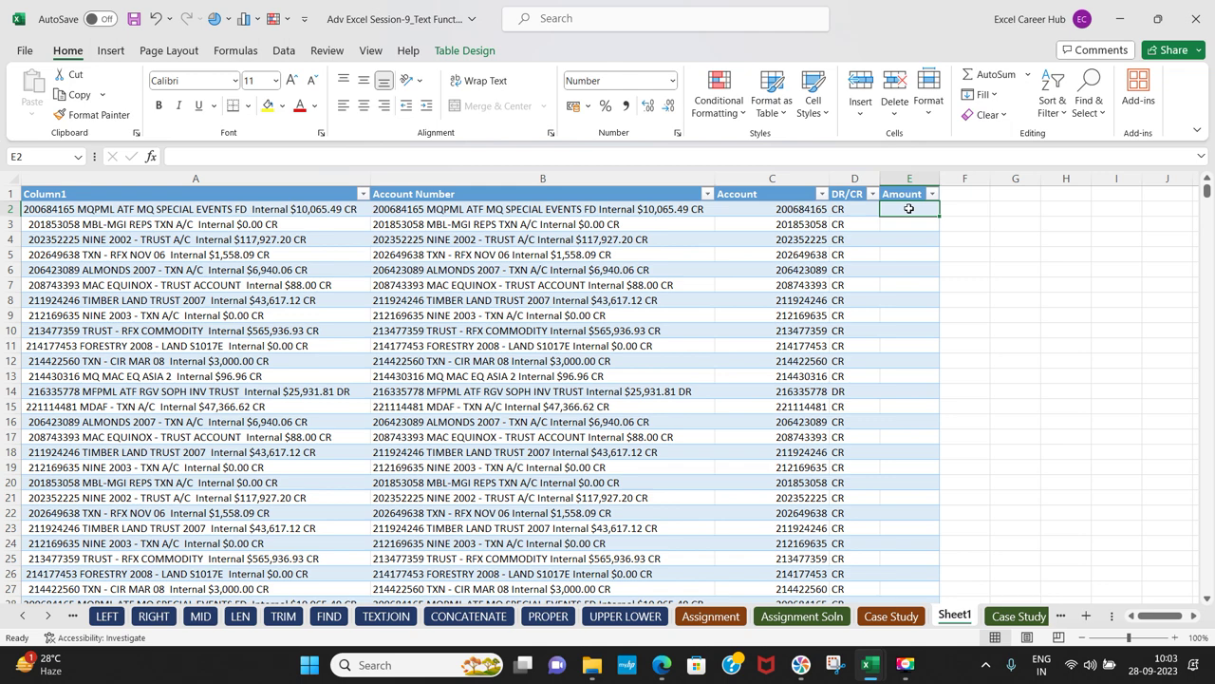
type("10,")
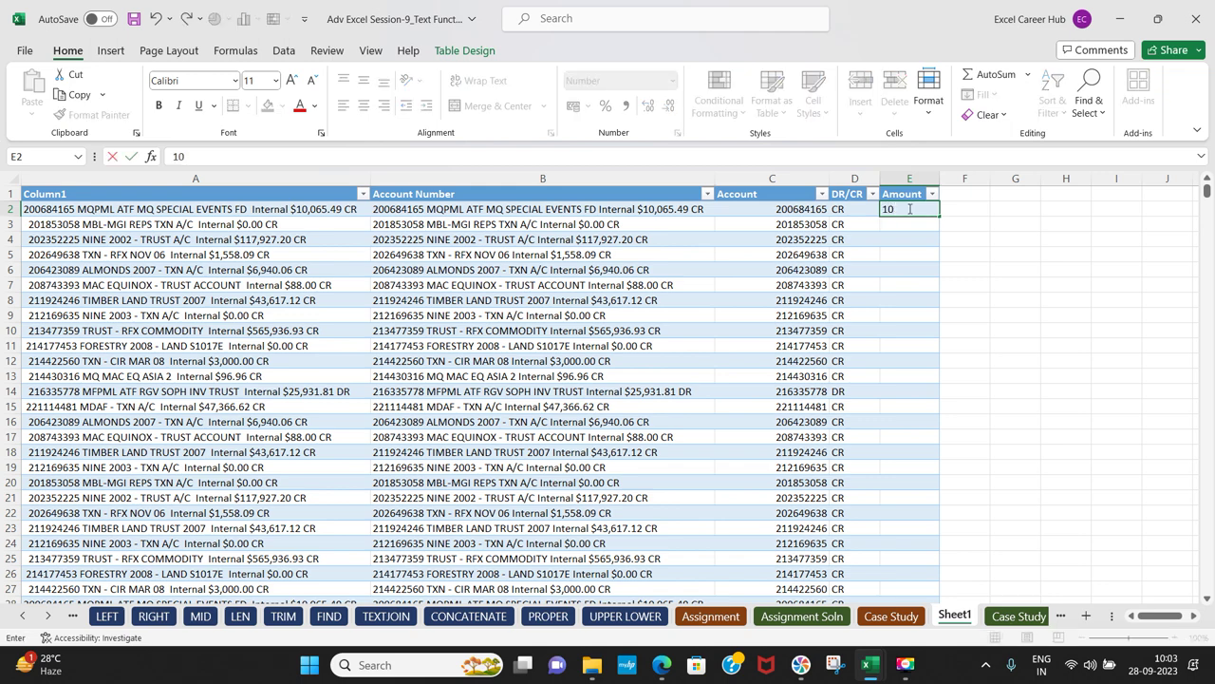
type("065.")
type("4")
type("9")
left_click(1016, 276)
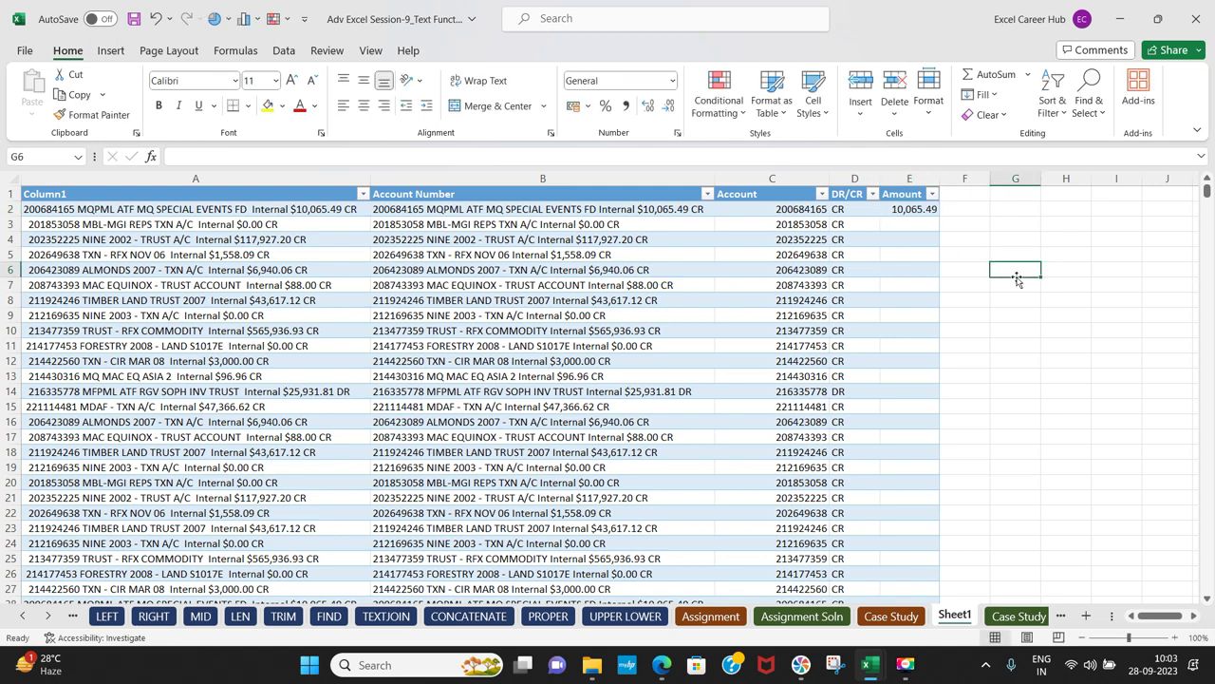
left_click(910, 209)
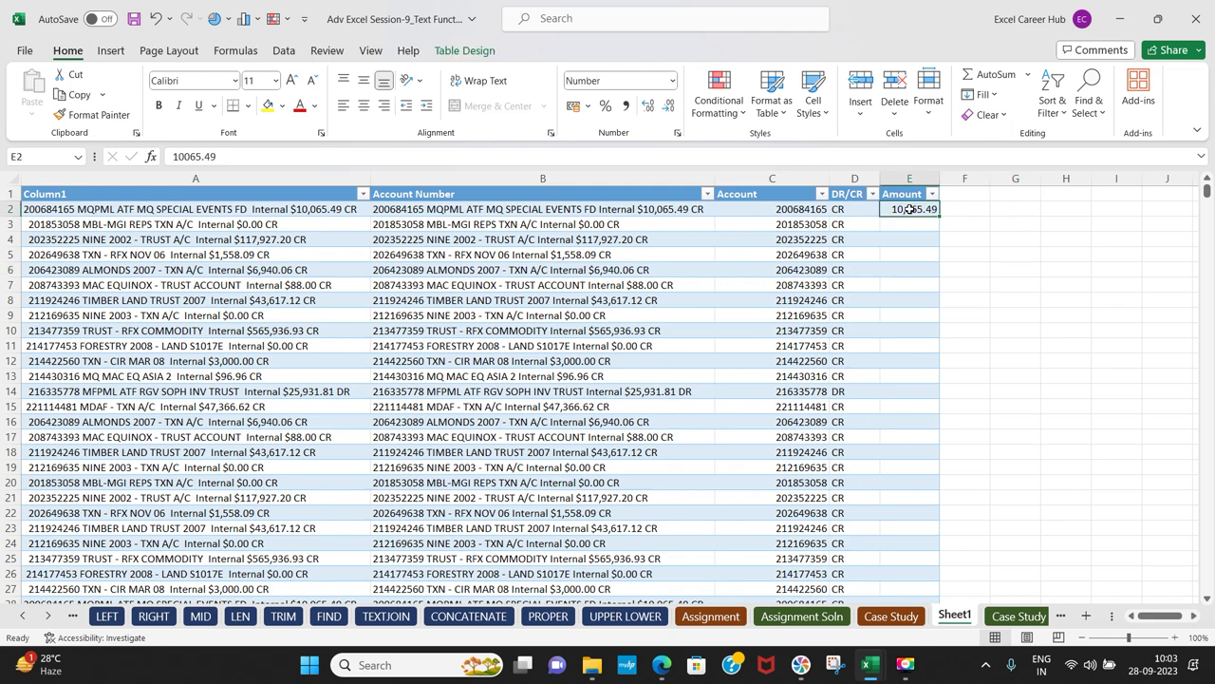
key("ctrl+e")
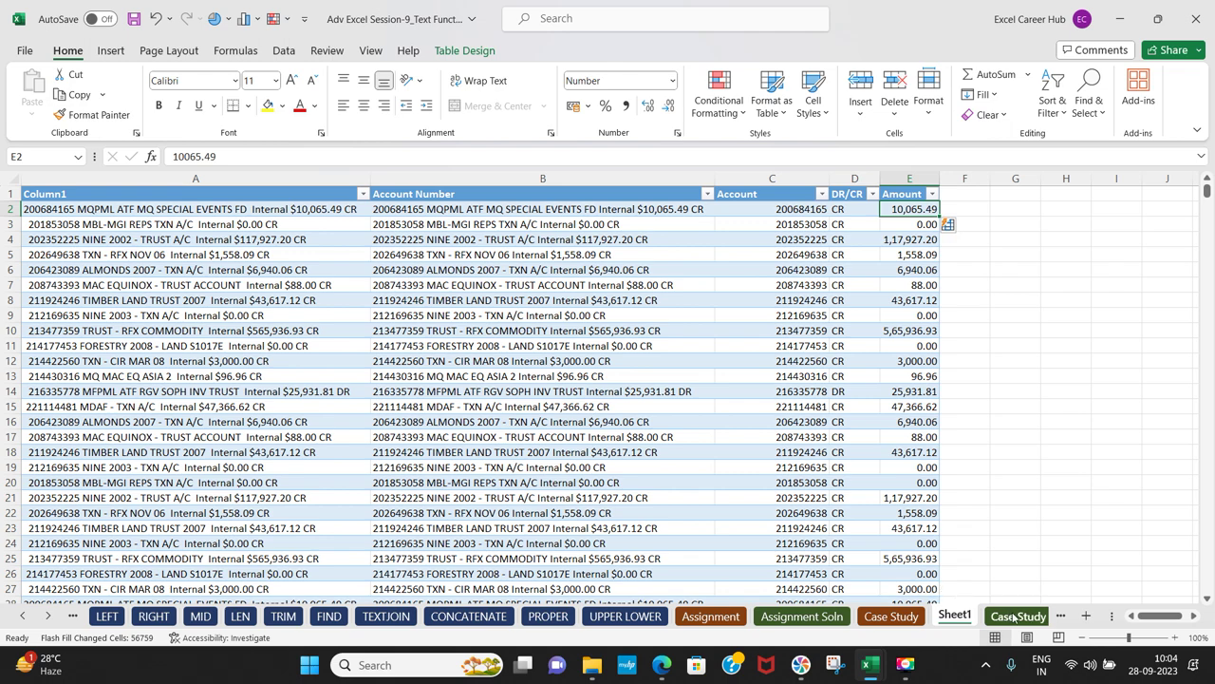
Paste the Case Study strings into column A of new Sheet2, autofit, and make a table
left_click(1086, 615)
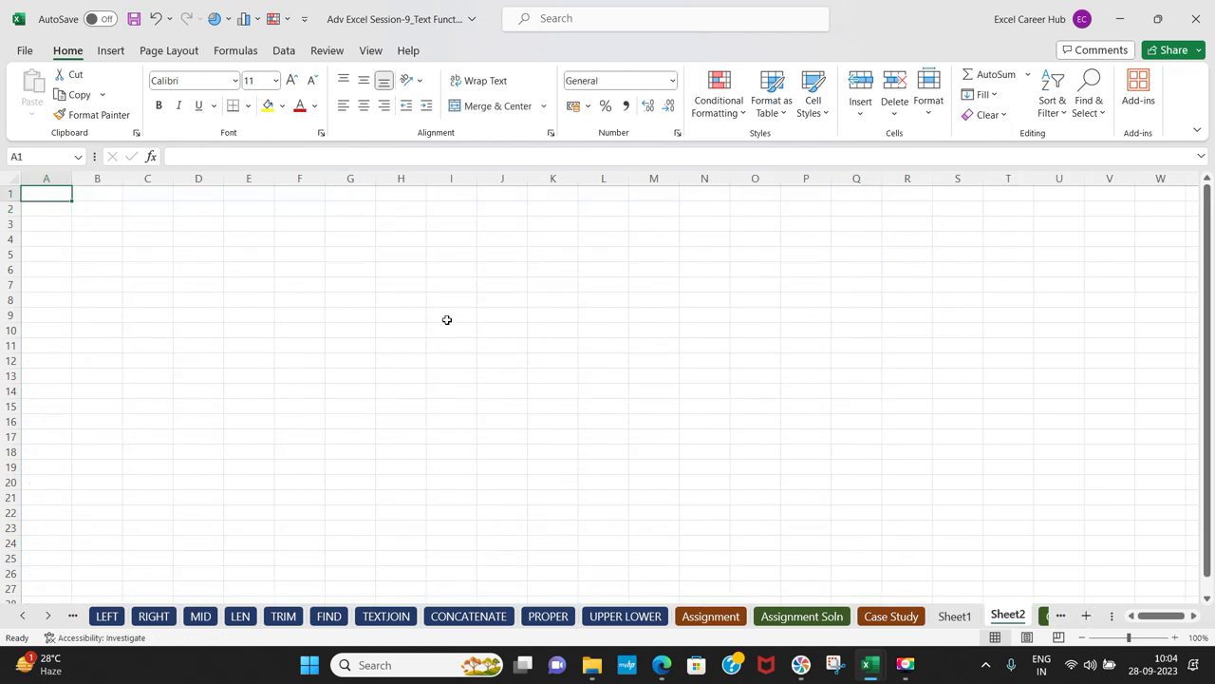
left_click(910, 615)
key("ctrl+c")
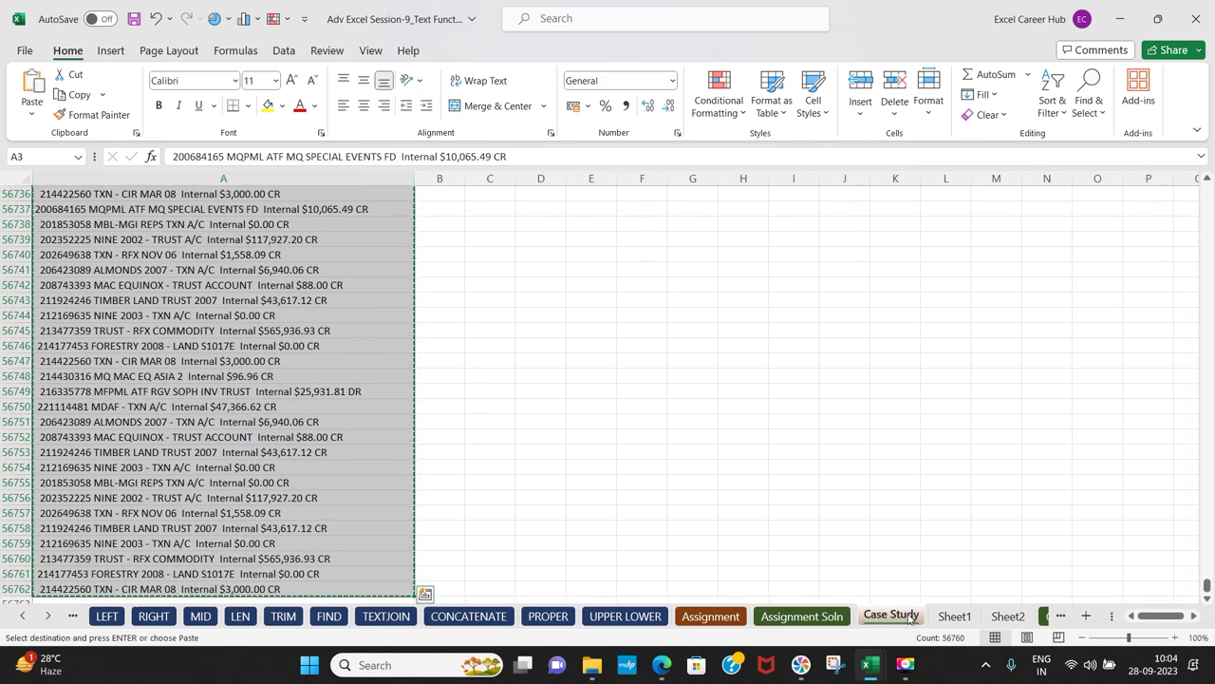
left_click(1008, 616)
key("ctrl+v")
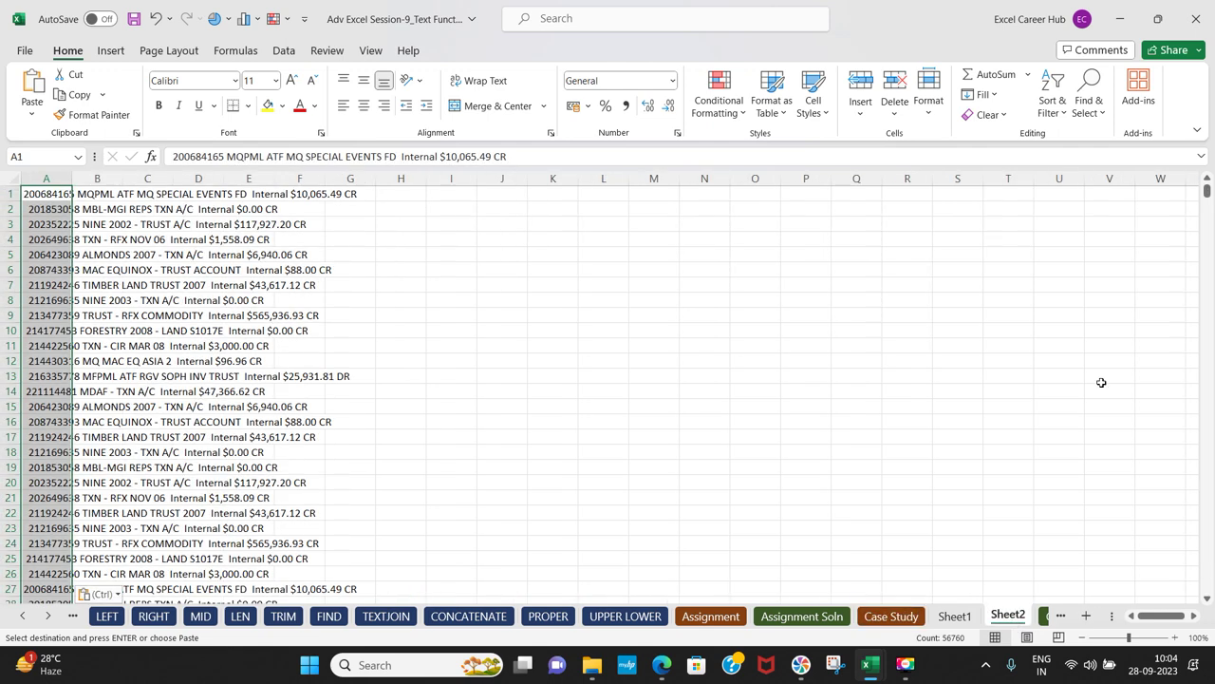
double_click(70, 177)
left_click(126, 194)
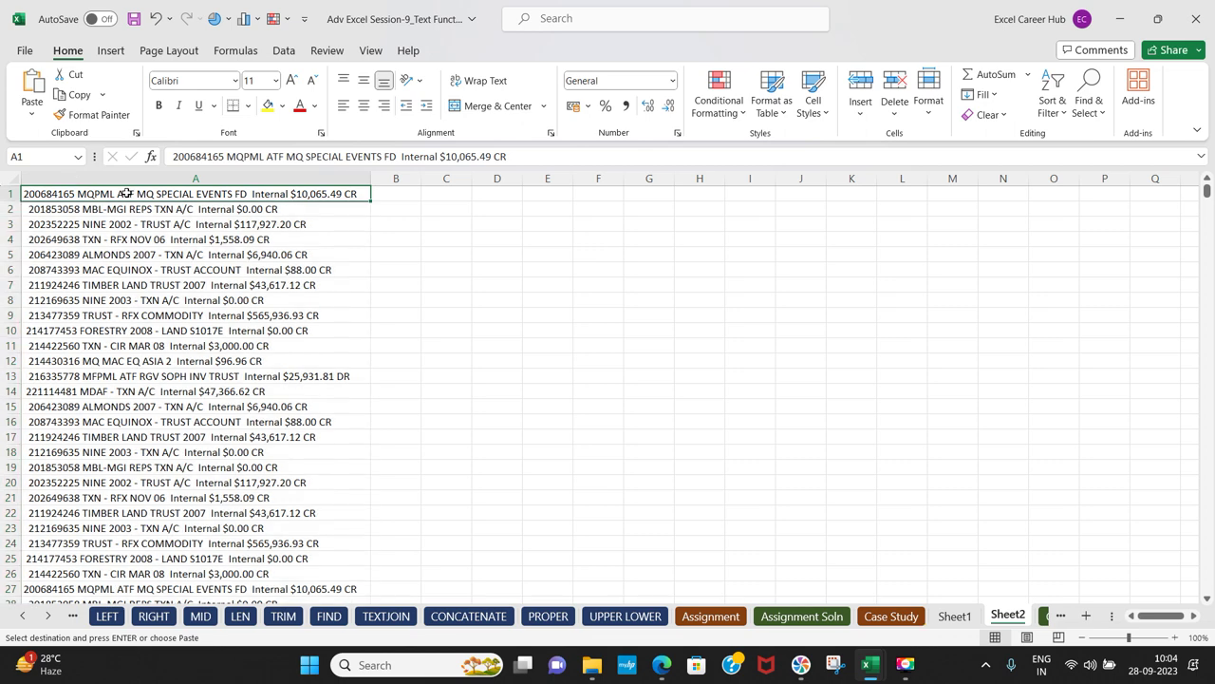
key("ctrl+t")
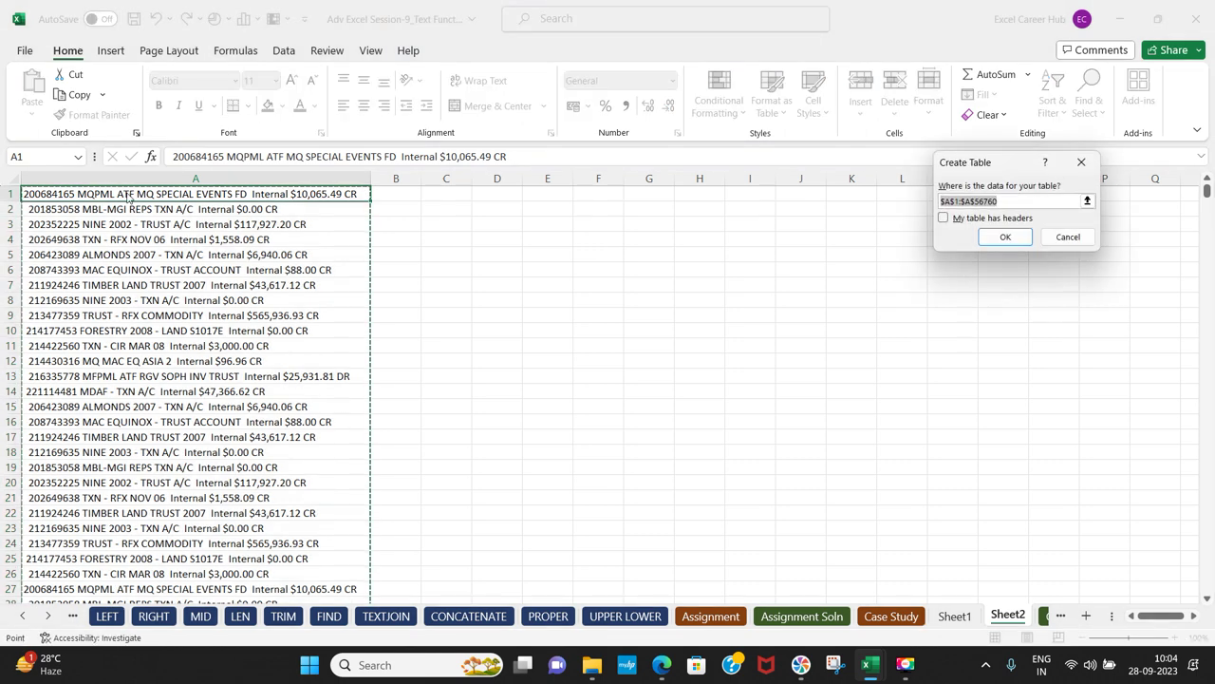
key("Return")
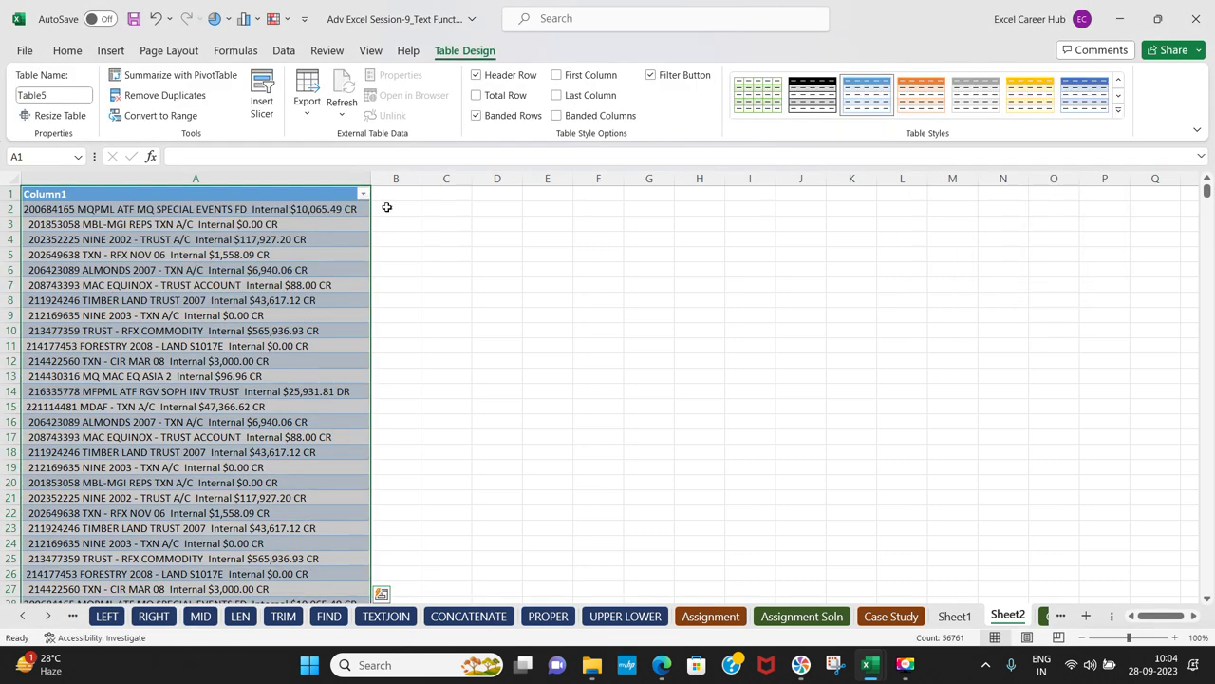
Add a 'Trim' column with =TRIM(A2), autofit it, then delete it again
left_click(396, 194)
type("Tr")
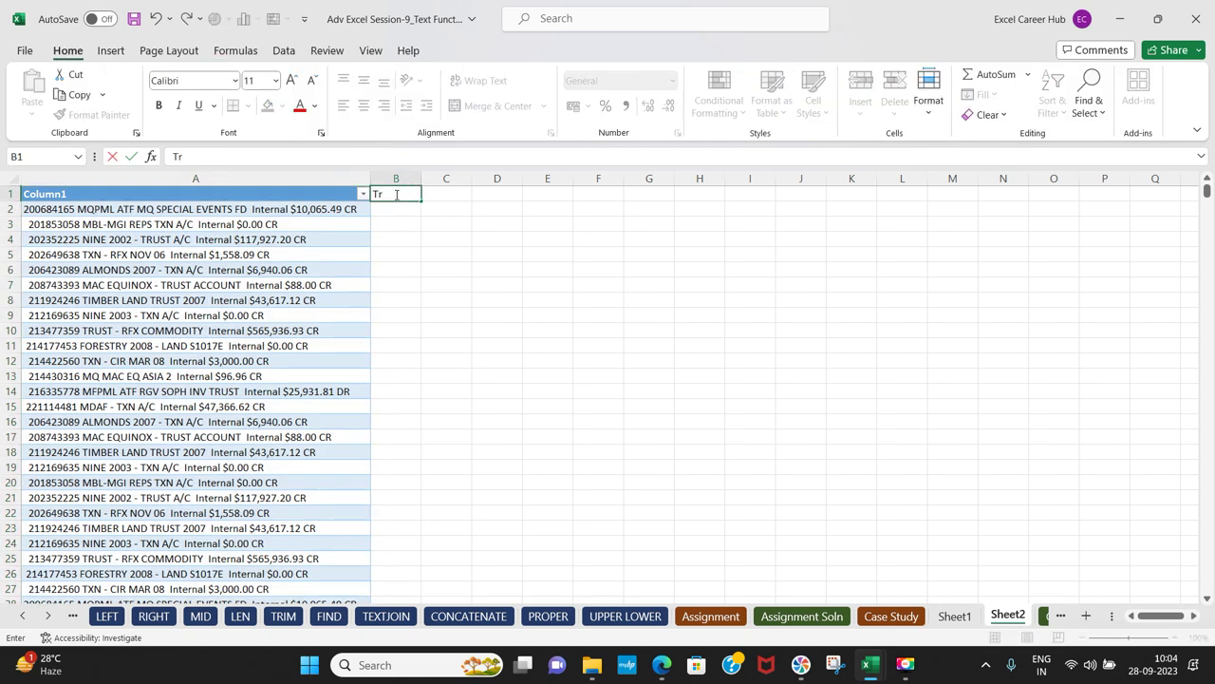
type("im")
key("Return")
type("=")
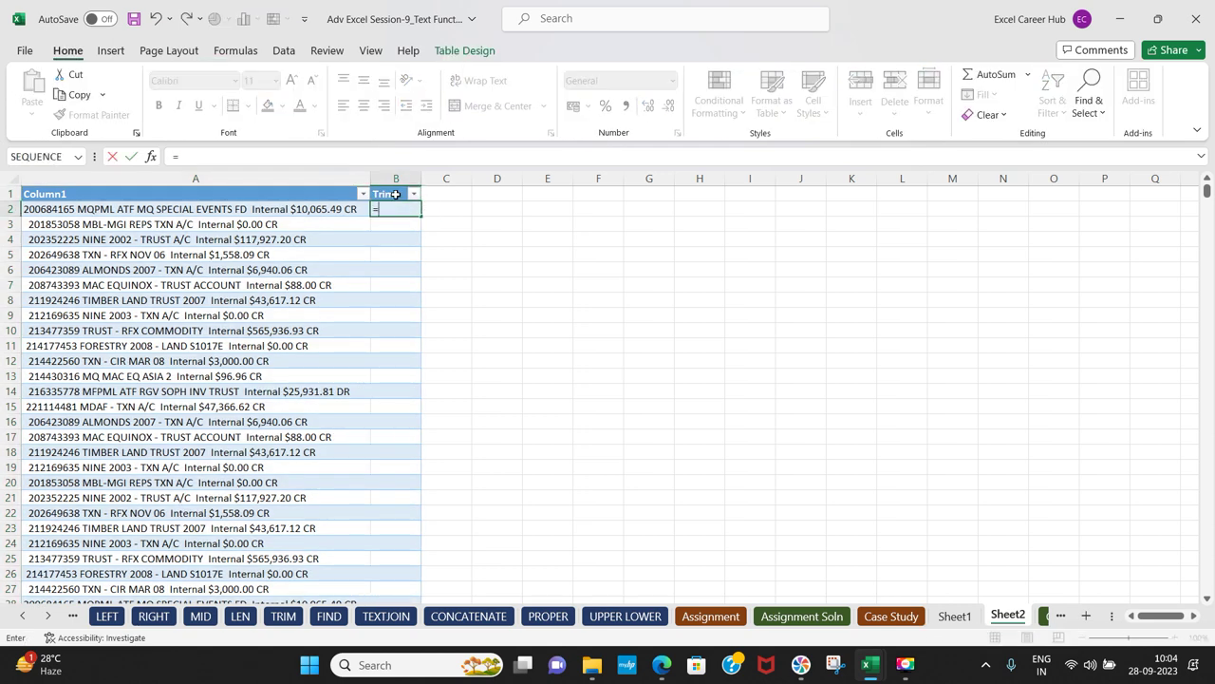
type("tri")
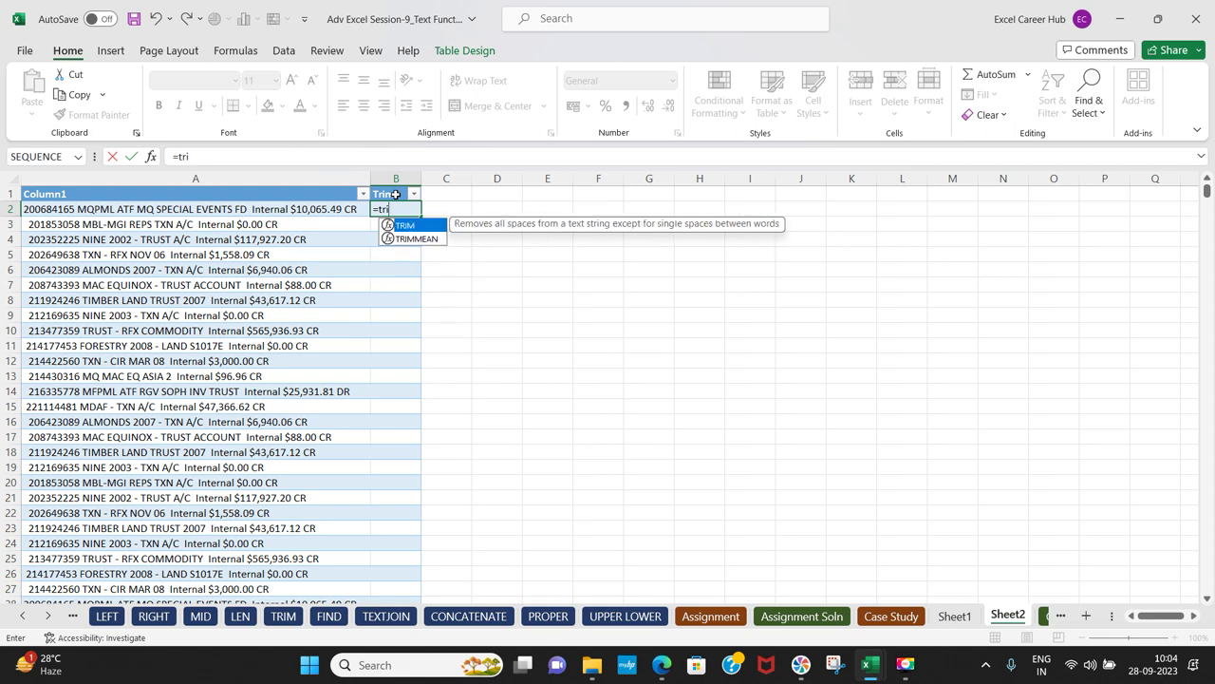
type("m")
key("Tab")
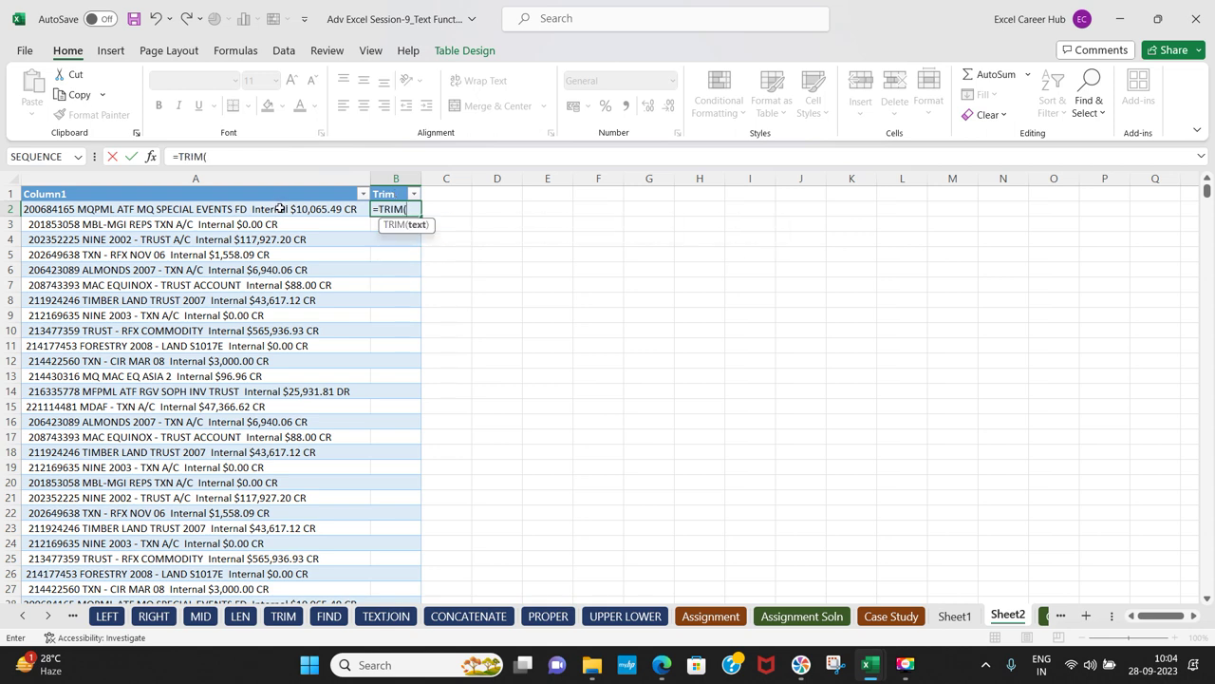
left_click(280, 208)
key("Return")
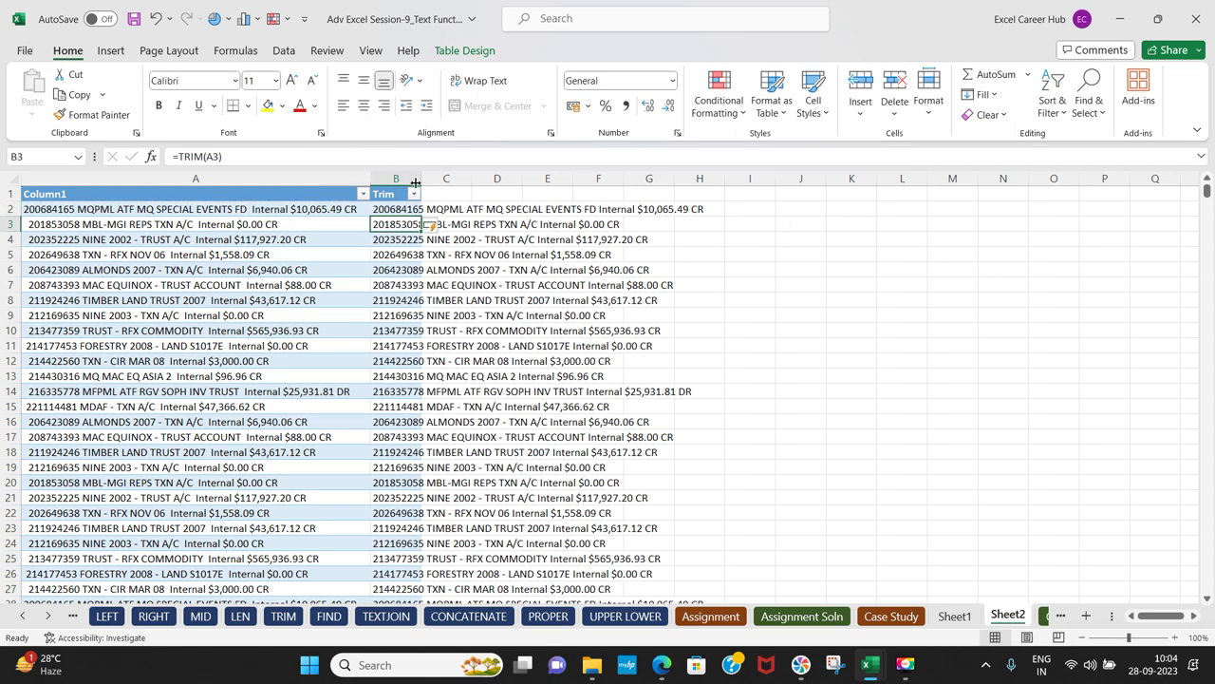
double_click(421, 177)
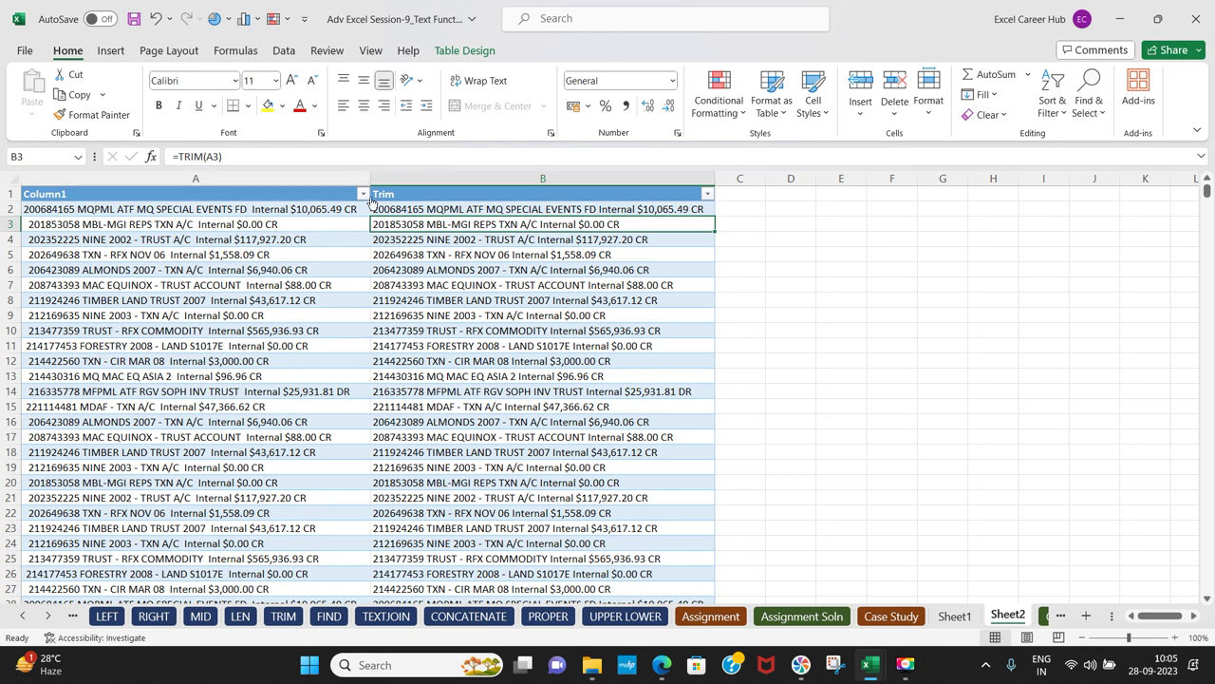
left_click(429, 178)
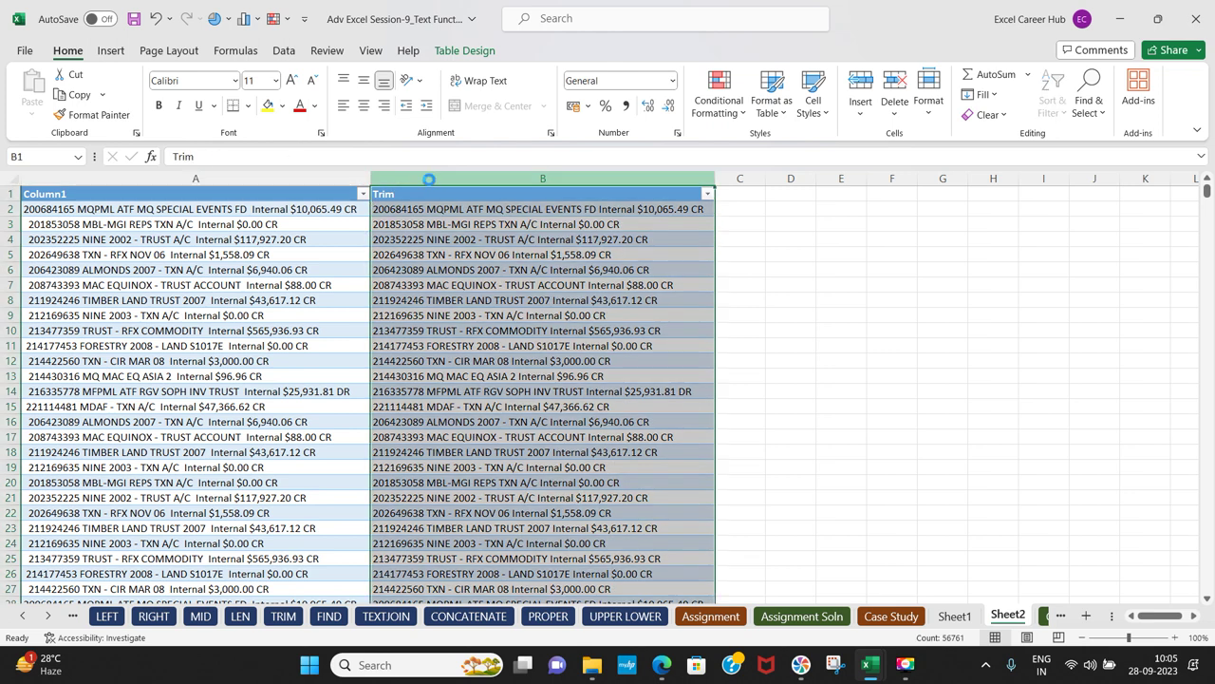
key("ctrl+minus")
Enter 'Account' as the new column header in B1
left_click(401, 192)
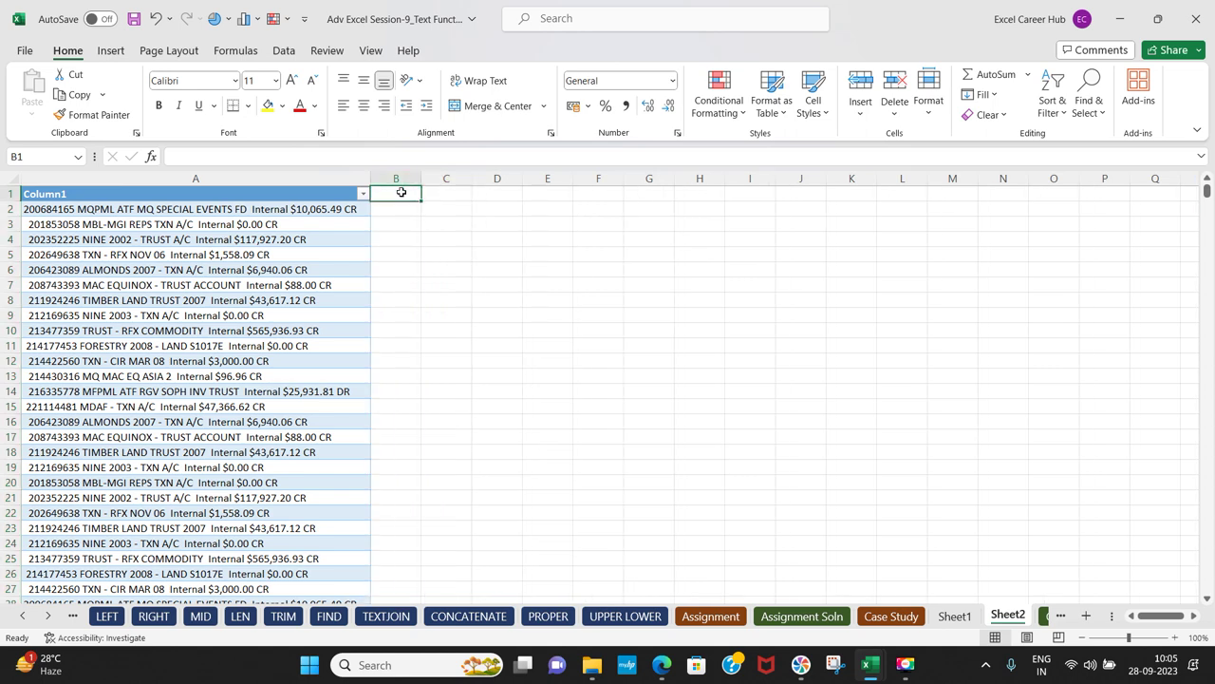
type("Acco")
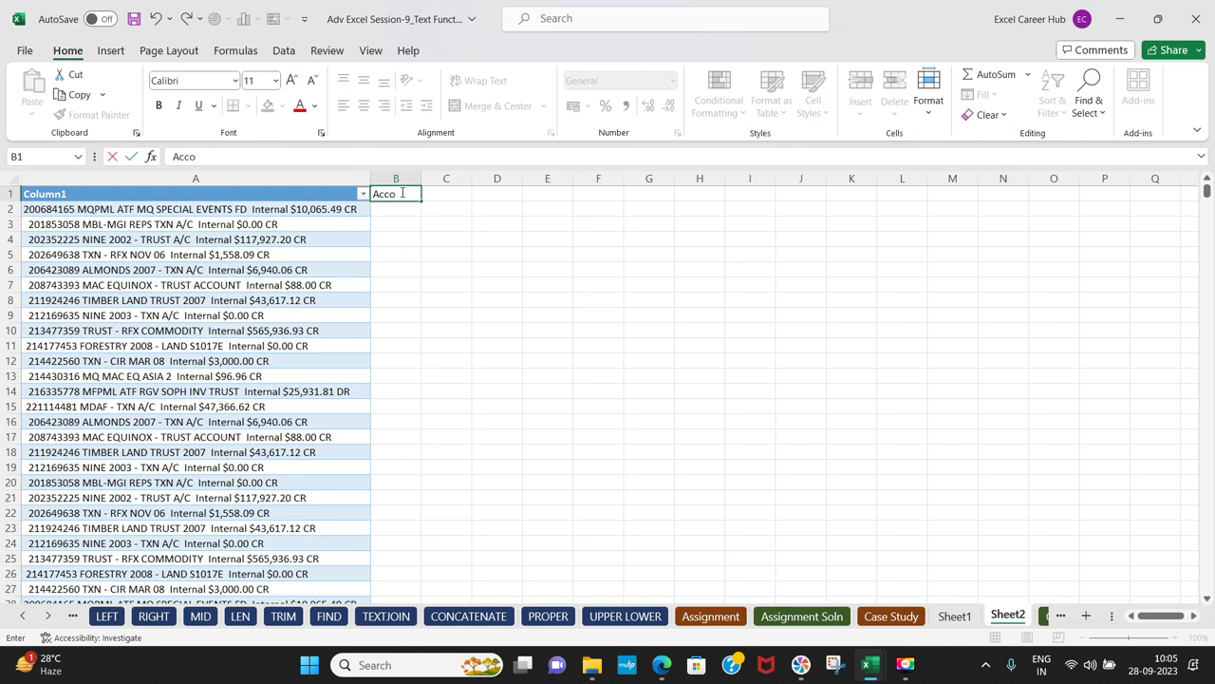
type("unt")
key("Return")
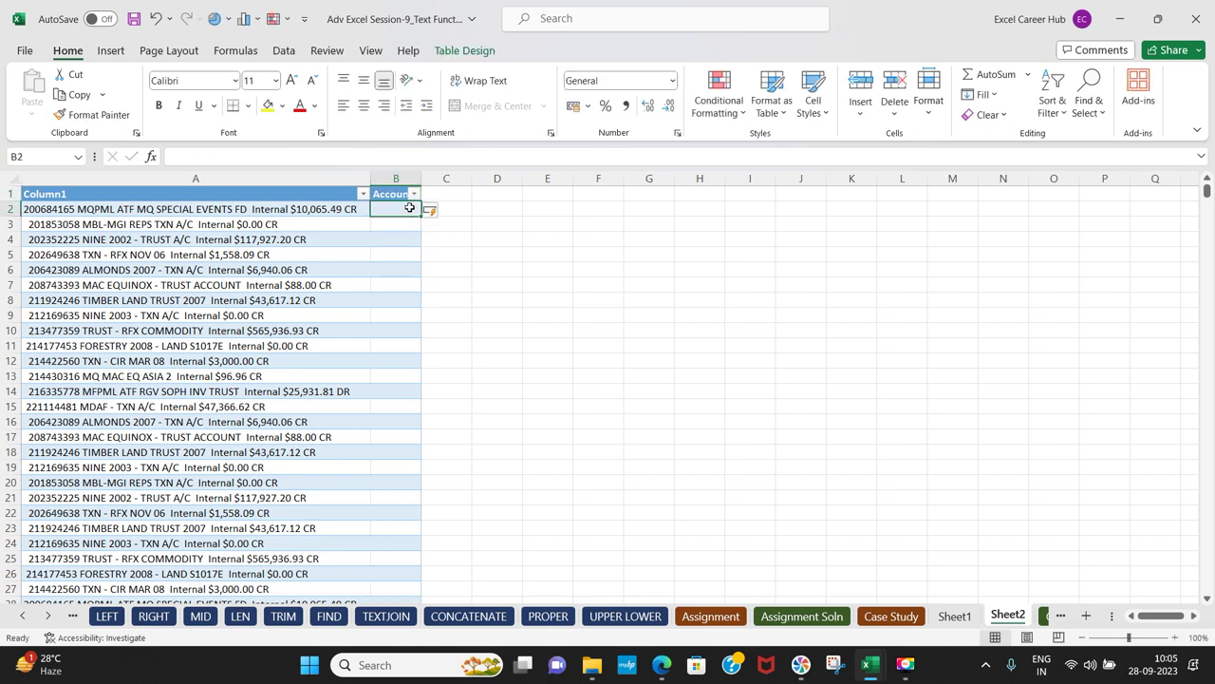
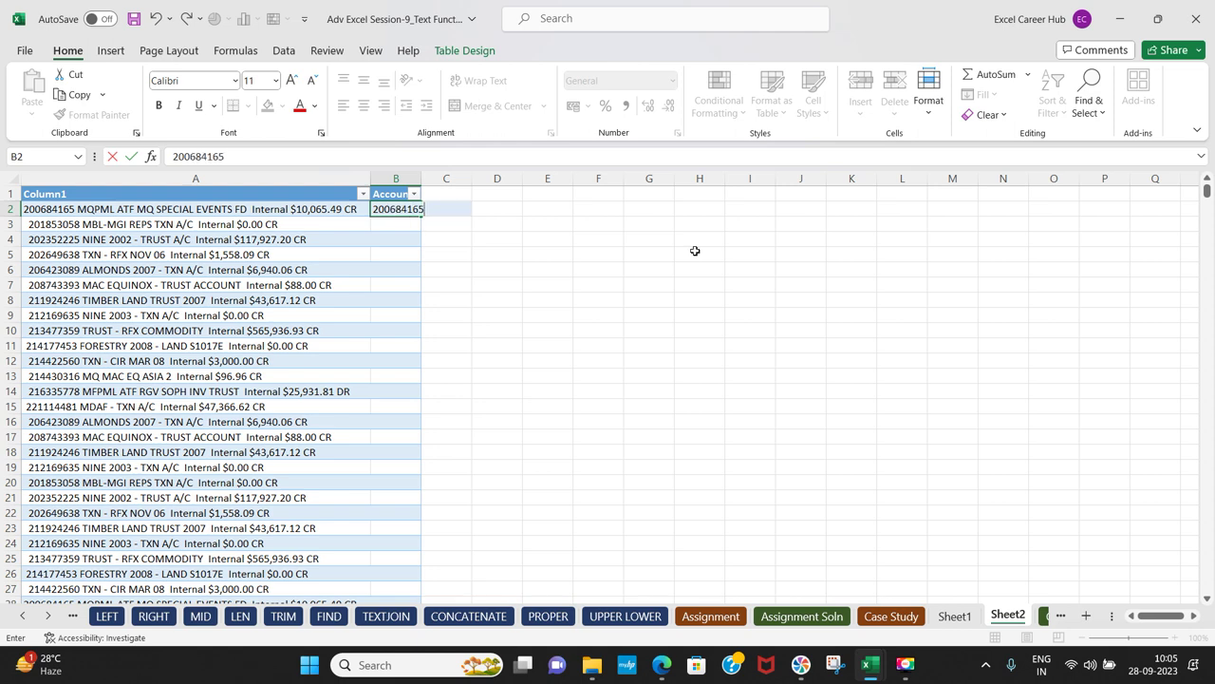
key("Return")
key("Up")
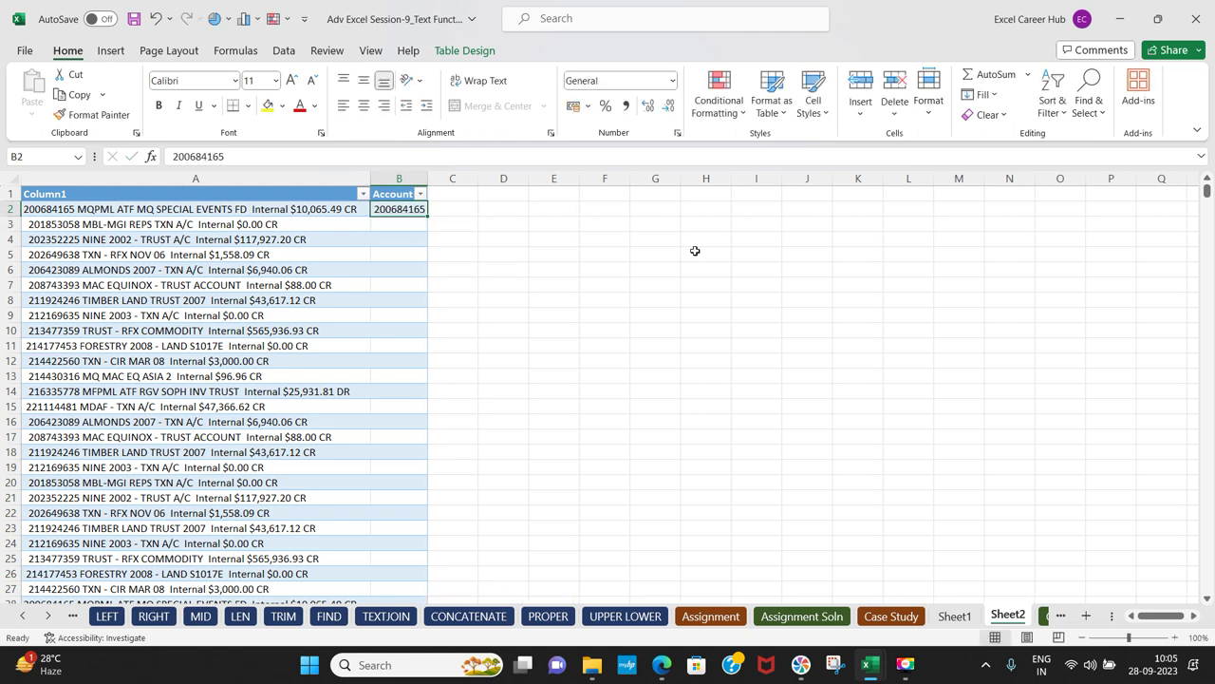
key("ctrl+e")
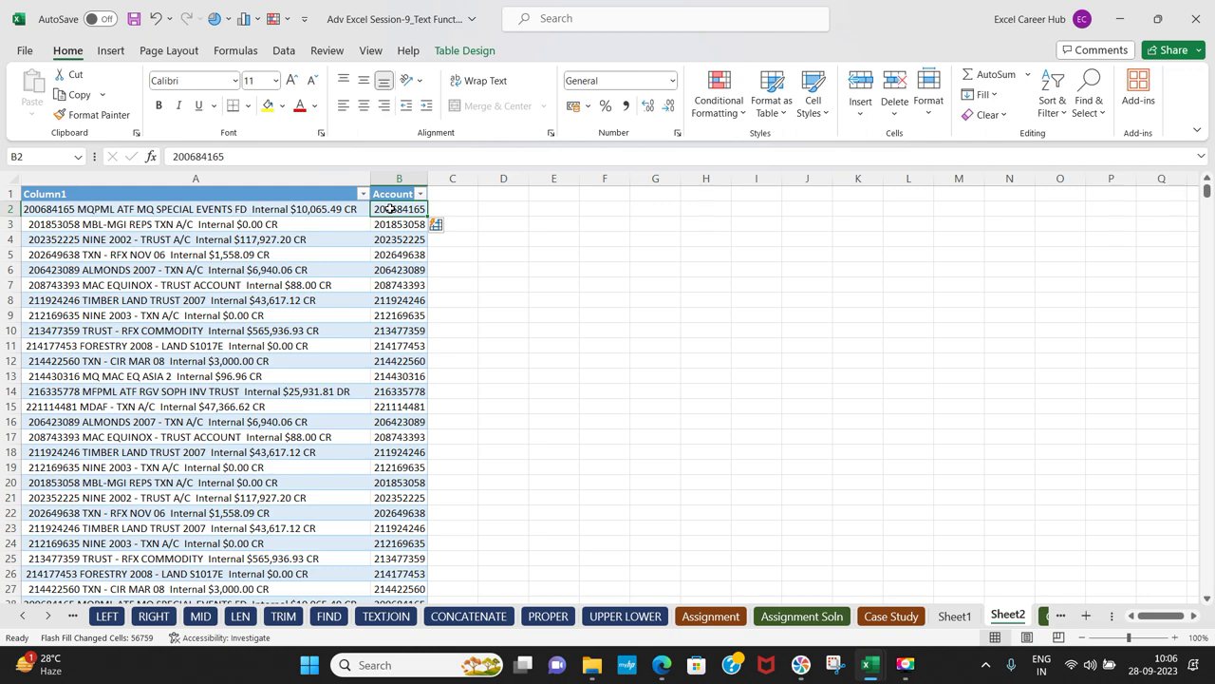
Select the whole Account column and clear the filled account numbers
key("ctrl+Down")
key("ctrl+Up")
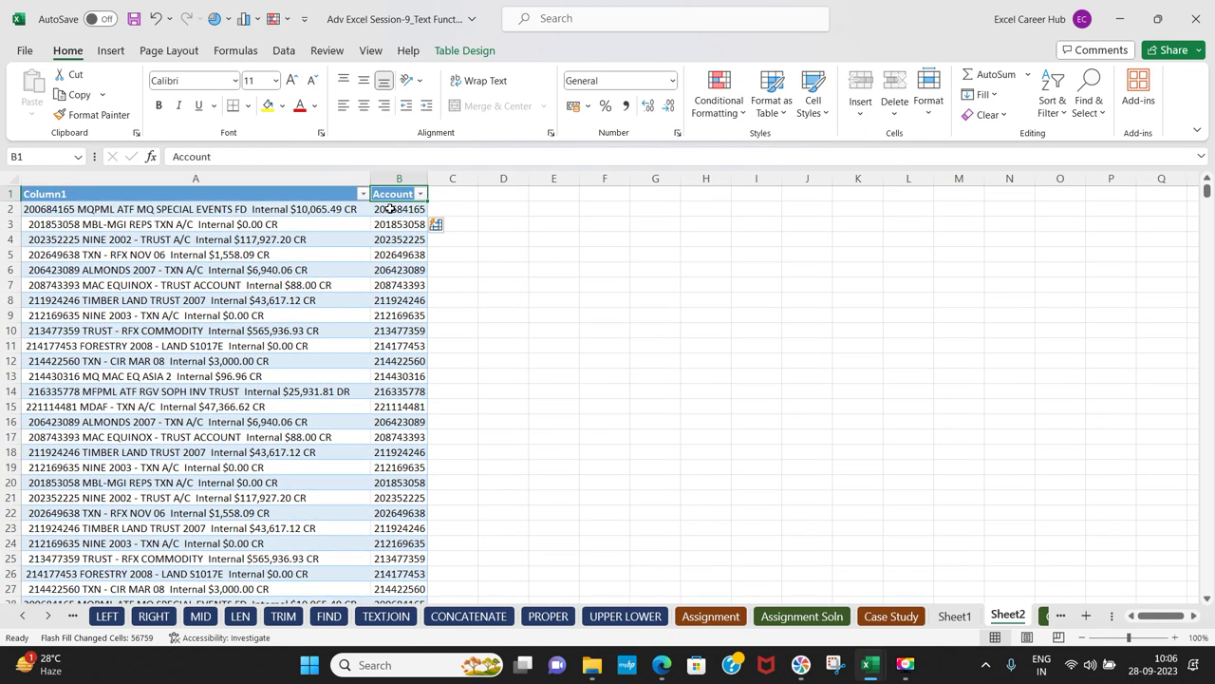
key("ctrl+shift+Down")
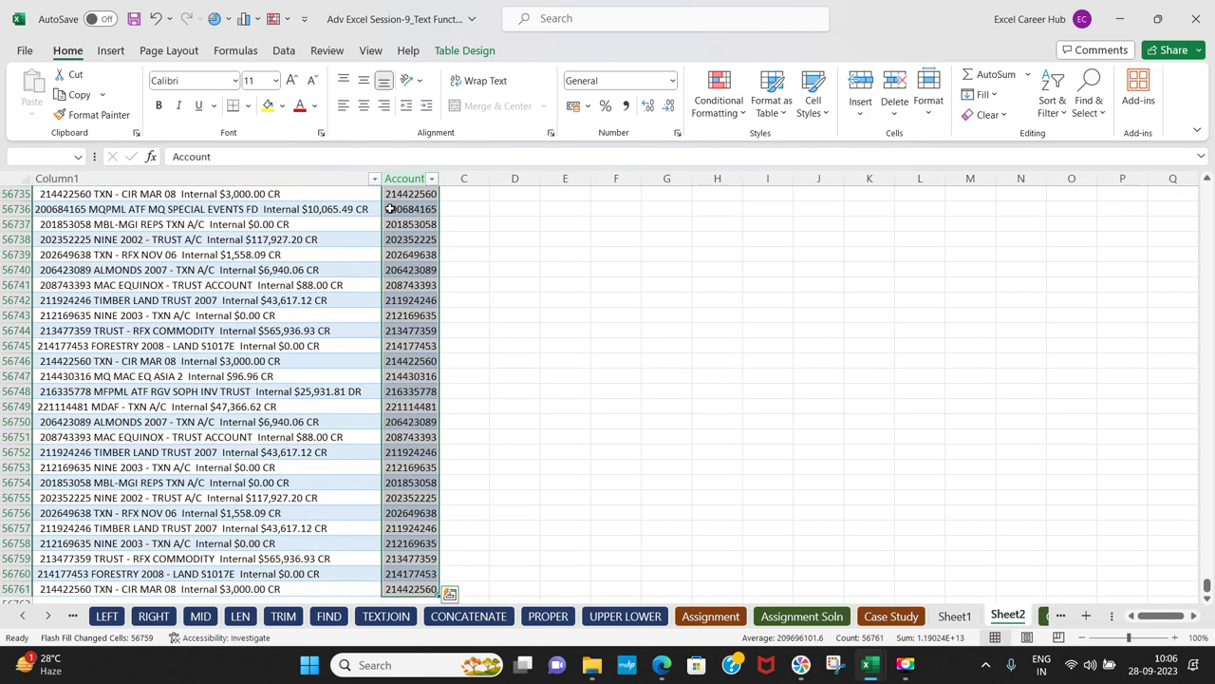
key("Delete")
left_click(390, 209)
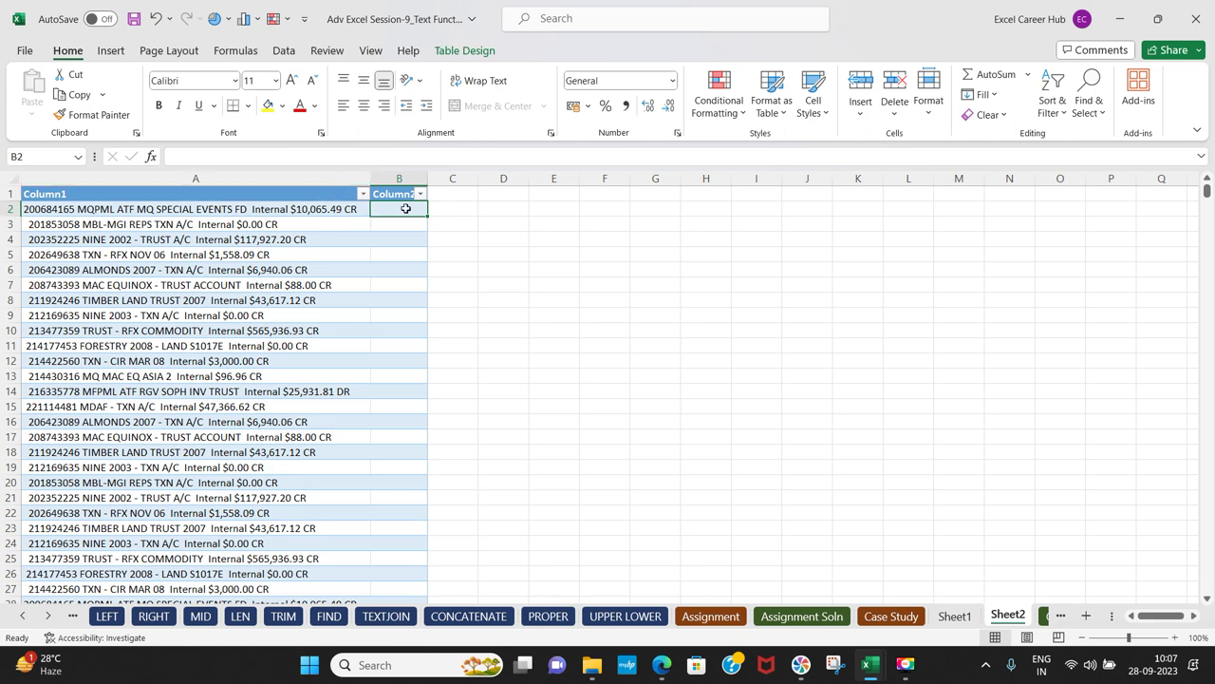
Enter =TRIM(A2) in column B and autofit the column
type("=tr")
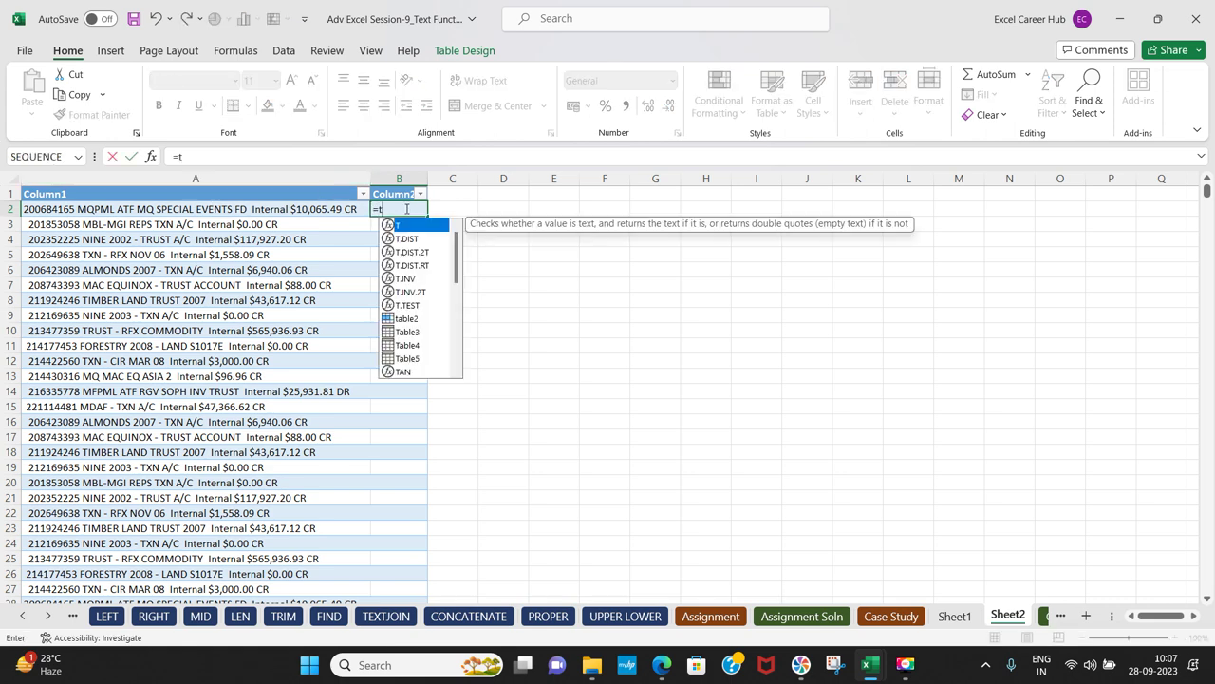
type("im")
key("Tab")
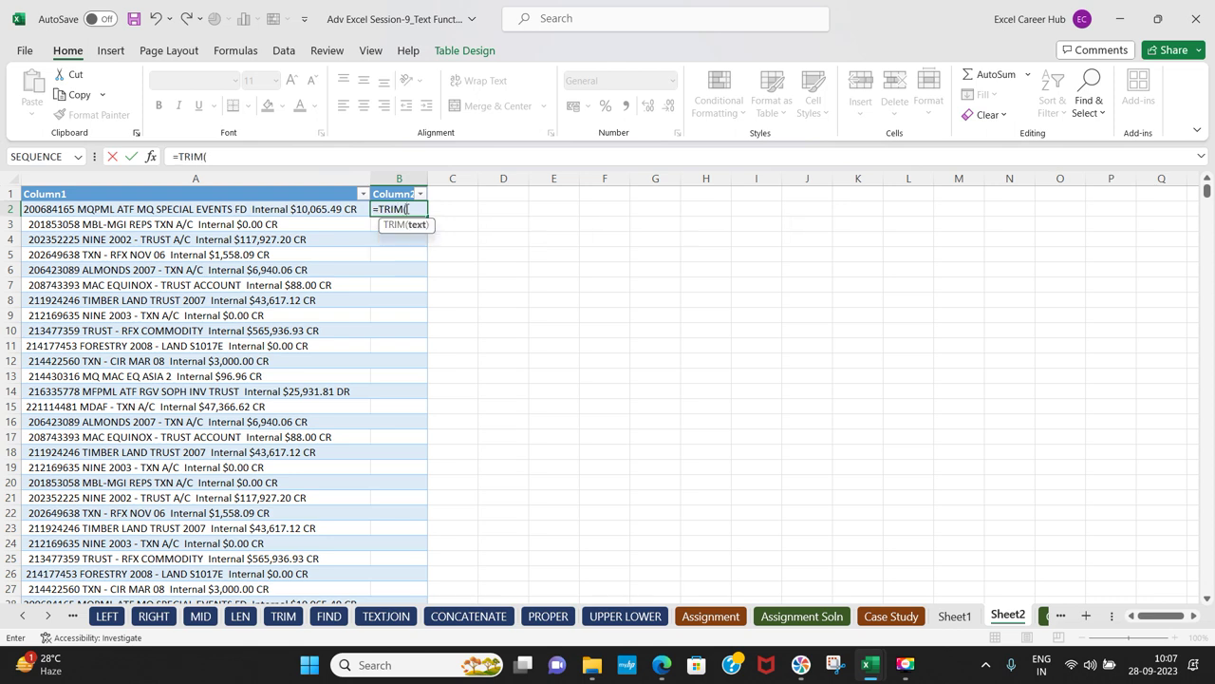
left_click(287, 209)
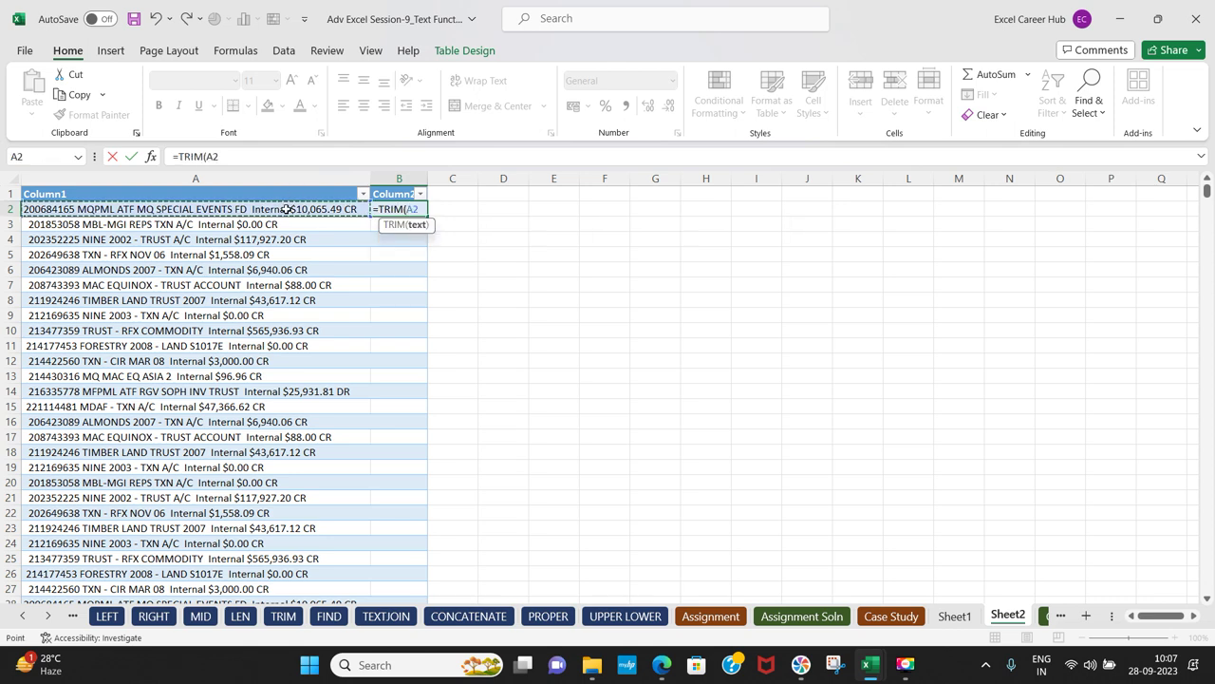
key("Return")
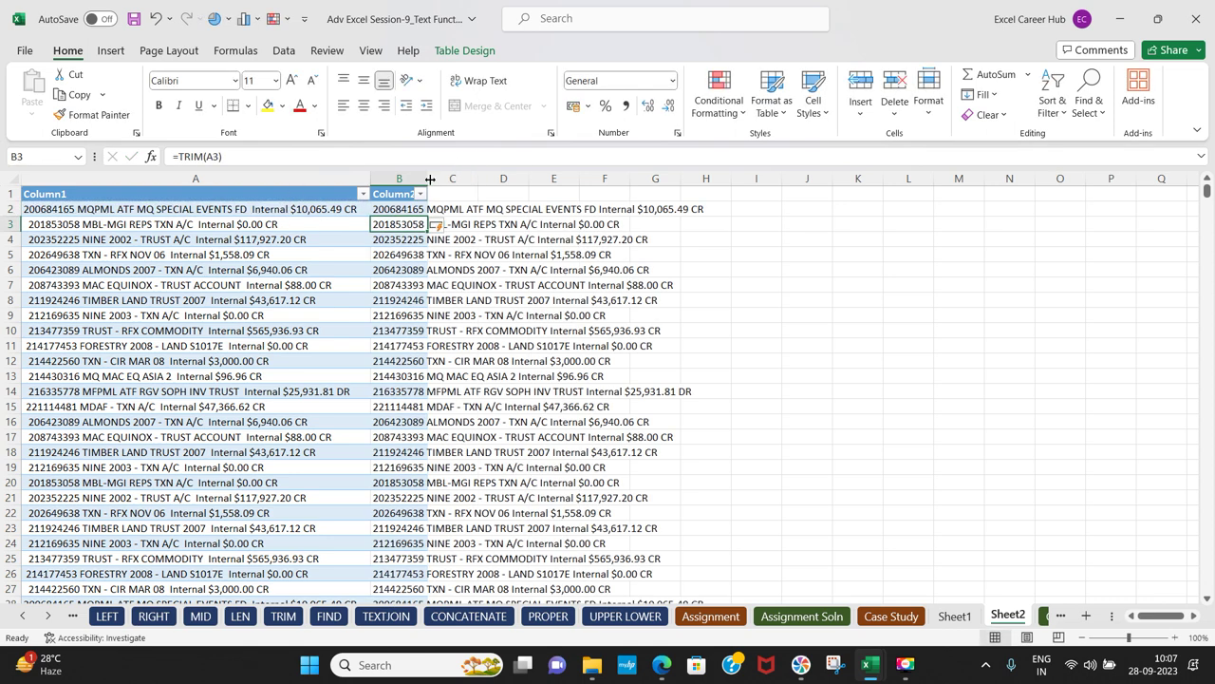
double_click(427, 179)
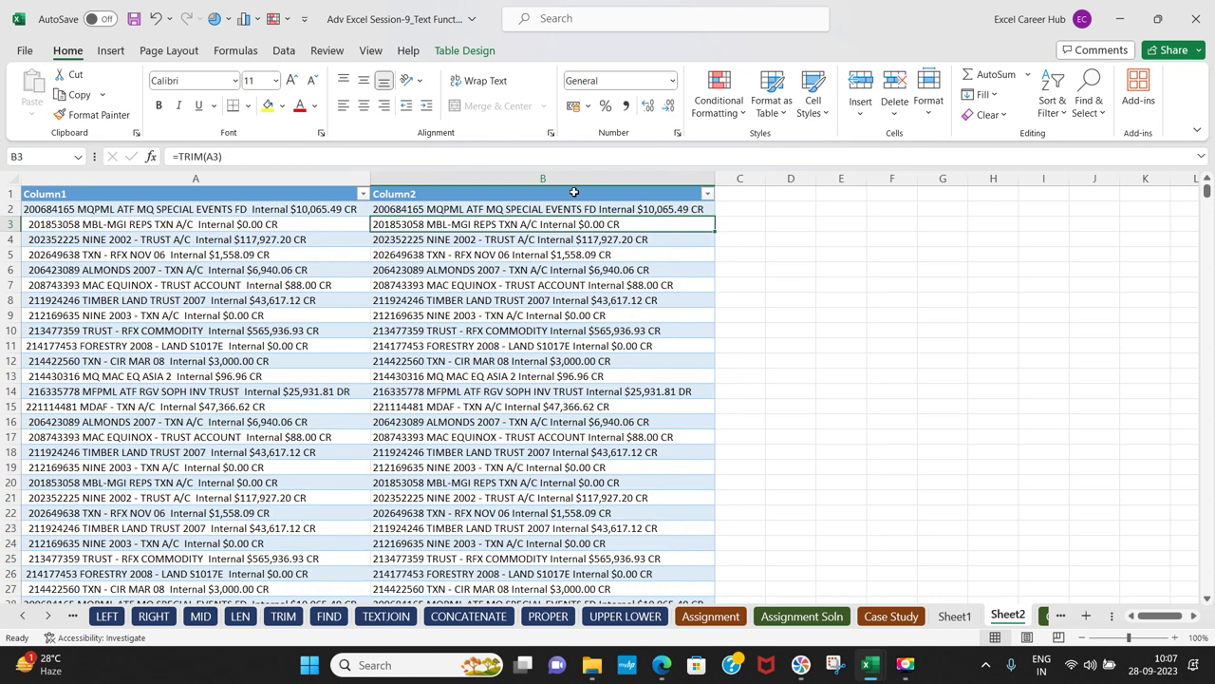
Copy the trimmed results and paste them back as values only
left_click(518, 208)
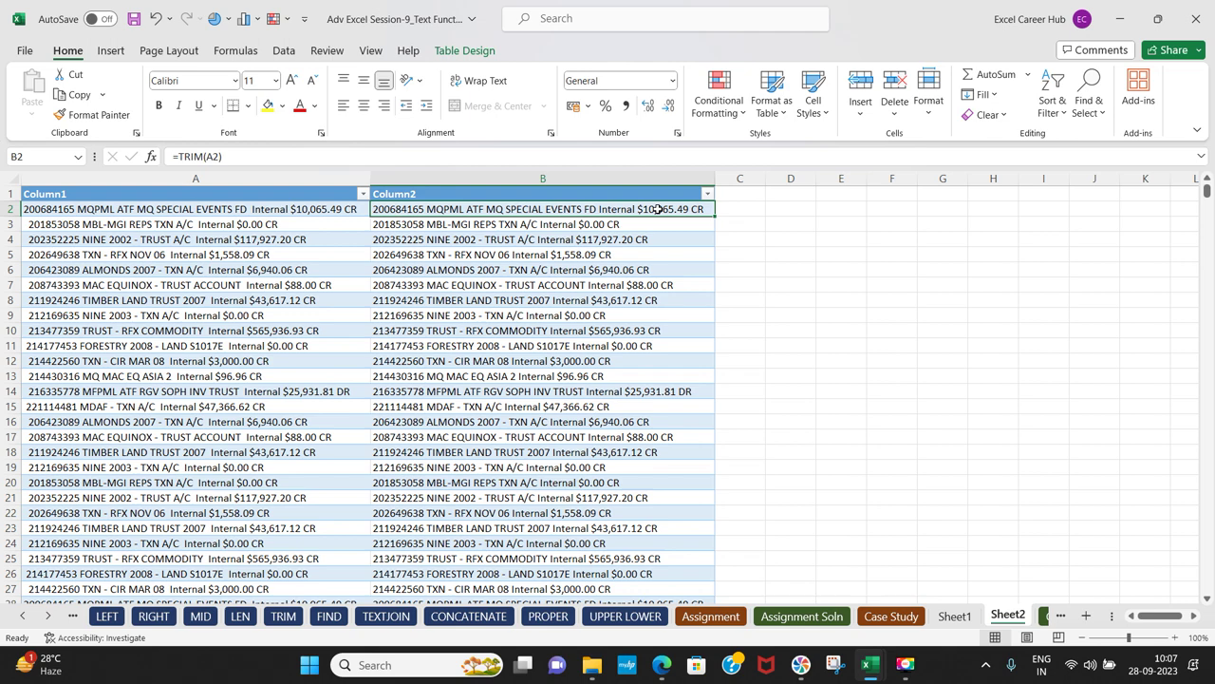
key("ctrl+shift+Down")
key("ctrl+c")
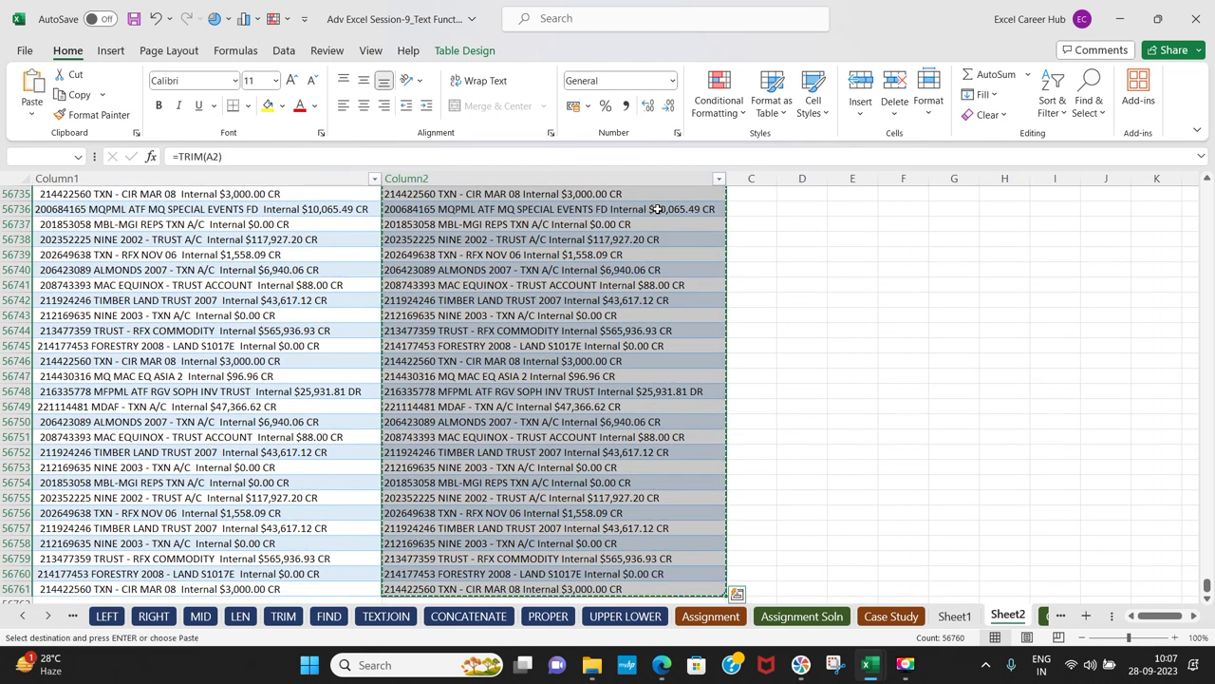
key("ctrl+BackSpace")
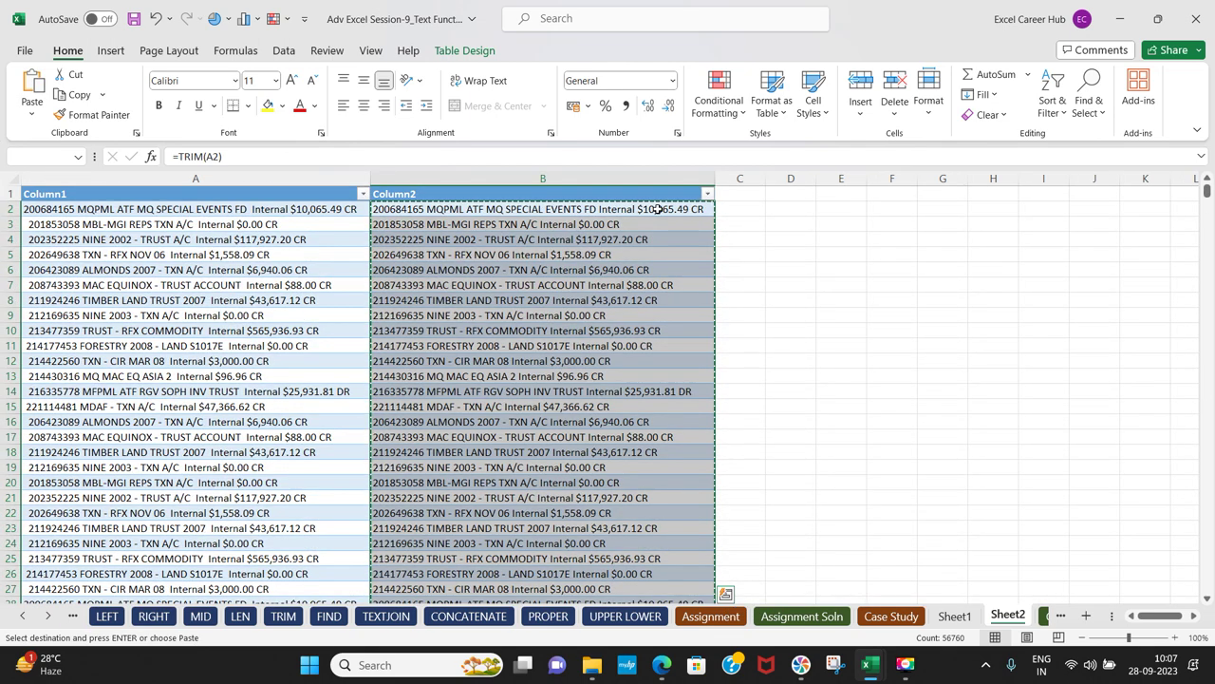
key("ctrl+alt+v")
key("v")
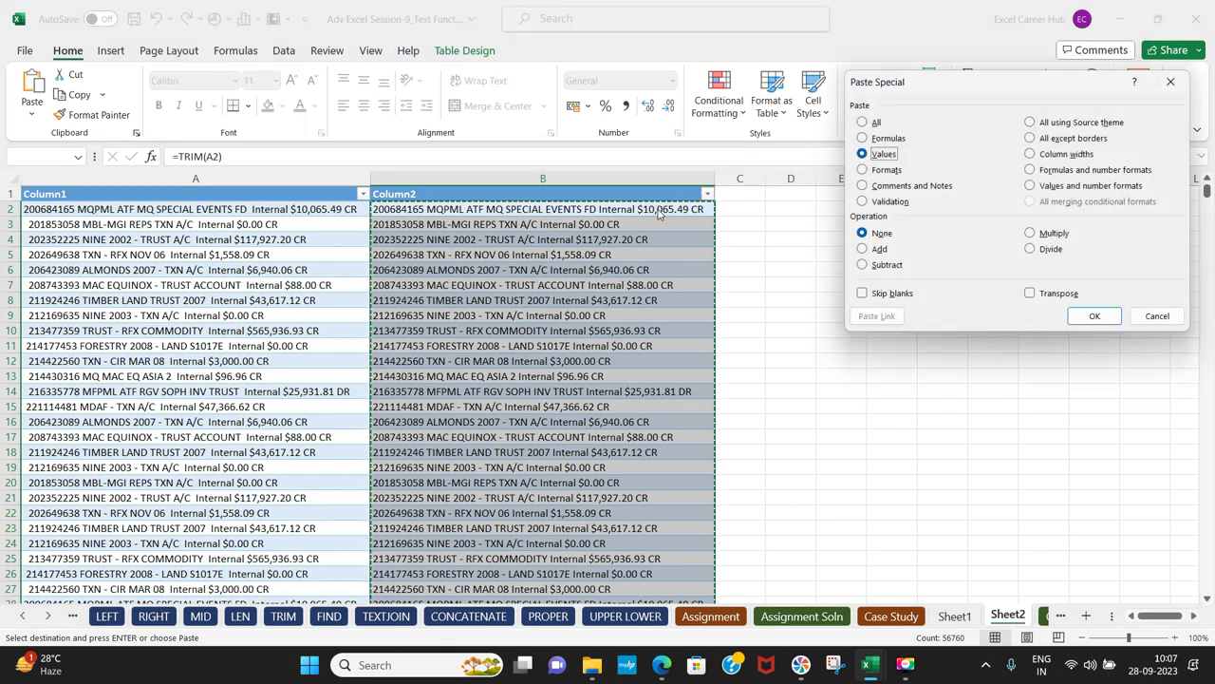
key("Return")
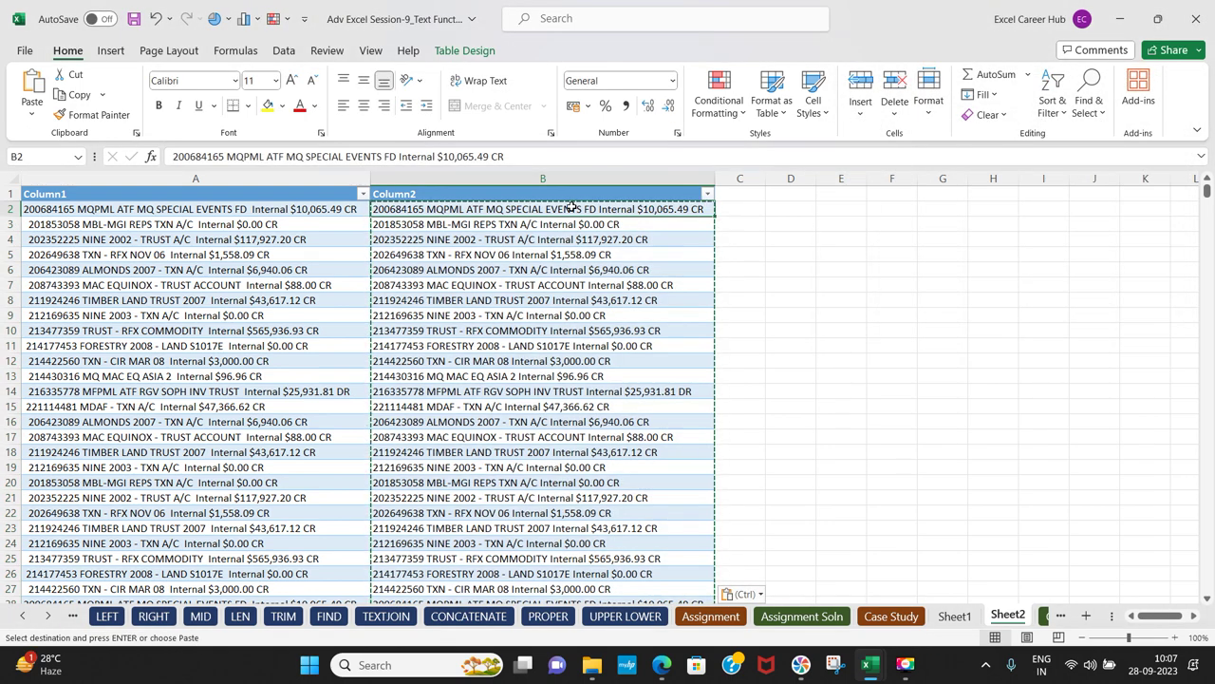
Delete the original untrimmed Column1
left_click(118, 179)
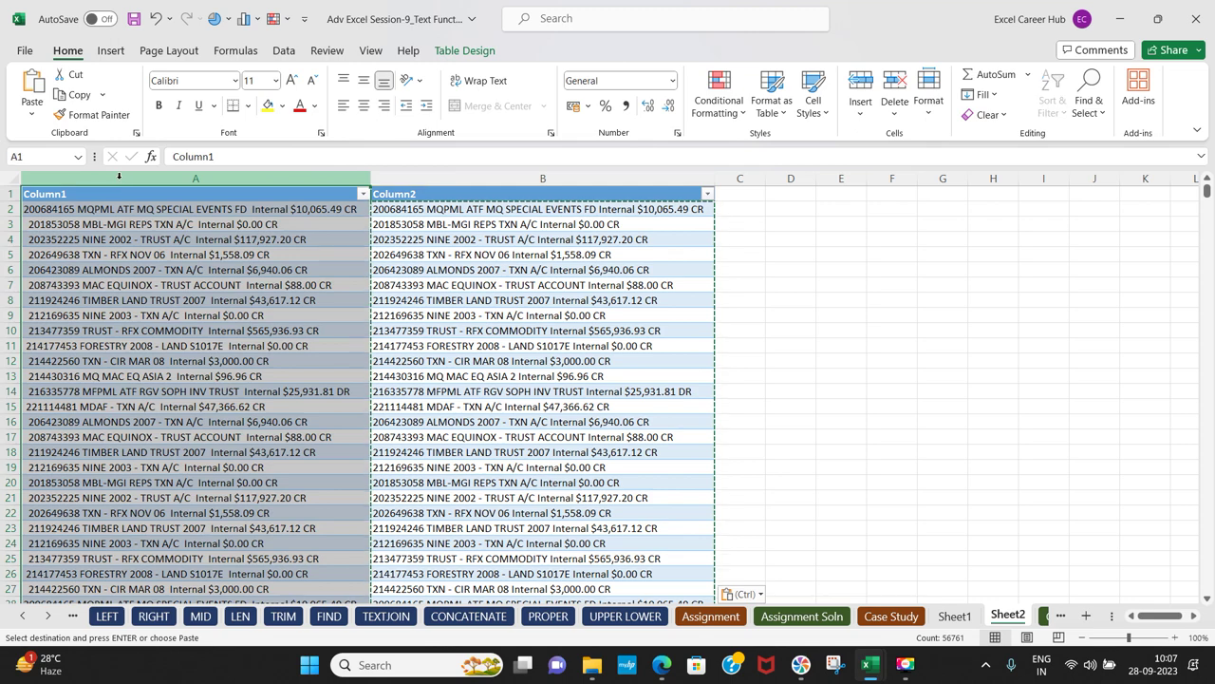
key("ctrl+minus")
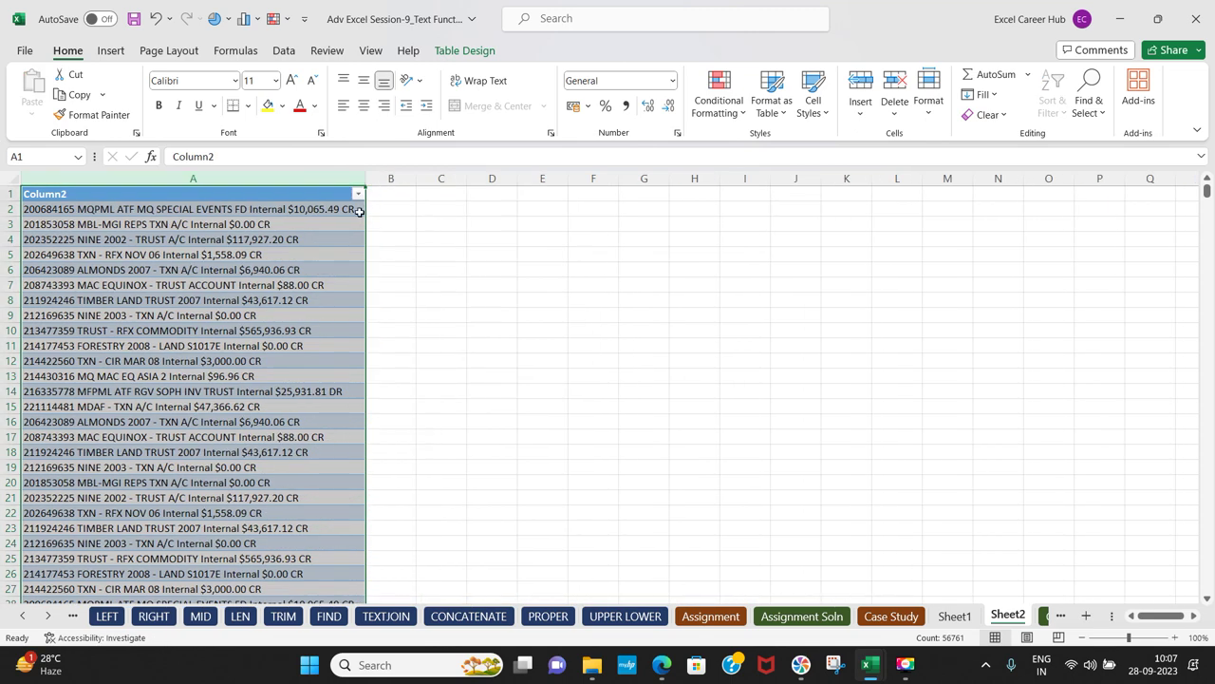
left_click(198, 213)
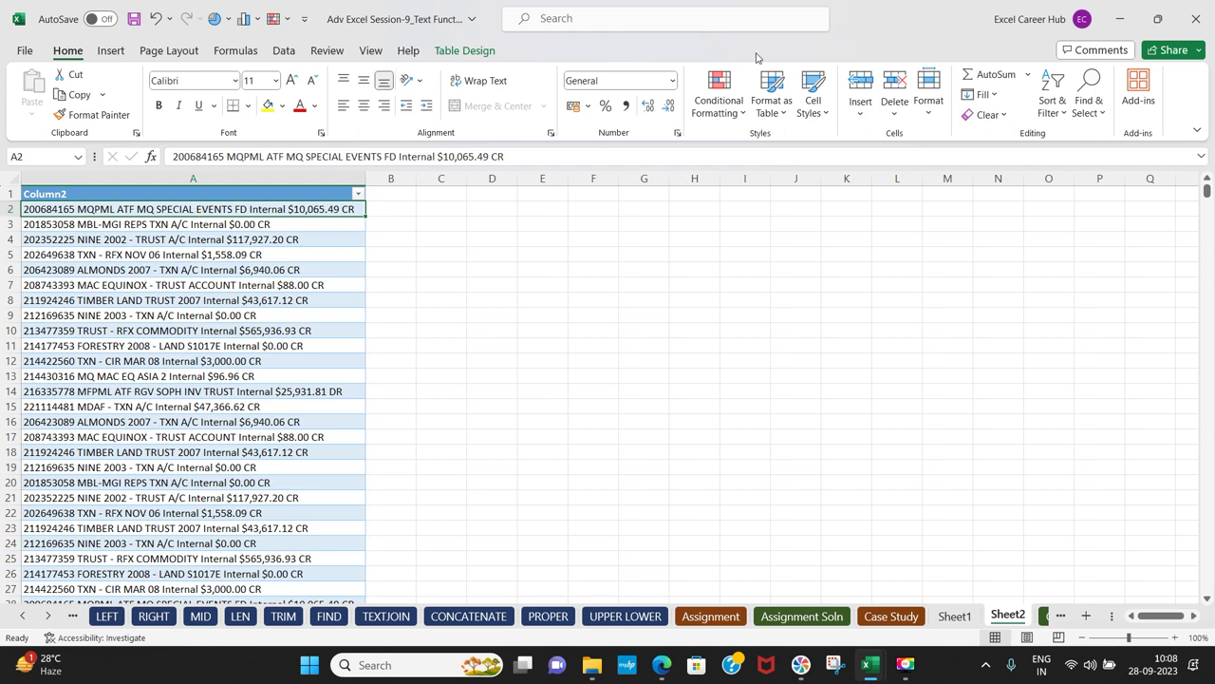
Select the column A transactions down to the last row, row 56761
left_click(283, 52)
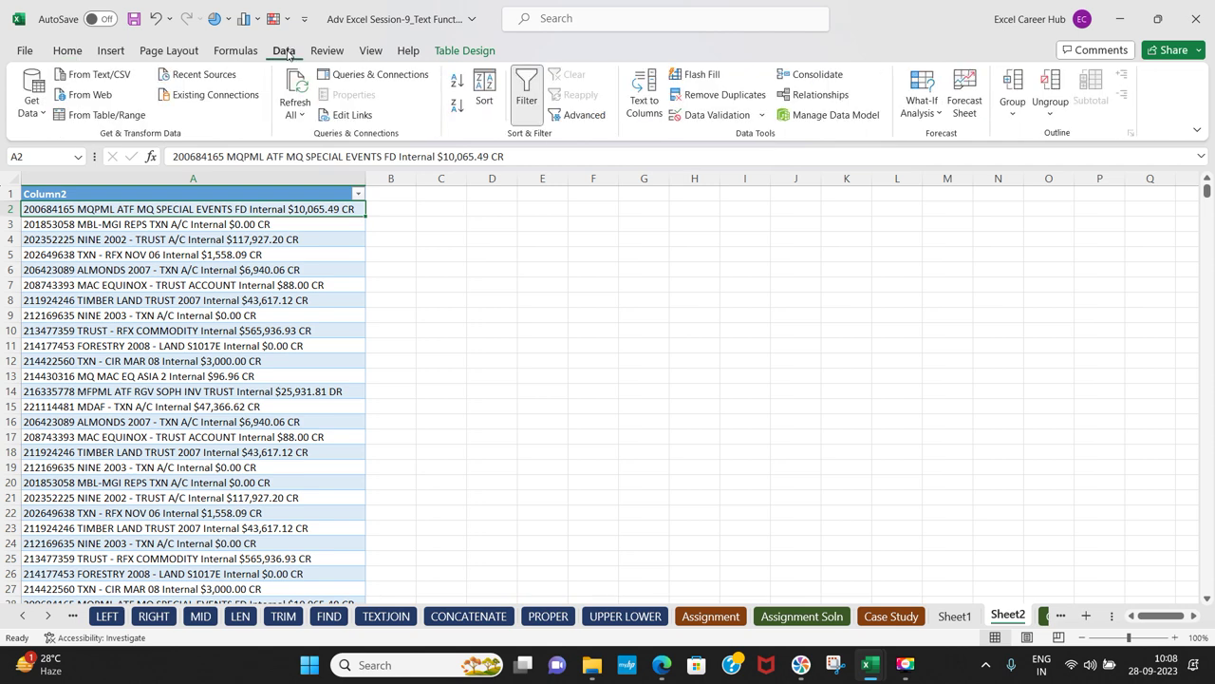
left_click(655, 112)
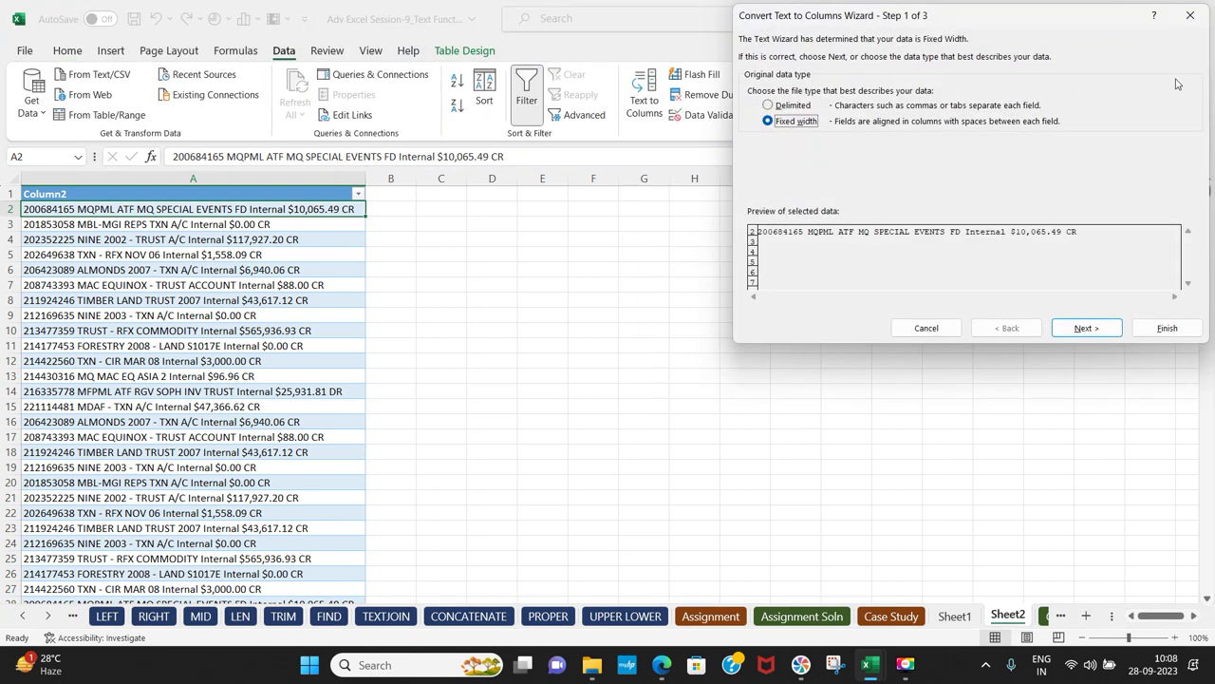
left_click(1190, 15)
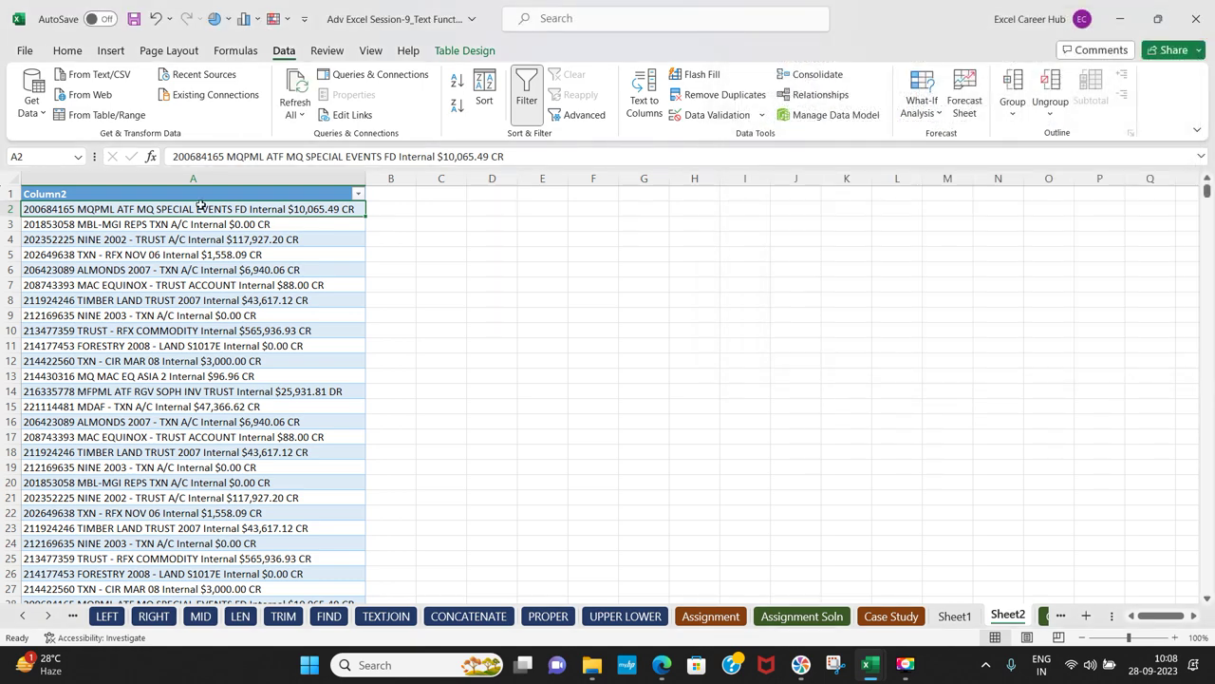
key("ctrl+shift+Down")
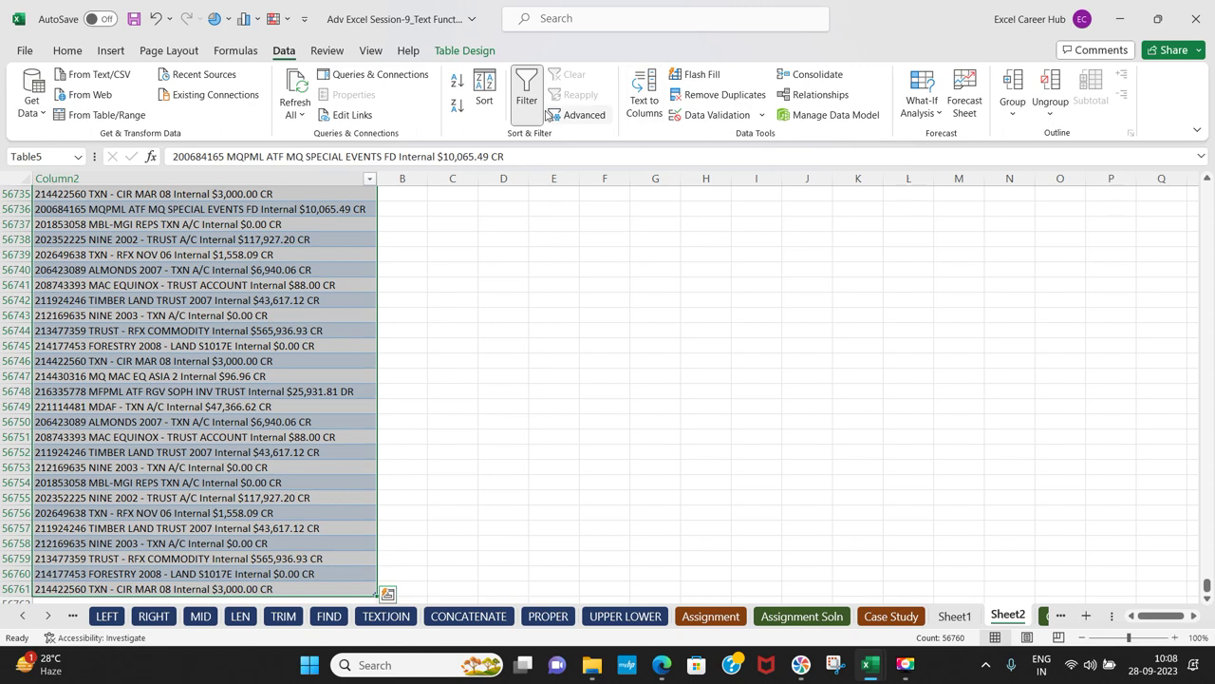
Split the selected transactions at fixed width, breaking after the 9-digit account number
left_click(644, 104)
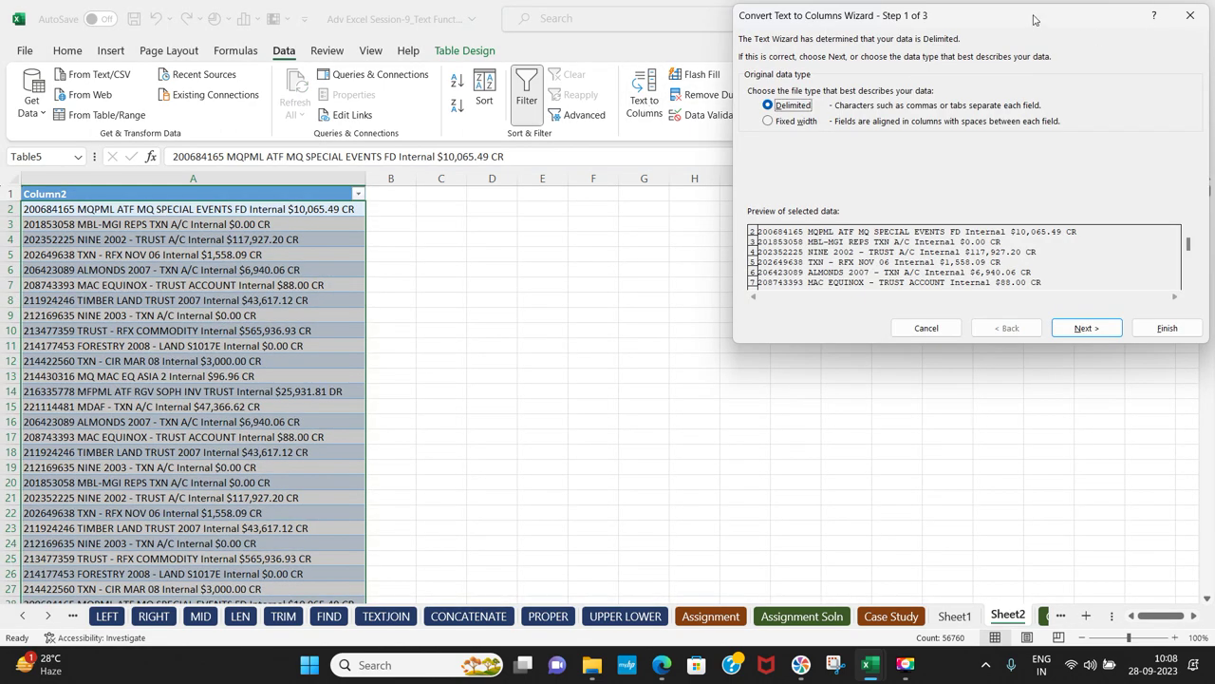
left_click_drag(1035, 19, 784, 75)
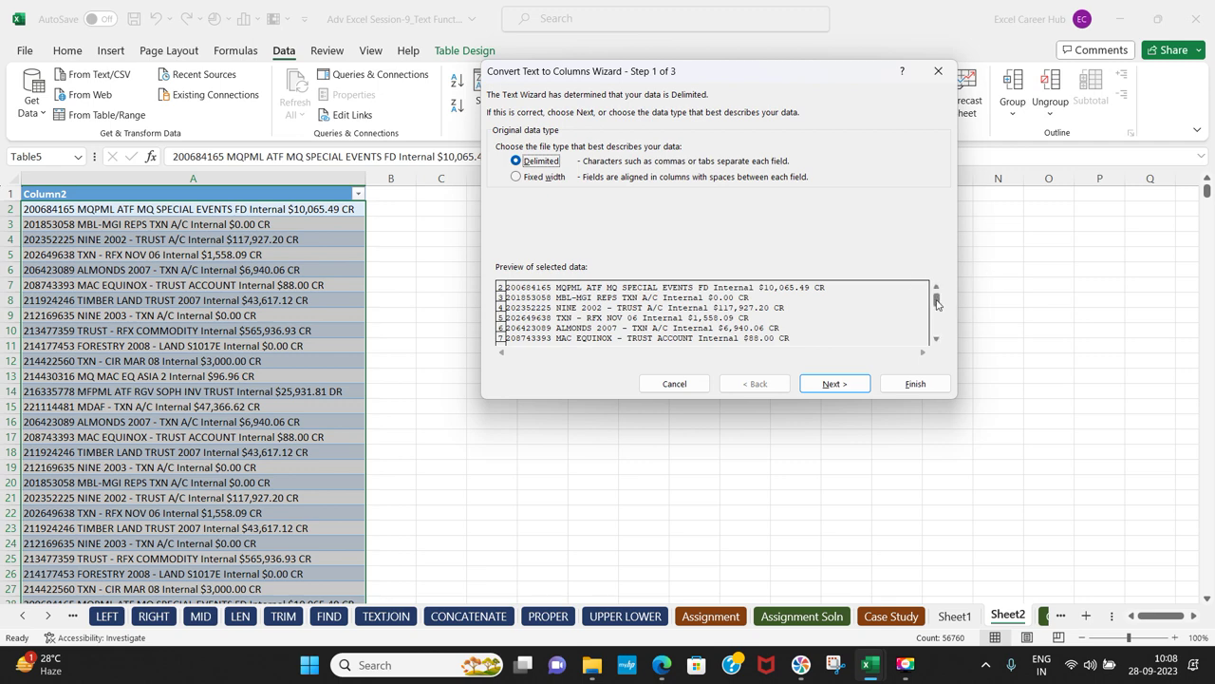
left_click(938, 327)
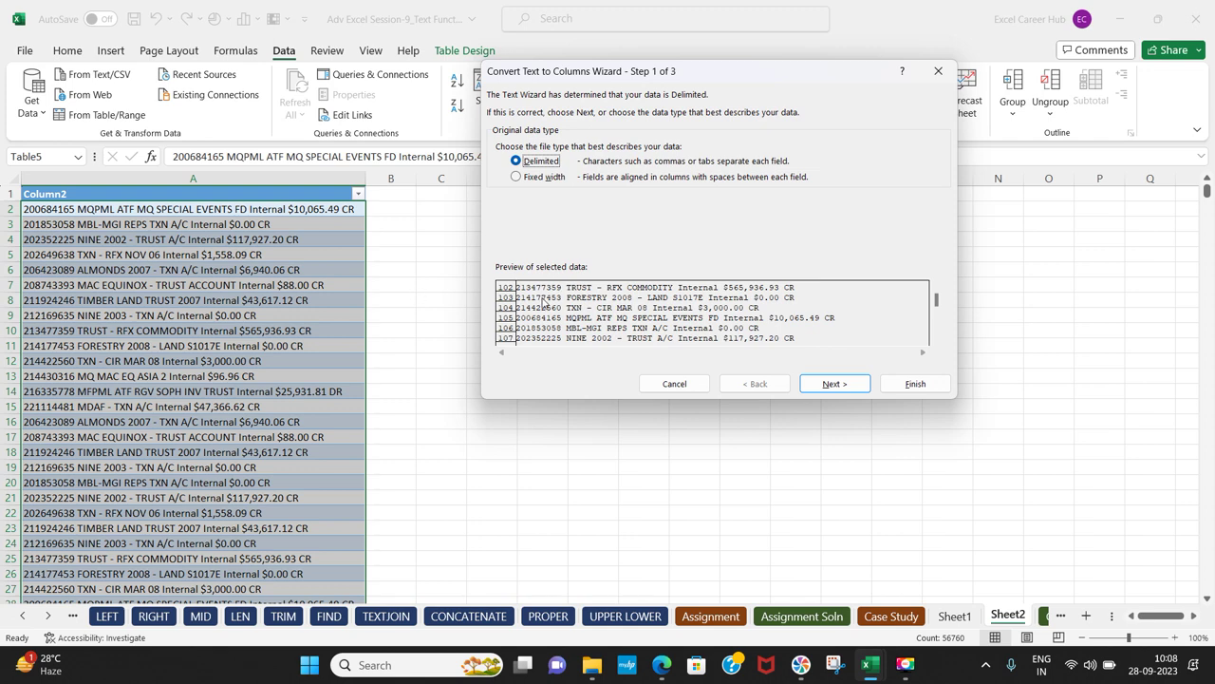
left_click(517, 177)
left_click(852, 391)
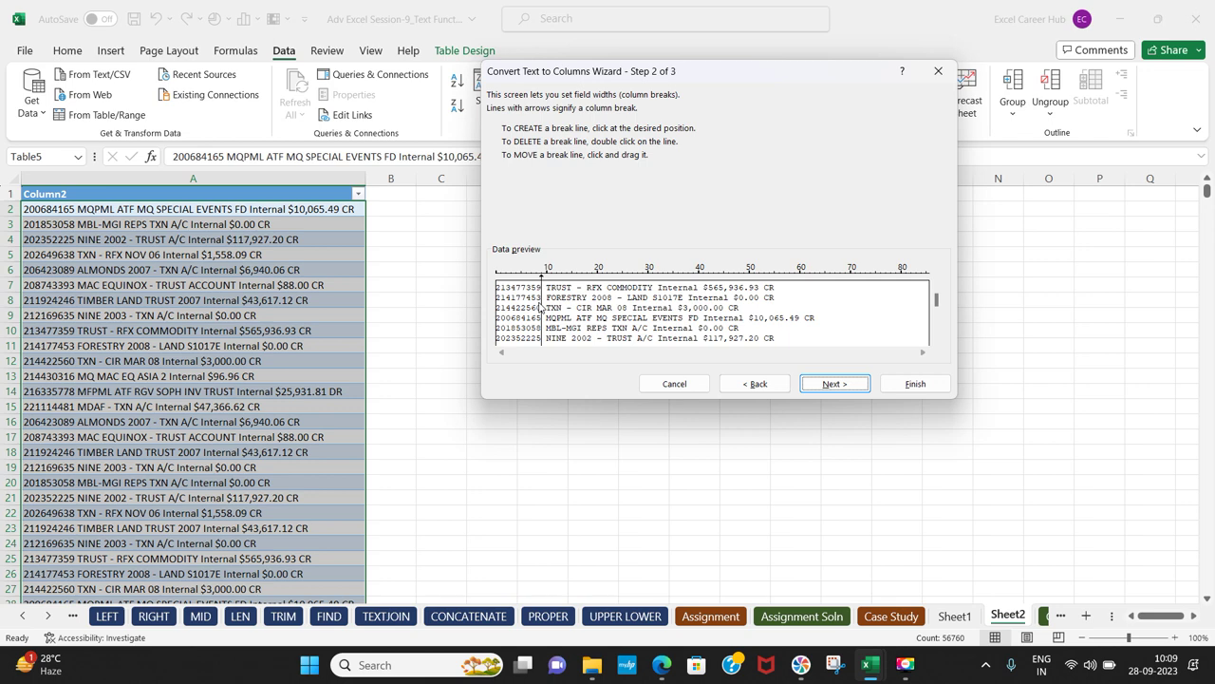
left_click(833, 384)
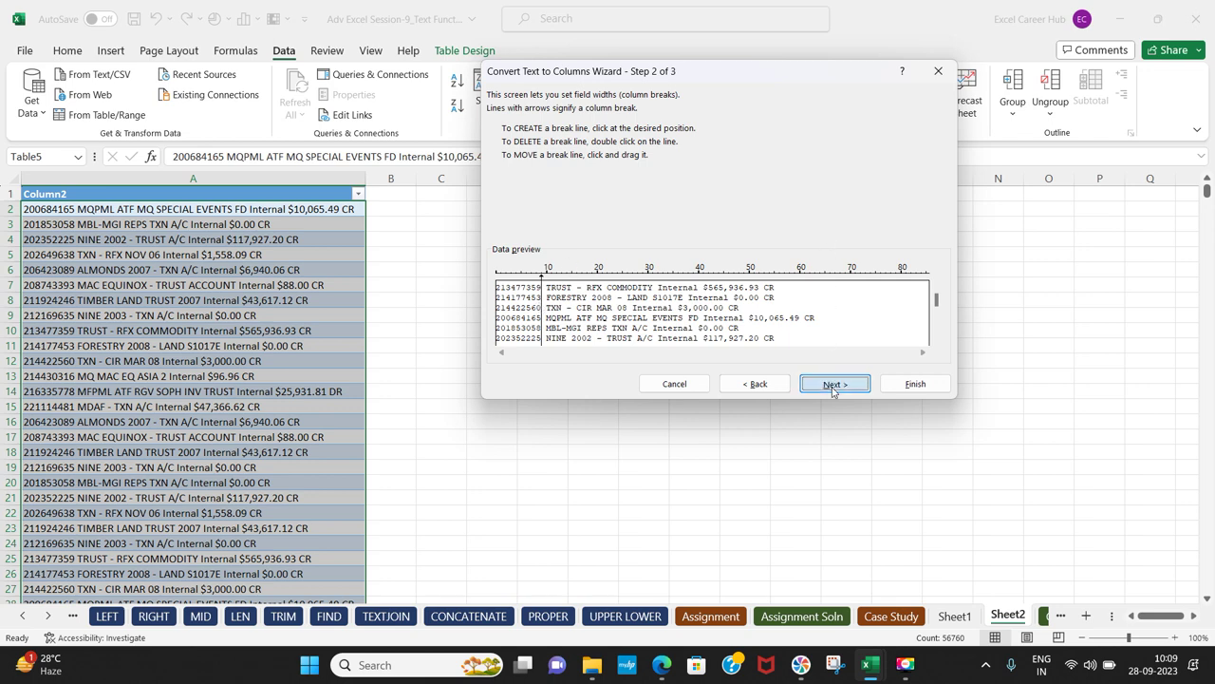
left_click(915, 384)
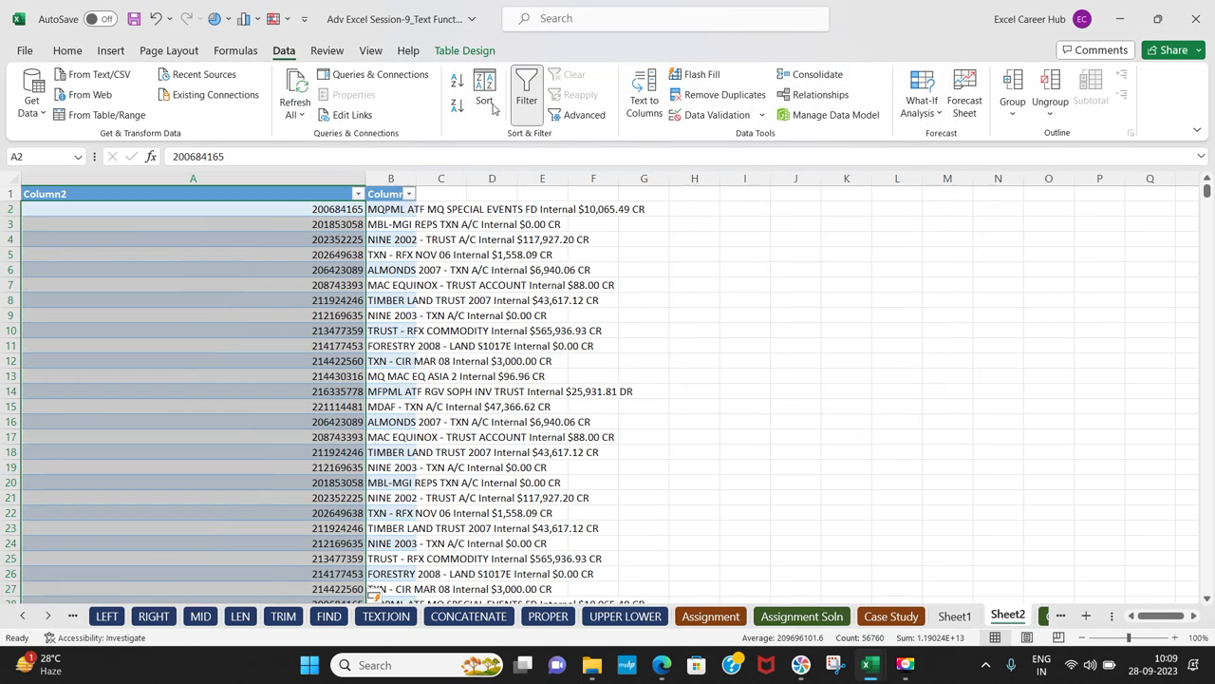
Autofit columns A and B and select the descriptions in B2:B56761
double_click(366, 178)
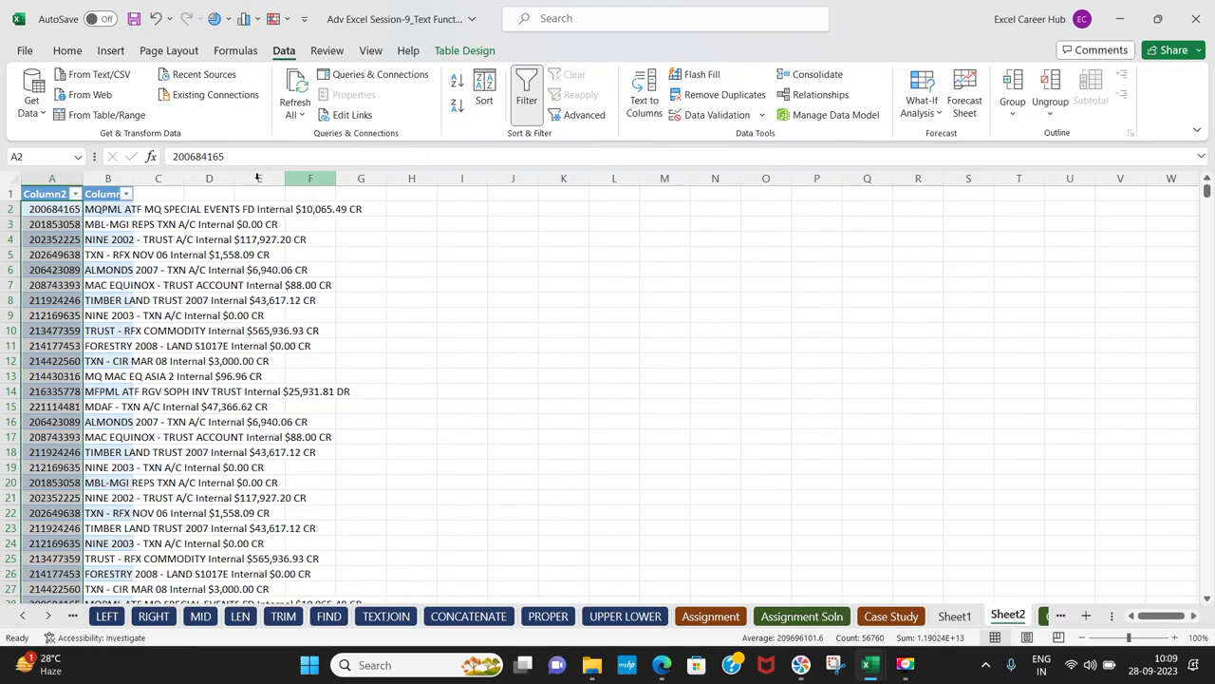
double_click(133, 178)
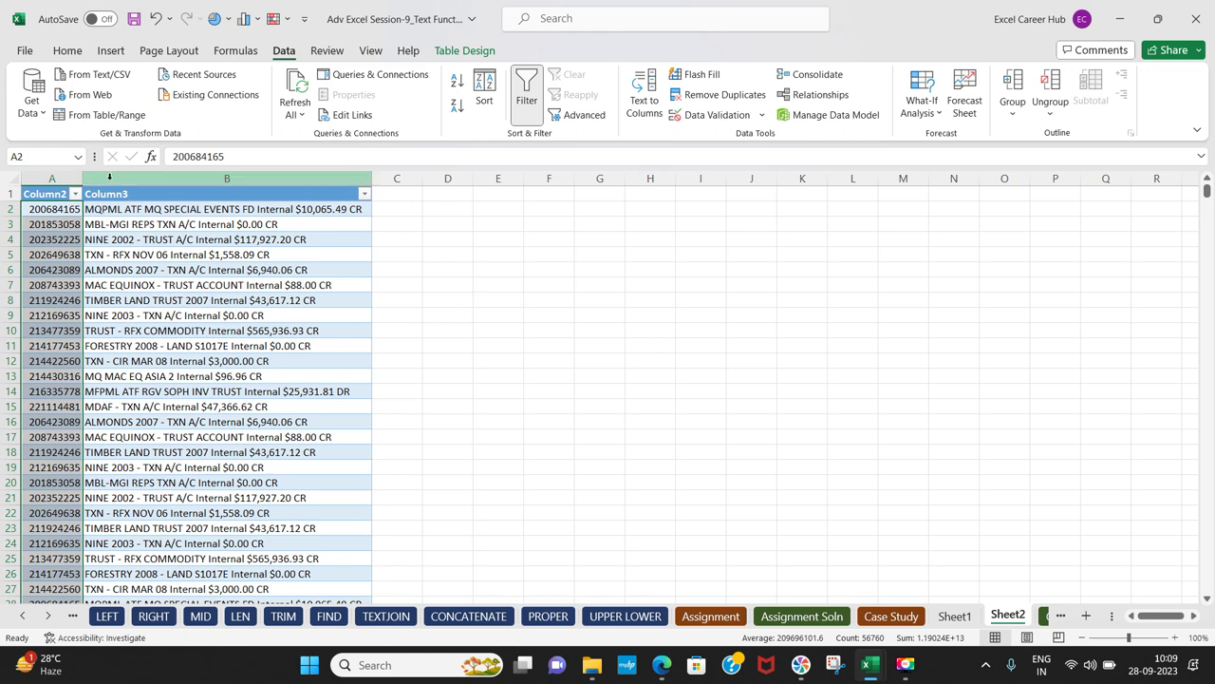
left_click(157, 208)
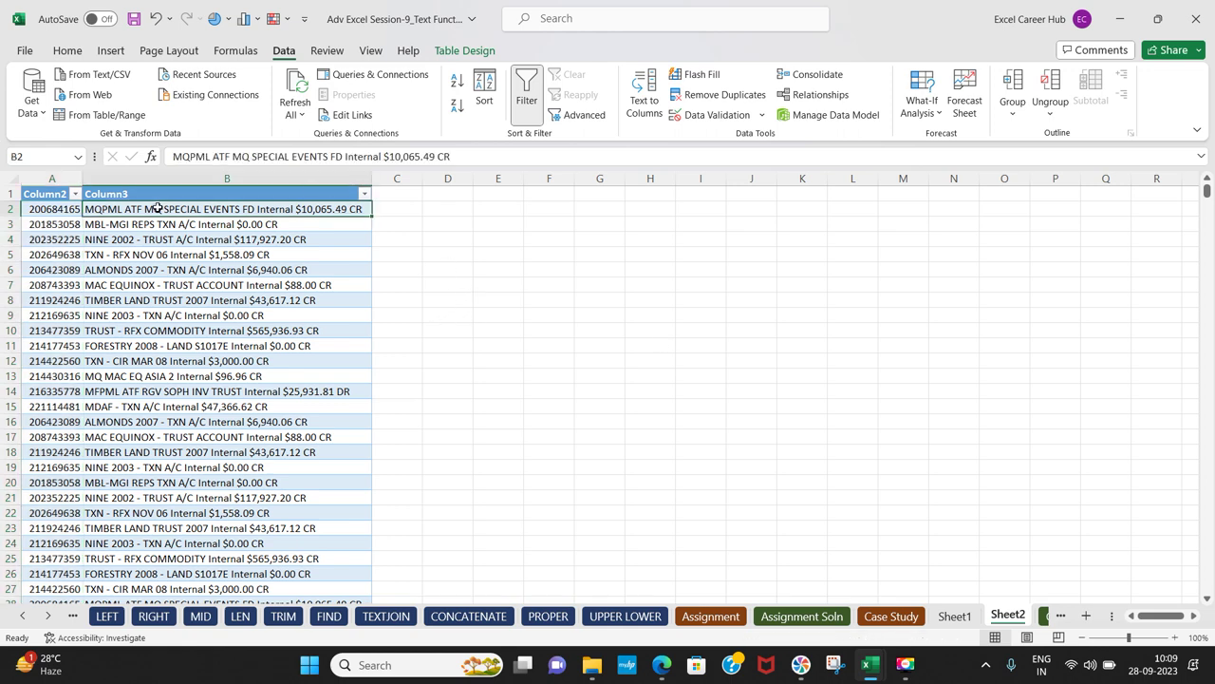
key("ctrl+shift+Down")
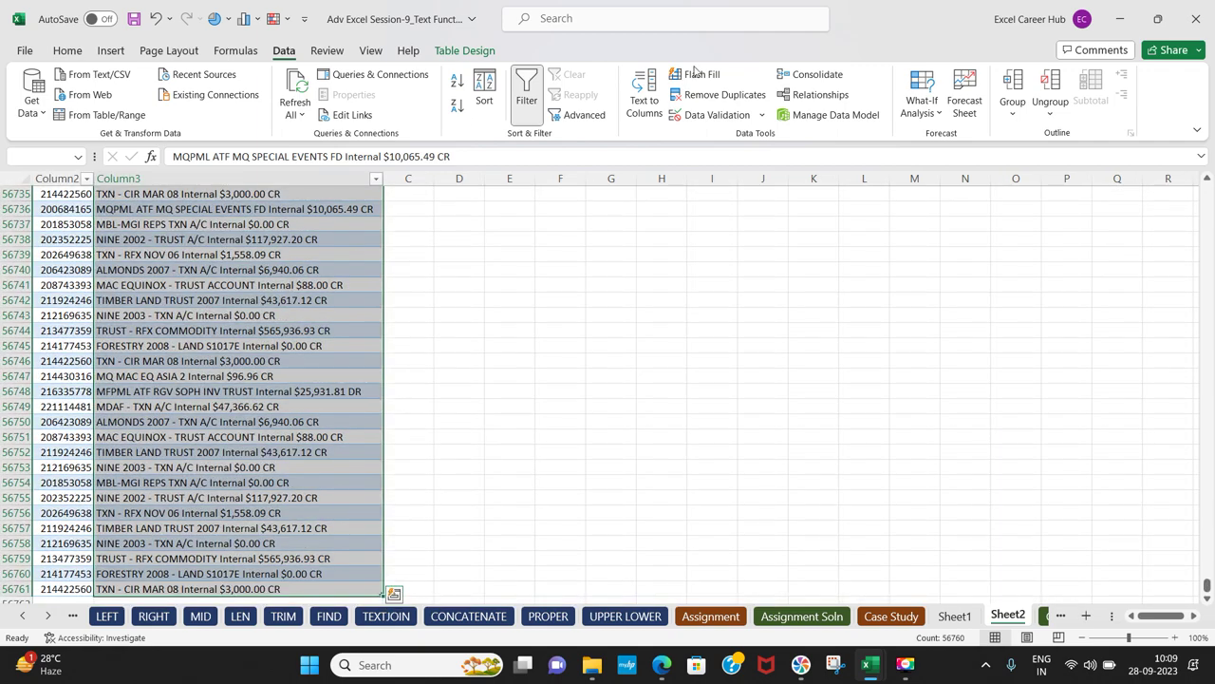
Split the selected descriptions with $ as the delimiter, moving amounts to column C
left_click(654, 101)
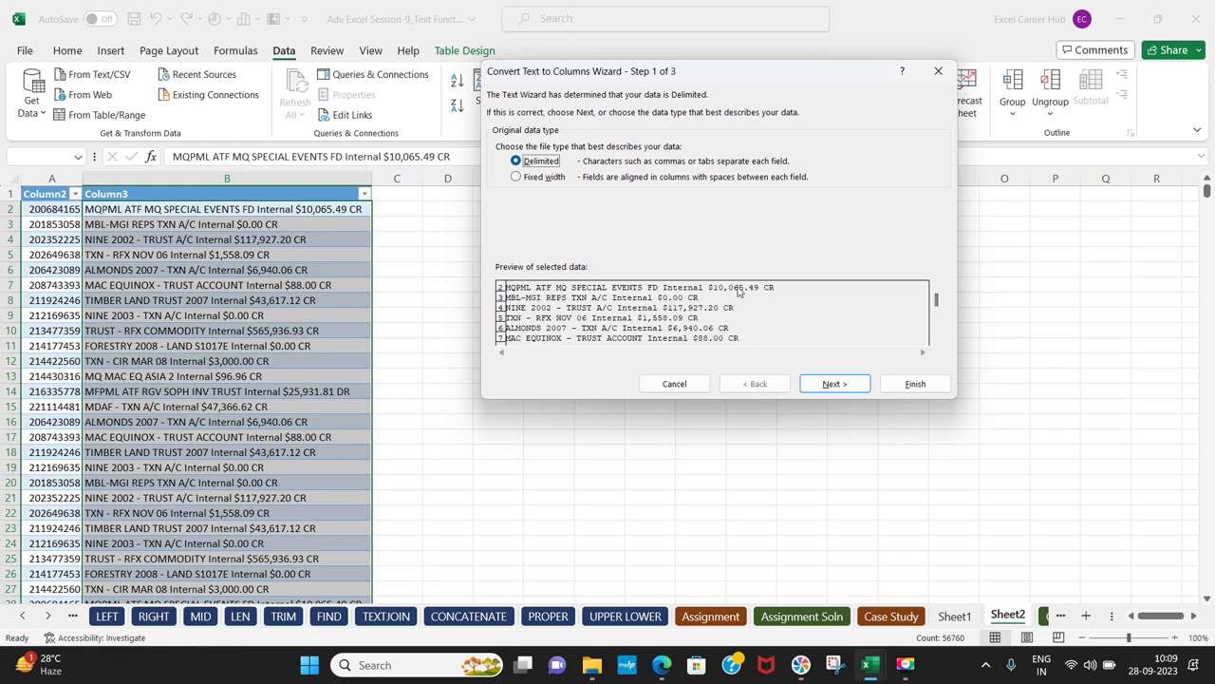
left_click(836, 384)
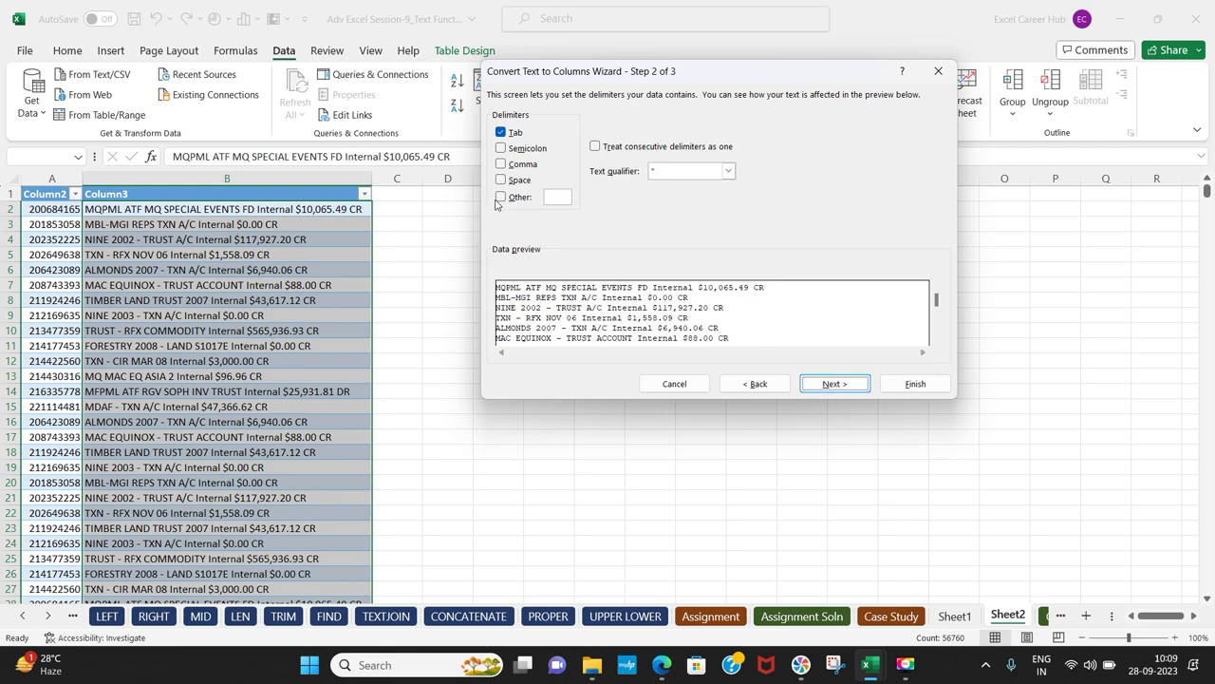
left_click(502, 197)
type("$")
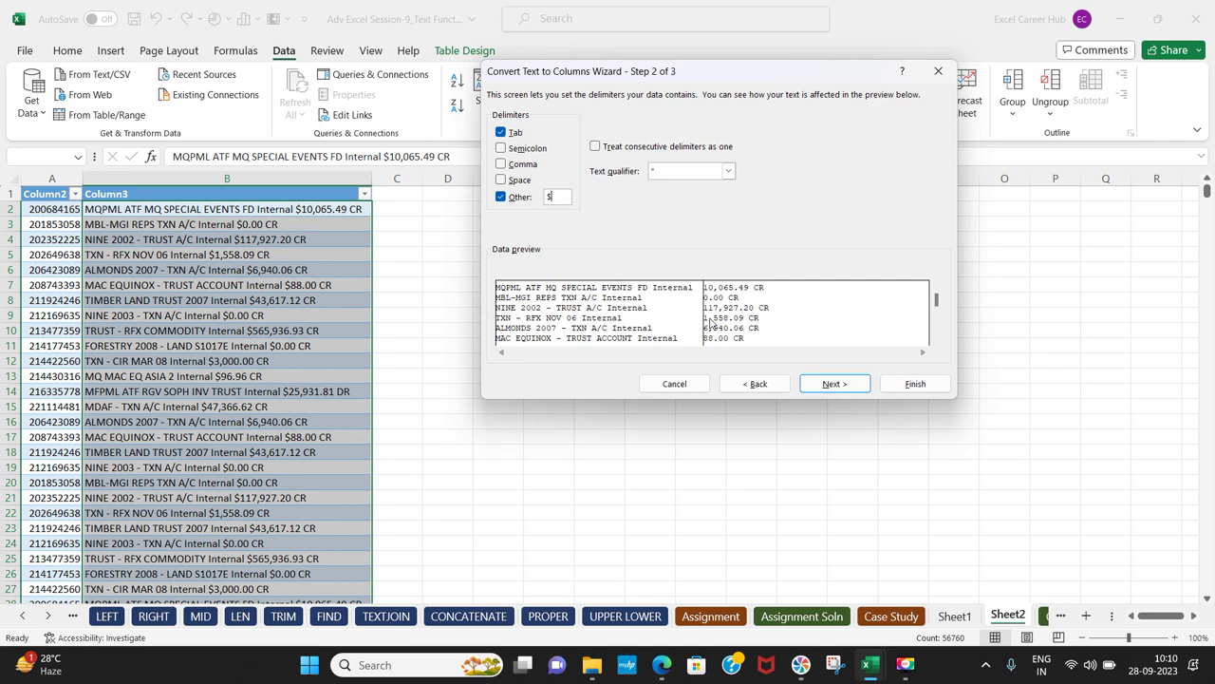
left_click(844, 387)
left_click(897, 384)
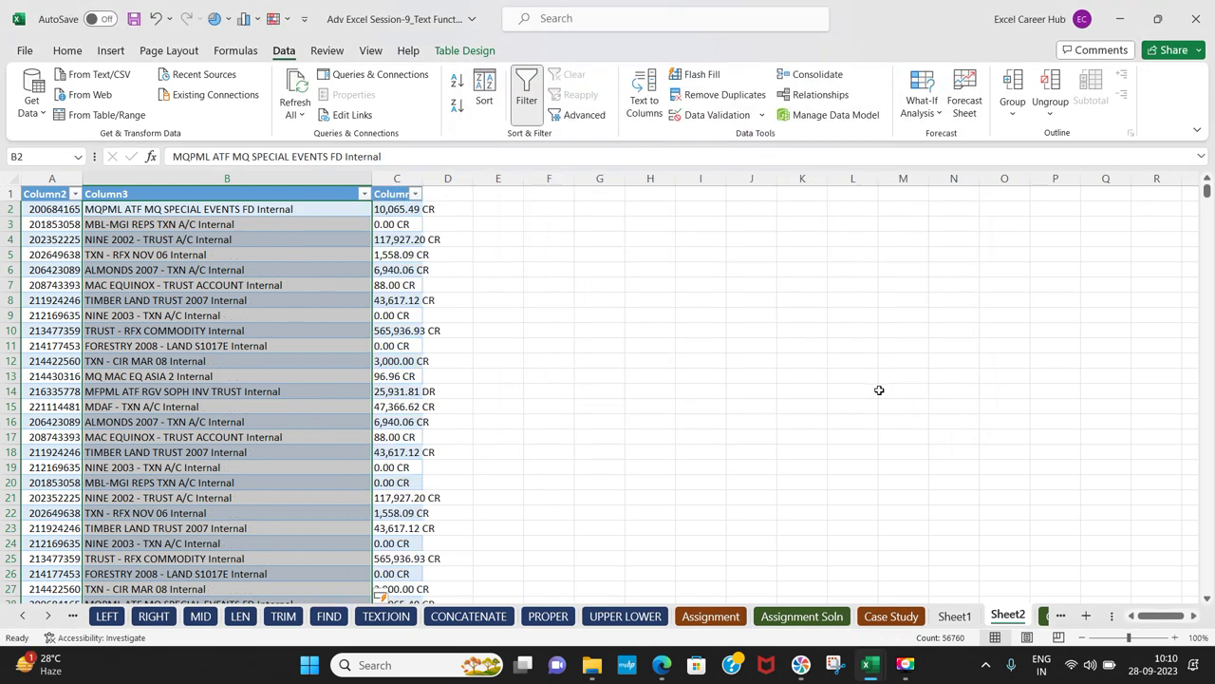
Autofit column C, delete description column B, widen column B, and select amounts from B2 down
double_click(423, 179)
left_click(175, 178)
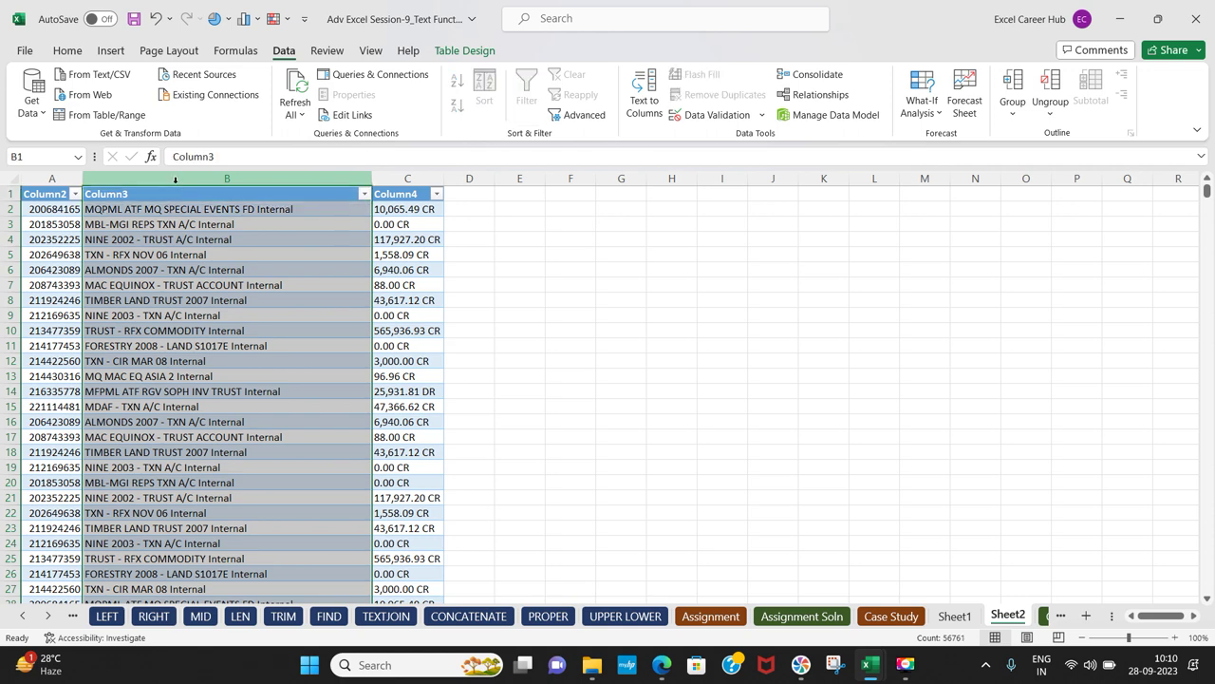
key("ctrl+minus")
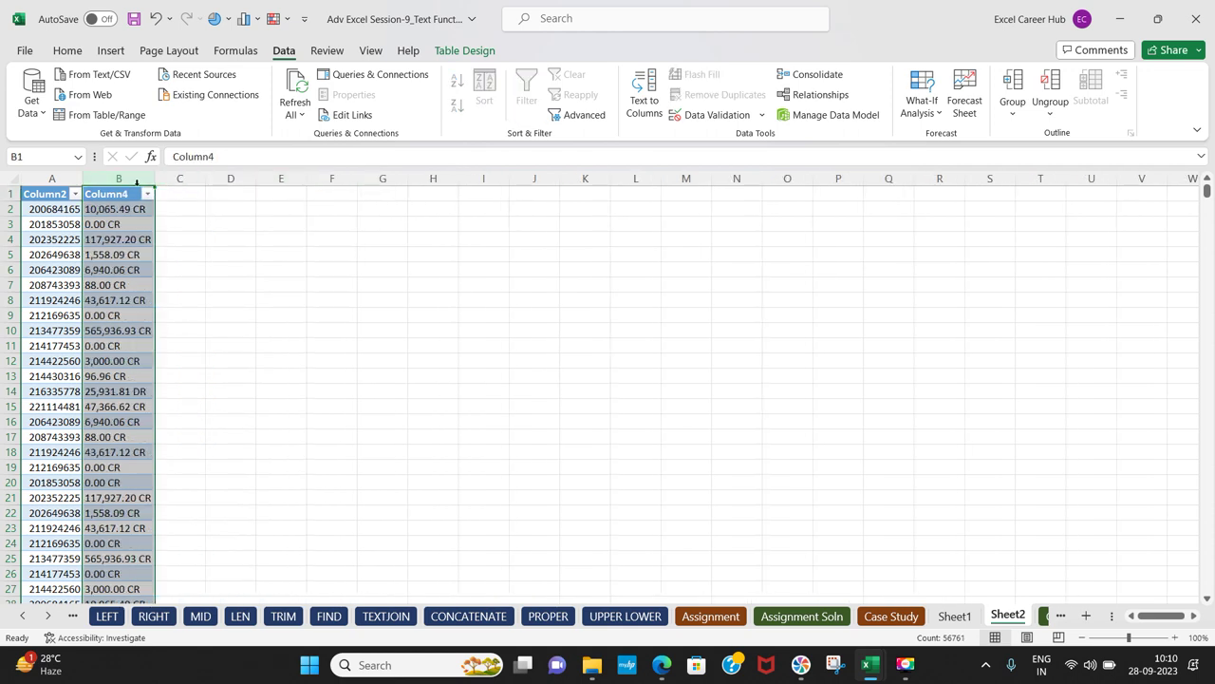
left_click_drag(156, 179, 180, 178)
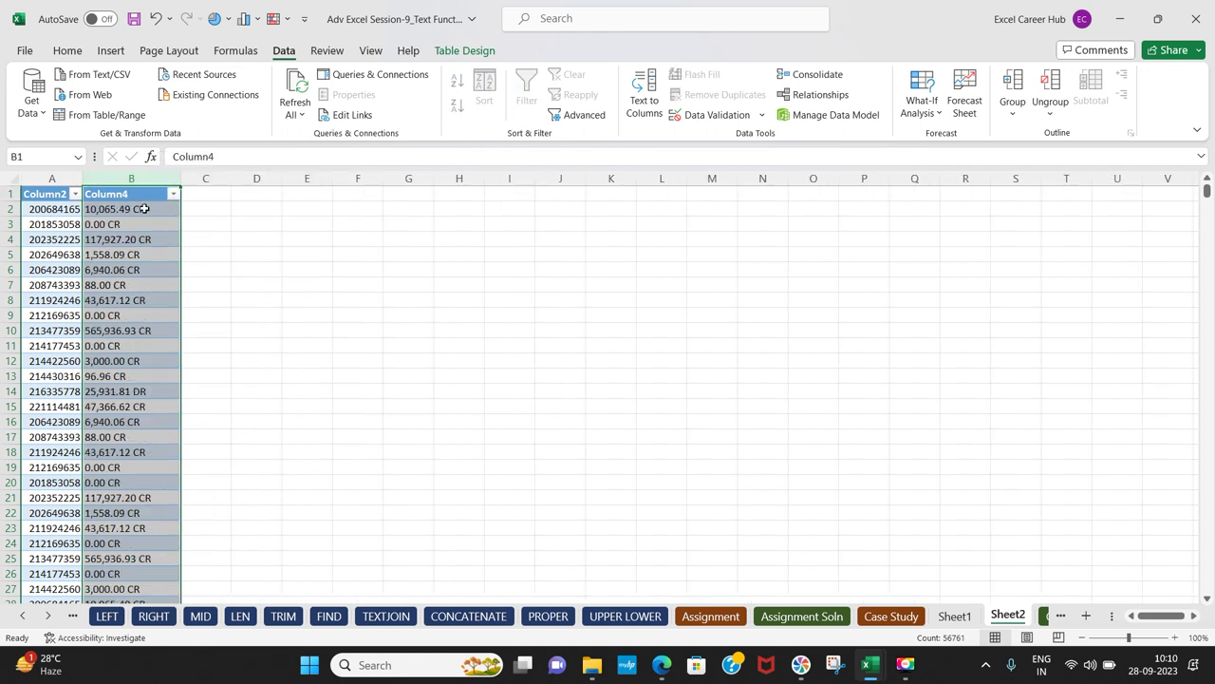
left_click(141, 209)
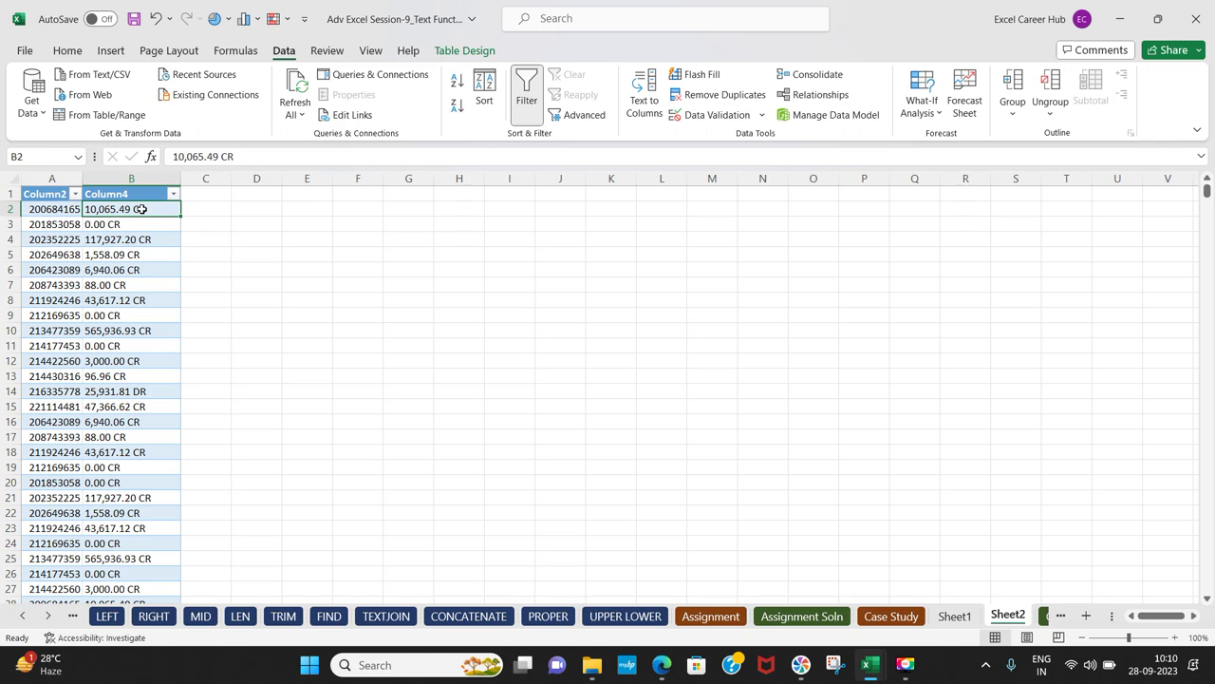
key("ctrl+shift+Down")
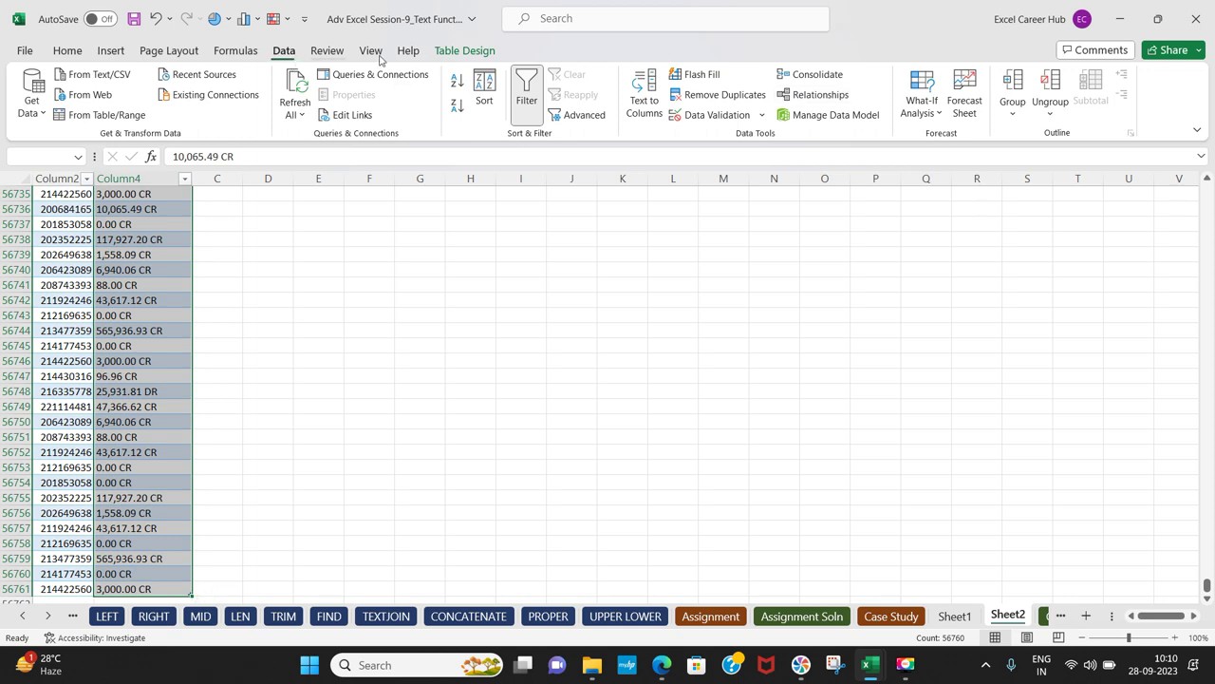
Split the selected amounts on spaces instead of $, putting CR/DR labels in column C
left_click(645, 109)
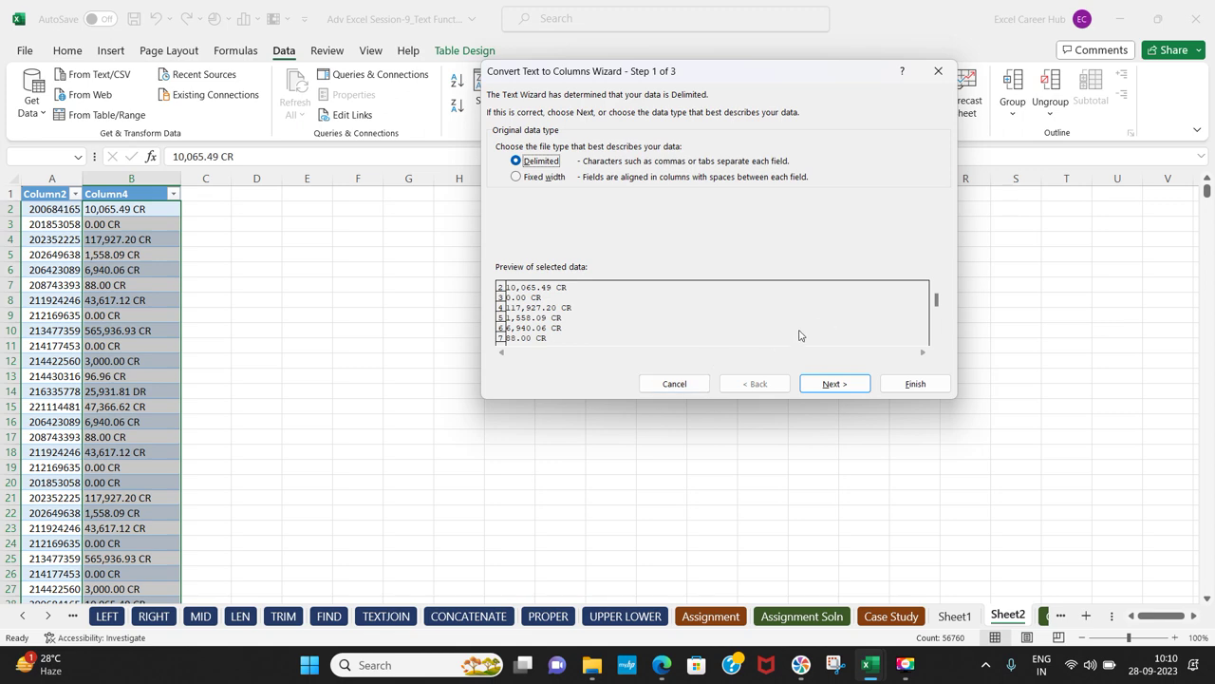
left_click(828, 384)
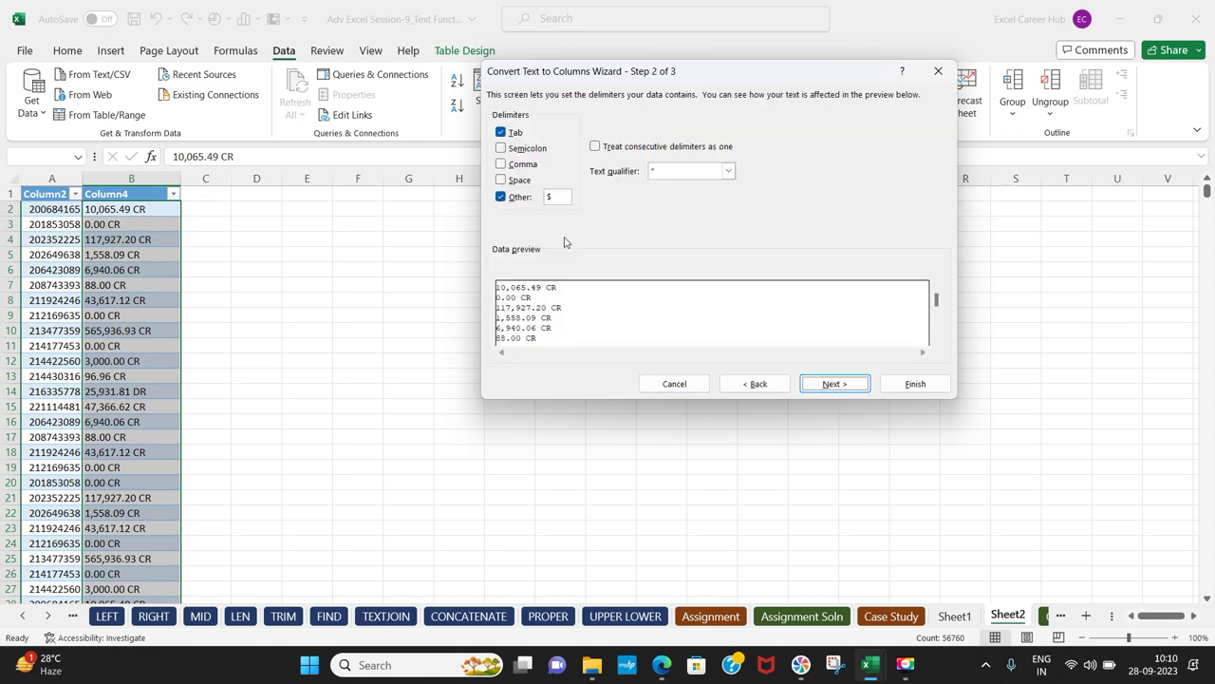
left_click(500, 196)
left_click(501, 181)
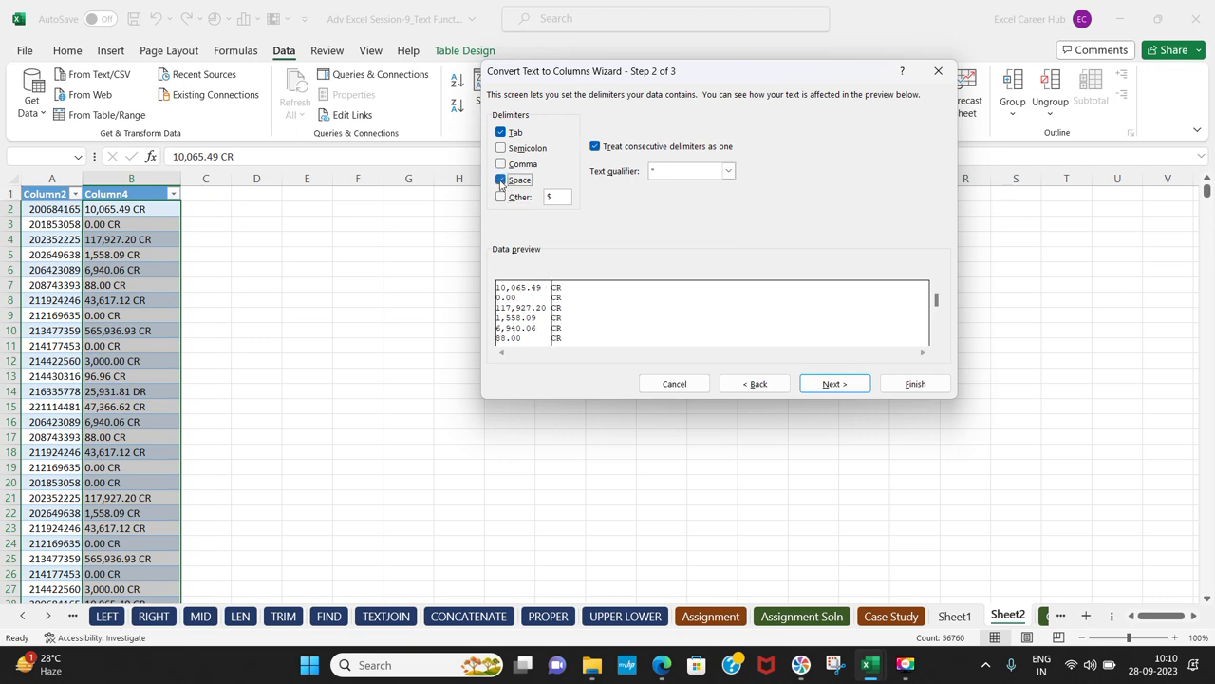
left_click(843, 385)
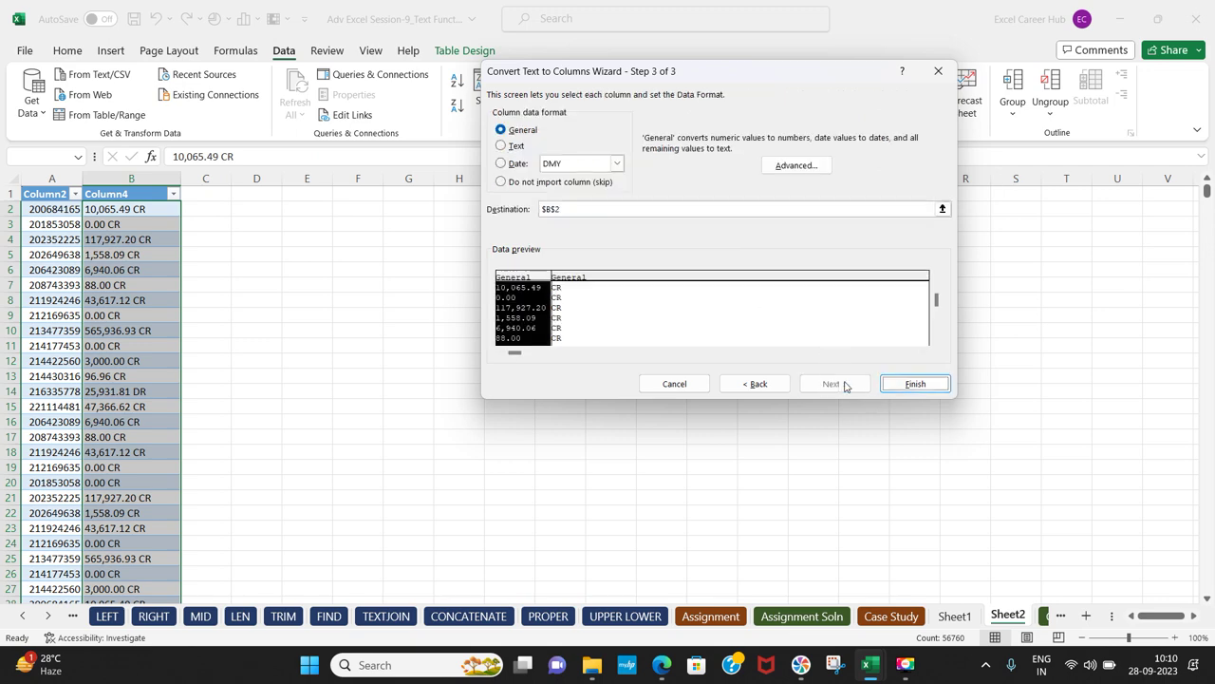
left_click(912, 384)
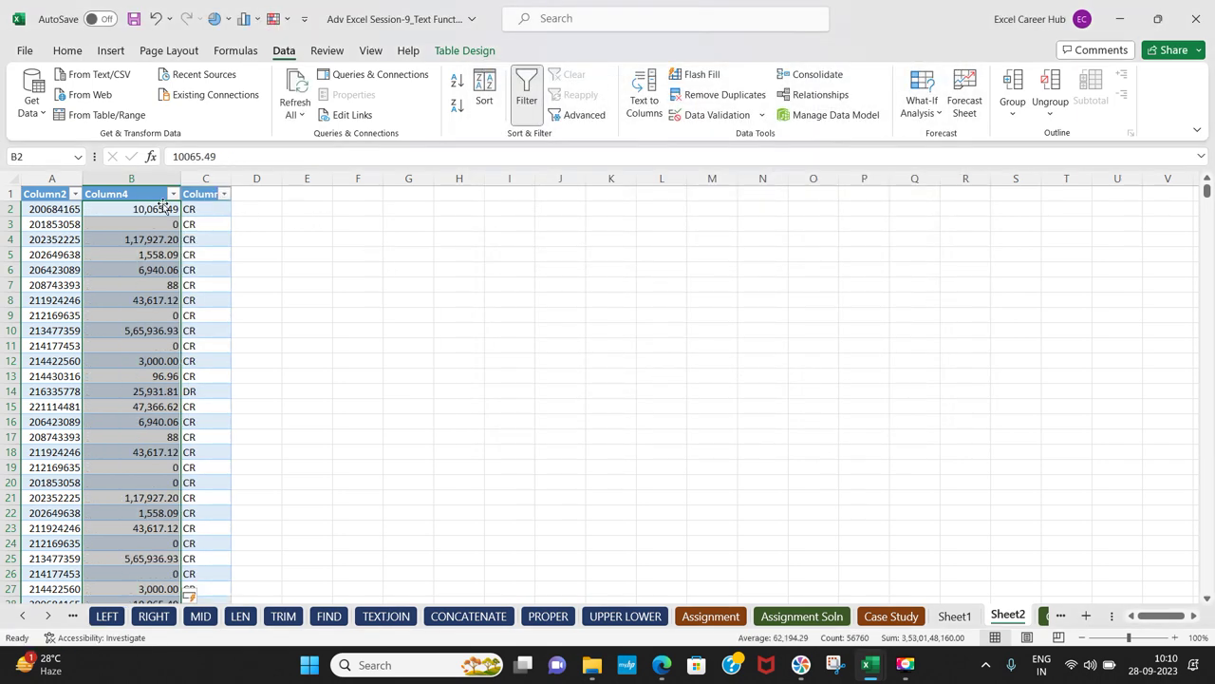
Head columns A–C as Account Number, Amount and CR/DR, autofitting column A
left_click(53, 195)
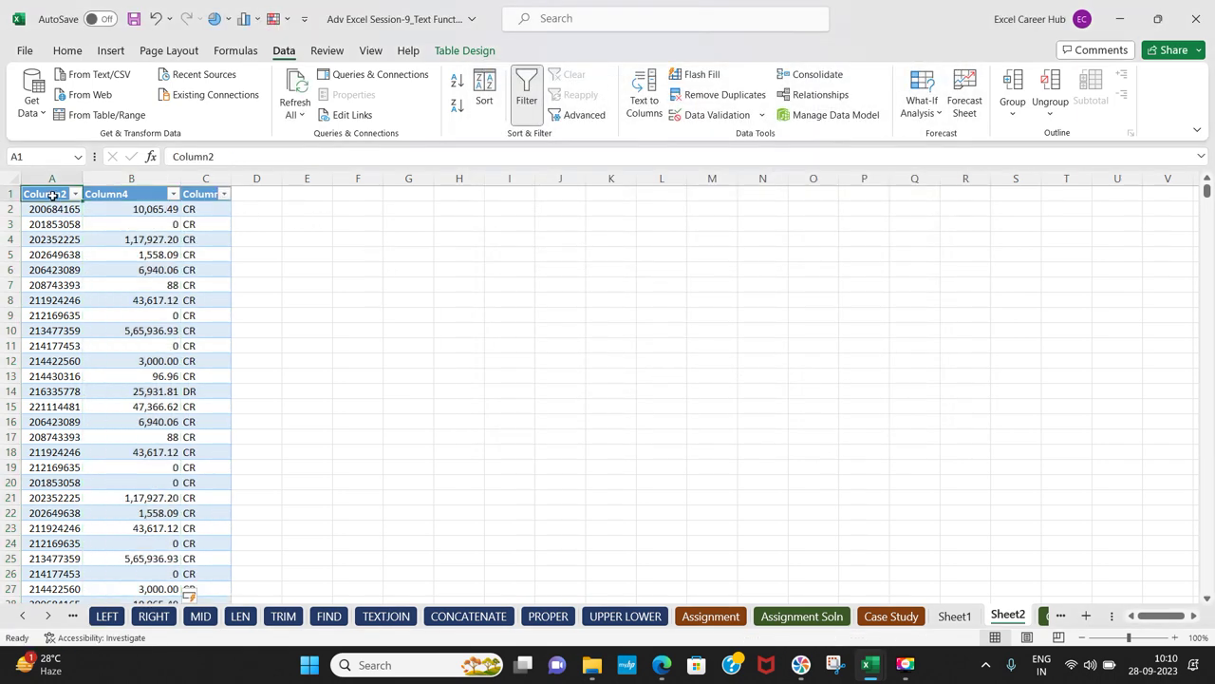
type("Account")
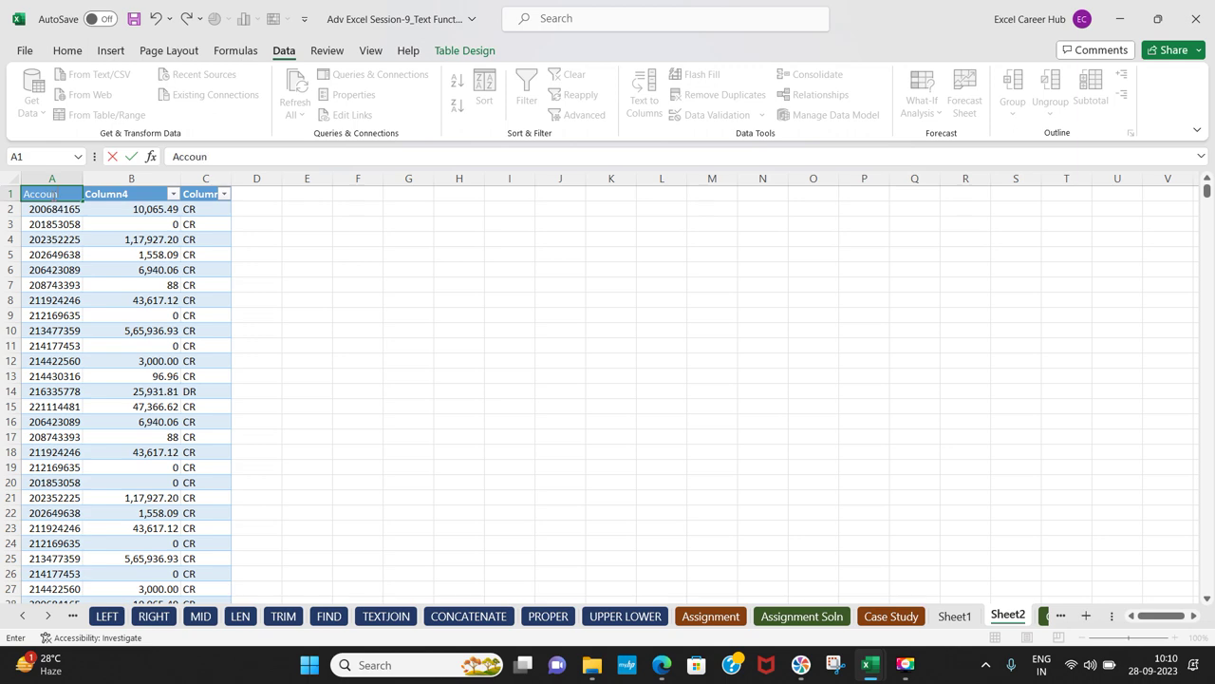
type(" Number")
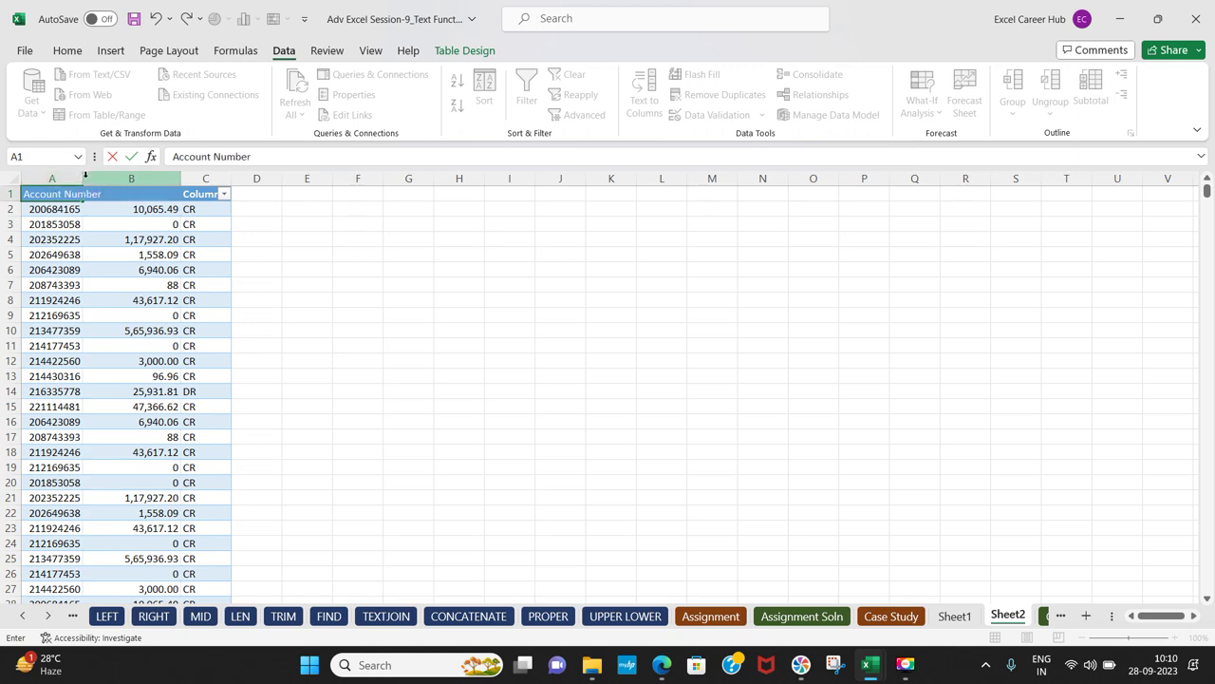
double_click(86, 176)
left_click(155, 195)
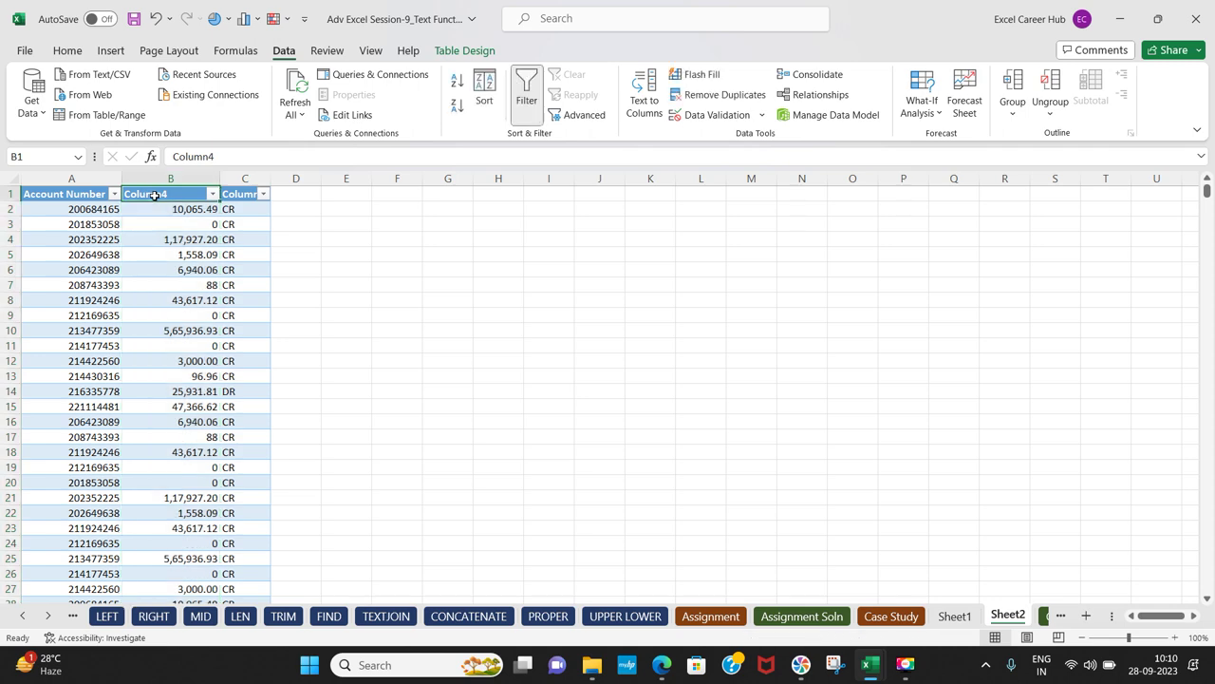
type("Amount")
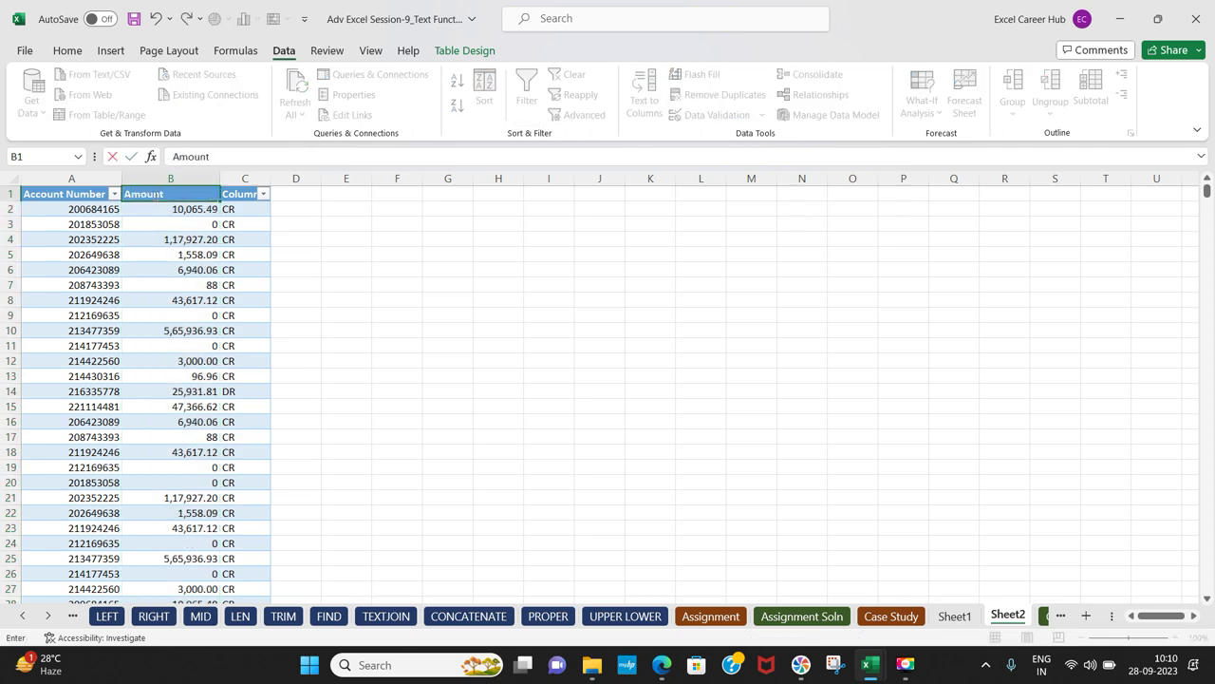
left_click(386, 253)
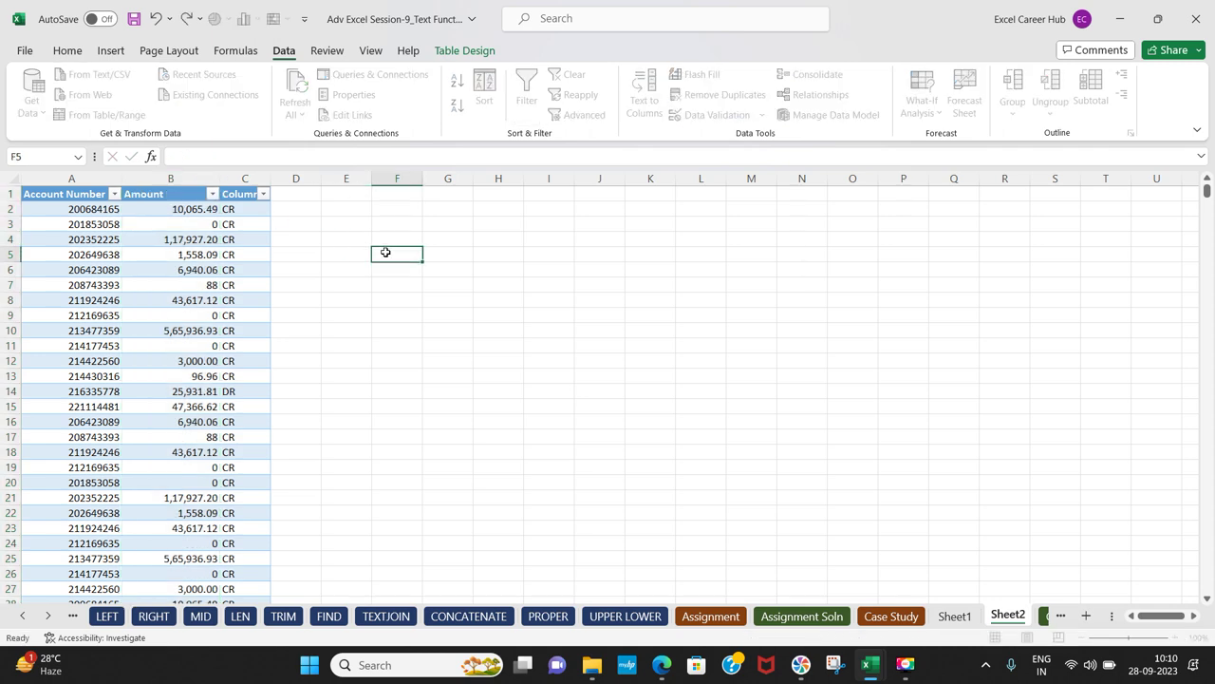
left_click(231, 193)
type("CR/")
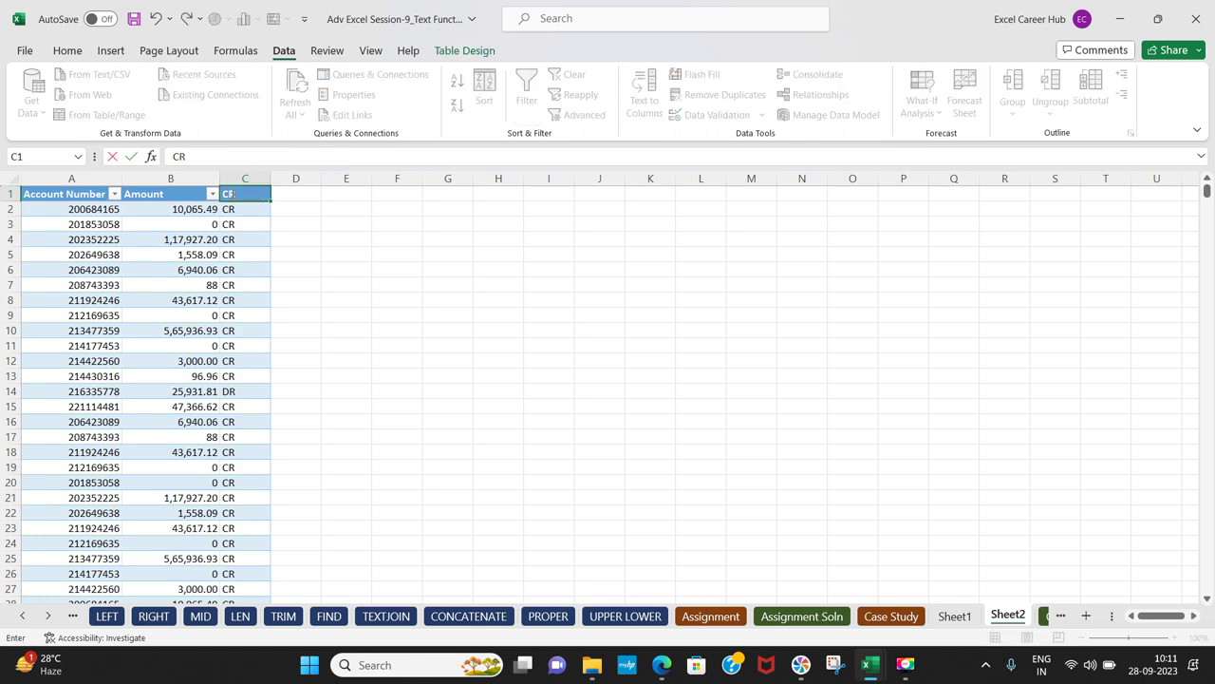
type("DR")
left_click(404, 252)
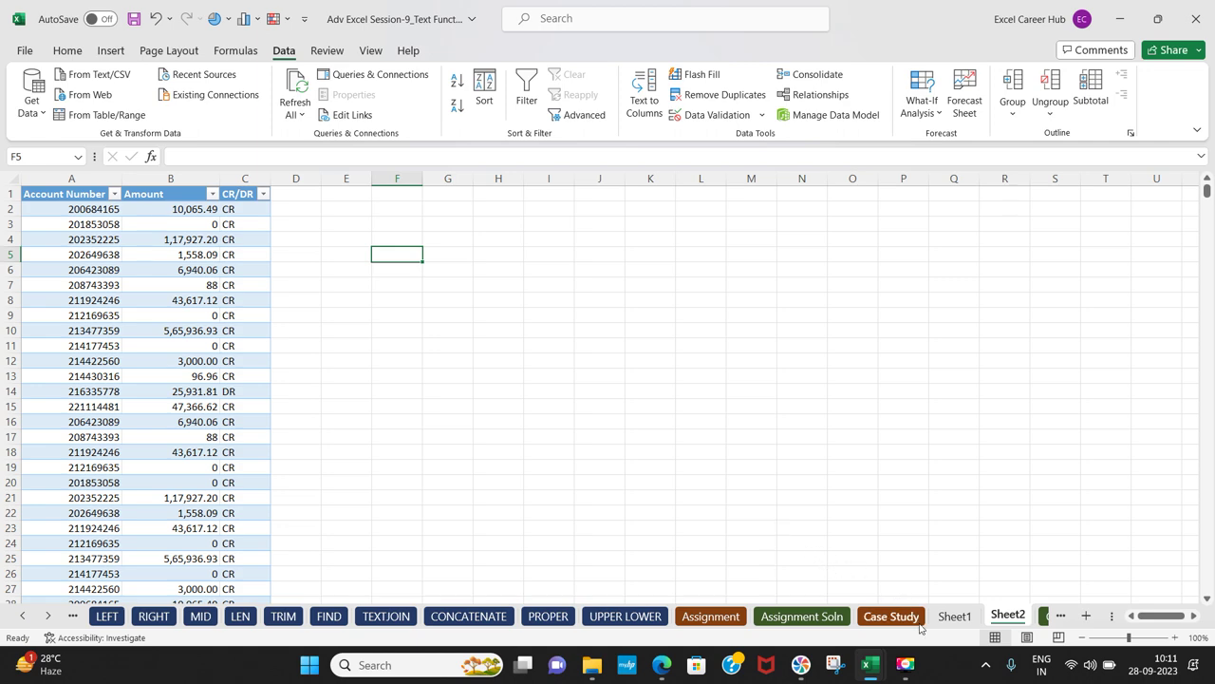
Copy the Case Study sheet's column A strings into a new Sheet3 and autofit column A
left_click(968, 614)
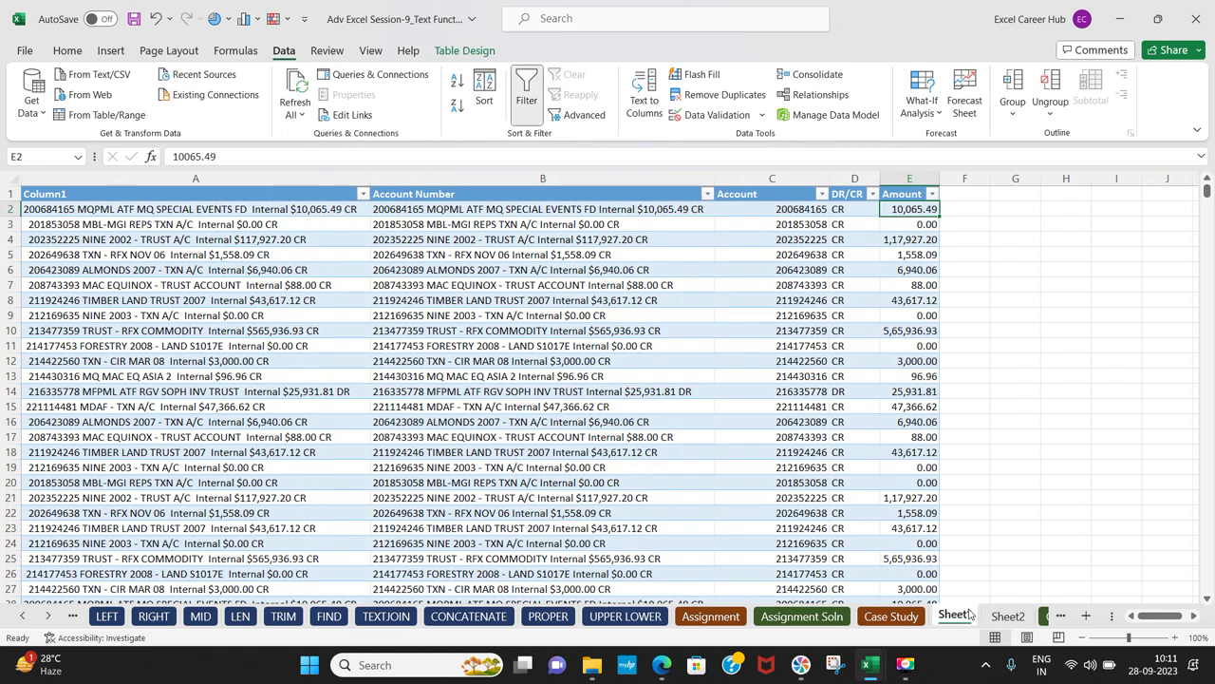
left_click(892, 615)
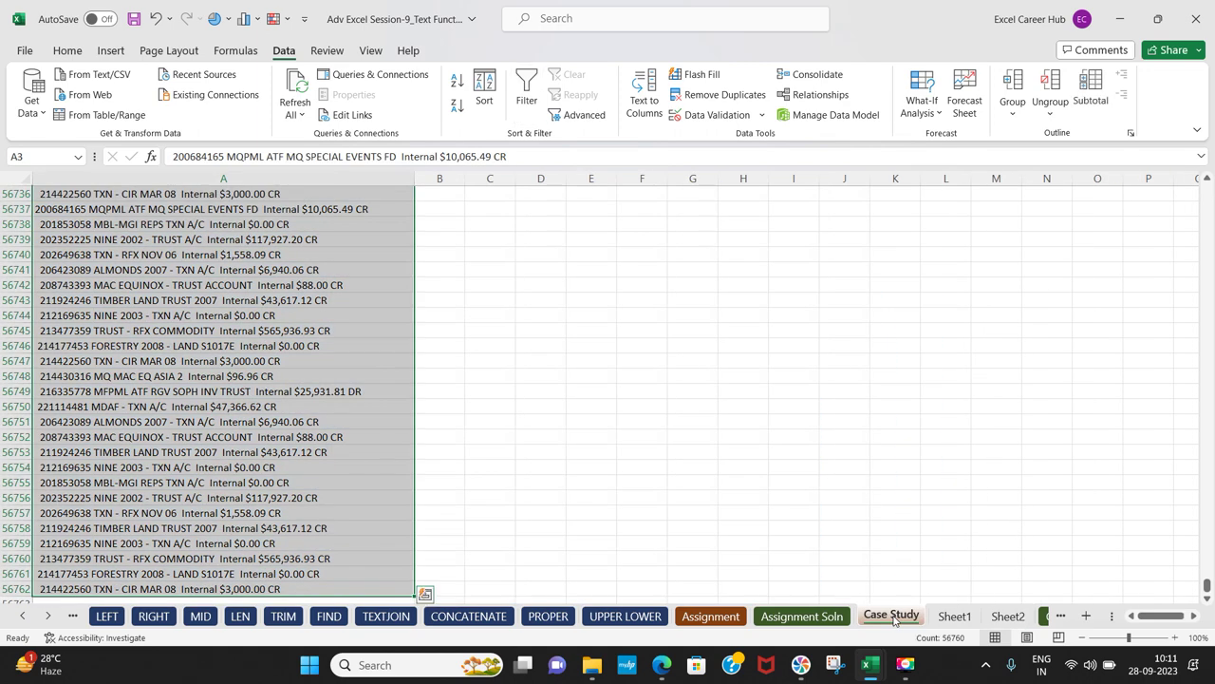
key("ctrl+c")
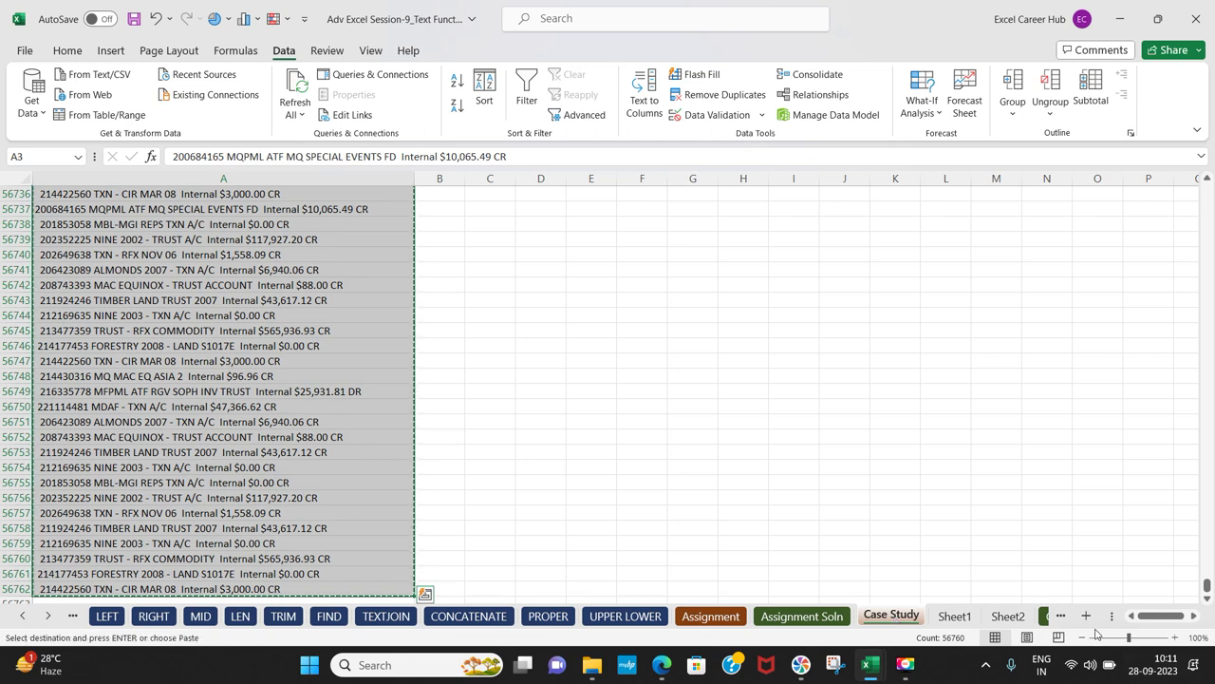
left_click(1085, 615)
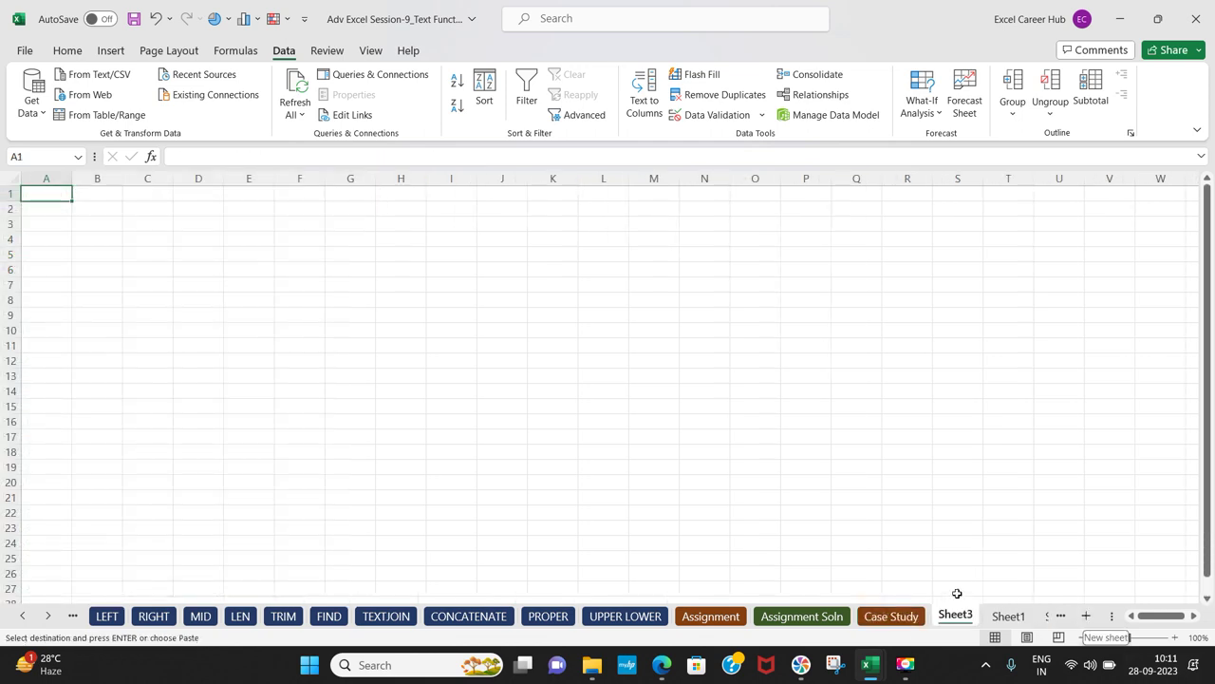
key("ctrl+v")
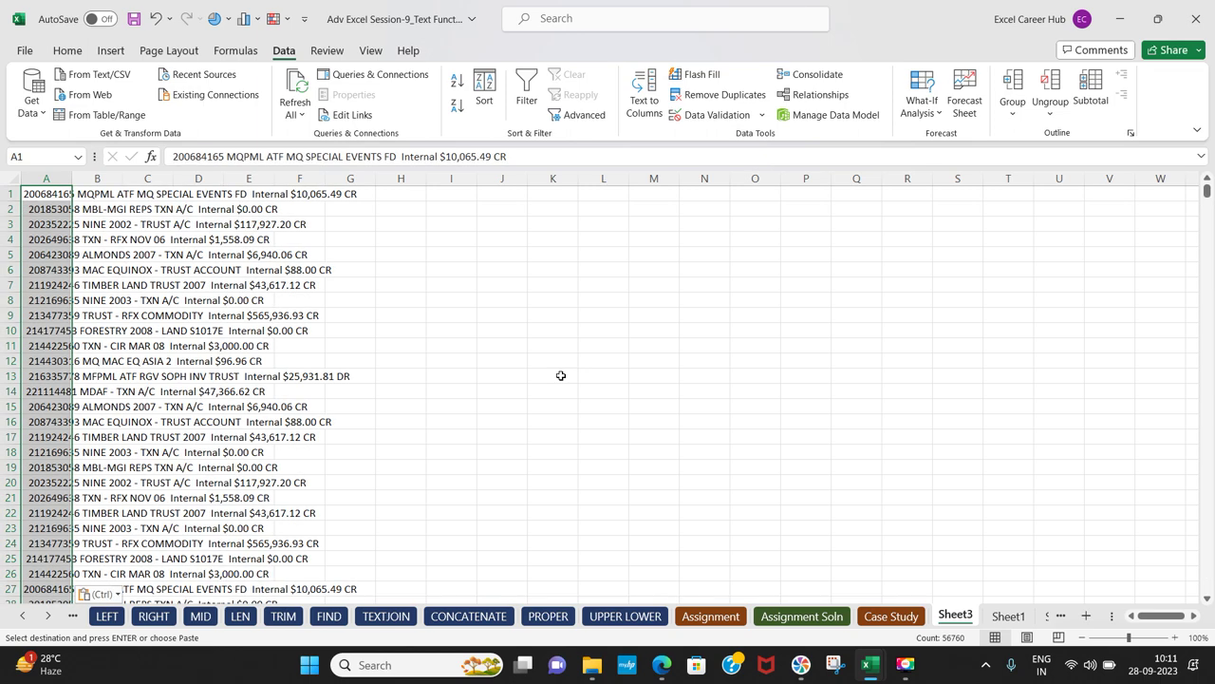
double_click(67, 171)
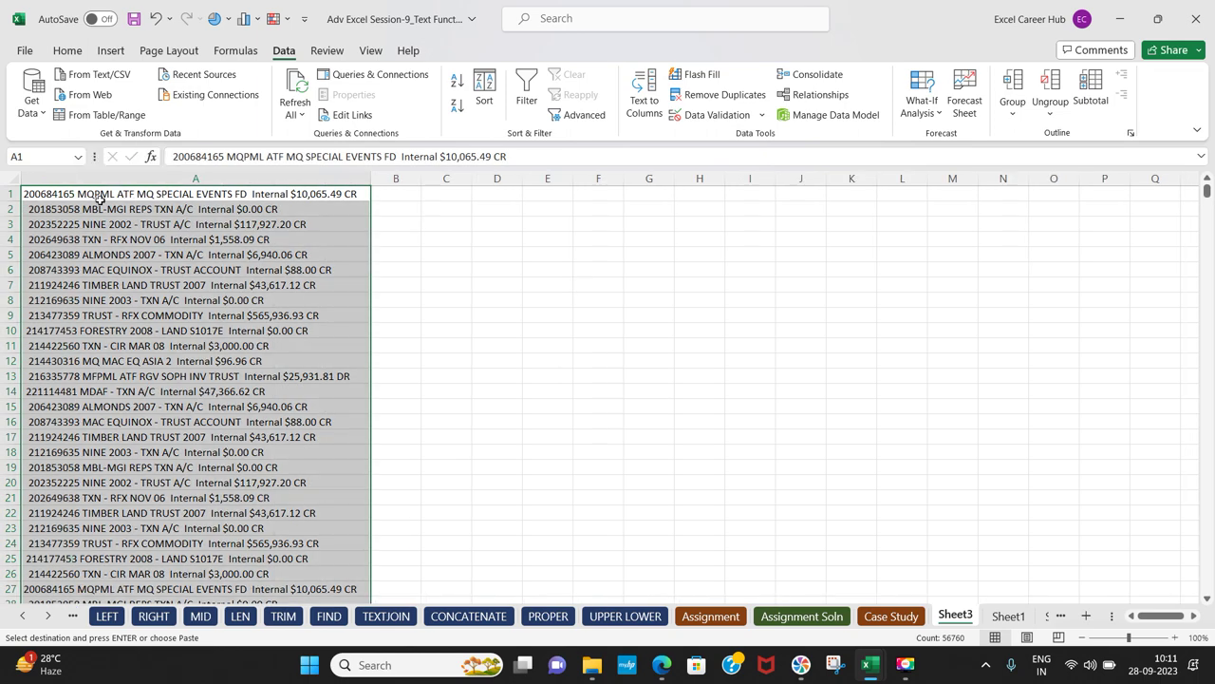
left_click(99, 197)
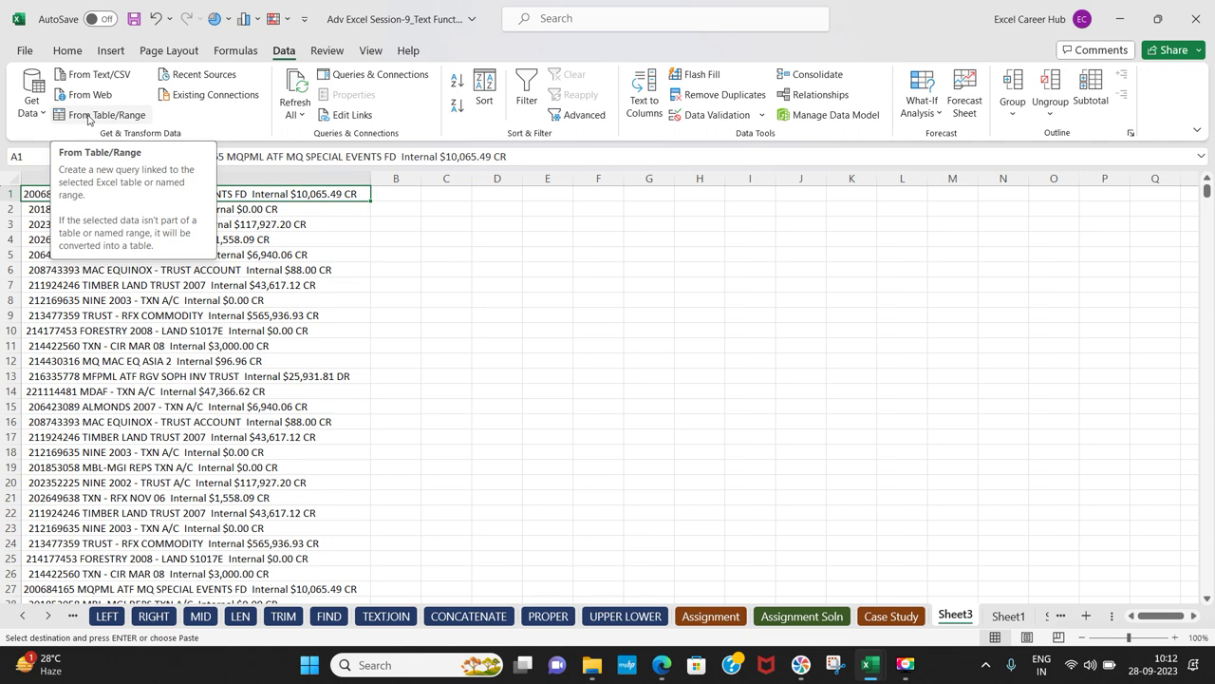
Create Table6 from Sheet3's strings via From Table/Range, then close Power Query discarding changes
left_click(87, 115)
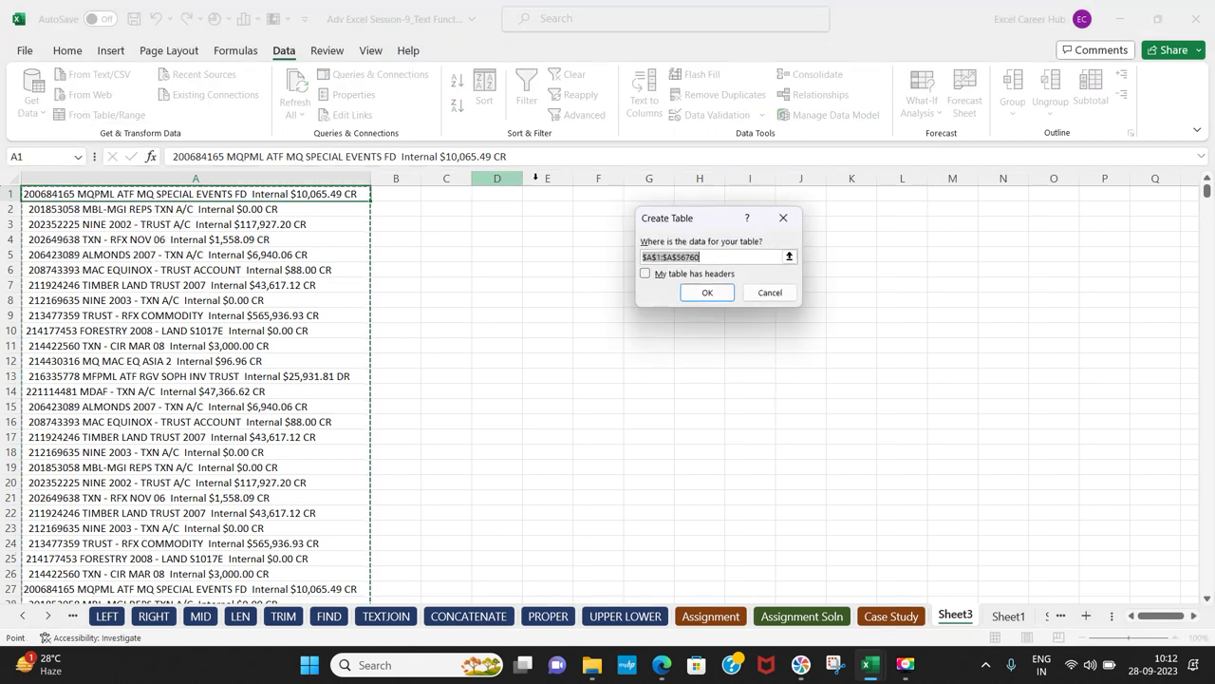
left_click(714, 298)
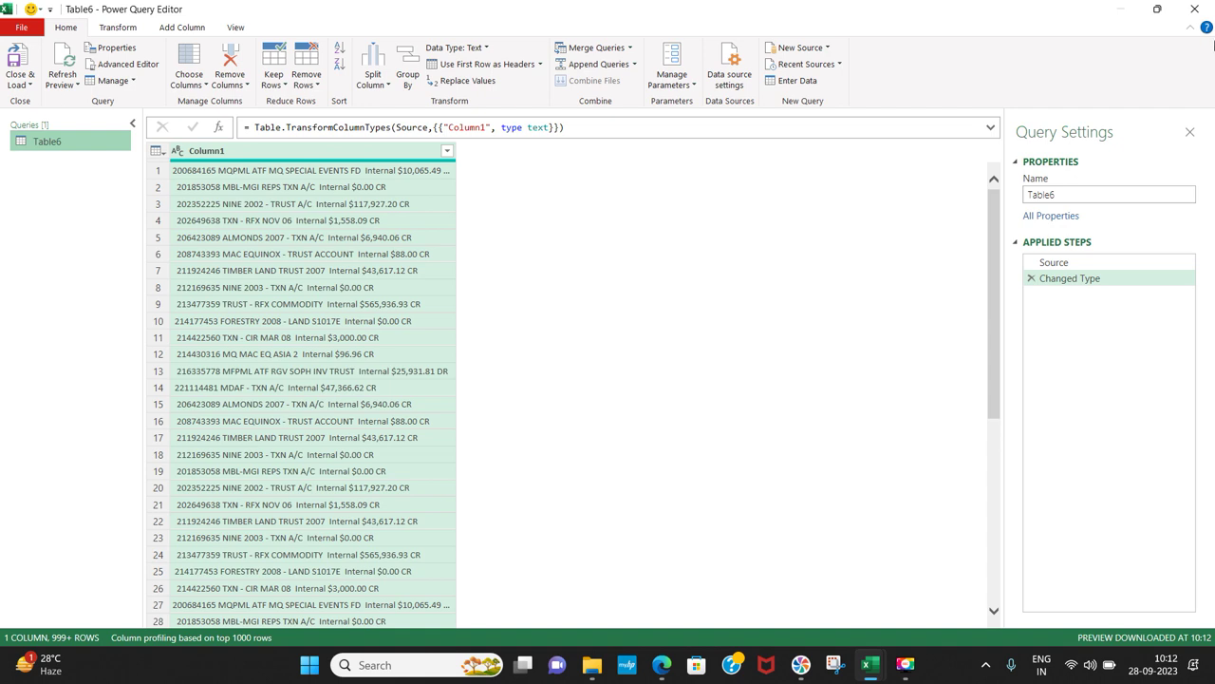
left_click(1203, 10)
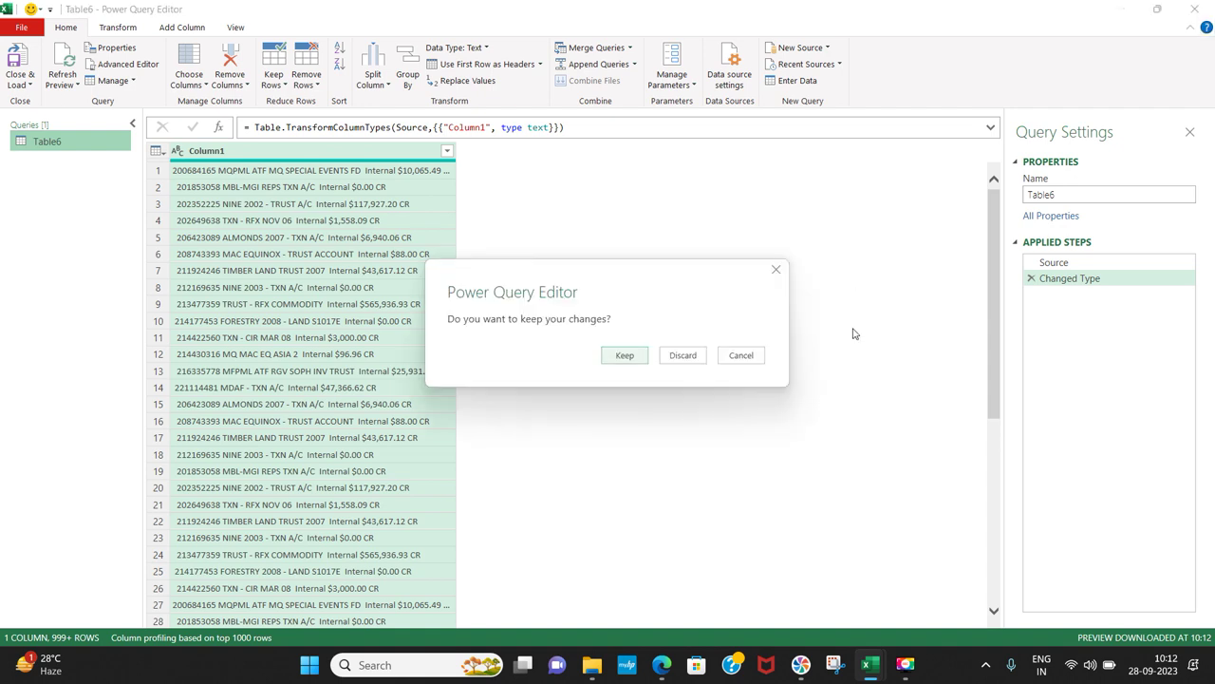
left_click(684, 361)
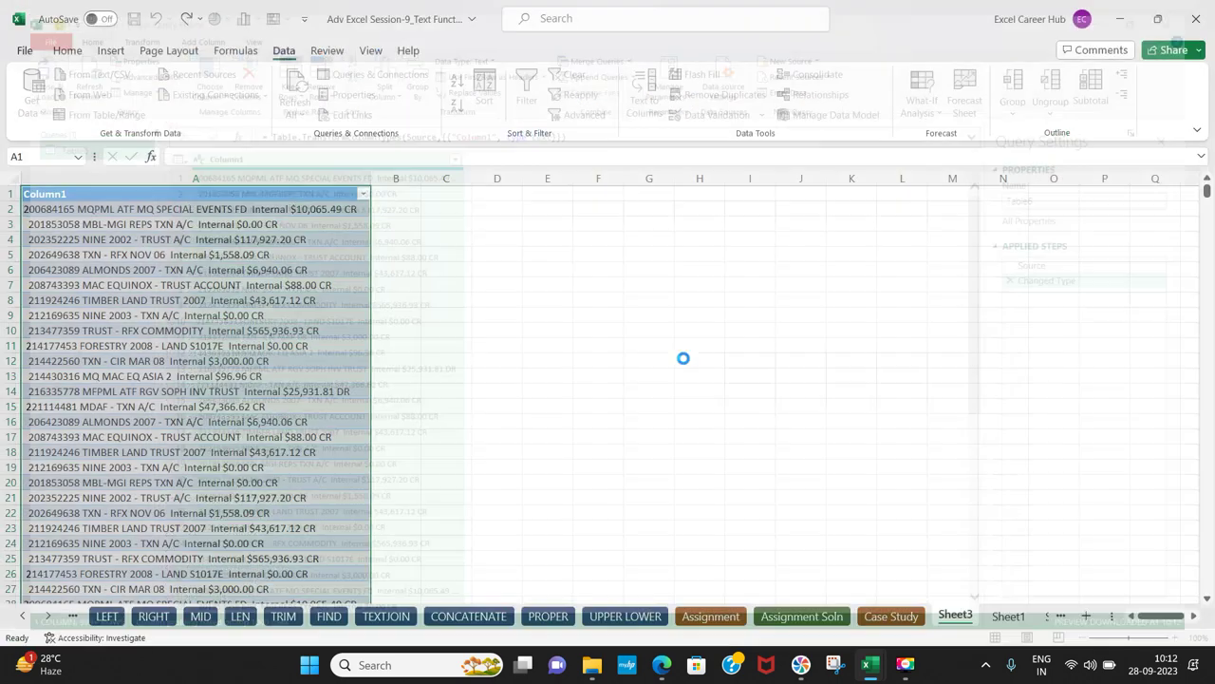
left_click(204, 209)
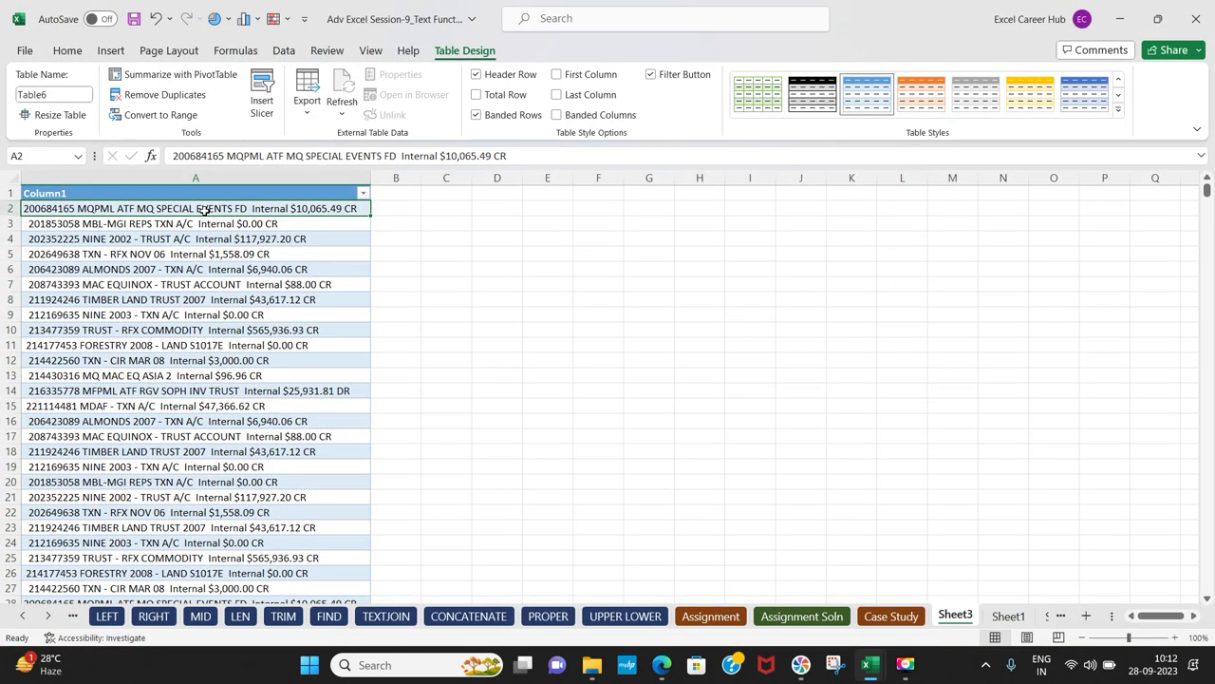
Browse the Get Data > From File import sources on the Data tab, then close the menu
left_click(284, 53)
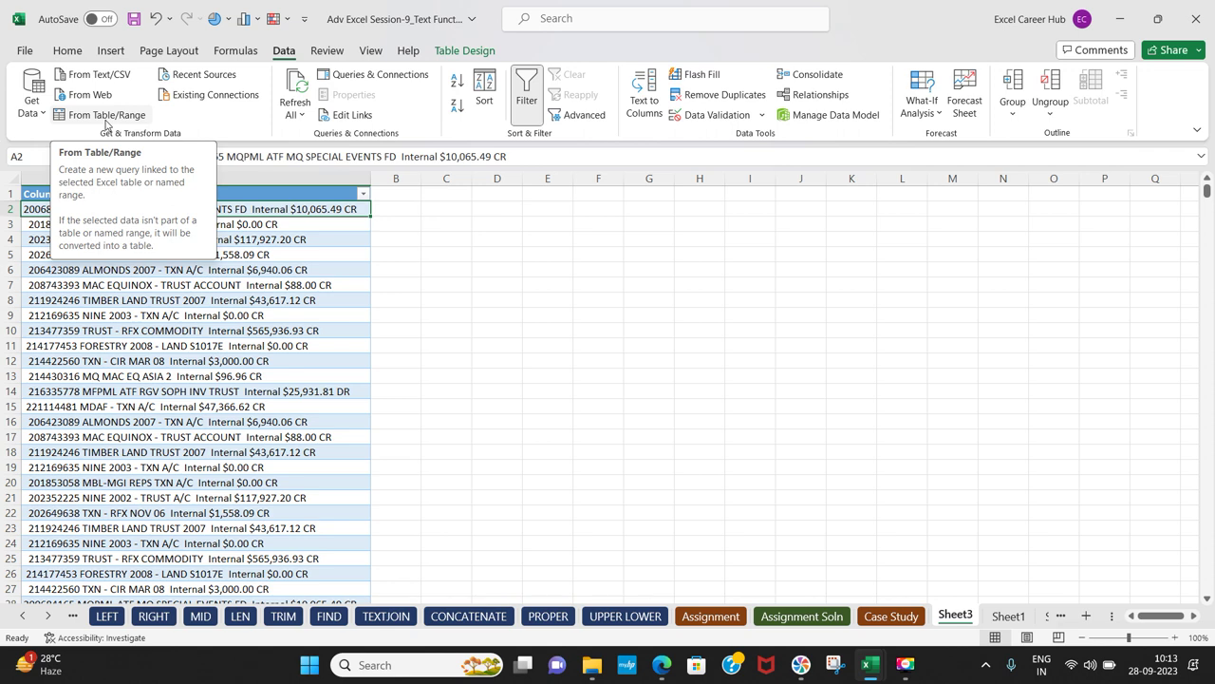
left_click(43, 116)
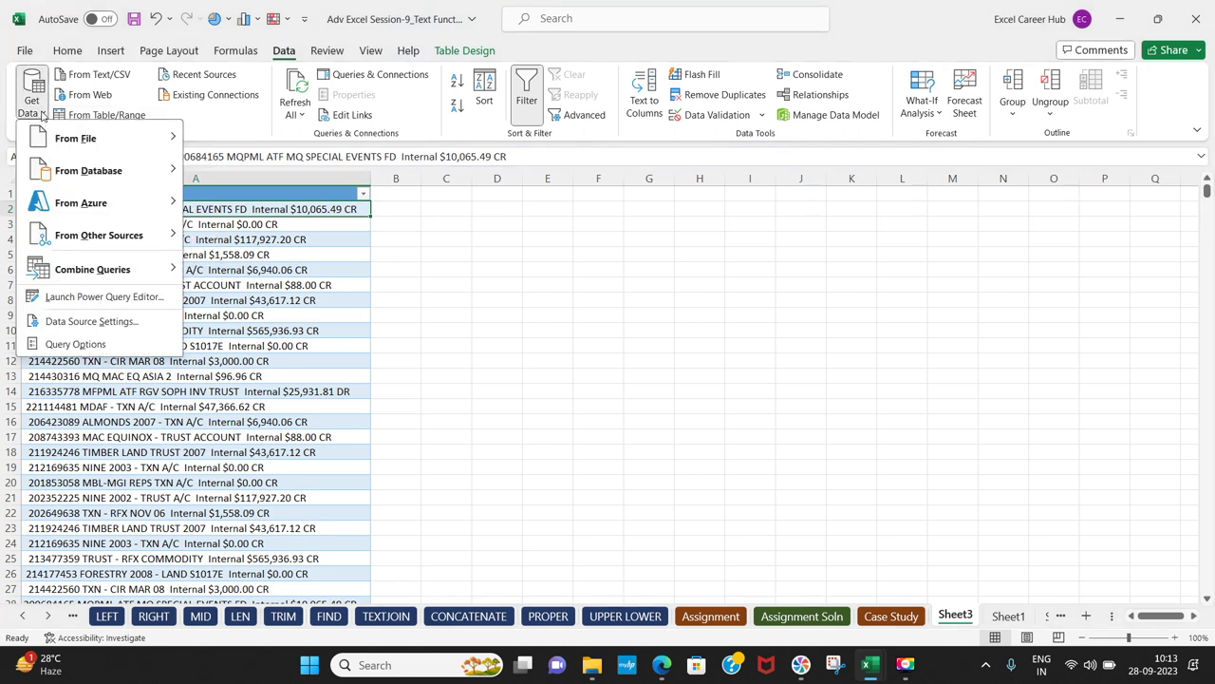
mouse_move(91, 139)
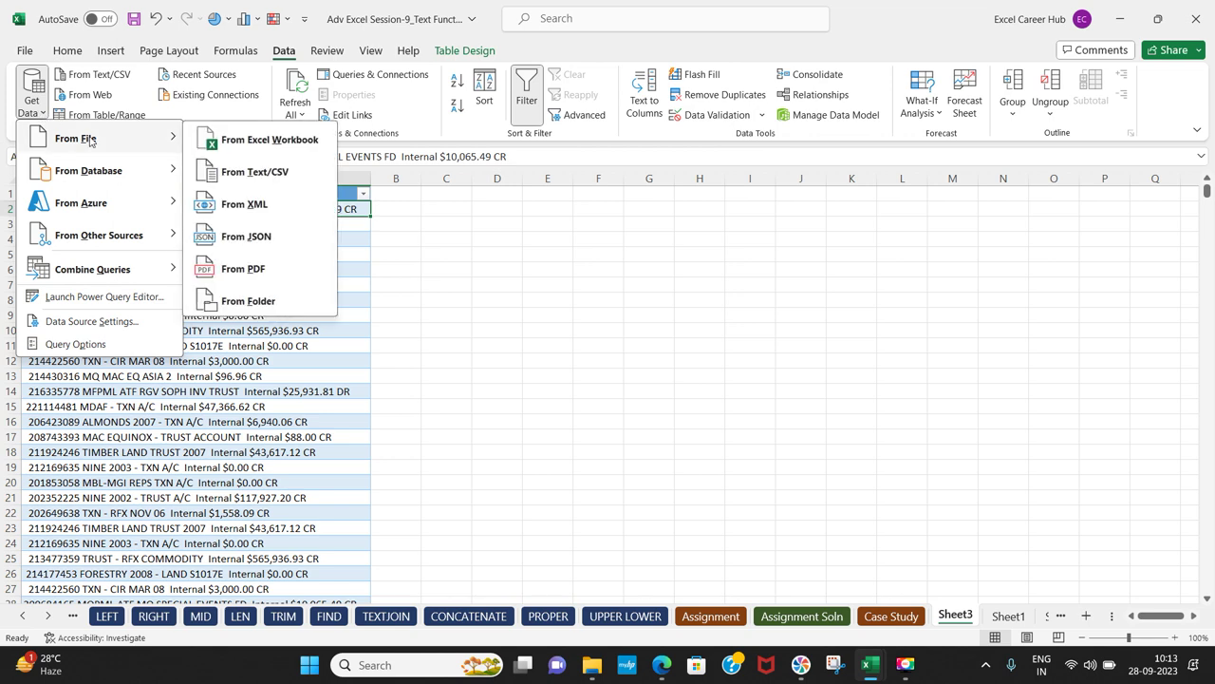
left_click(596, 429)
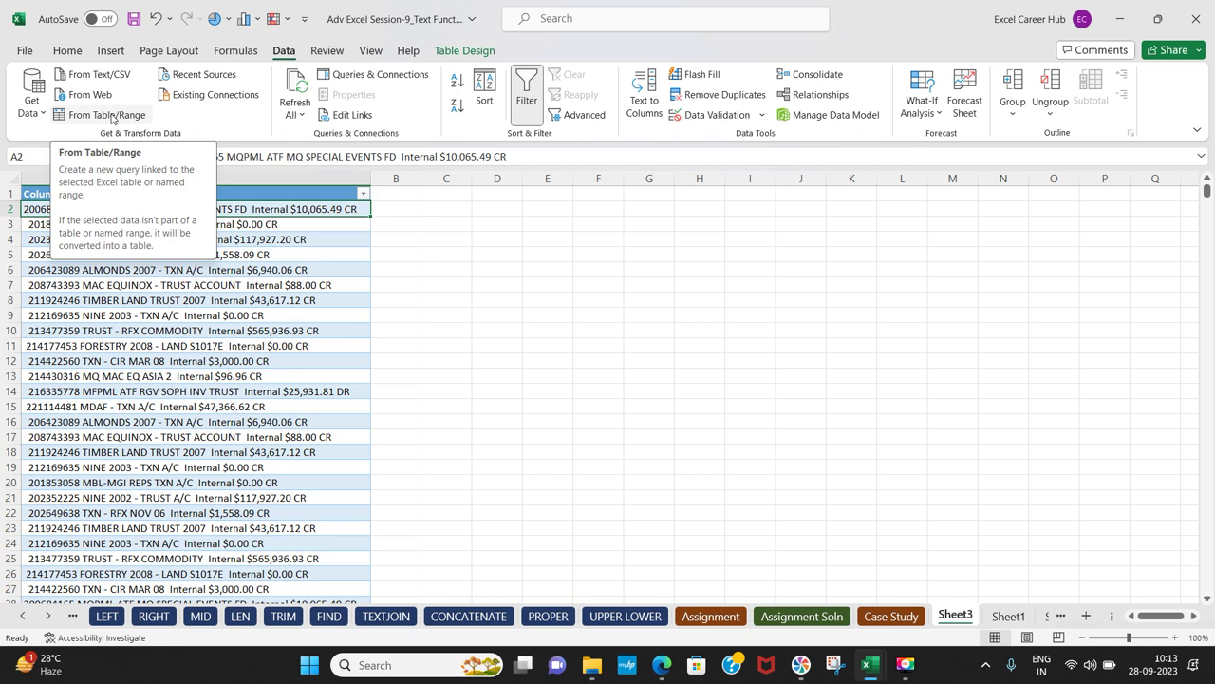
Load Table6 into Power Query Editor via From Table/Range, then reposition and re-maximize the window
left_click(111, 115)
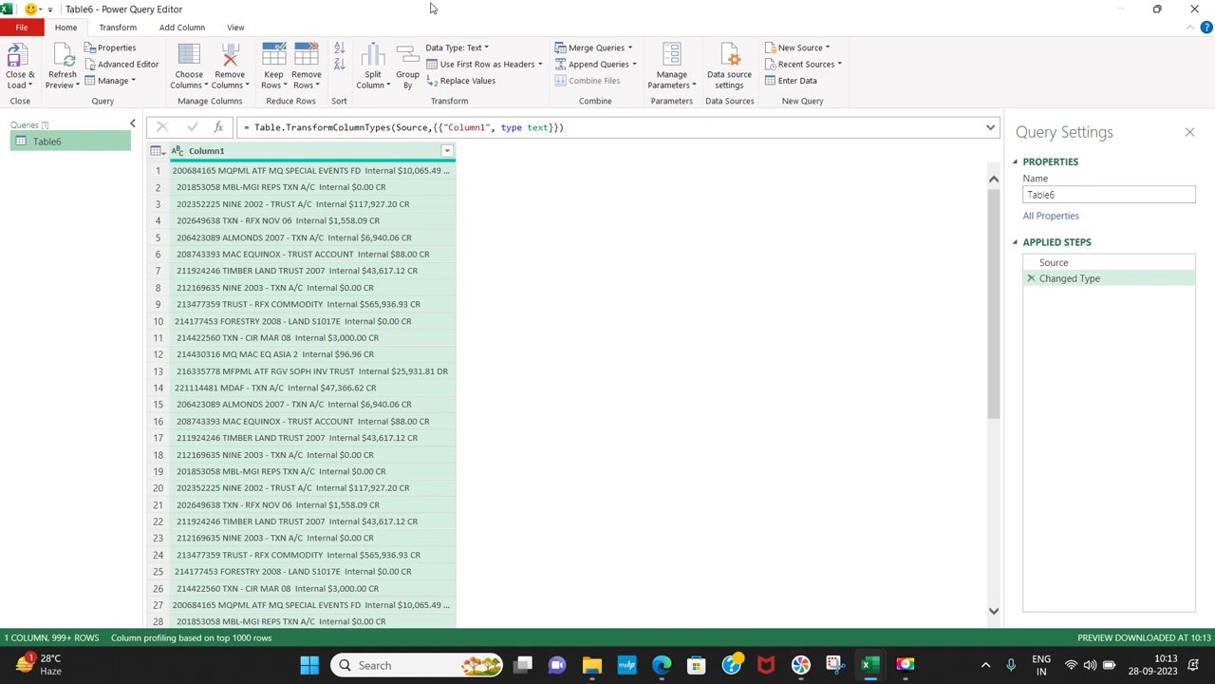
left_click_drag(430, 8, 836, 155)
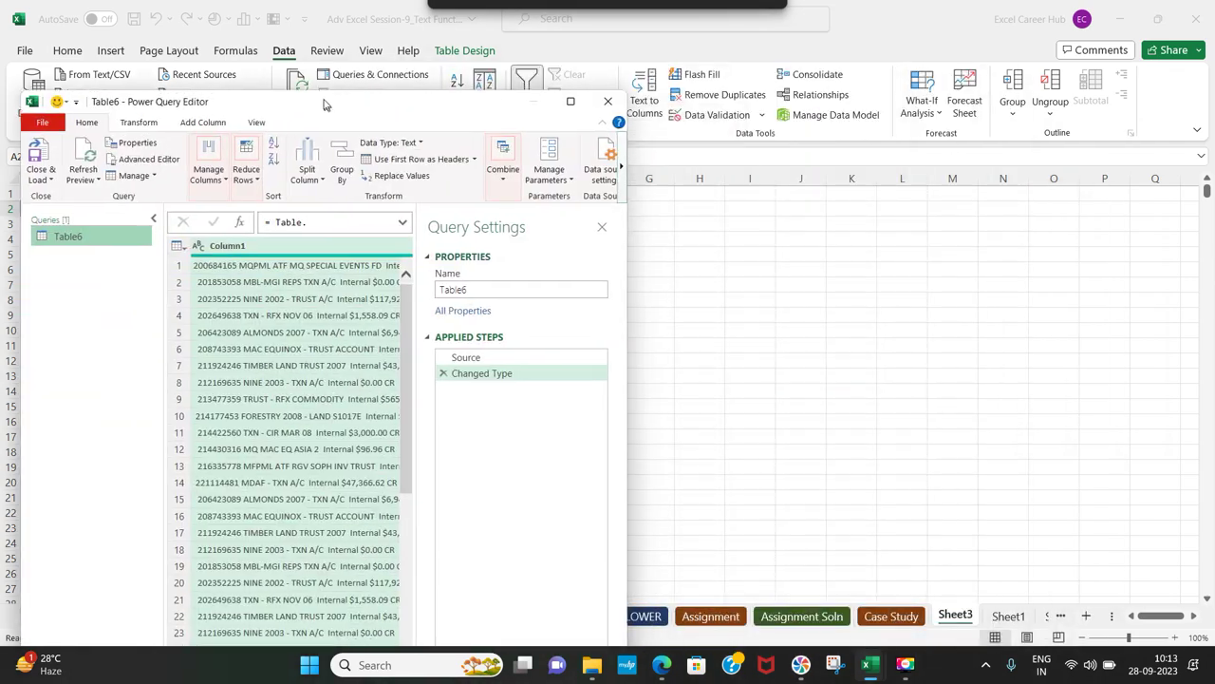
mouse_move(836, 155)
left_mouse_down()
mouse_move(318, 78)
mouse_move(309, 55)
left_mouse_up()
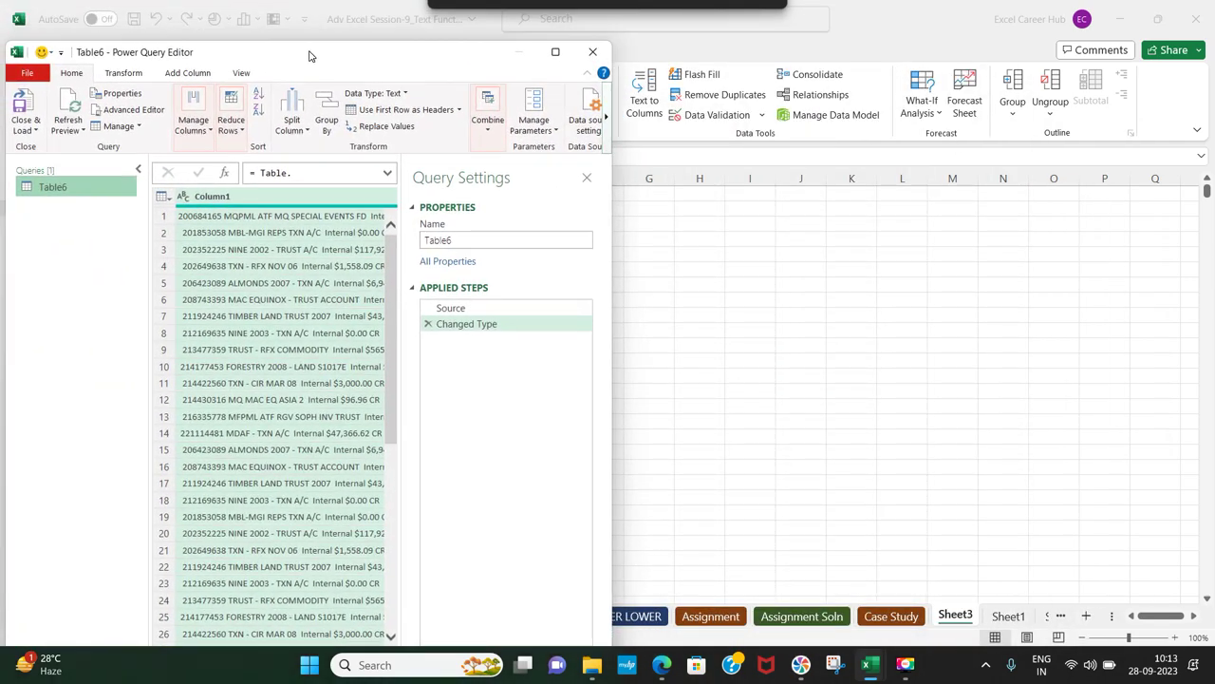
left_click(556, 52)
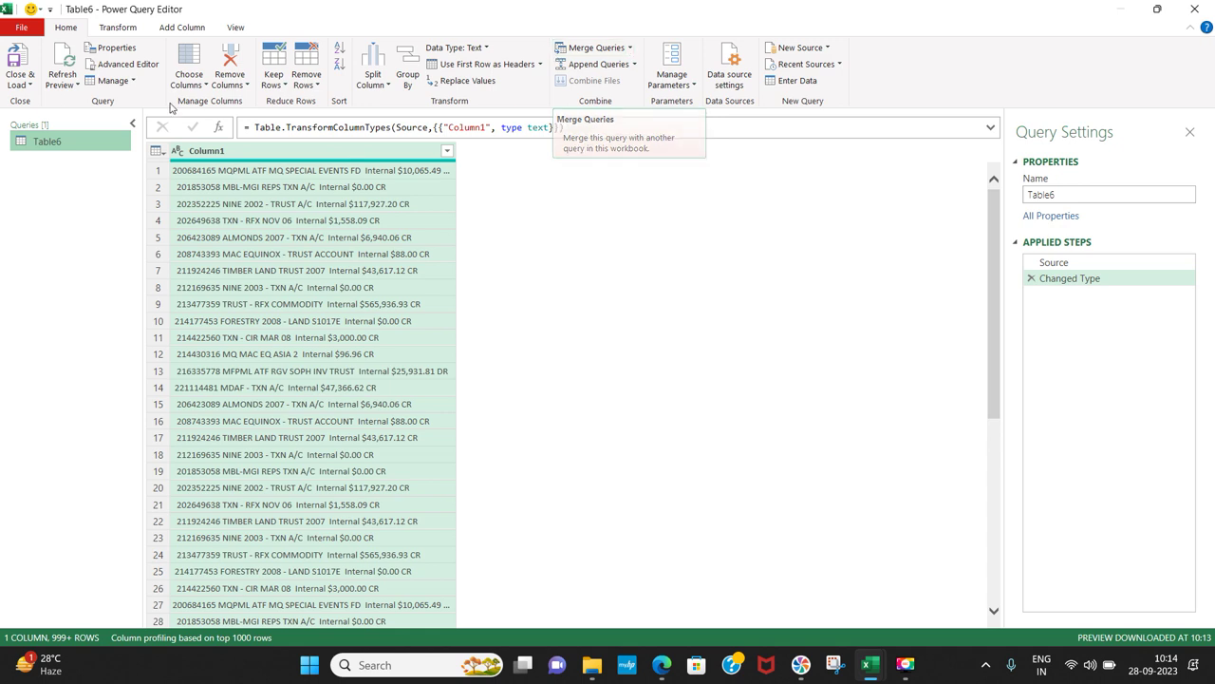
Select Column1 and review the Transform tab's Format options without applying any
left_click(325, 152)
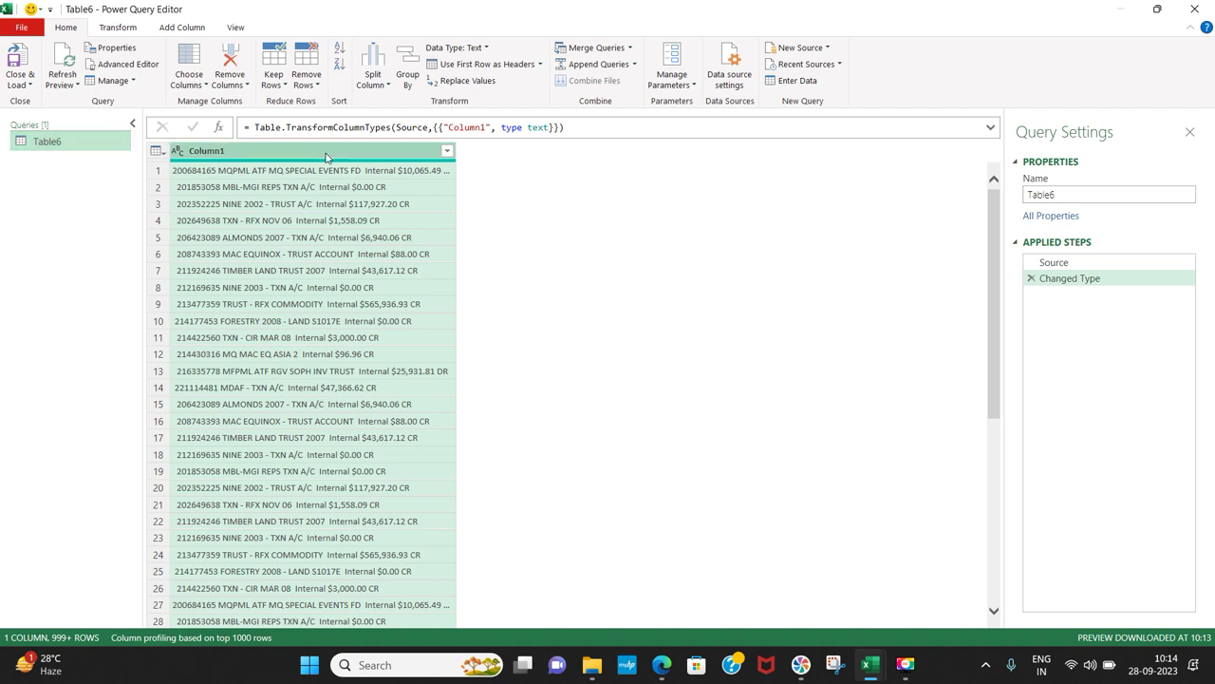
left_click(118, 28)
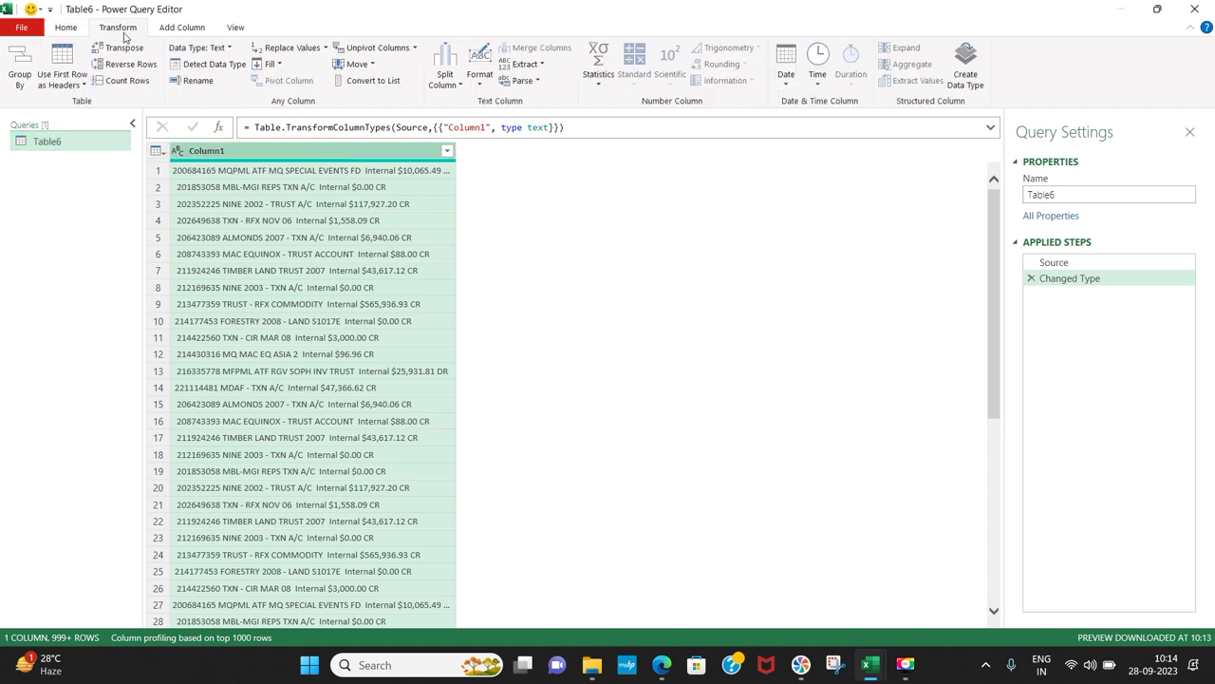
left_click(486, 87)
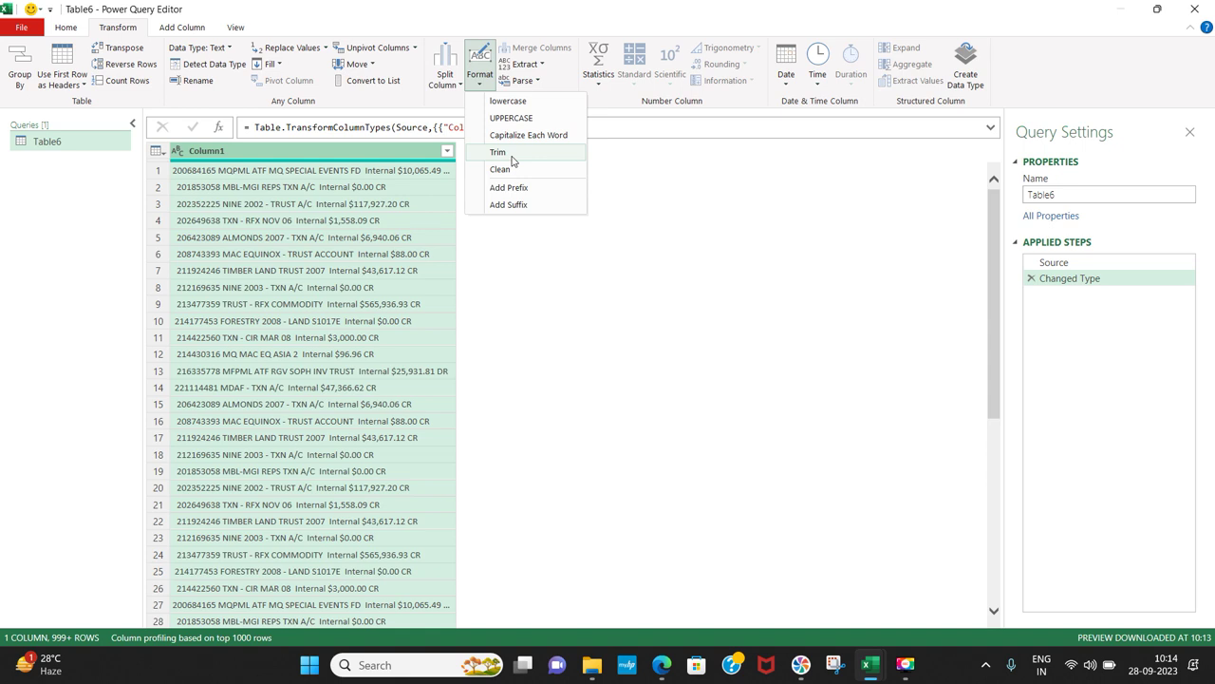
left_click(784, 249)
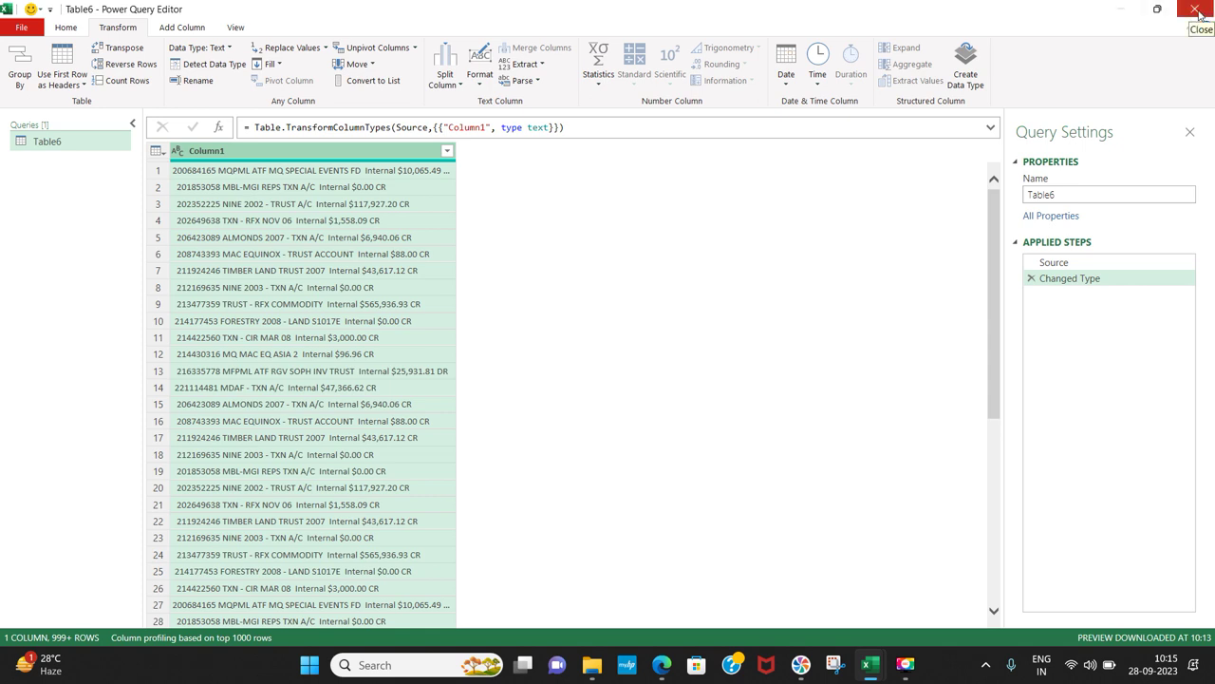
Discard the Power Query edits, close Excel without saving, and close the Students Excel Wk-3 folder
left_click(1198, 12)
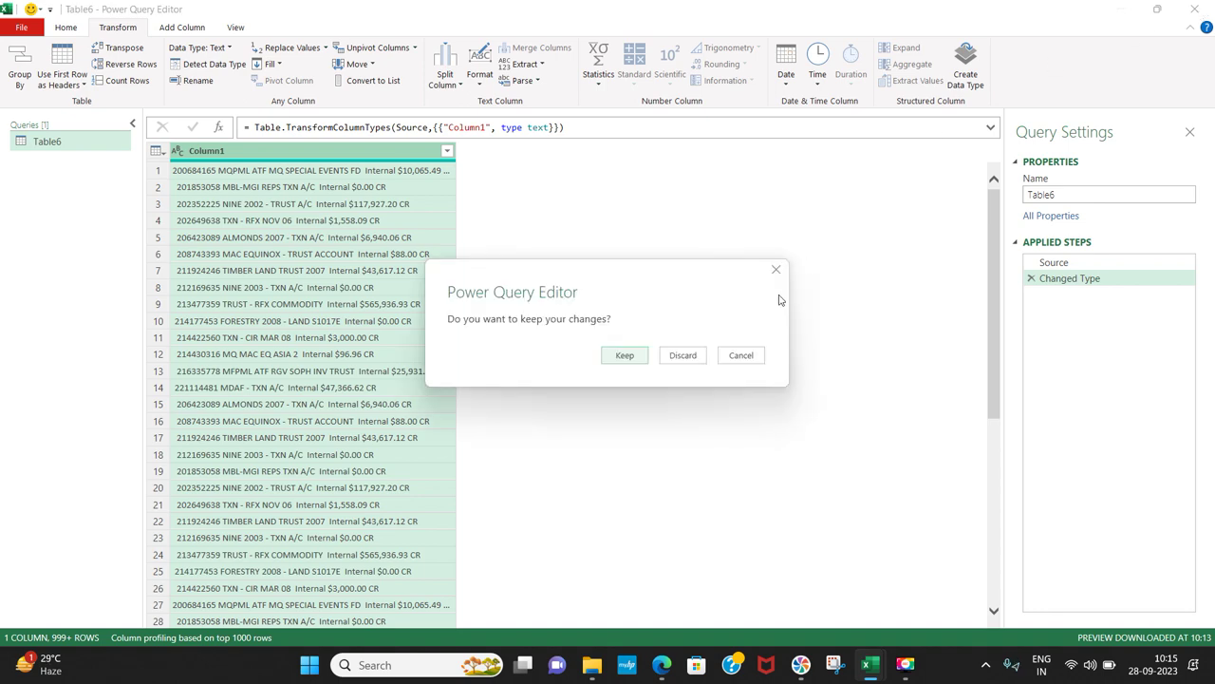
left_click(685, 355)
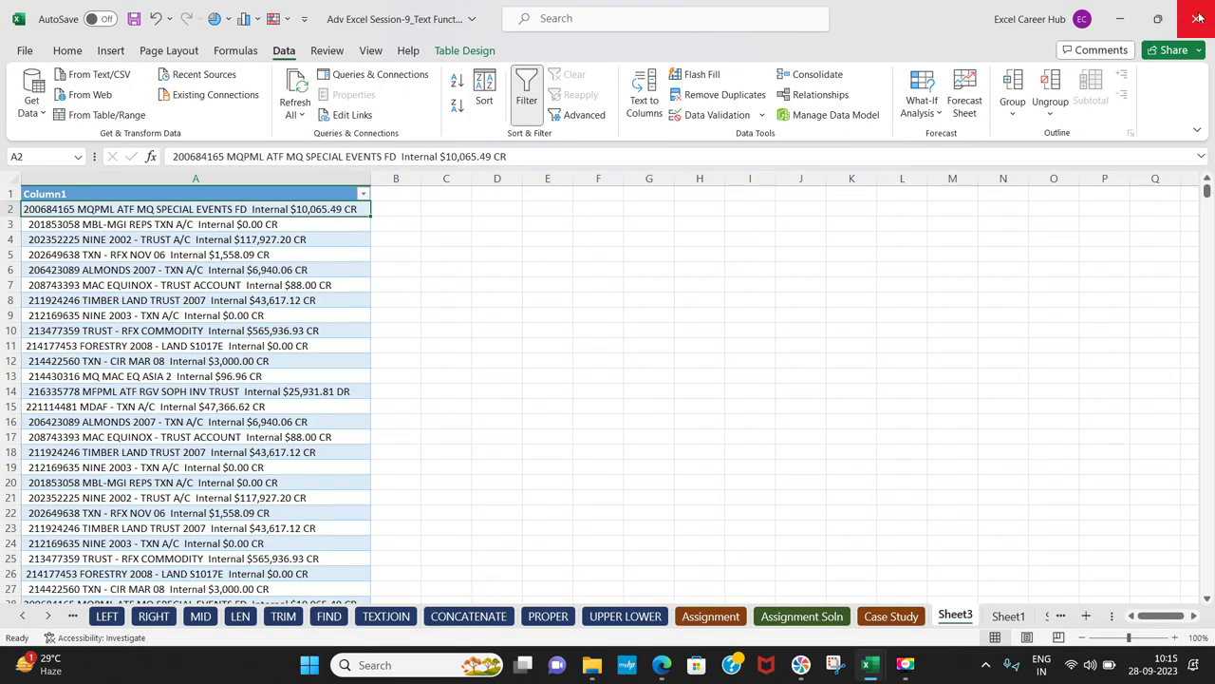
left_click(1199, 17)
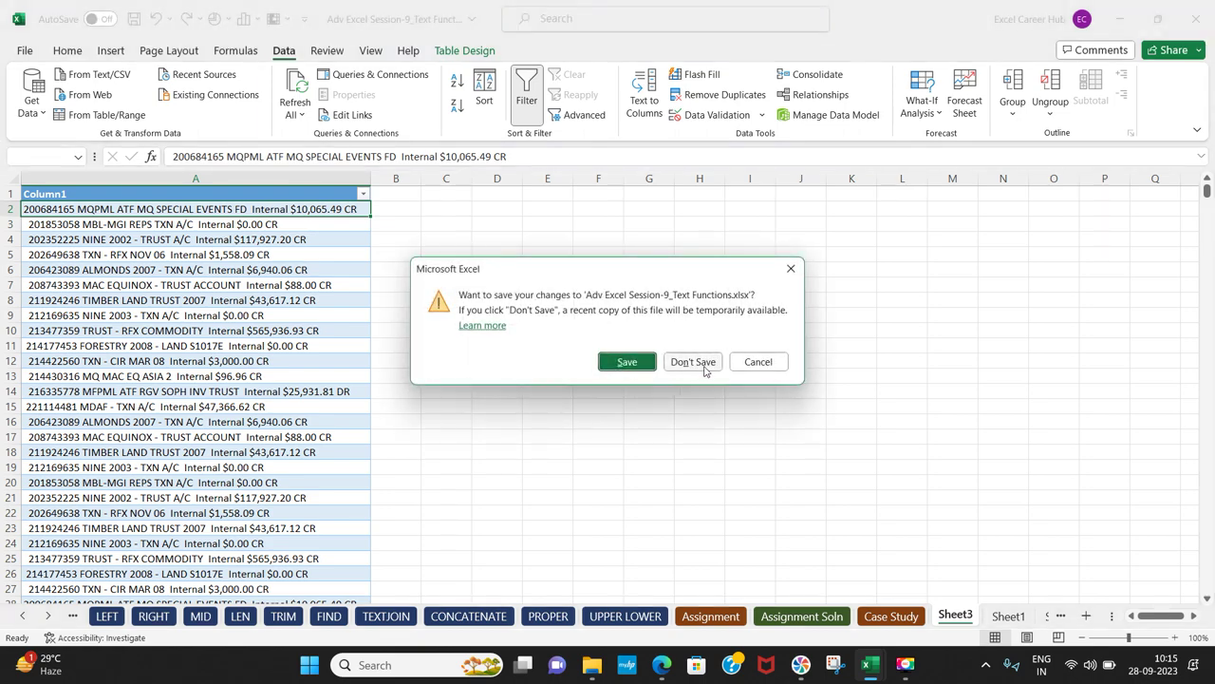
left_click(706, 370)
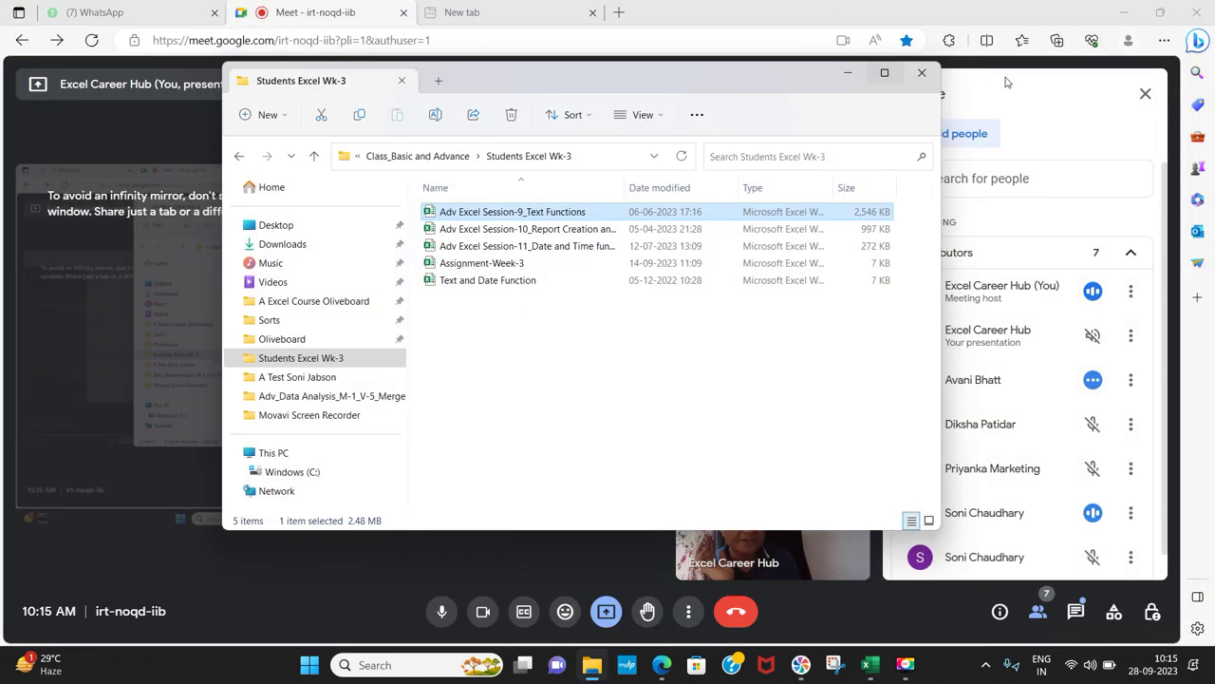
left_click(921, 72)
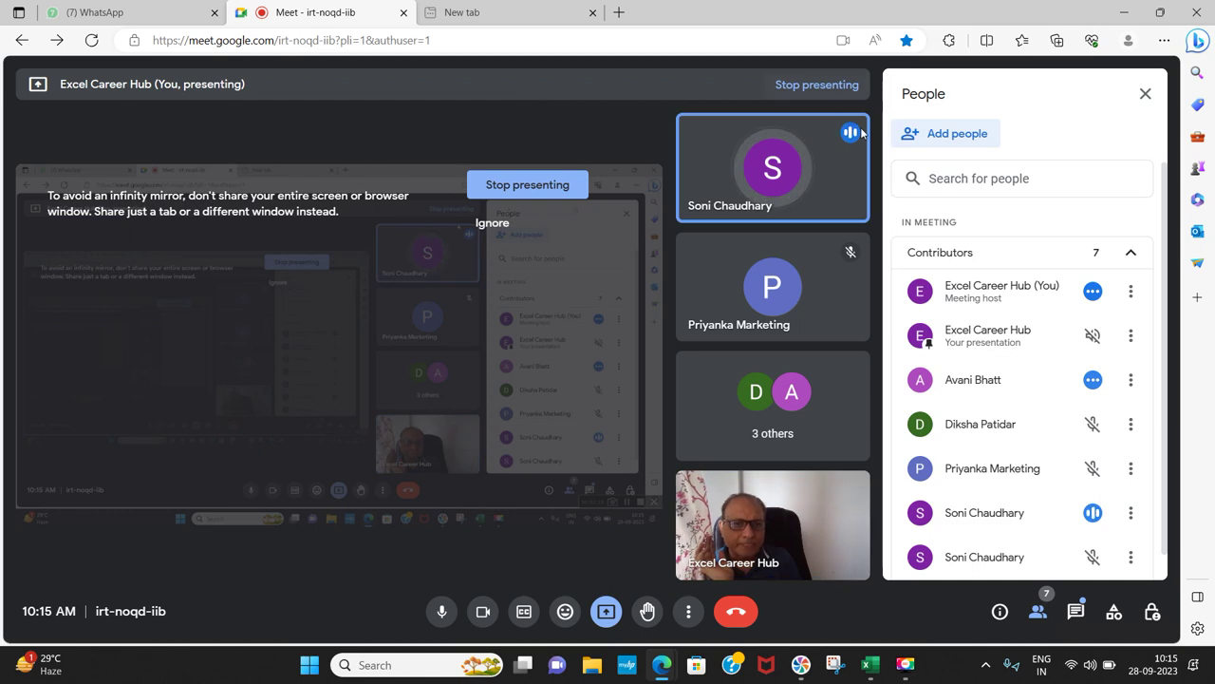